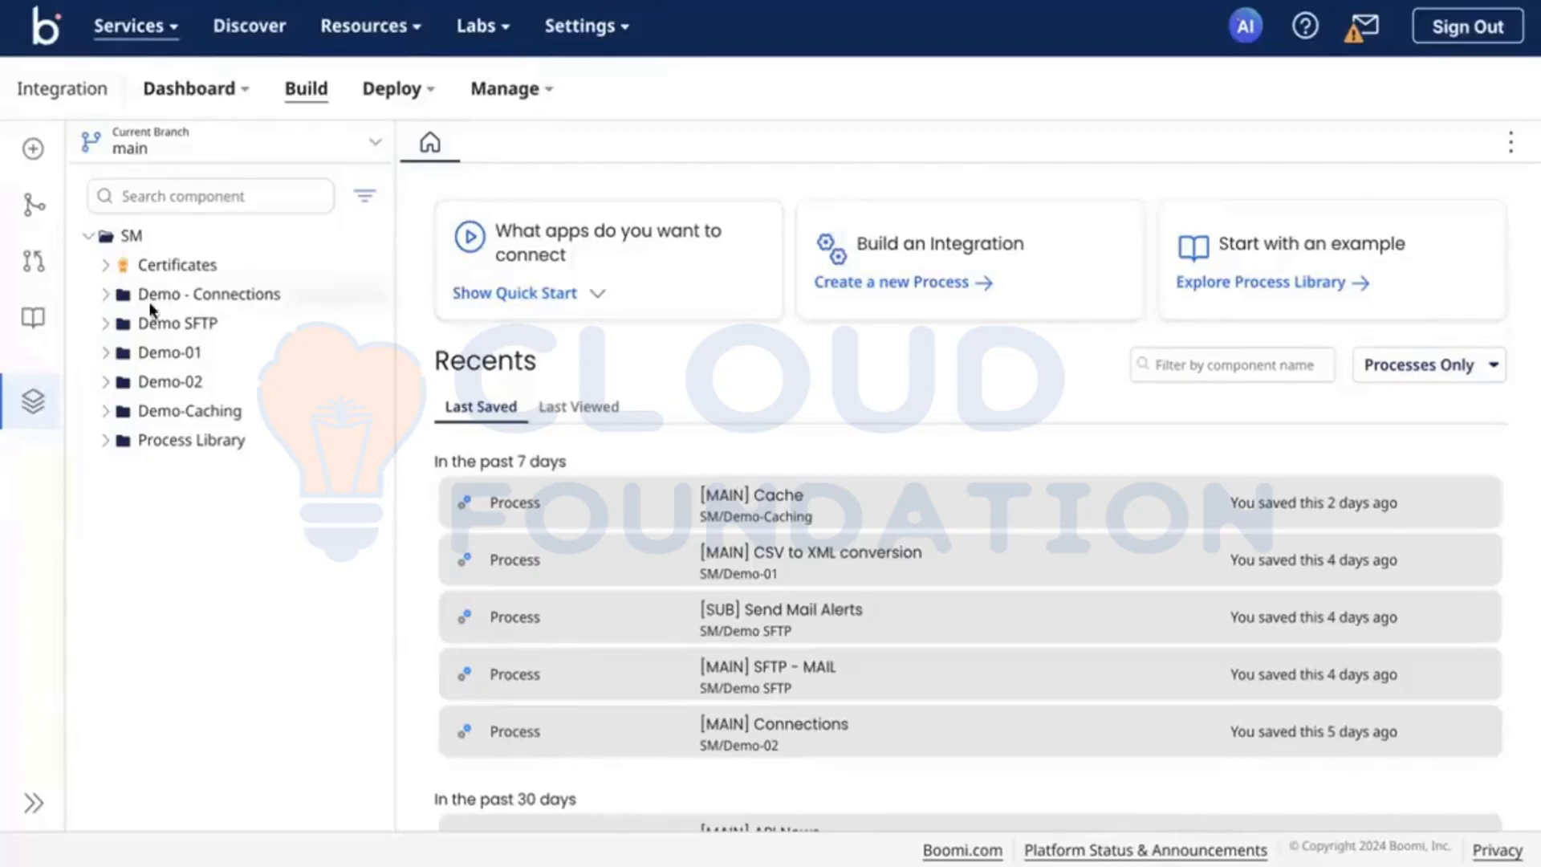
# Step: Create a new folder named Demo-API inside the SM folder
pyautogui.moveTo(358, 237)
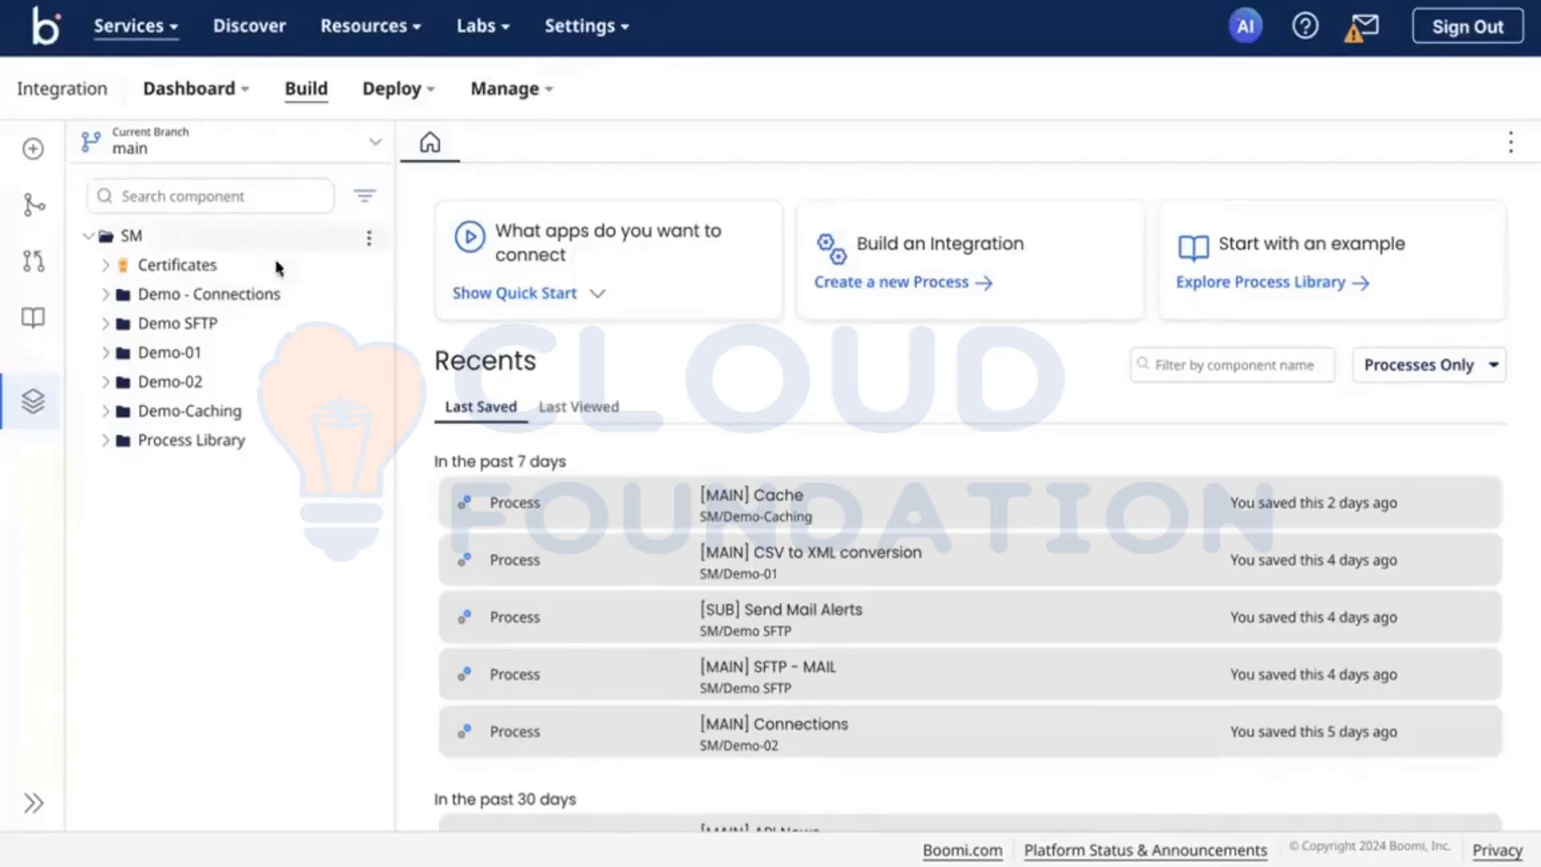
pyautogui.click(369, 233)
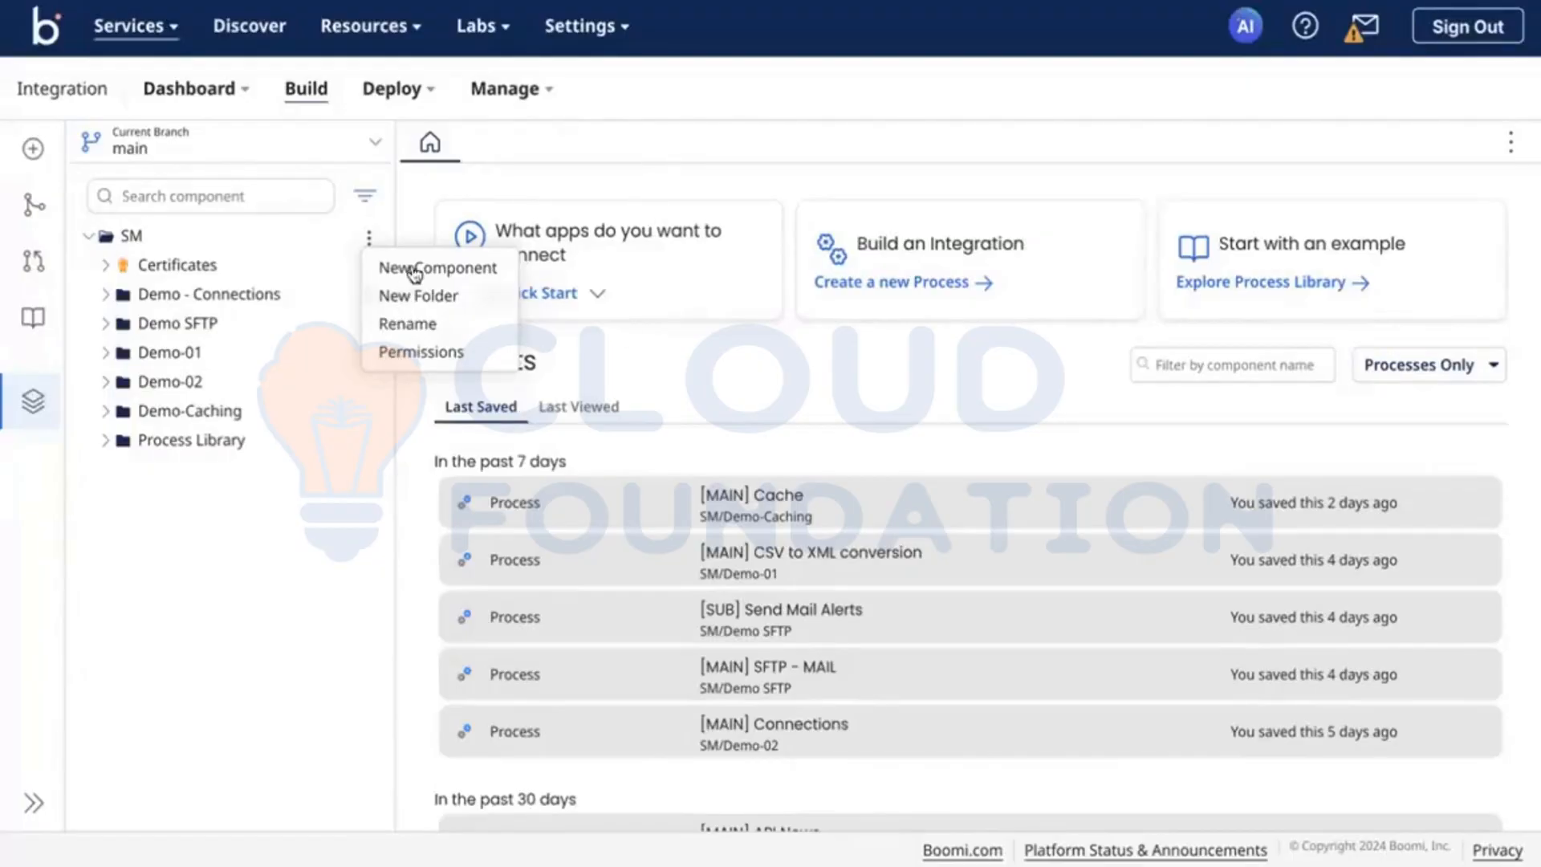
pyautogui.click(437, 296)
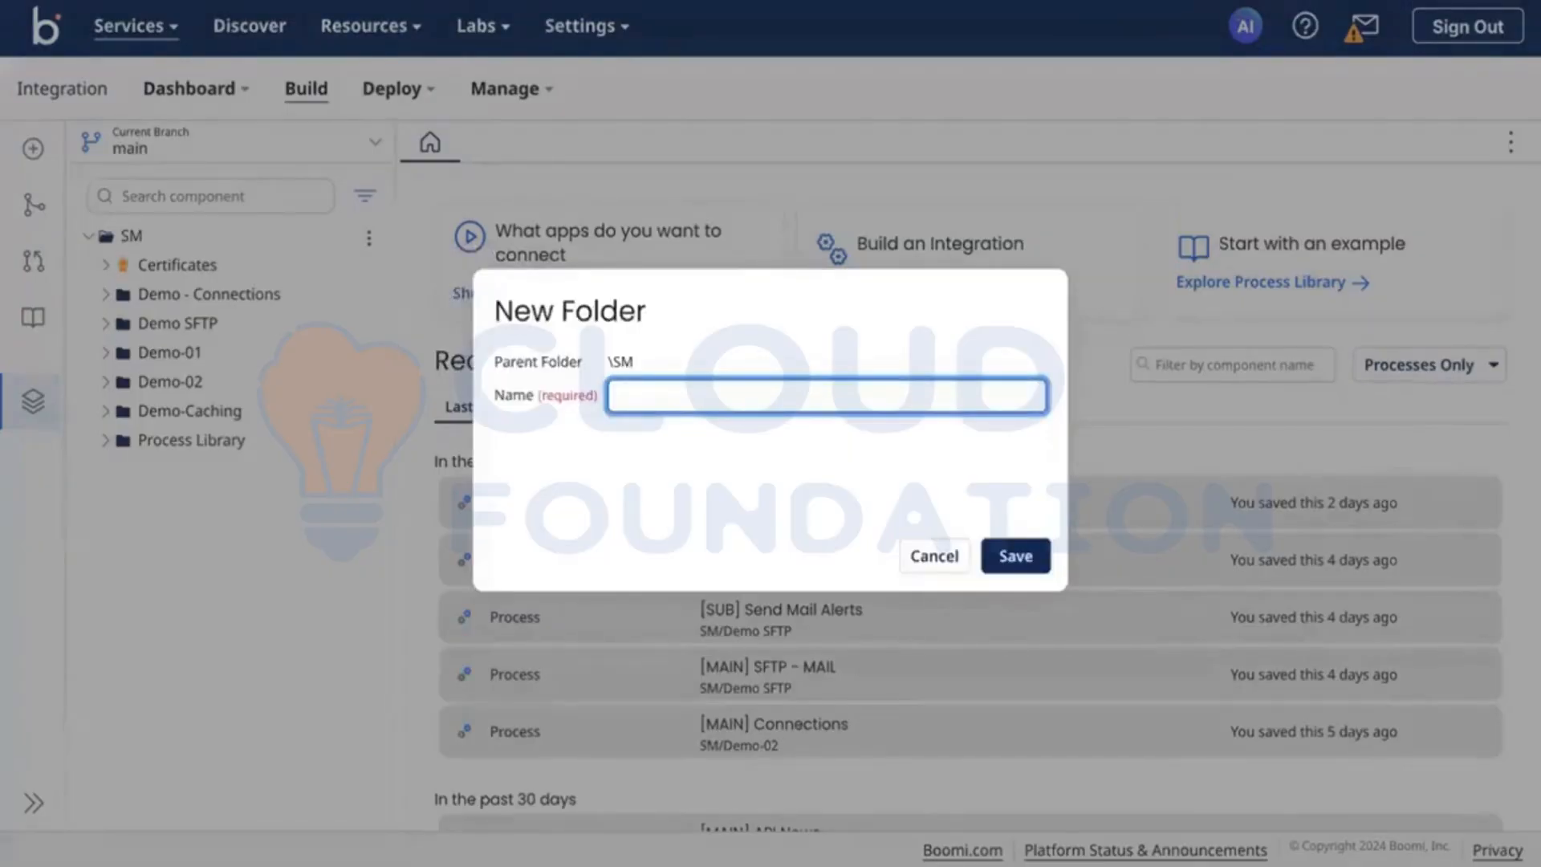
pyautogui.write('Demo-')
pyautogui.write('003')
pyautogui.press('BackSpace')
pyautogui.press('BackSpace')
pyautogui.press('BackSpace')
pyautogui.write('API')
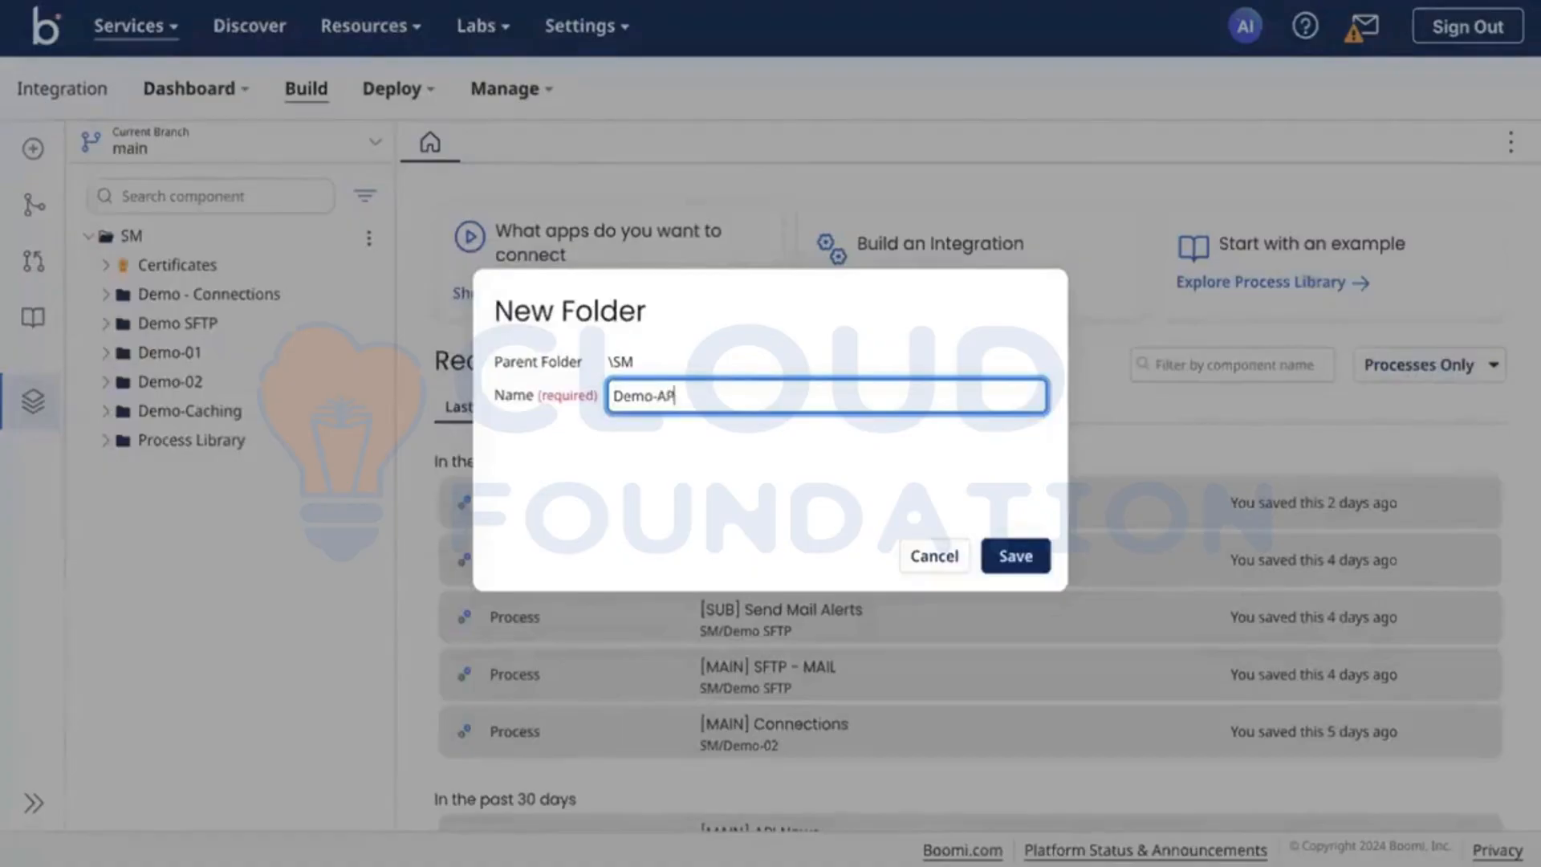
pyautogui.click(1015, 560)
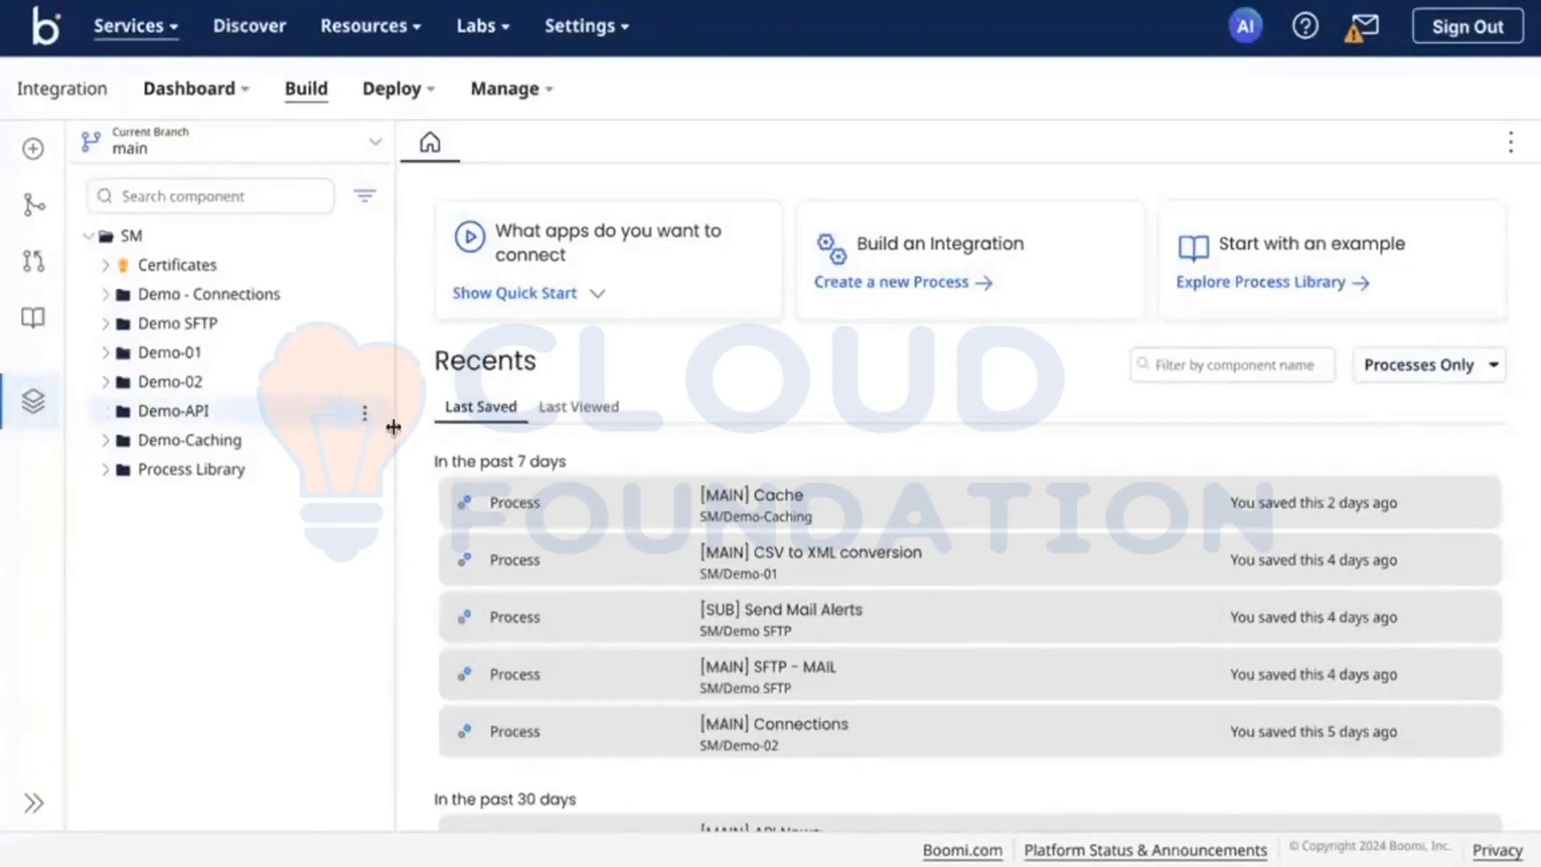
# Step: Create a new API Service component in the Demo-API folder
pyautogui.click(364, 414)
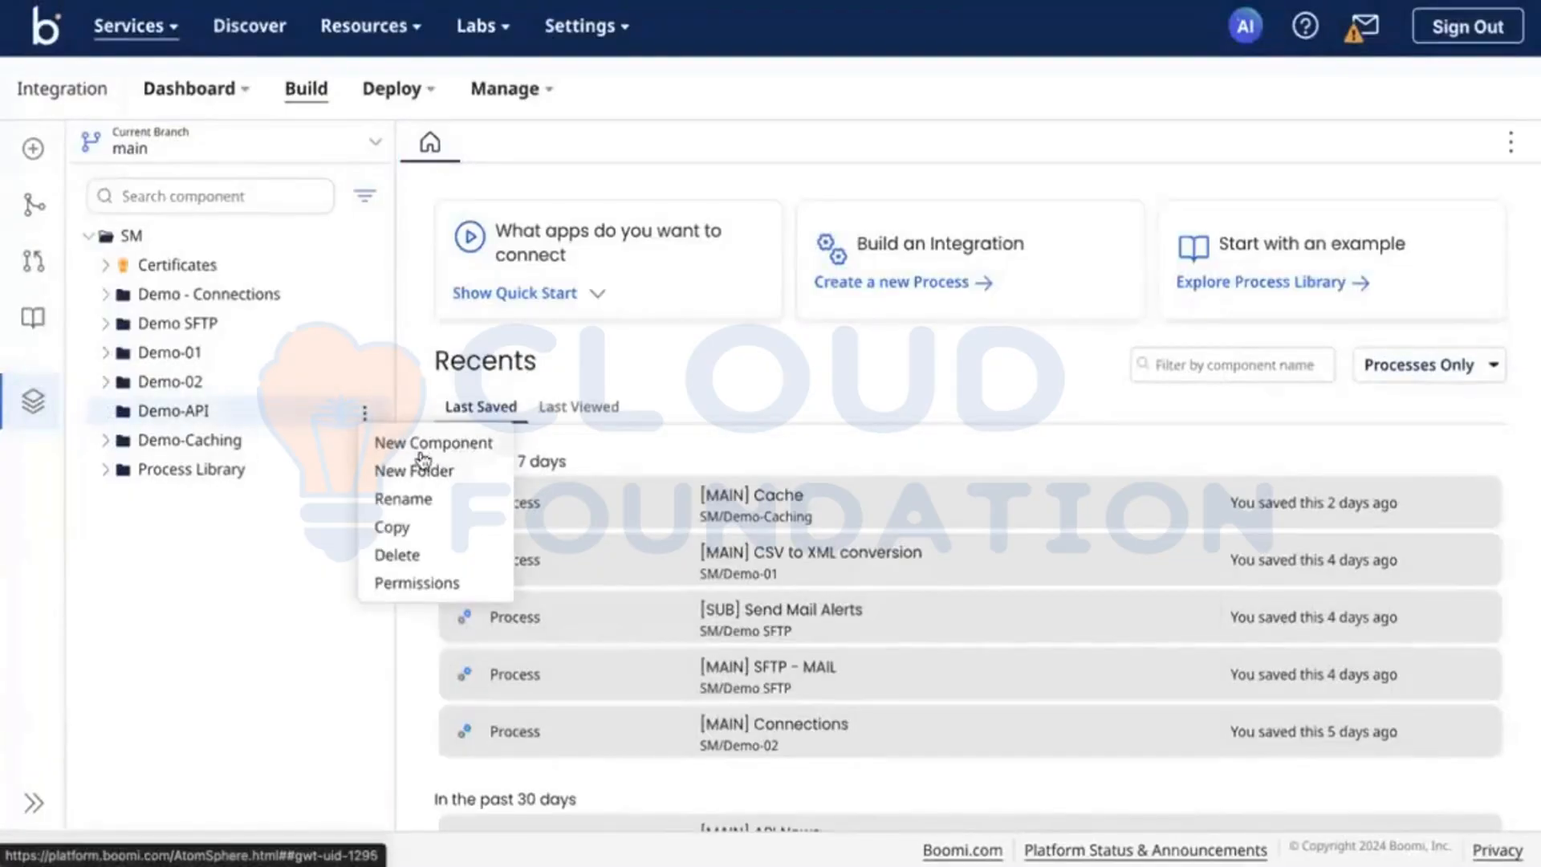
pyautogui.click(460, 448)
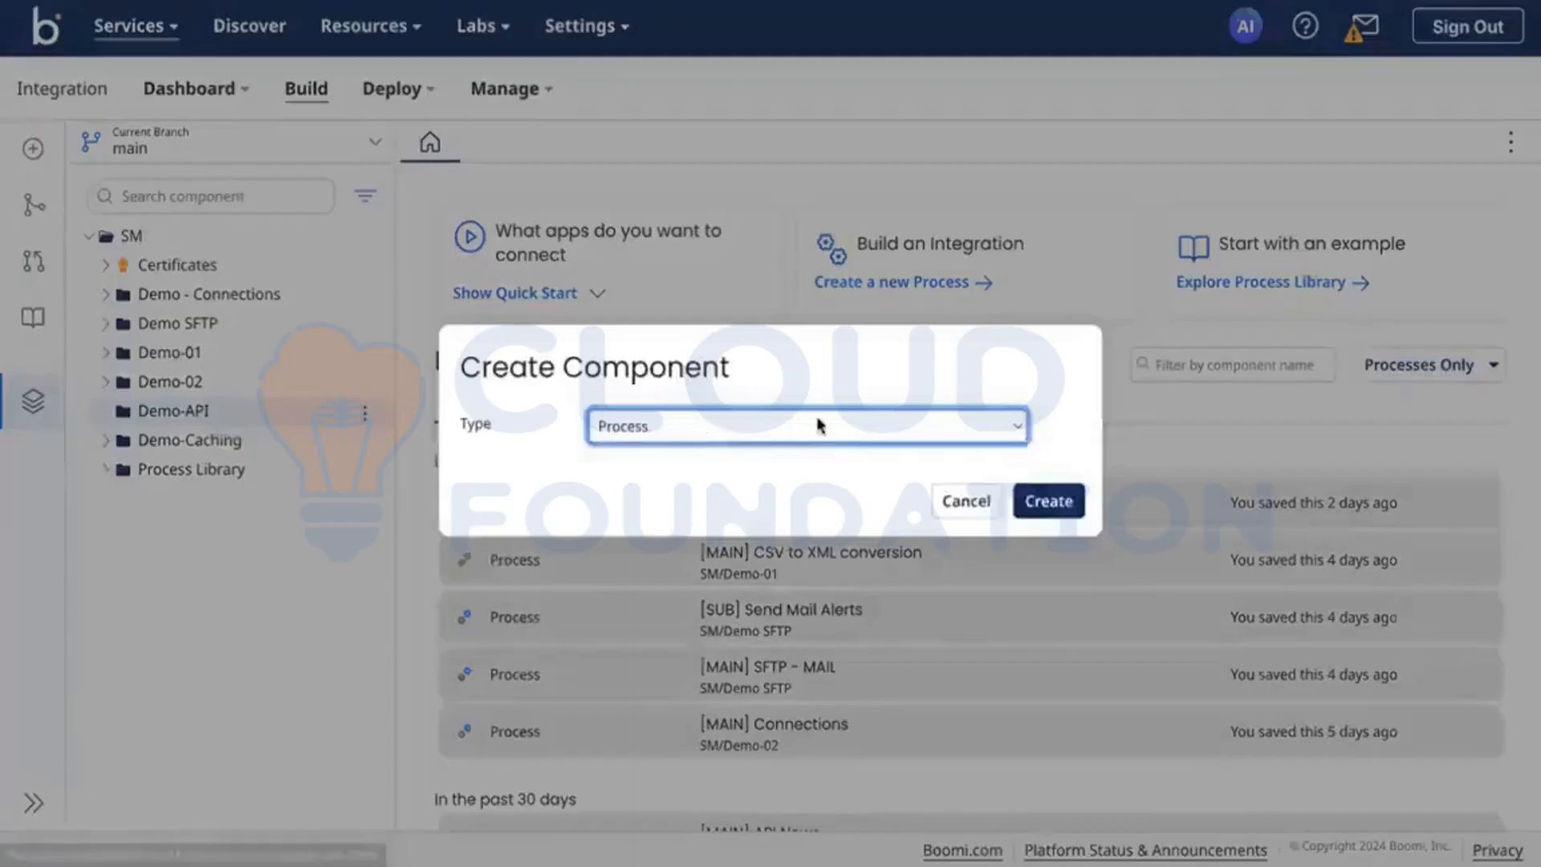
pyautogui.click(816, 426)
pyautogui.scroll(-1, 813, 738)
pyautogui.scroll(-2, 813, 739)
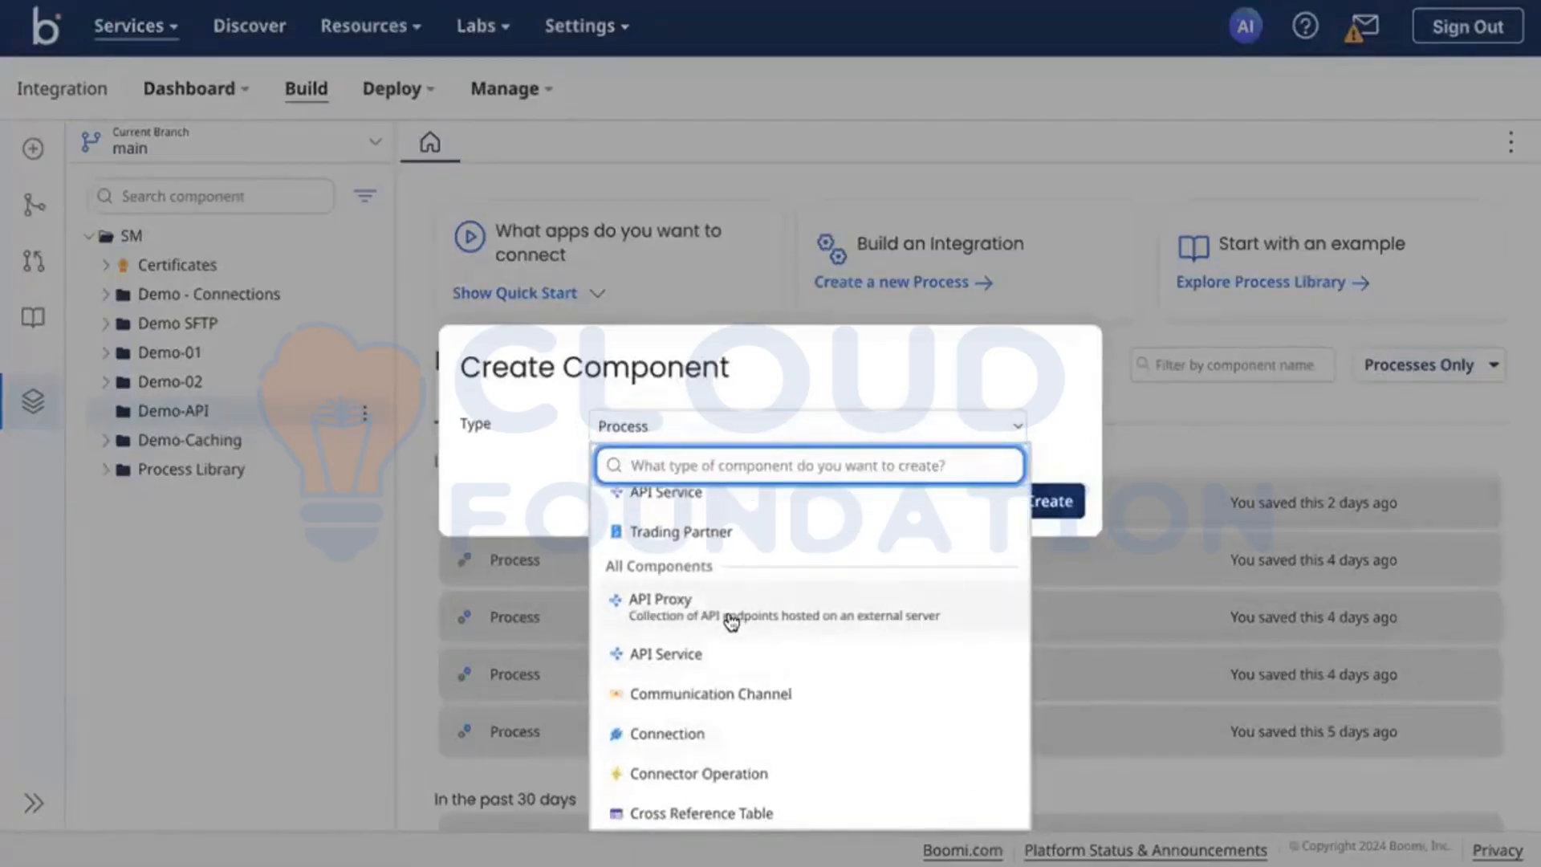
pyautogui.scroll(-1, 733, 619)
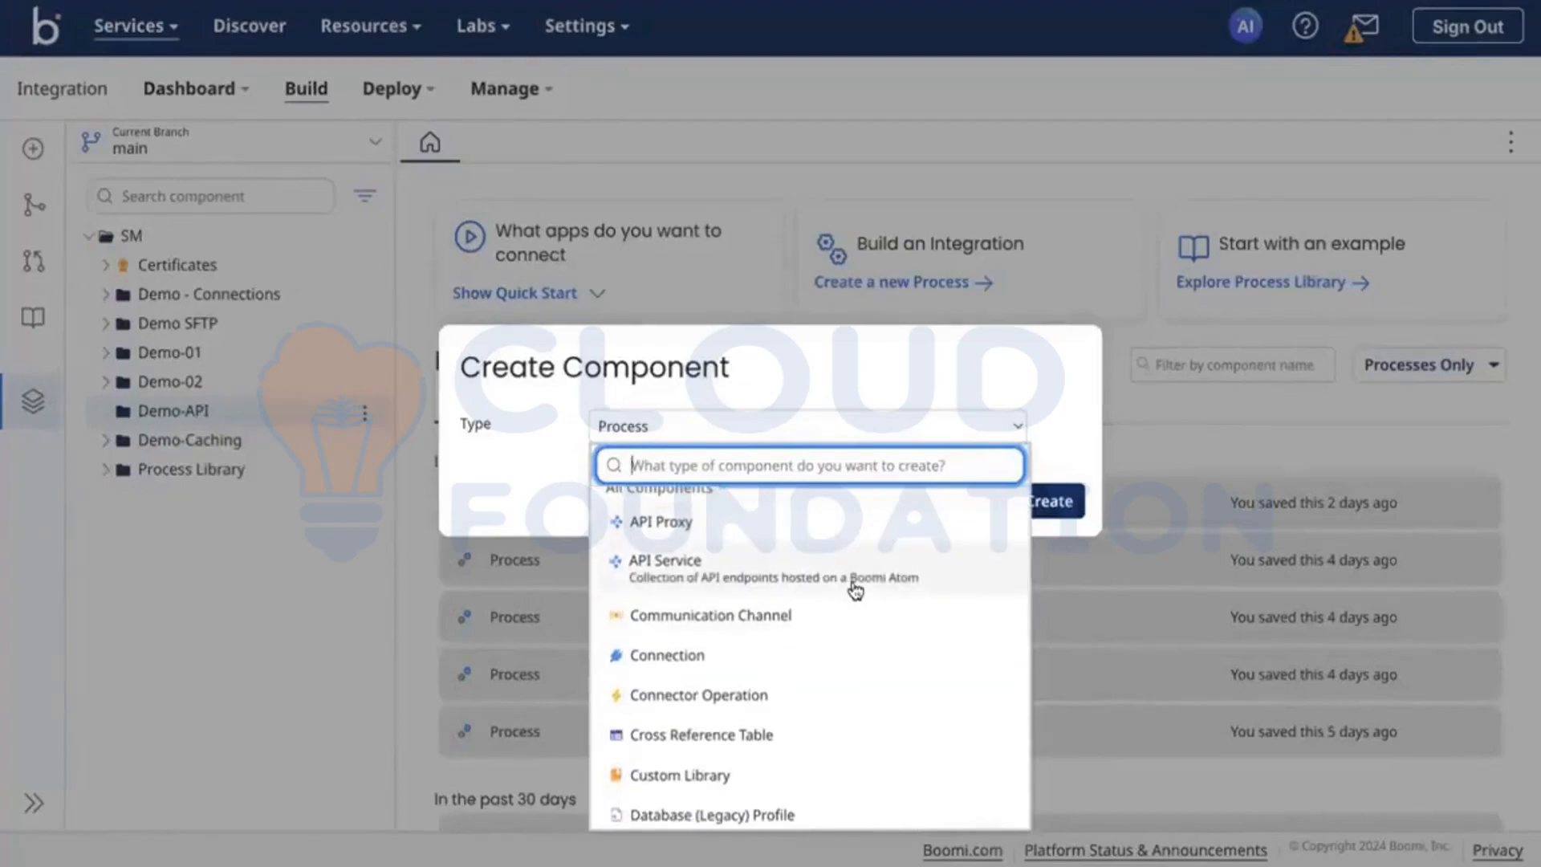
pyautogui.scroll(-5, 856, 611)
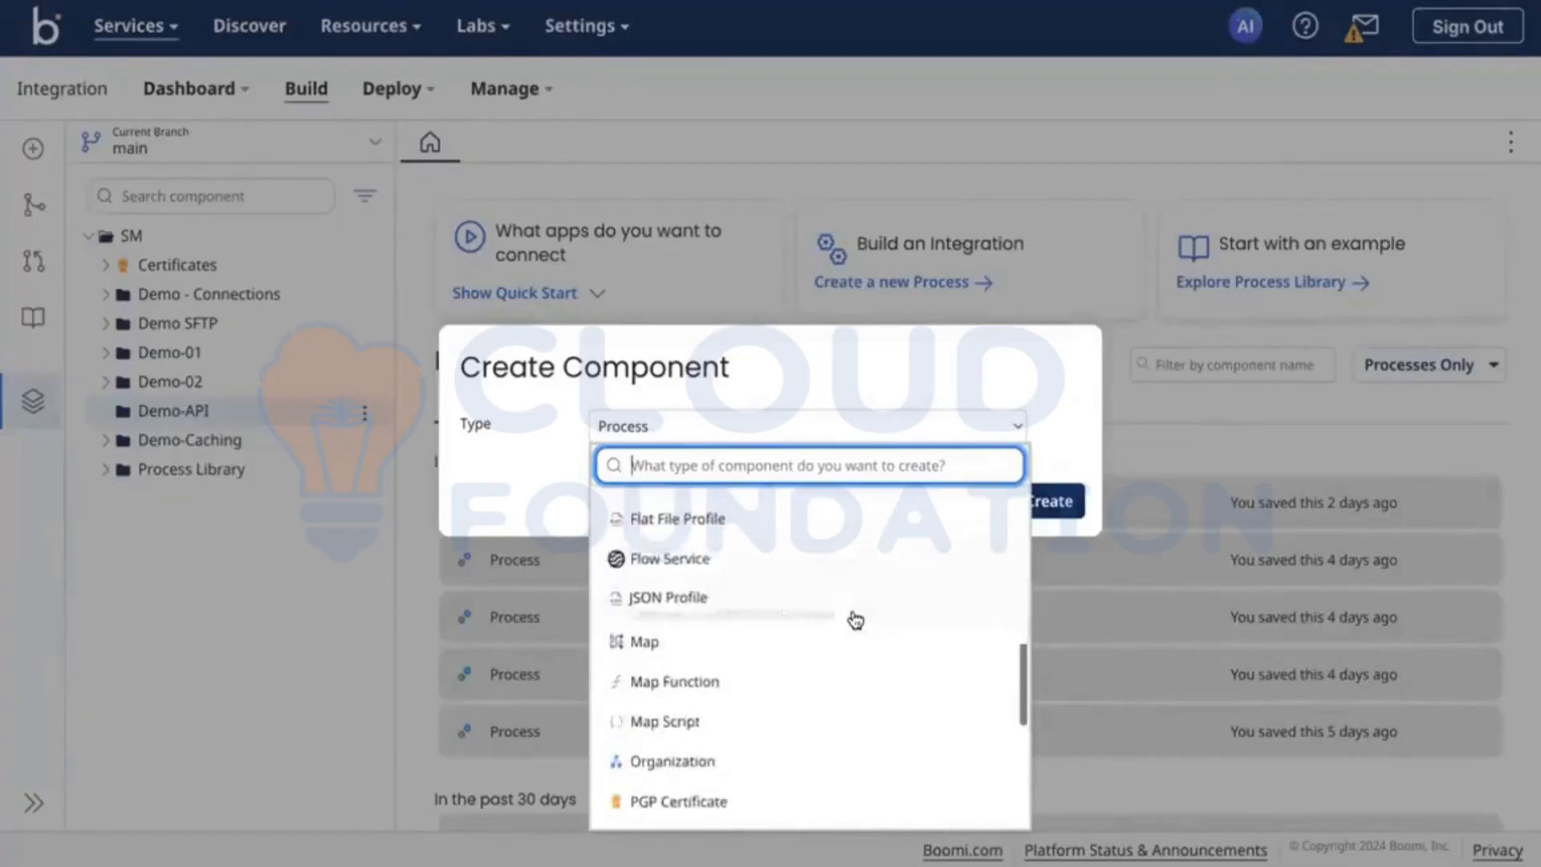
pyautogui.scroll(-5, 856, 619)
pyautogui.write('api')
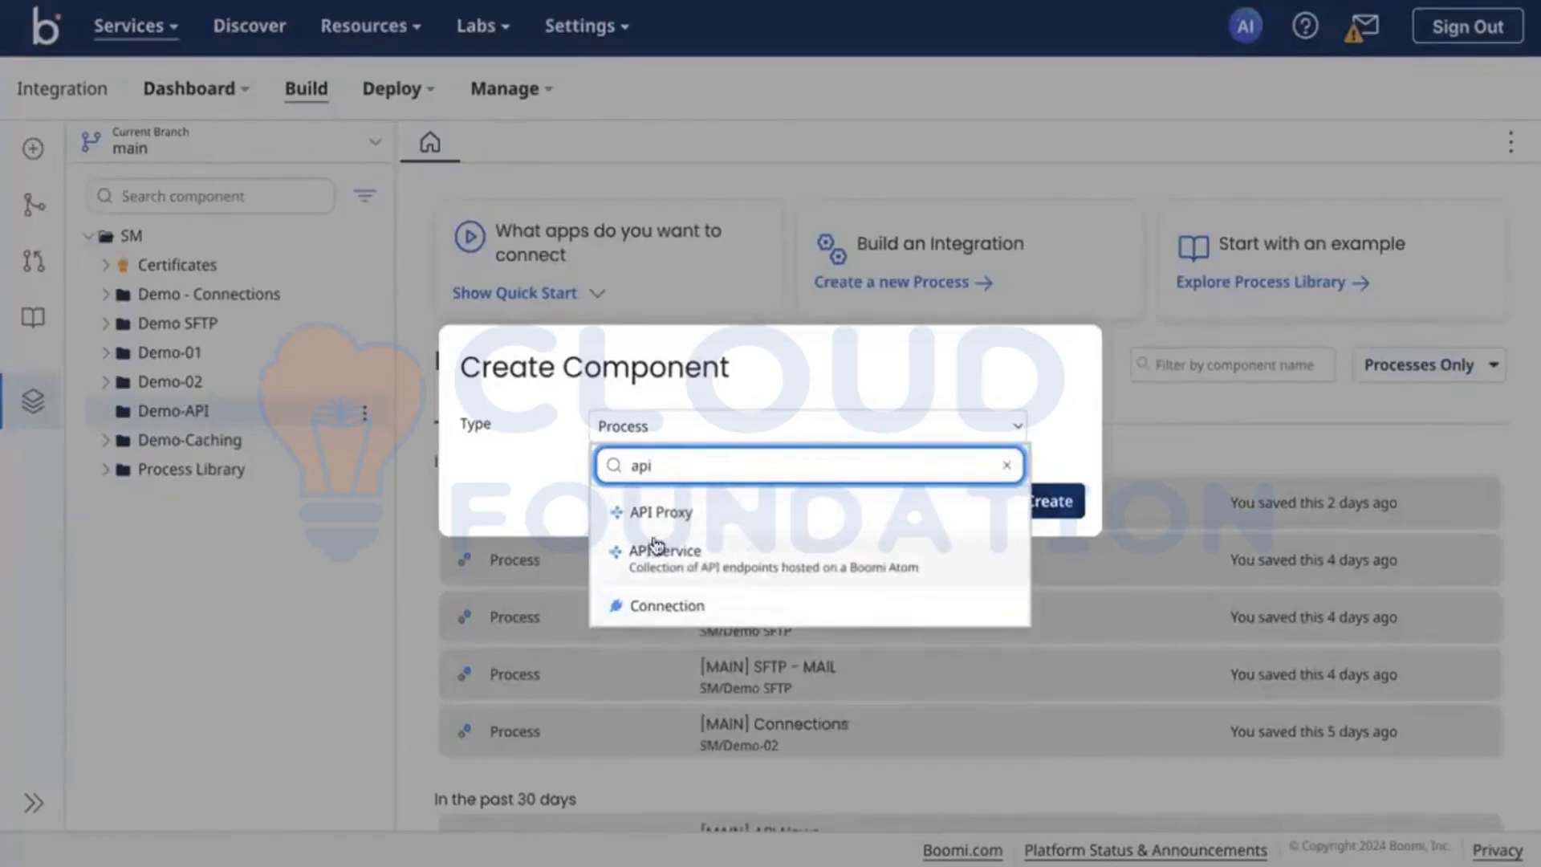
pyautogui.click(692, 556)
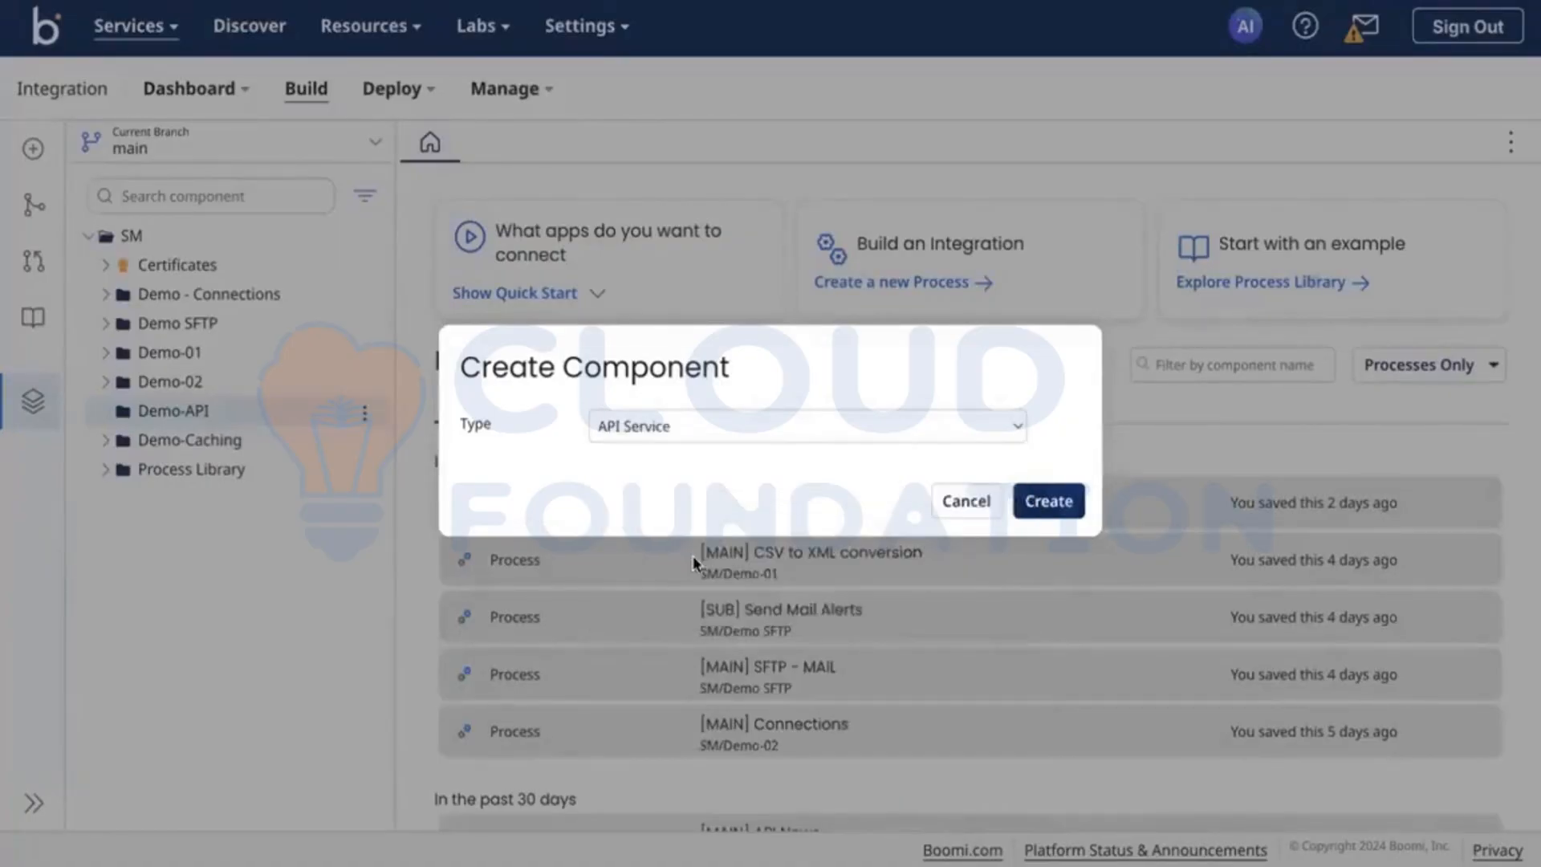
pyautogui.click(1052, 501)
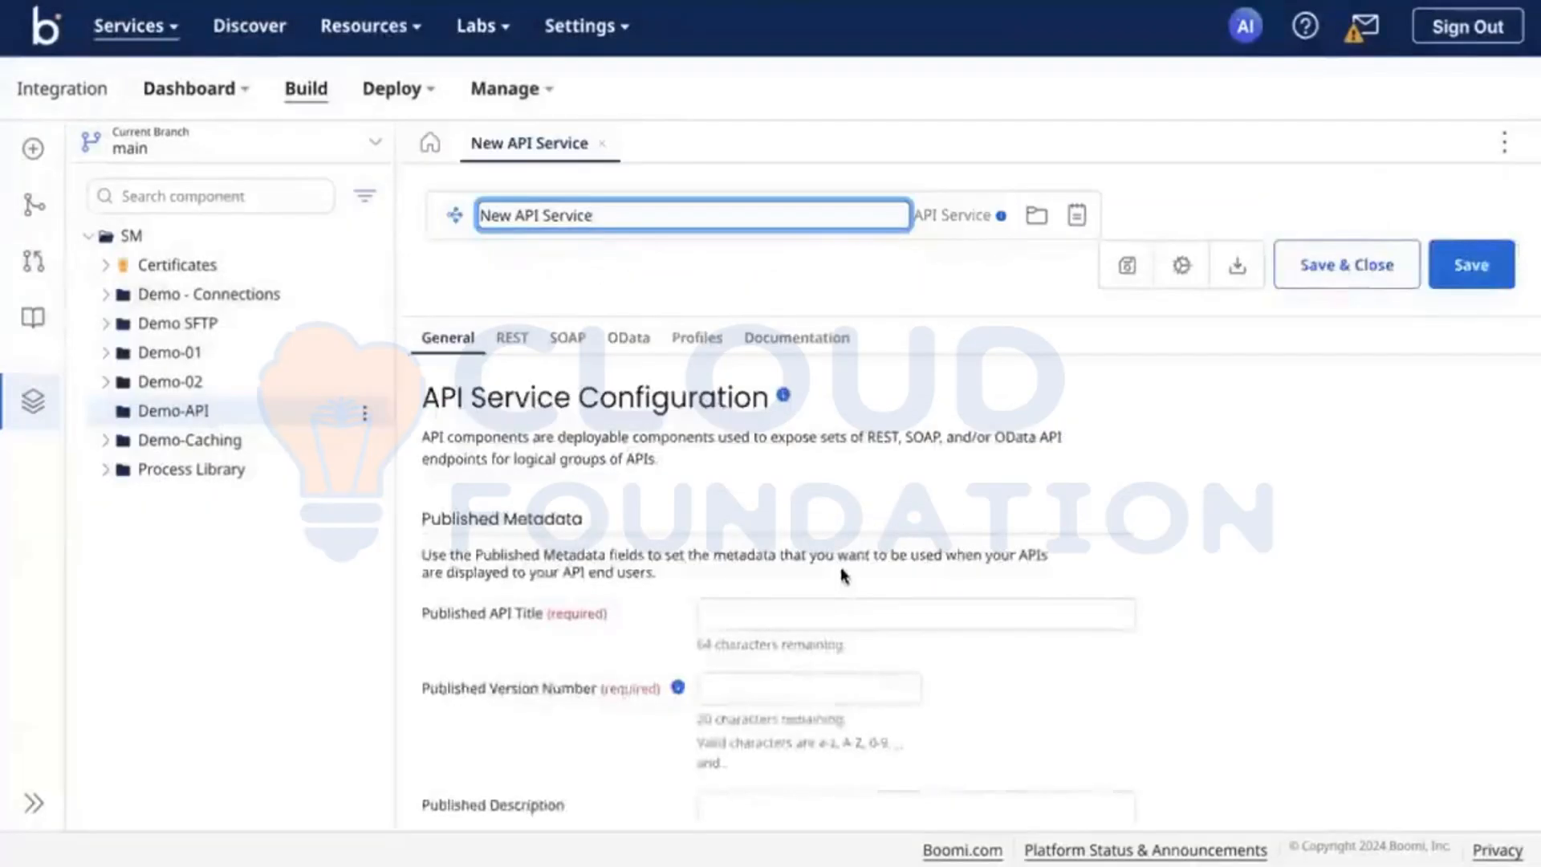
# Step: Rename the new API Service component as [API] Calculator
pyautogui.doubleClick(563, 216)
pyautogui.hotkey('ctrl', 'a')
pyautogui.write('[AP')
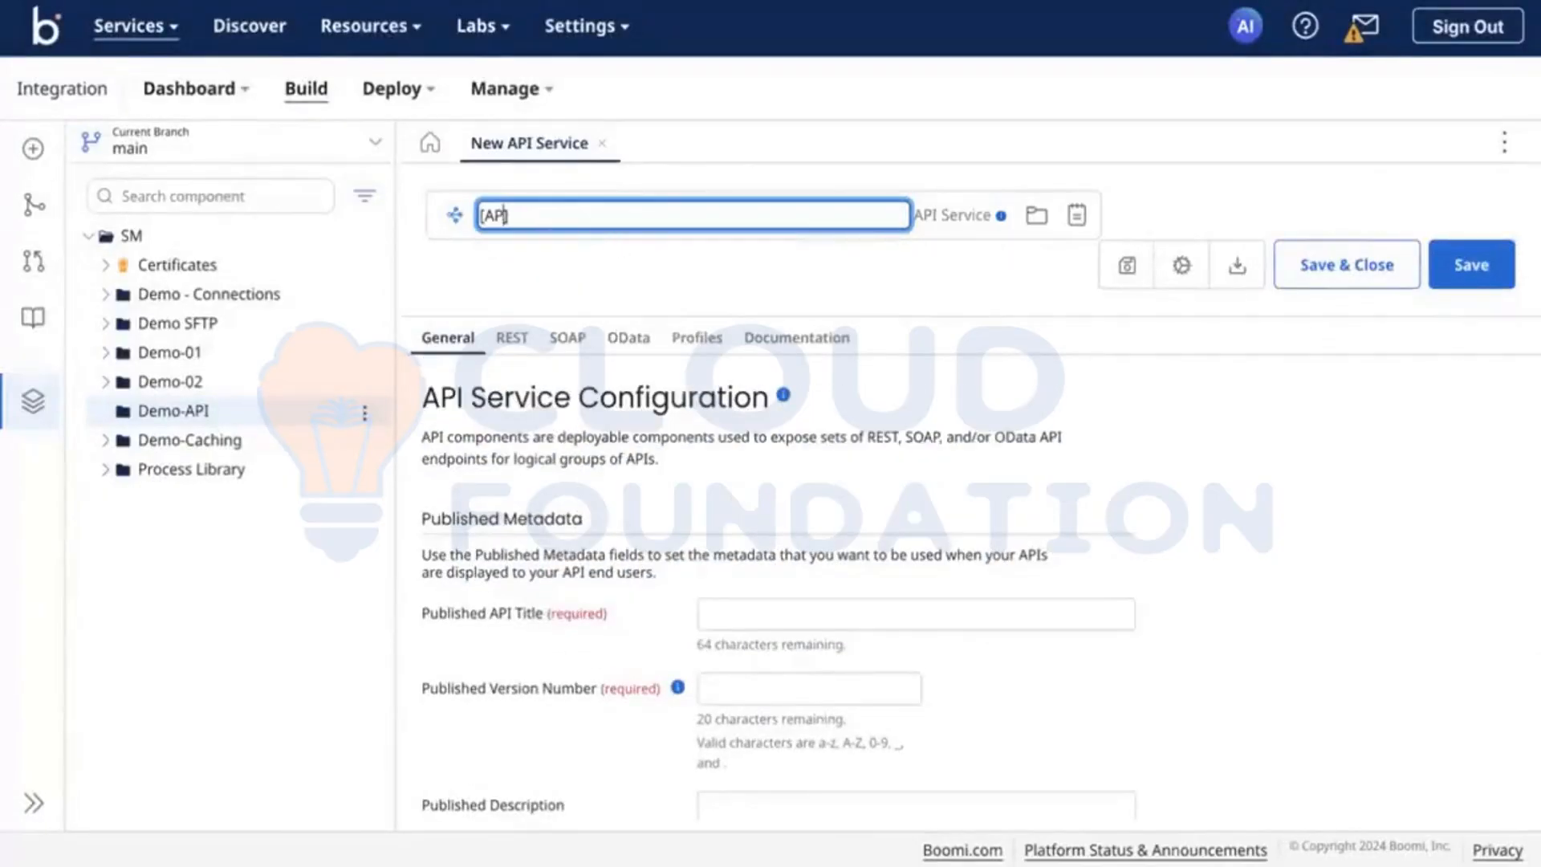
pyautogui.press('BackSpace')
pyautogui.write('PI] Test')
pyautogui.press('BackSpace')
pyautogui.press('BackSpace')
pyautogui.press('BackSpace')
pyautogui.press('BackSpace')
pyautogui.write('Calu')
pyautogui.press('BackSpace')
pyautogui.press('BackSpace')
pyautogui.write('lculator')
# Step: Set the published API title to Calculator and the published version number to 1
pyautogui.scroll(-2, 762, 482)
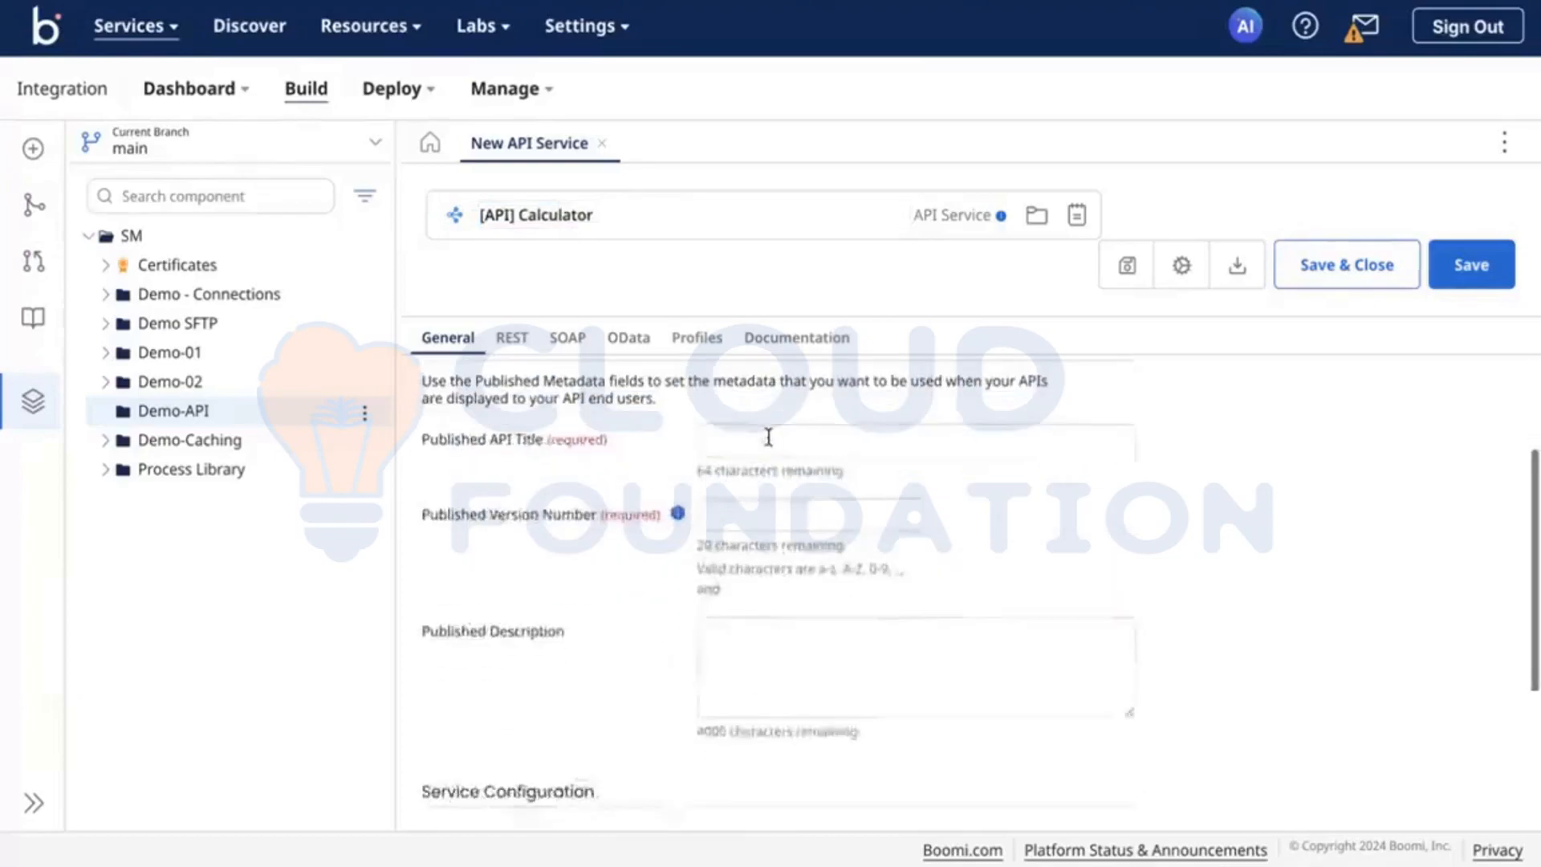
pyautogui.click(768, 437)
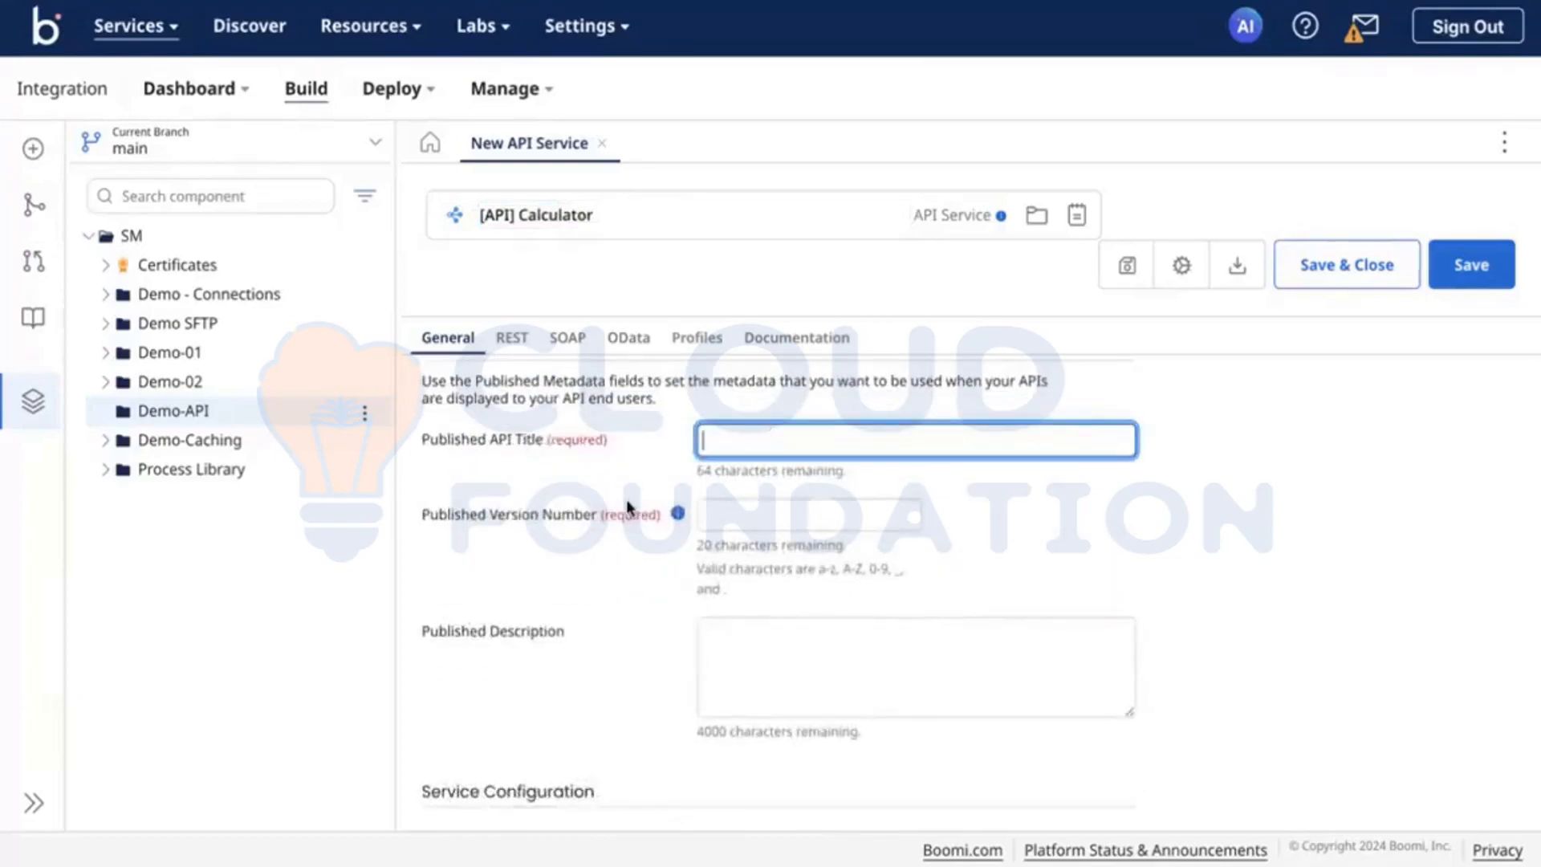
pyautogui.write('Calculator')
pyautogui.click(759, 522)
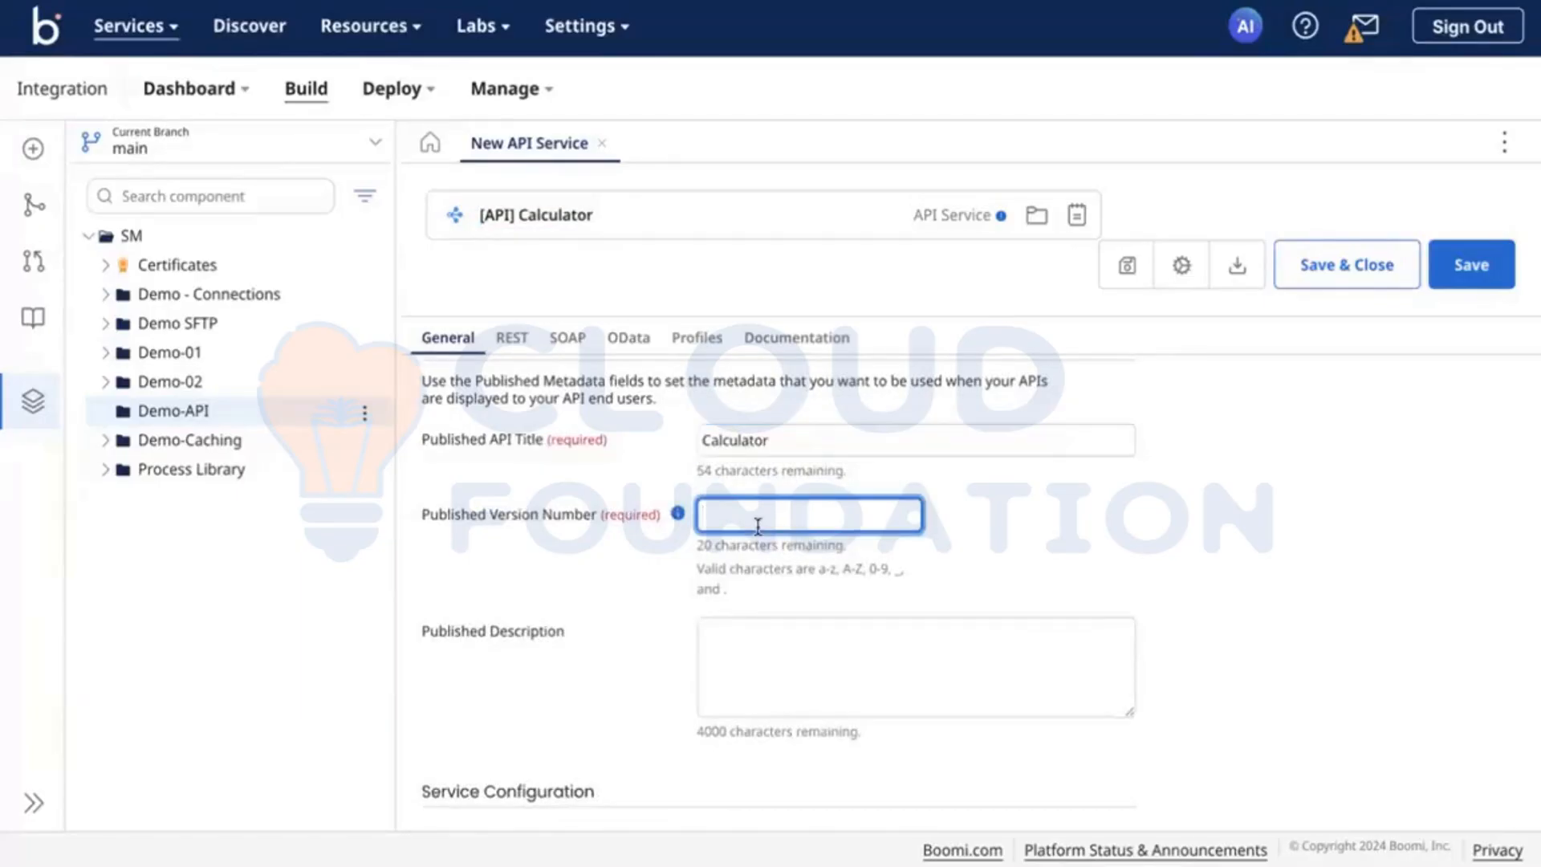
pyautogui.write('1')
pyautogui.click(649, 605)
# Step: Set the Base API Path in the service configuration to calculate
pyautogui.scroll(3, 648, 605)
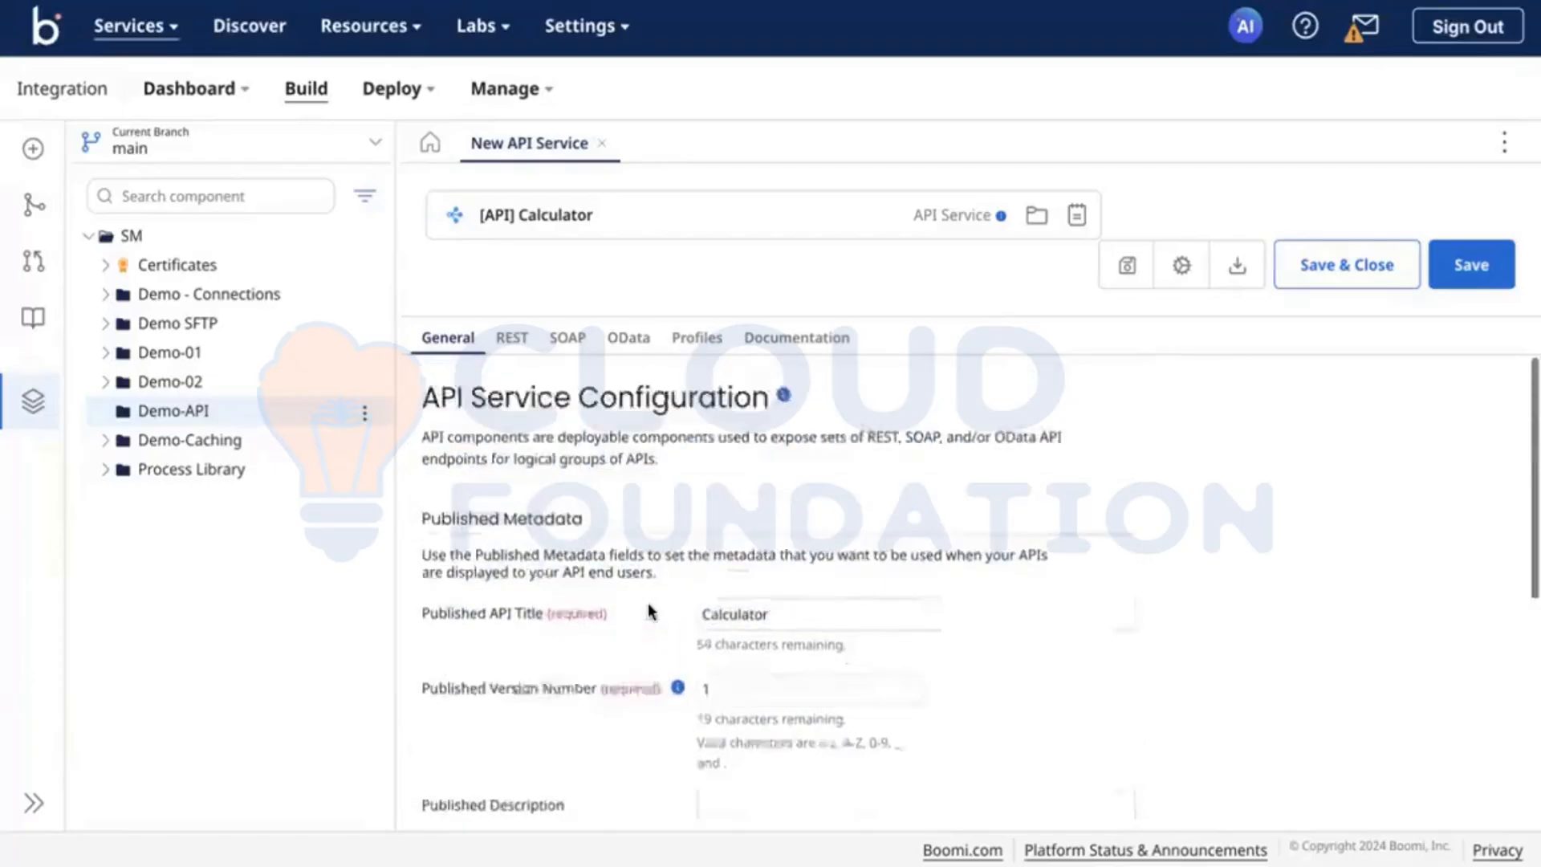
pyautogui.scroll(-3, 649, 604)
pyautogui.scroll(-3, 648, 610)
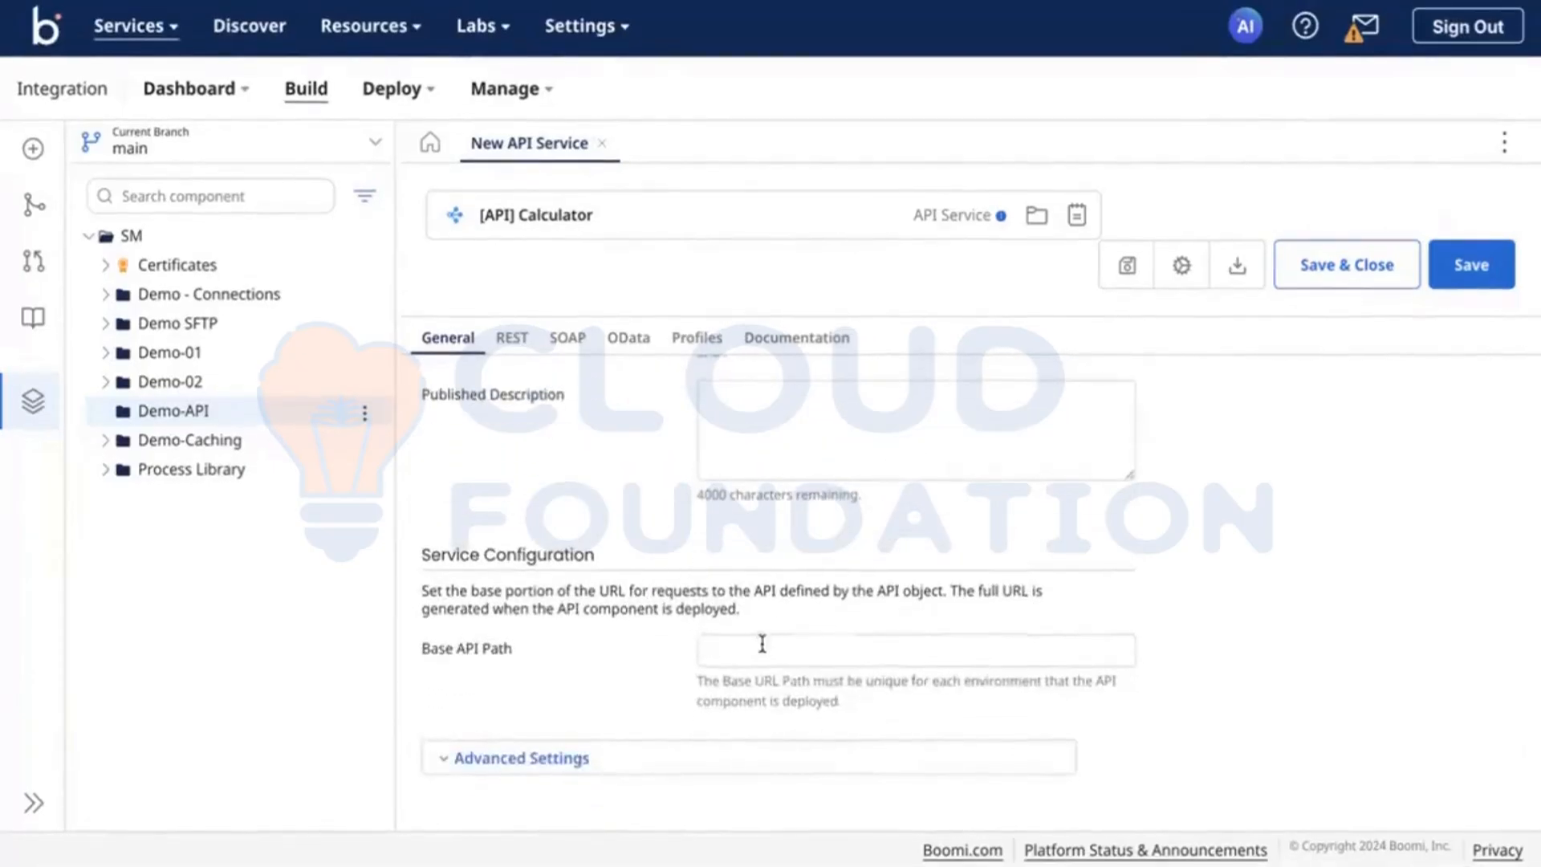
pyautogui.click(763, 648)
pyautogui.write('/')
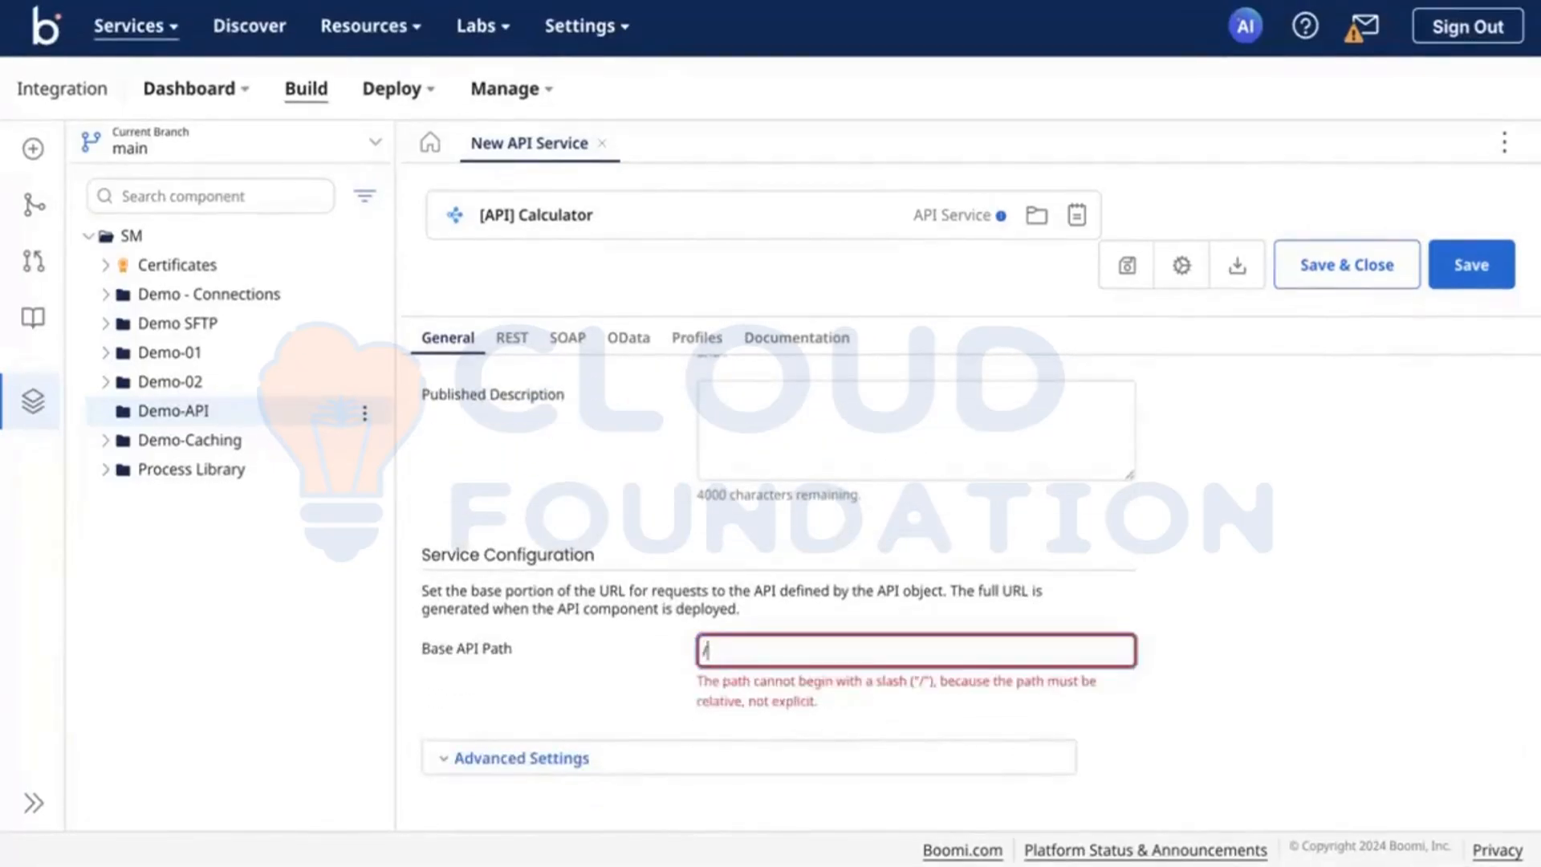
pyautogui.press('BackSpace')
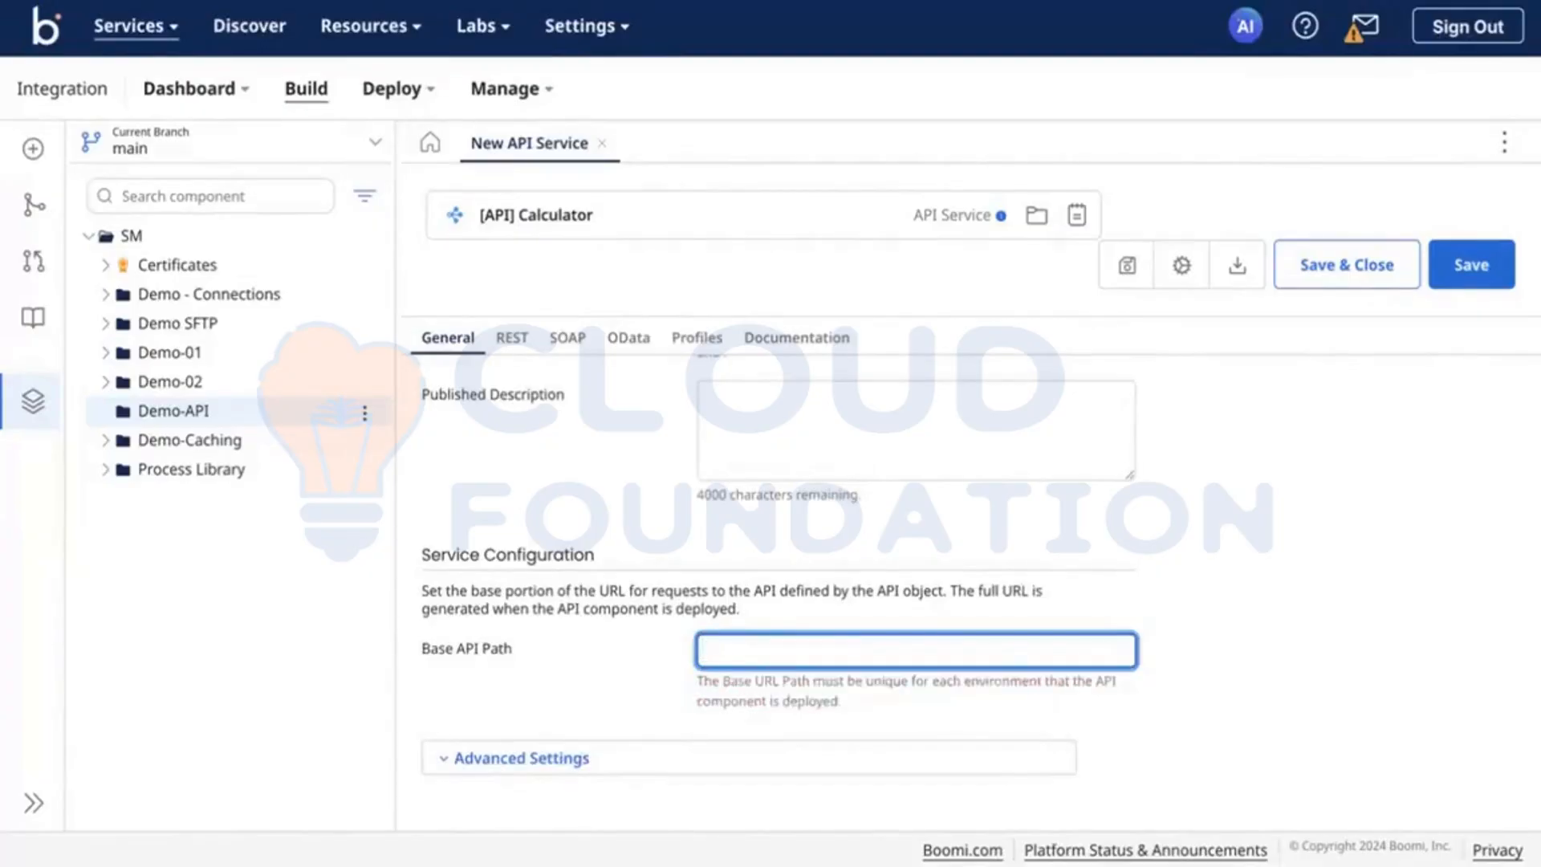
pyautogui.write('ca')
pyautogui.write('clua')
pyautogui.press('BackSpace')
pyautogui.press('BackSpace')
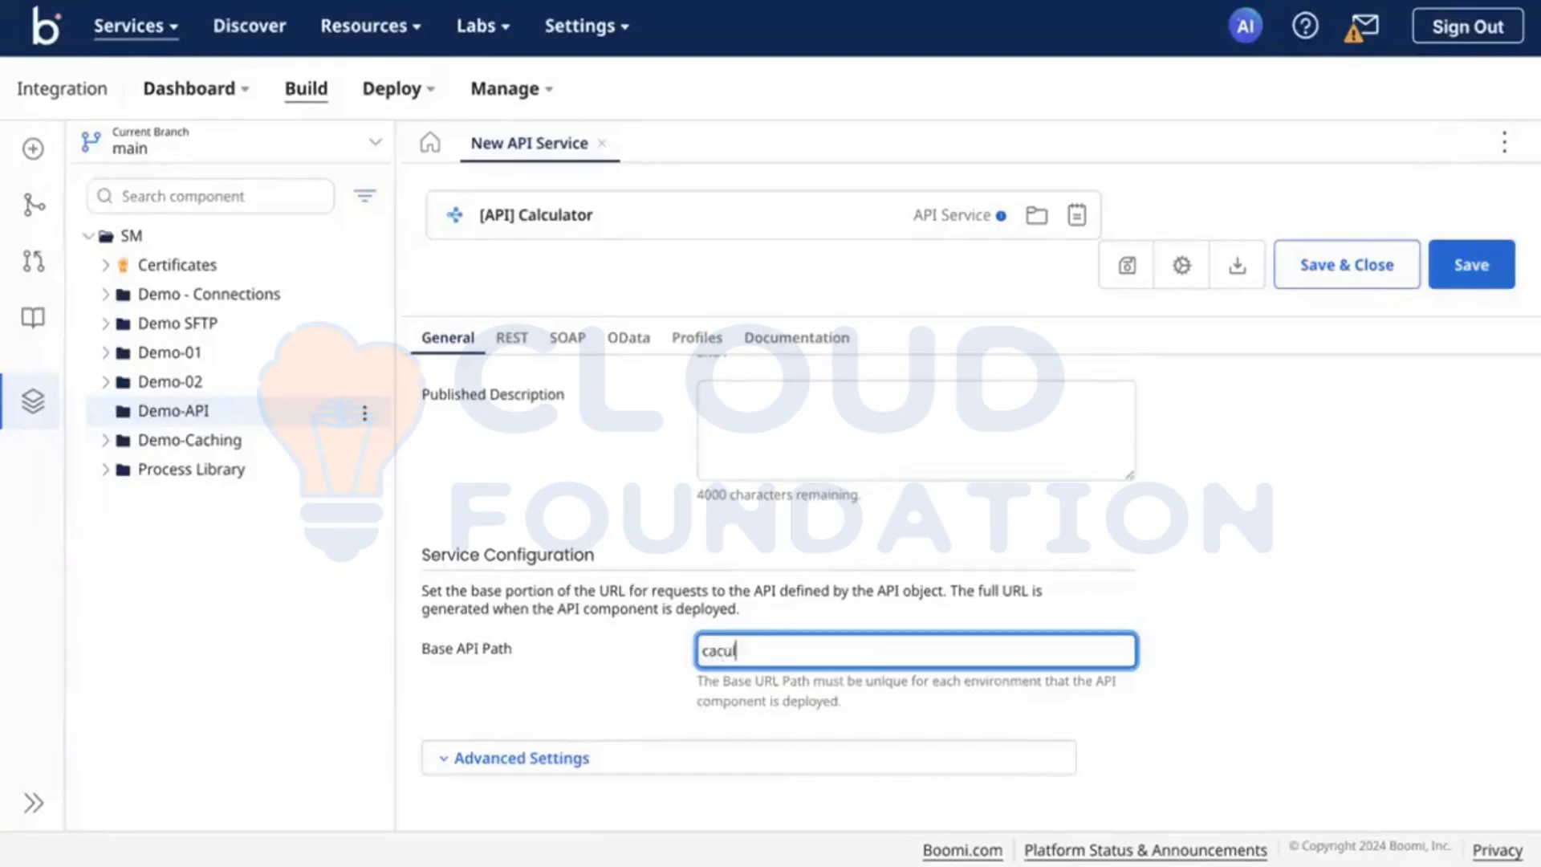
pyautogui.write('te')
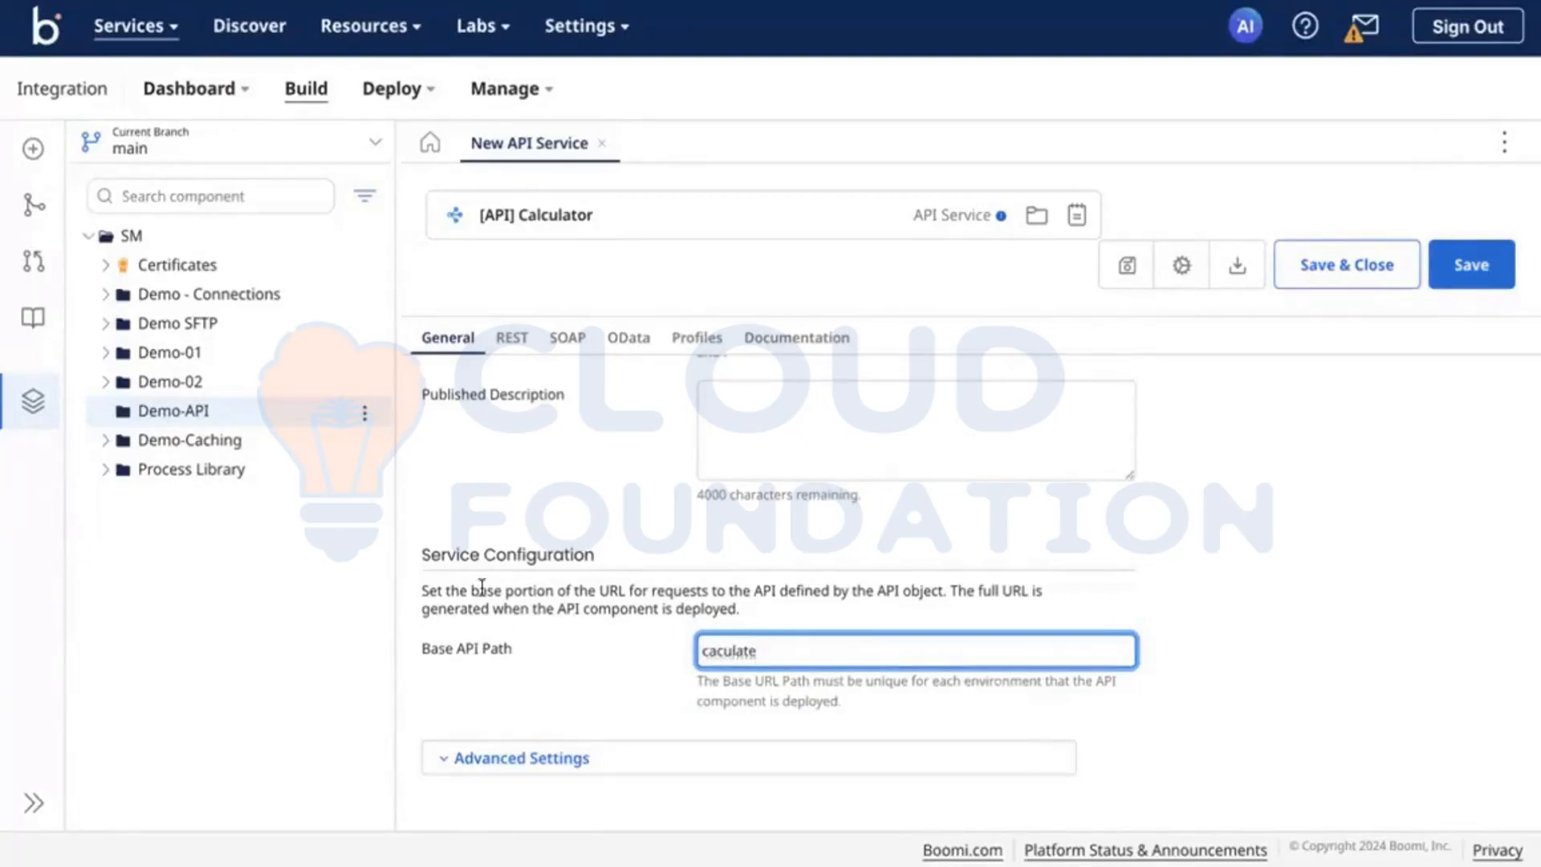
pyautogui.click(716, 648)
pyautogui.write('l')
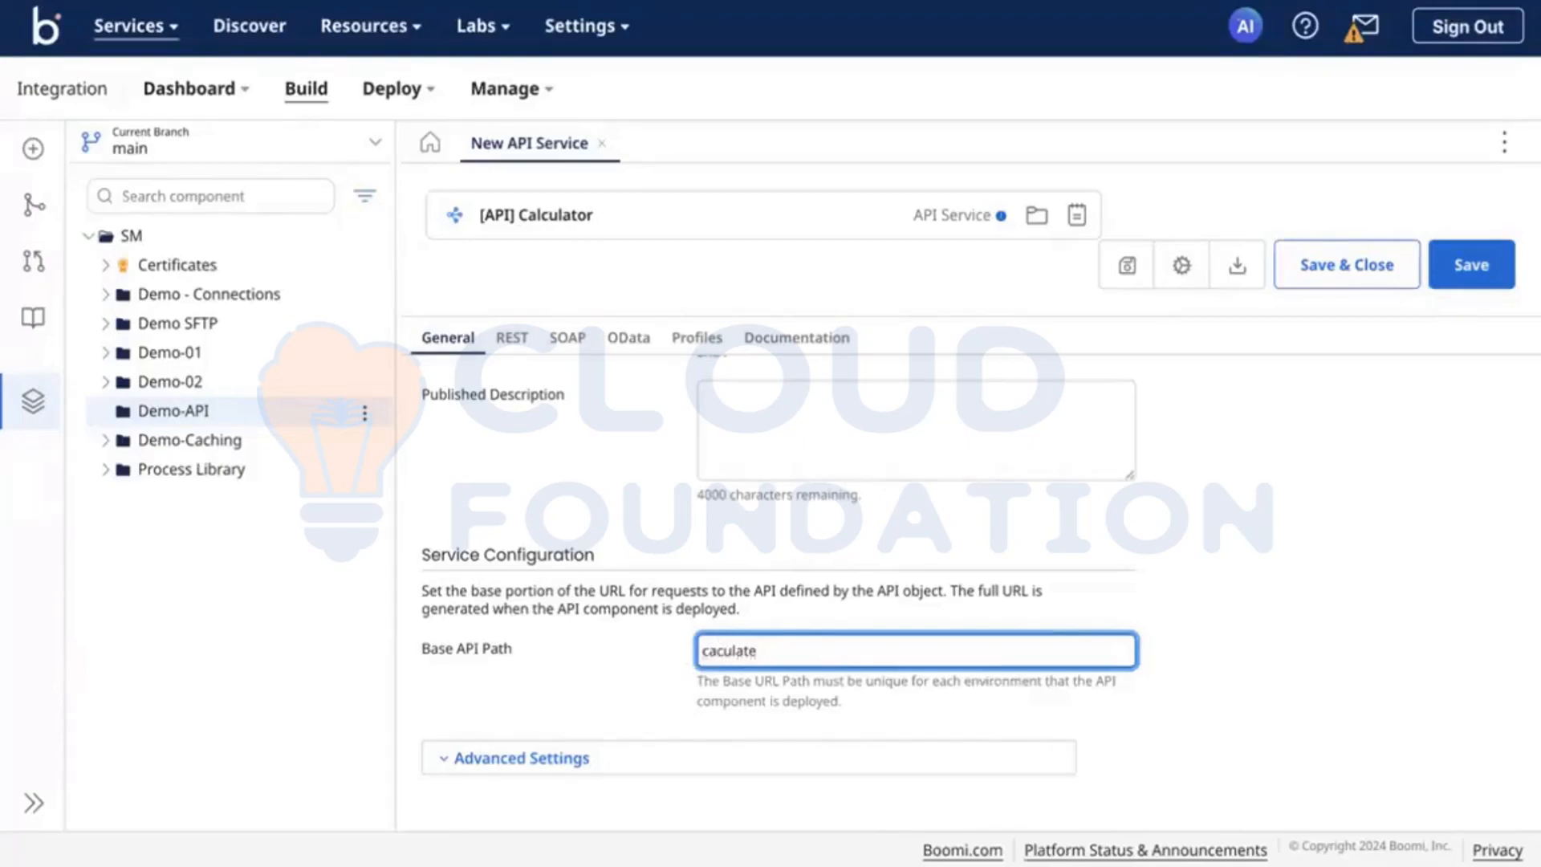
pyautogui.click(573, 681)
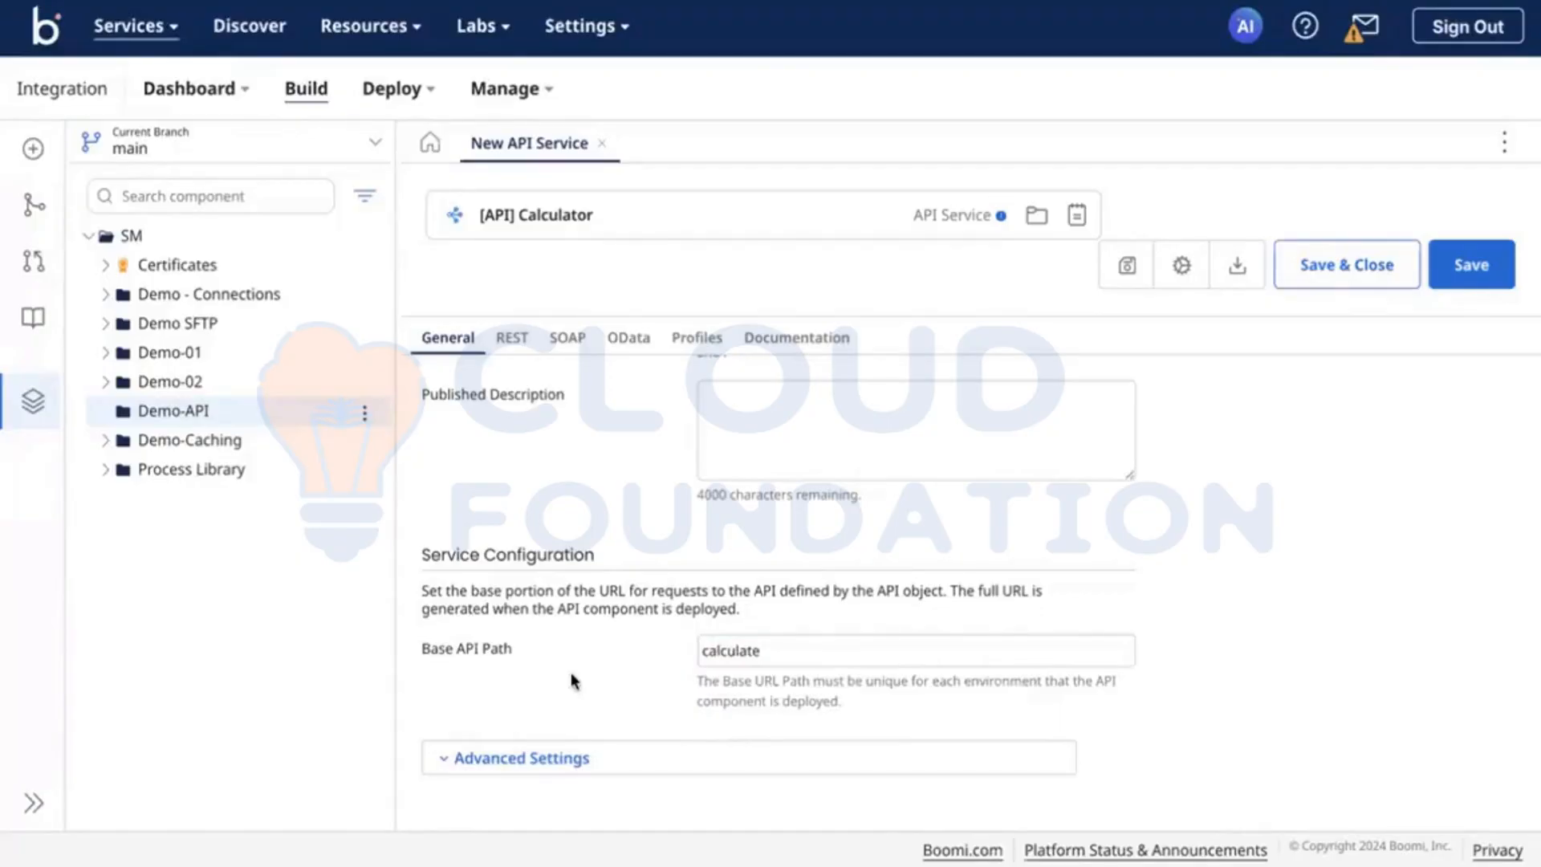
# Step: Examine the advanced settings of the service configuration for dynamic document property headers, and collapse them again
pyautogui.click(545, 759)
pyautogui.scroll(-2, 543, 761)
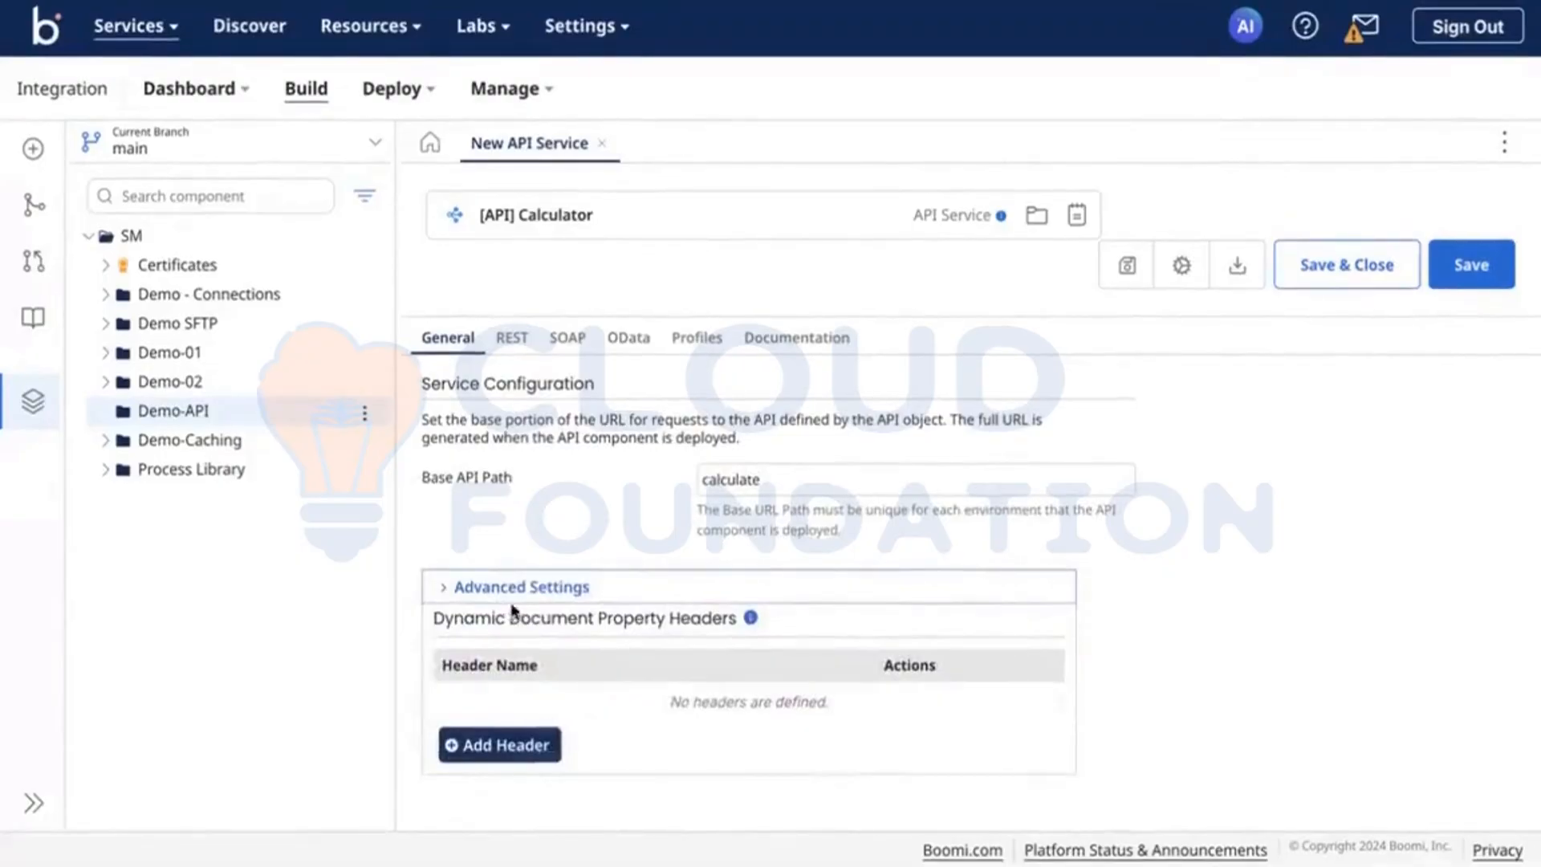
pyautogui.click(504, 594)
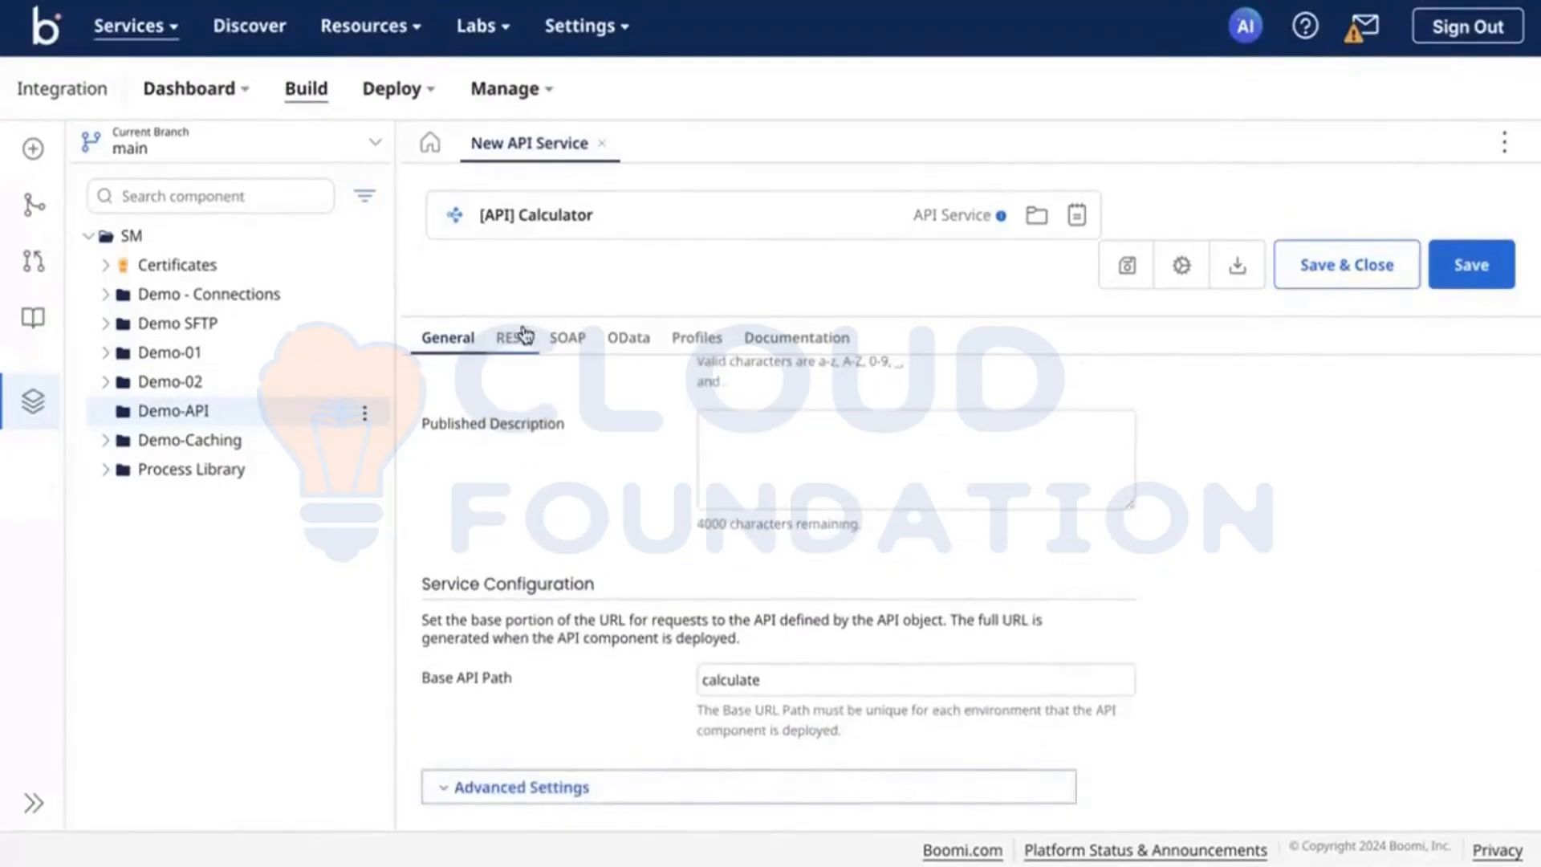
pyautogui.scroll(5, 571, 509)
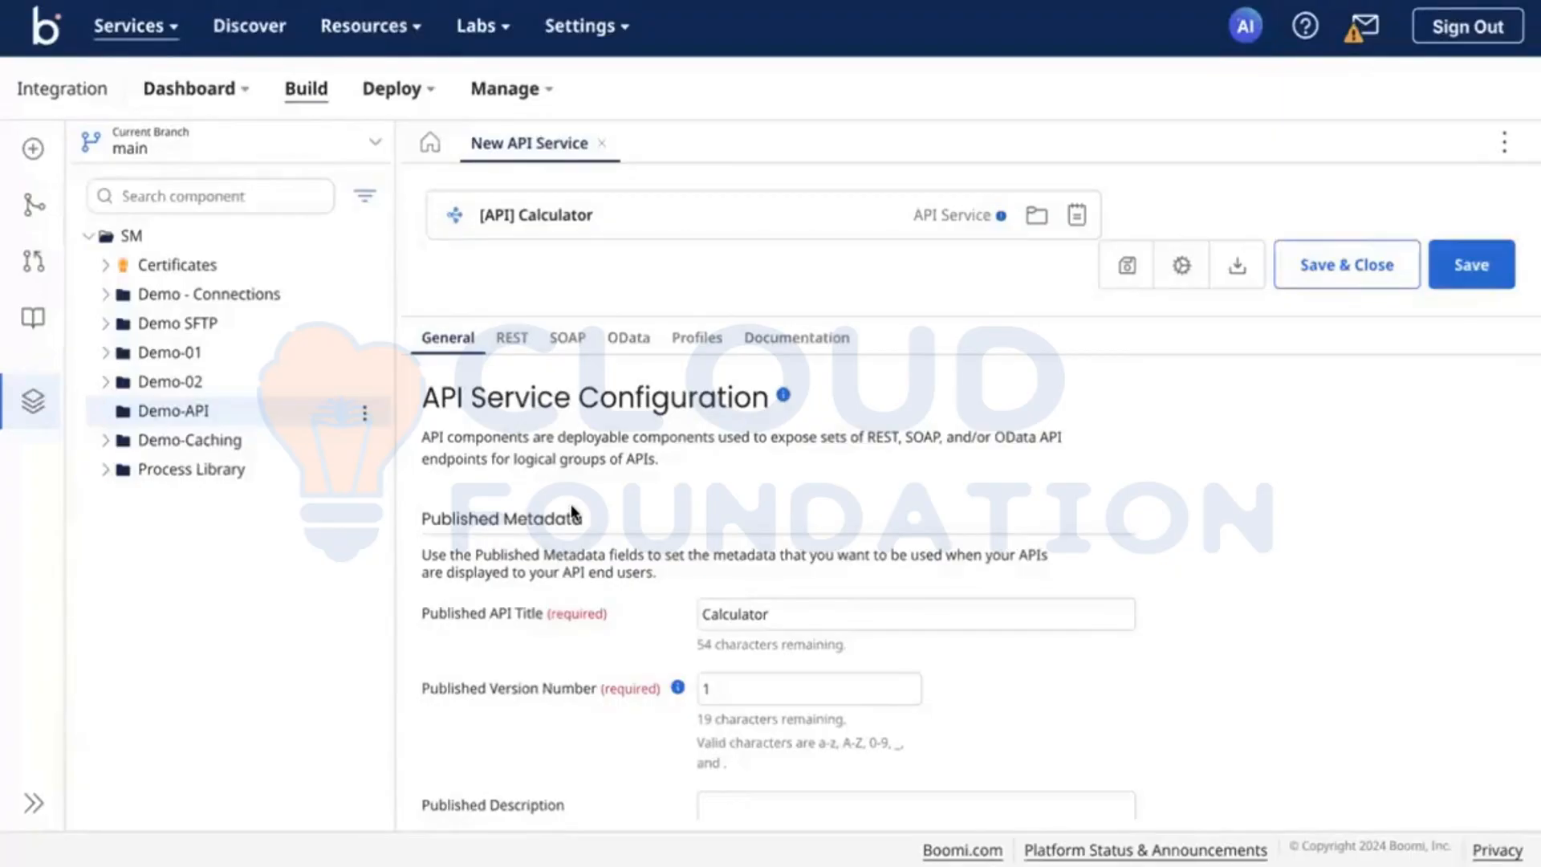
# Step: Start the guided creation of a REST endpoint with Create a new process as the import method
pyautogui.click(507, 336)
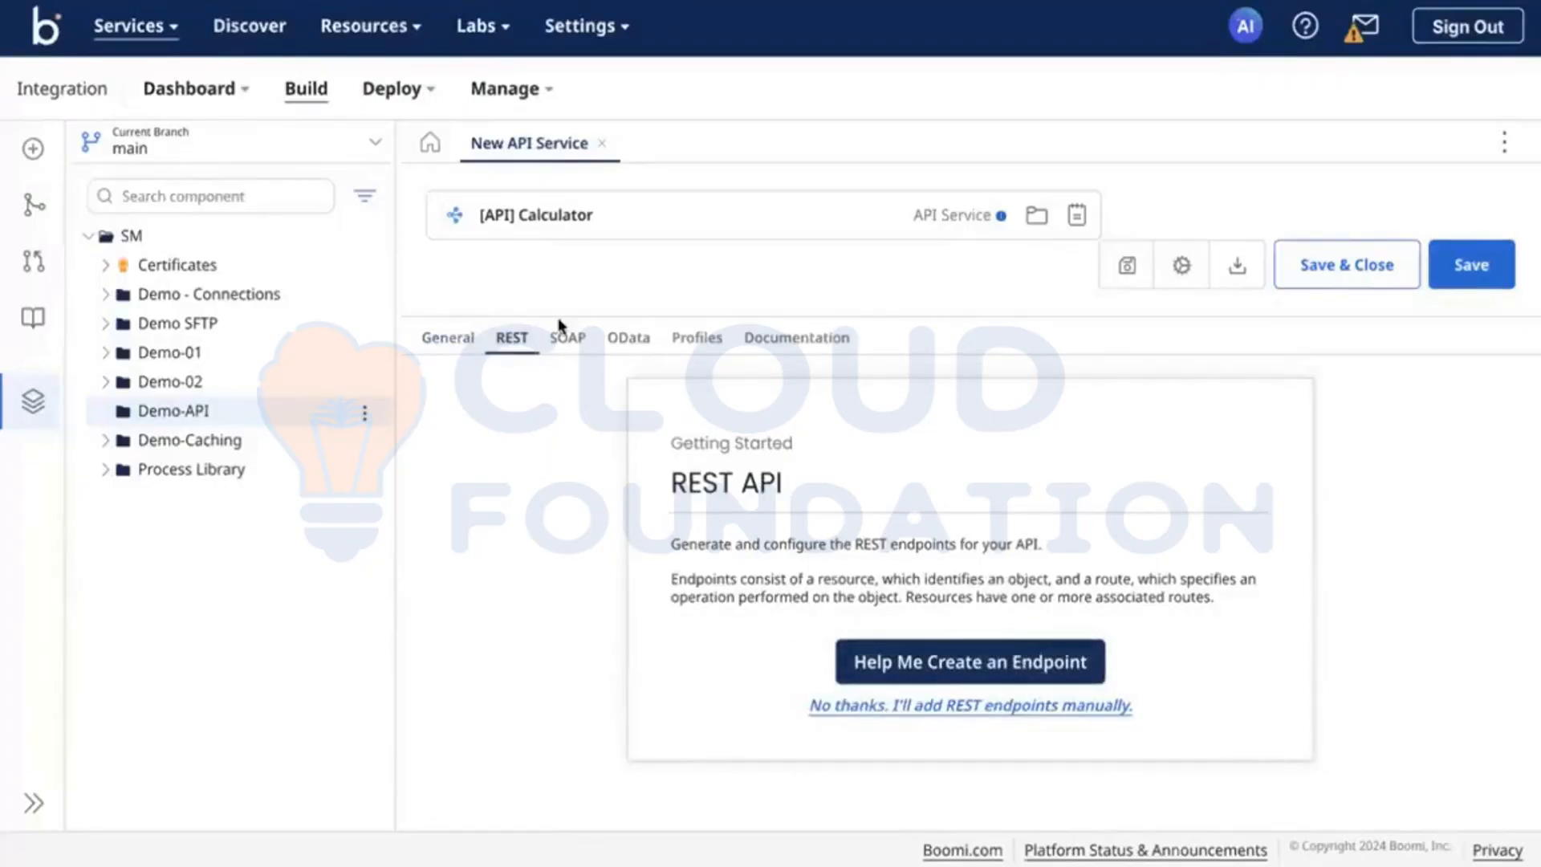
pyautogui.click(893, 654)
pyautogui.scroll(-1, 923, 472)
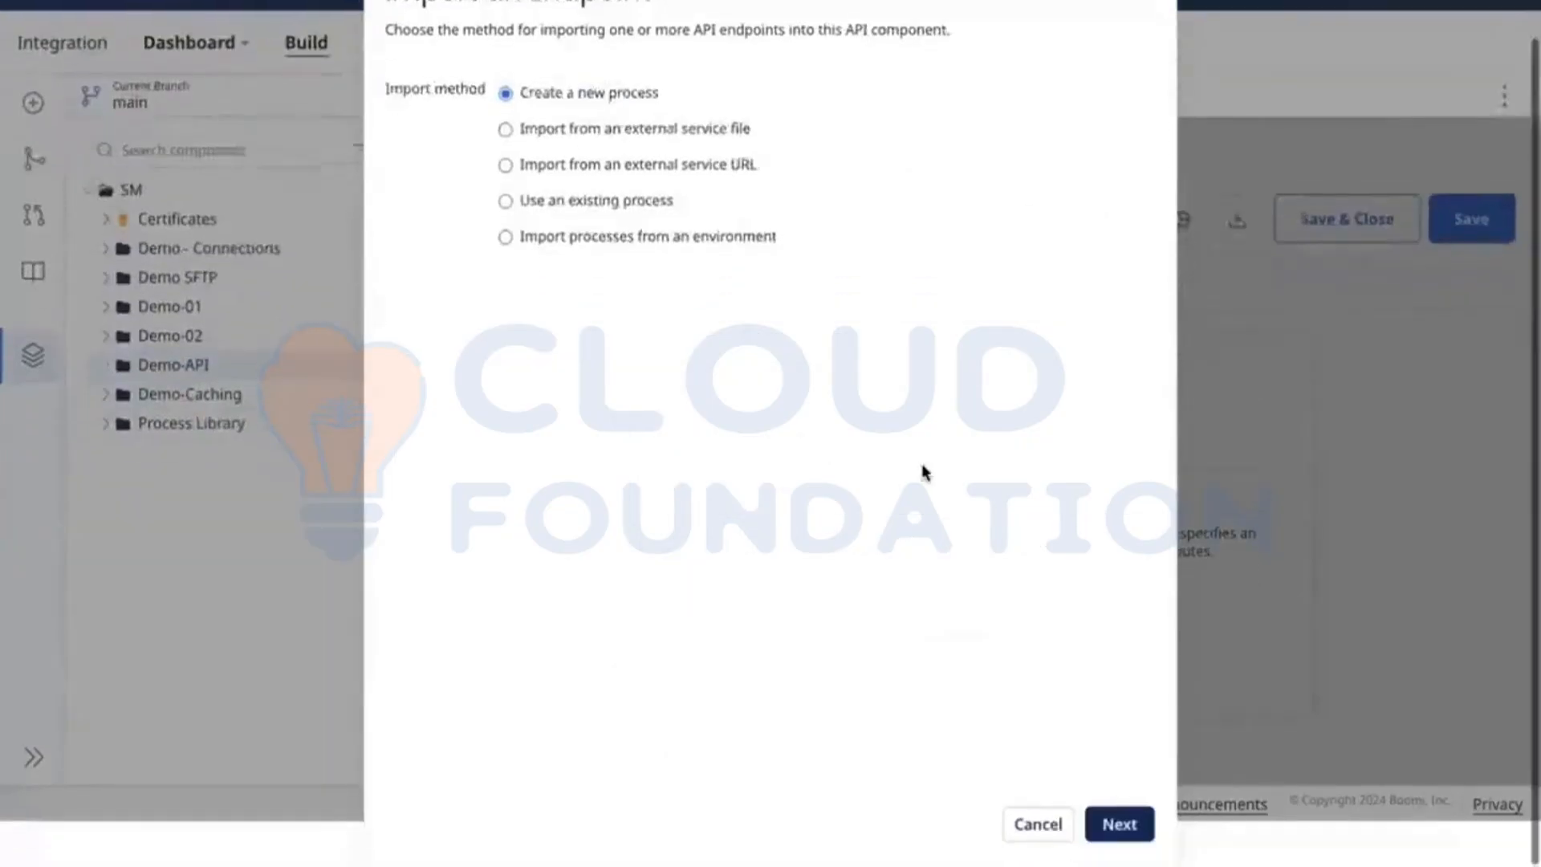
pyautogui.scroll(1, 843, 302)
pyautogui.scroll(-1, 1033, 567)
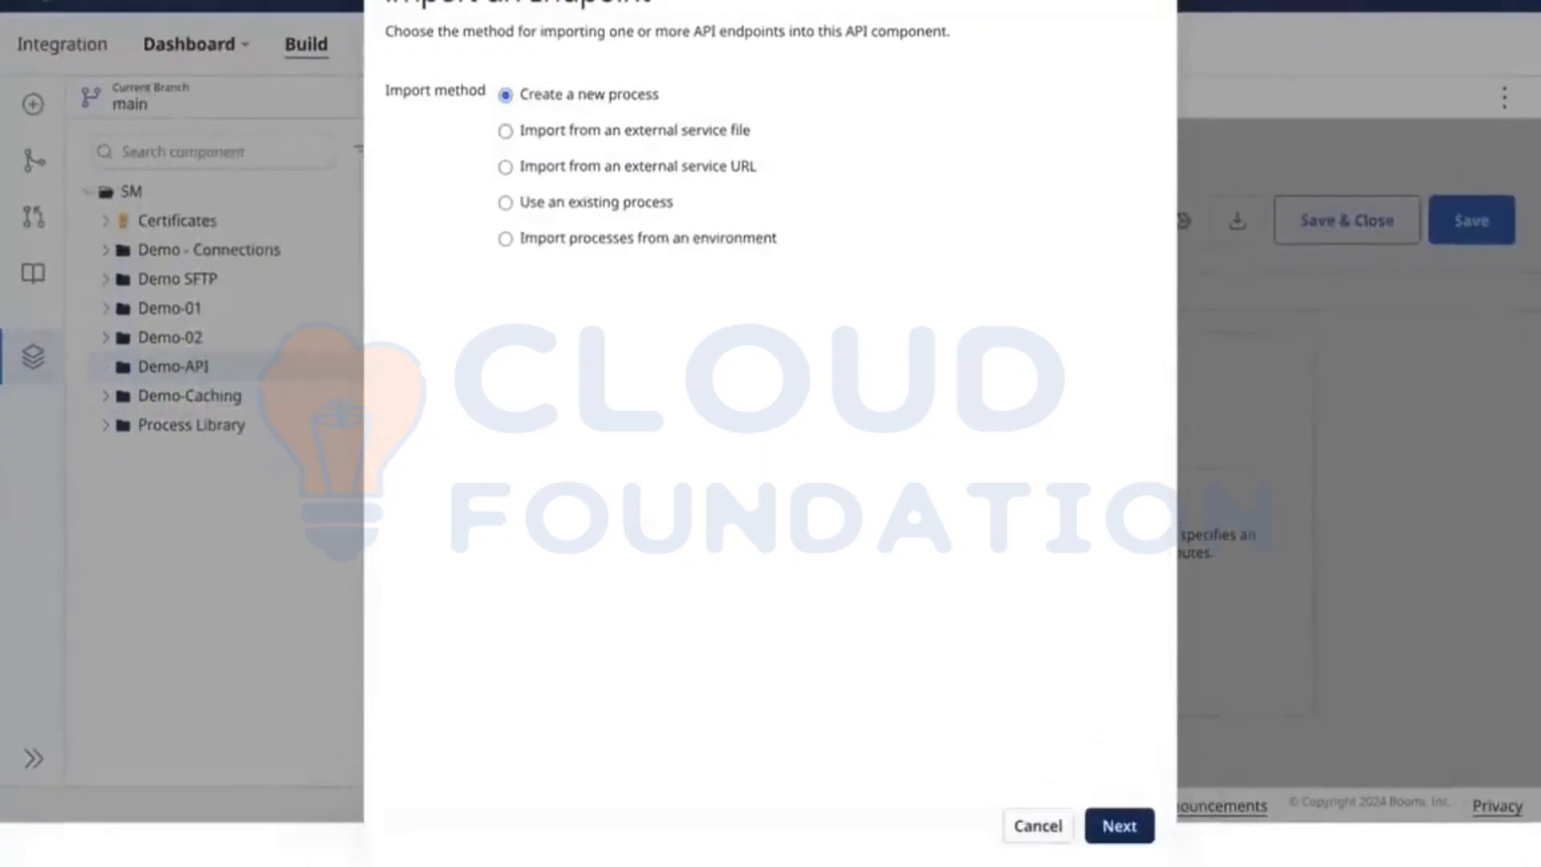
pyautogui.click(1120, 825)
# Step: Name the endpoint's new process [sub]addition and add it to REST
pyautogui.click(698, 98)
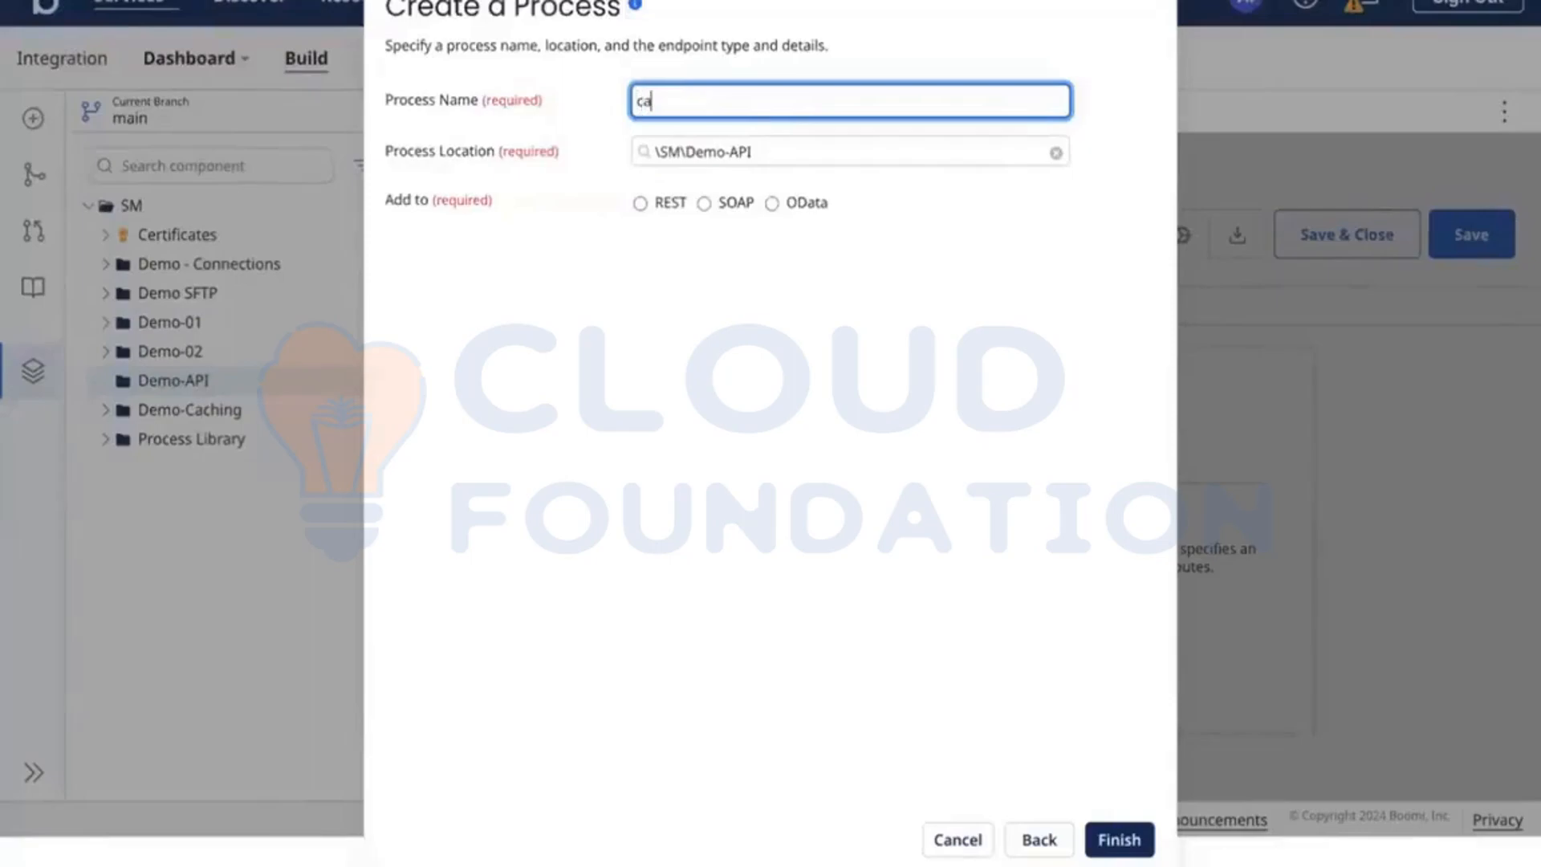
pyautogui.press('BackSpace')
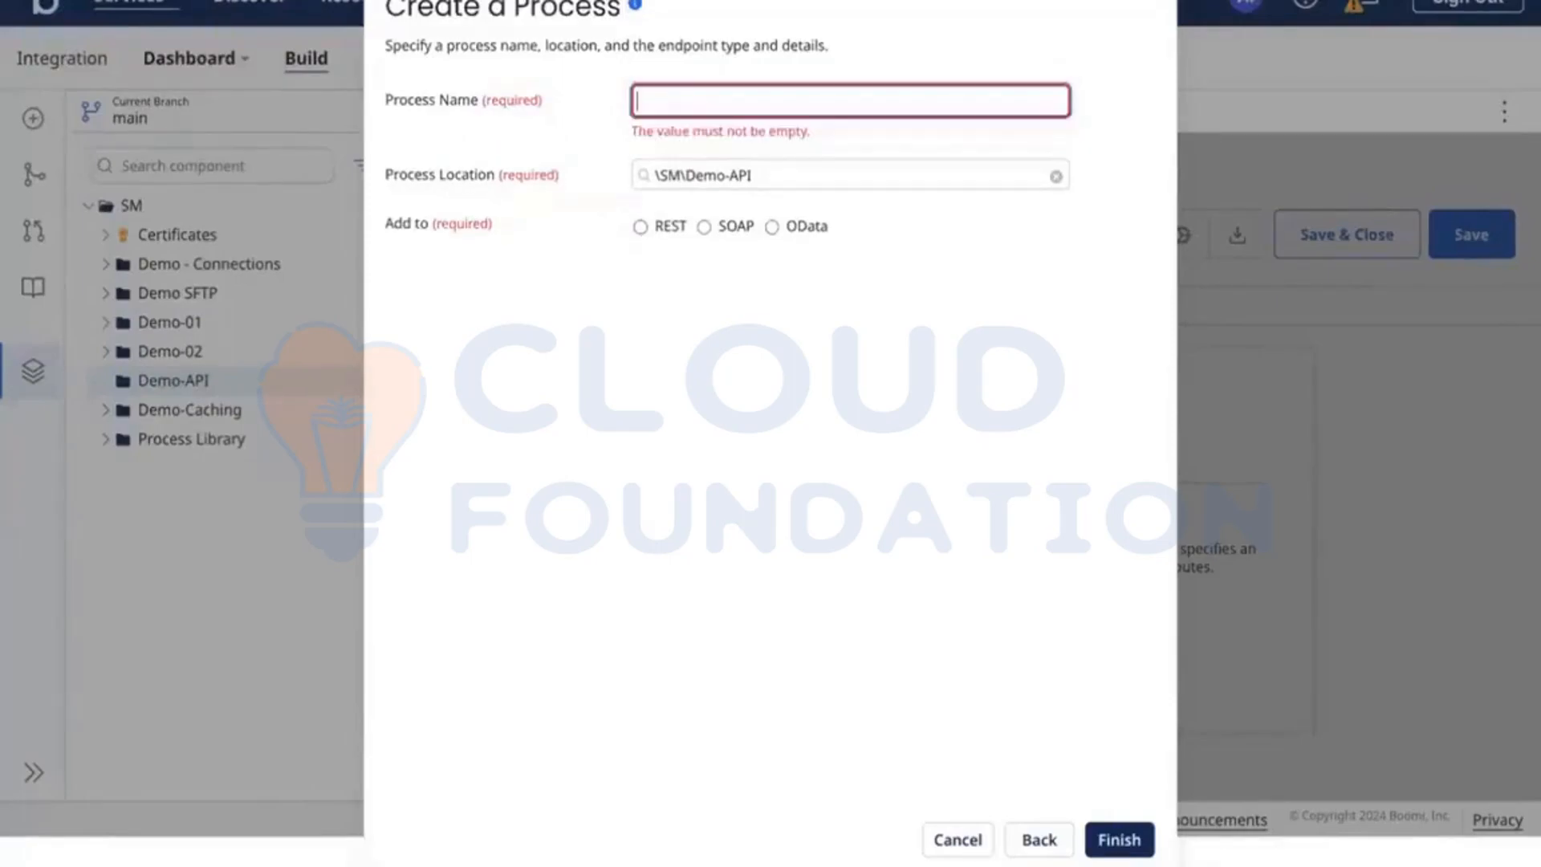
pyautogui.write('D')
pyautogui.write('s')
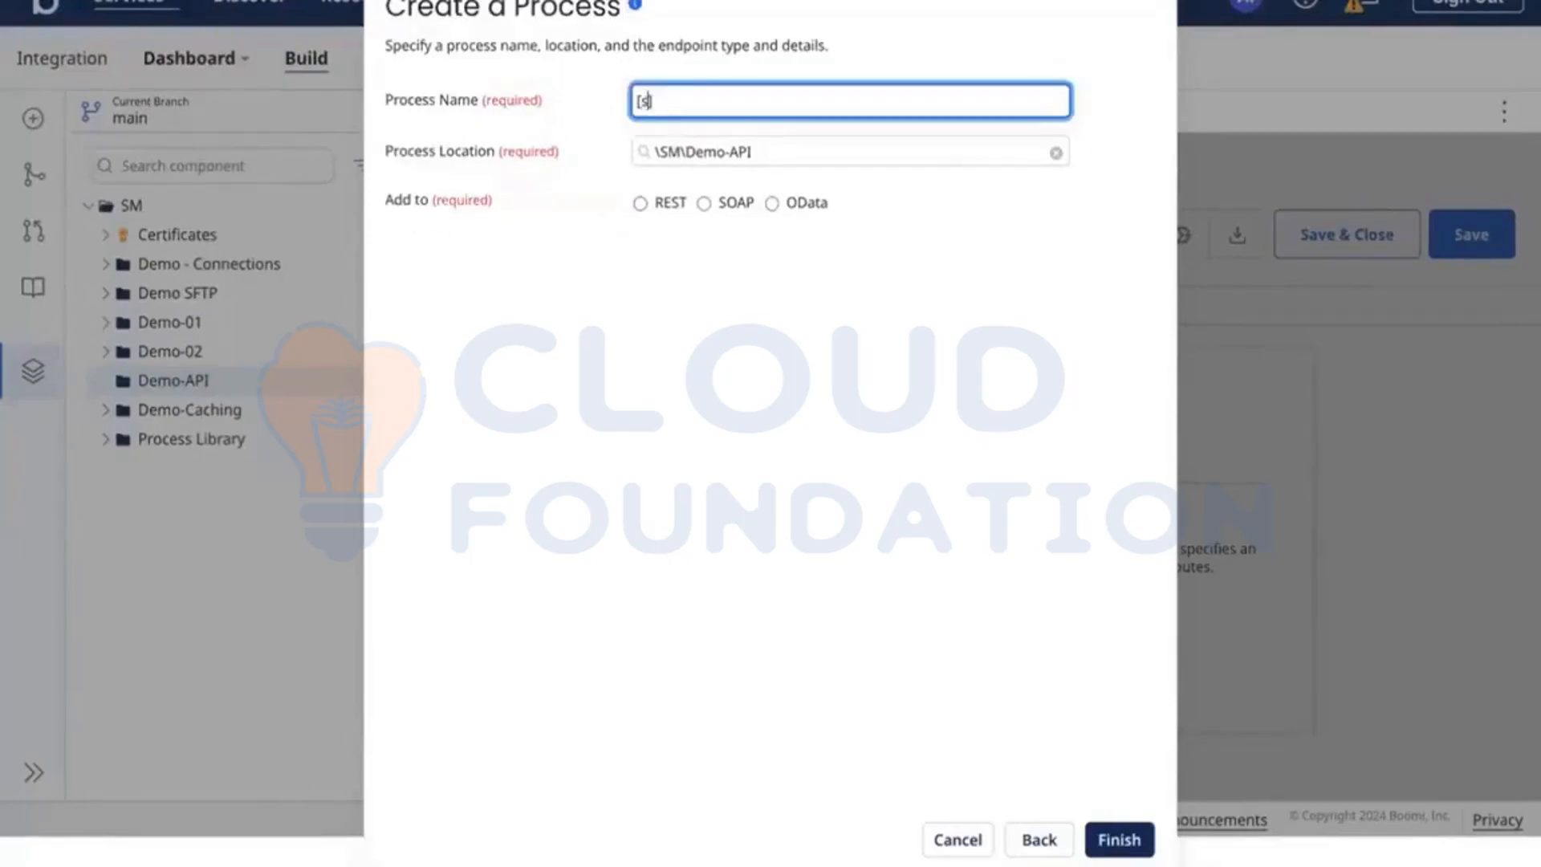
pyautogui.write('ub]addition')
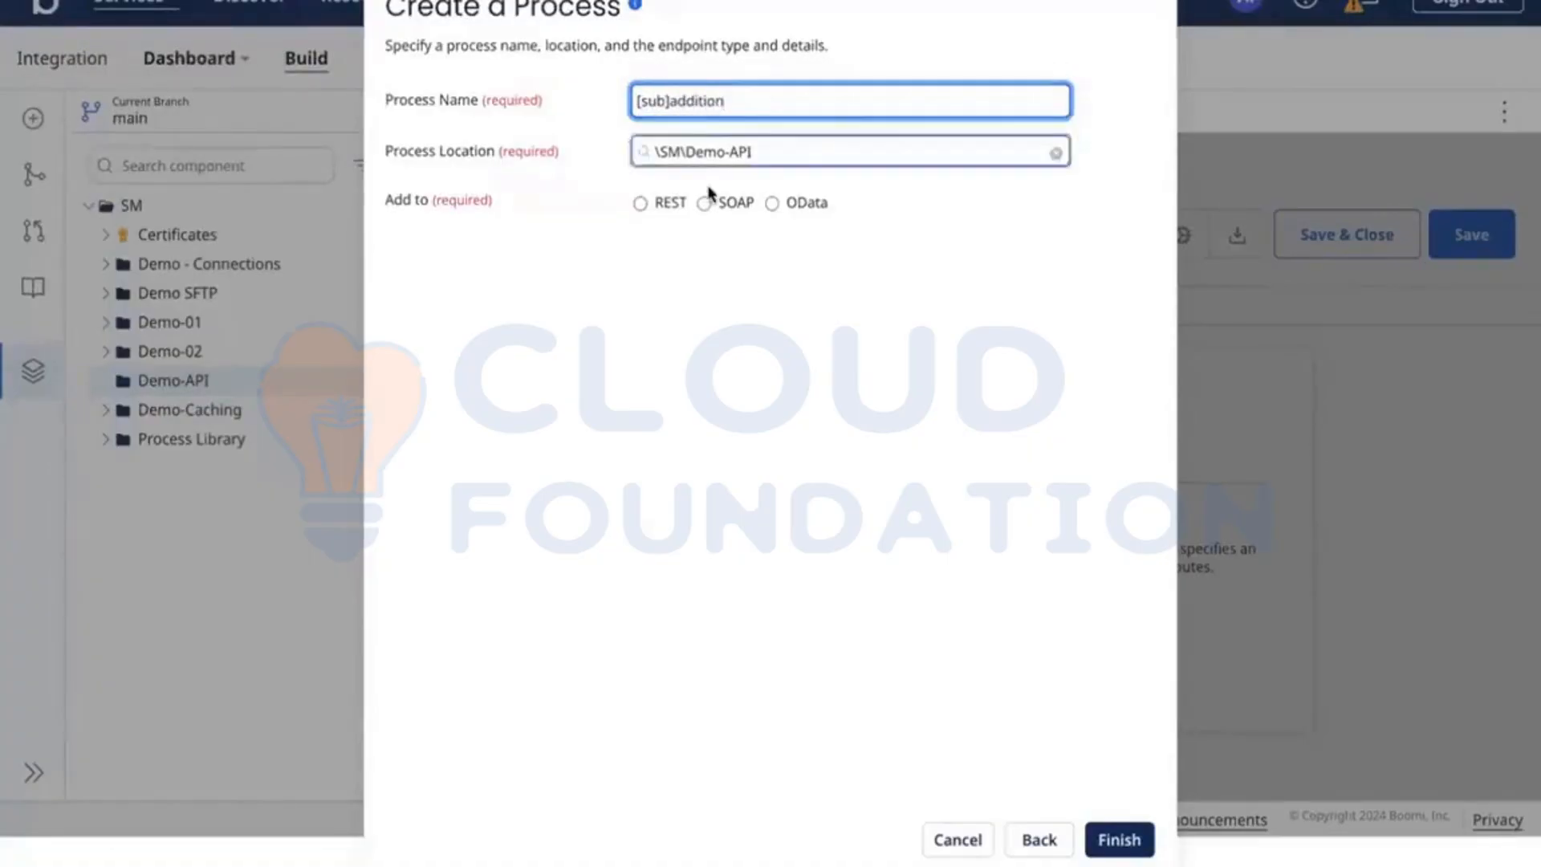
pyautogui.click(640, 203)
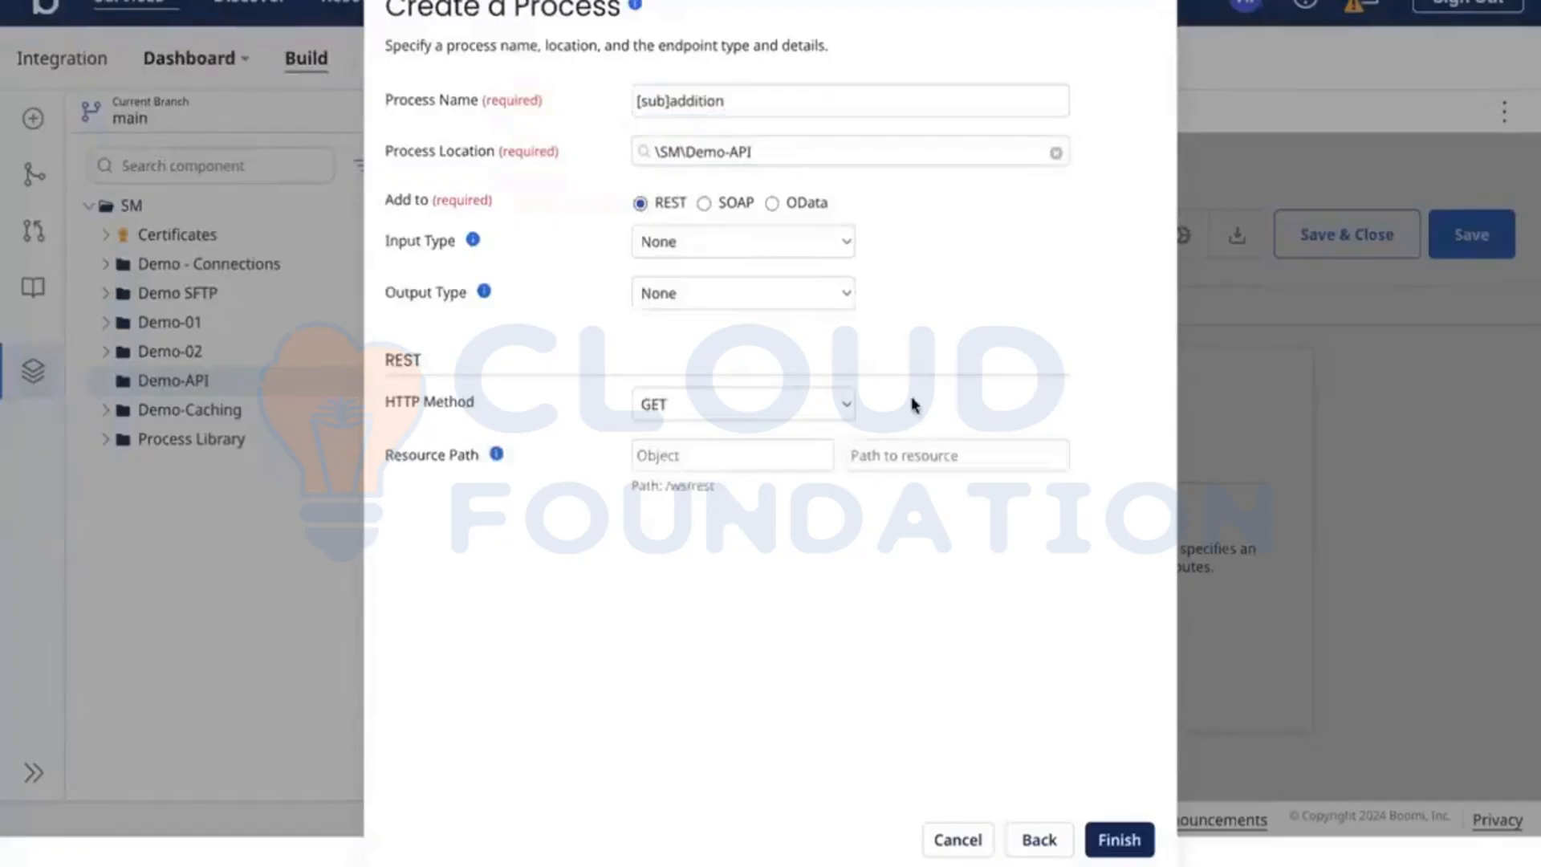
# Step: Set the process's input and output types to Single Data, keeping text/plain as result content type and GET as HTTP method
pyautogui.click(738, 242)
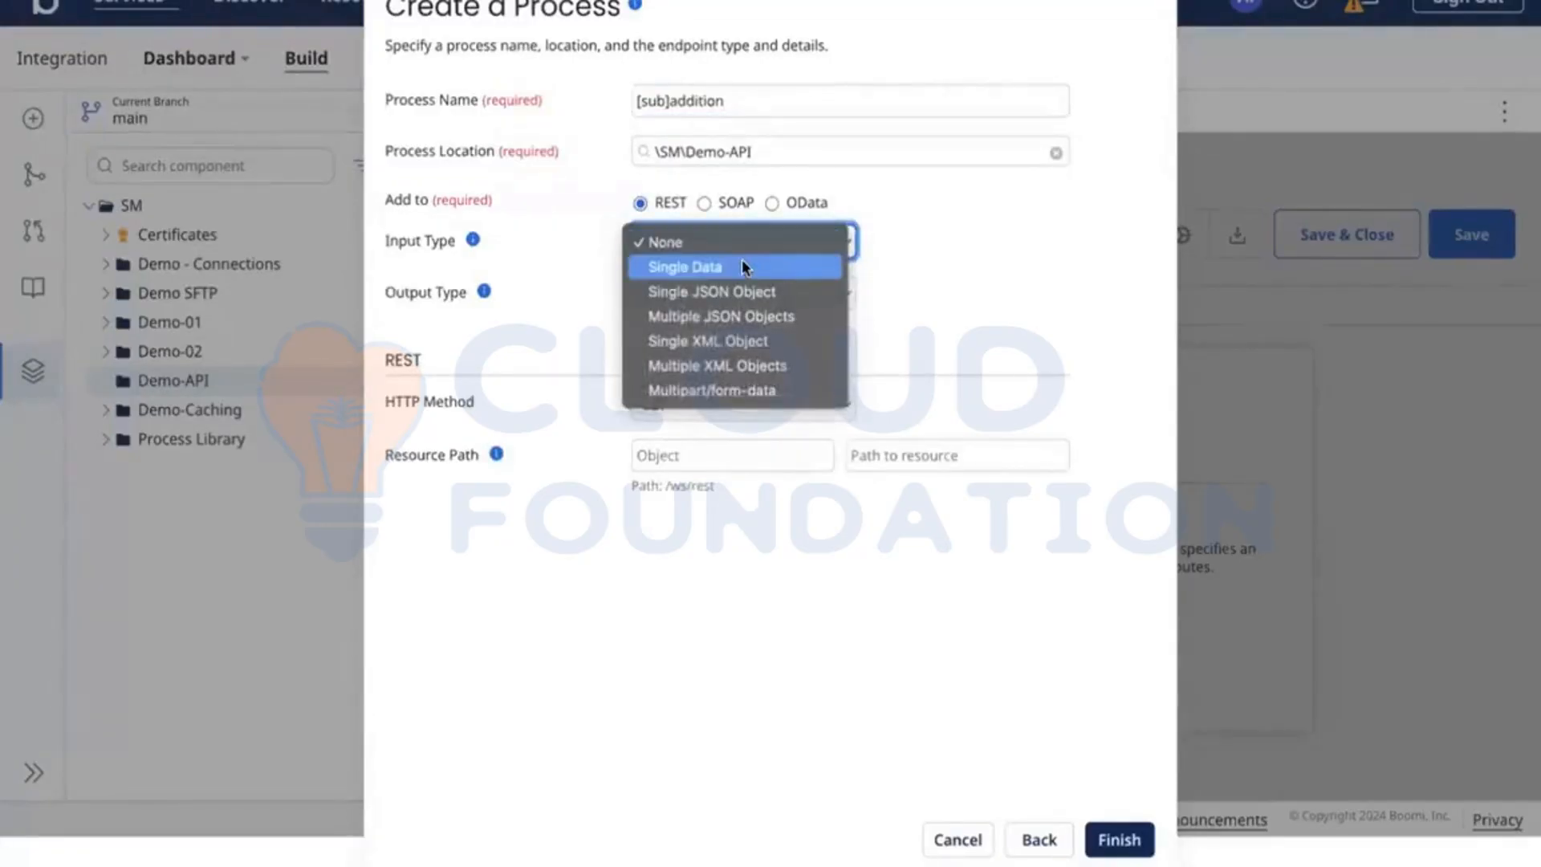
pyautogui.click(743, 264)
pyautogui.click(658, 290)
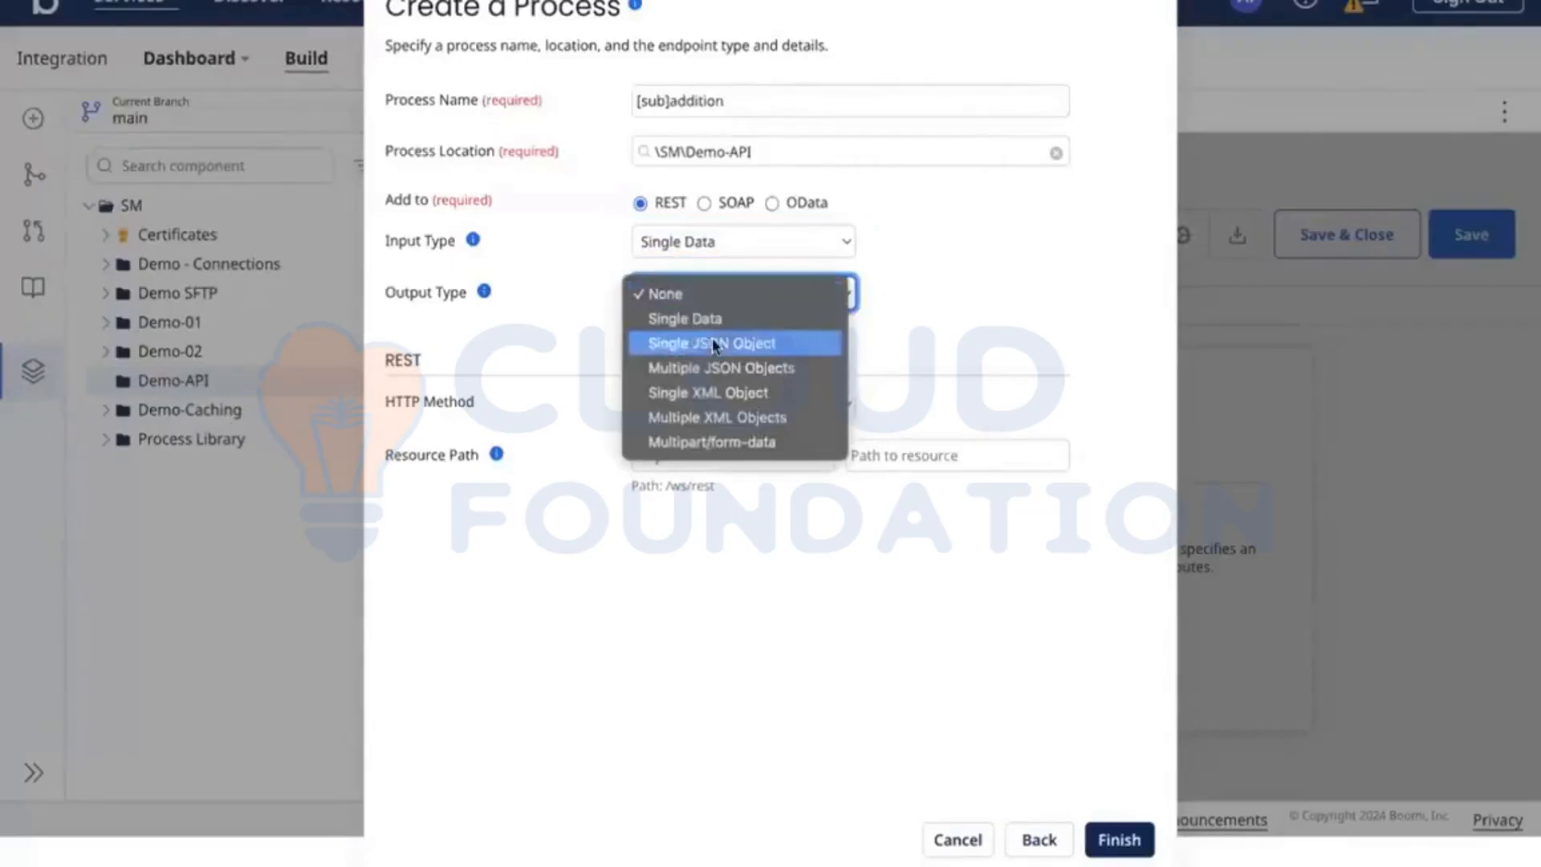
pyautogui.click(690, 316)
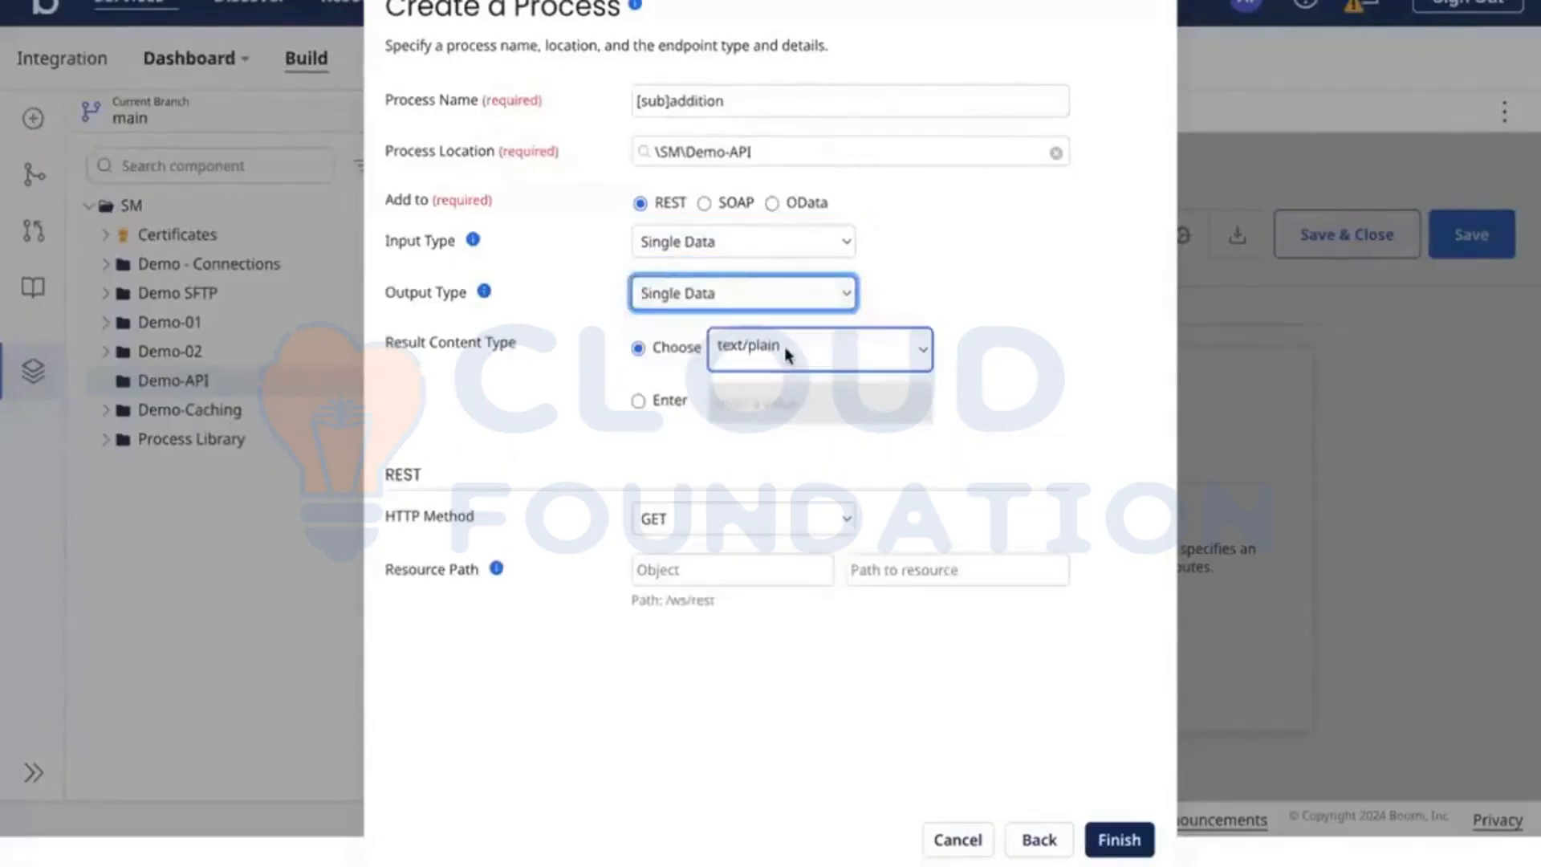
pyautogui.click(785, 350)
pyautogui.click(492, 393)
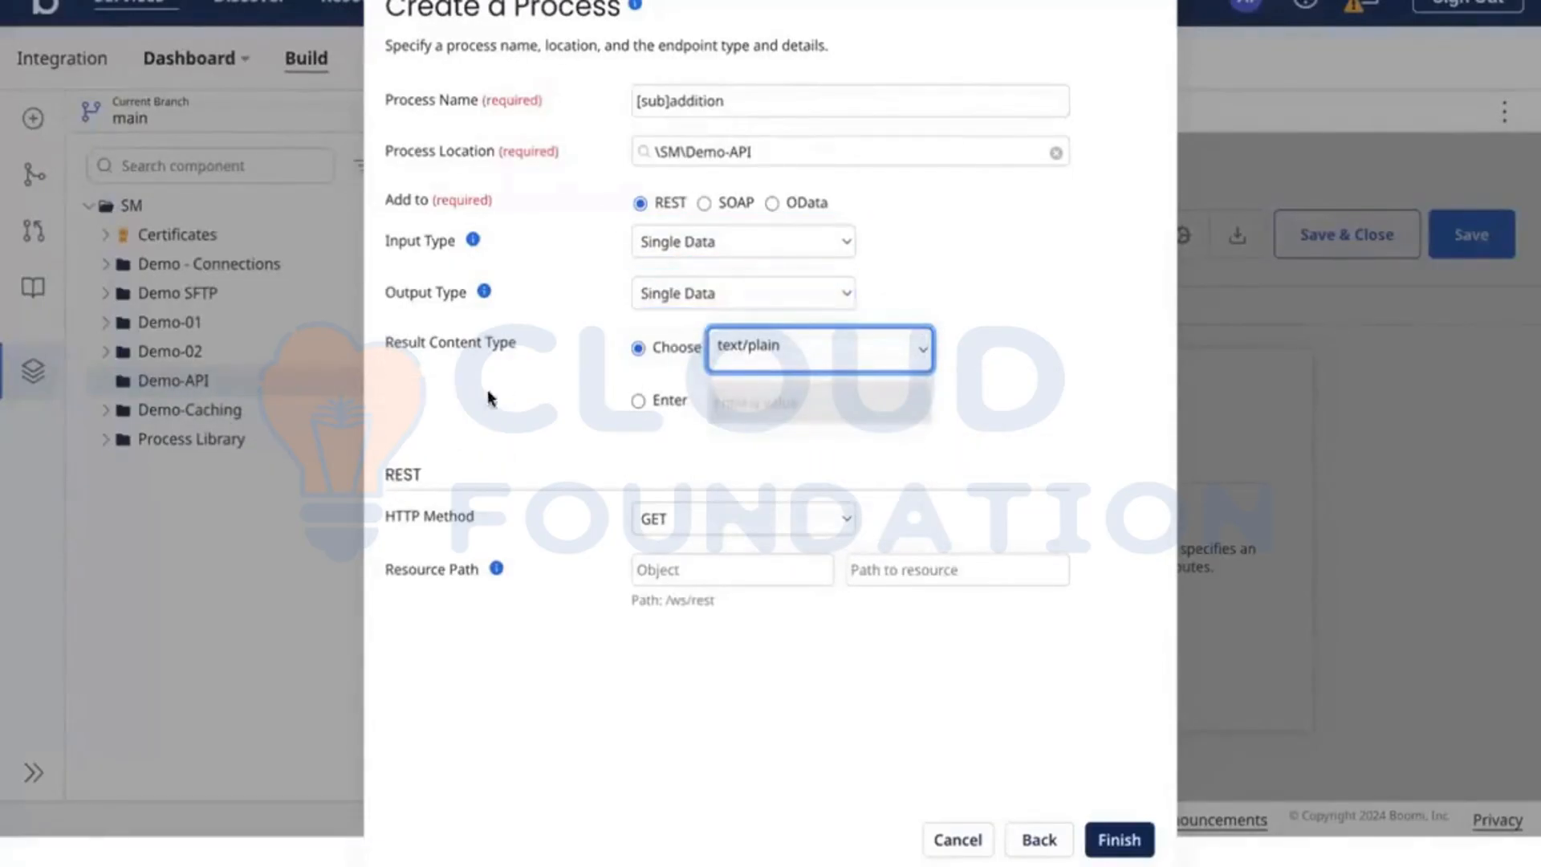
pyautogui.click(812, 520)
pyautogui.click(474, 493)
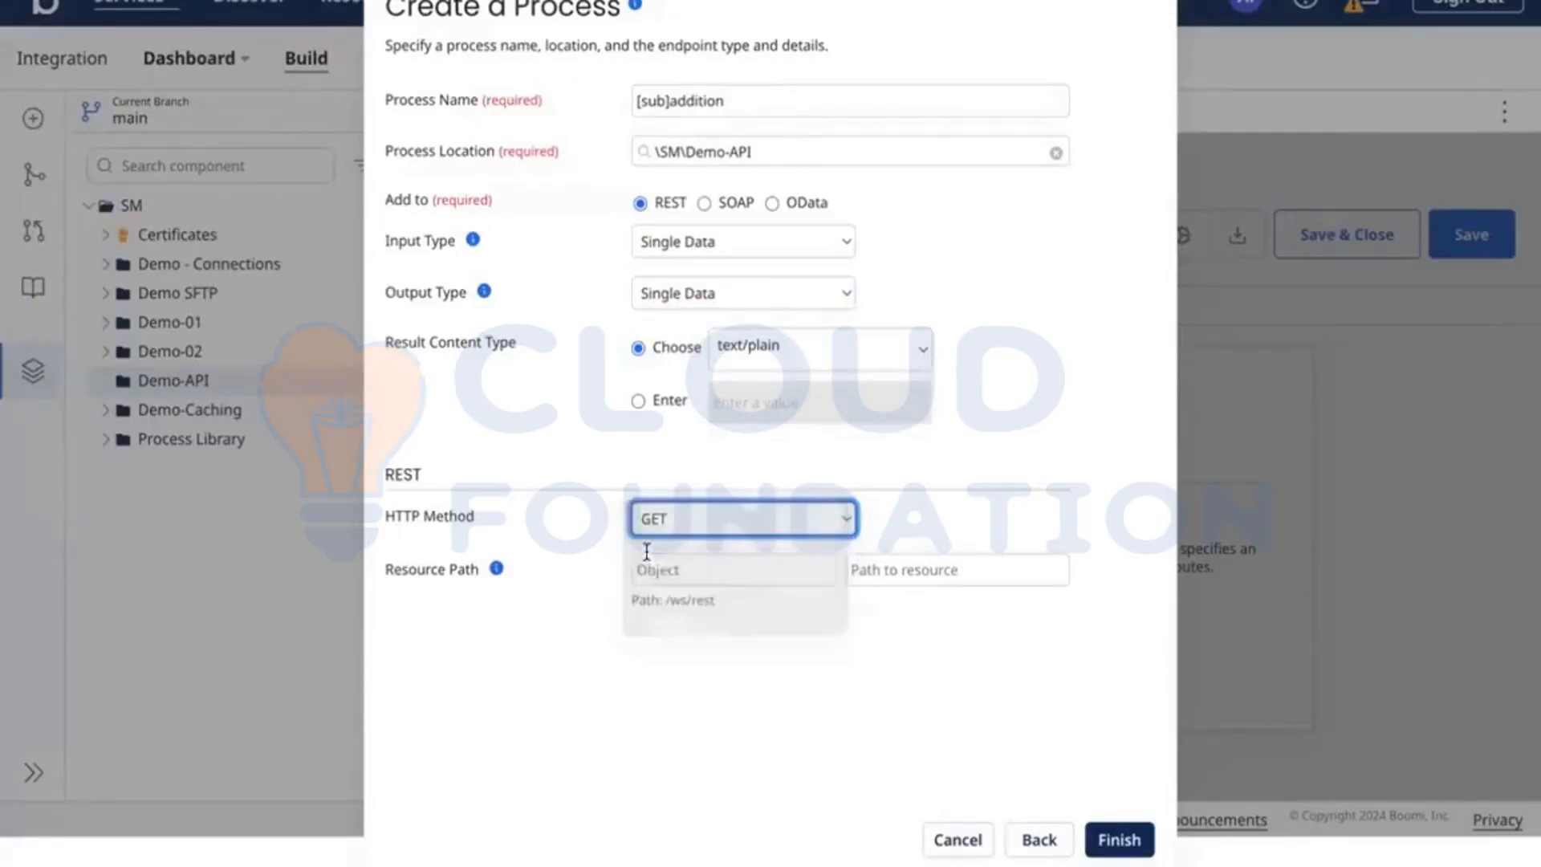
# Step: Read the resource path help and set the path to resource to addition, leaving the object empty
pyautogui.click(794, 570)
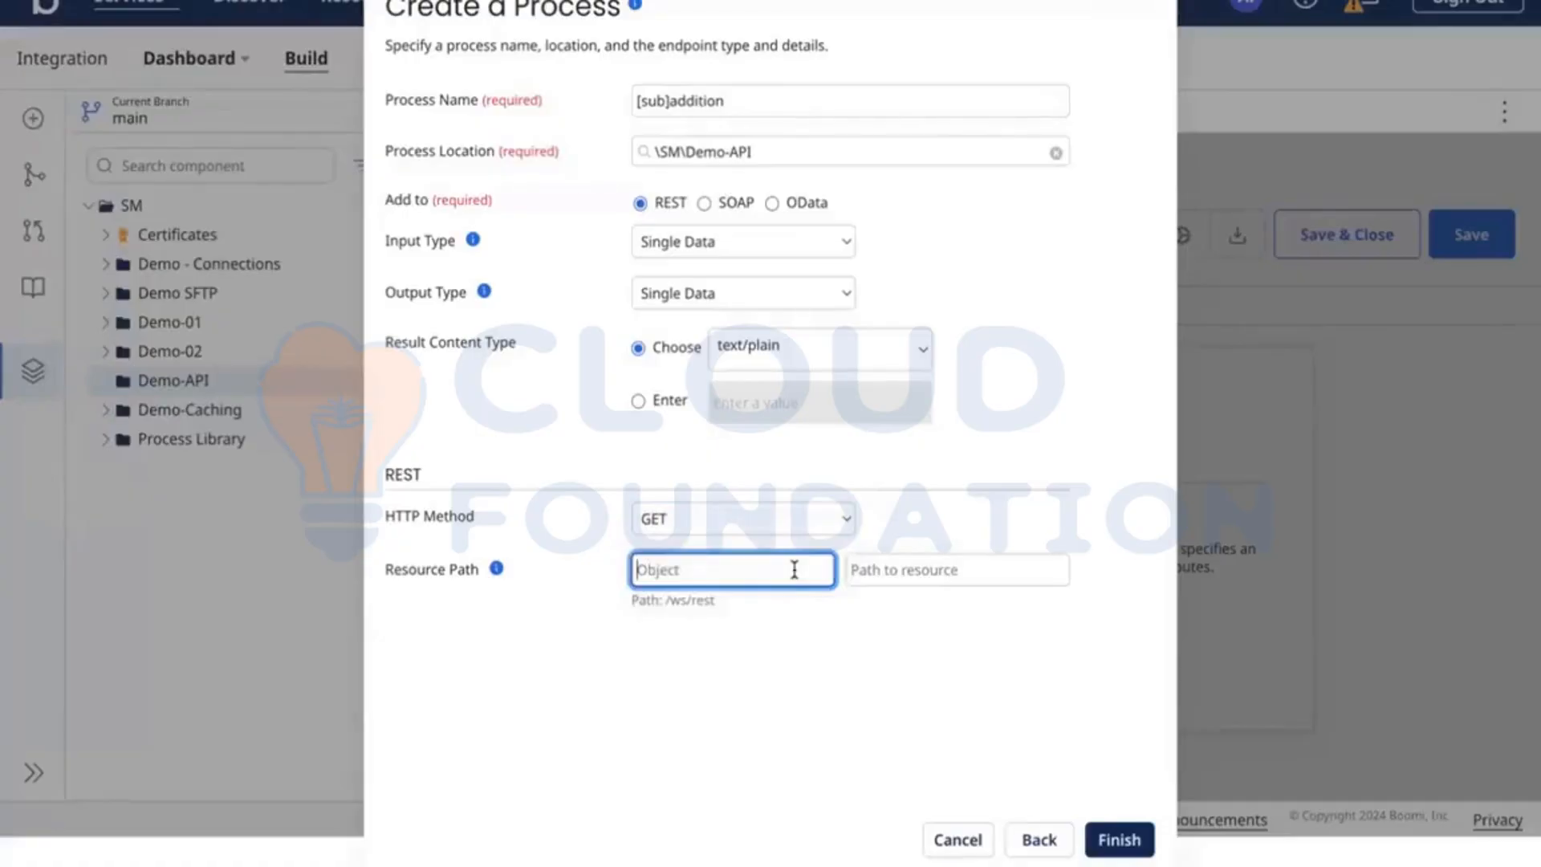
pyautogui.click(497, 569)
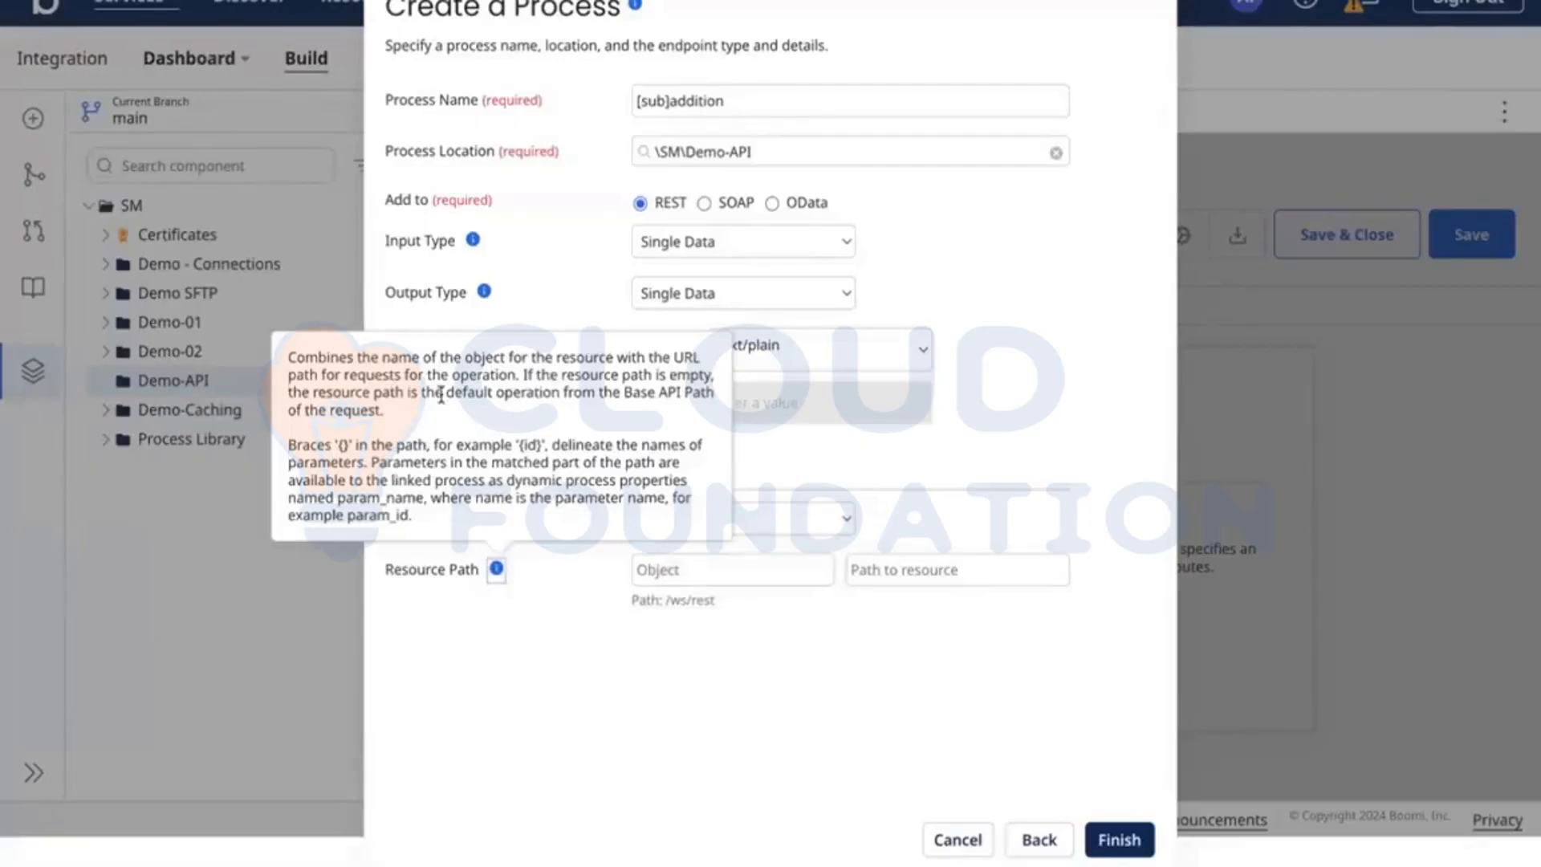
pyautogui.click(941, 569)
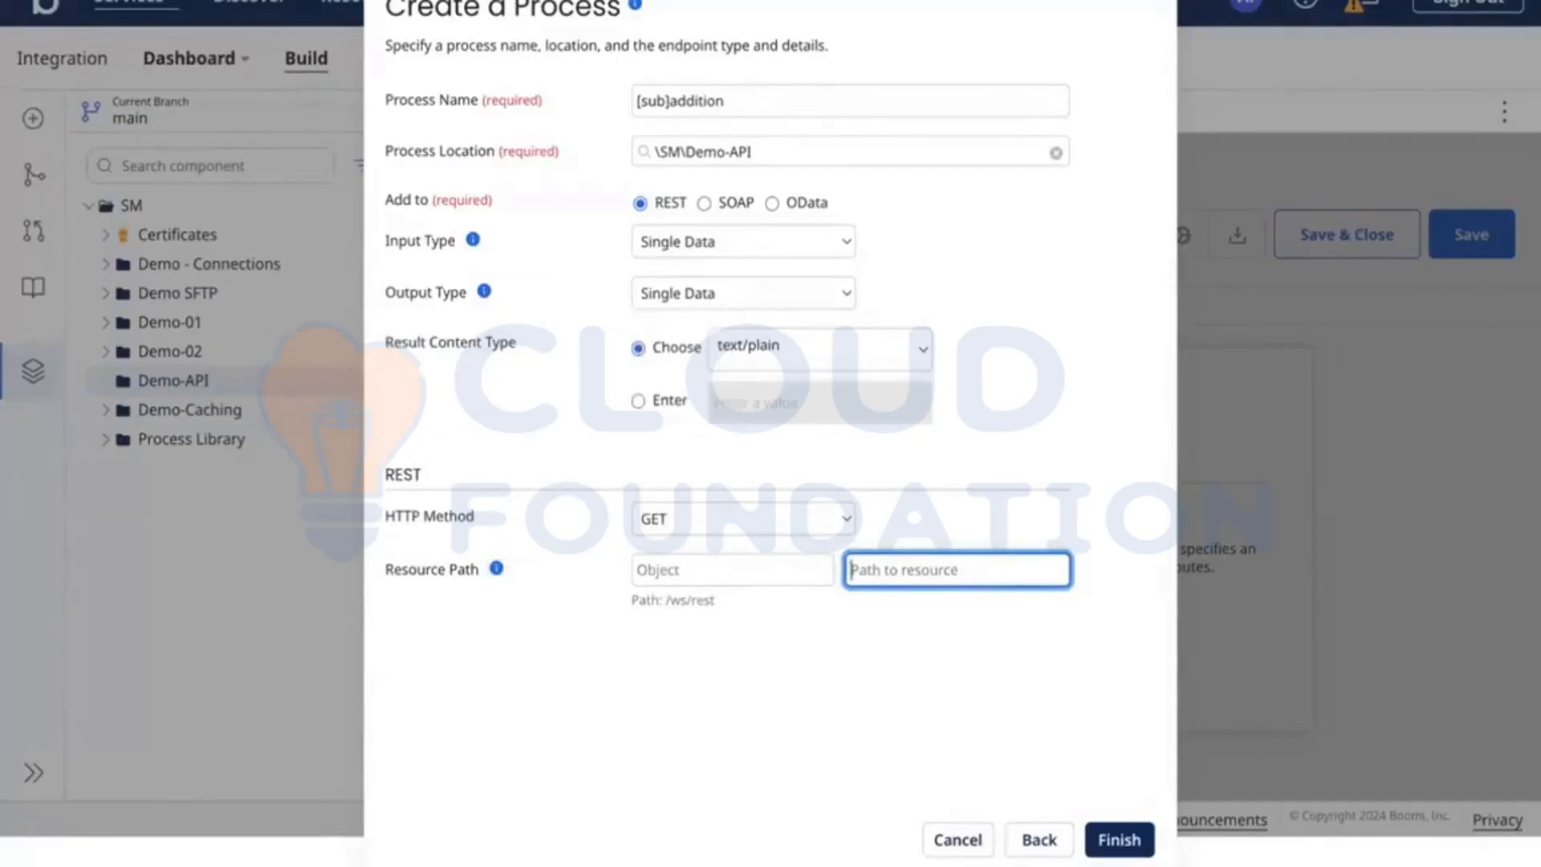
pyautogui.write('addition')
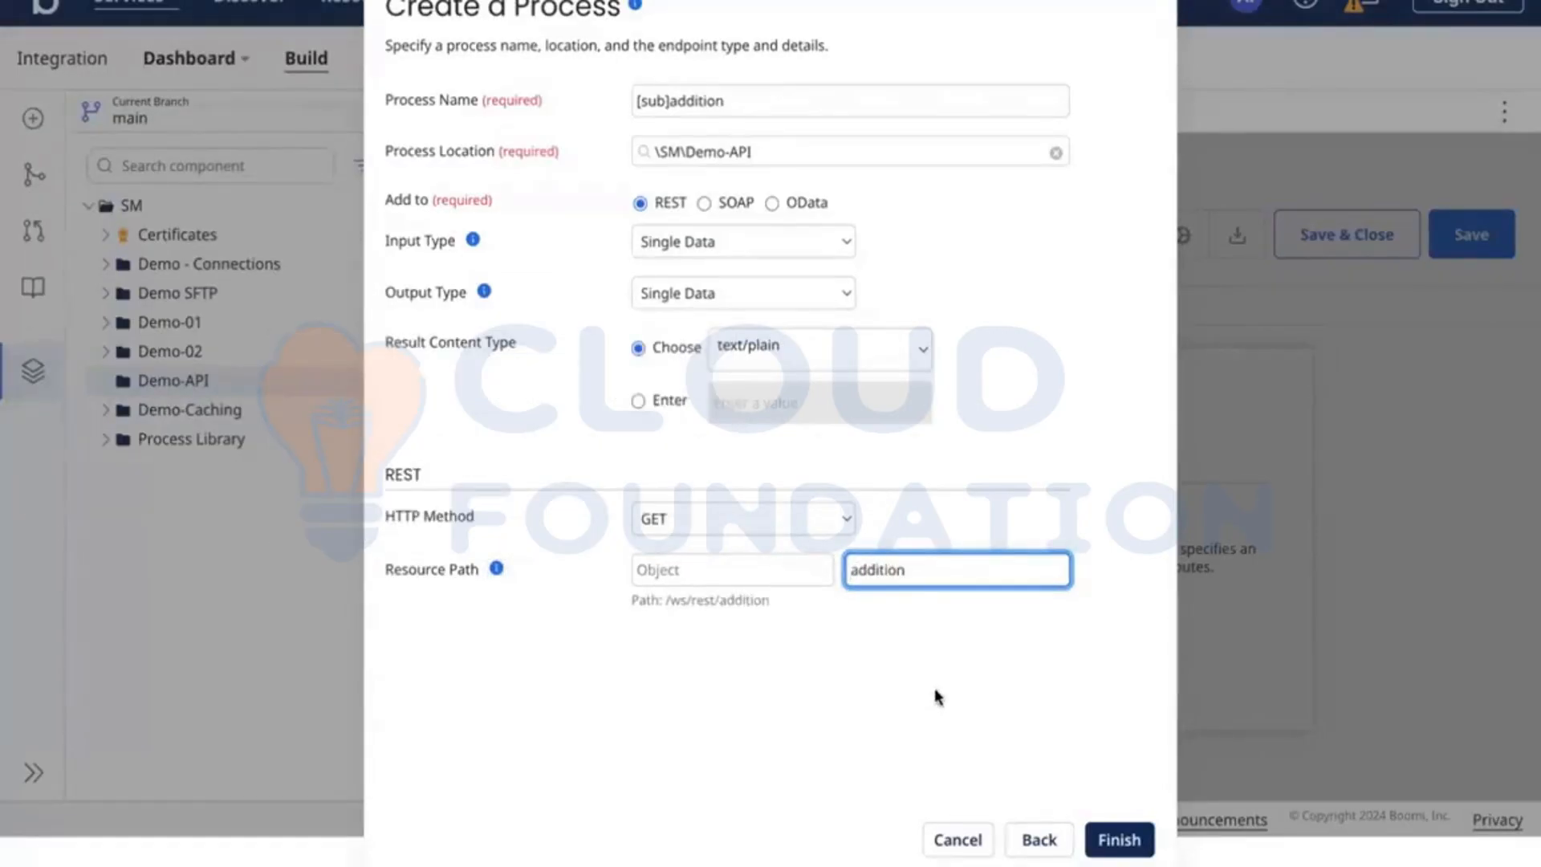
pyautogui.click(897, 677)
pyautogui.scroll(-1, 802, 610)
pyautogui.click(706, 549)
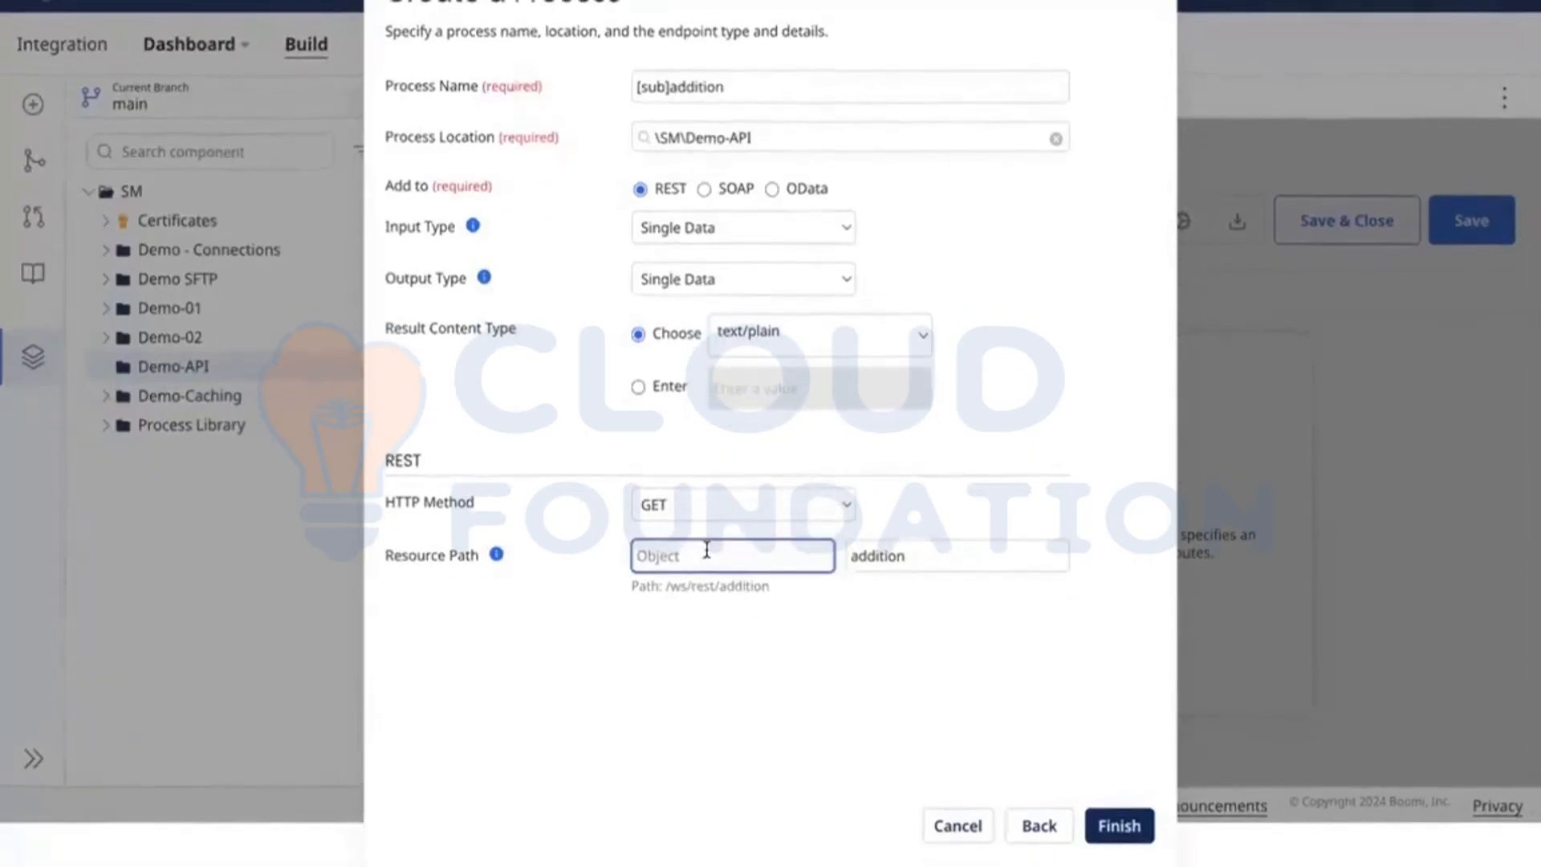
pyautogui.write('cal')
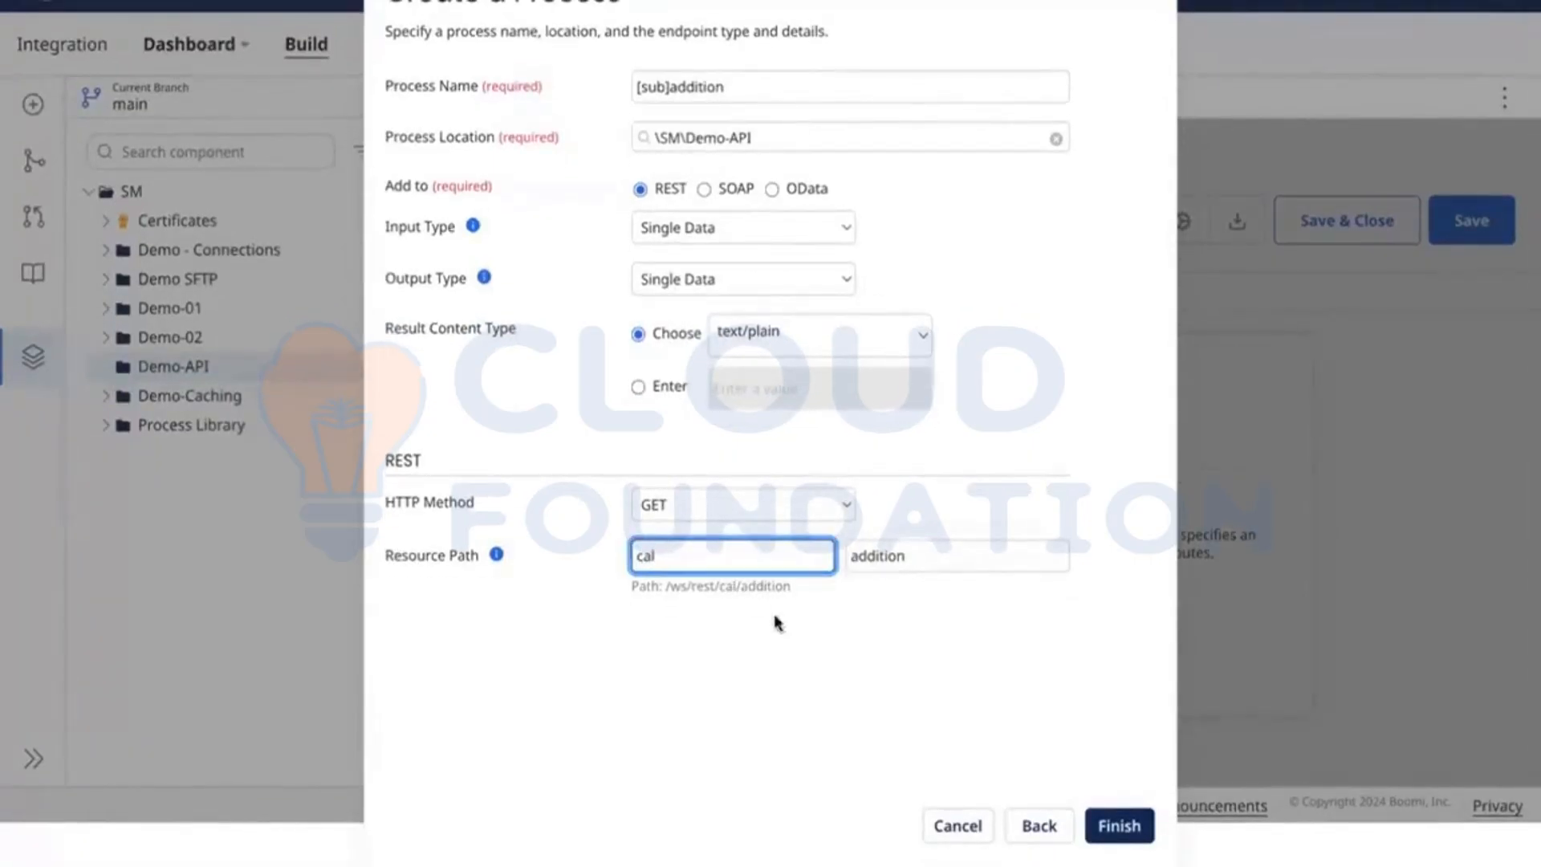
pyautogui.press('BackSpace')
pyautogui.press('BackSpace')
pyautogui.press('BackSpace')
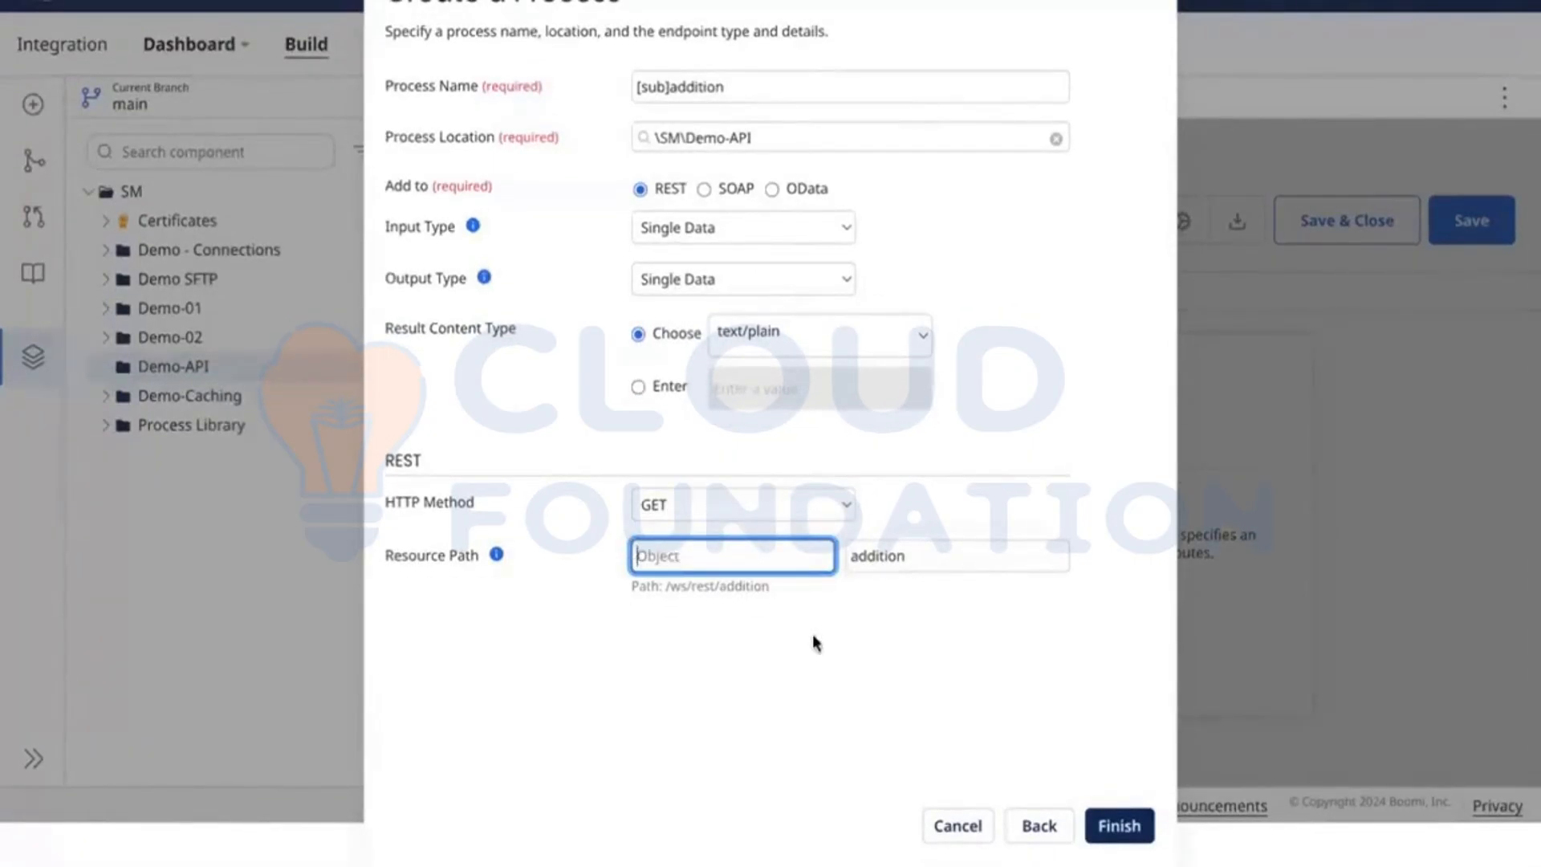
pyautogui.click(815, 643)
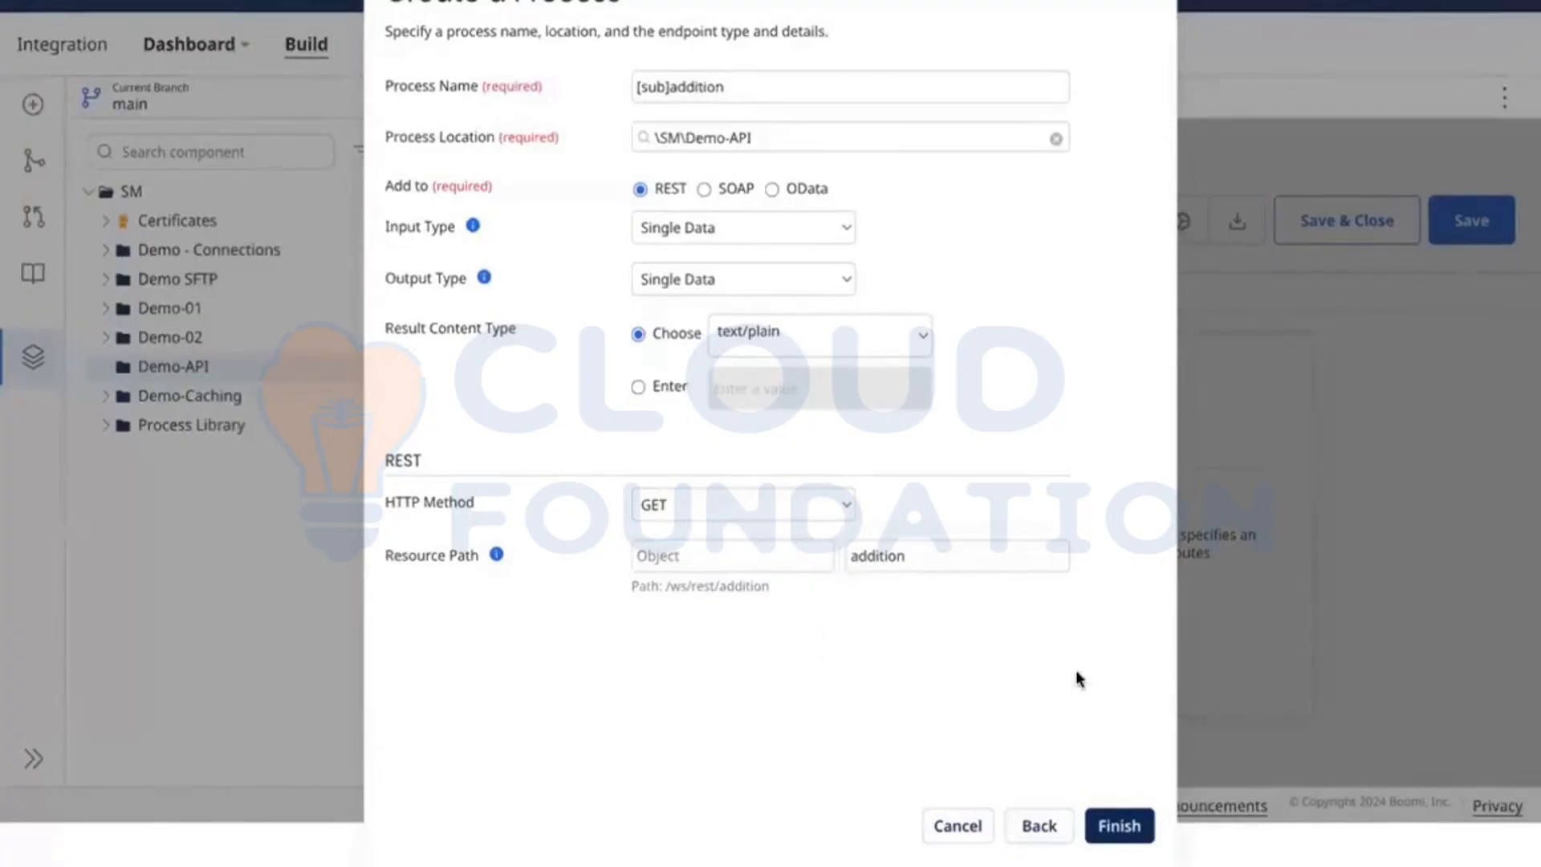
# Step: Review the resource path help once more and finish creating the process with its REST endpoint
pyautogui.click(495, 556)
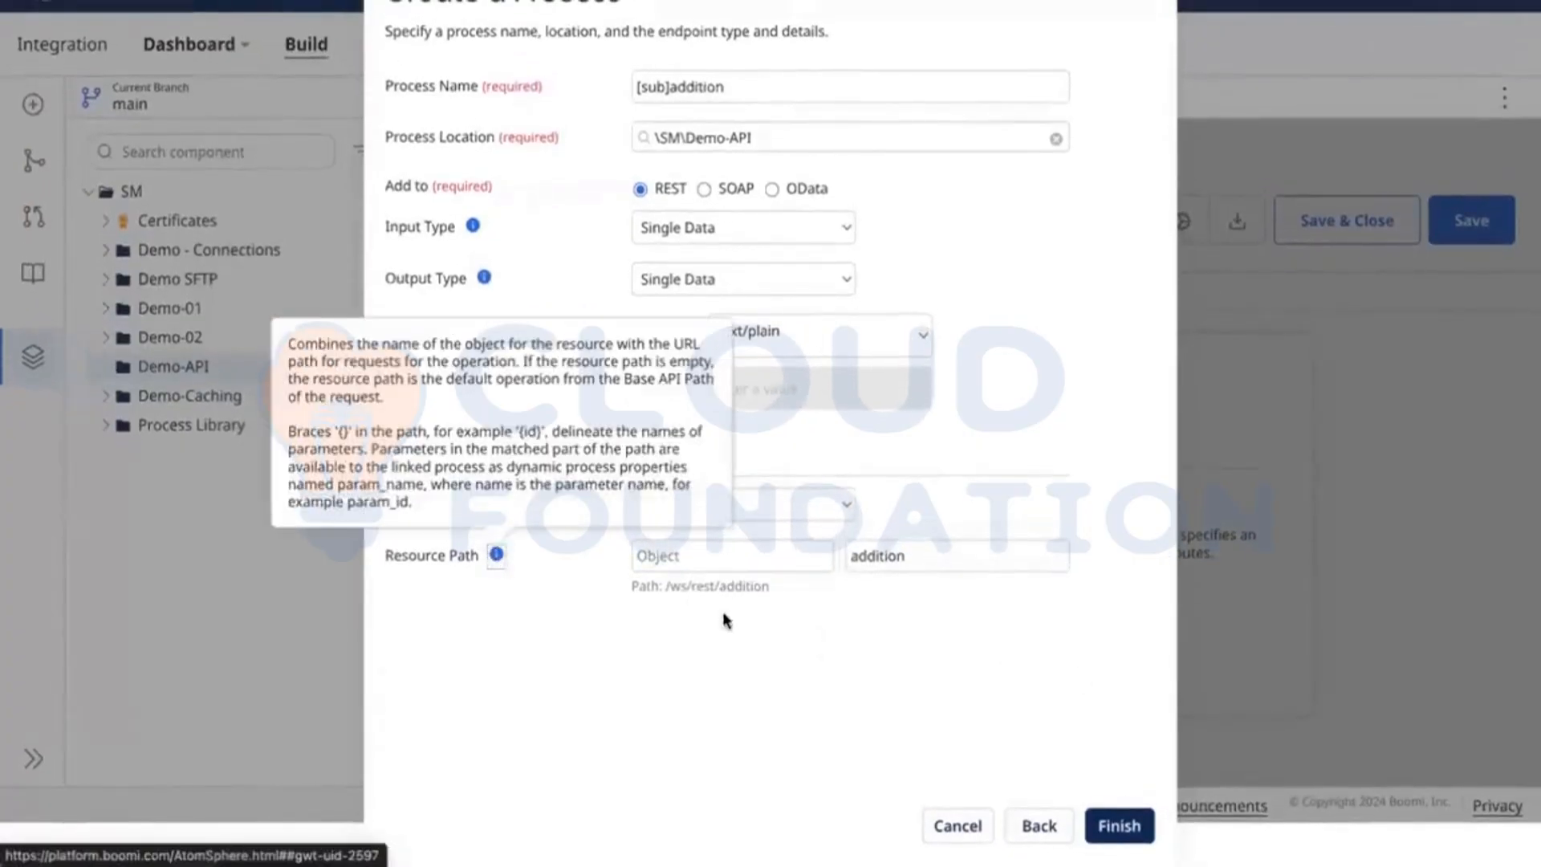
pyautogui.click(706, 734)
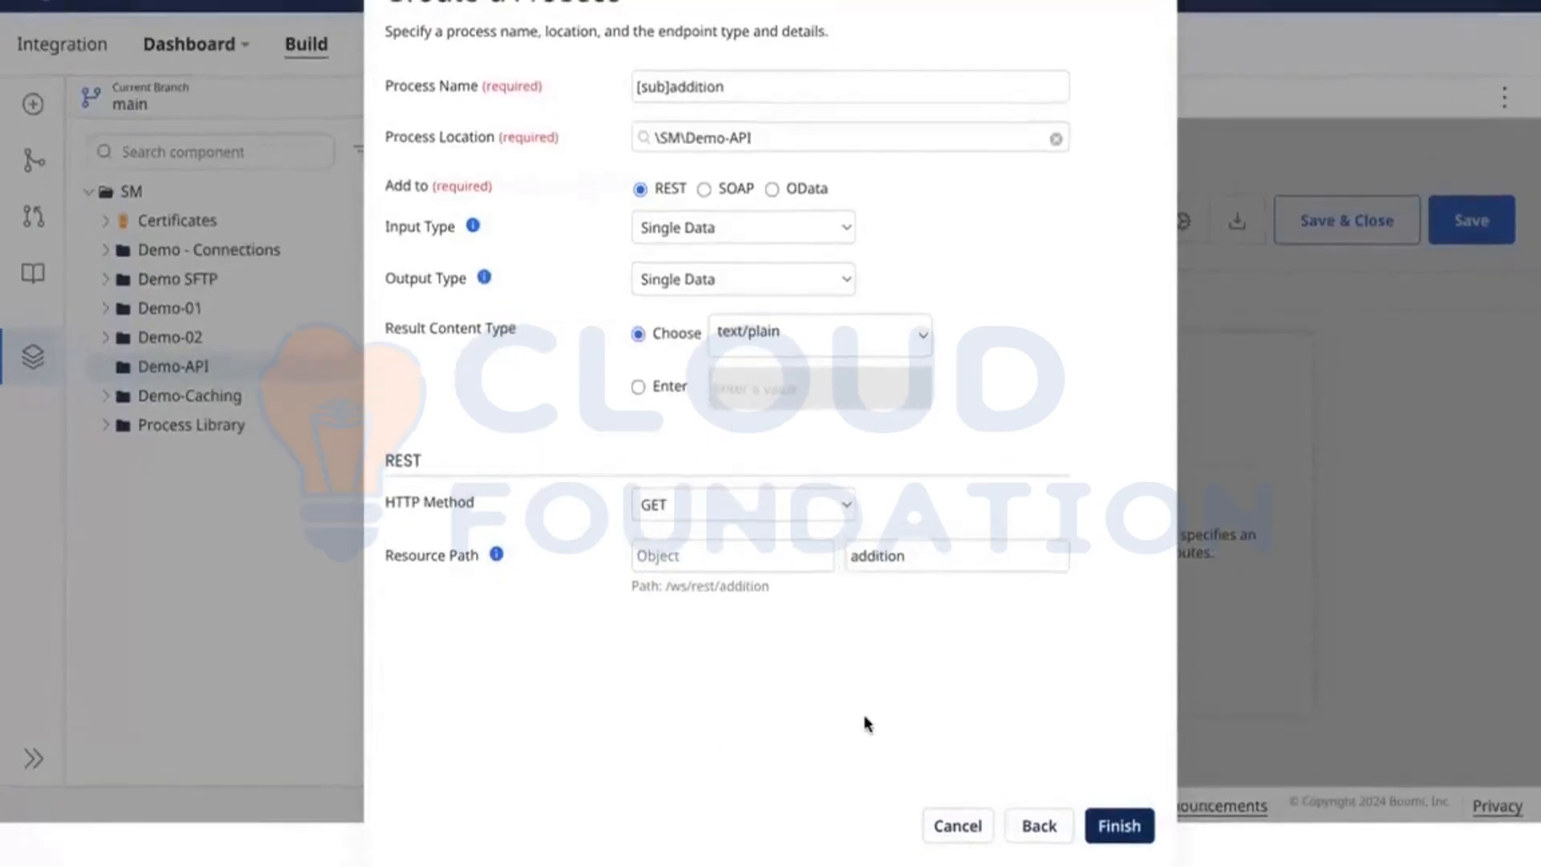
pyautogui.click(1120, 826)
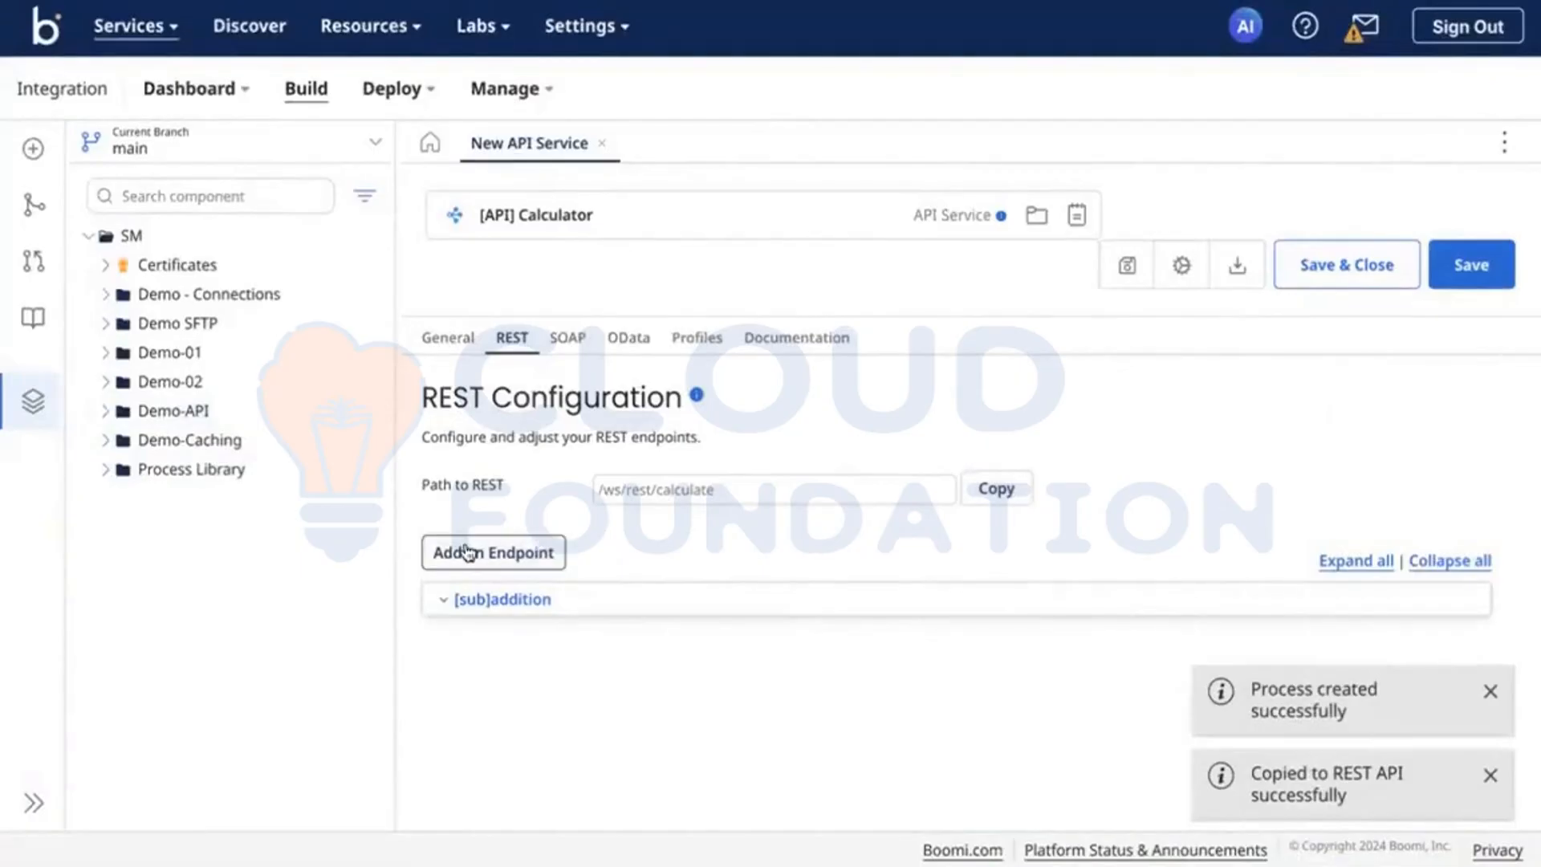
pyautogui.click(551, 560)
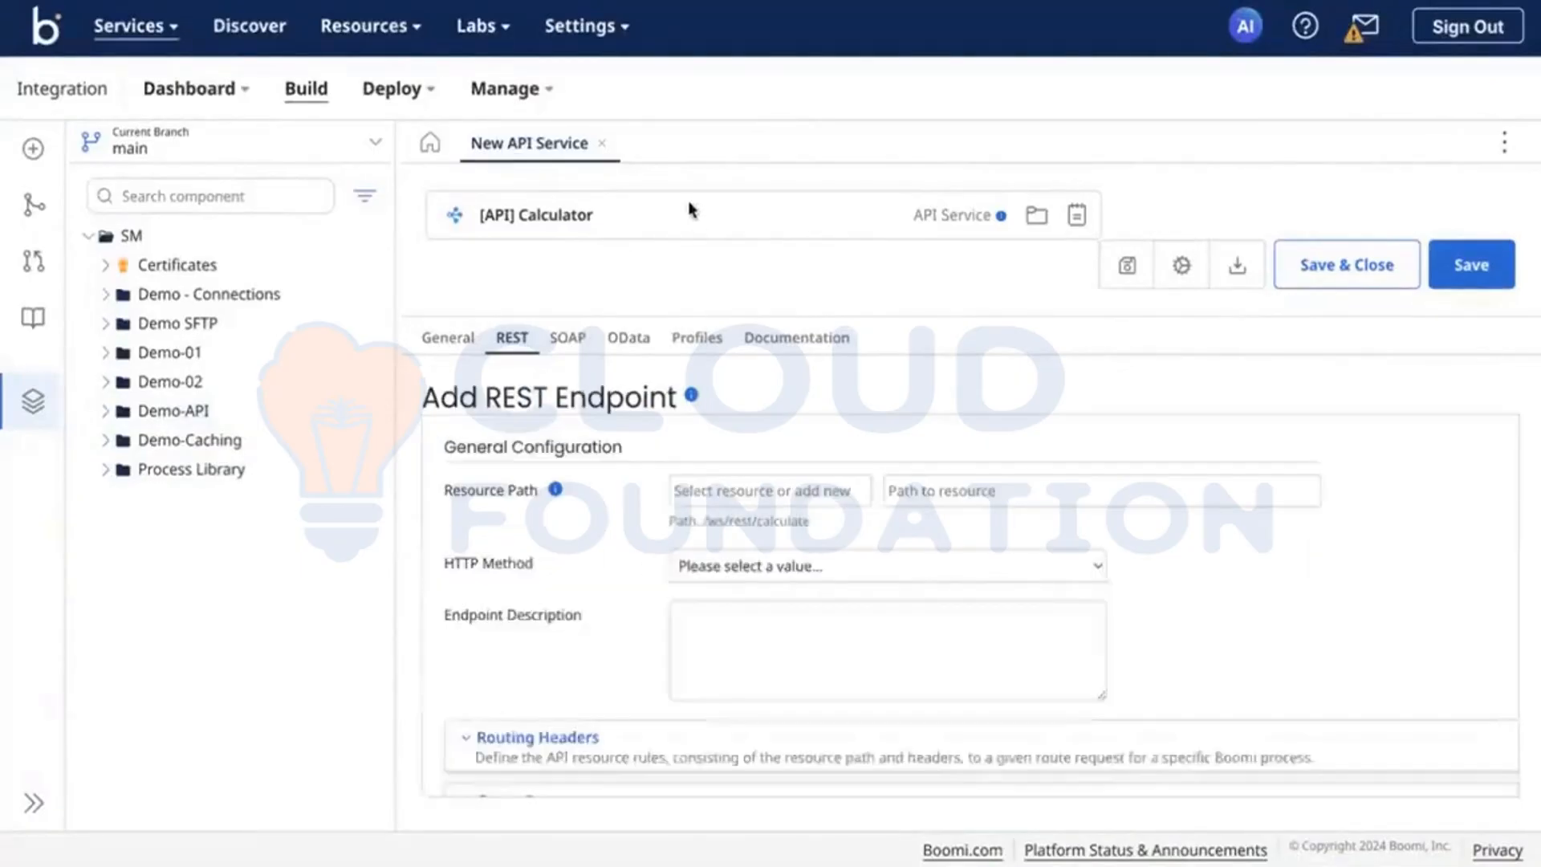
pyautogui.click(784, 566)
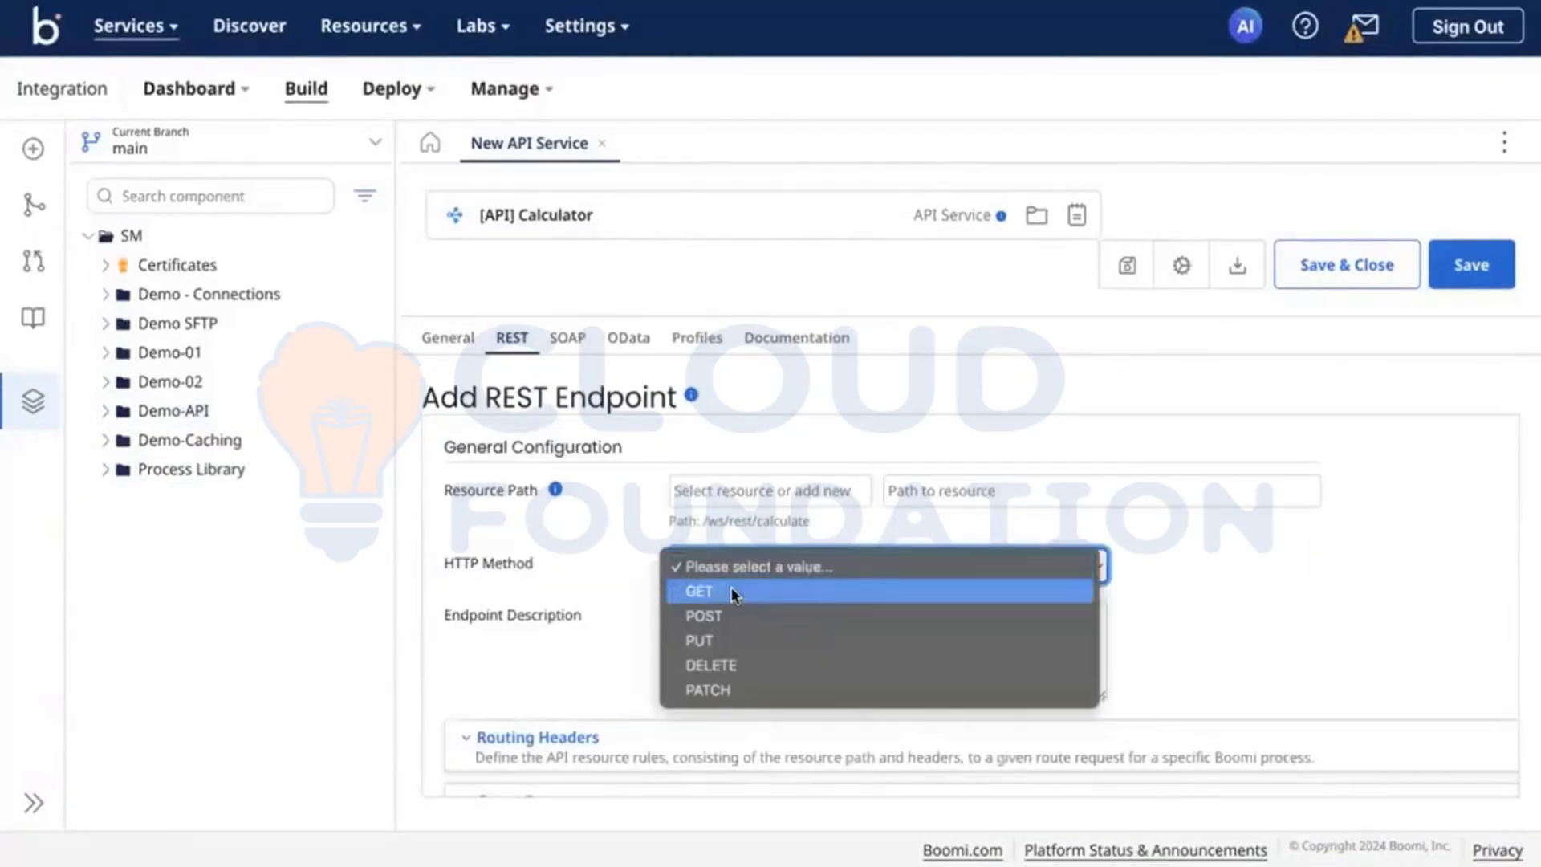
pyautogui.click(610, 642)
pyautogui.press('Down')
pyautogui.scroll(-5, 609, 642)
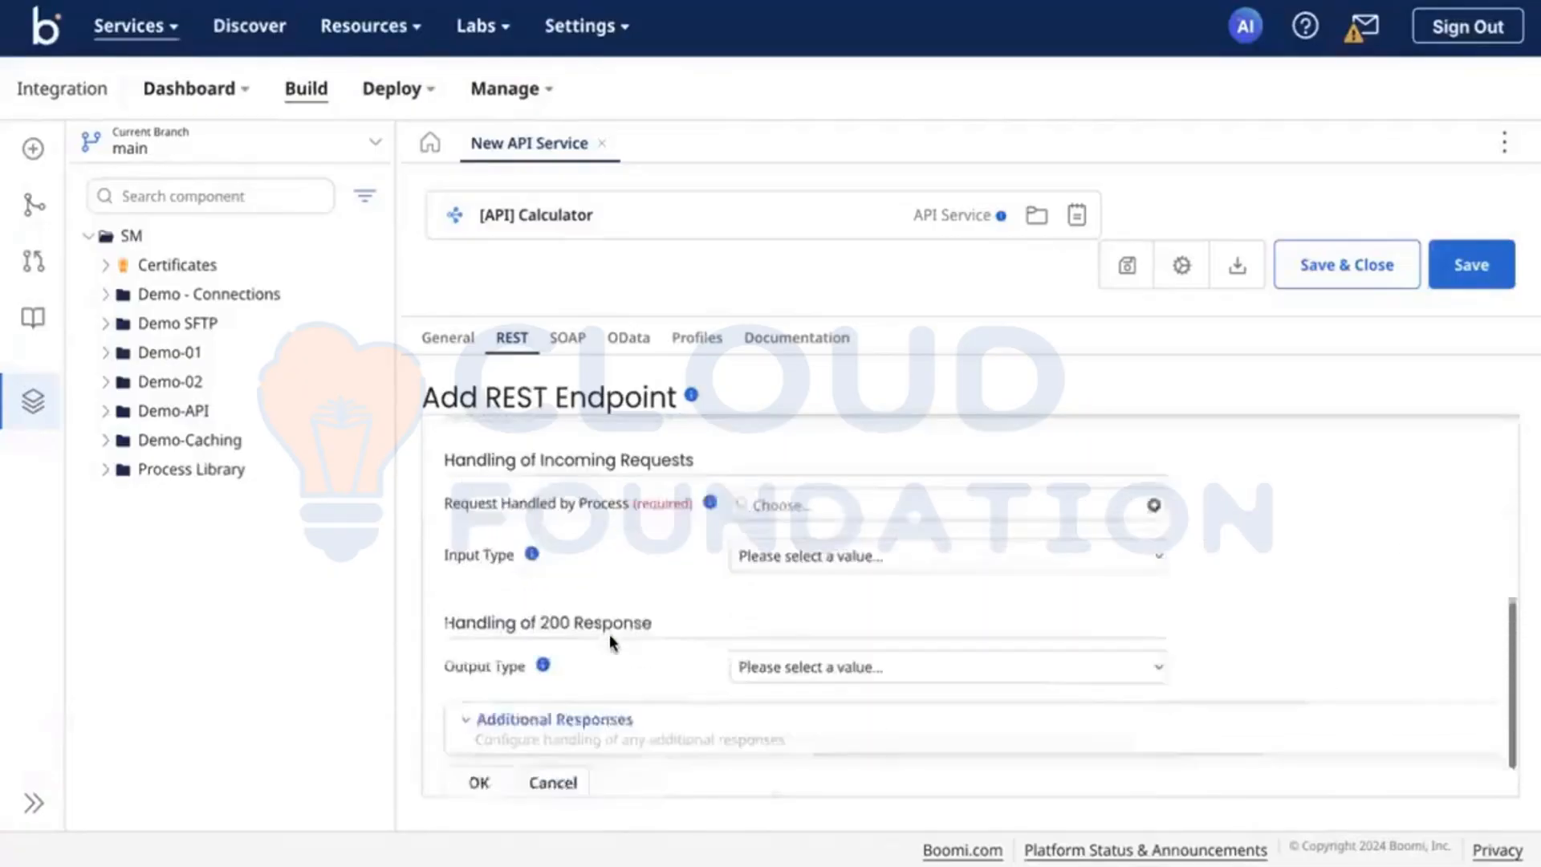
pyautogui.scroll(5, 612, 642)
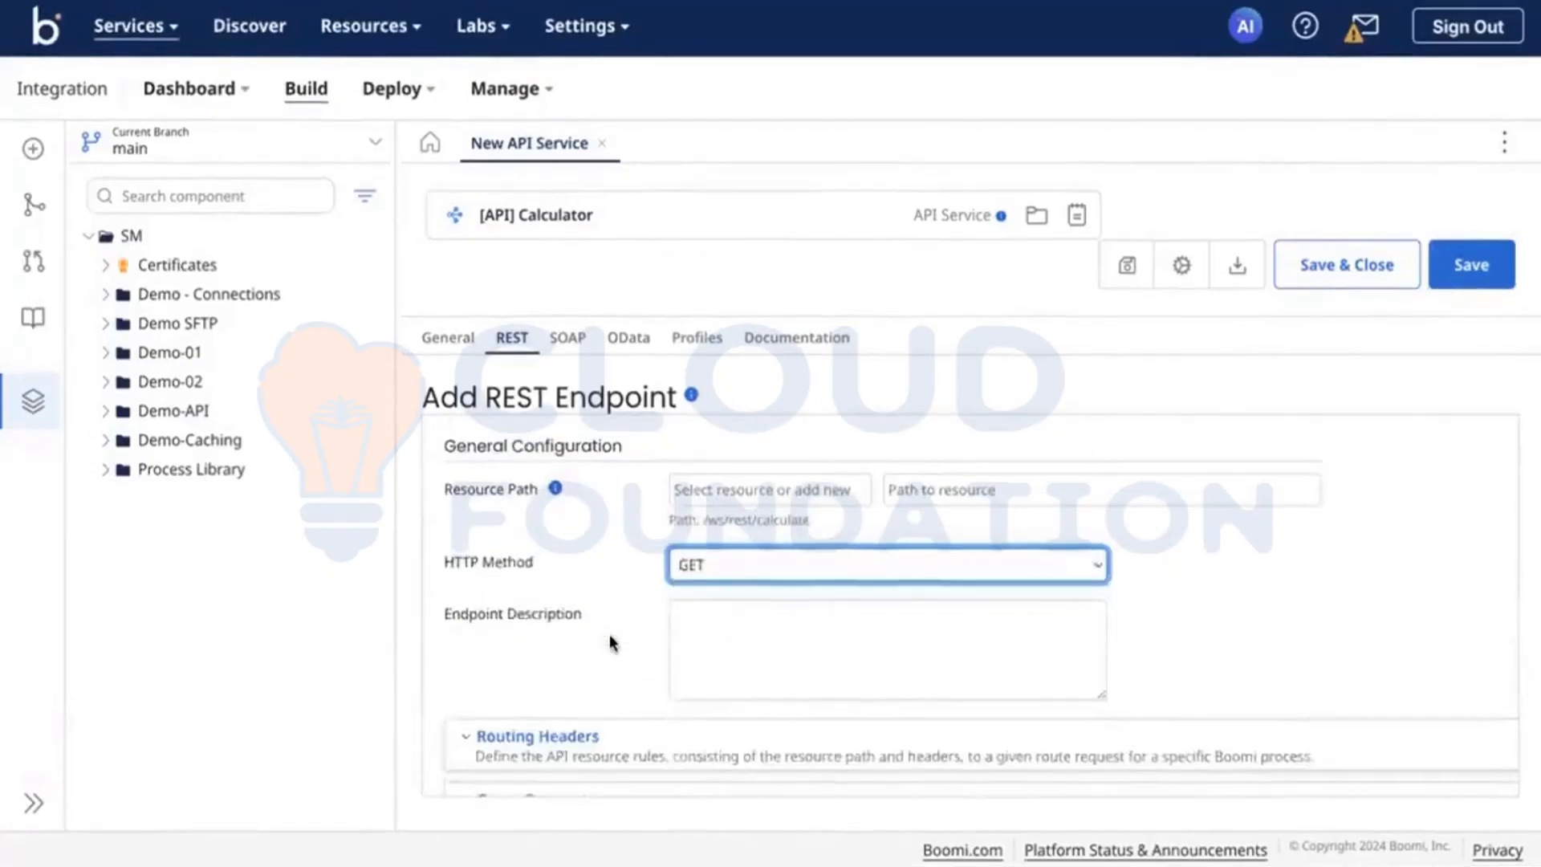
pyautogui.scroll(-5, 613, 642)
pyautogui.click(571, 764)
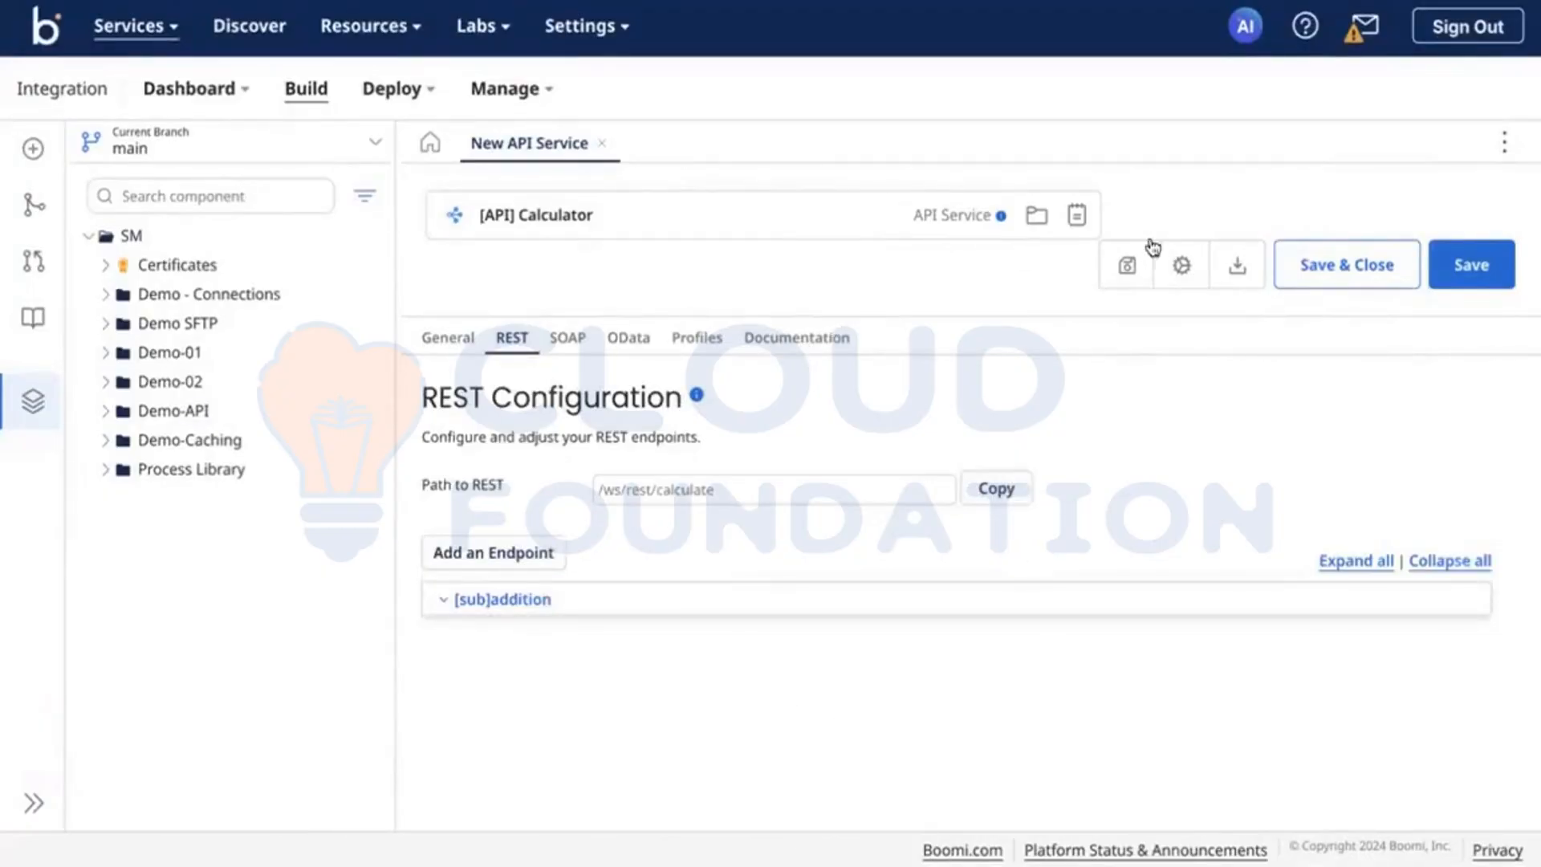
# Step: Save the [API] Calculator component and start adding another REST endpoint
pyautogui.click(1498, 254)
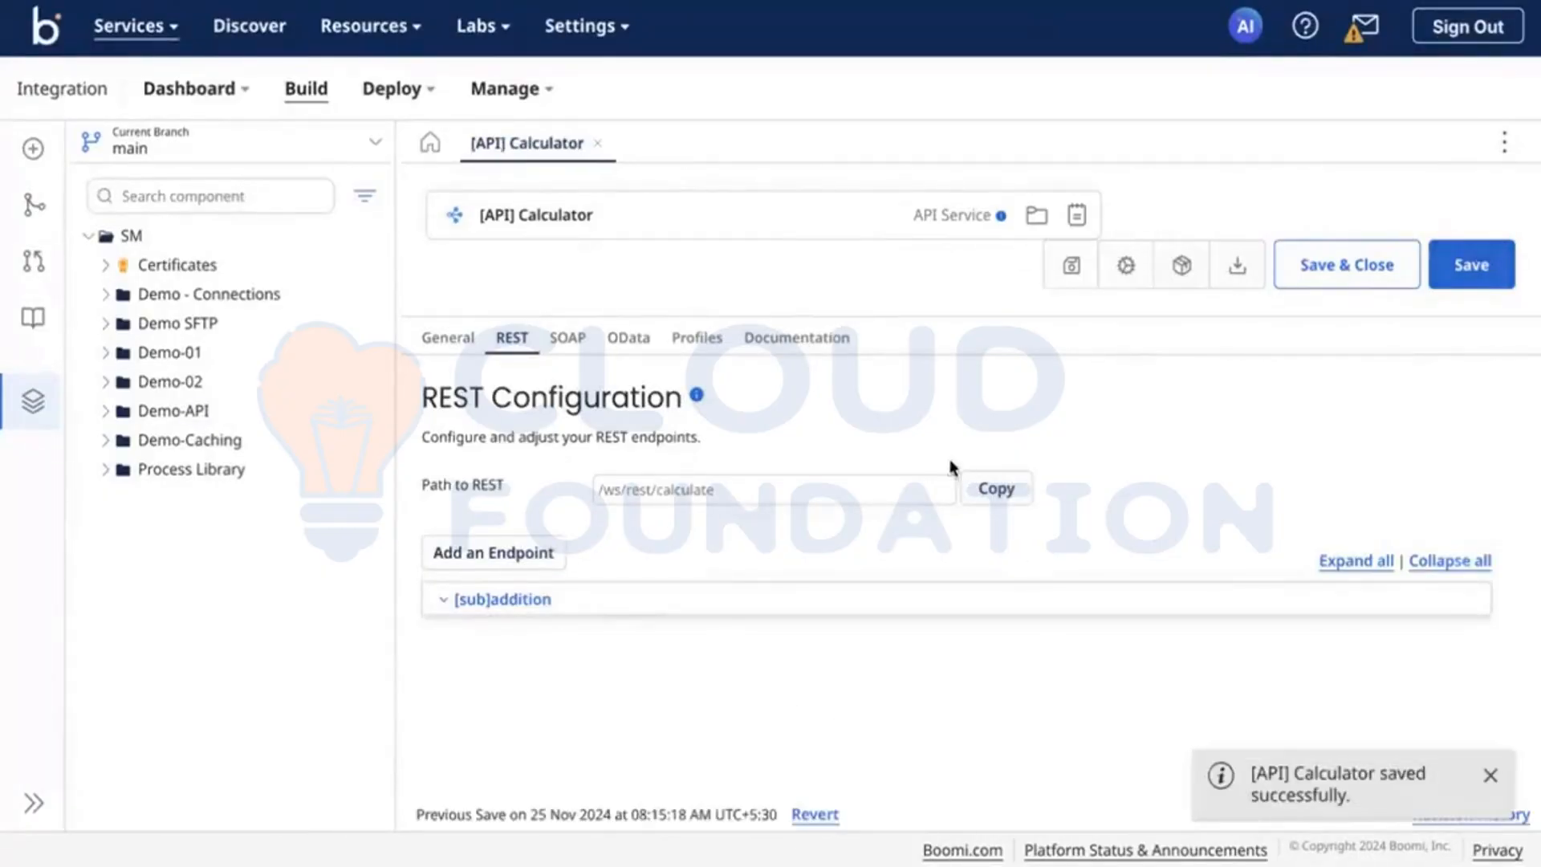
pyautogui.click(562, 552)
pyautogui.scroll(-7, 677, 565)
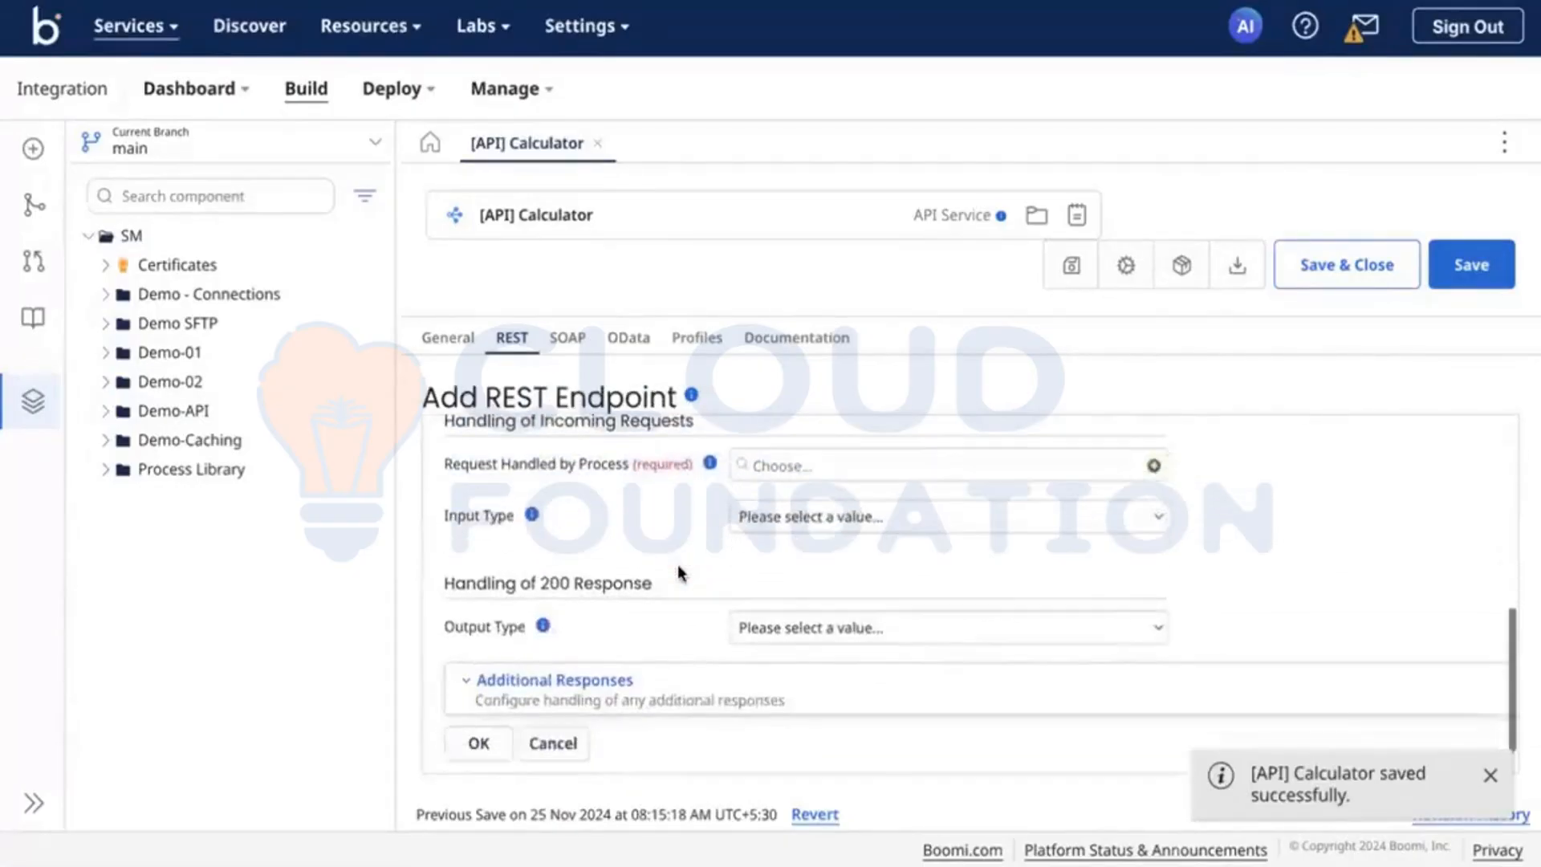
pyautogui.scroll(7, 678, 565)
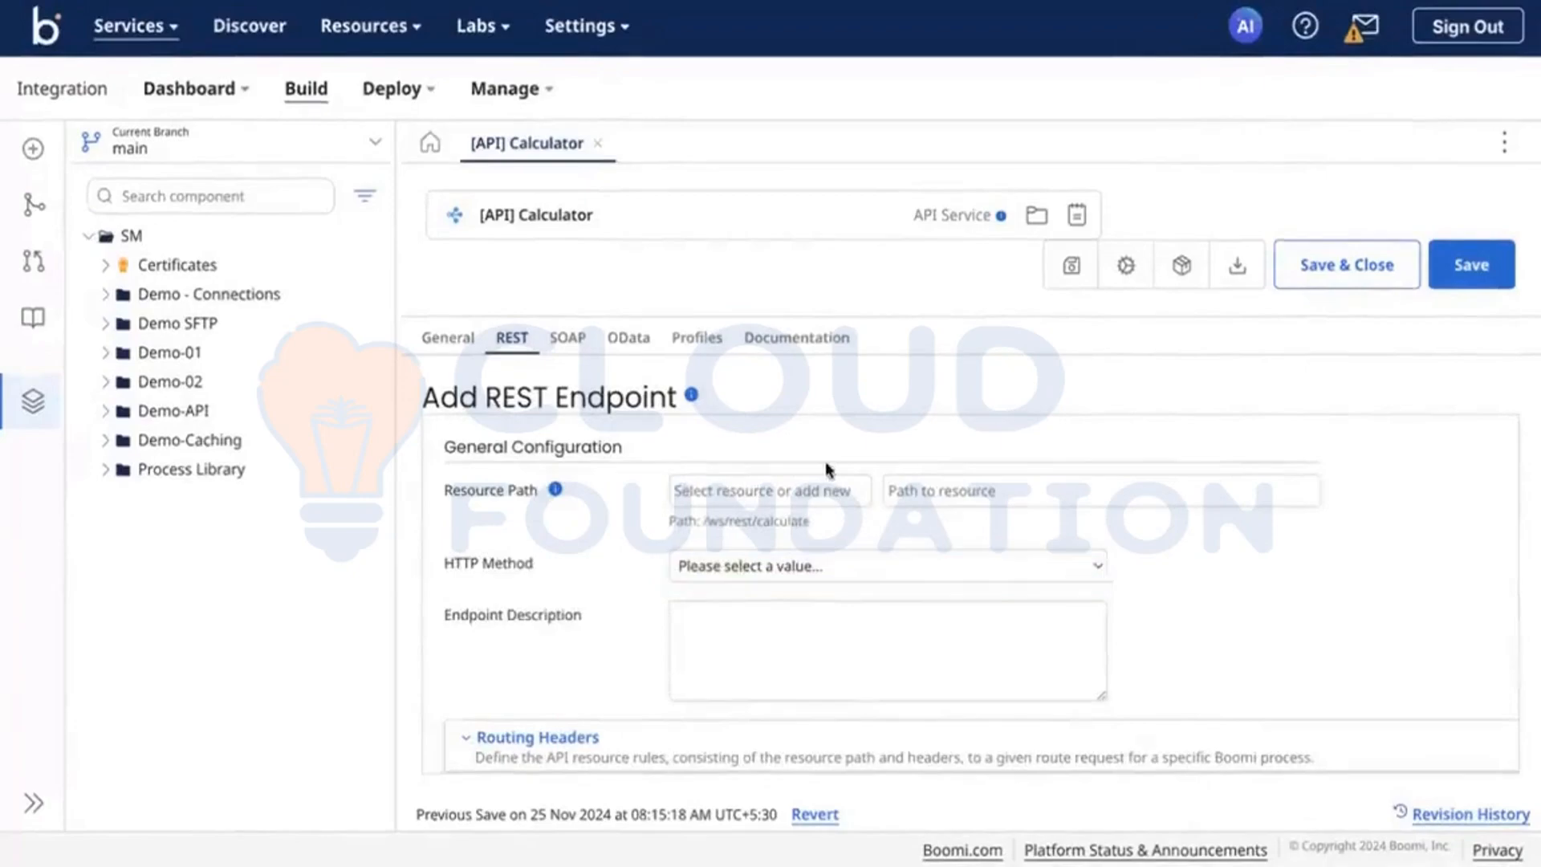
# Step: Set the new endpoint's path to resource to subtract and its HTTP method to GET
pyautogui.click(921, 486)
pyautogui.write('su')
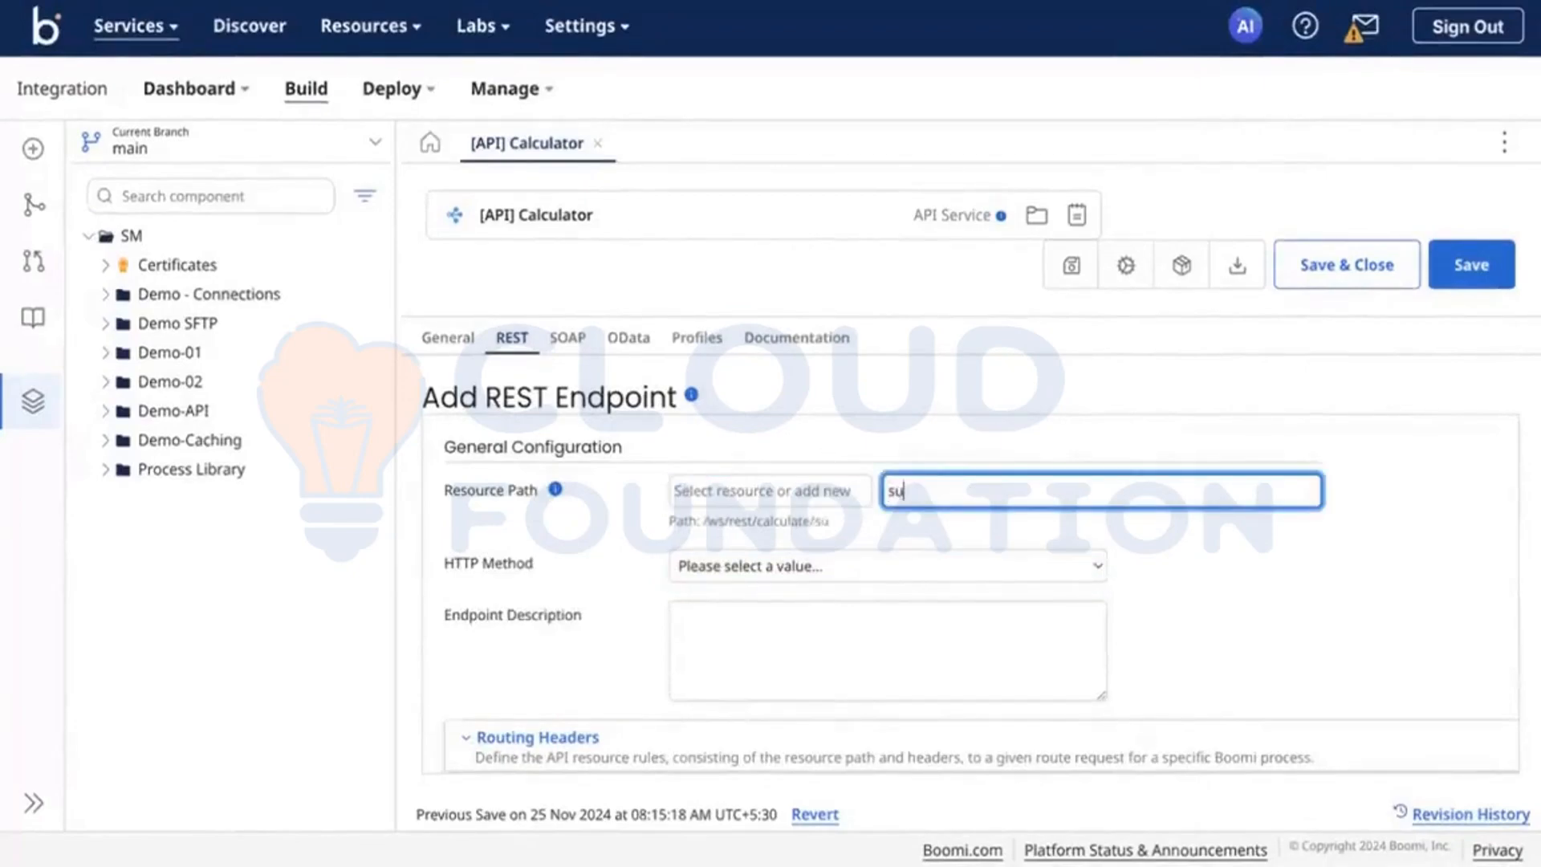
pyautogui.write('btract')
pyautogui.click(859, 566)
pyautogui.click(780, 576)
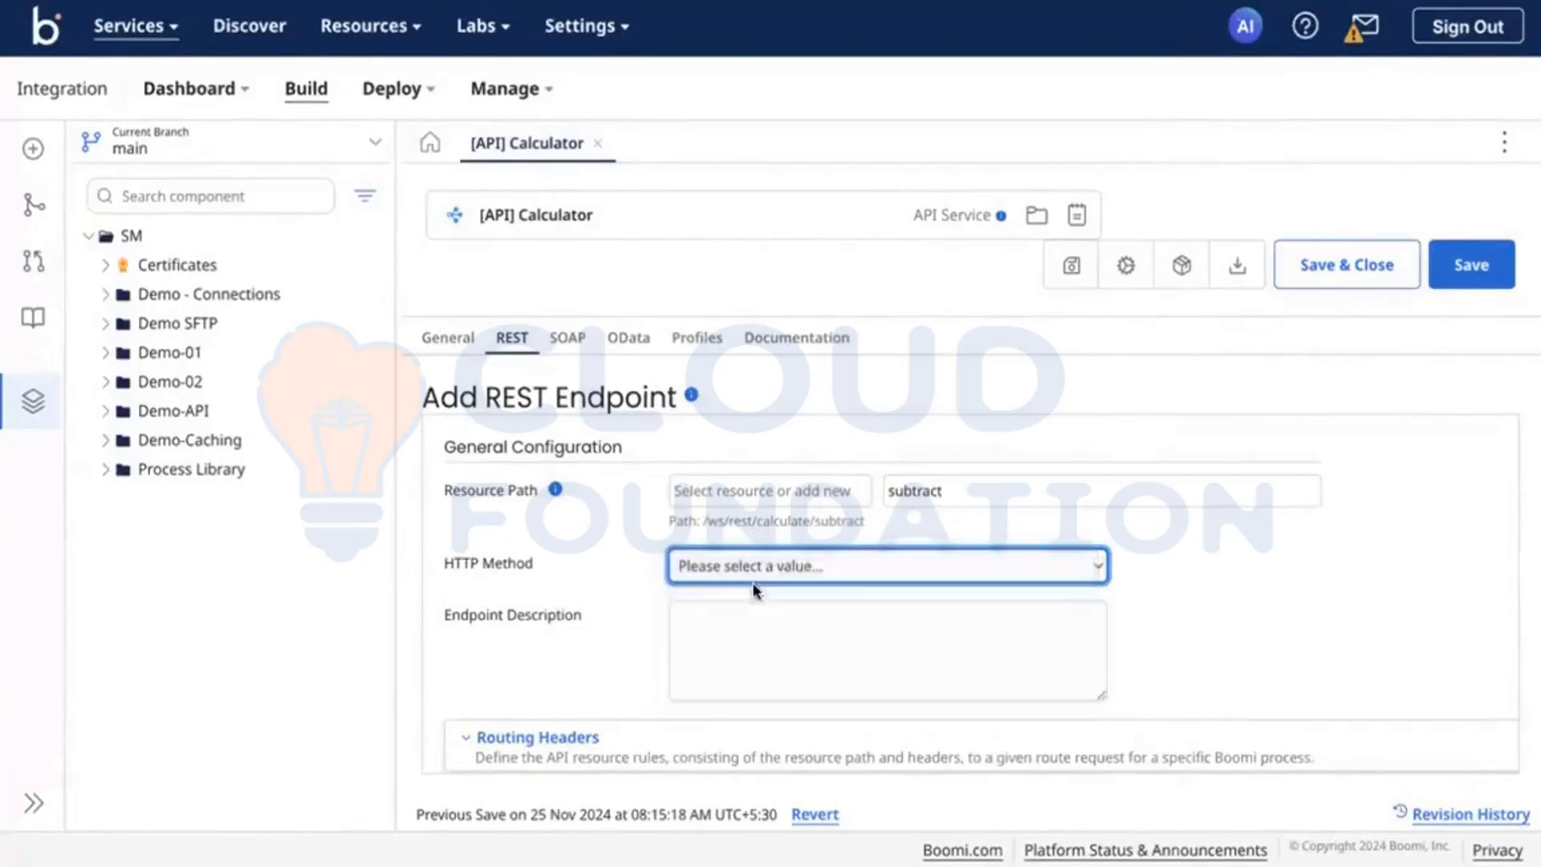
pyautogui.click(822, 554)
pyautogui.click(754, 592)
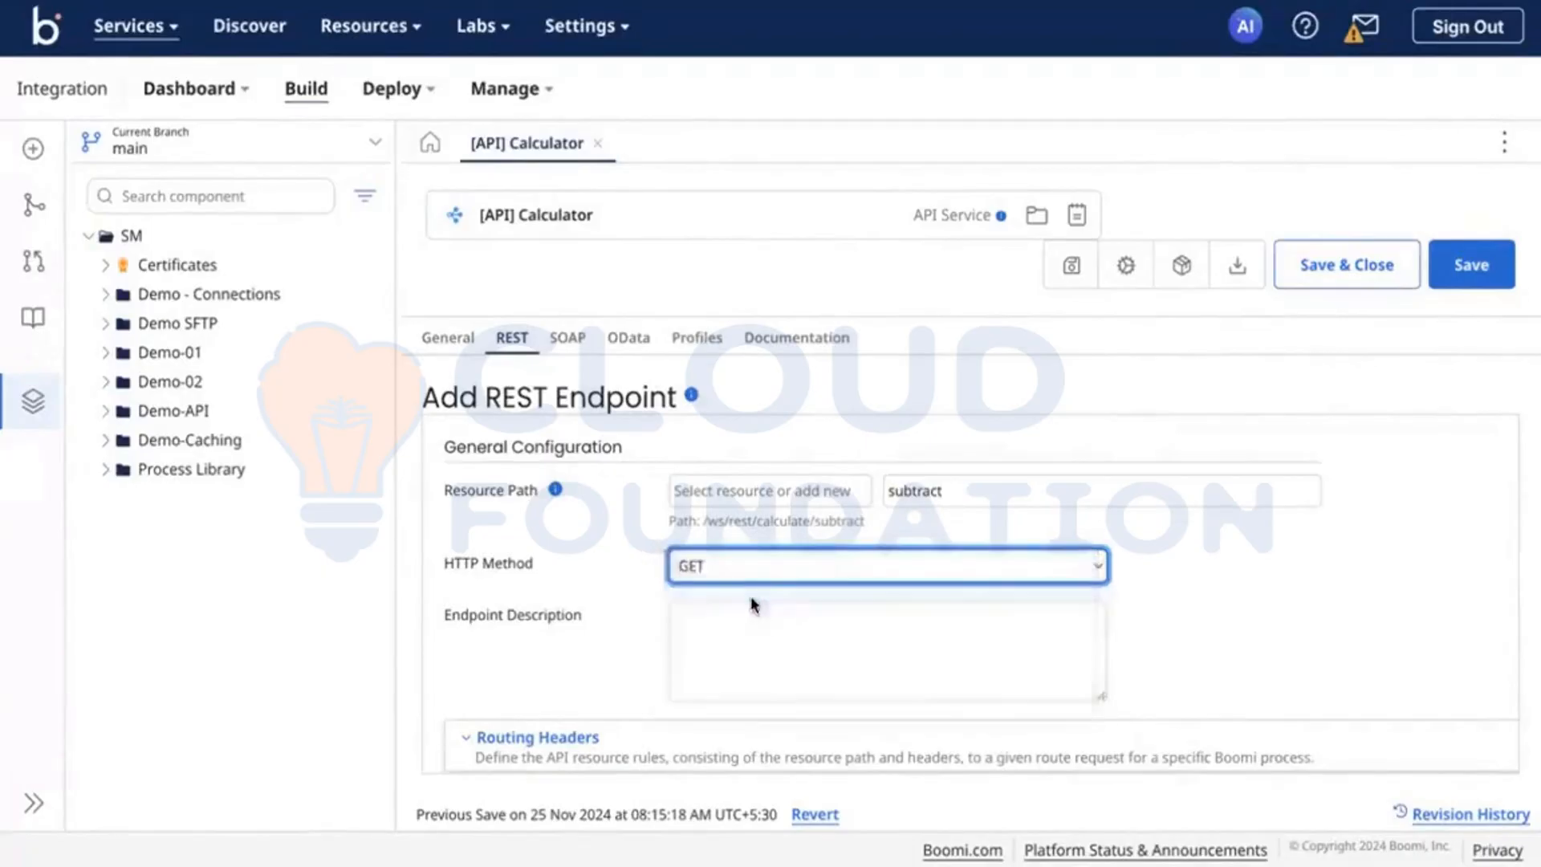
# Step: Expand the endpoint's routing headers and query parameters sections to examine their settings
pyautogui.scroll(-3, 690, 586)
pyautogui.click(546, 536)
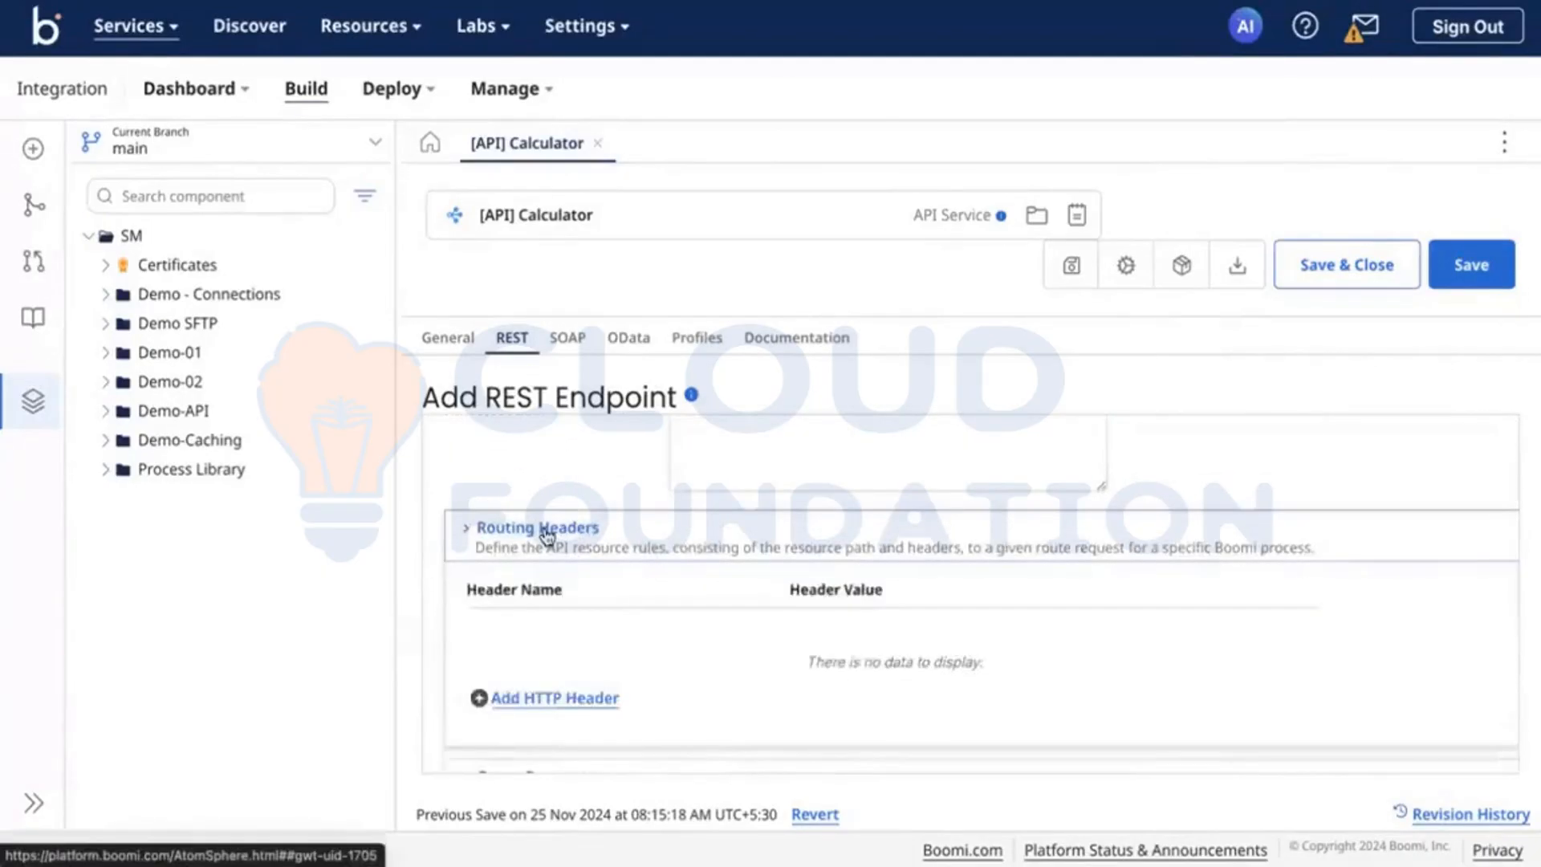
pyautogui.scroll(-3, 562, 595)
pyautogui.click(570, 566)
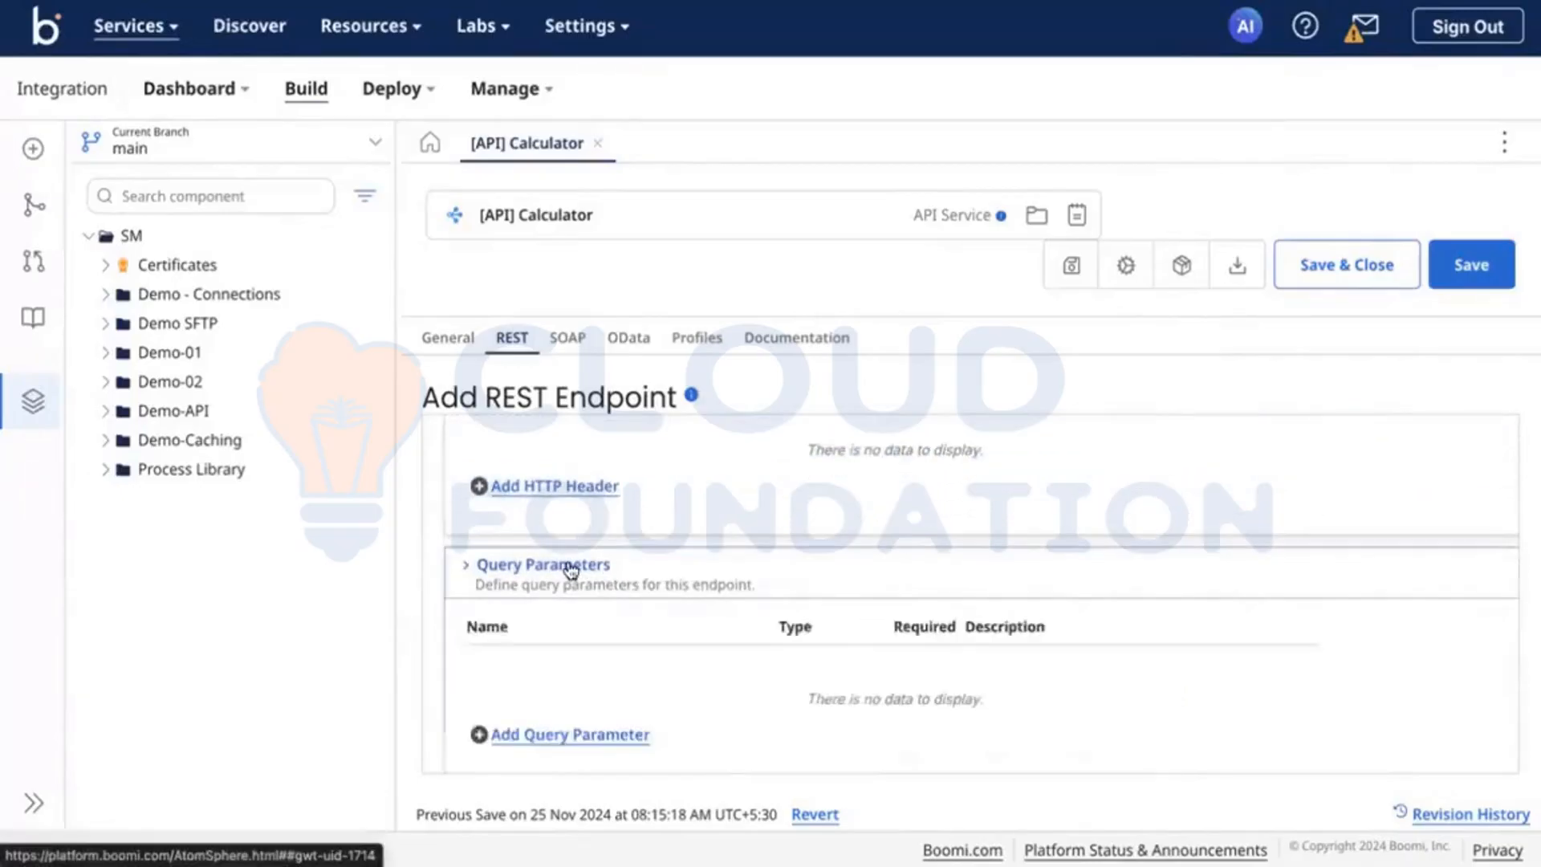
# Step: Start a new process for handling the subtract endpoint's incoming requests
pyautogui.scroll(-5, 568, 567)
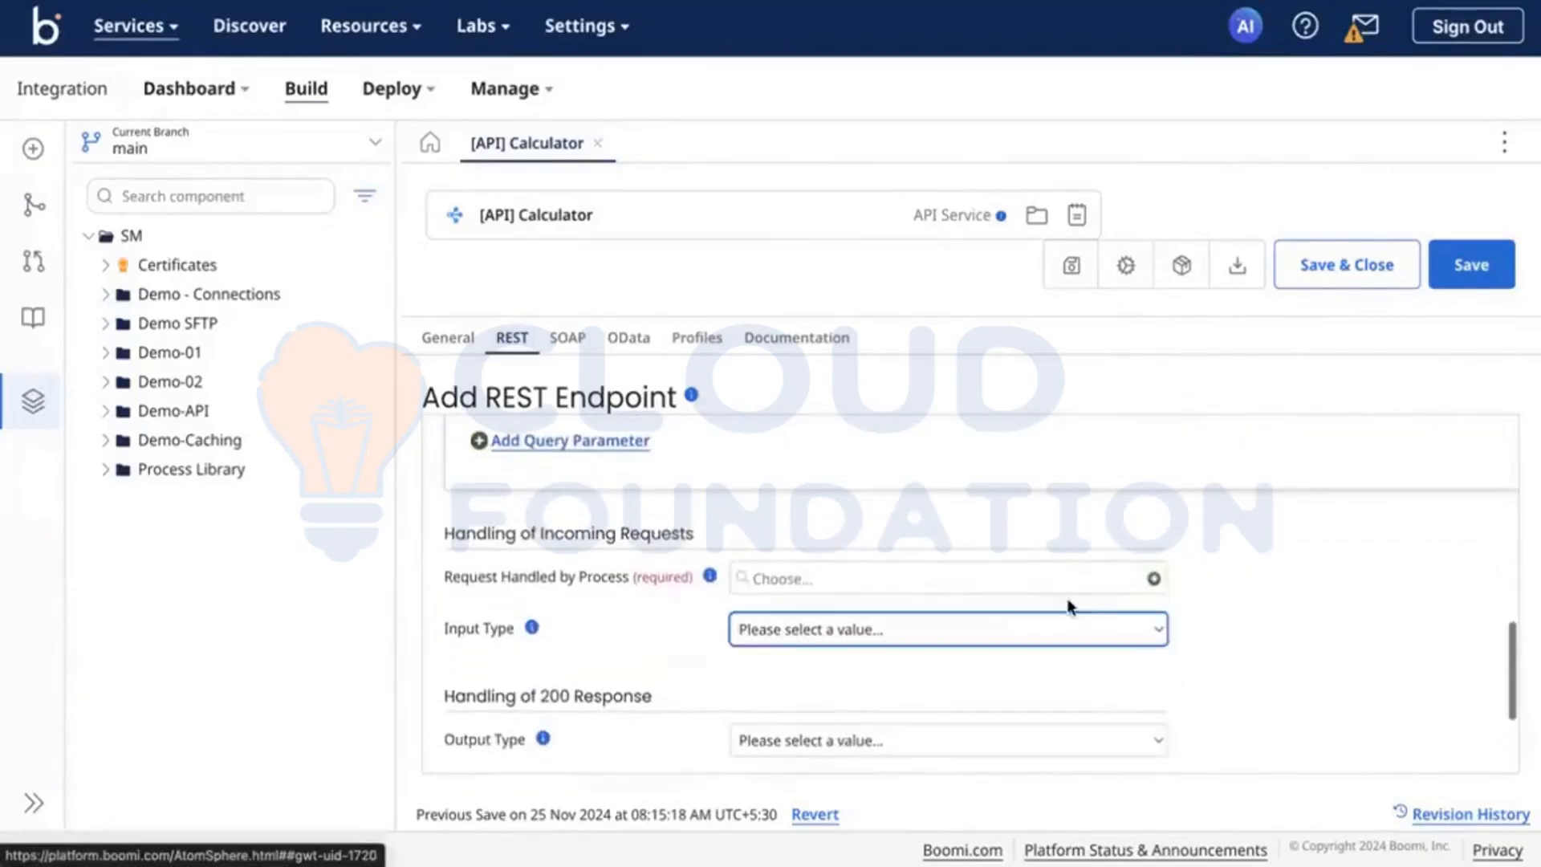
pyautogui.click(1154, 578)
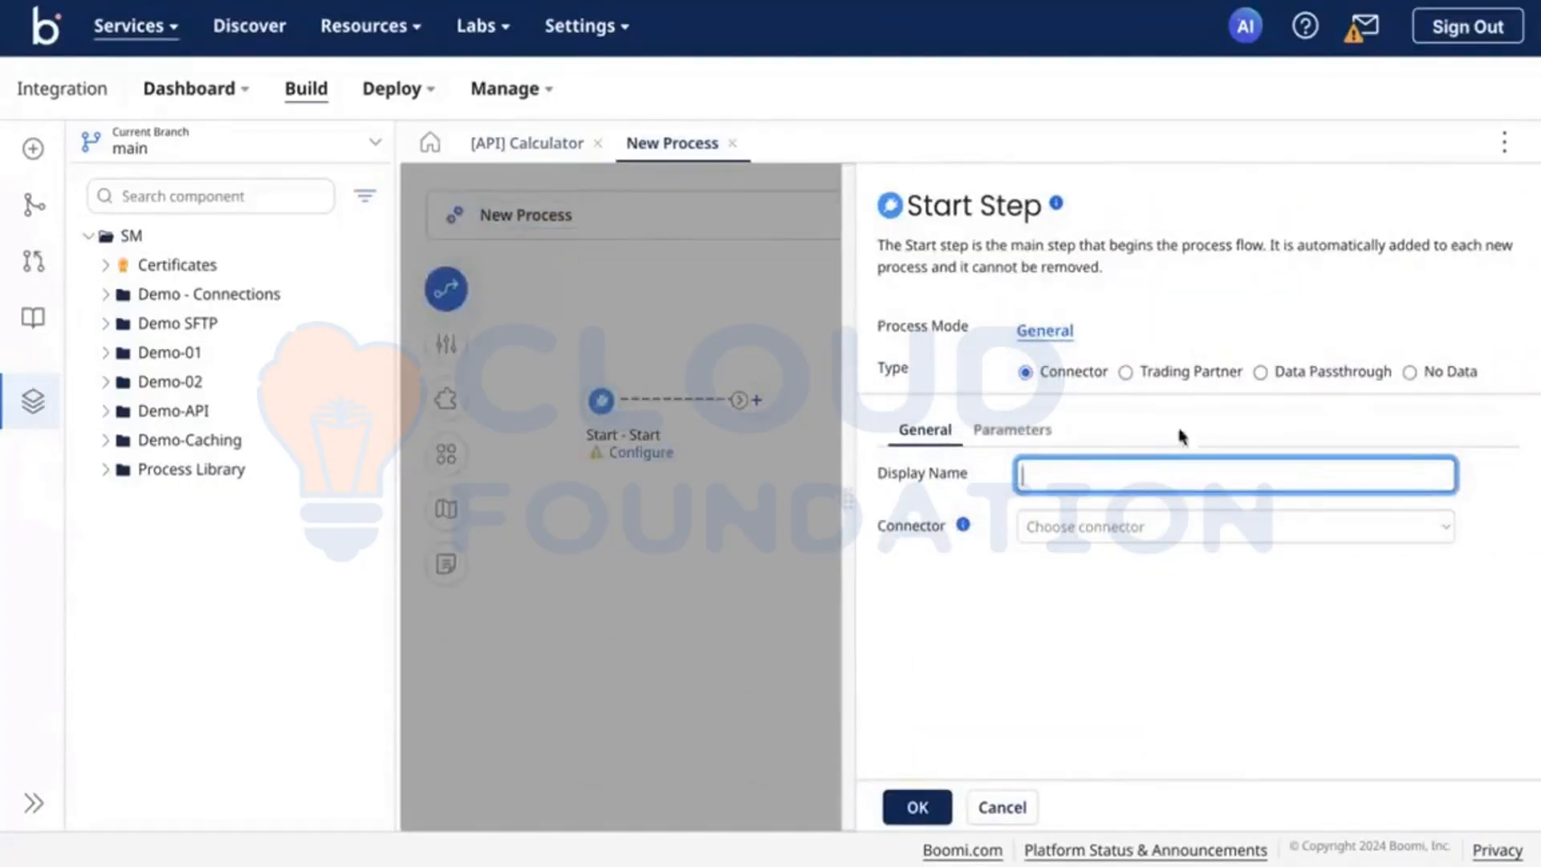
pyautogui.click(1128, 528)
pyautogui.write('liste')
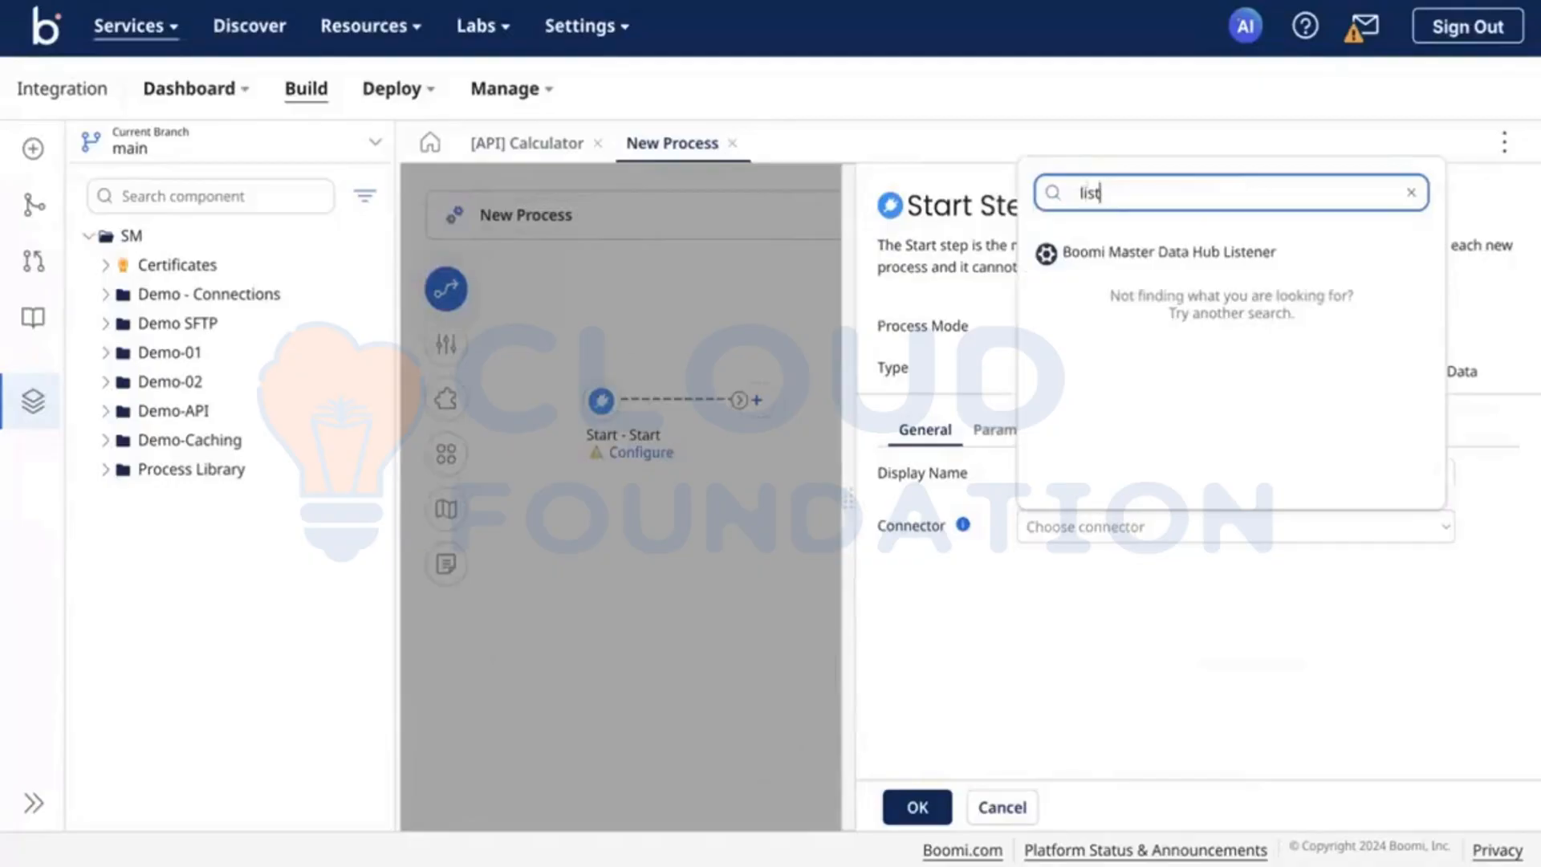
pyautogui.press('BackSpace')
pyautogui.press('BackSpace')
pyautogui.press('BackSpace')
pyautogui.press('BackSpace')
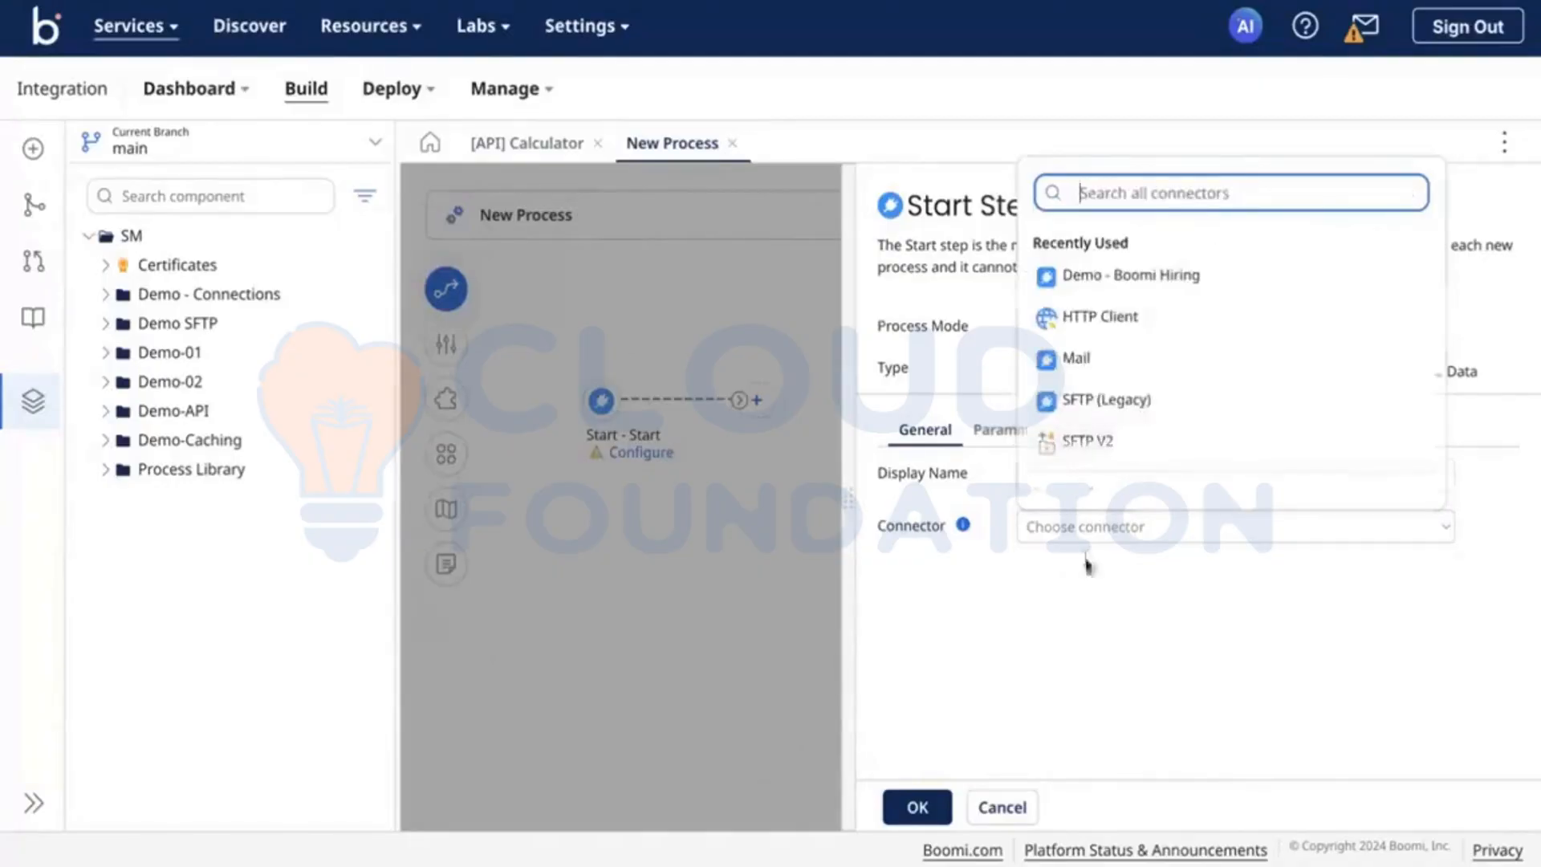
pyautogui.click(1088, 566)
# Step: Set the new process's Start step to Data Passthrough and apply the recommended disabling of Capture Run Dates
pyautogui.click(1320, 376)
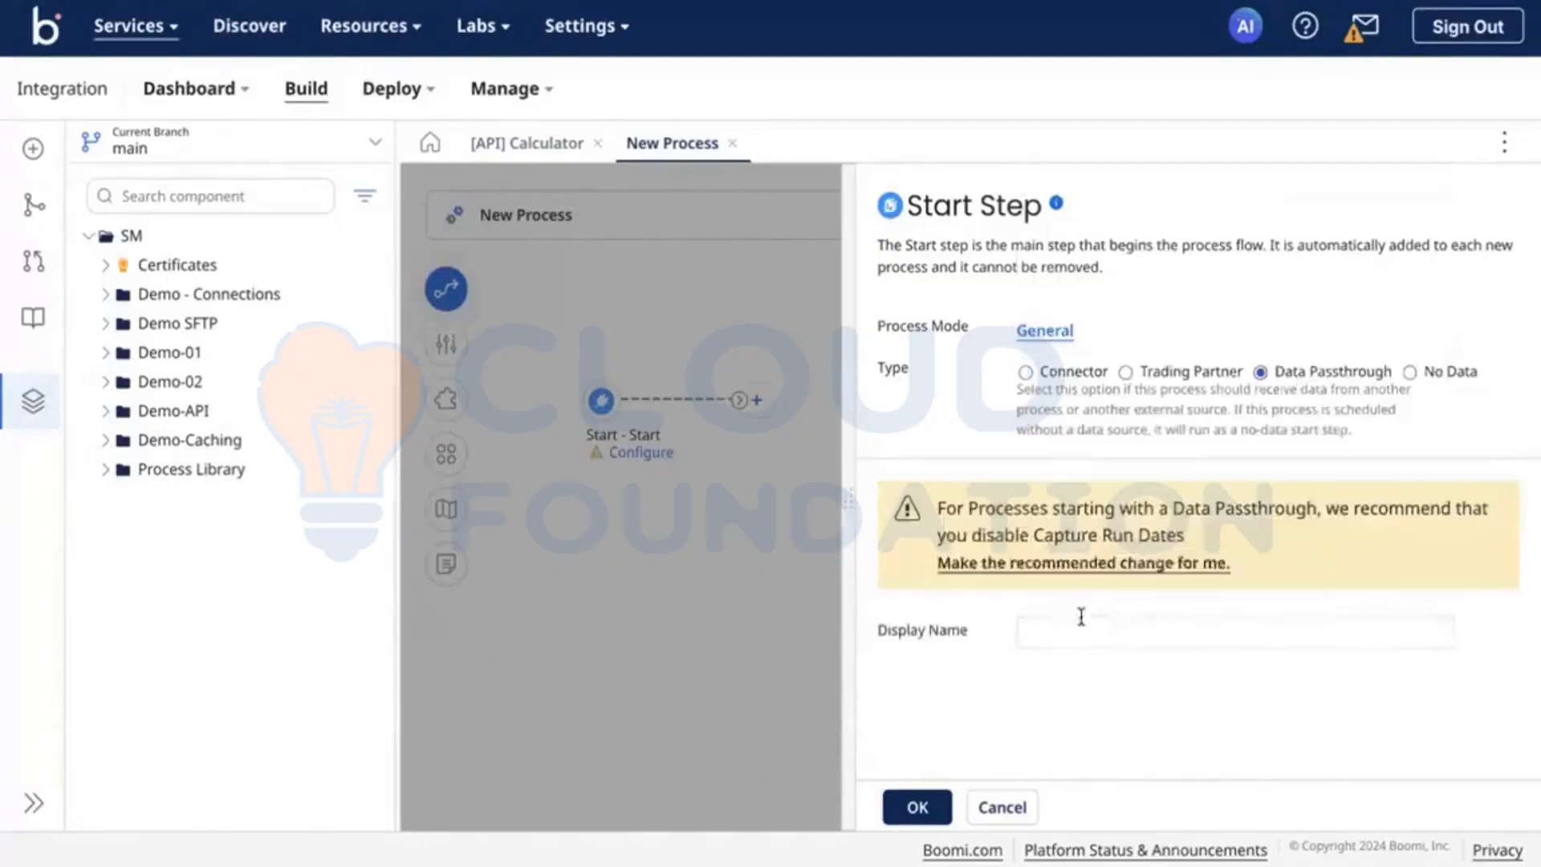
pyautogui.click(1065, 566)
pyautogui.click(917, 807)
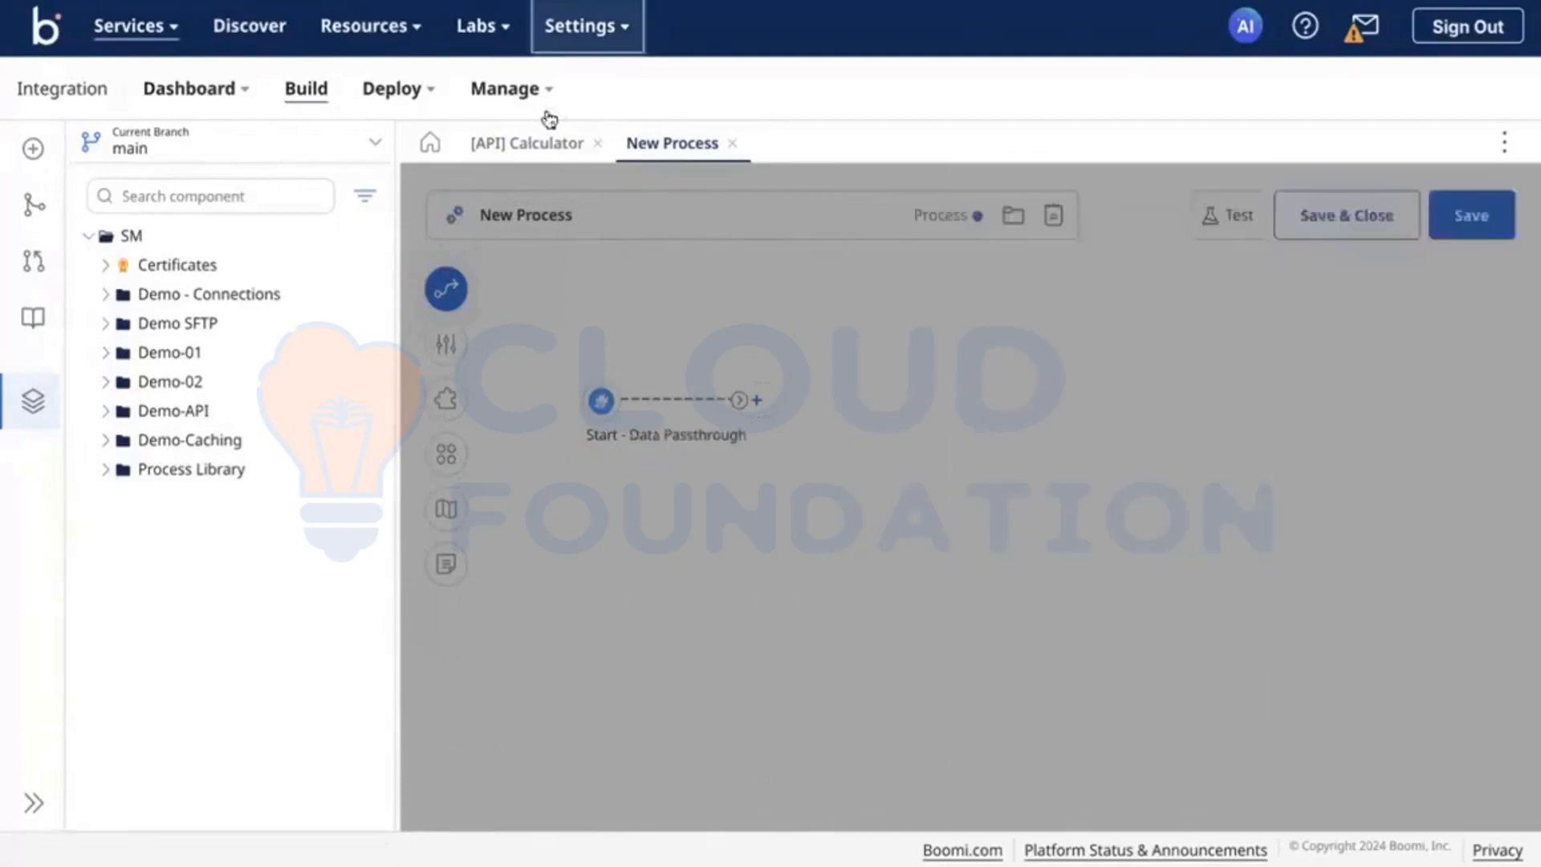
# Step: Set both the input type and the output type of the Calculator API's new subtract endpoint to Single Data
pyautogui.click(544, 143)
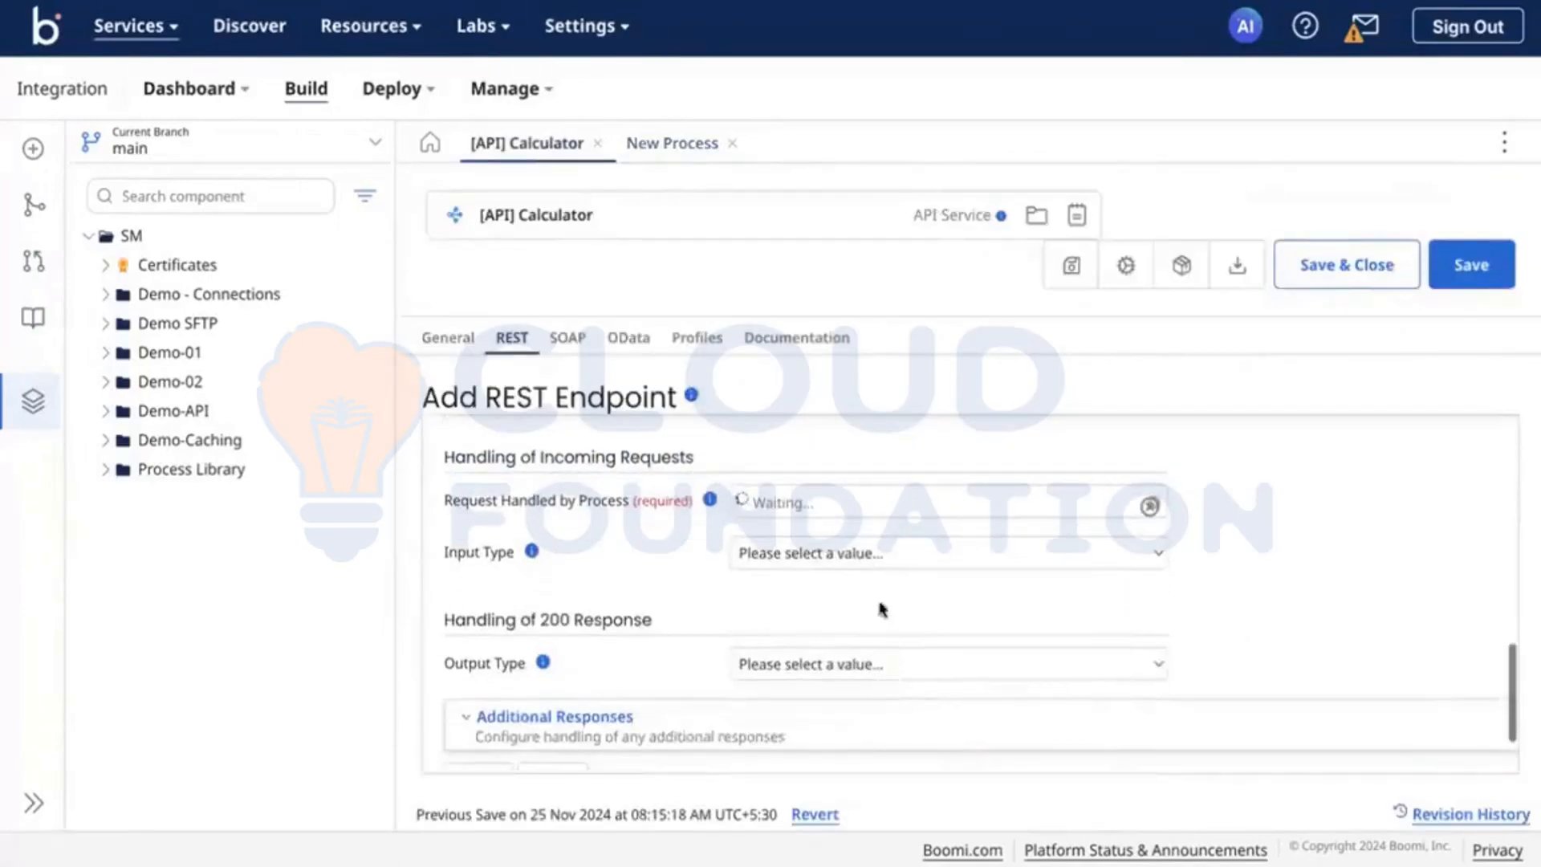
pyautogui.click(811, 552)
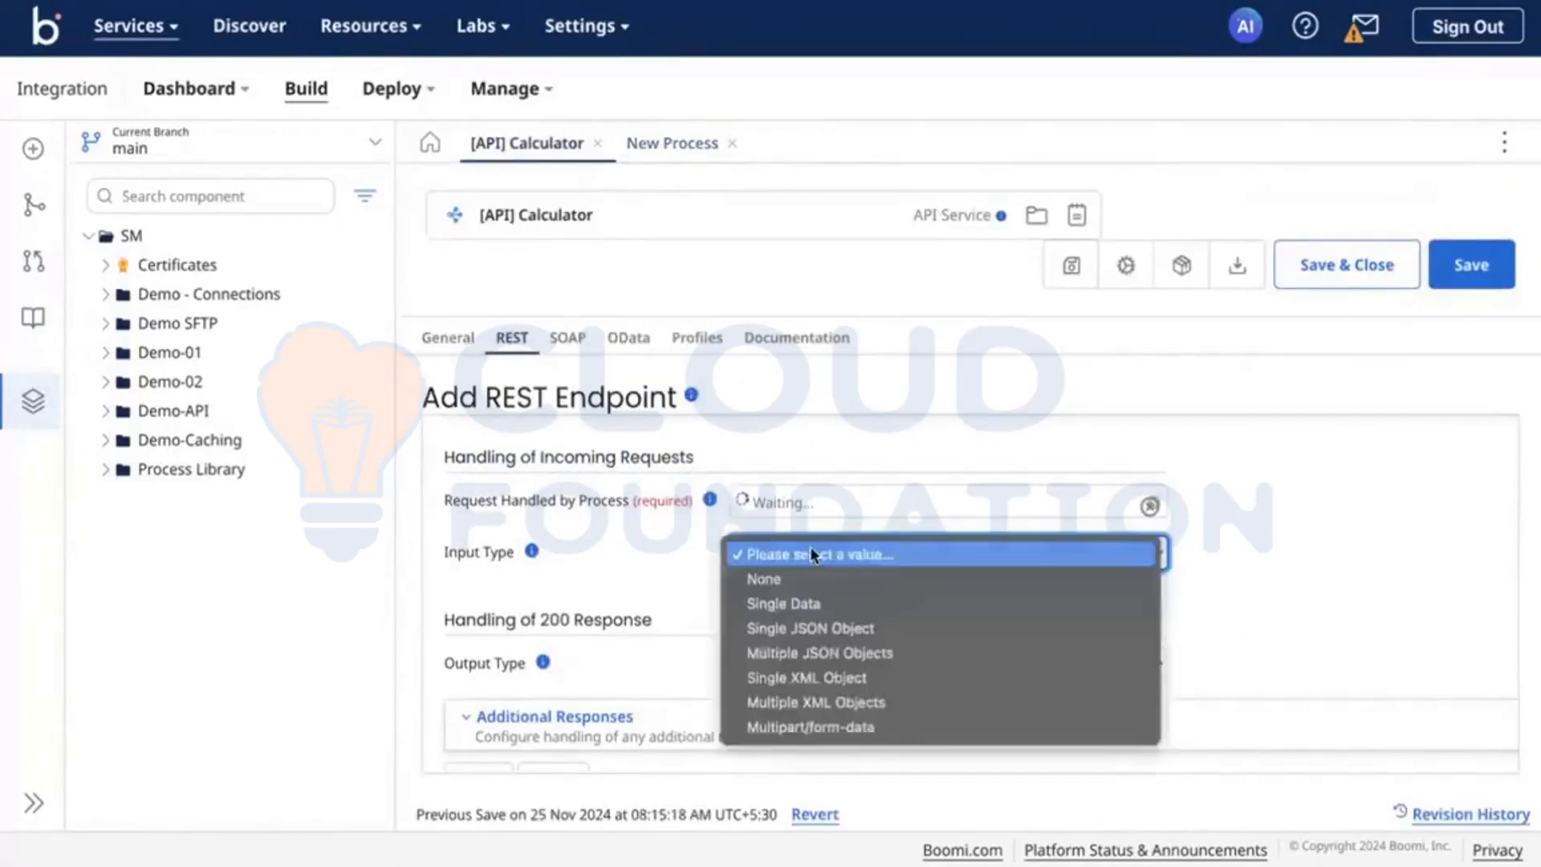
pyautogui.click(821, 603)
pyautogui.click(903, 677)
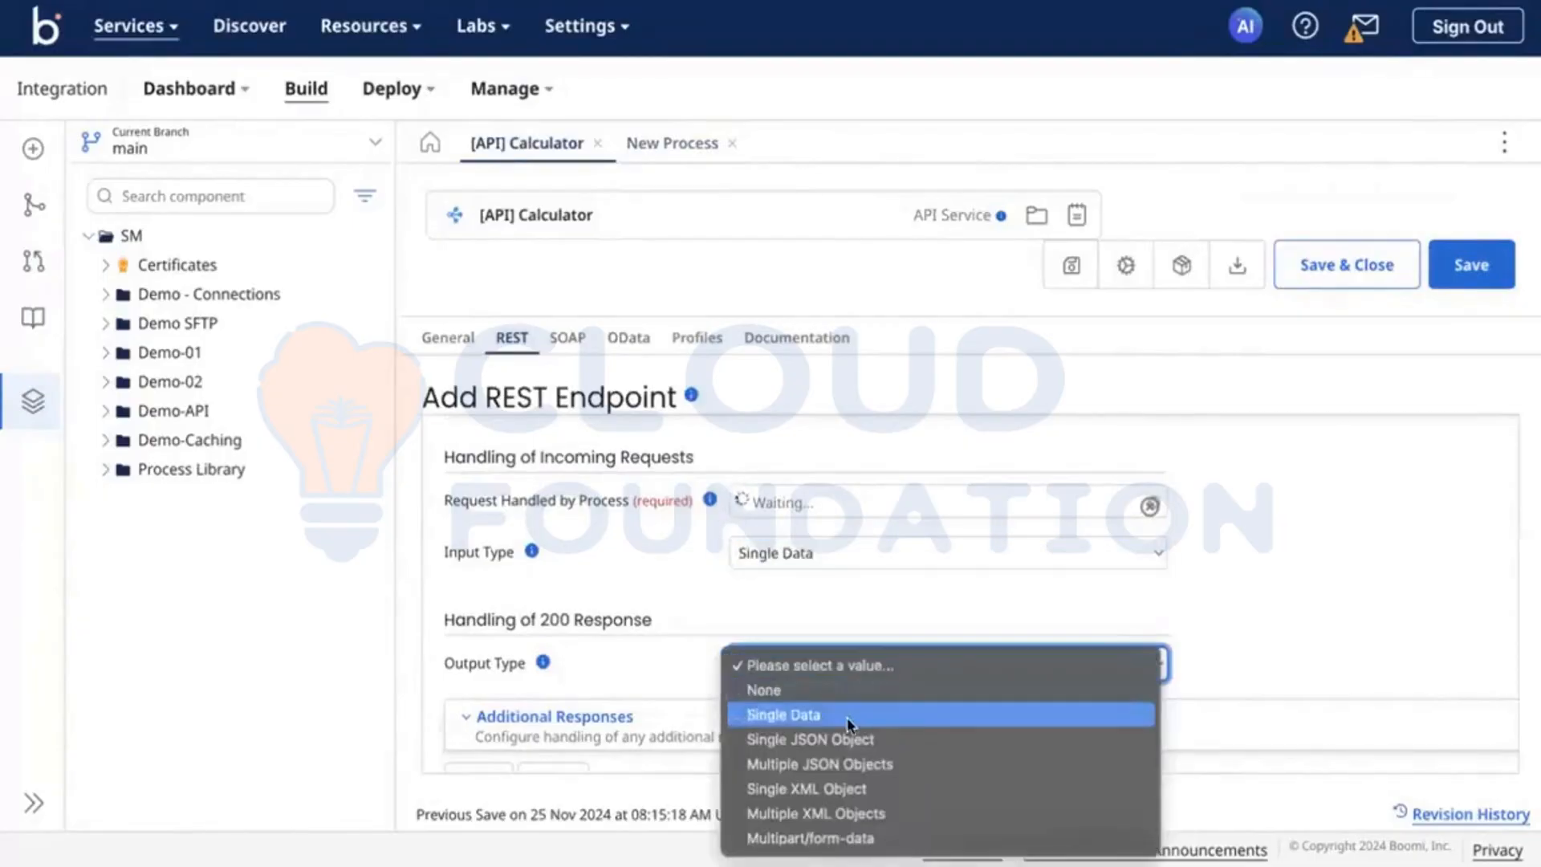
pyautogui.click(849, 716)
# Step: Rename the new process that handles the subtract endpoint as [sub] subtract
pyautogui.click(672, 145)
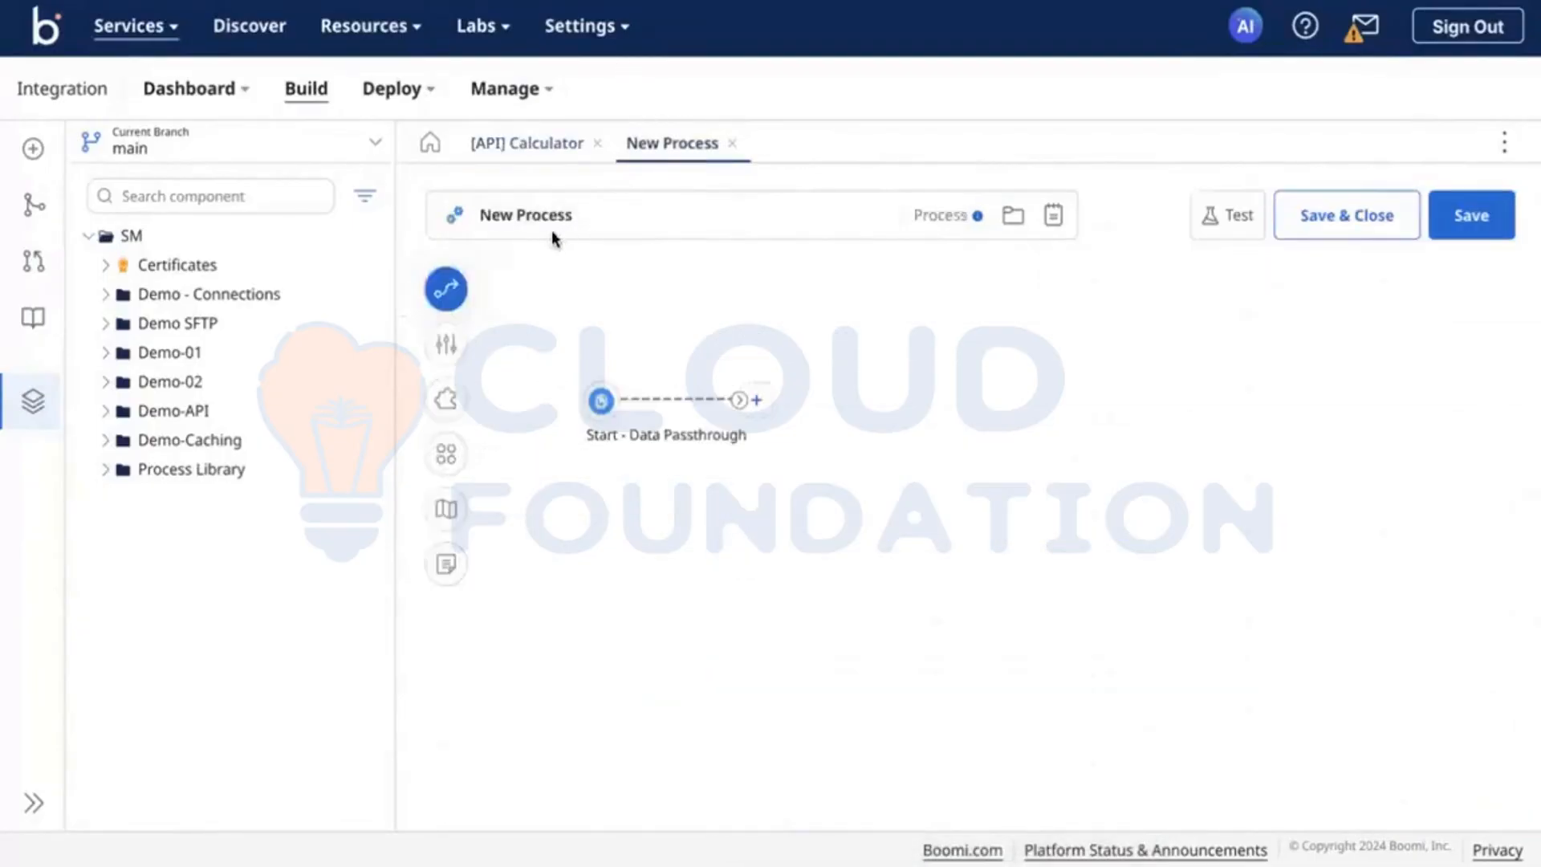
pyautogui.tripleClick(543, 224)
pyautogui.click(529, 220)
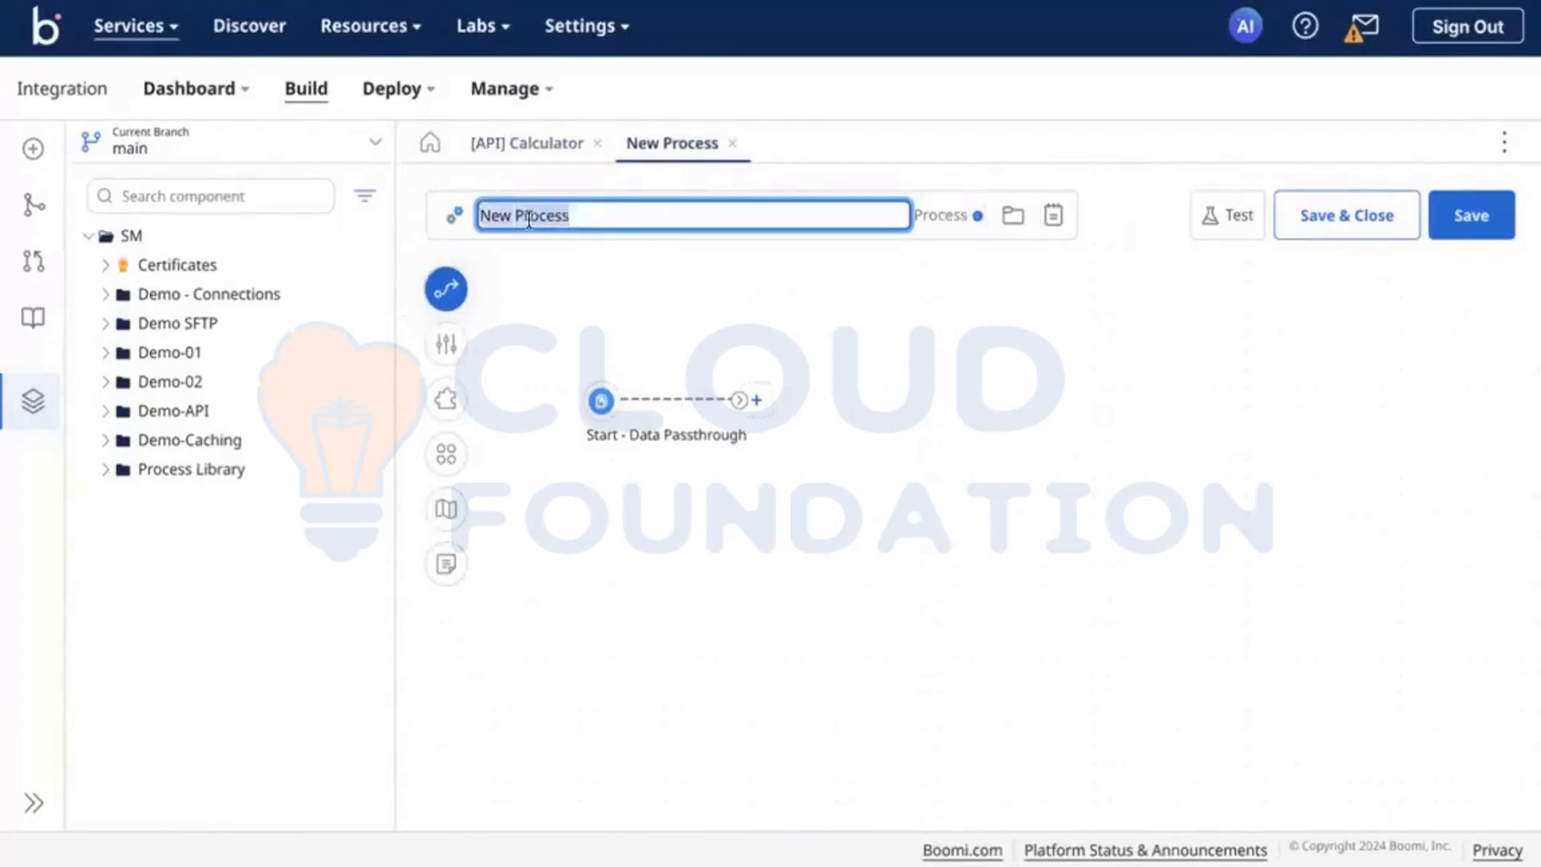
pyautogui.press('BackSpace')
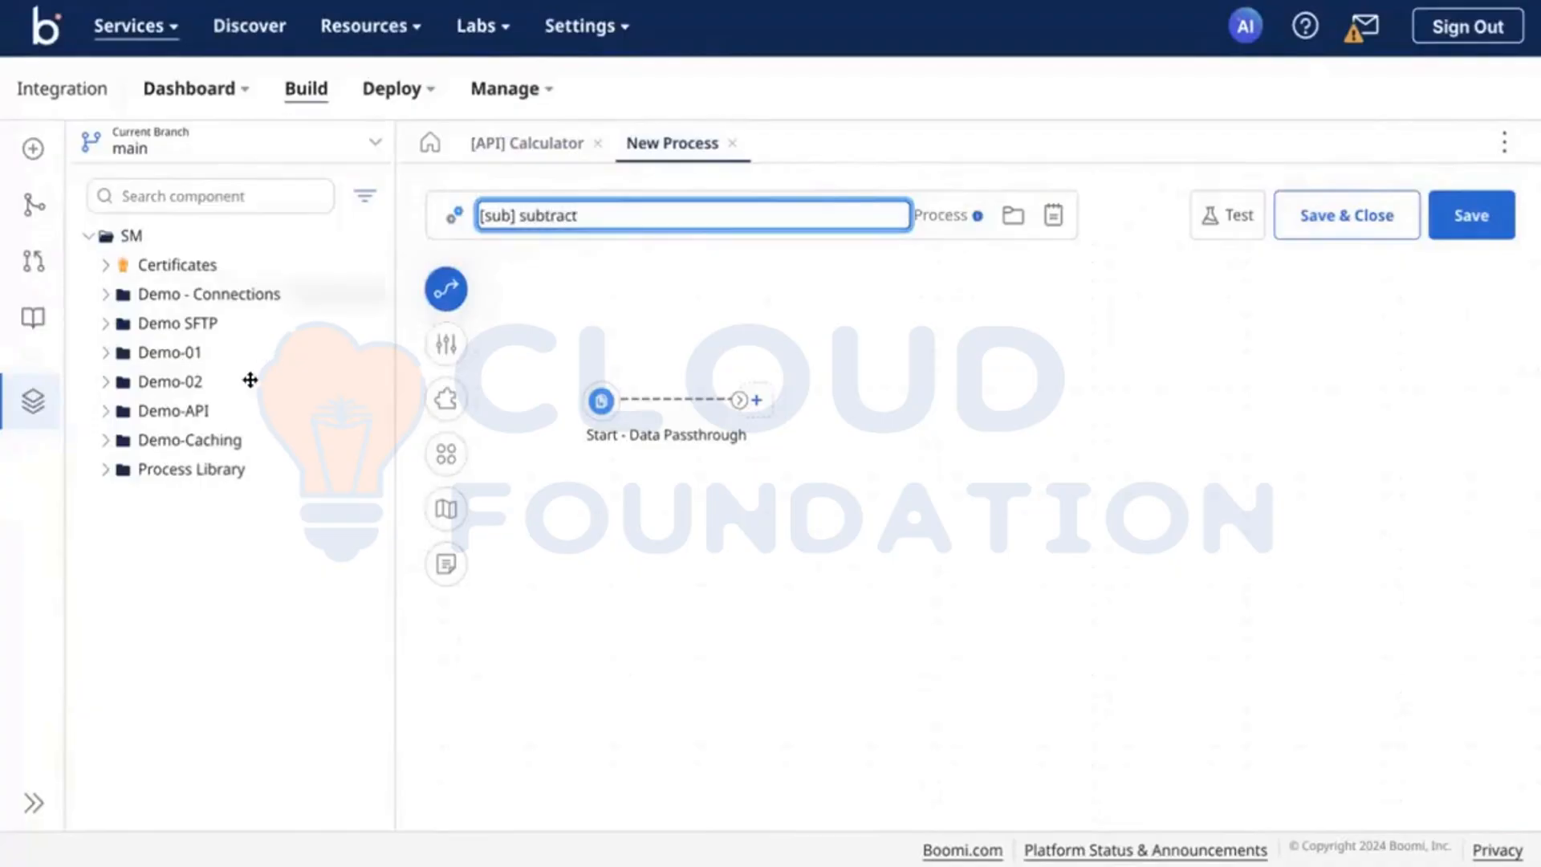
# Step: Open the [sub]addition process from the Demo-API folder for reference, and return to the subtract process
pyautogui.click(106, 412)
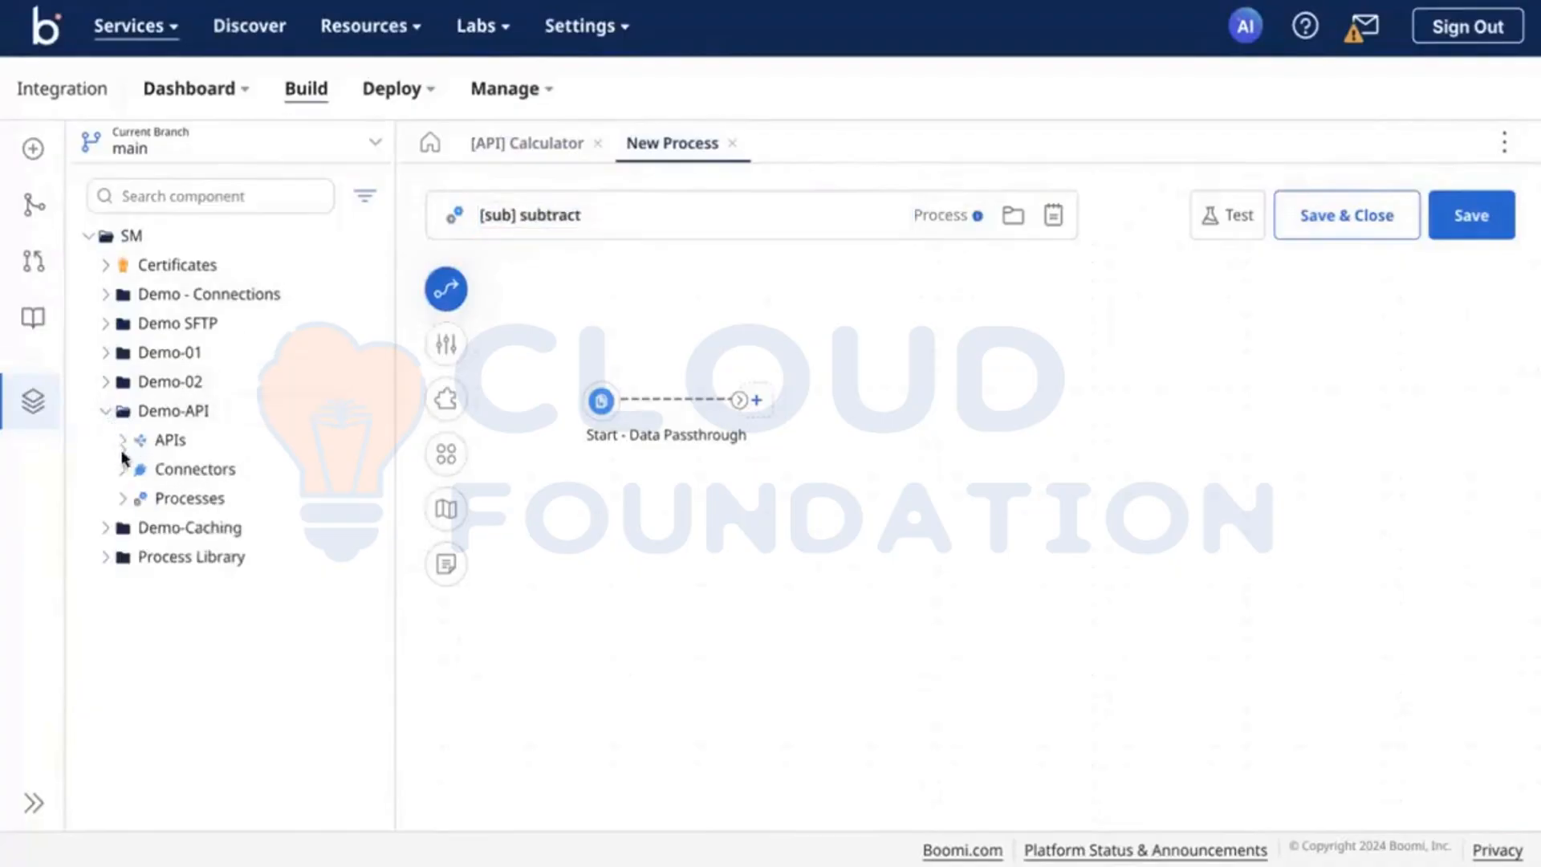
pyautogui.click(123, 497)
pyautogui.click(229, 527)
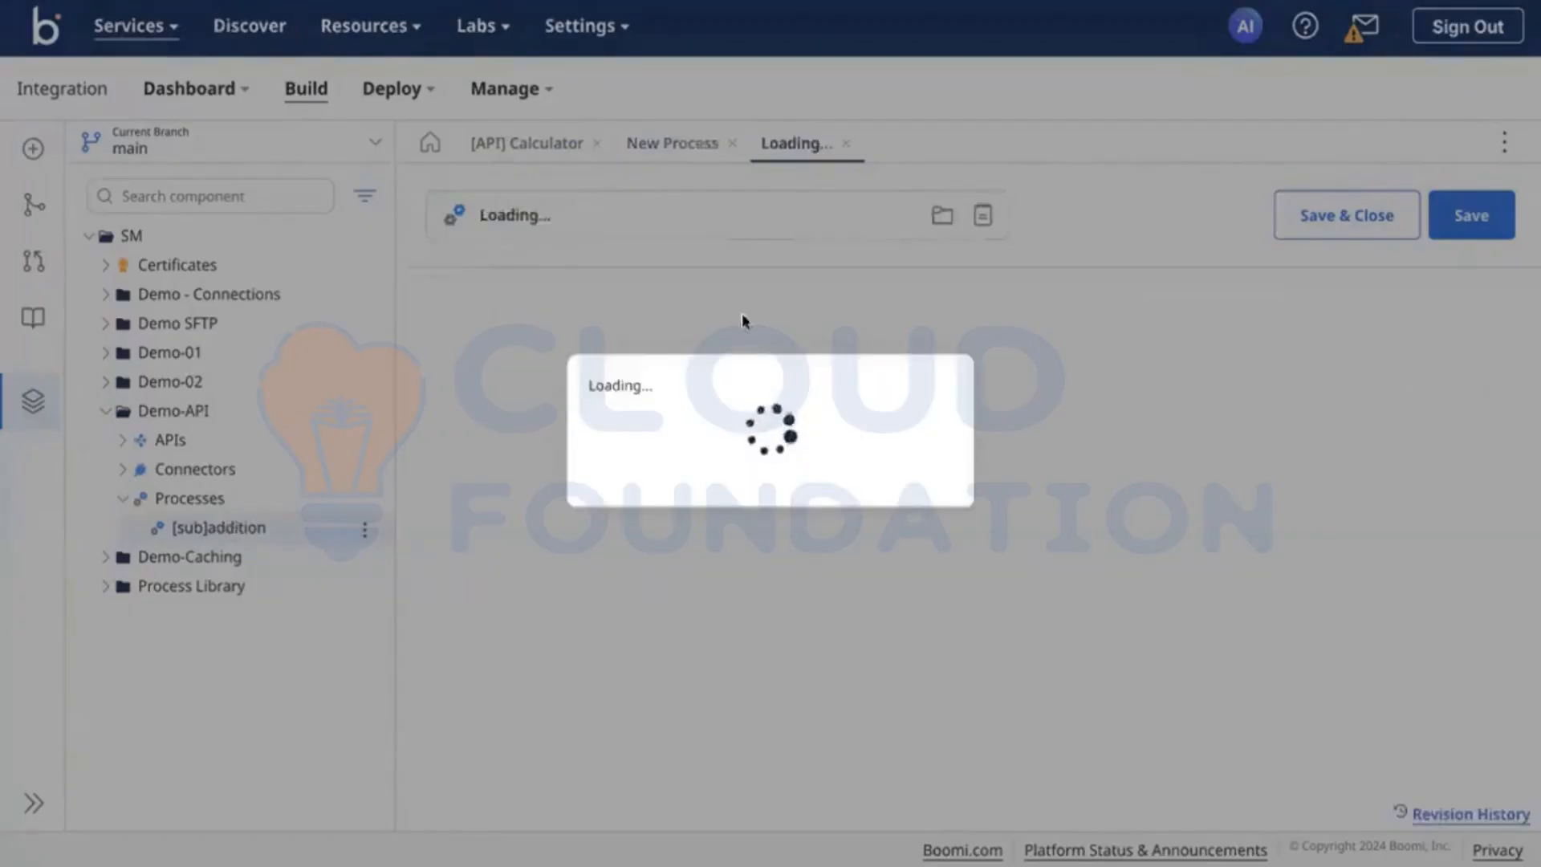
pyautogui.click(667, 142)
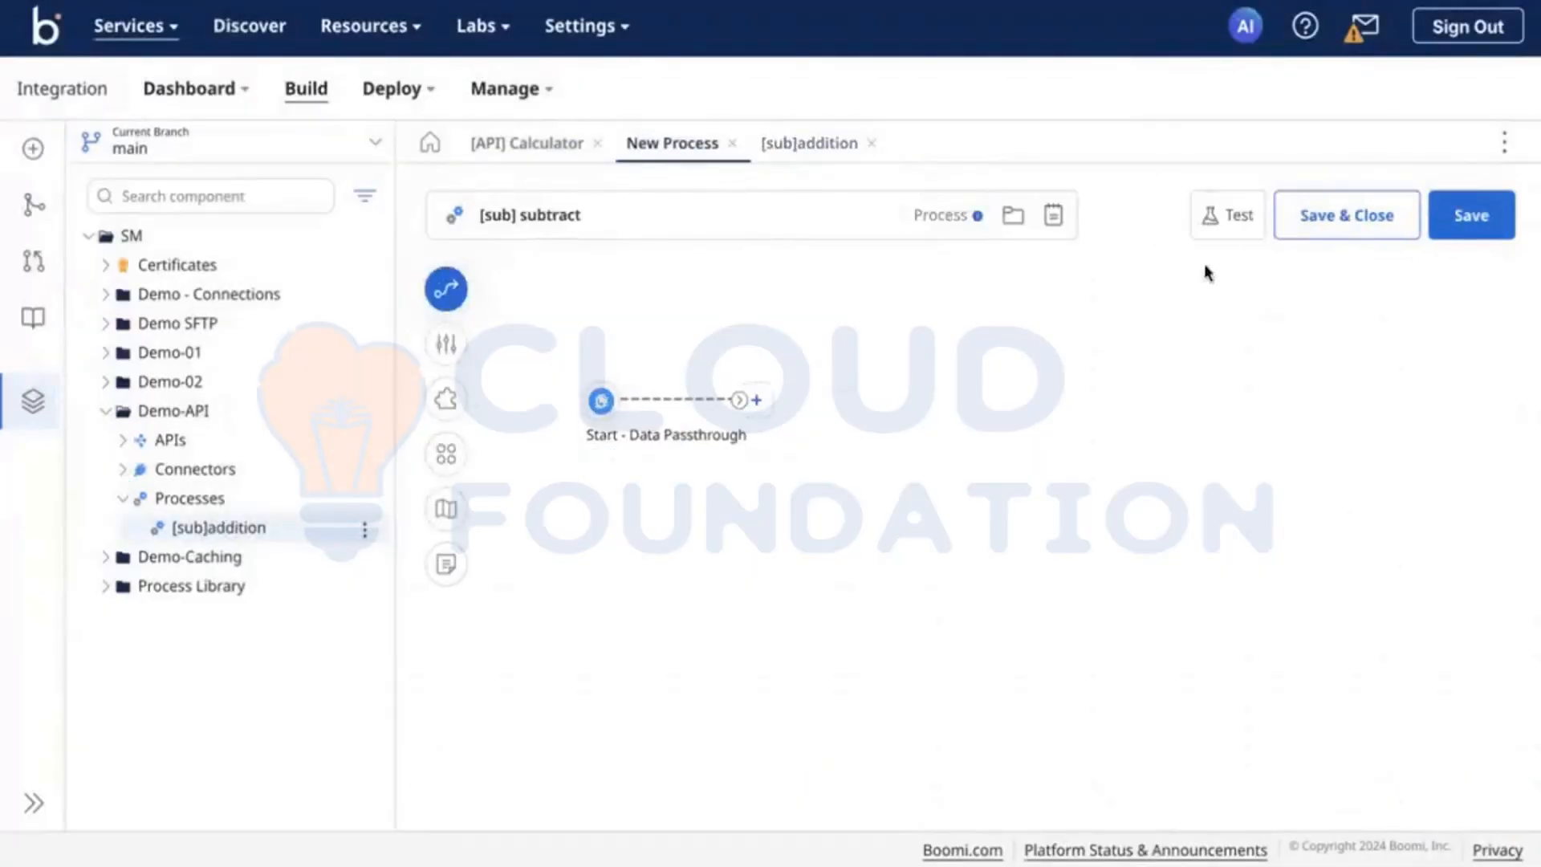
# Step: Change the subtract process's Start step to the Web Services Server connector with the Listen action, applying the recommended simultaneous executions setting
pyautogui.click(601, 400)
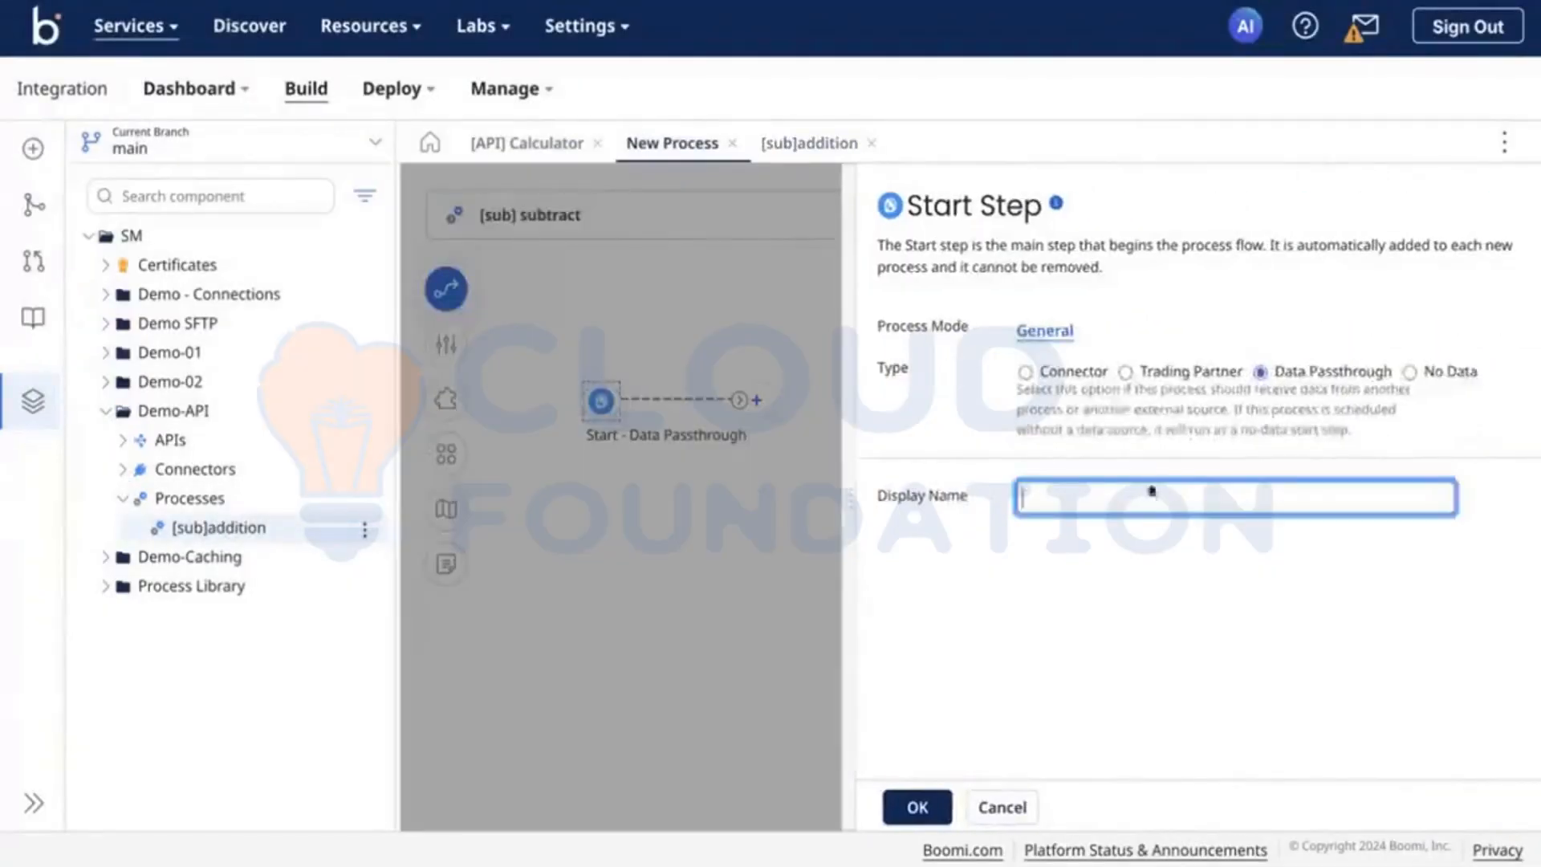
pyautogui.click(1075, 374)
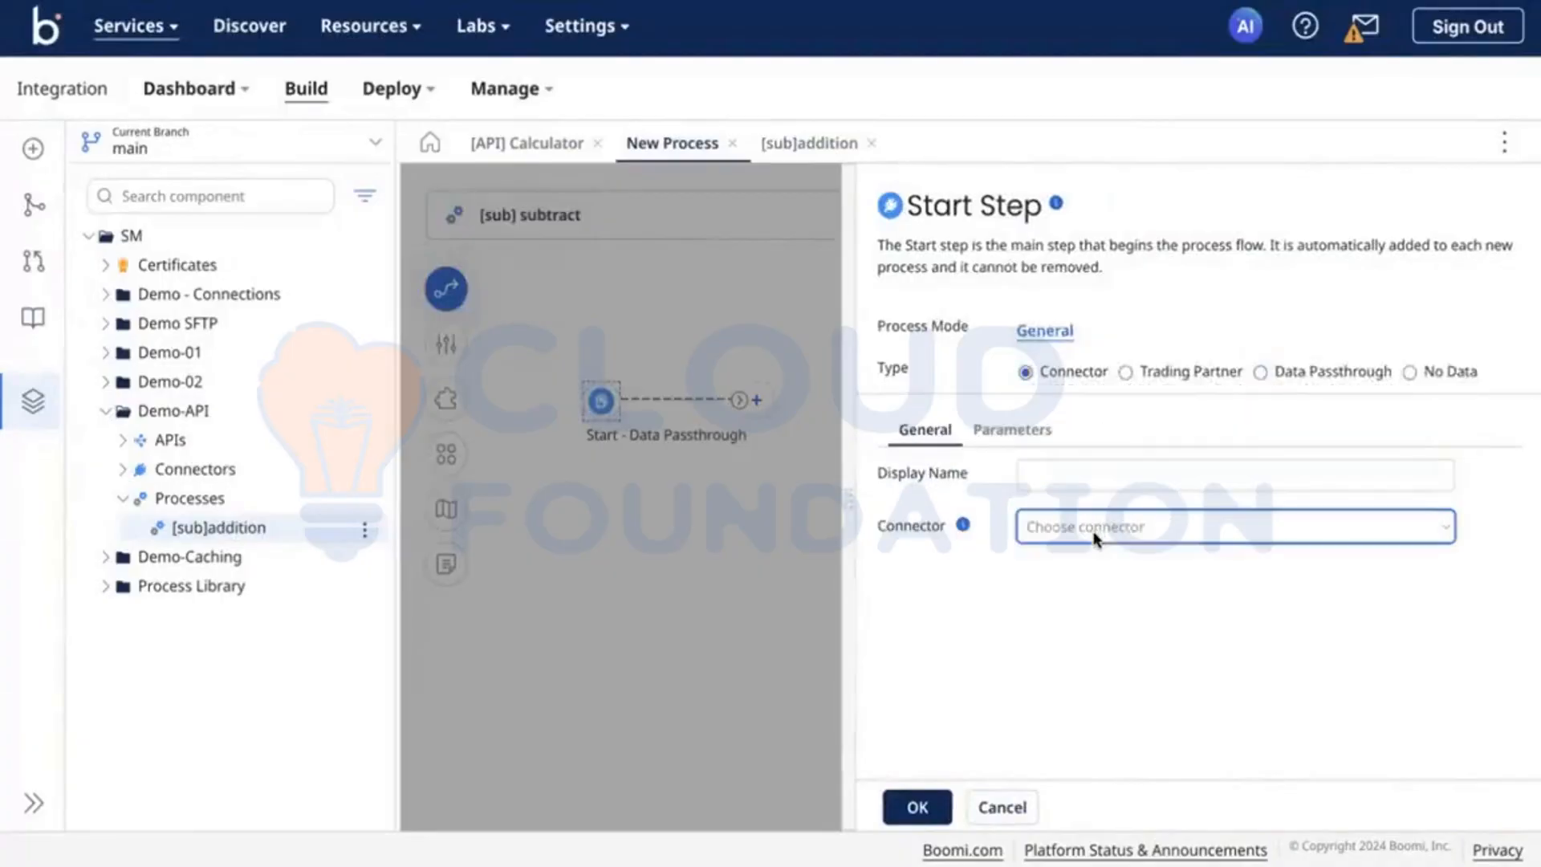
pyautogui.click(1100, 530)
pyautogui.write('web')
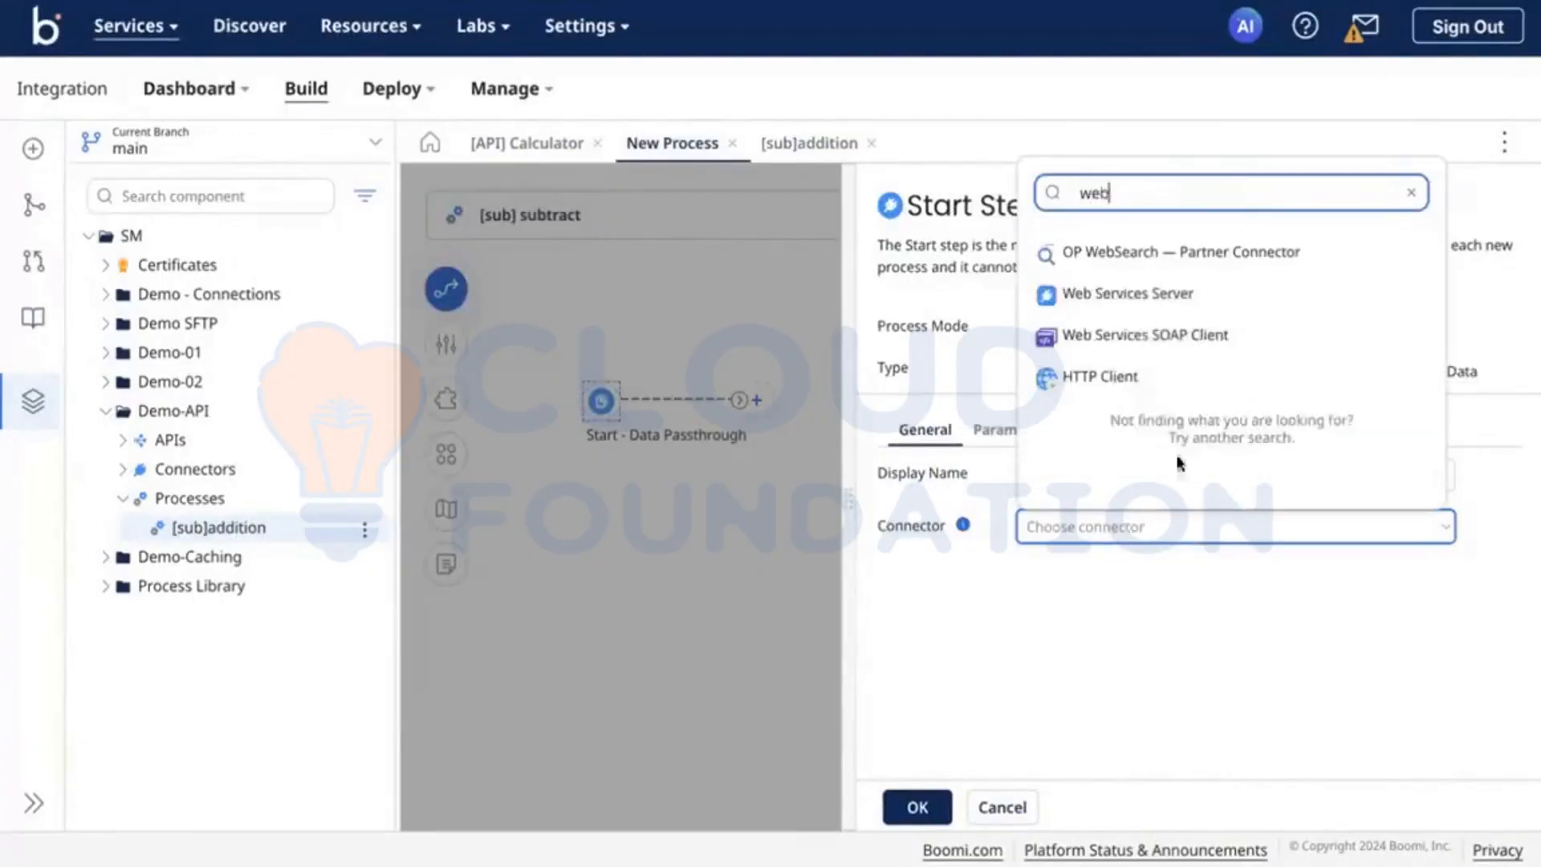
pyautogui.click(1118, 313)
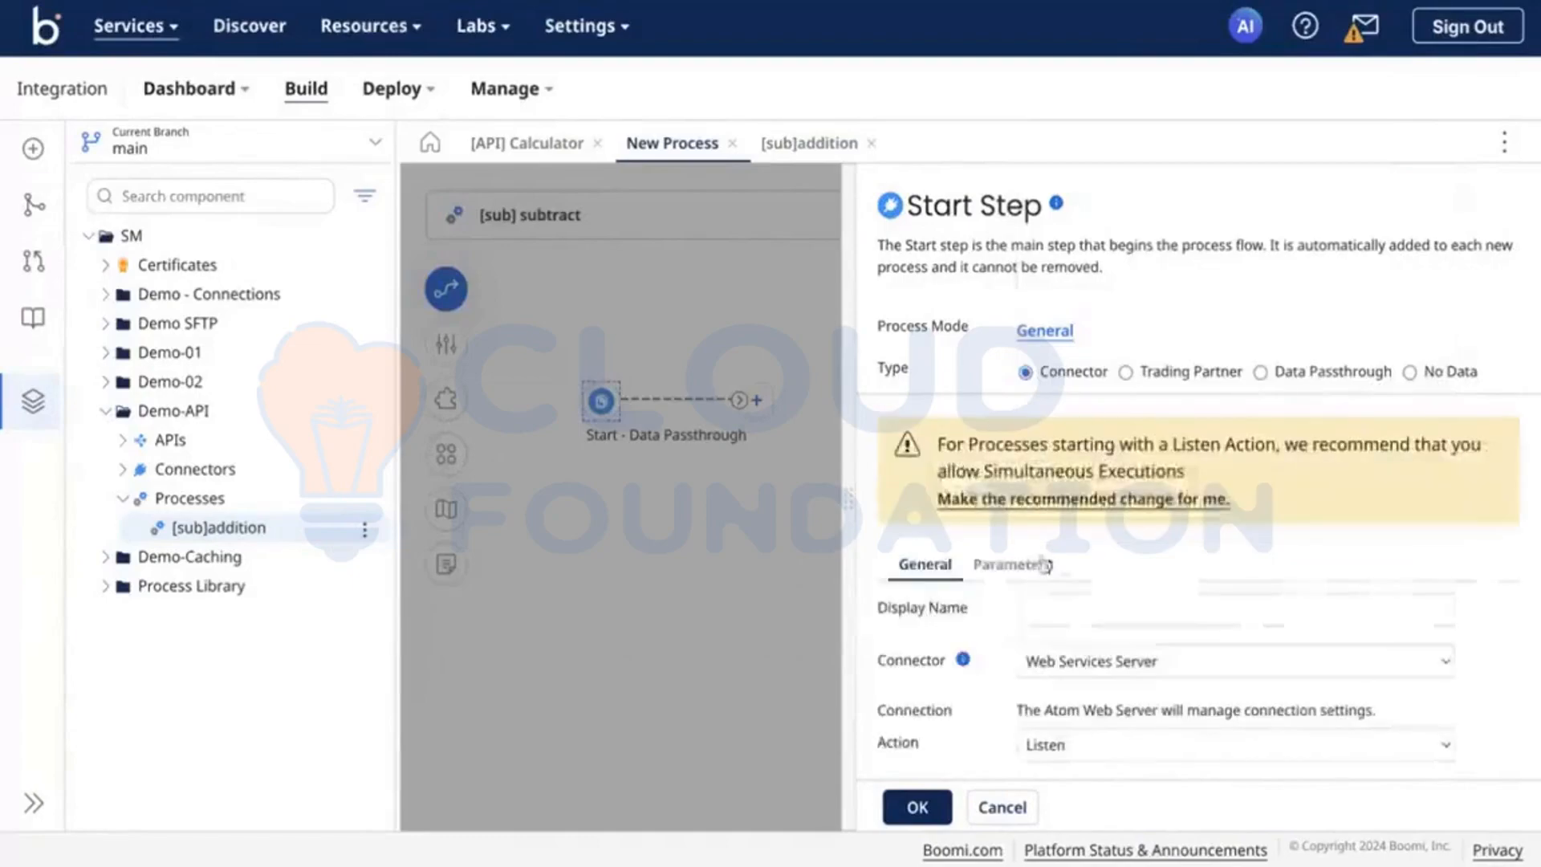
pyautogui.click(1035, 497)
pyautogui.scroll(-2, 963, 683)
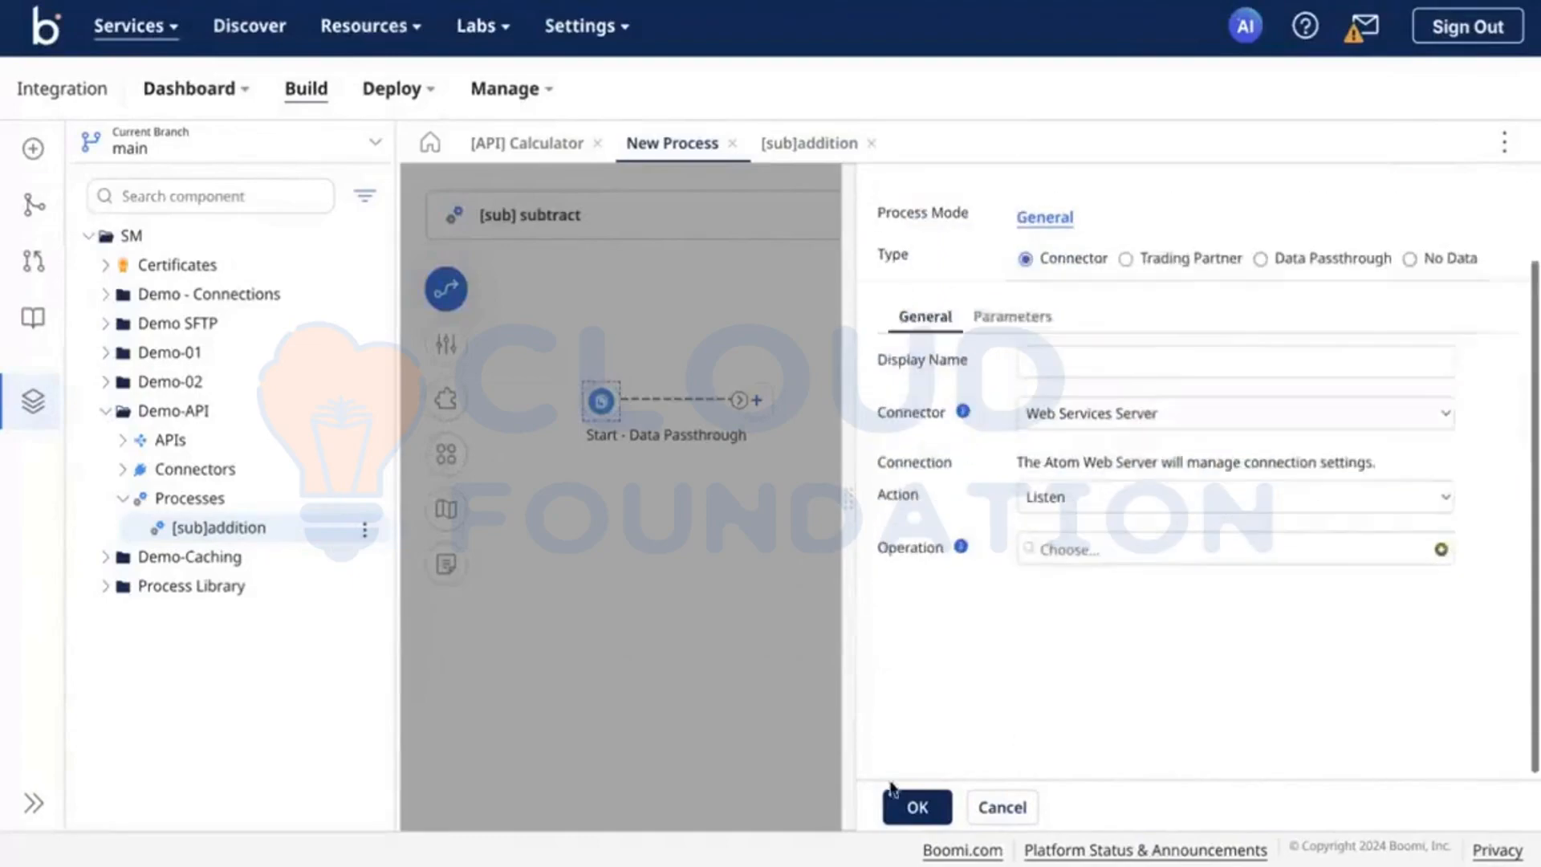
pyautogui.click(894, 808)
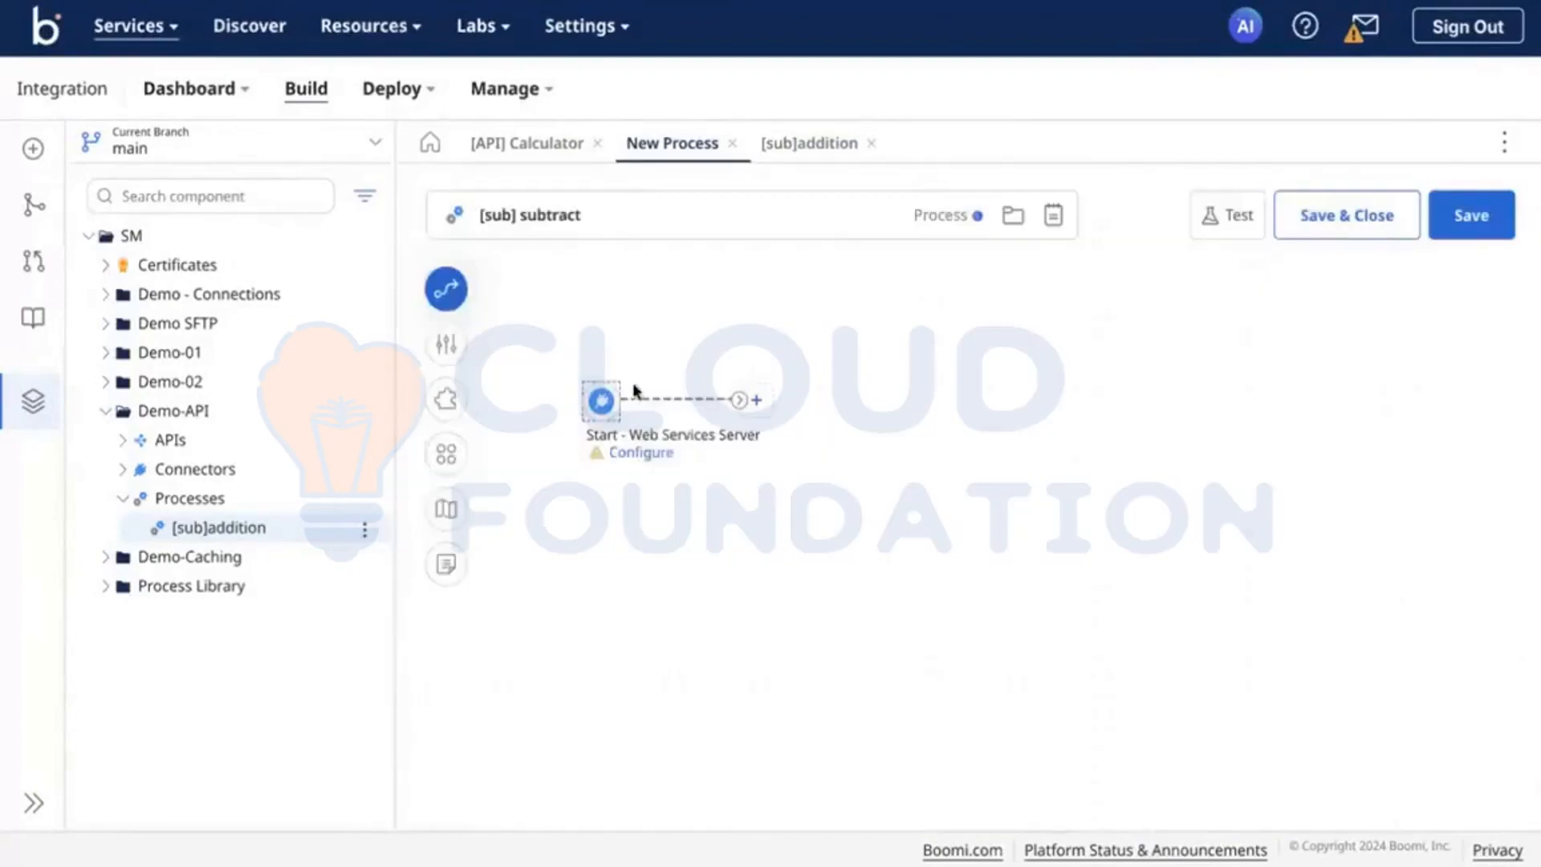
# Step: Save the subtract process and confirm the new REST endpoint in the Calculator API
pyautogui.click(1467, 241)
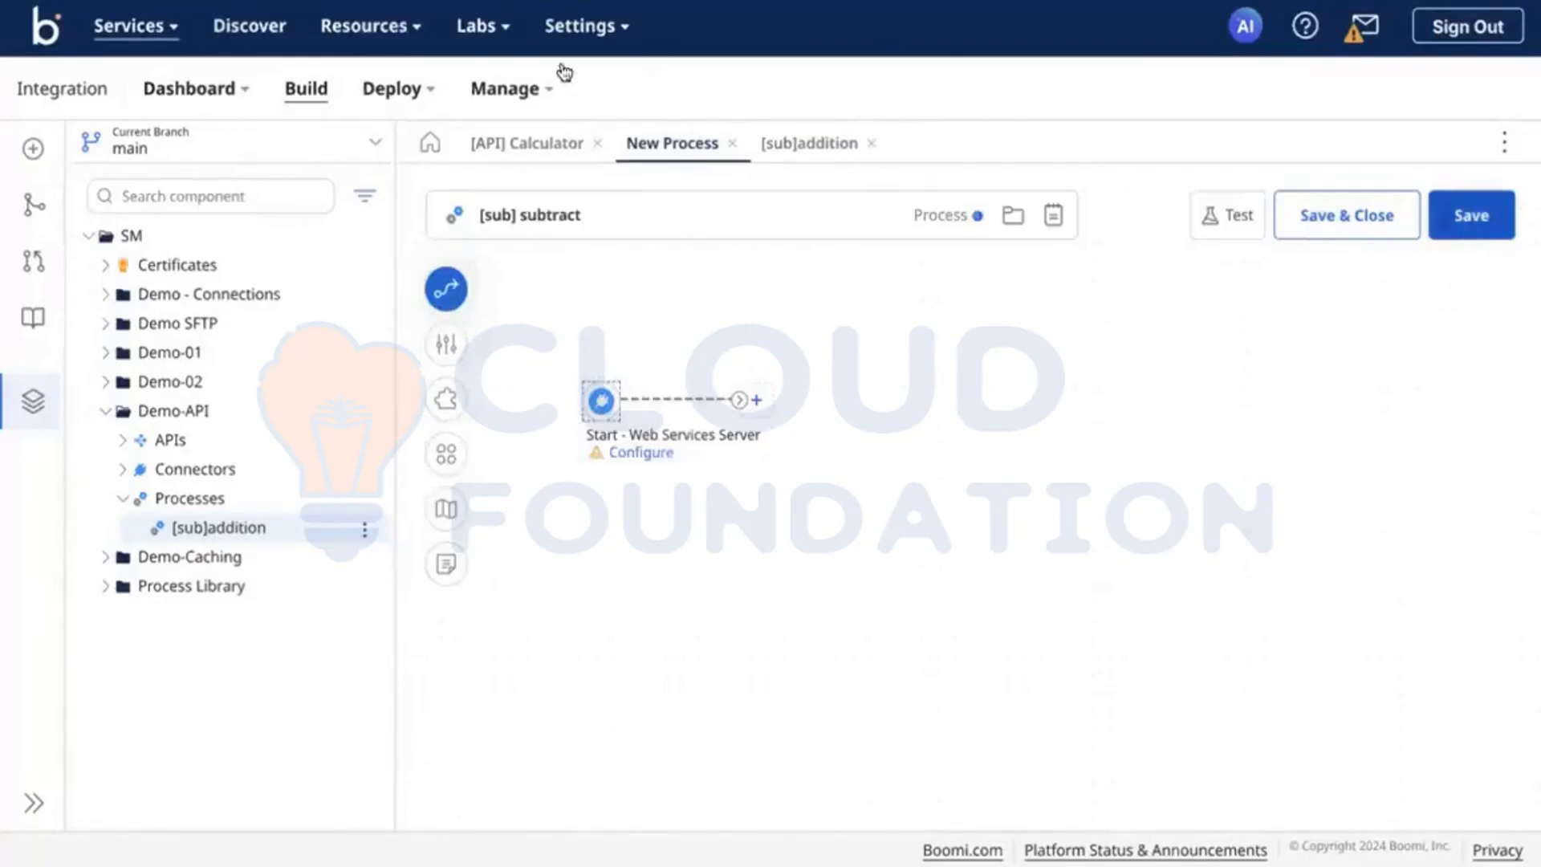
pyautogui.click(558, 145)
pyautogui.scroll(-2, 664, 702)
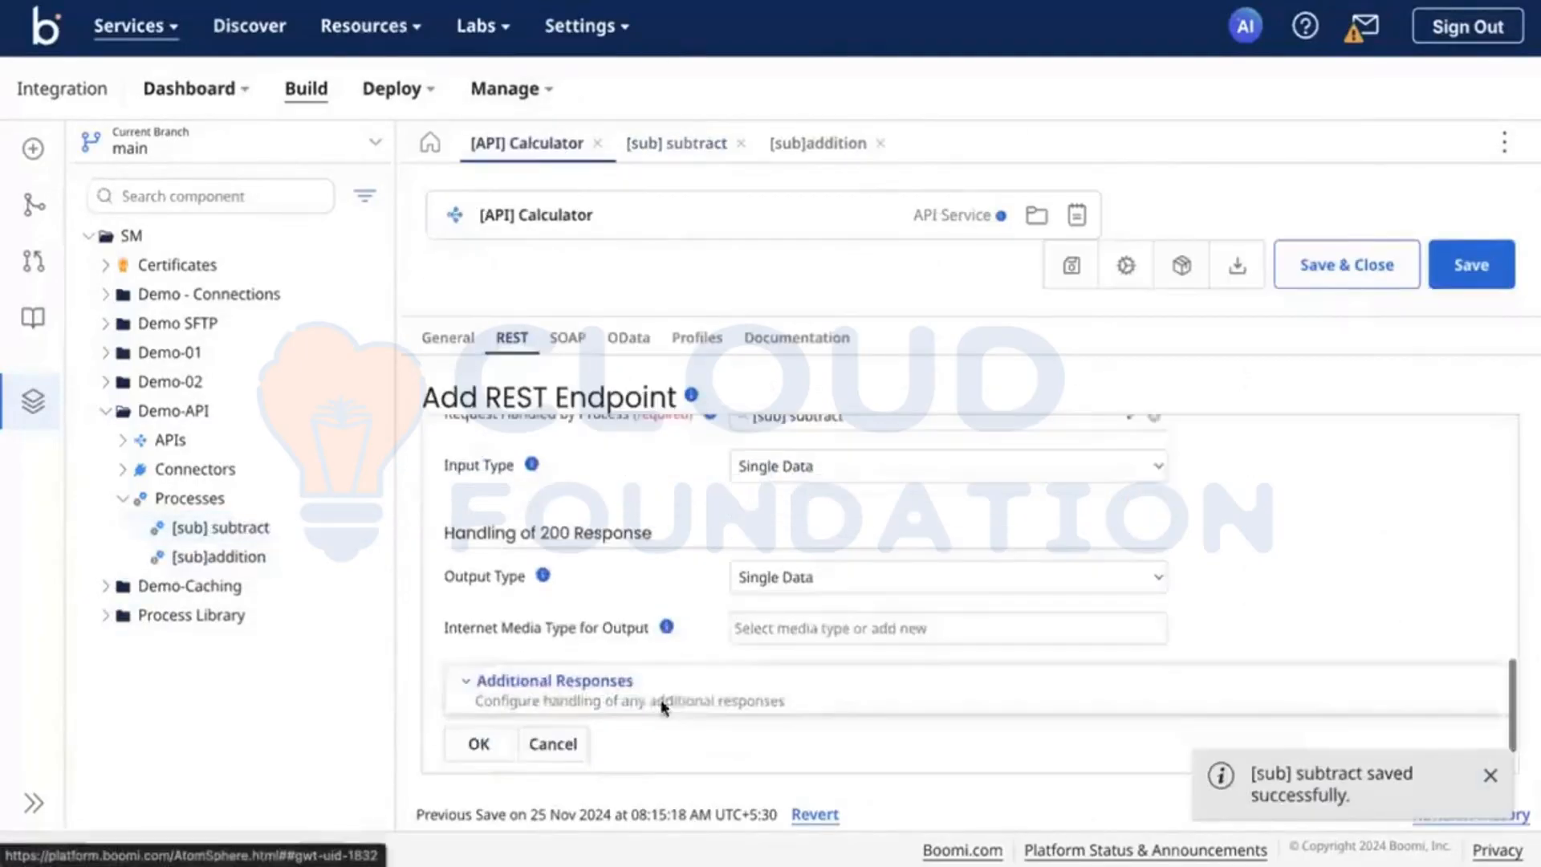
pyautogui.click(477, 740)
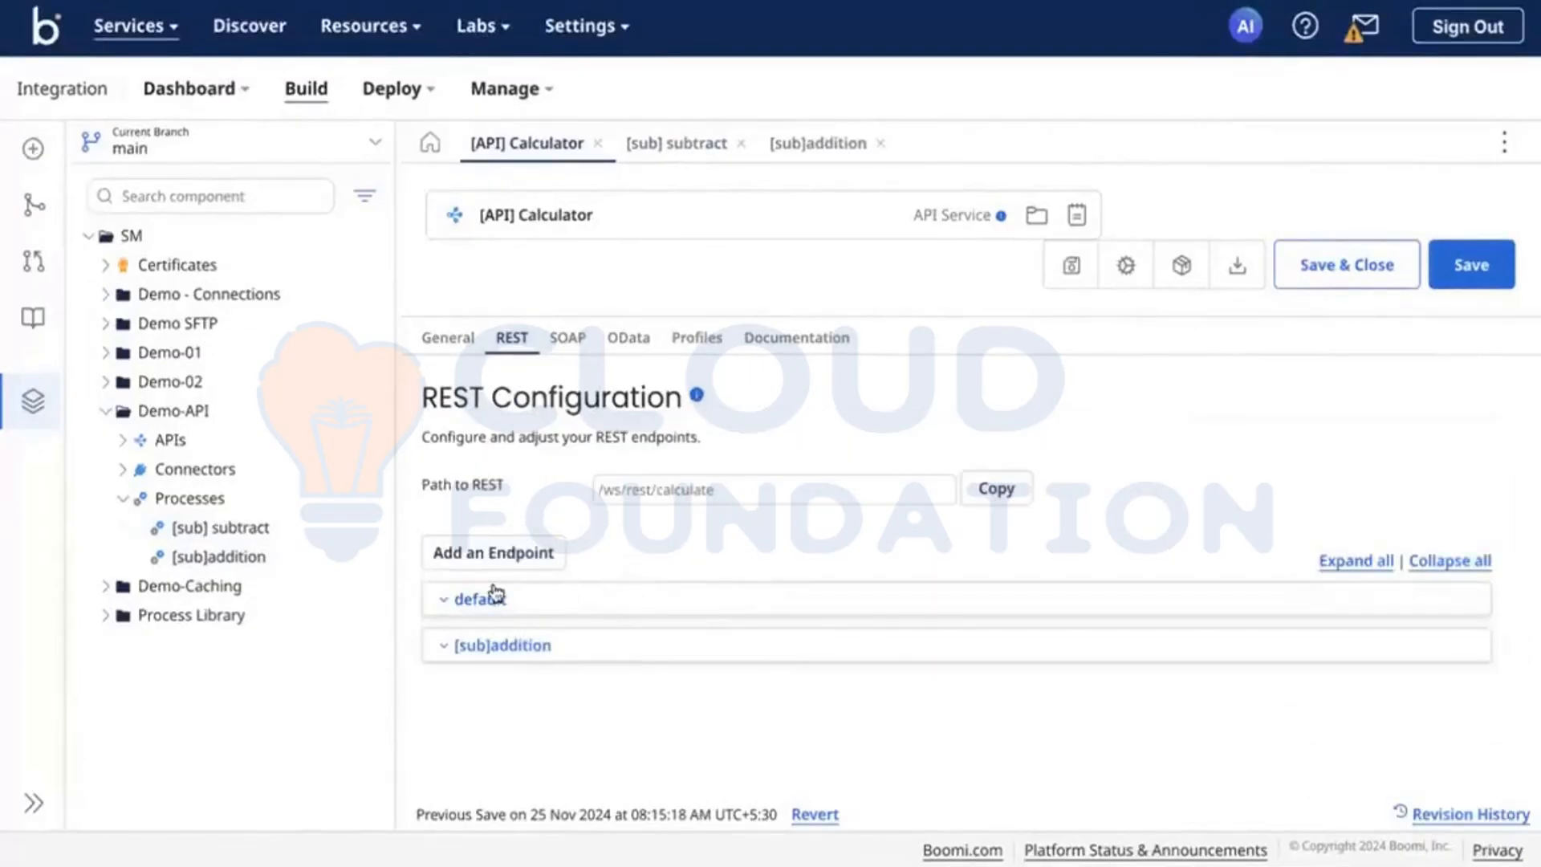
# Step: Expand the default resource's endpoint list and open the subtract endpoint for editing
pyautogui.click(446, 603)
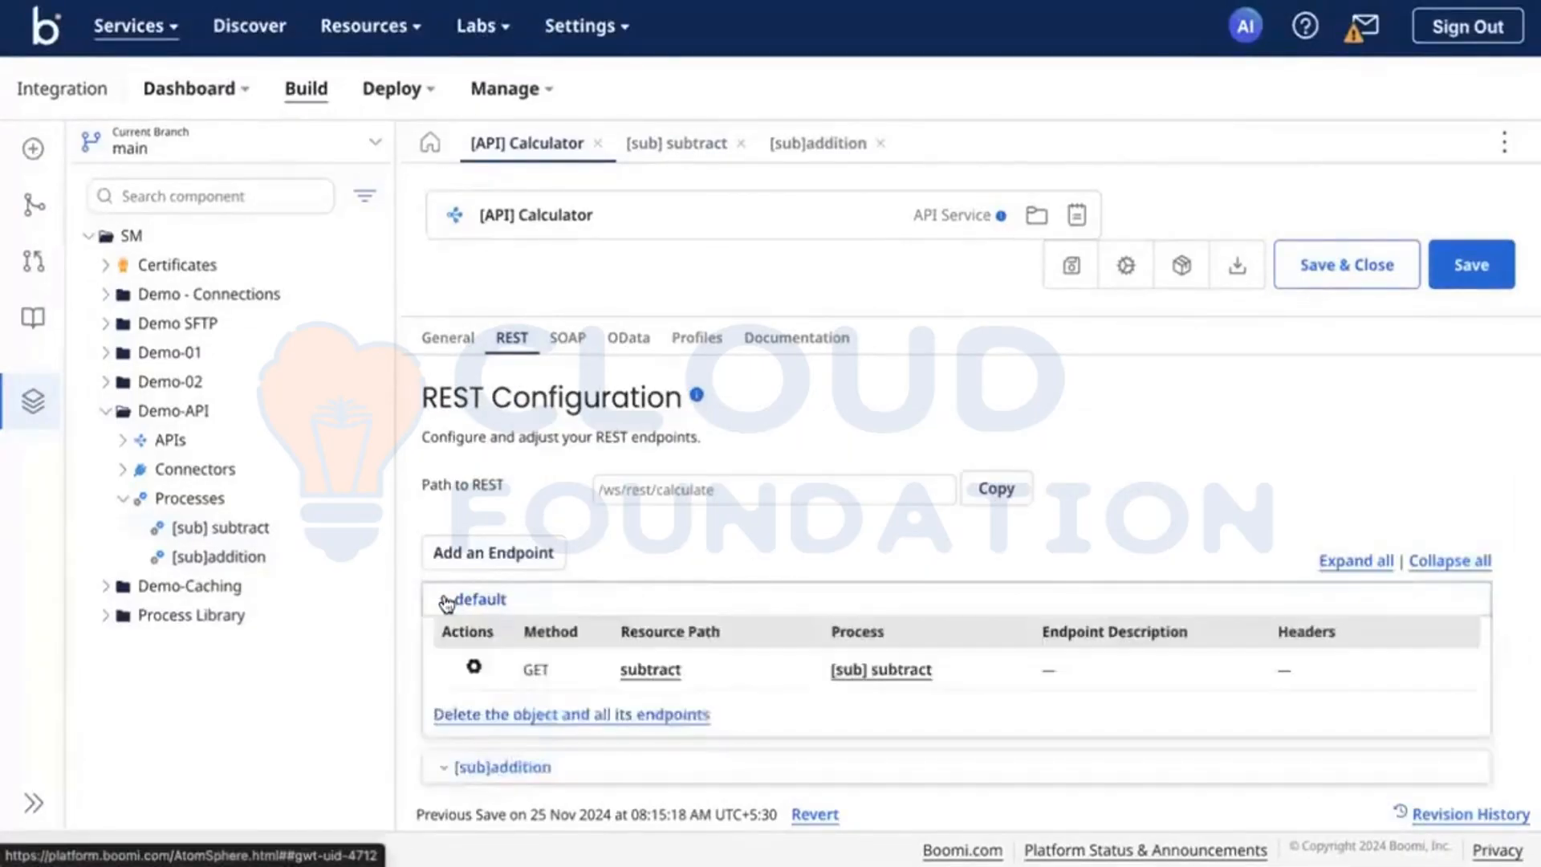
pyautogui.scroll(-1, 454, 612)
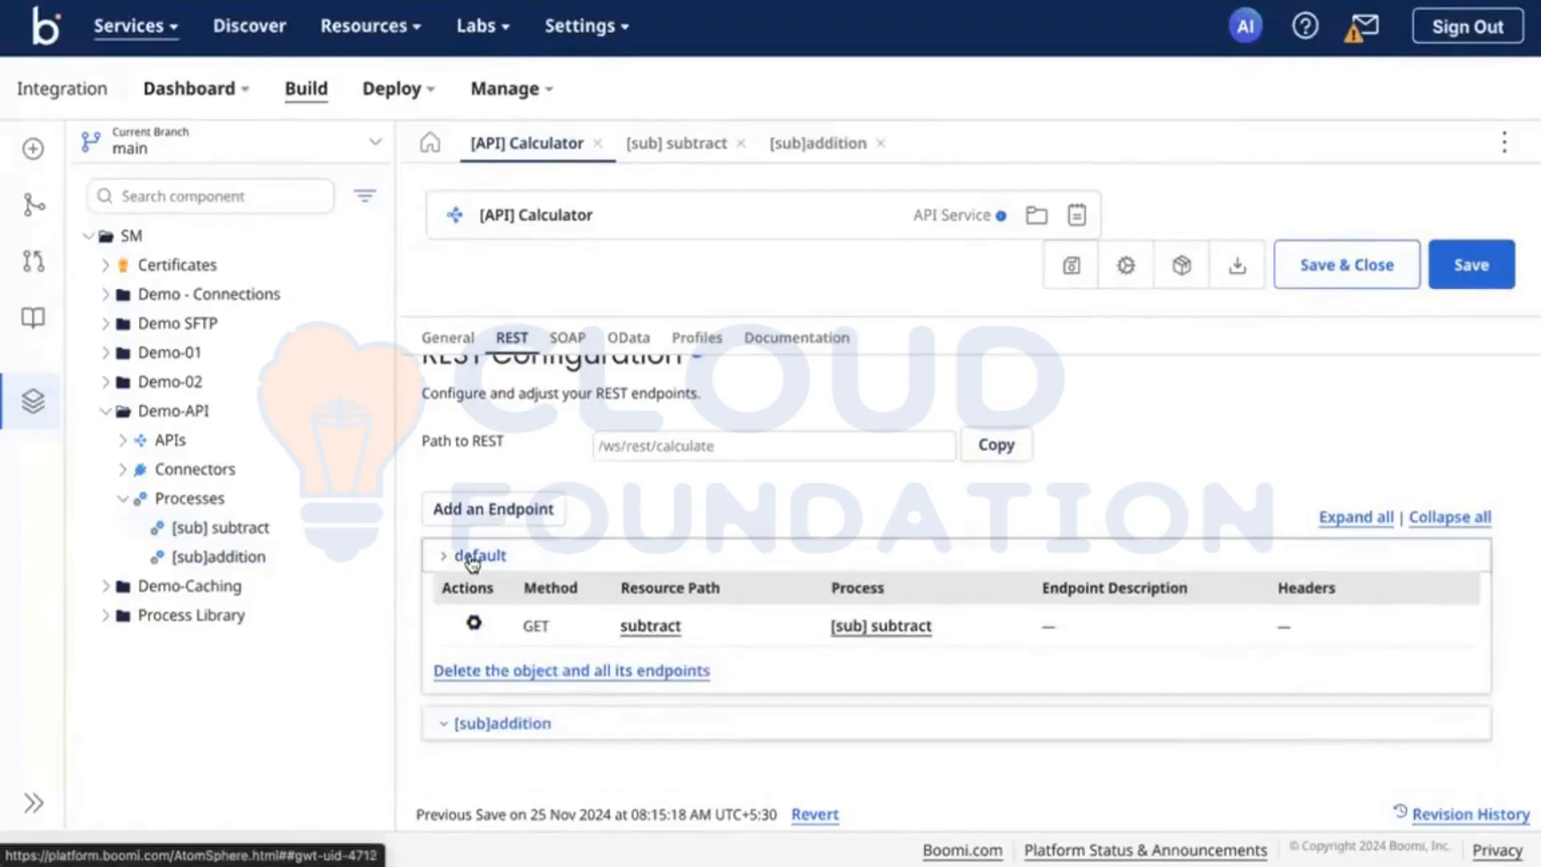
pyautogui.click(475, 628)
pyautogui.click(516, 660)
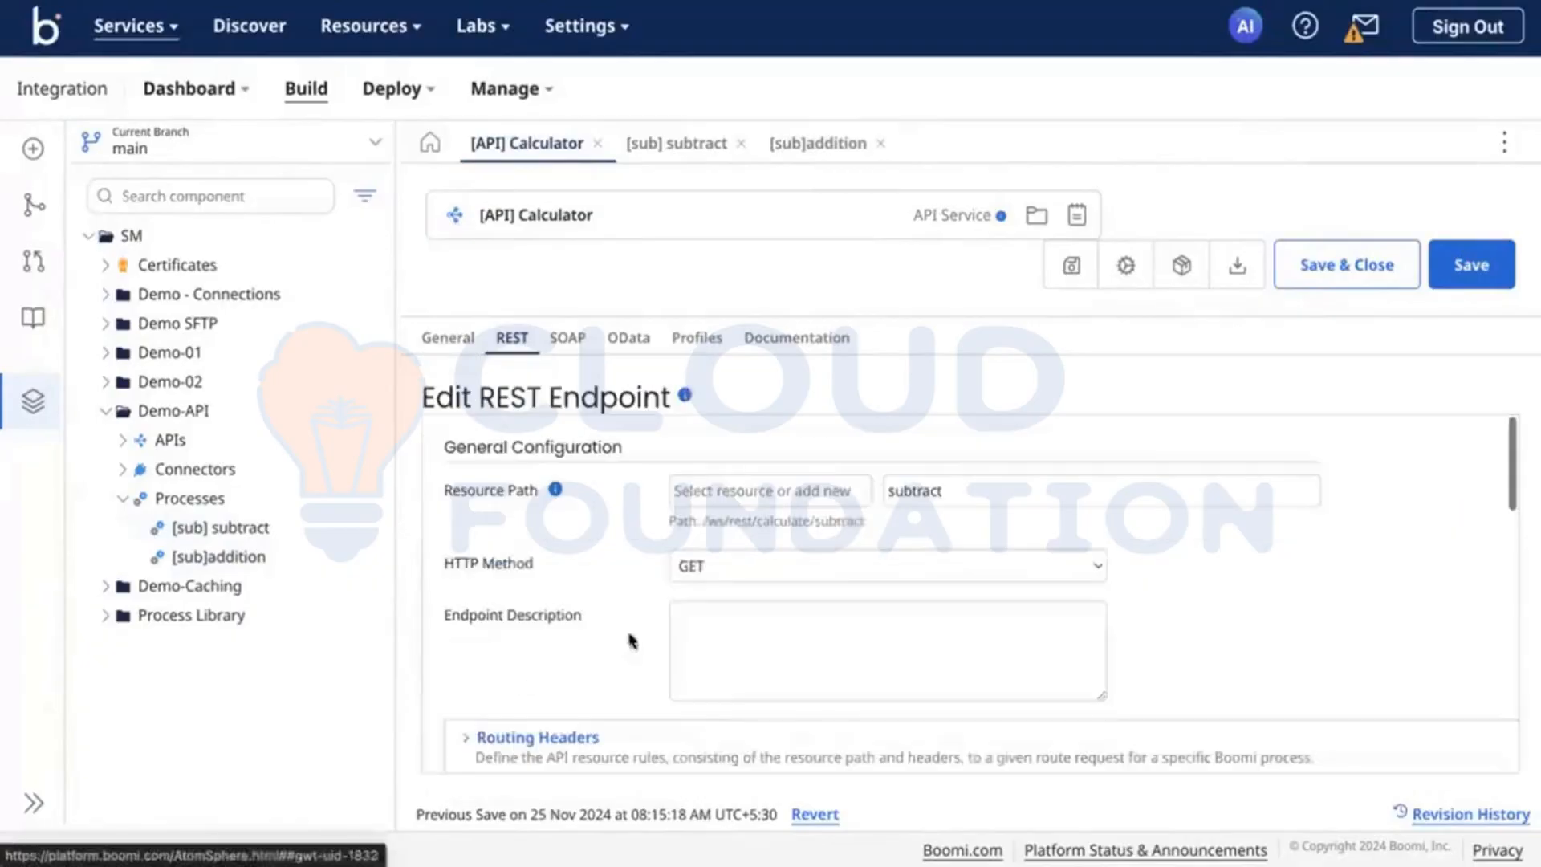
# Step: Try assigning the subtract endpoint to the [sub]addition resource, and clear the resource name again
pyautogui.click(694, 608)
pyautogui.click(731, 496)
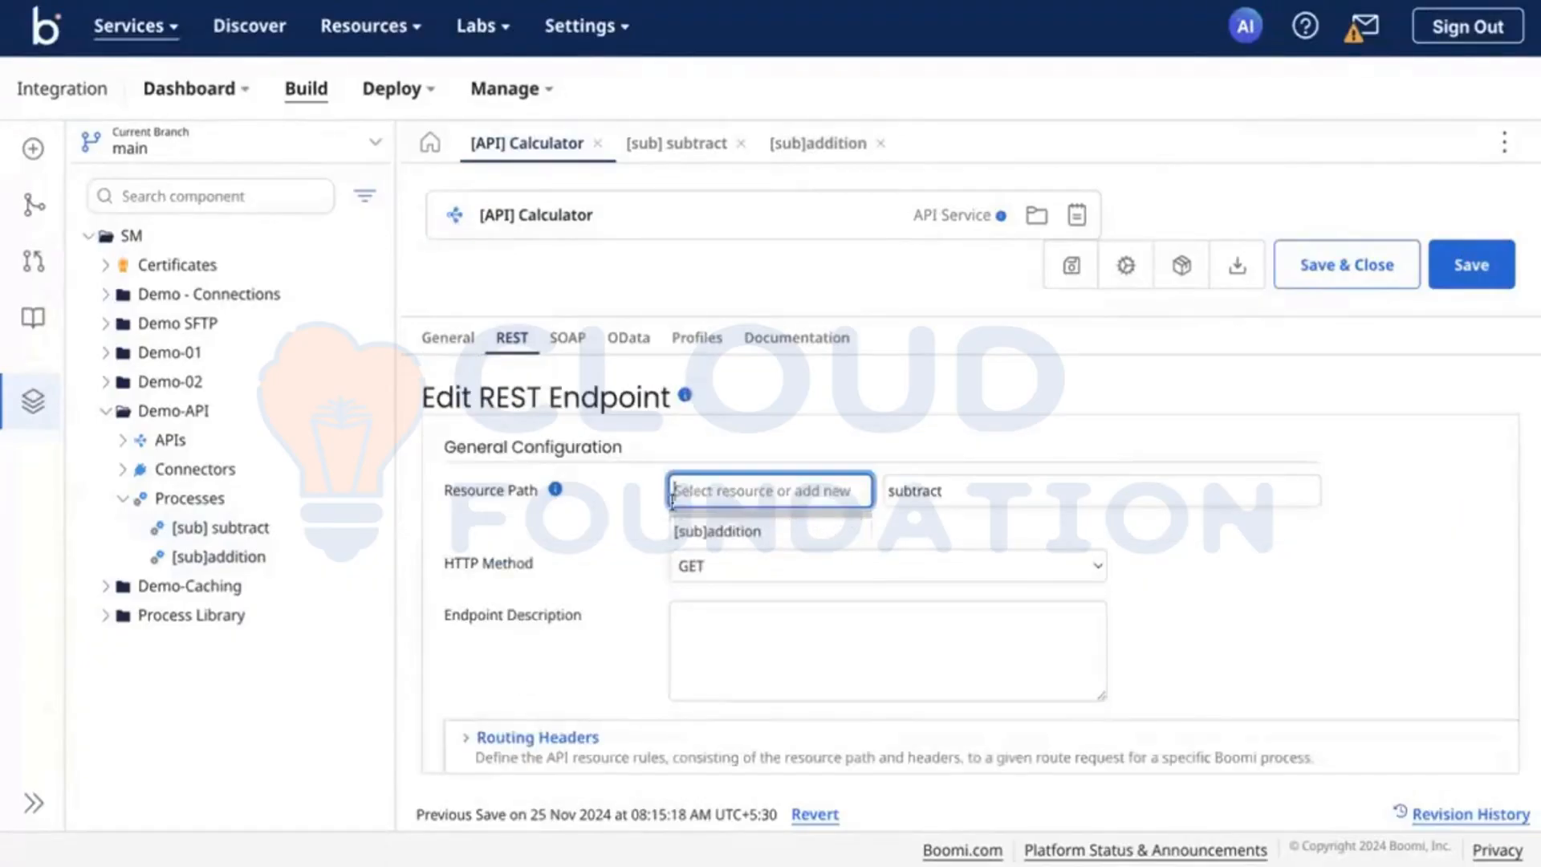
pyautogui.click(704, 530)
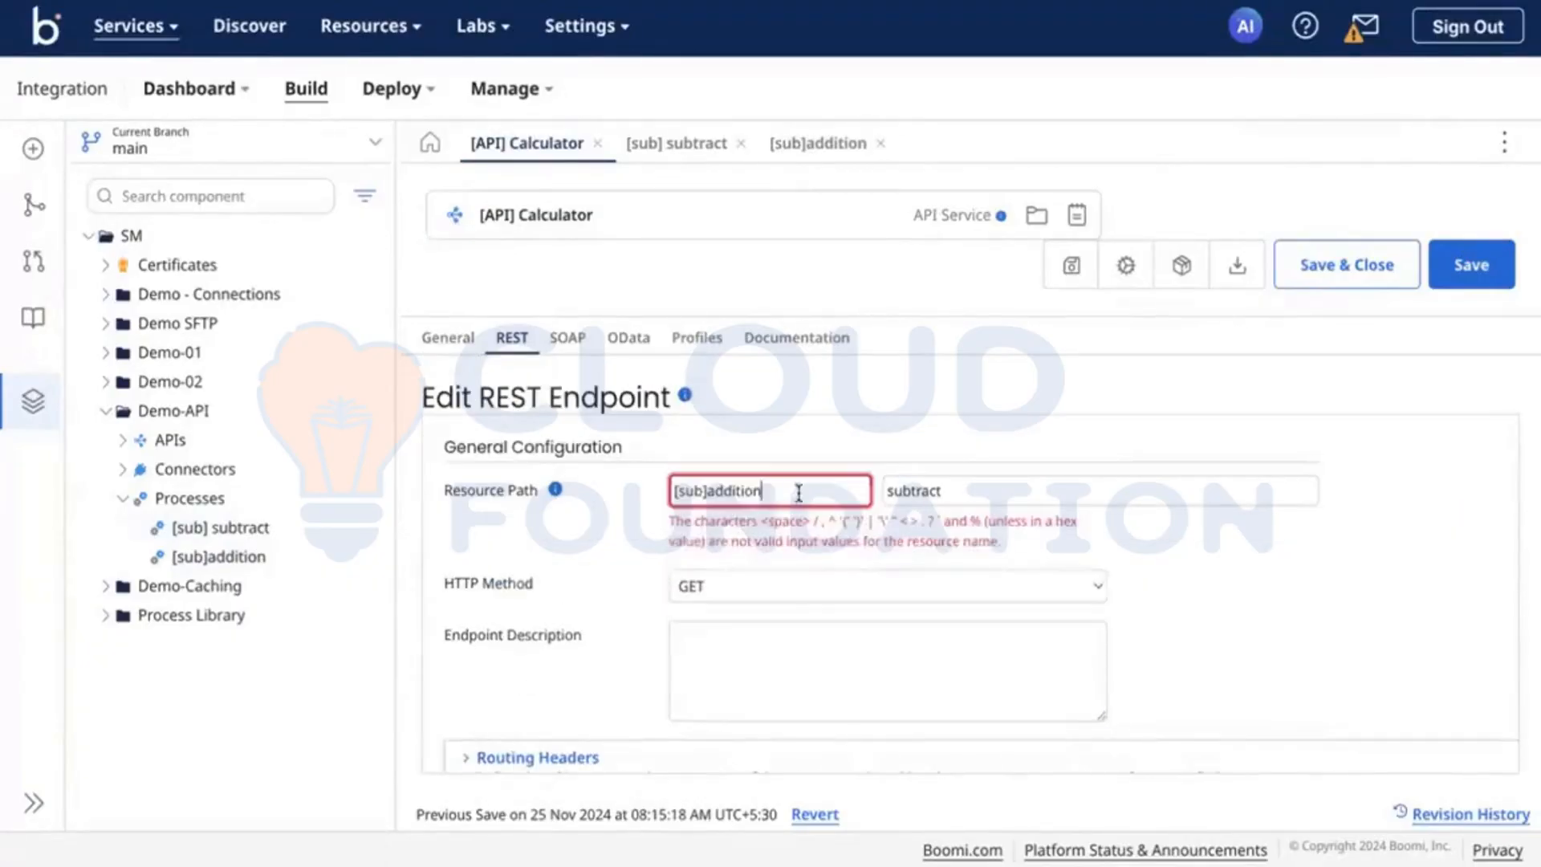
pyautogui.hotkey('ctrl', 'a')
pyautogui.press('BackSpace')
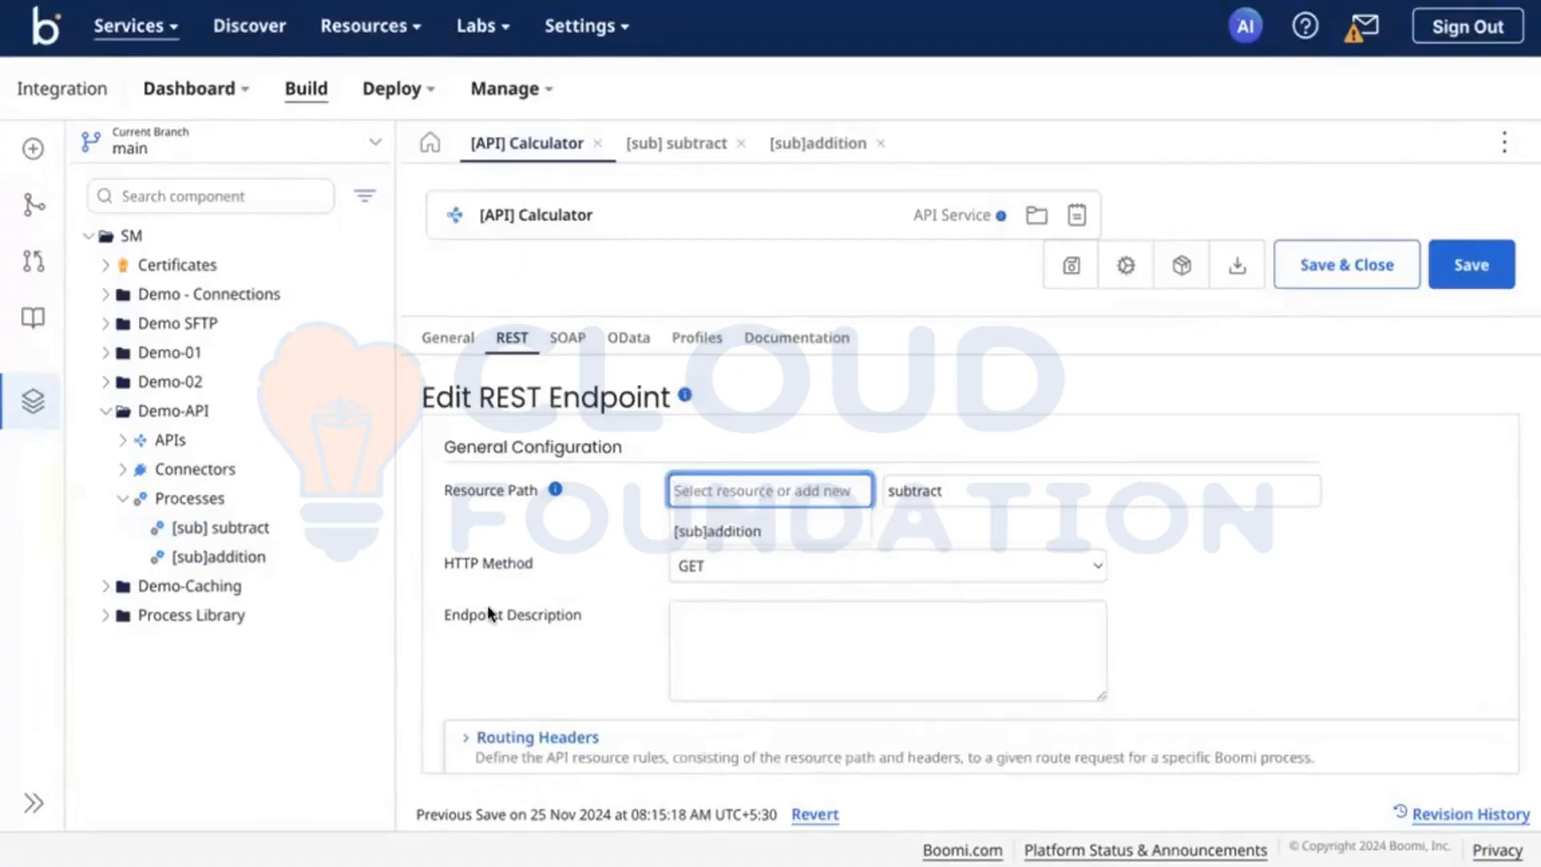
pyautogui.click(488, 605)
# Step: Examine the subtract endpoint's remaining settings, including the additional responses section, and leave editing without applying changes
pyautogui.scroll(-2, 556, 532)
pyautogui.scroll(-10, 556, 532)
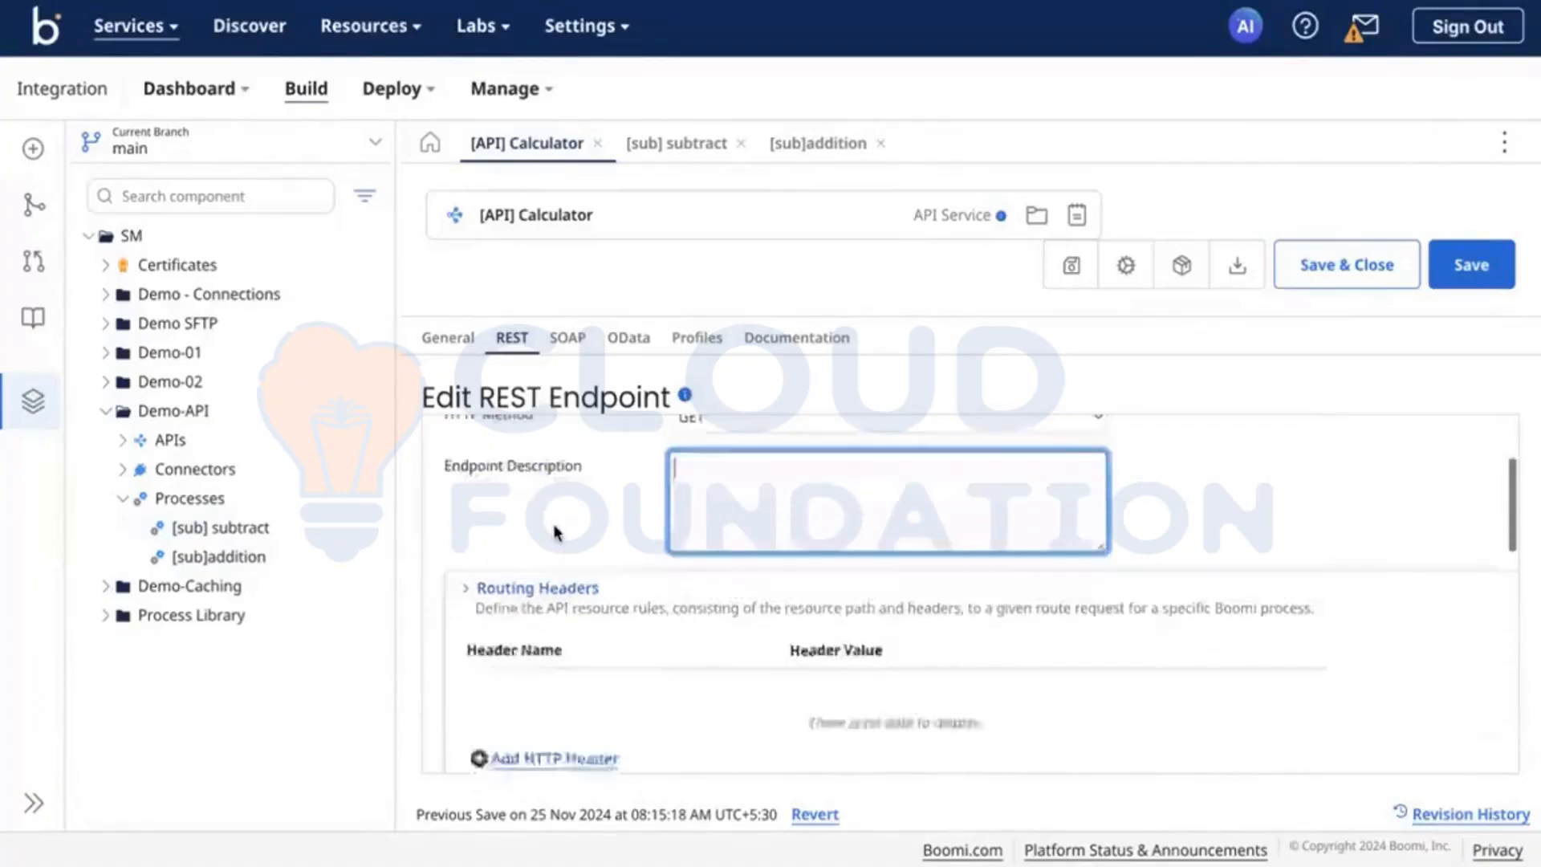
pyautogui.scroll(-4, 556, 533)
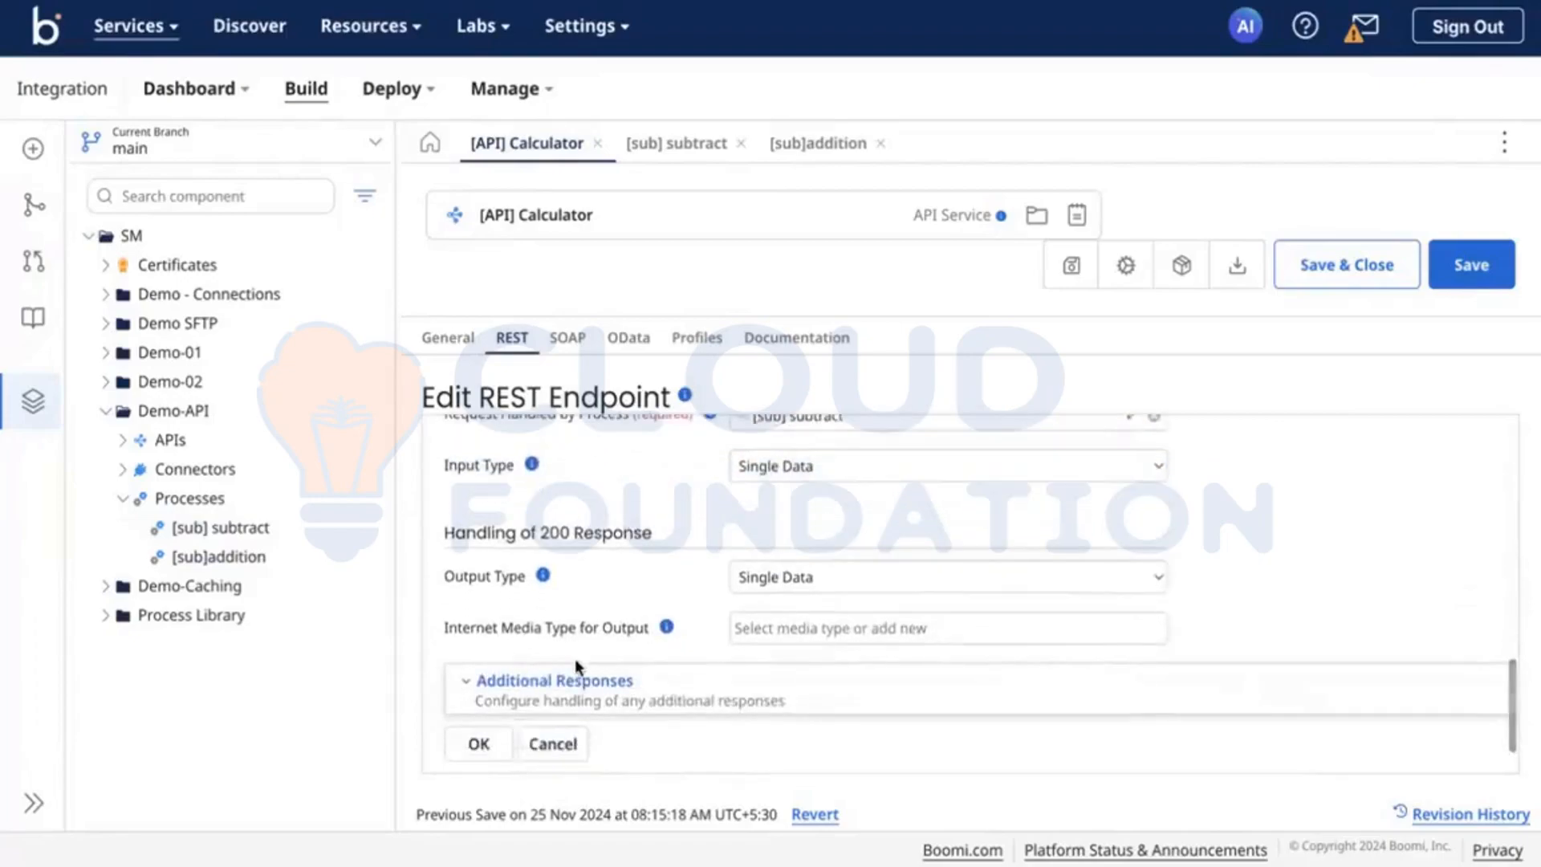
pyautogui.click(552, 681)
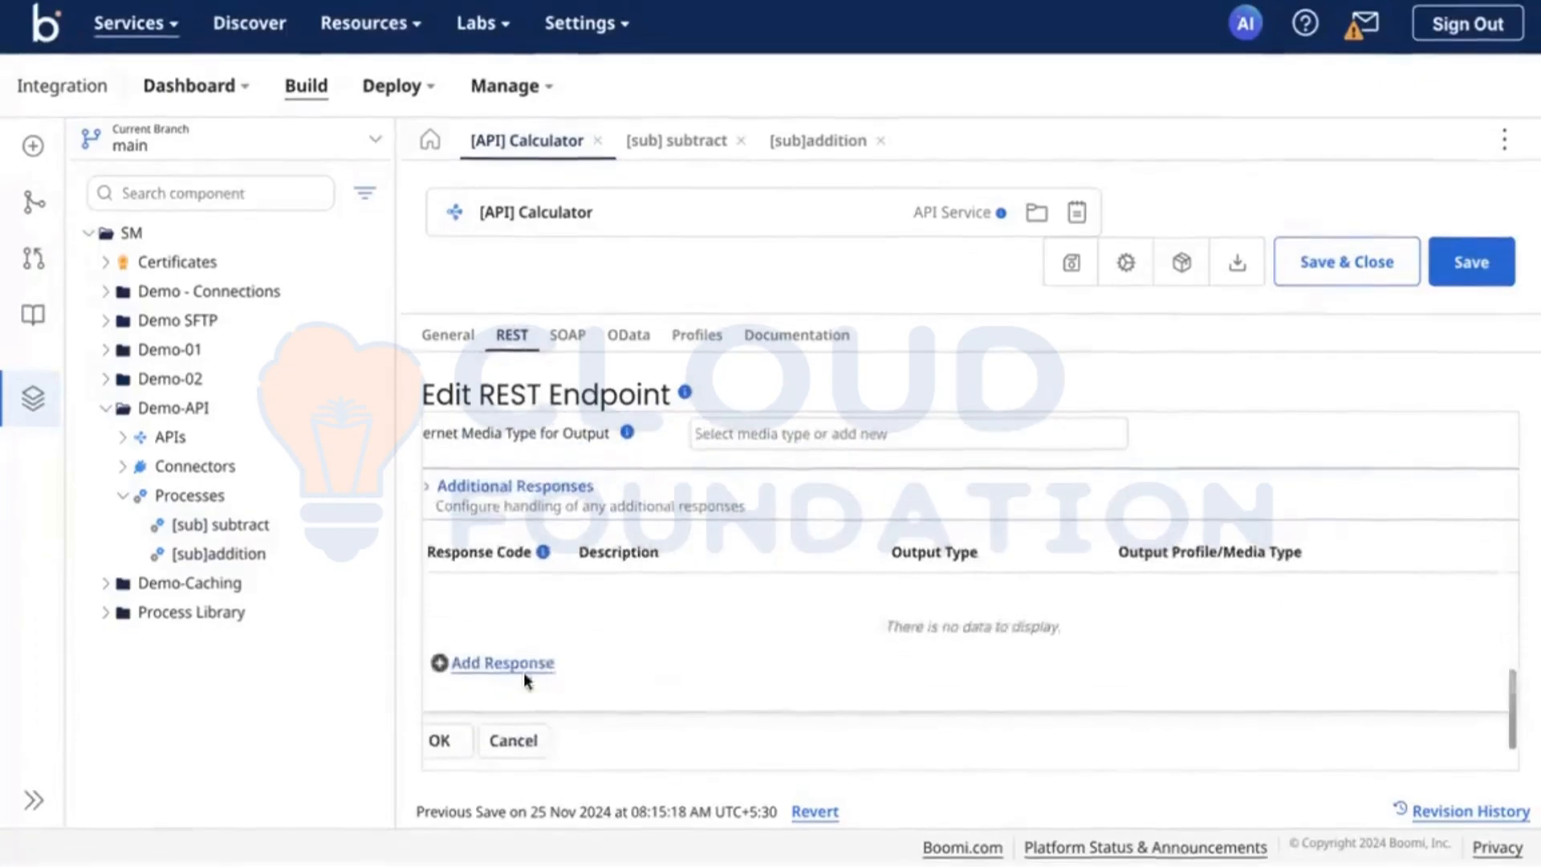
pyautogui.click(501, 740)
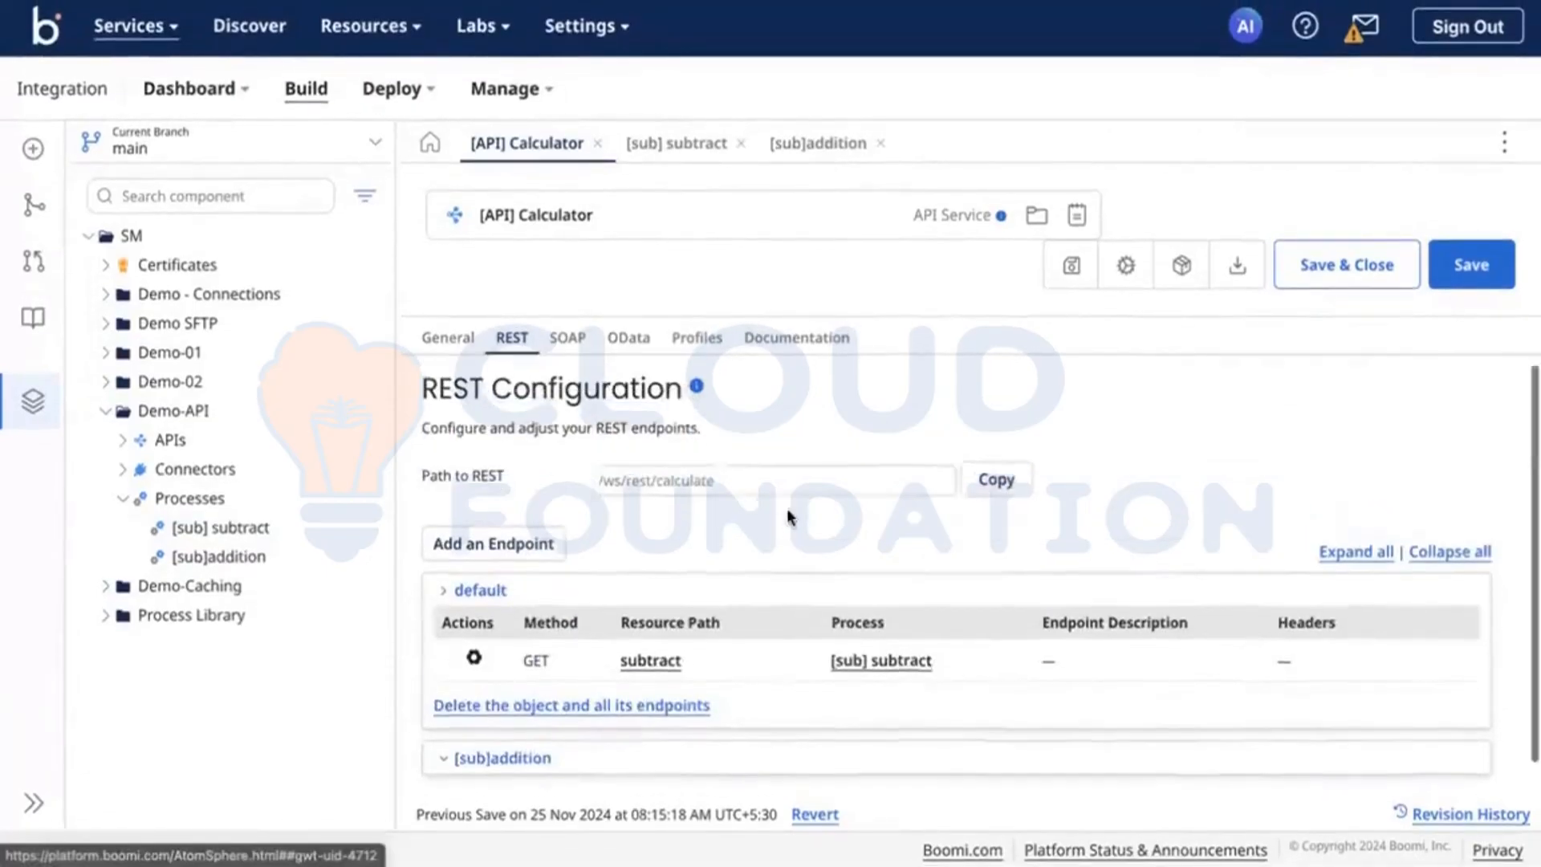
# Step: Review the API component's profiles, documentation and general settings, and save the component
pyautogui.click(726, 341)
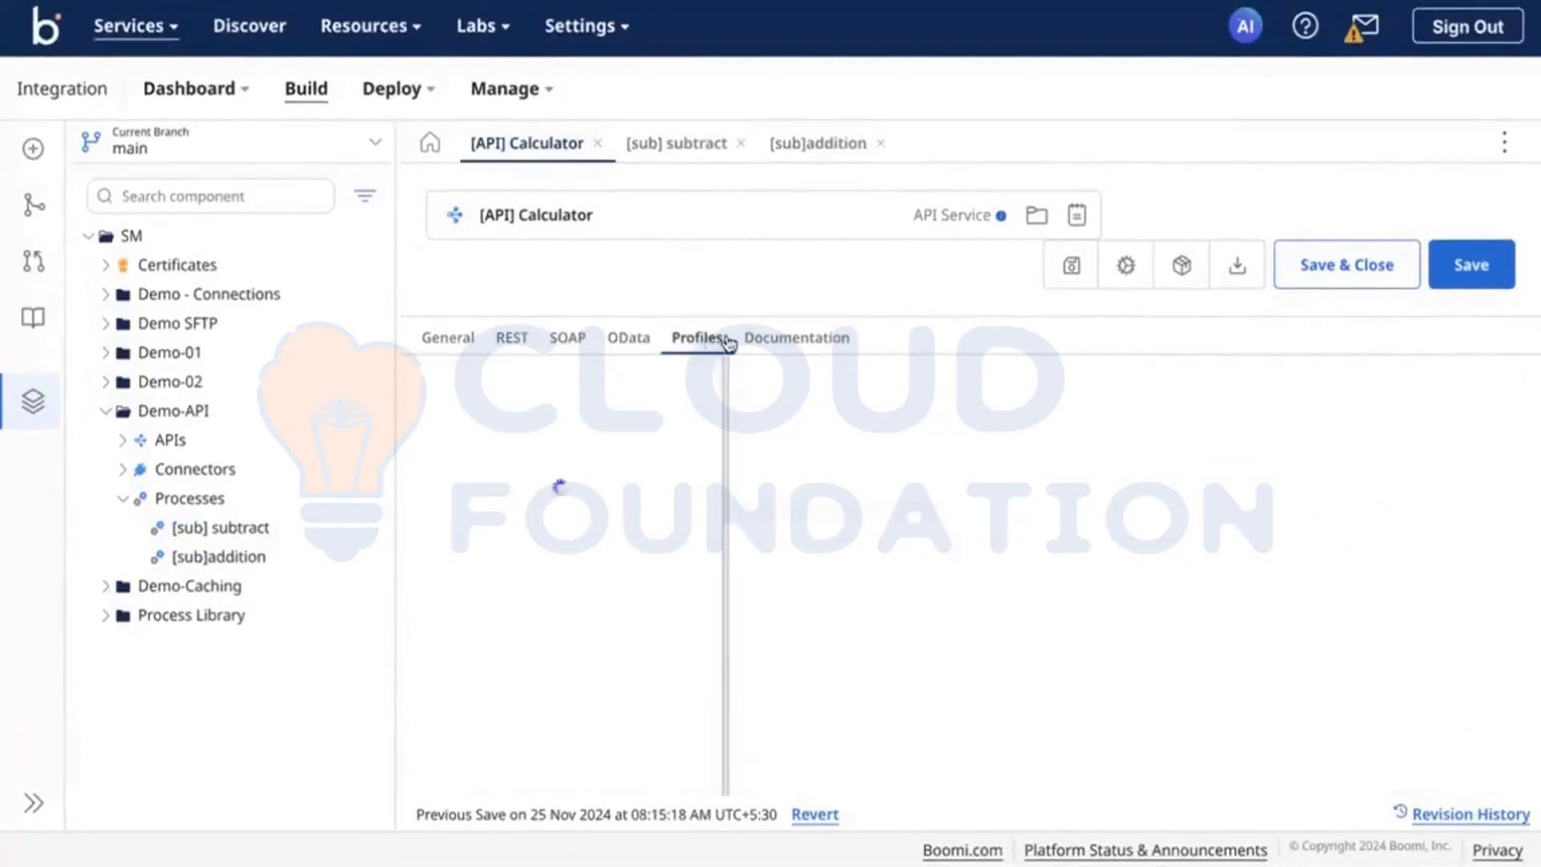
pyautogui.click(827, 335)
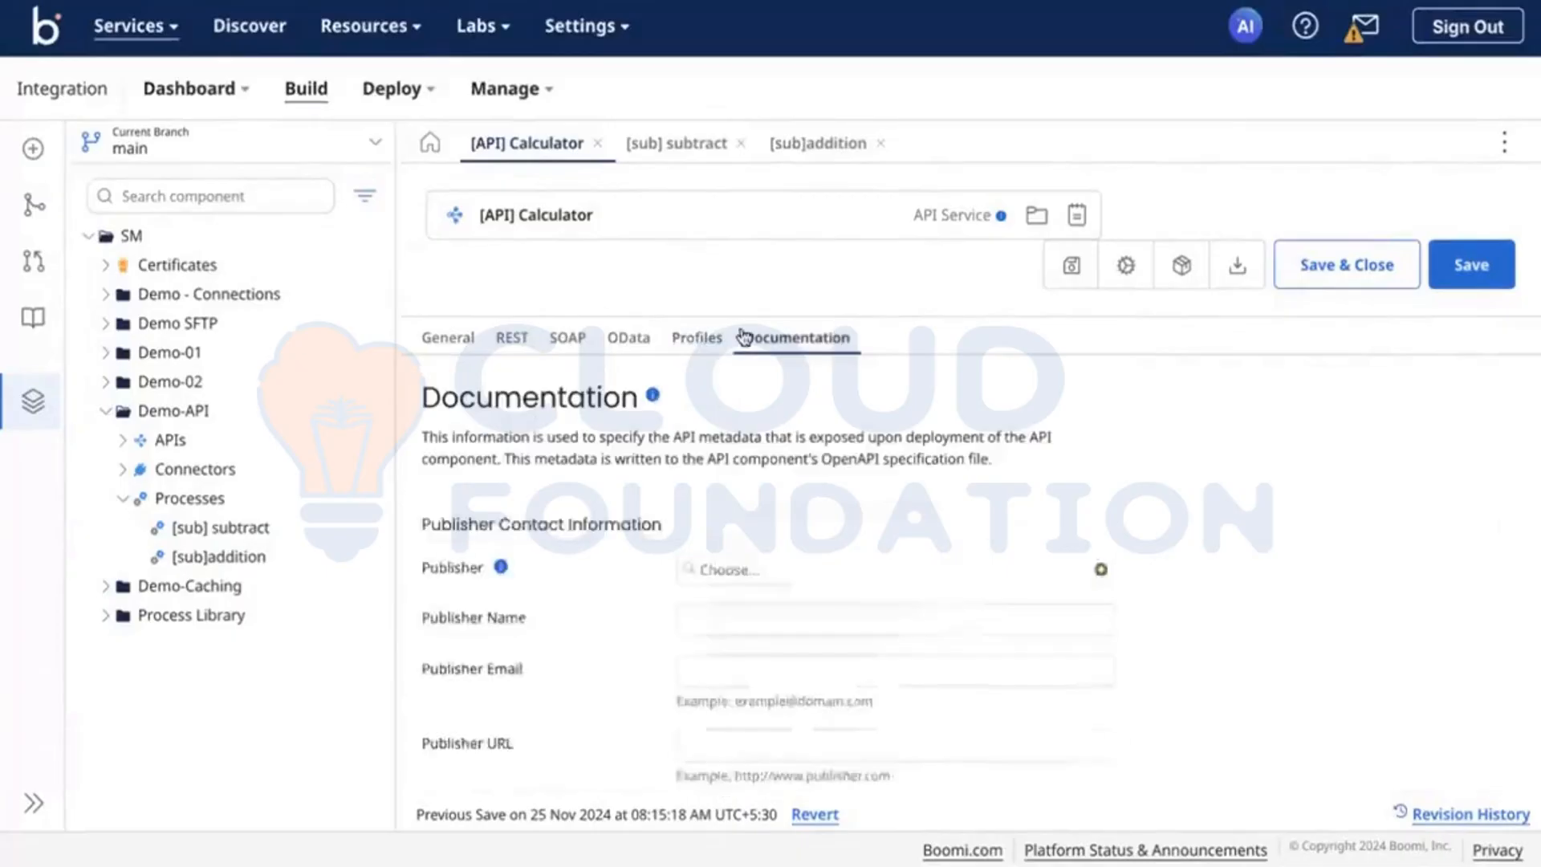
pyautogui.click(464, 340)
pyautogui.scroll(-4, 578, 408)
pyautogui.scroll(-2, 578, 414)
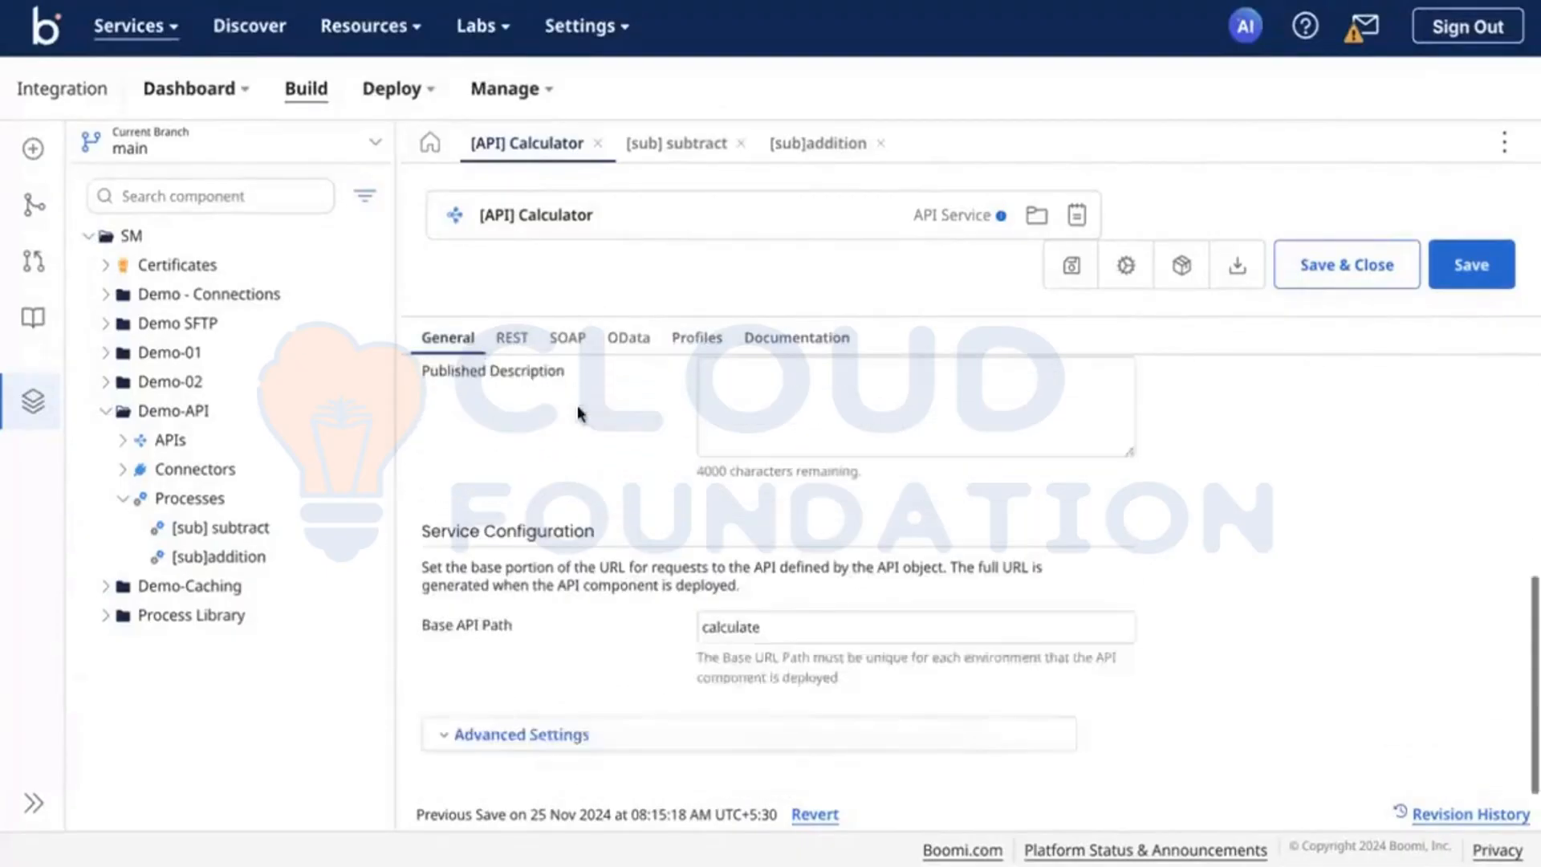
pyautogui.click(1472, 273)
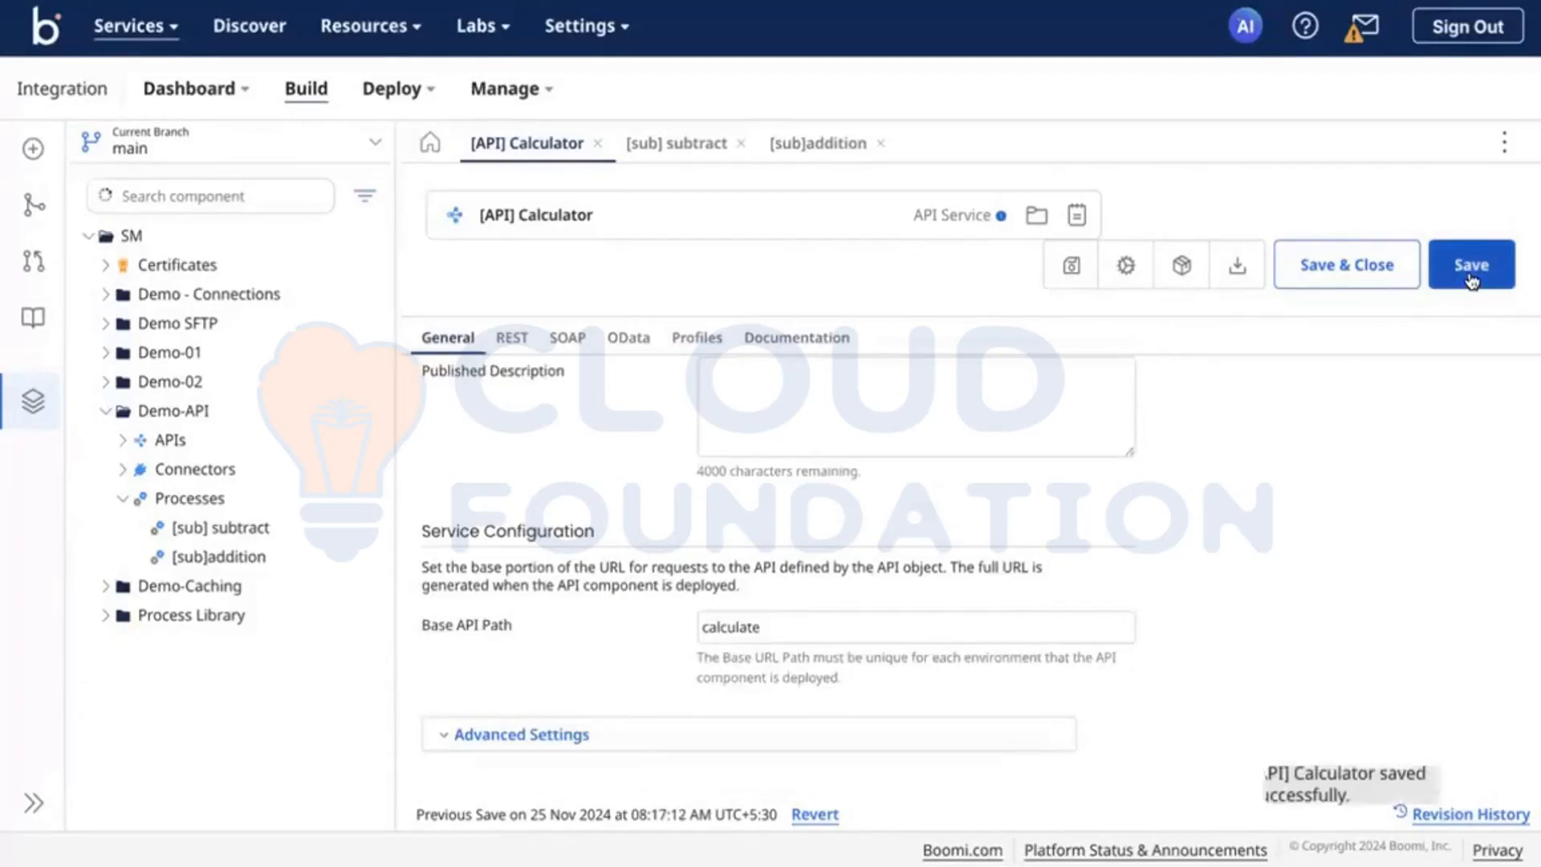
# Step: Examine the API documentation's publisher contact information, publisher component choices and license metadata fields
pyautogui.click(824, 344)
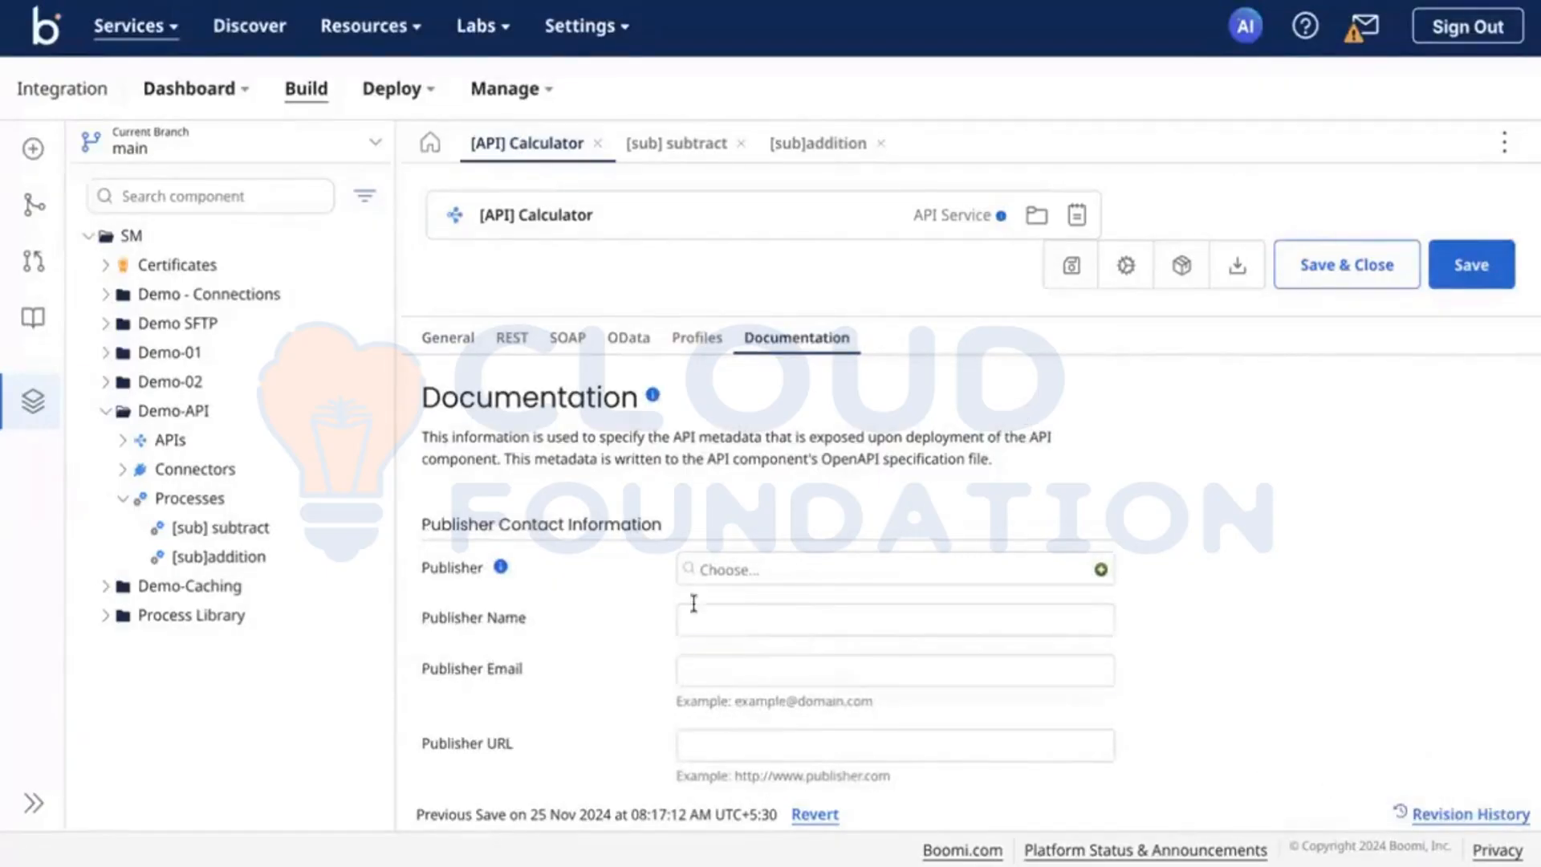
pyautogui.click(725, 579)
pyautogui.click(727, 587)
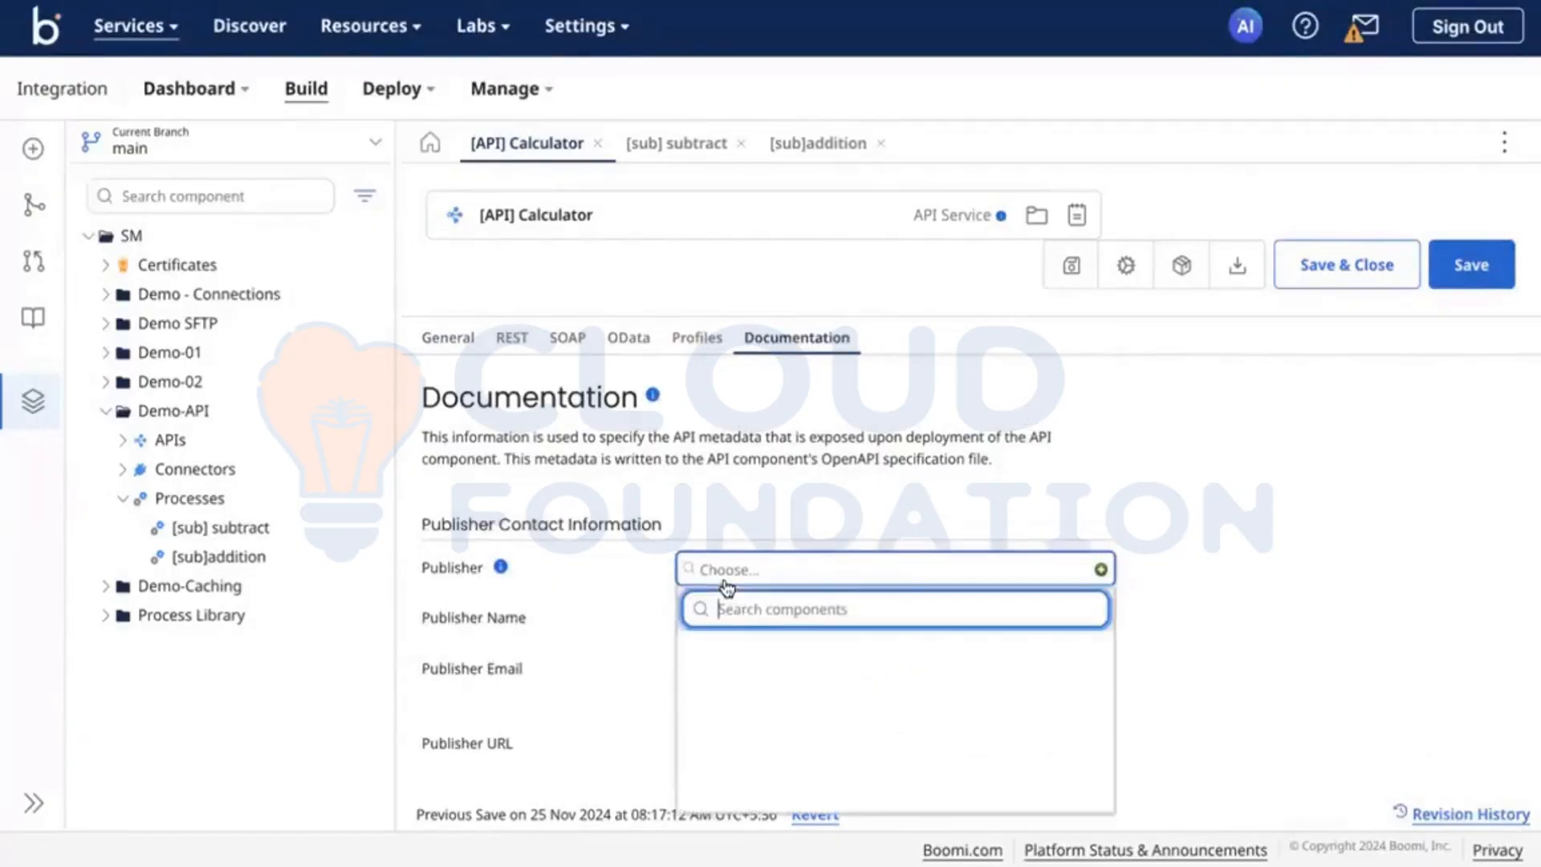
pyautogui.click(799, 536)
pyautogui.scroll(-2, 799, 534)
pyautogui.scroll(-3, 798, 527)
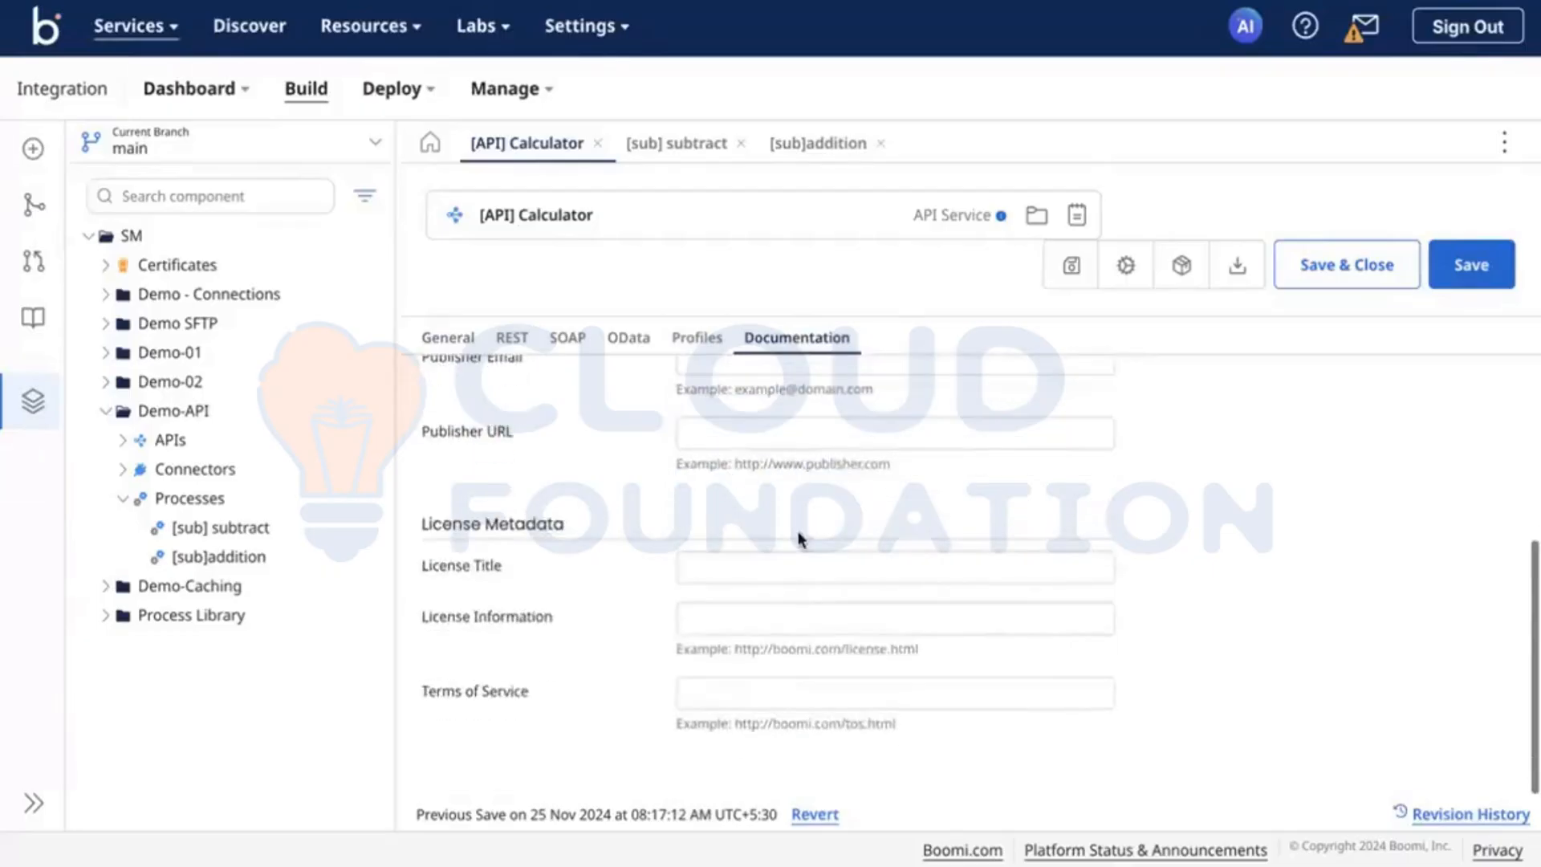
# Step: Review the [sub]addition process's start step and its linked web services operation, and accept the start step's settings
pyautogui.scroll(4, 797, 531)
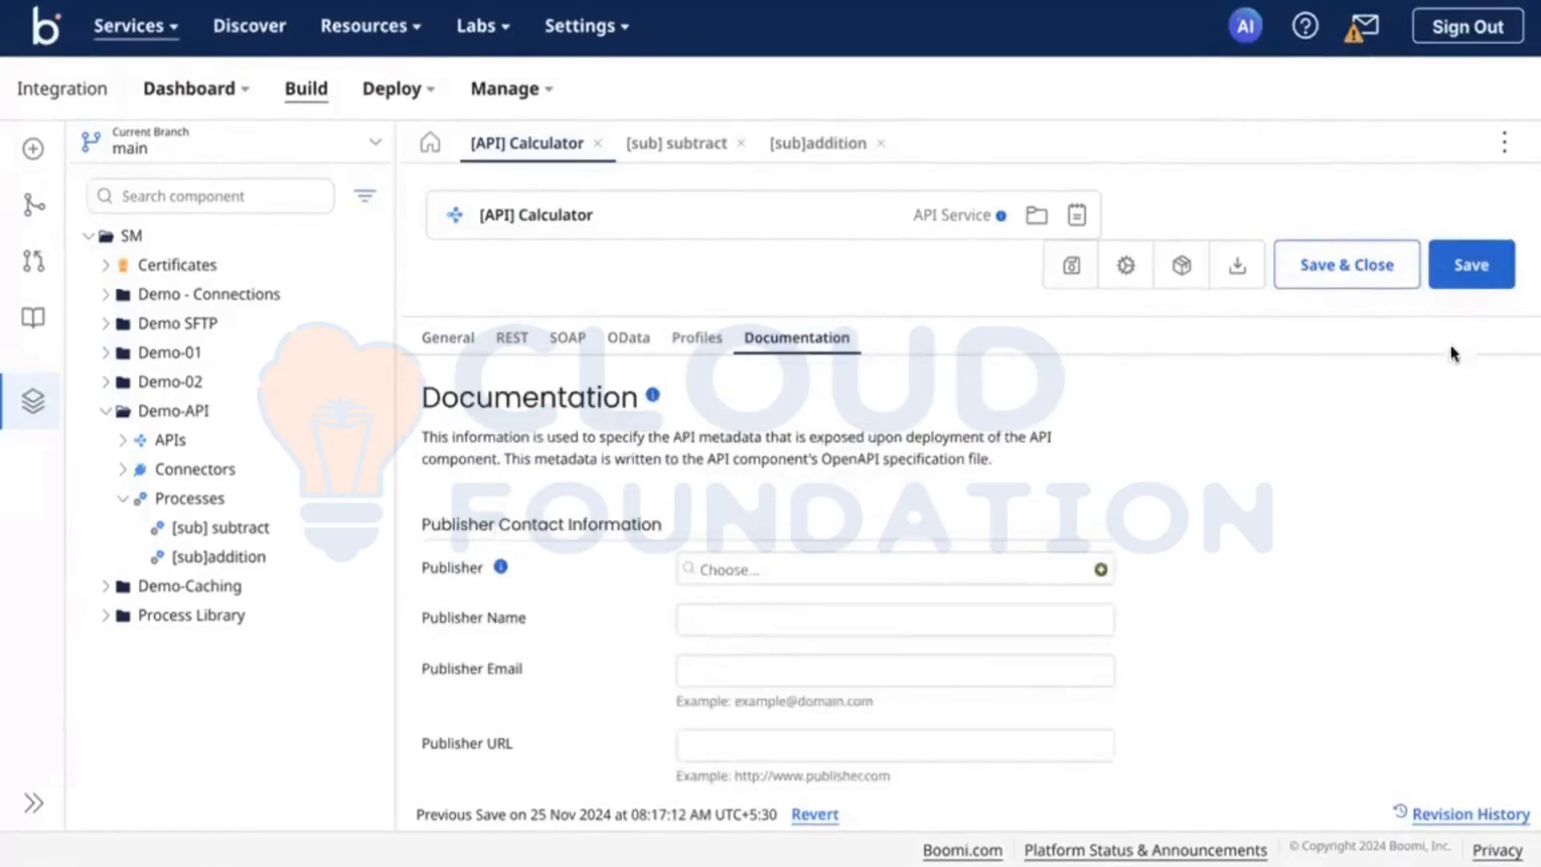
pyautogui.click(835, 150)
pyautogui.click(601, 403)
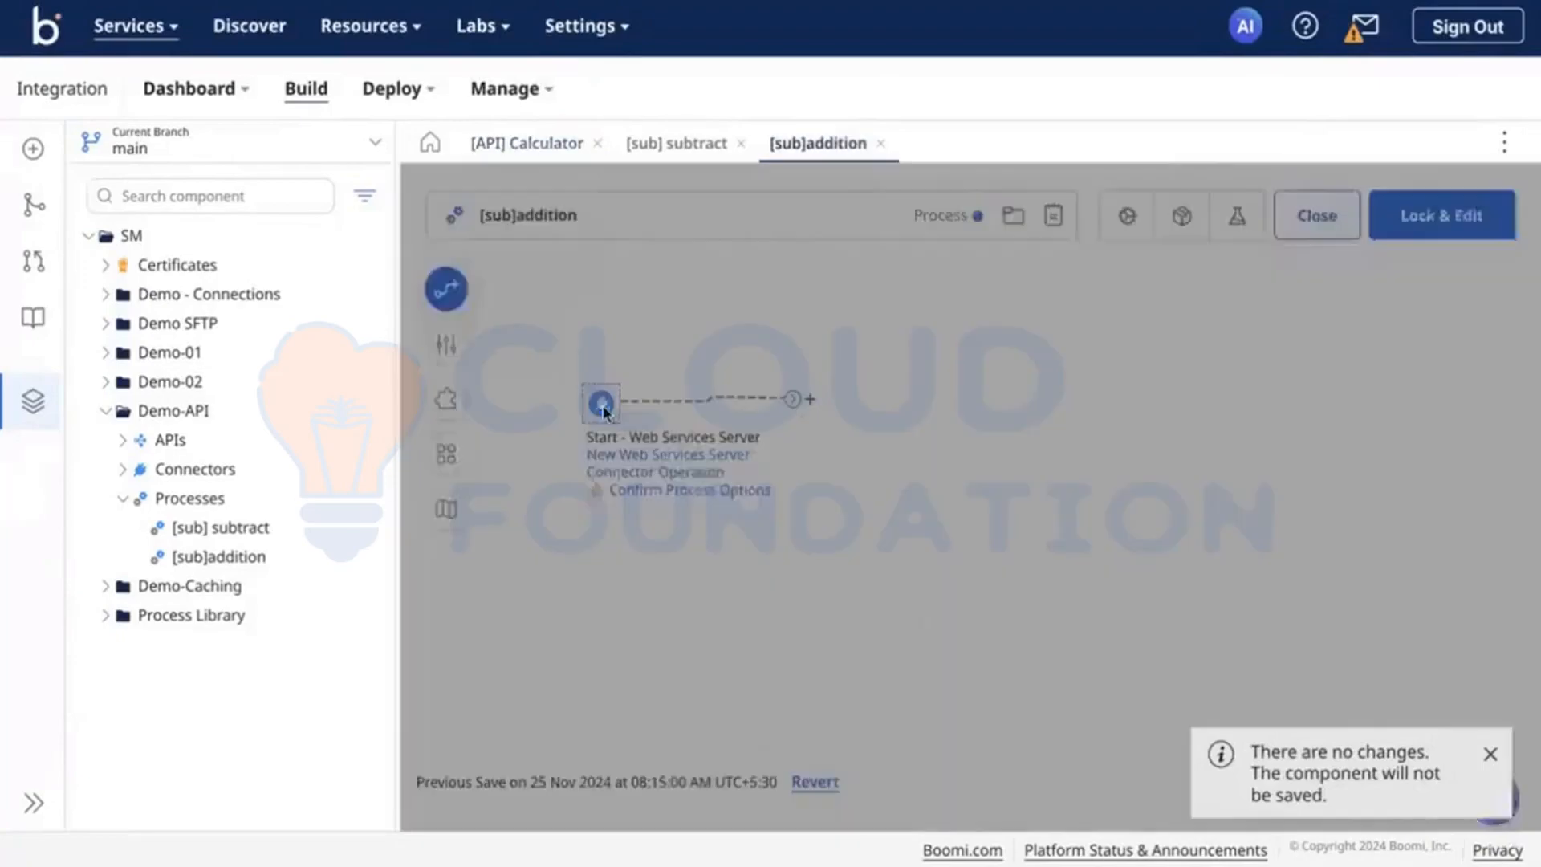
pyautogui.click(1131, 503)
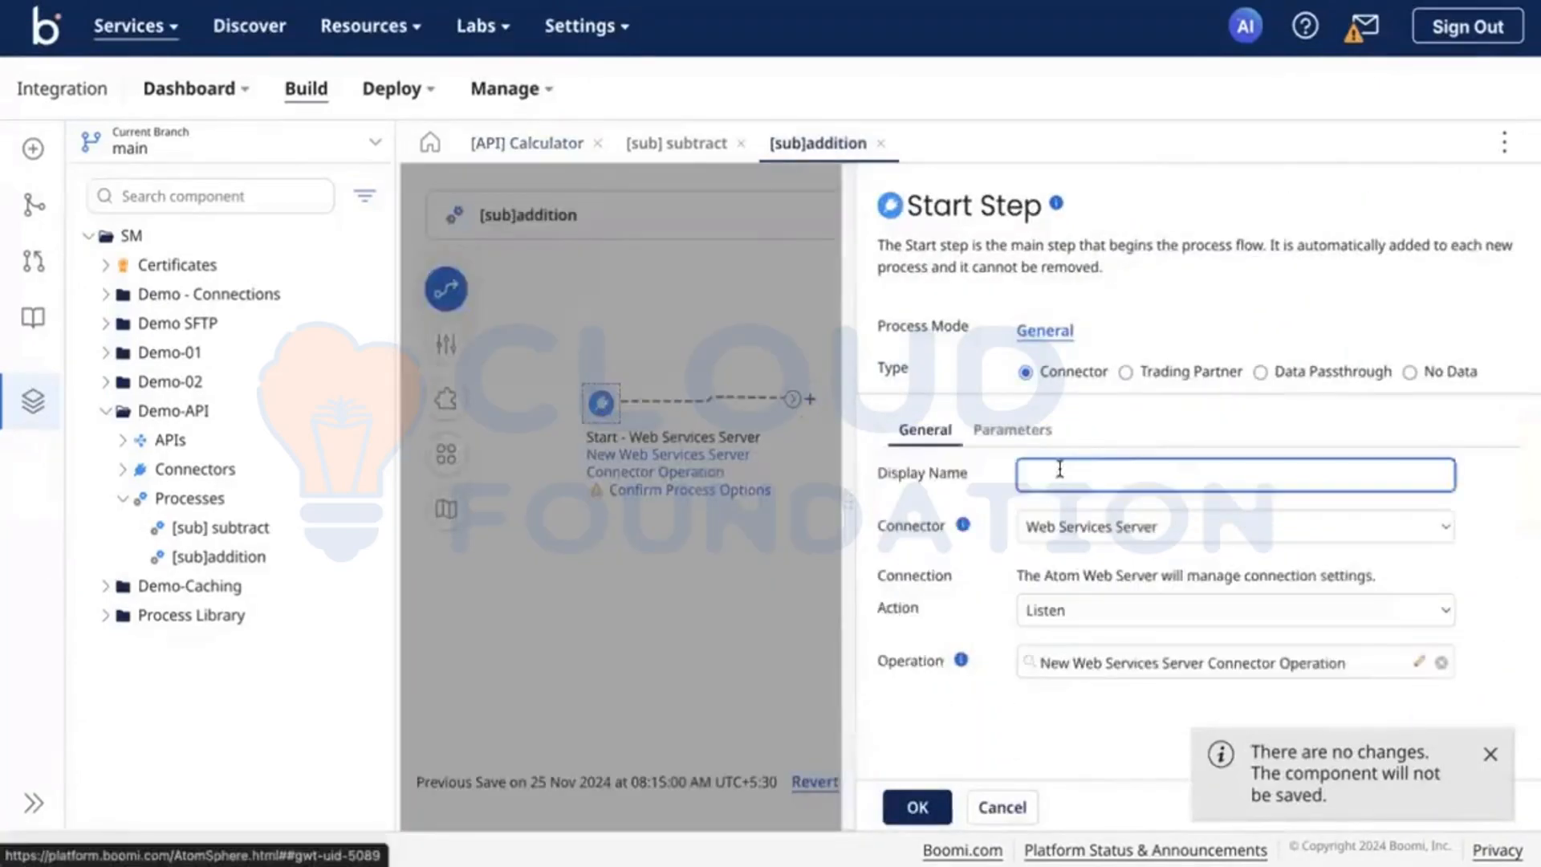
pyautogui.scroll(-2, 1067, 466)
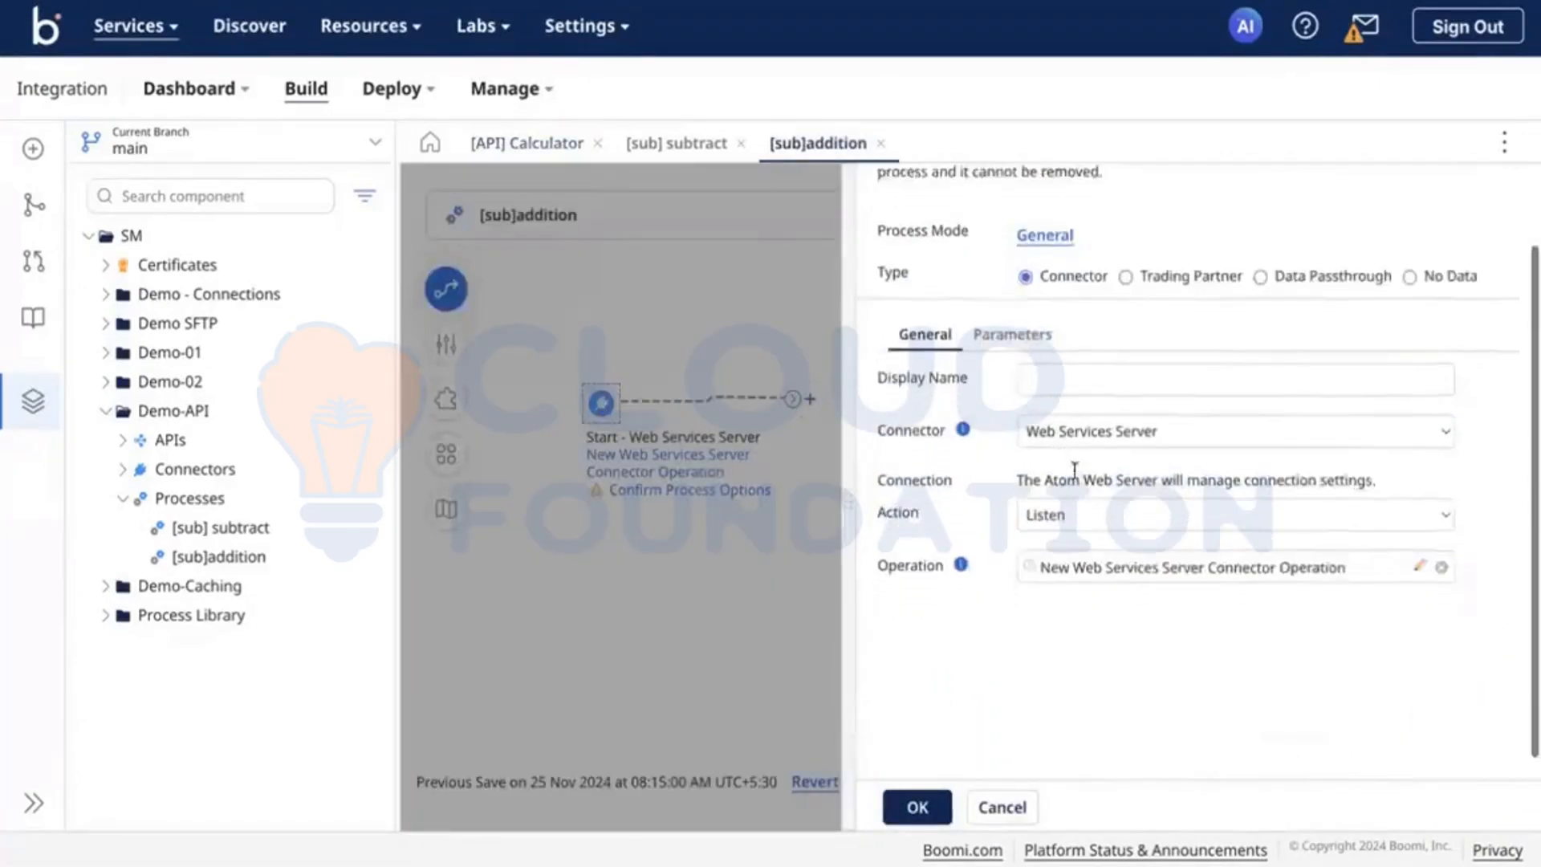
pyautogui.click(1417, 552)
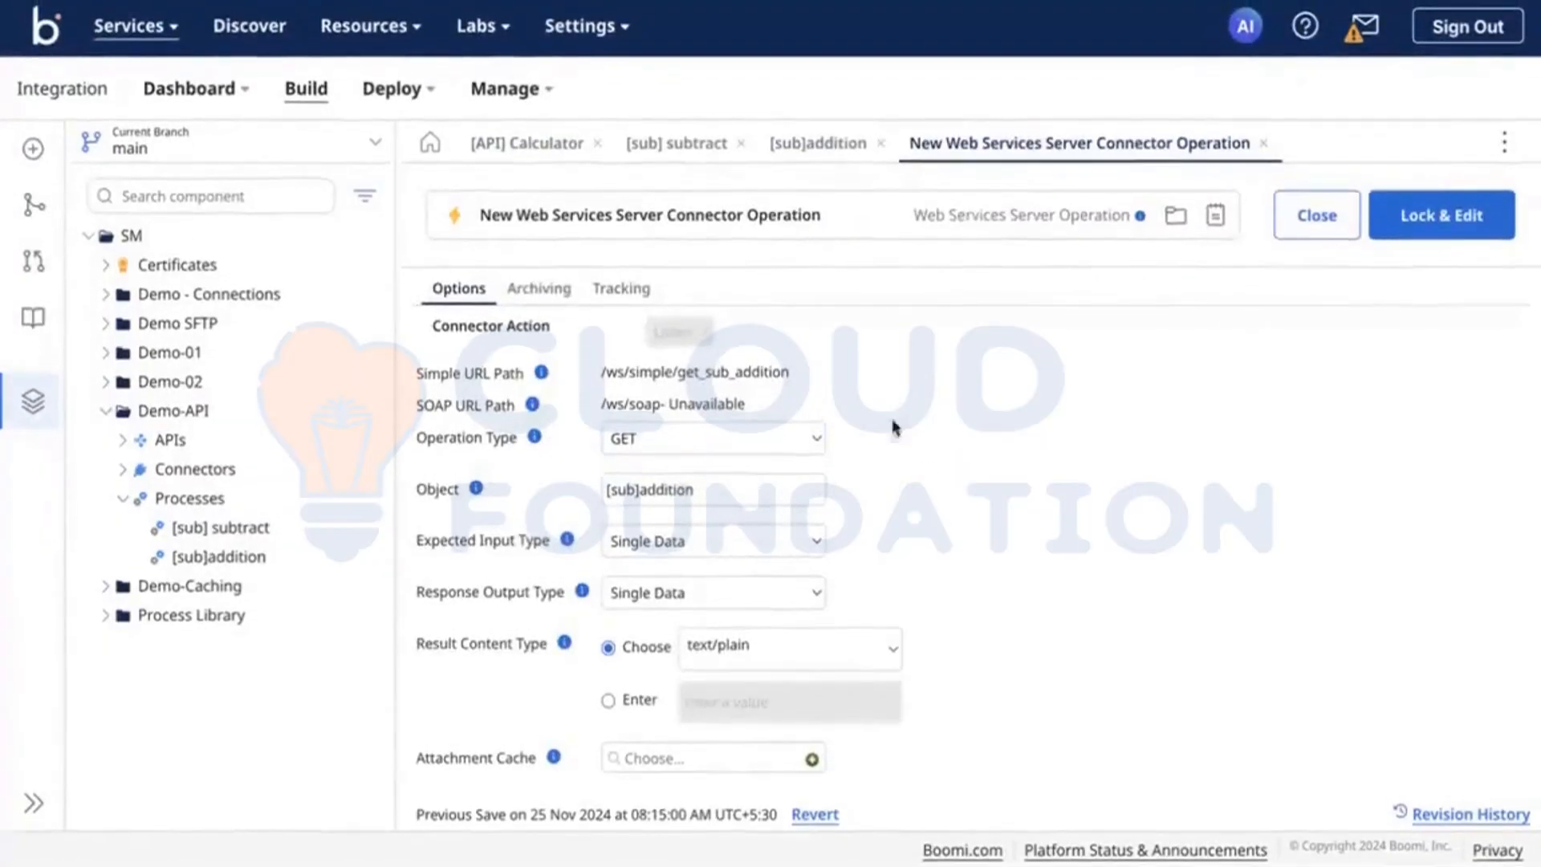
pyautogui.click(807, 148)
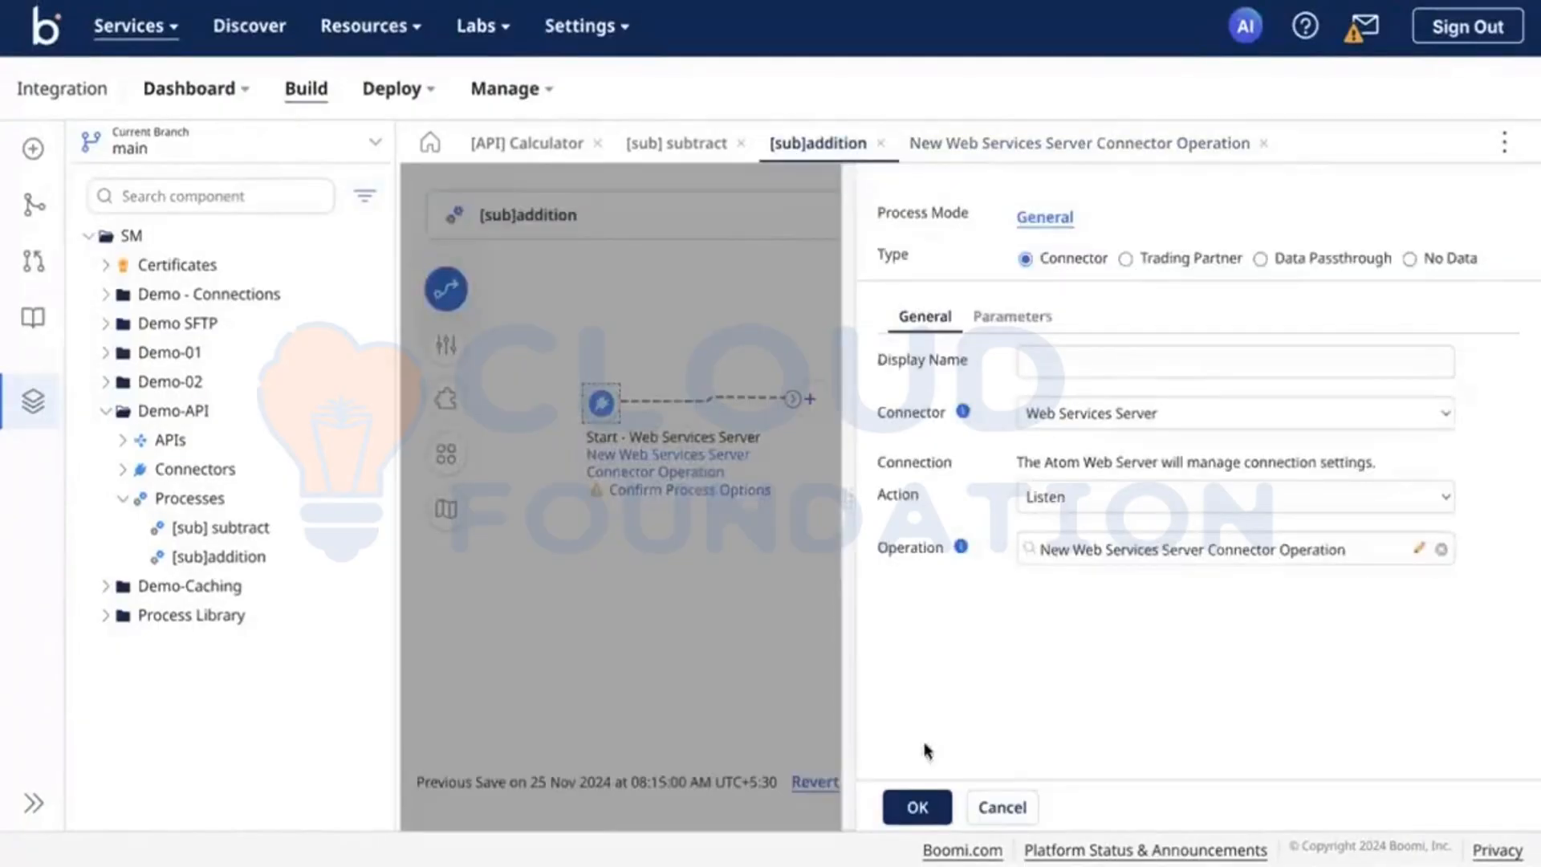
pyautogui.click(915, 807)
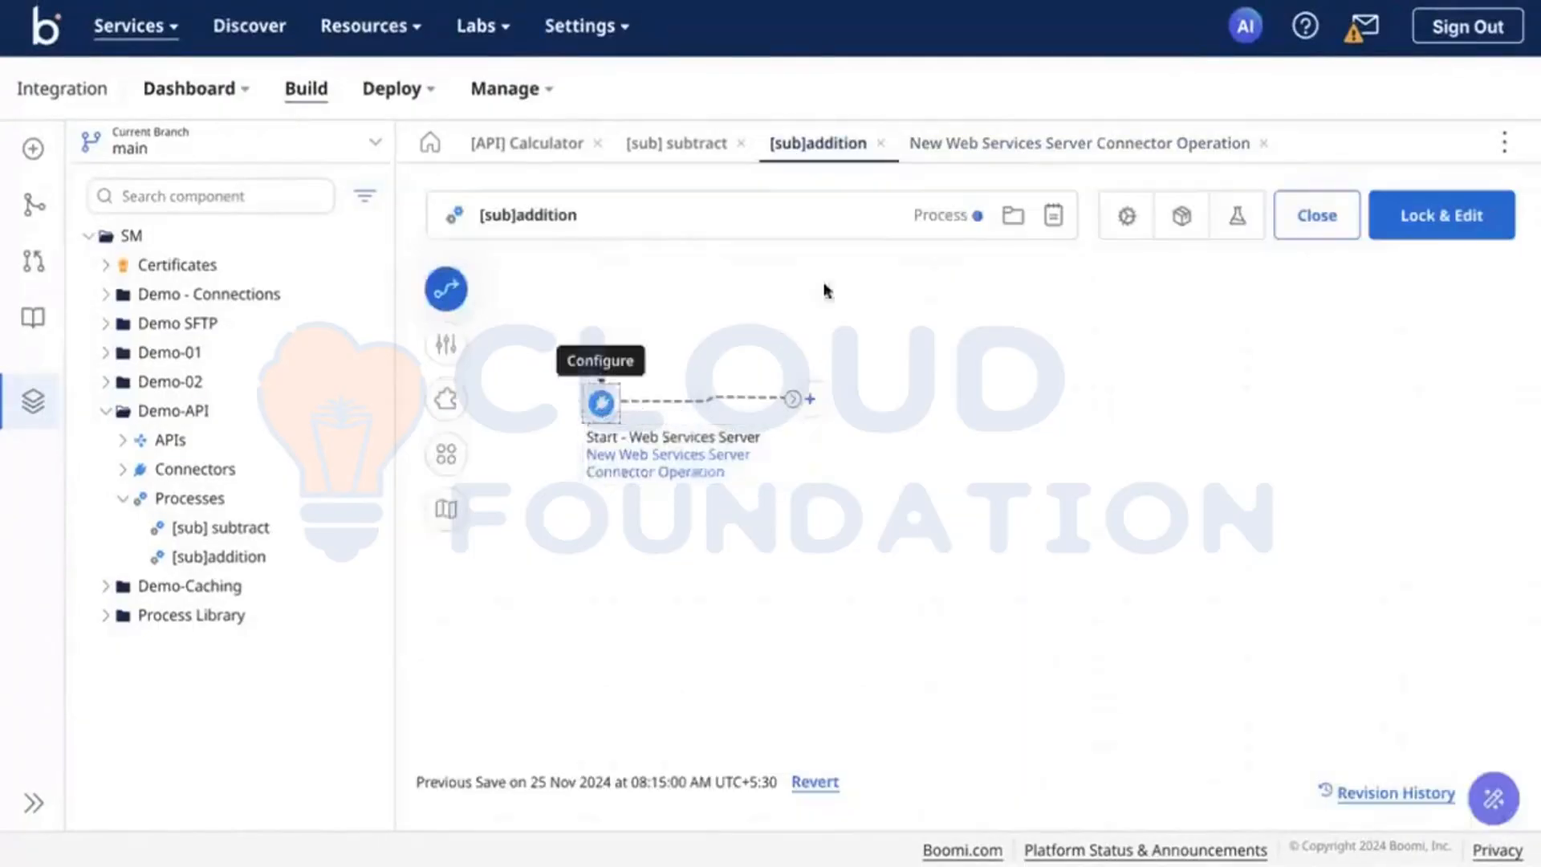
# Step: Reopen the [sub]addition start step and examine its action and the operation types offered by its linked operation
pyautogui.click(604, 401)
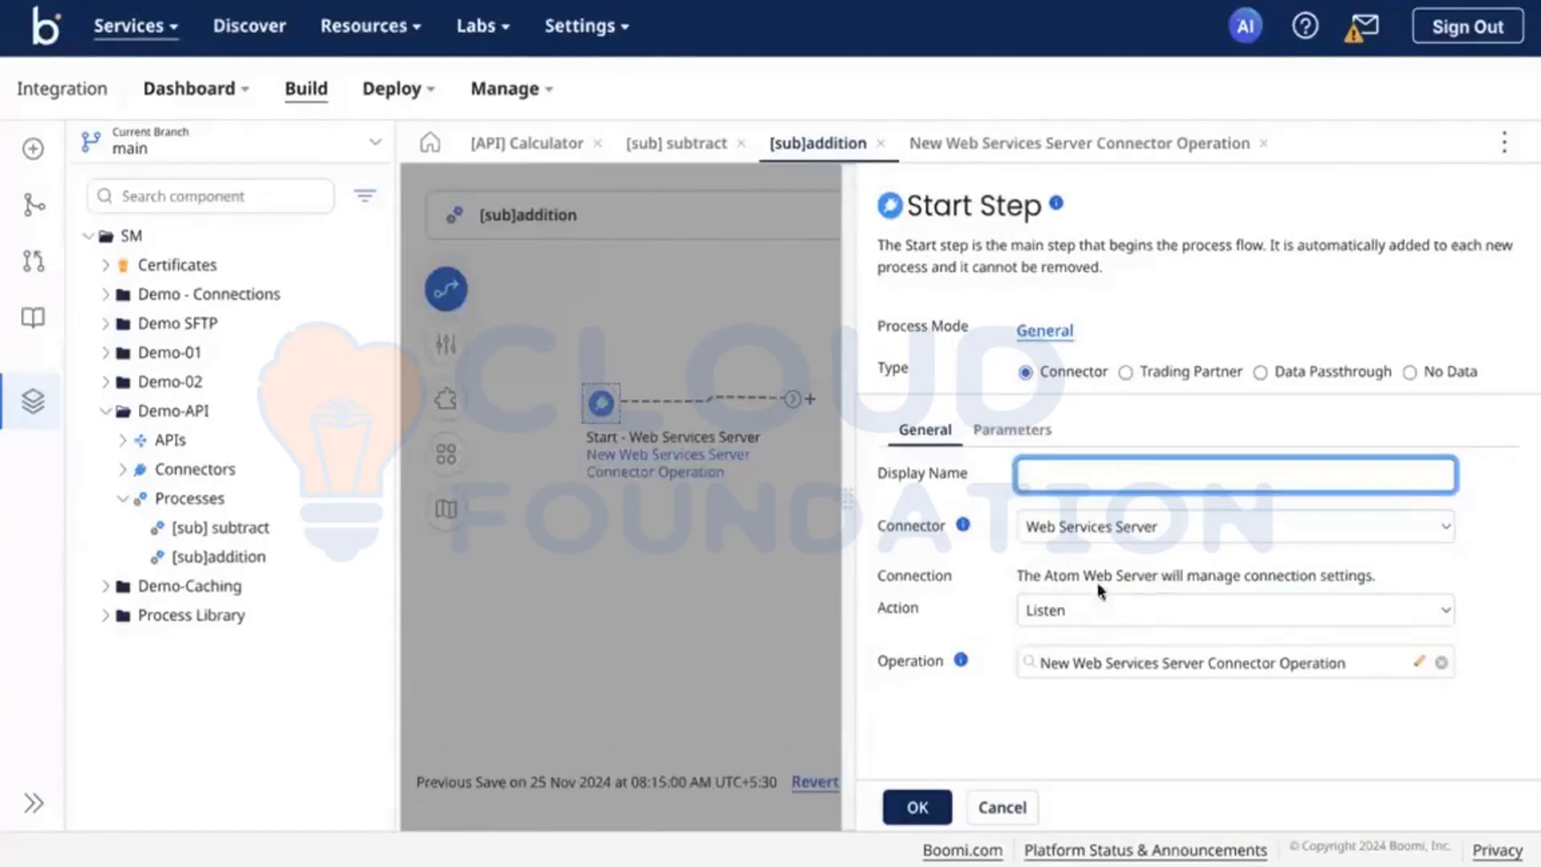
pyautogui.click(1144, 608)
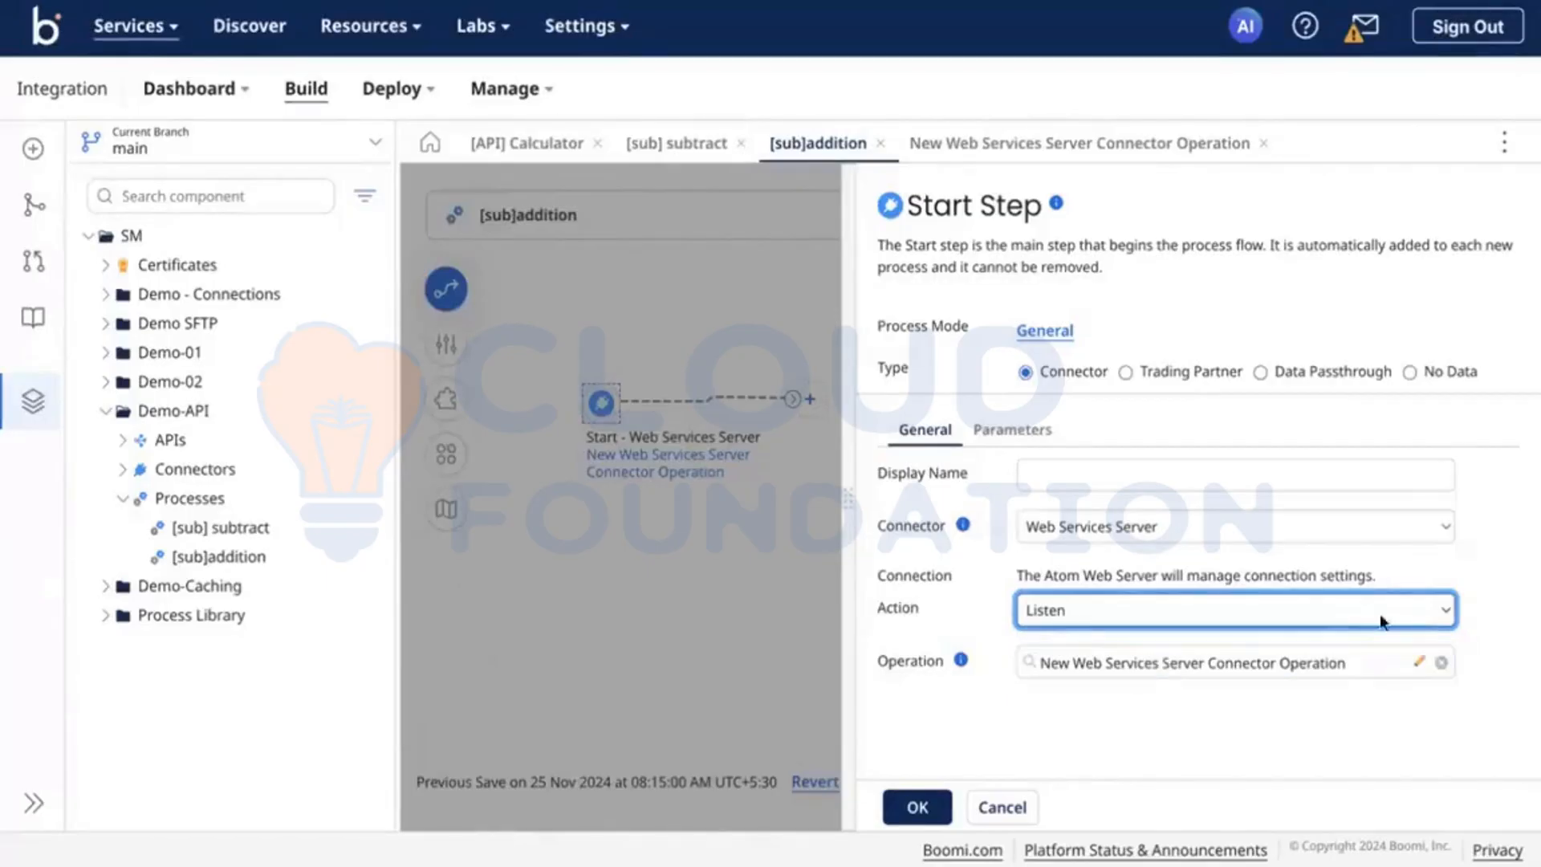
pyautogui.click(1418, 661)
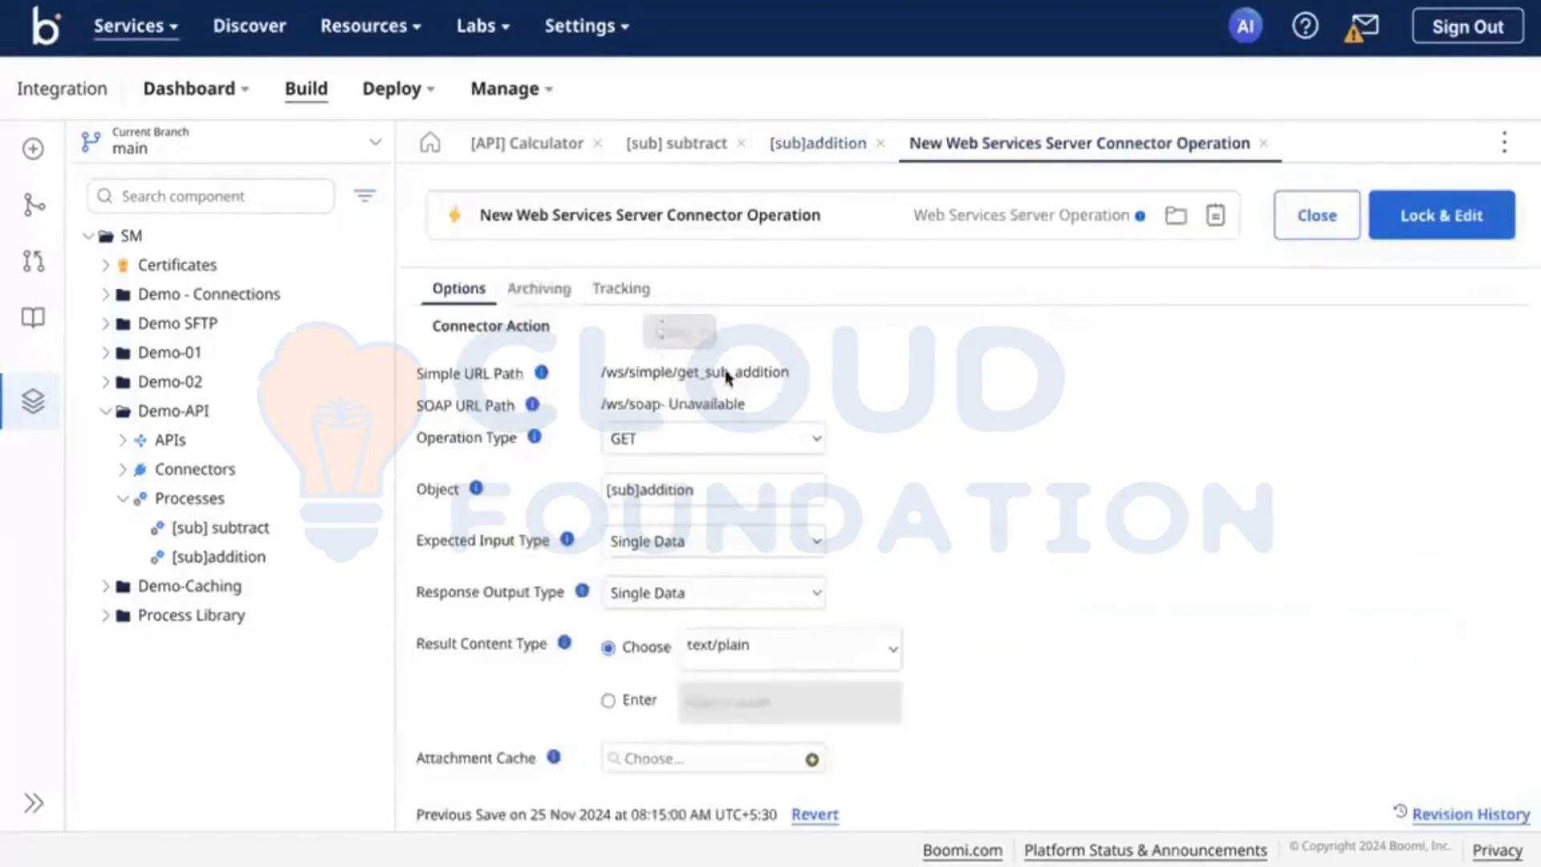
pyautogui.click(720, 437)
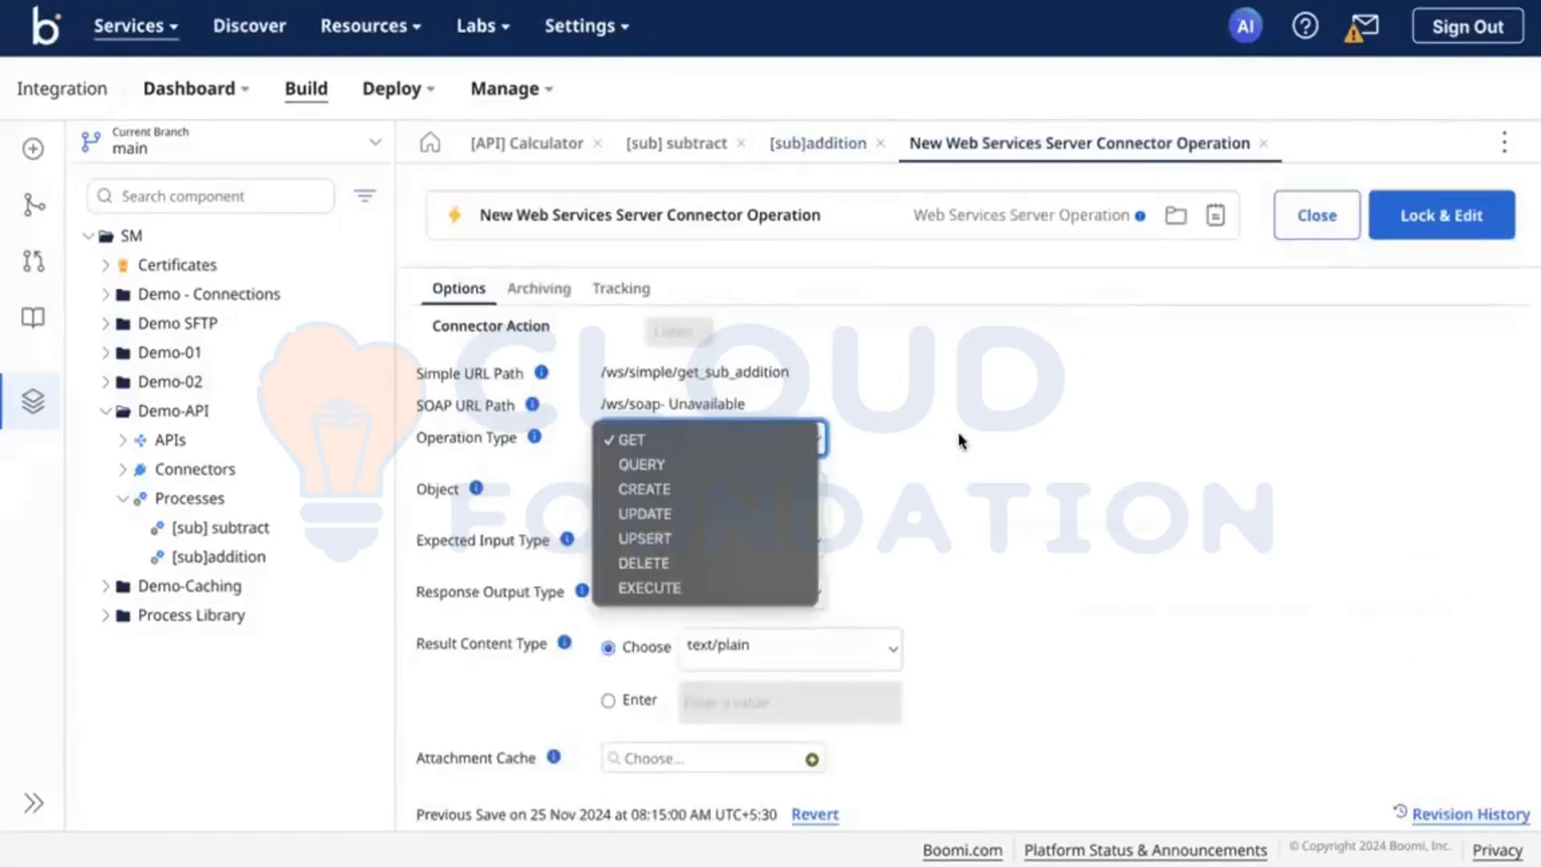
pyautogui.click(961, 442)
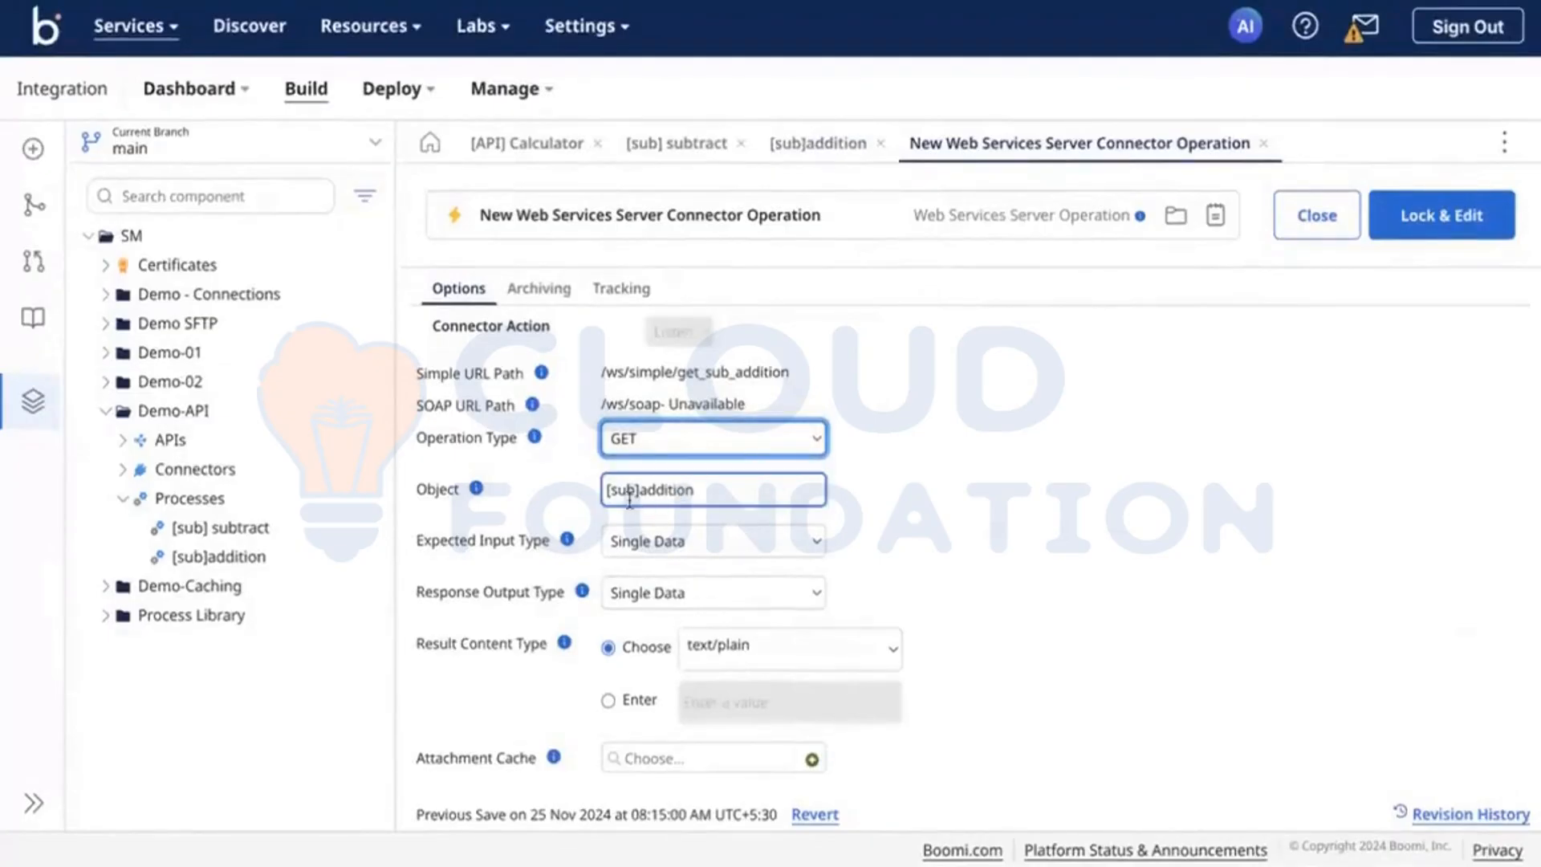
# Step: Examine the operation's object name and the choices for expected input type, response output type and result content type
pyautogui.click(700, 499)
pyautogui.click(759, 550)
pyautogui.click(1019, 522)
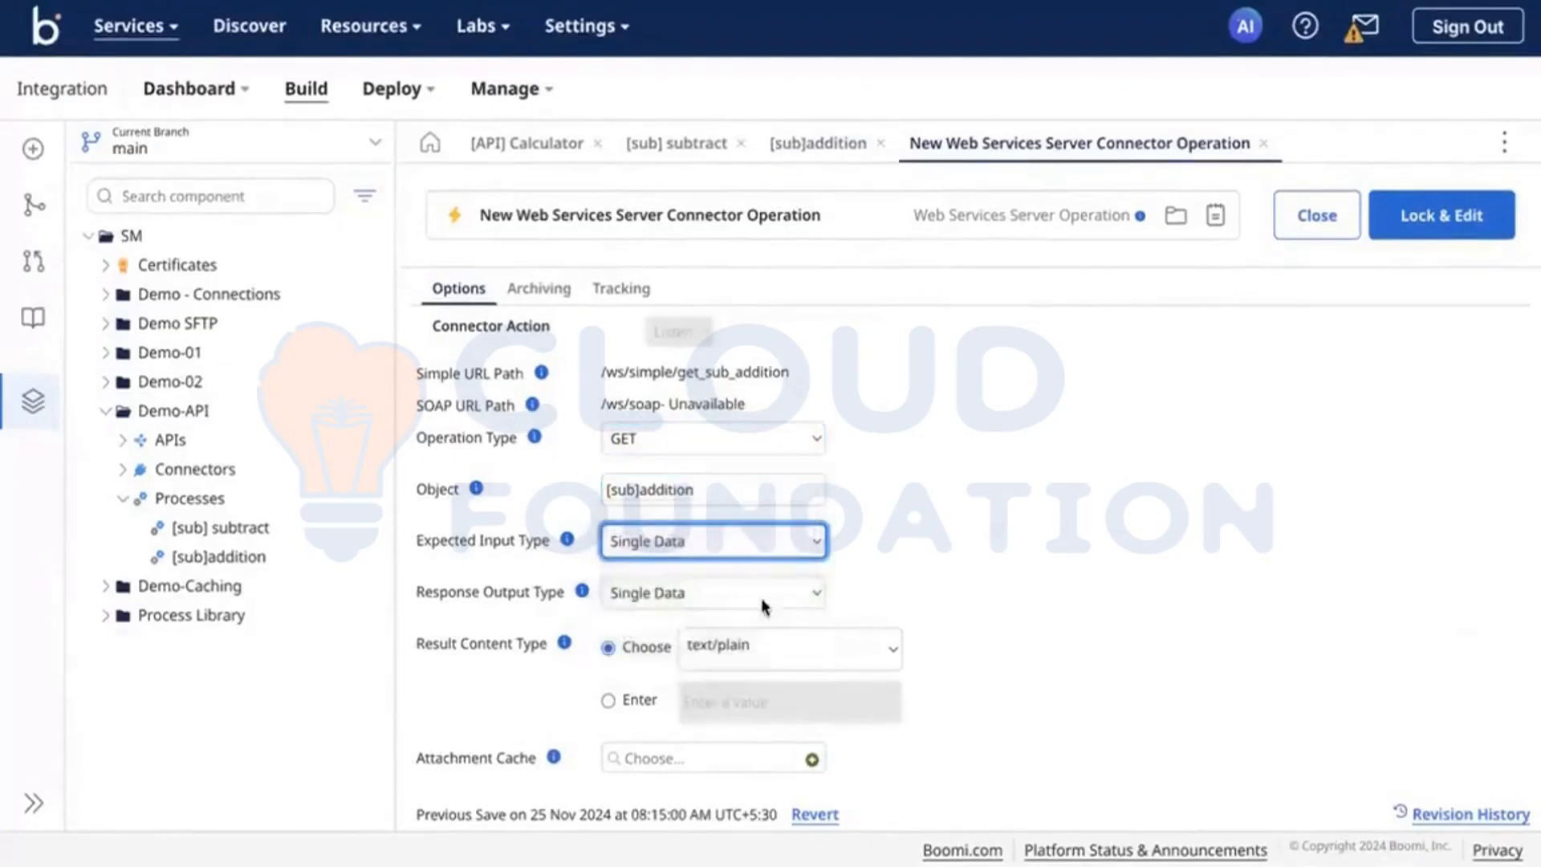
pyautogui.click(763, 598)
pyautogui.click(954, 576)
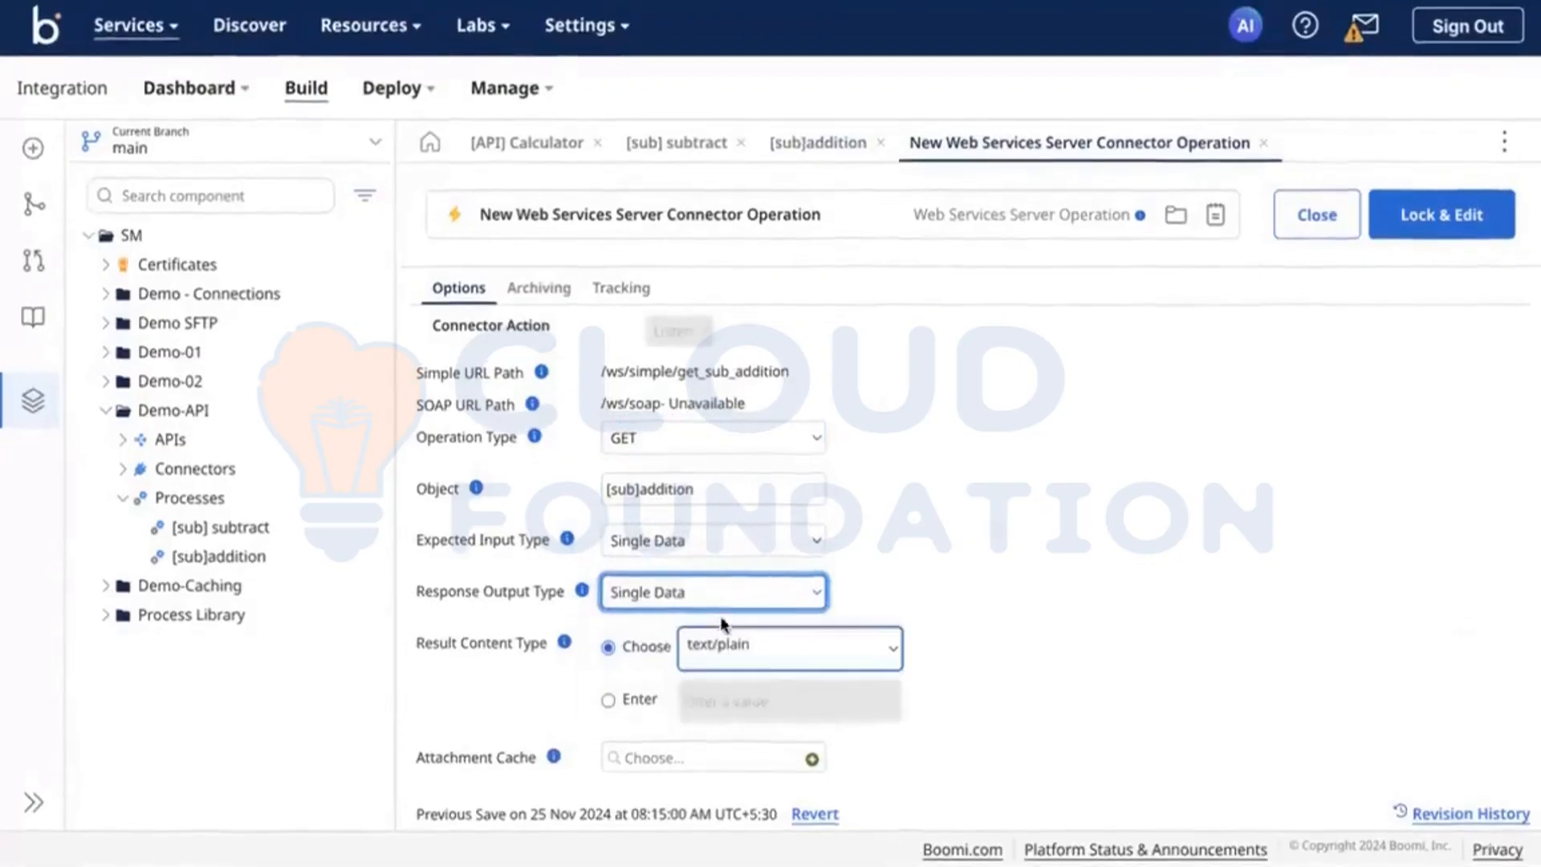
pyautogui.click(681, 539)
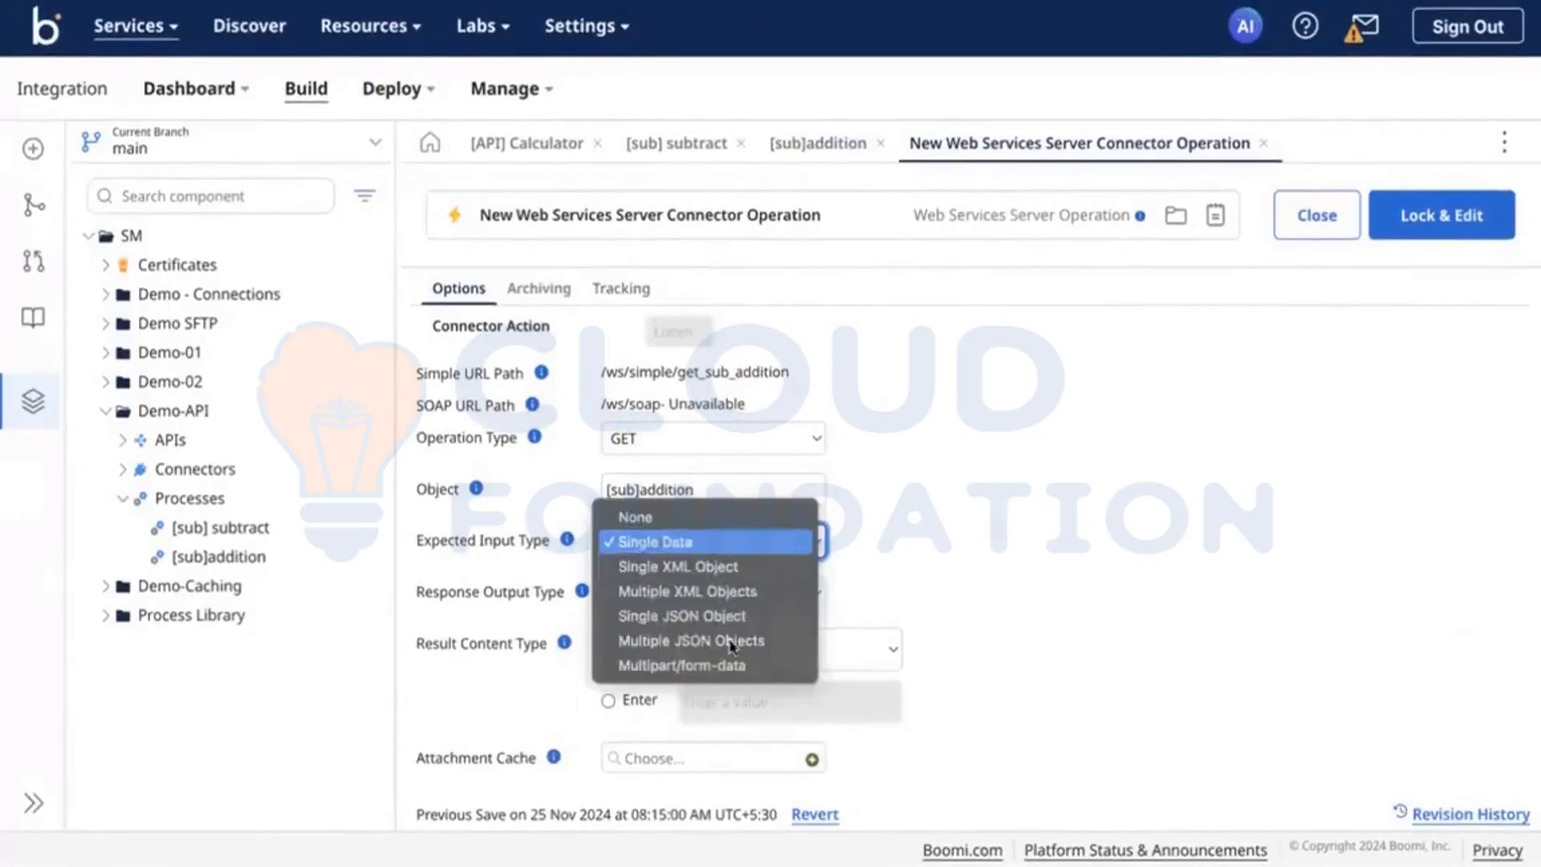
pyautogui.click(963, 623)
pyautogui.click(767, 593)
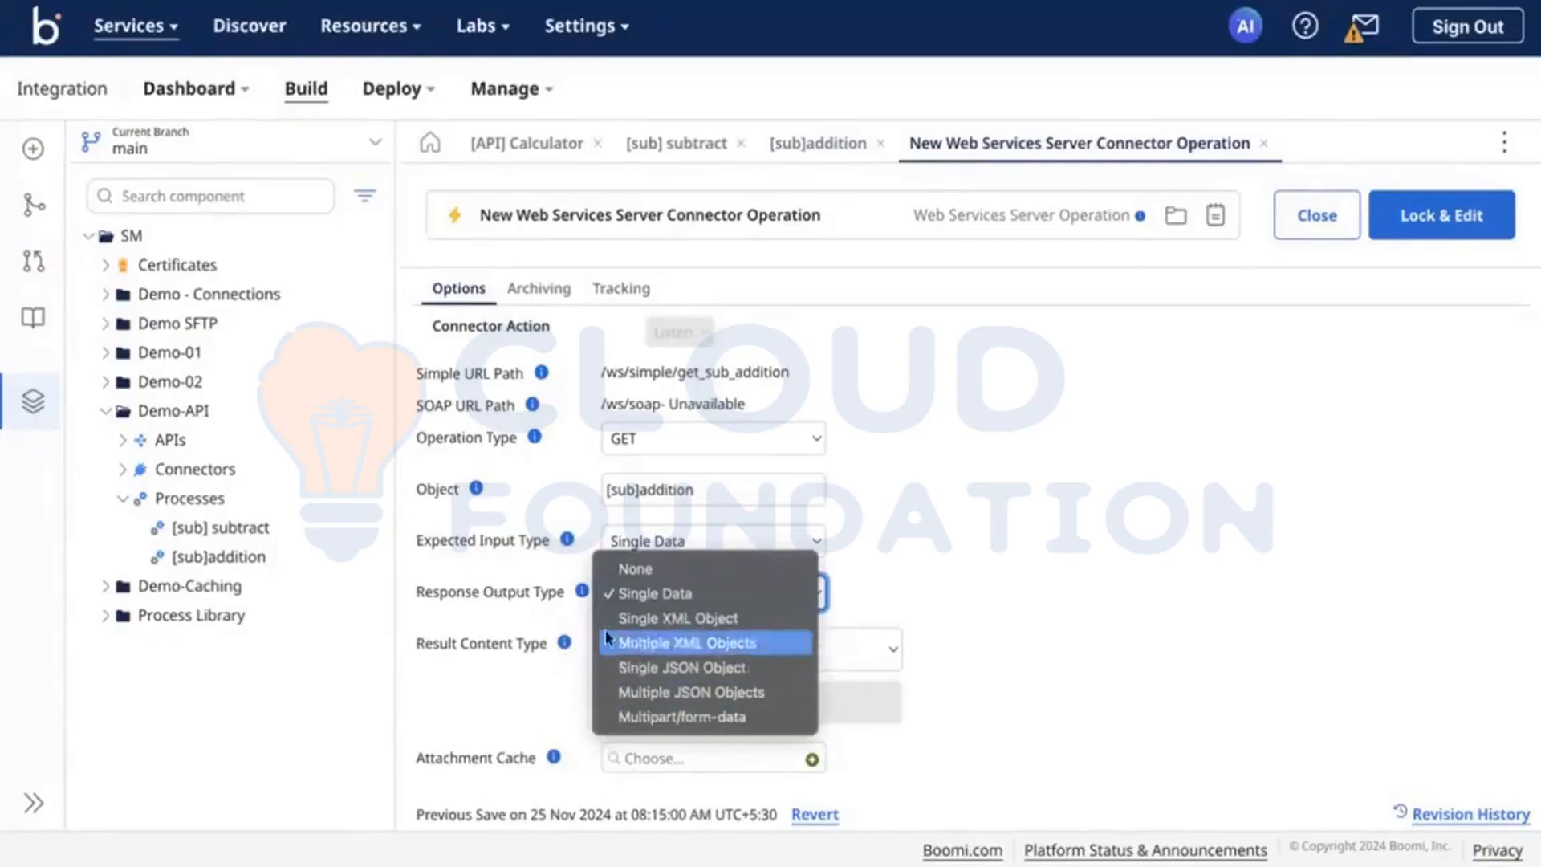
pyautogui.click(956, 657)
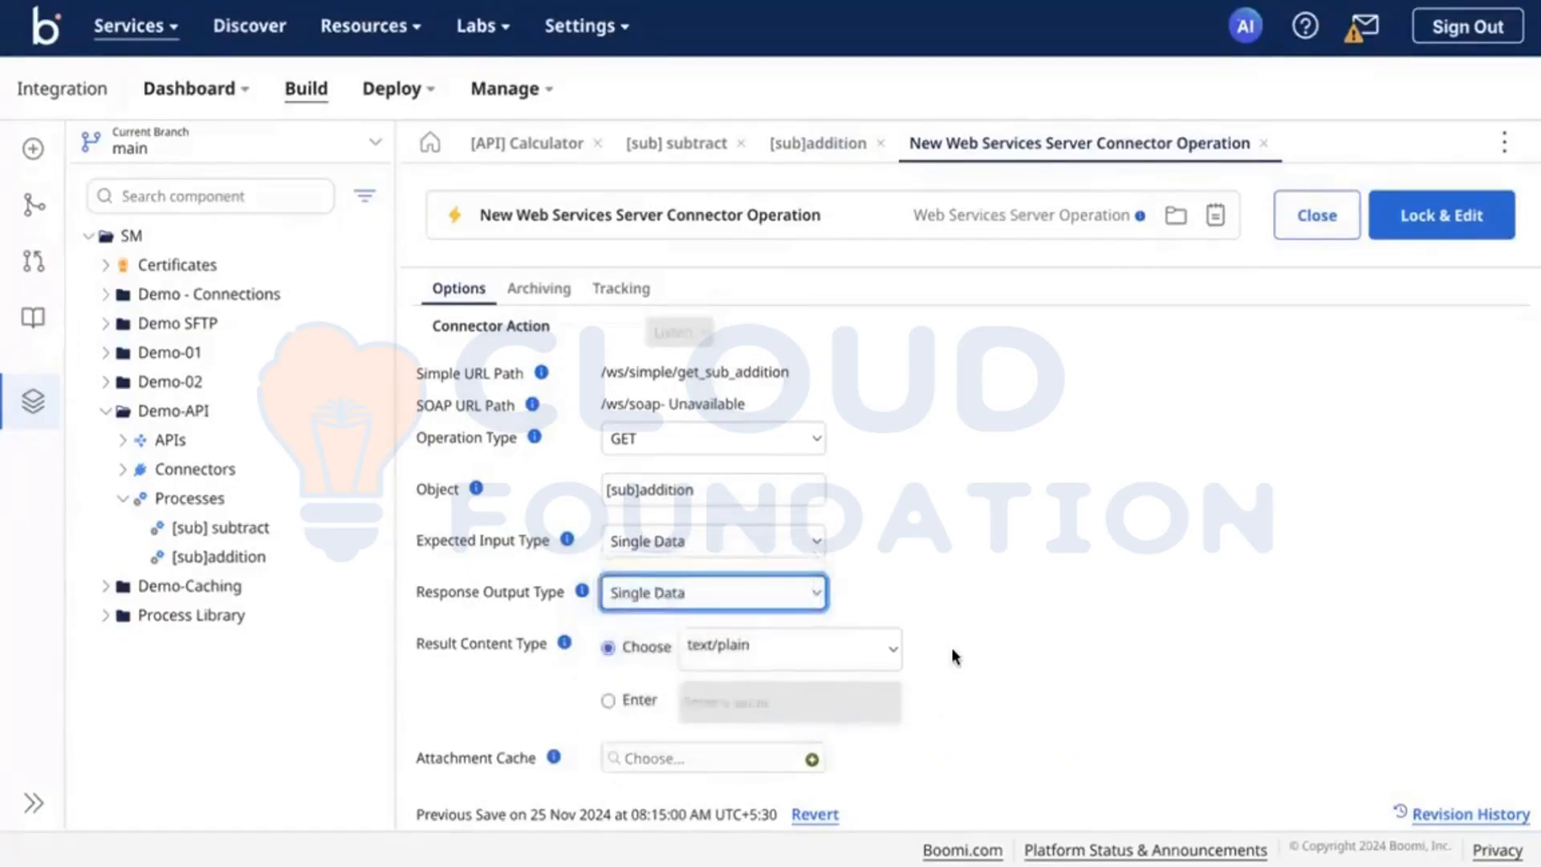
pyautogui.click(827, 655)
pyautogui.click(1097, 622)
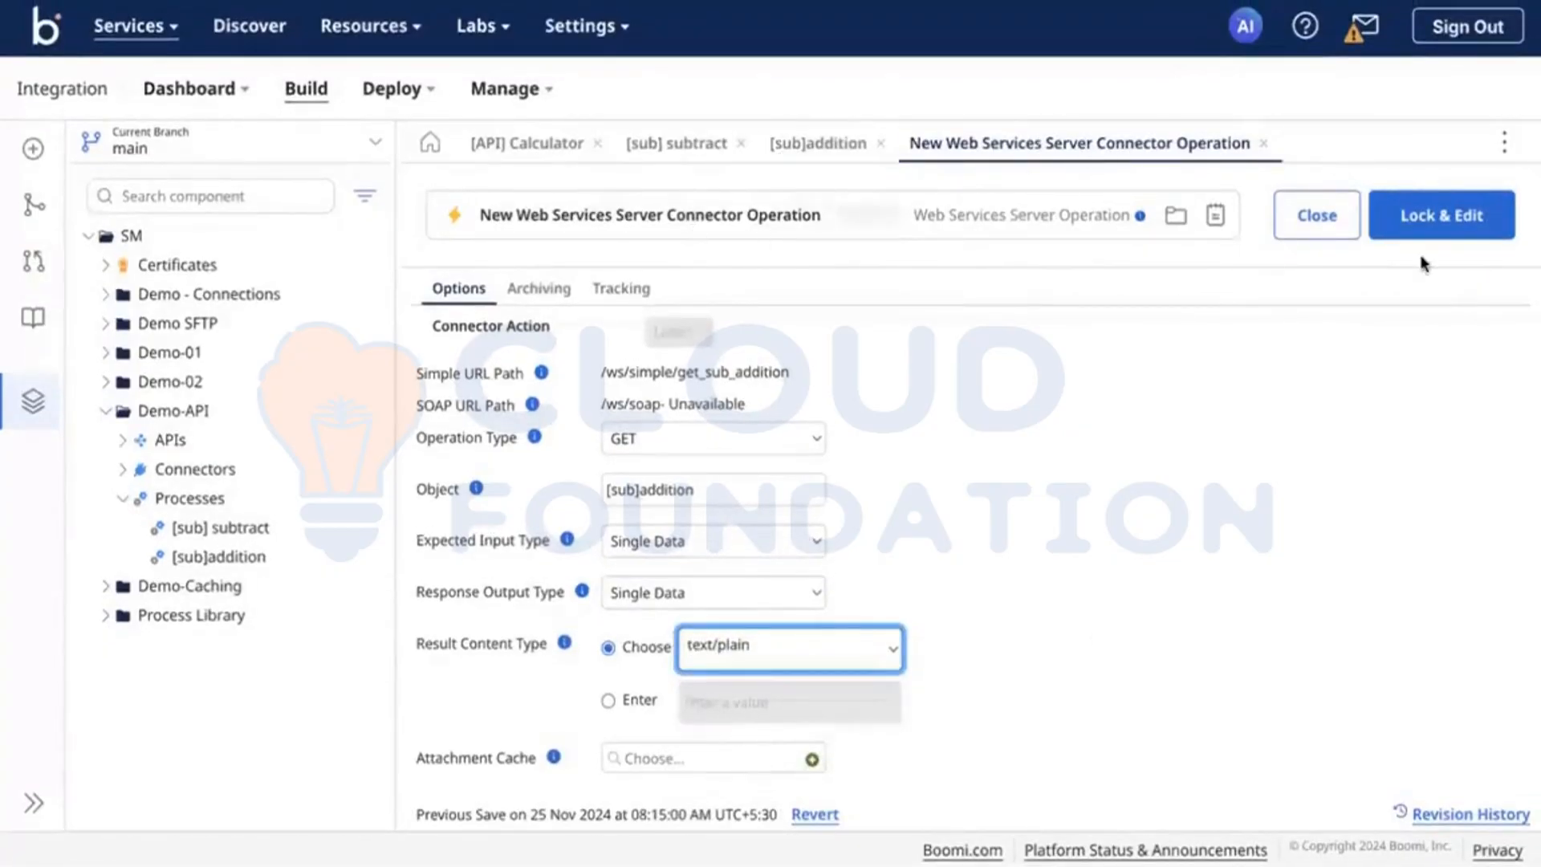
# Step: Unlock the web services server operation for editing, rename it [HTTP] addition OP and save it
pyautogui.click(1441, 235)
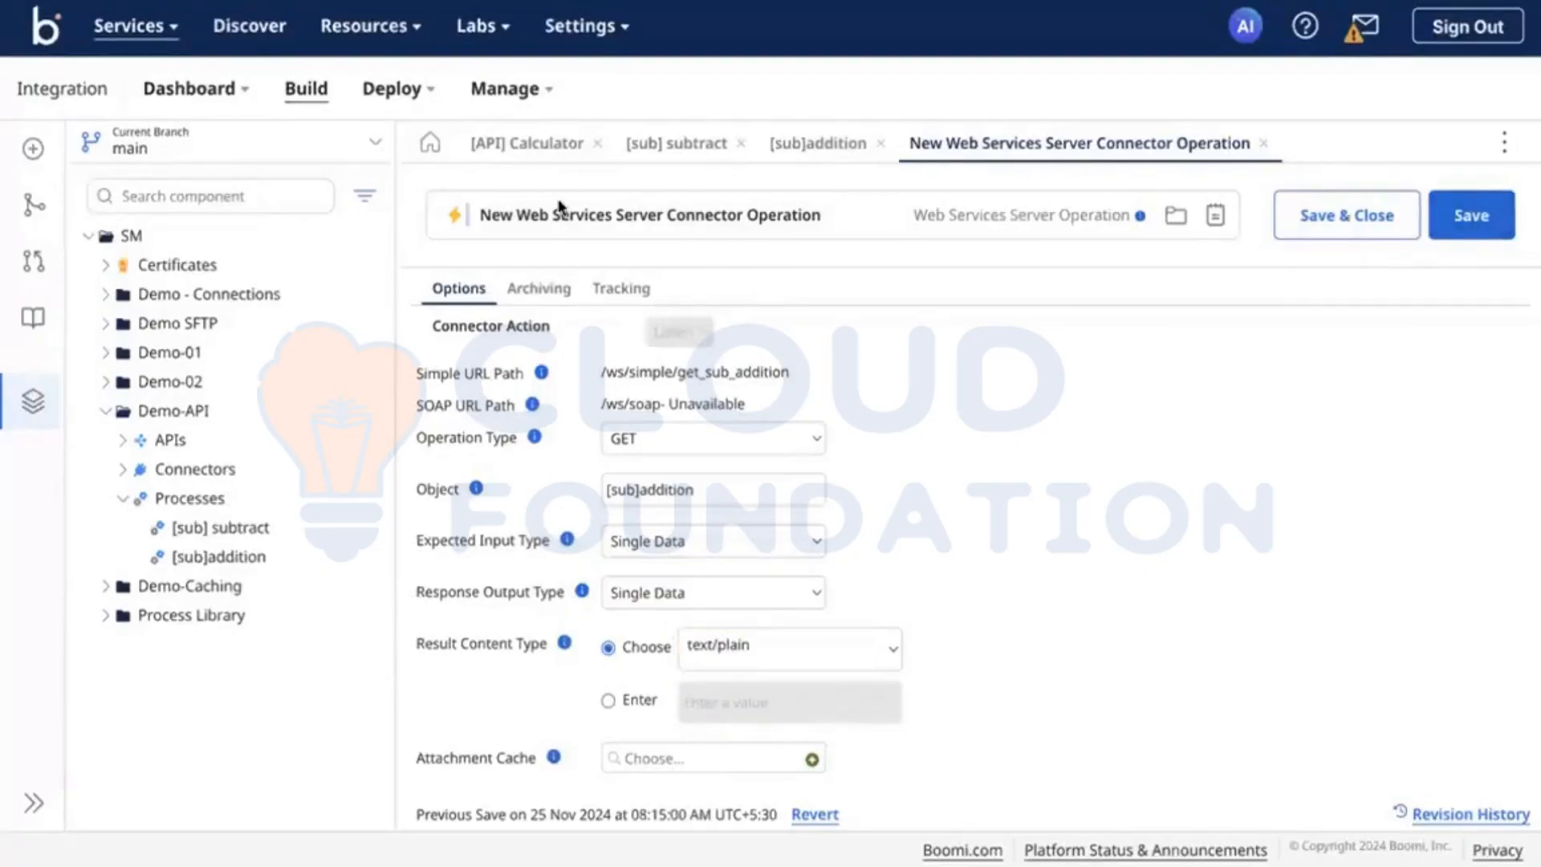
pyautogui.click(626, 214)
pyautogui.tripleClick(627, 215)
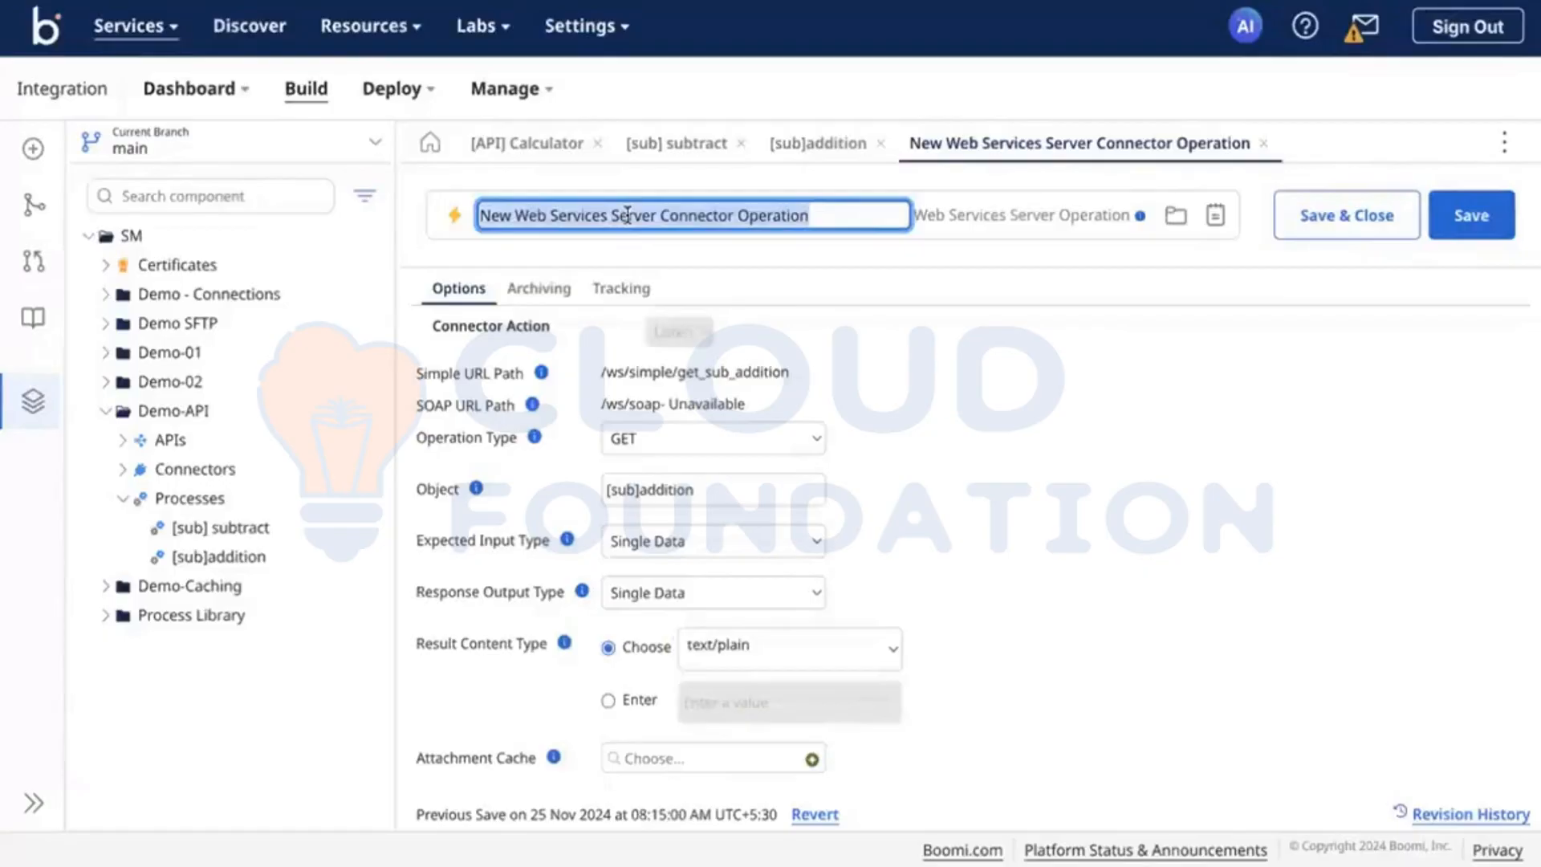
pyautogui.press('BackSpace')
pyautogui.write('[H')
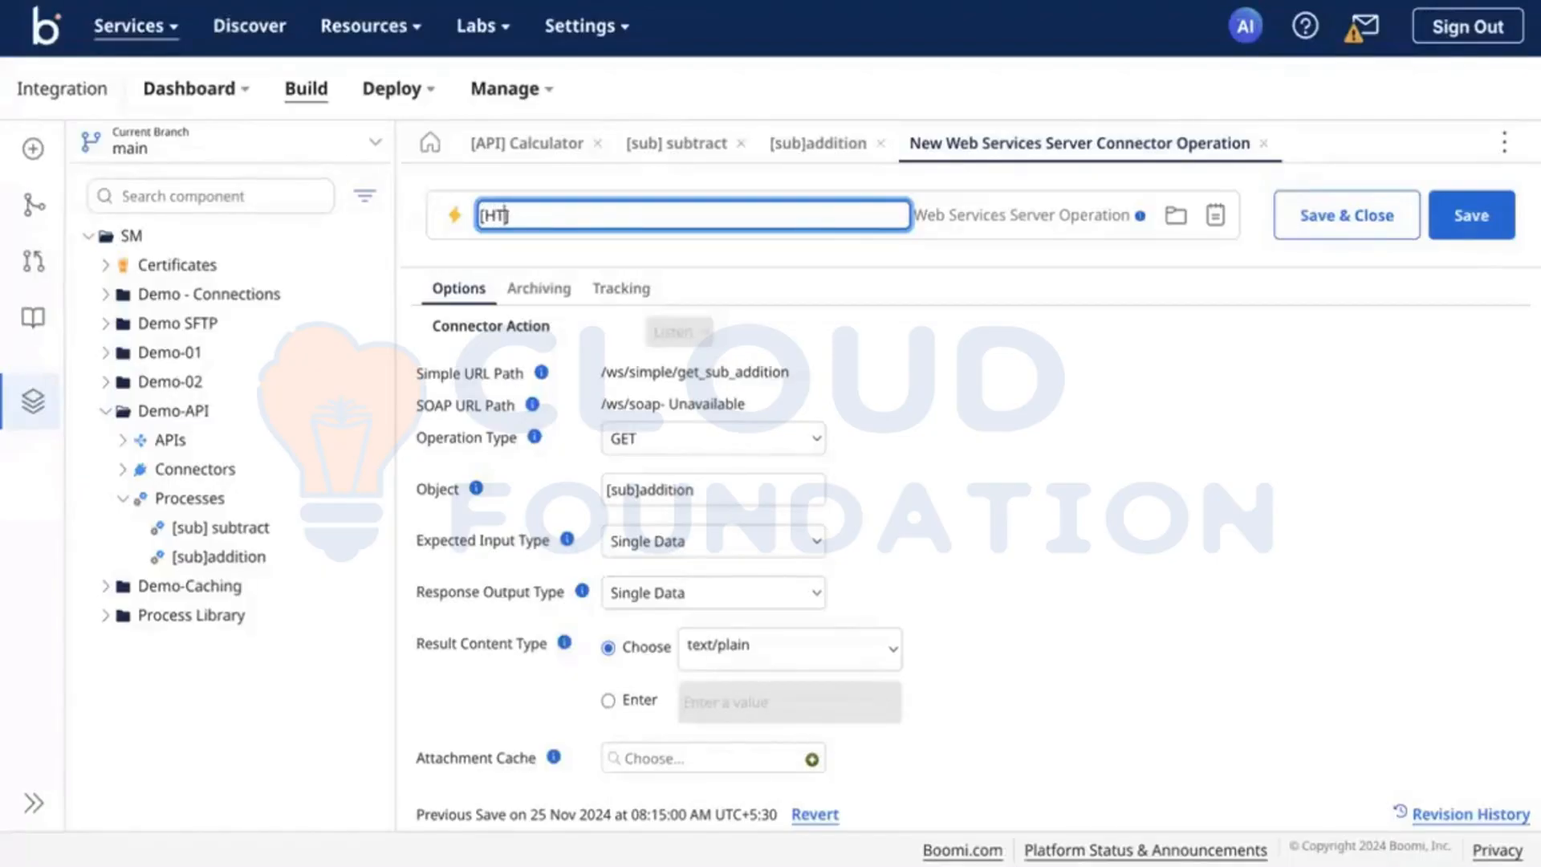
pyautogui.press('BackSpace')
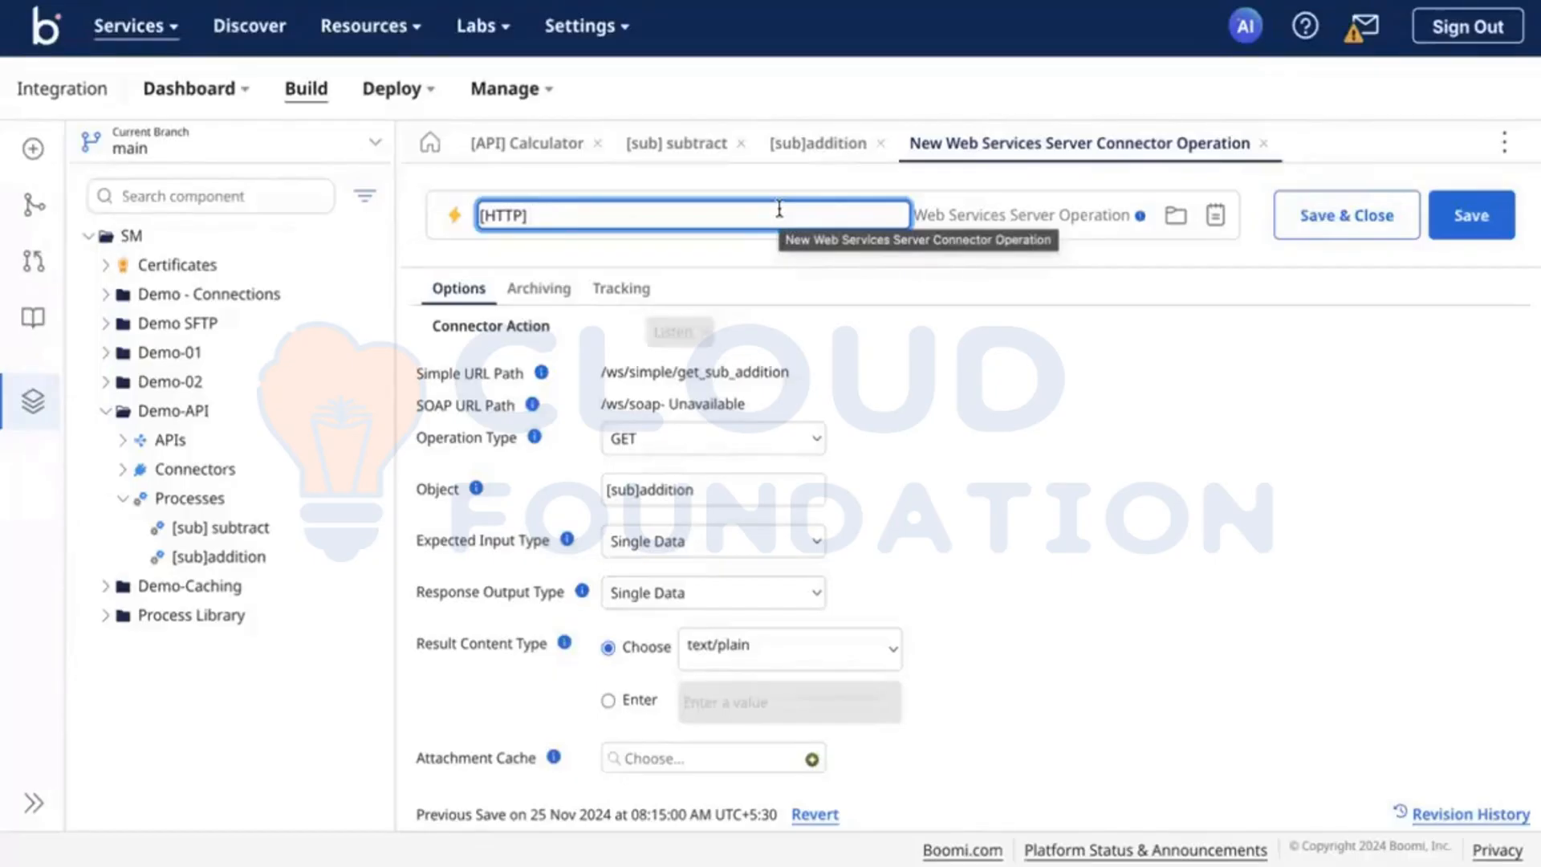
pyautogui.write('addition')
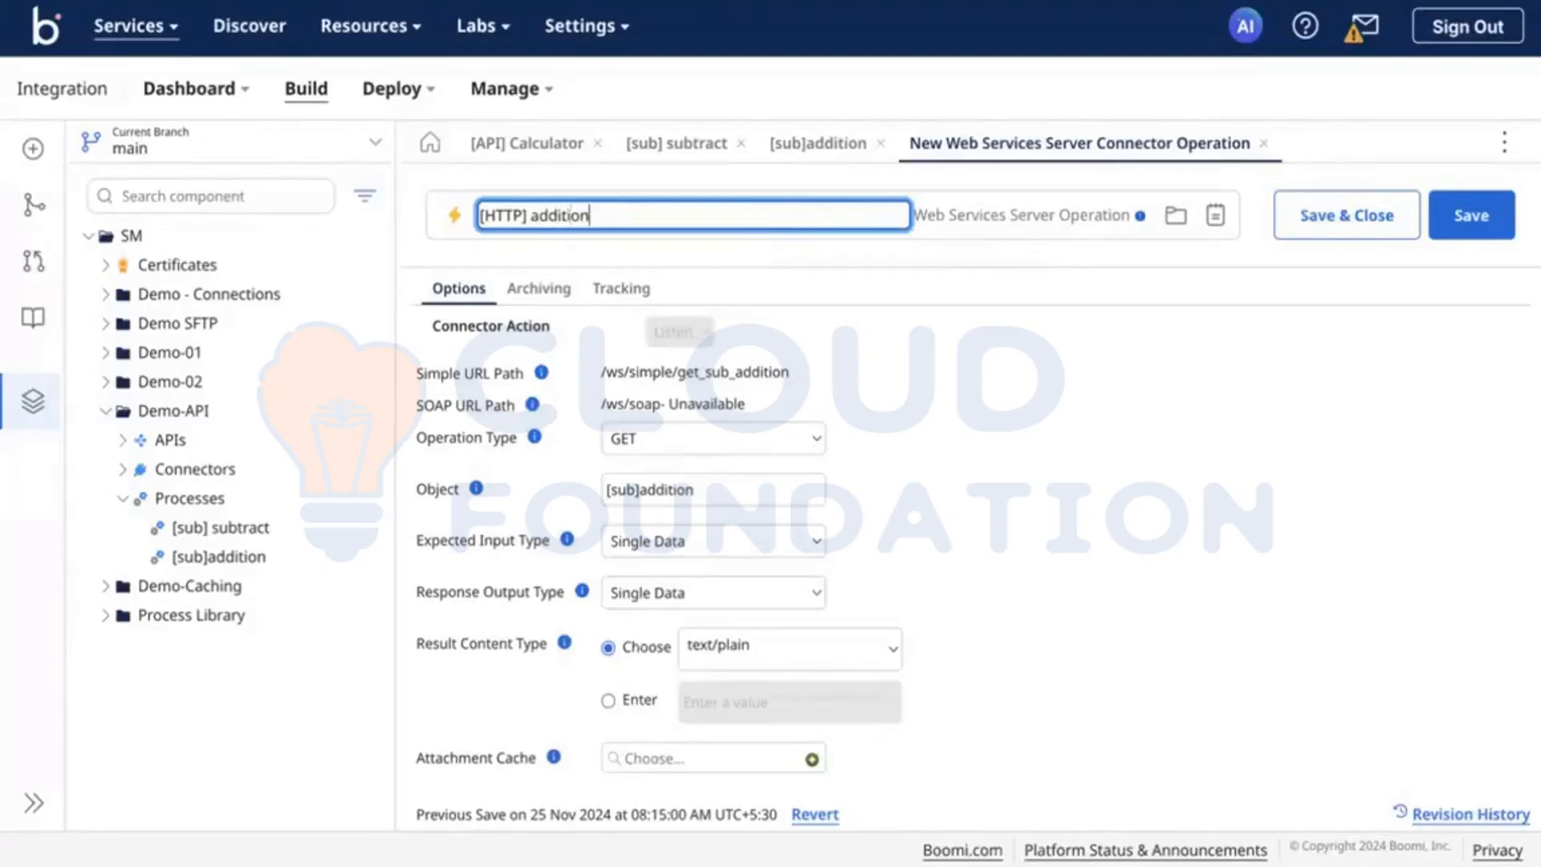
pyautogui.write(' OP')
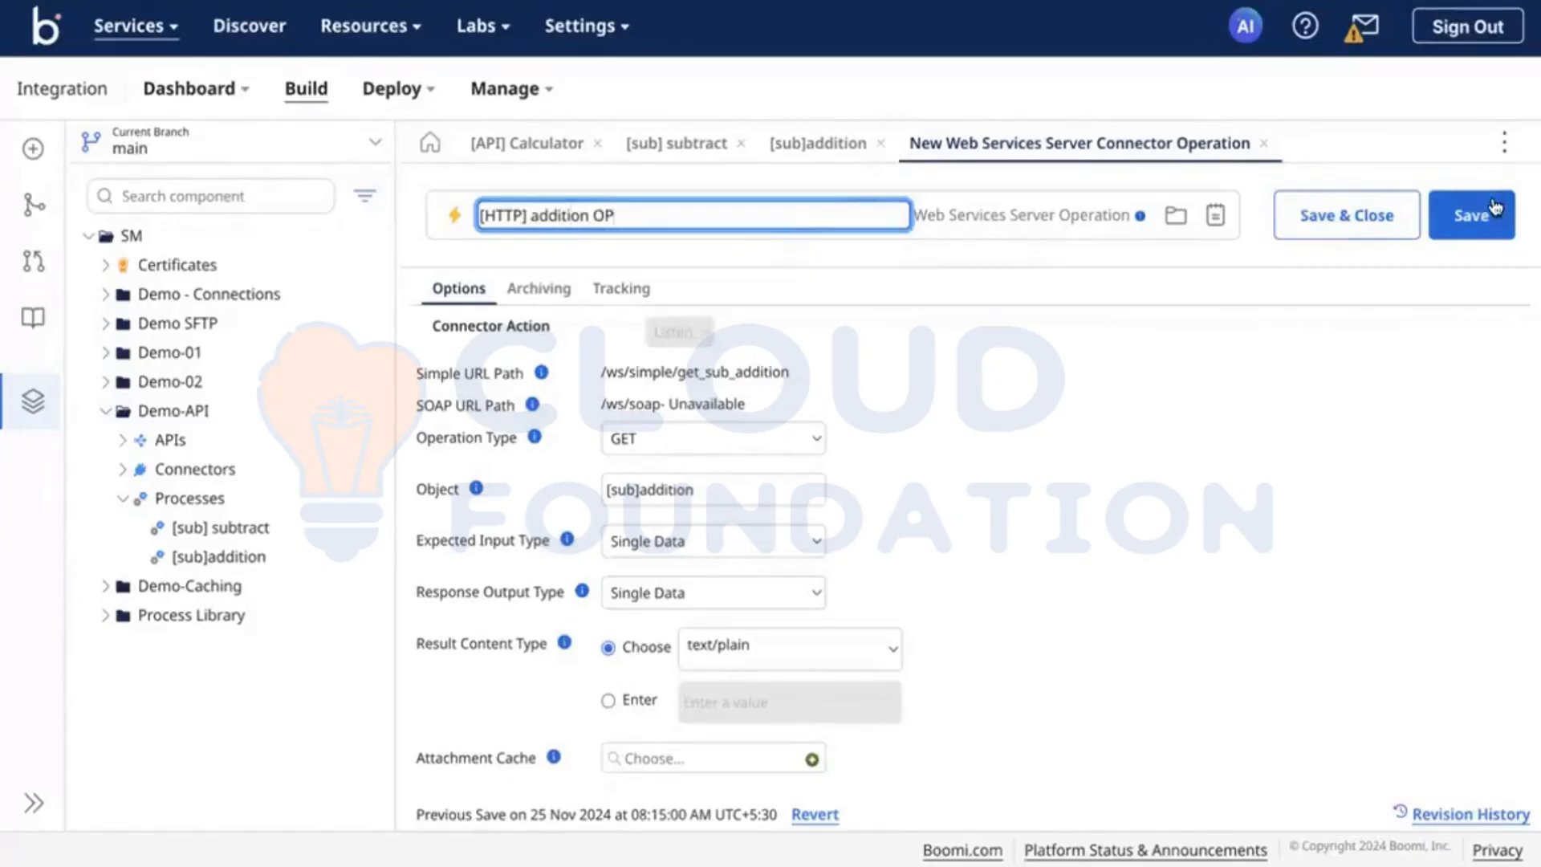
pyautogui.click(1485, 222)
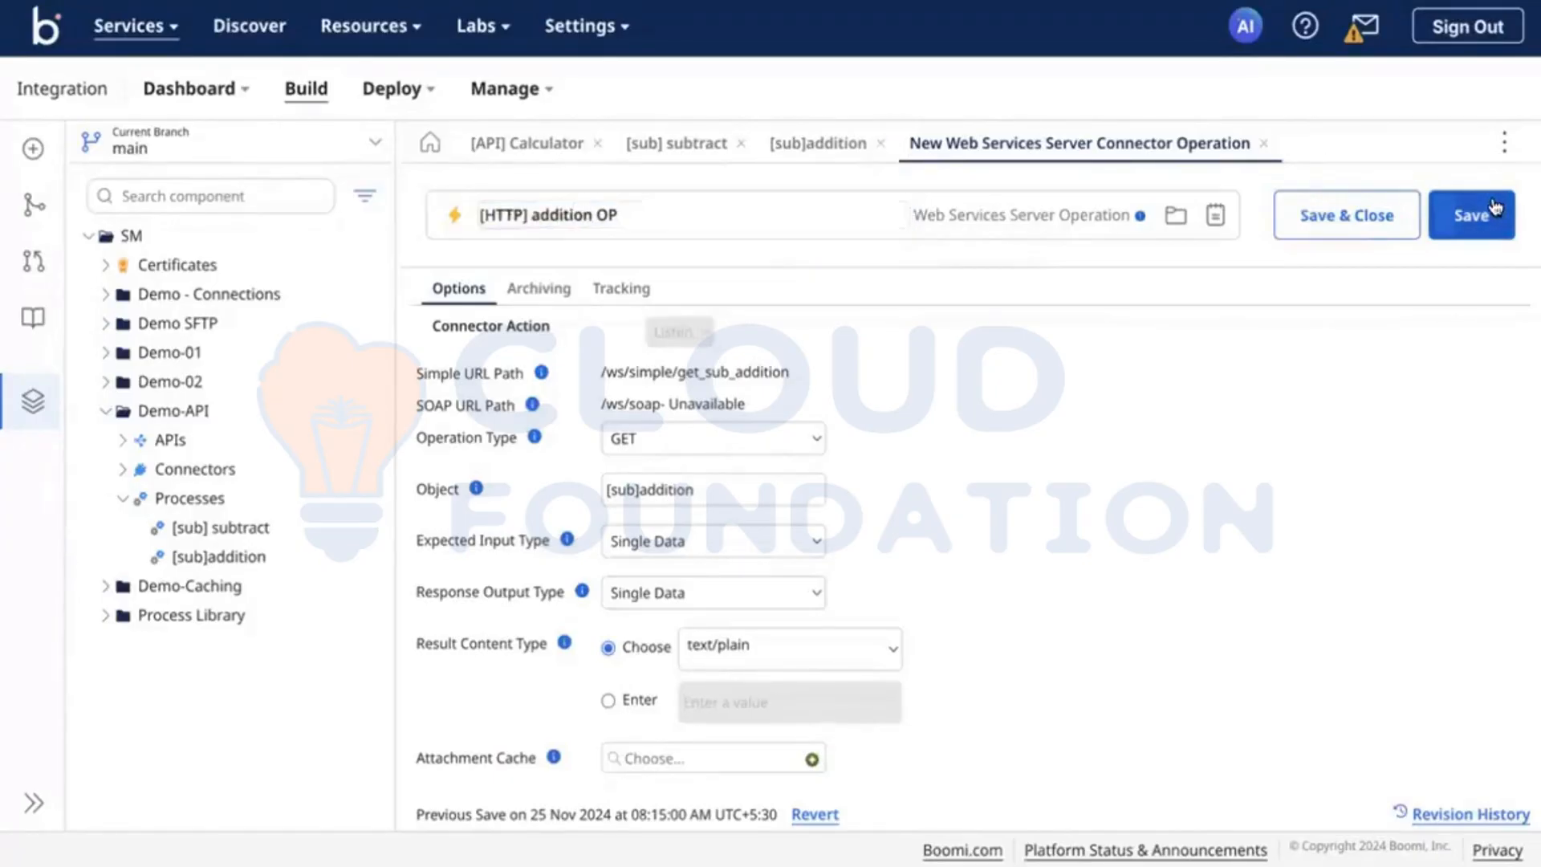
# Step: Return to the [sub]addition process, confirm its start step and view the steps that can follow it
pyautogui.click(811, 144)
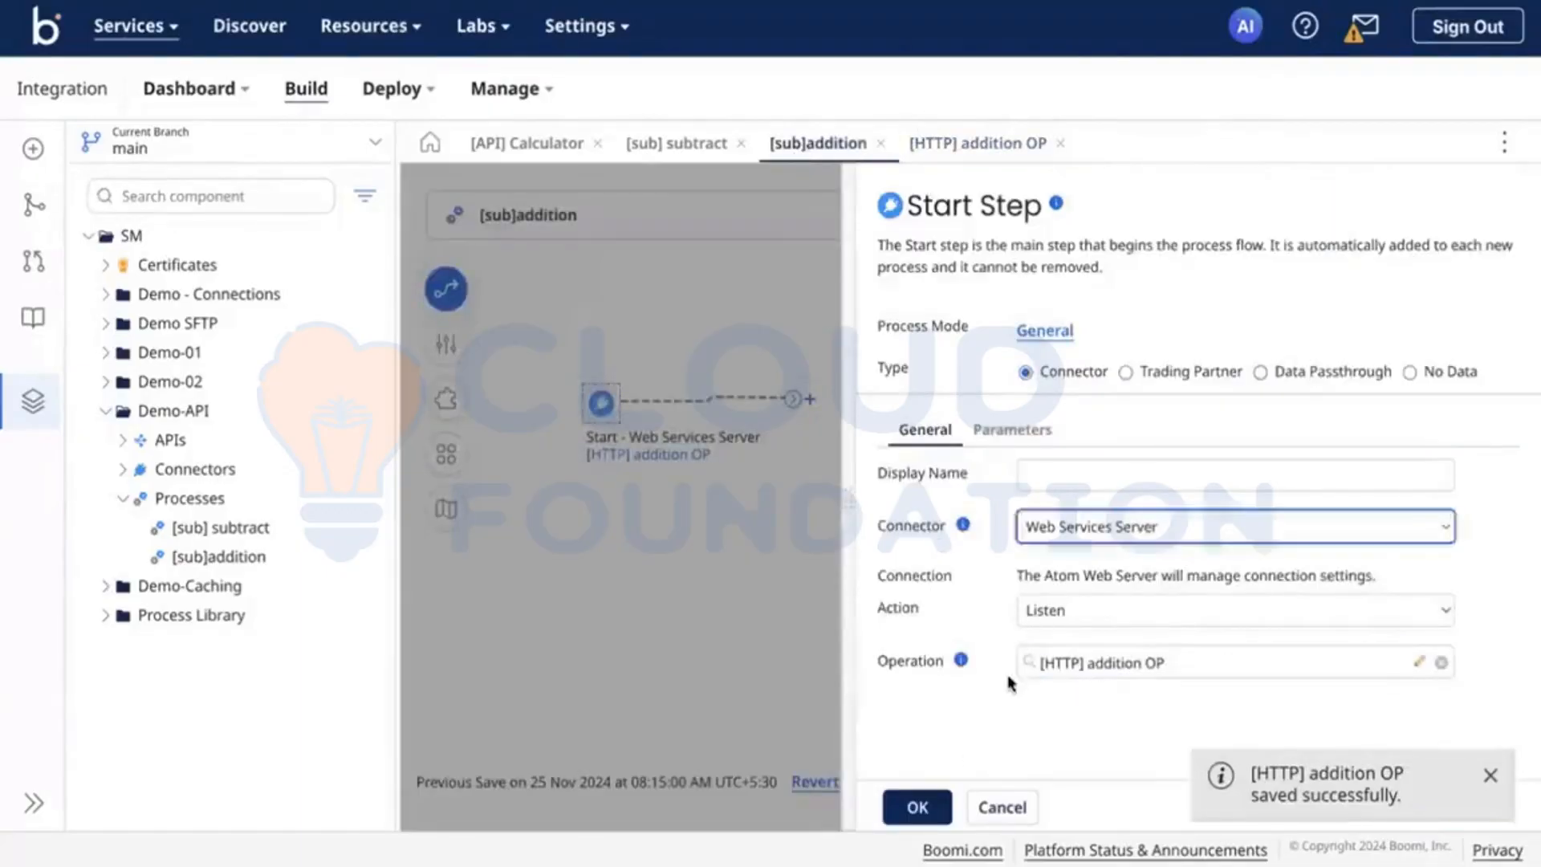
pyautogui.click(916, 807)
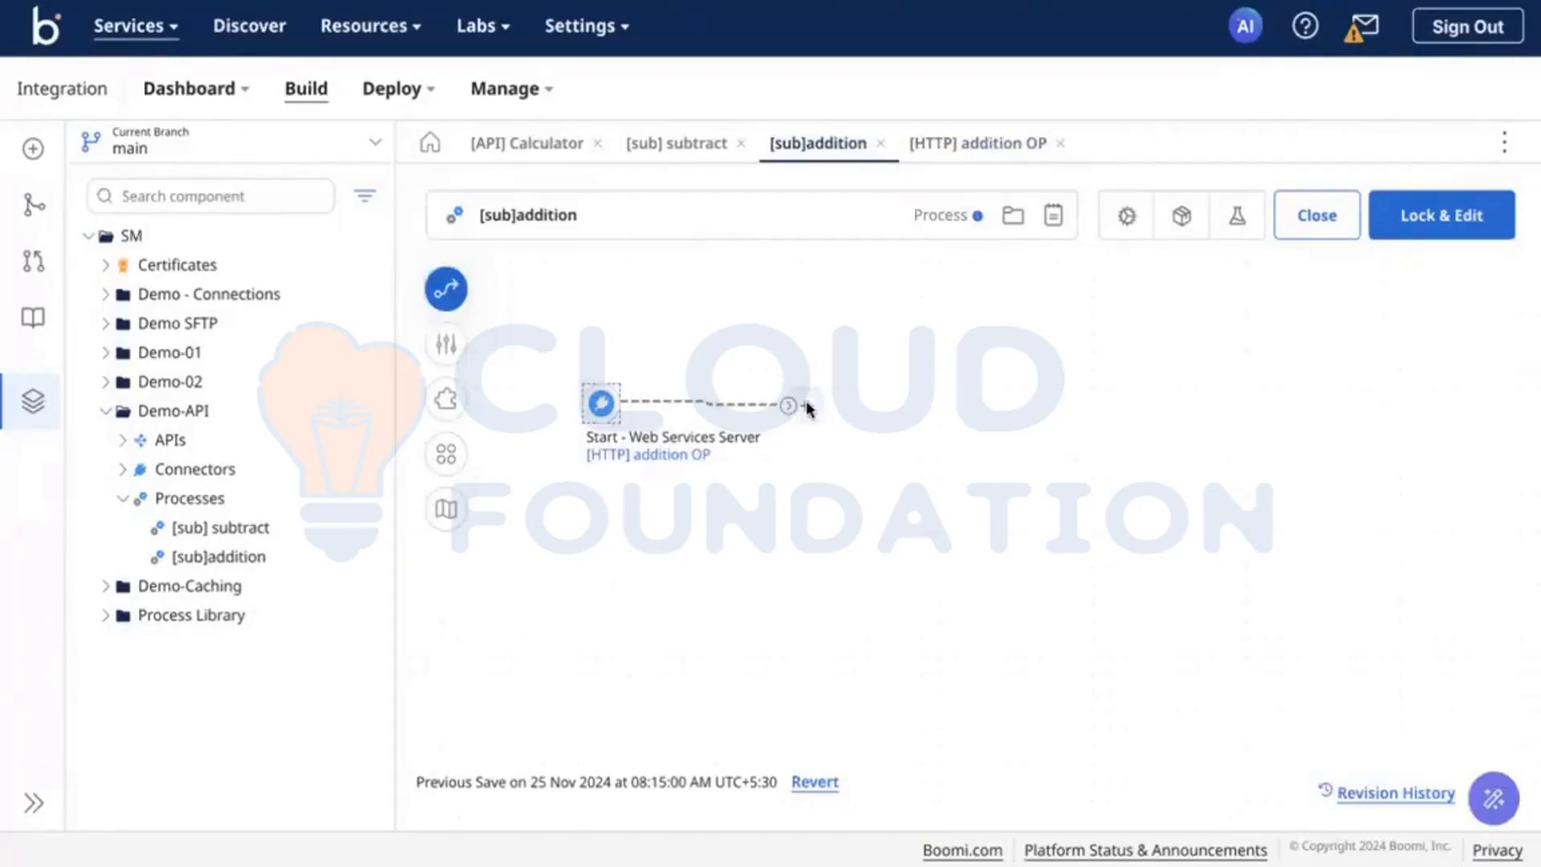
pyautogui.click(806, 404)
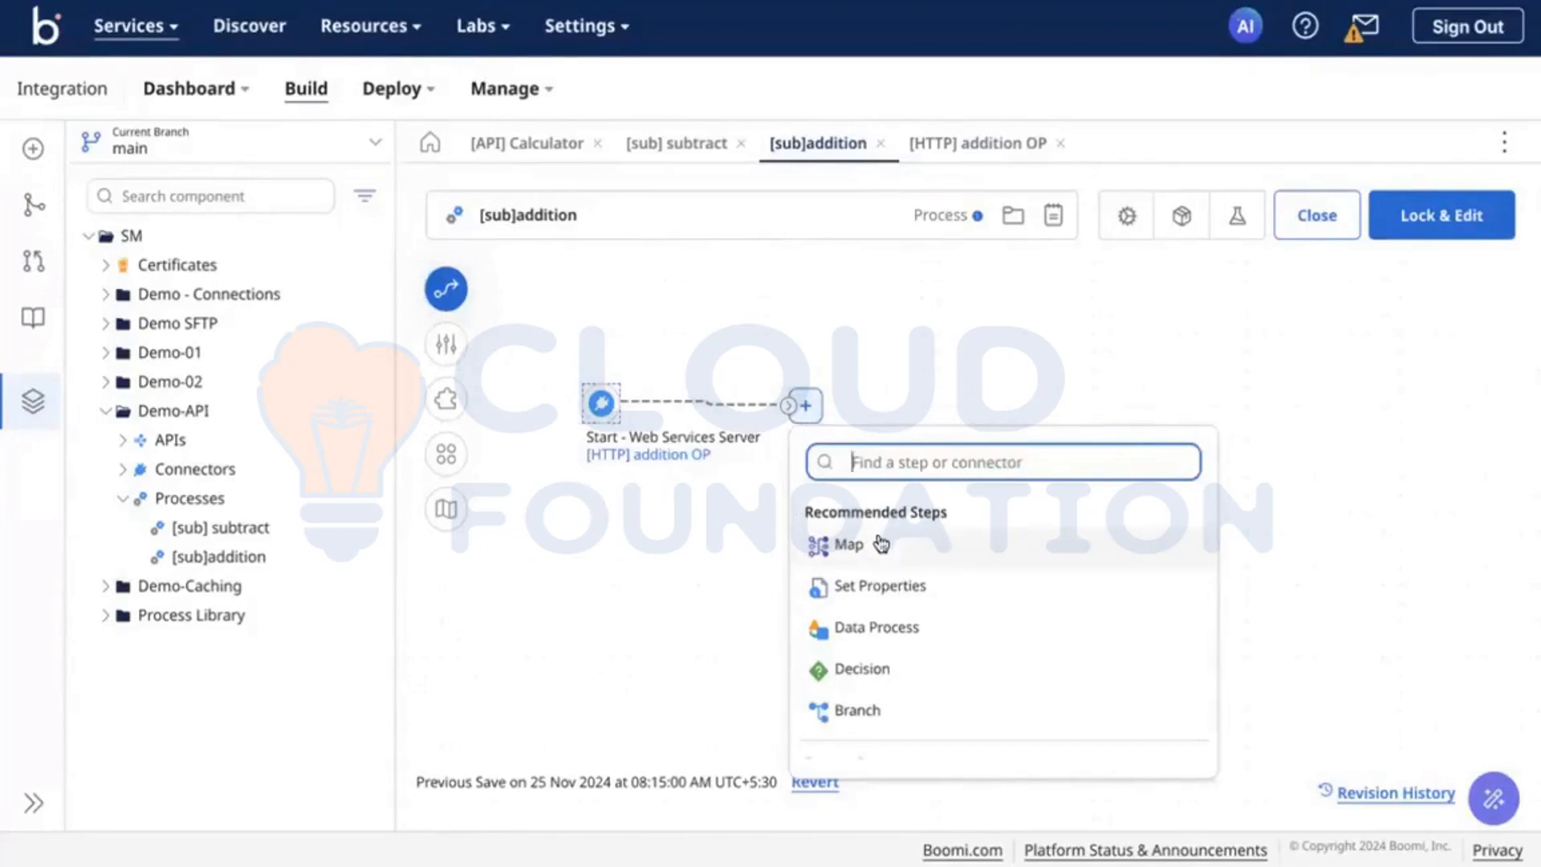
# Step: Set the expected input type of the [HTTP] addition OP operation to Single JSON Object
pyautogui.click(660, 455)
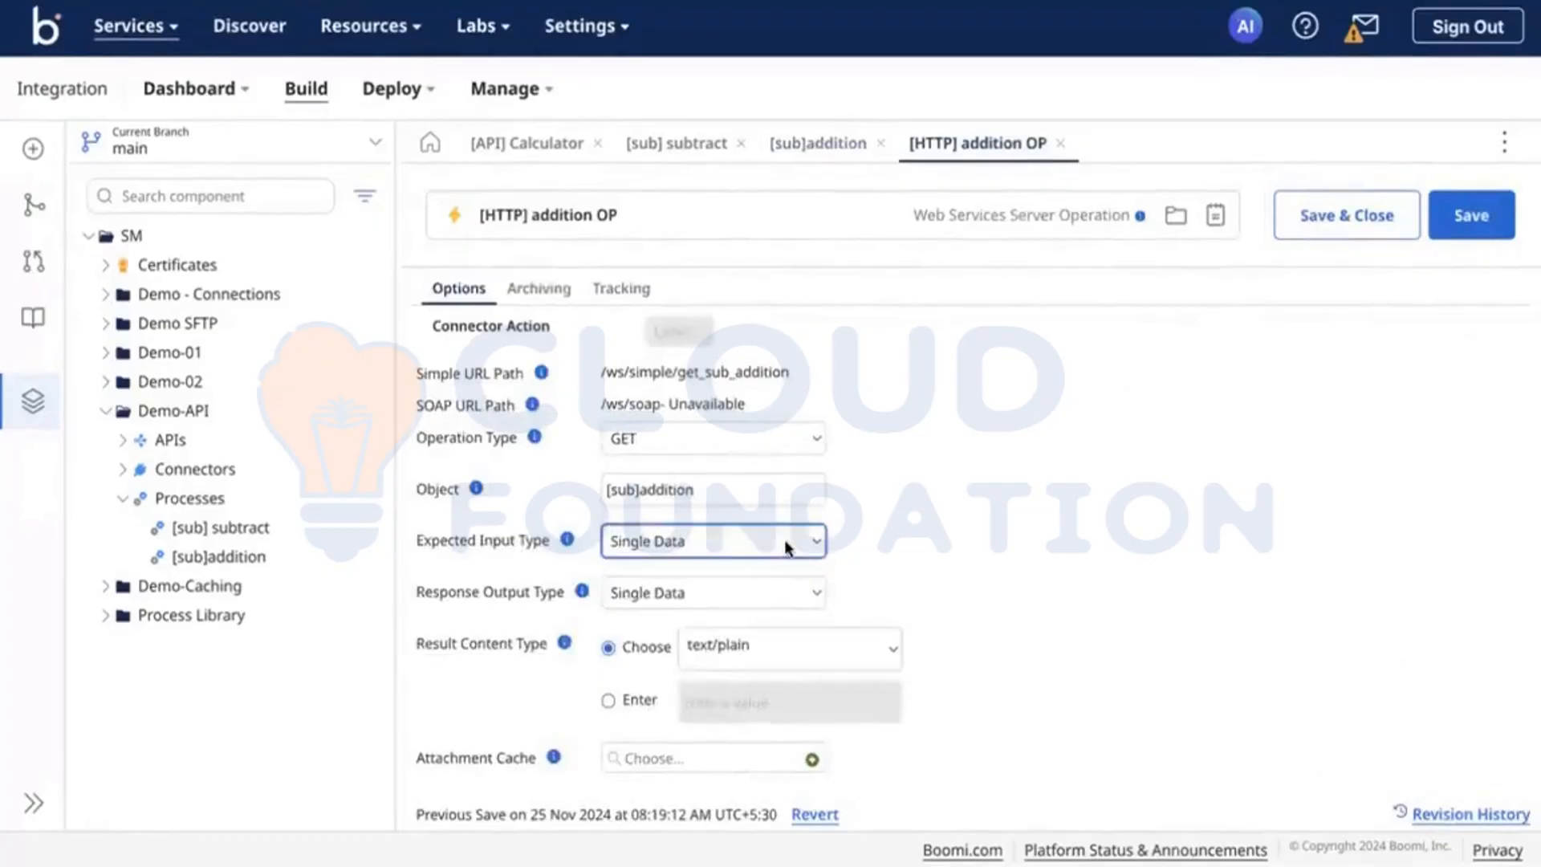
pyautogui.click(783, 540)
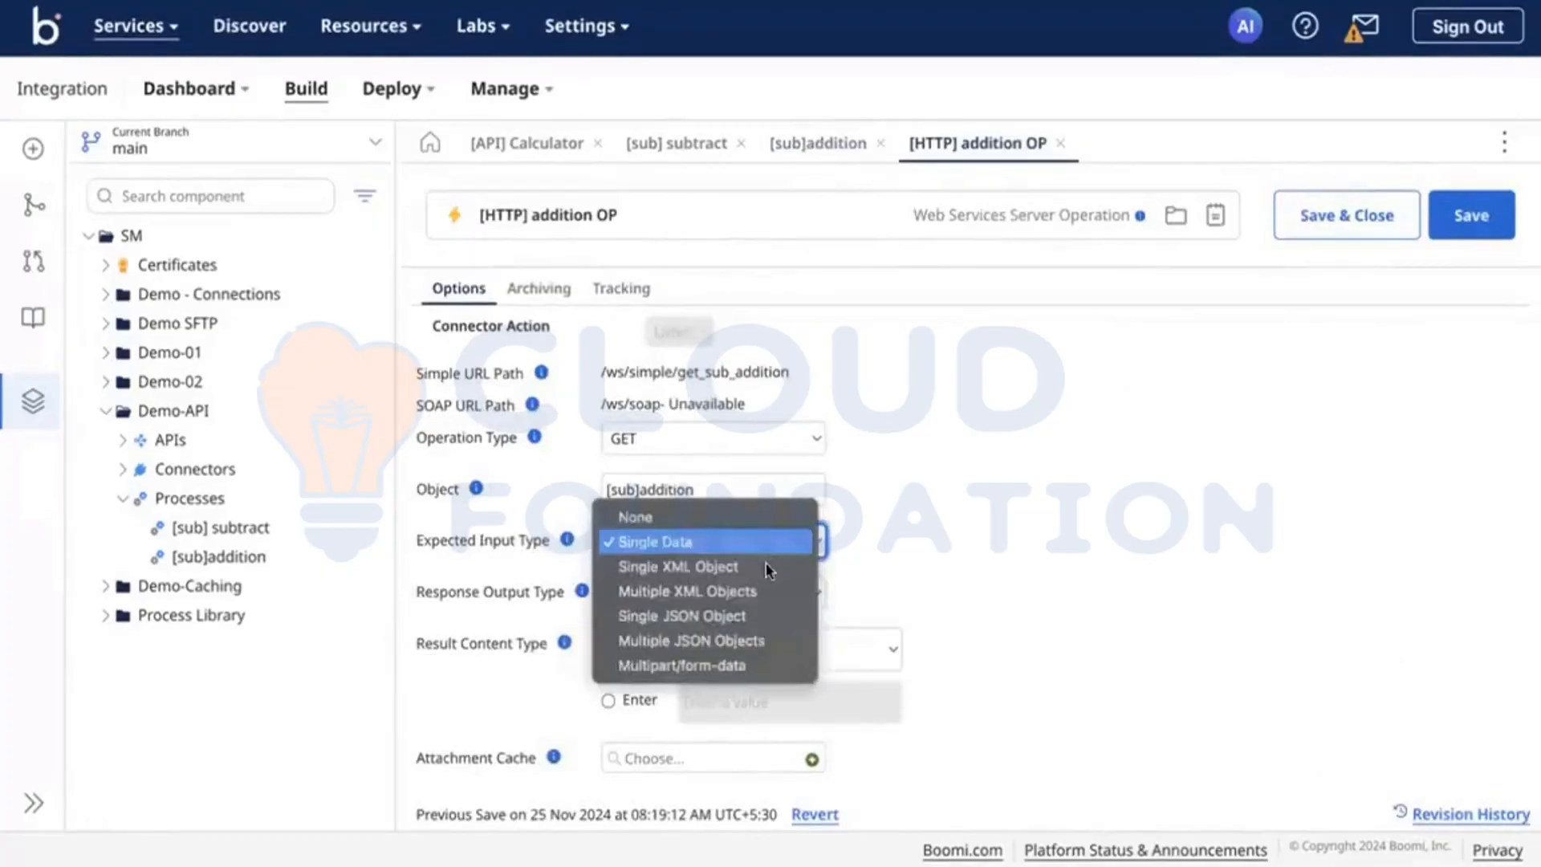
pyautogui.click(762, 616)
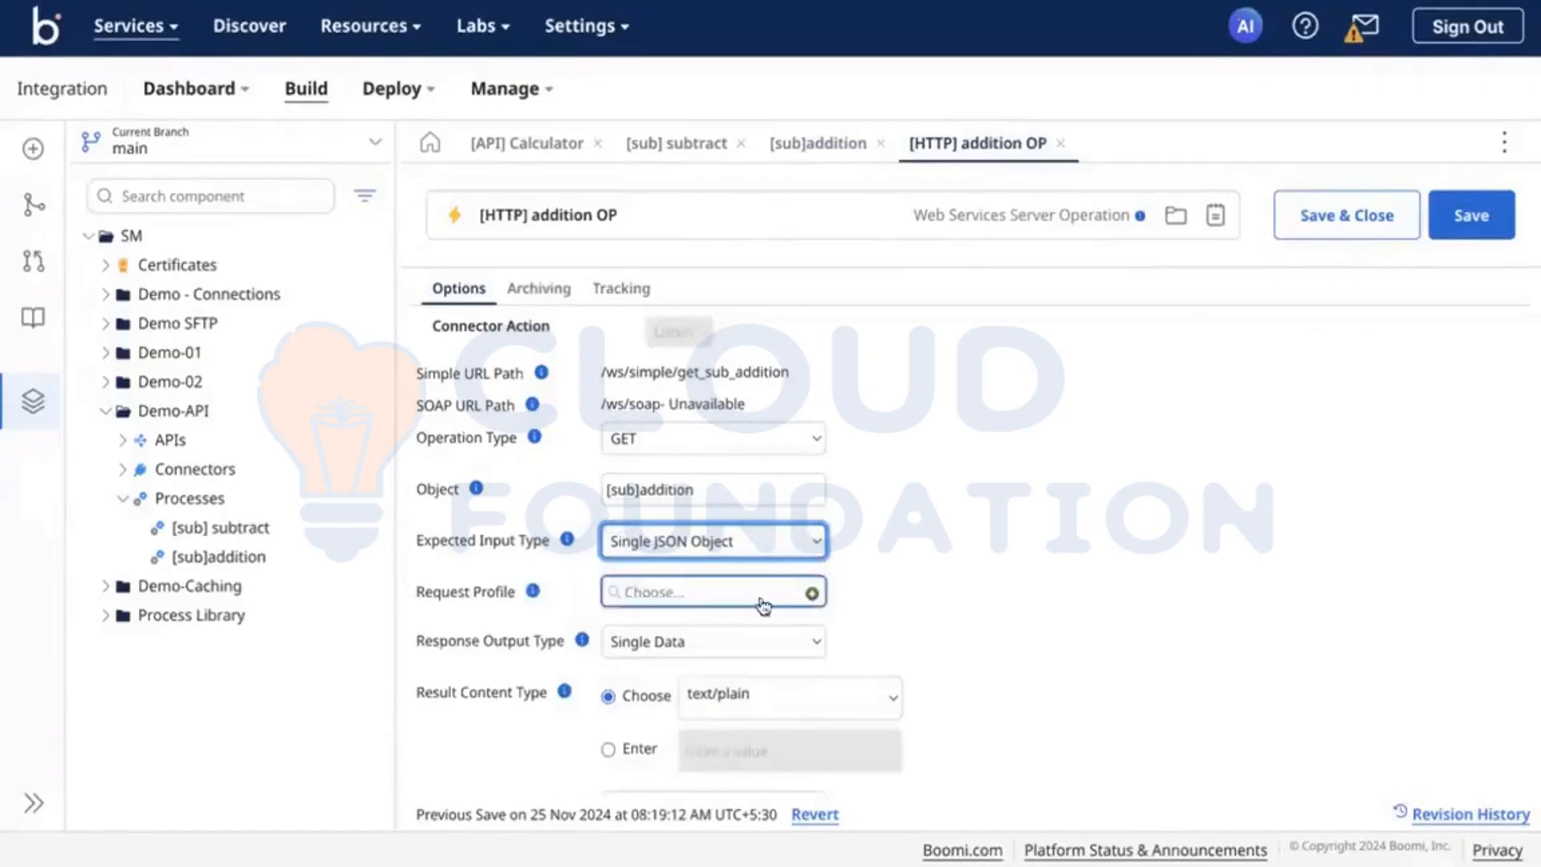
# Step: Create a new JSON request profile for the addition operation and name it [JSON]
pyautogui.click(813, 594)
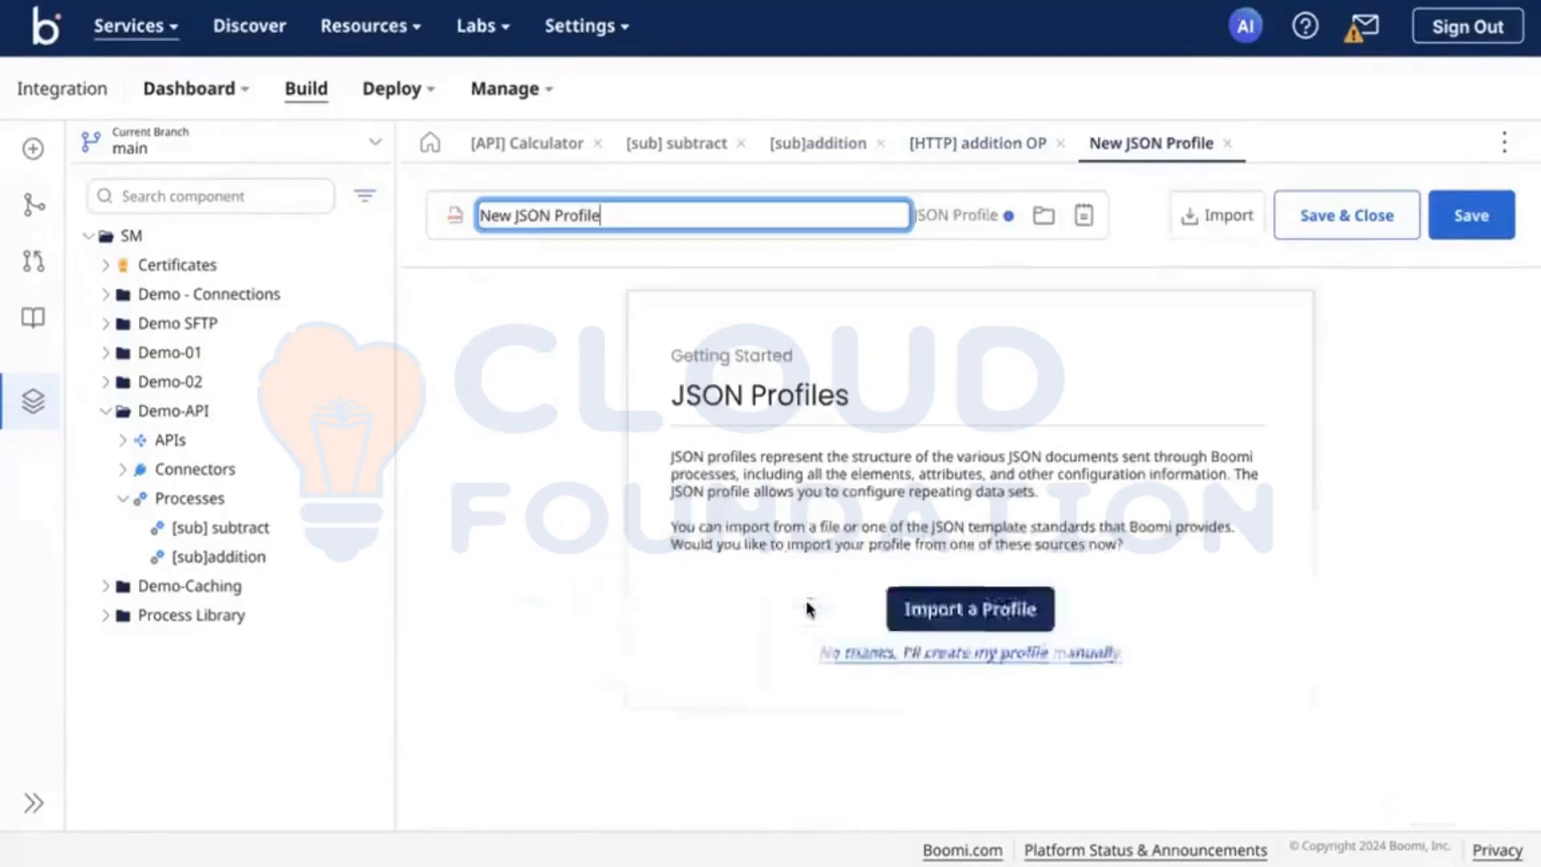
pyautogui.tripleClick(550, 215)
pyautogui.press('BackSpace')
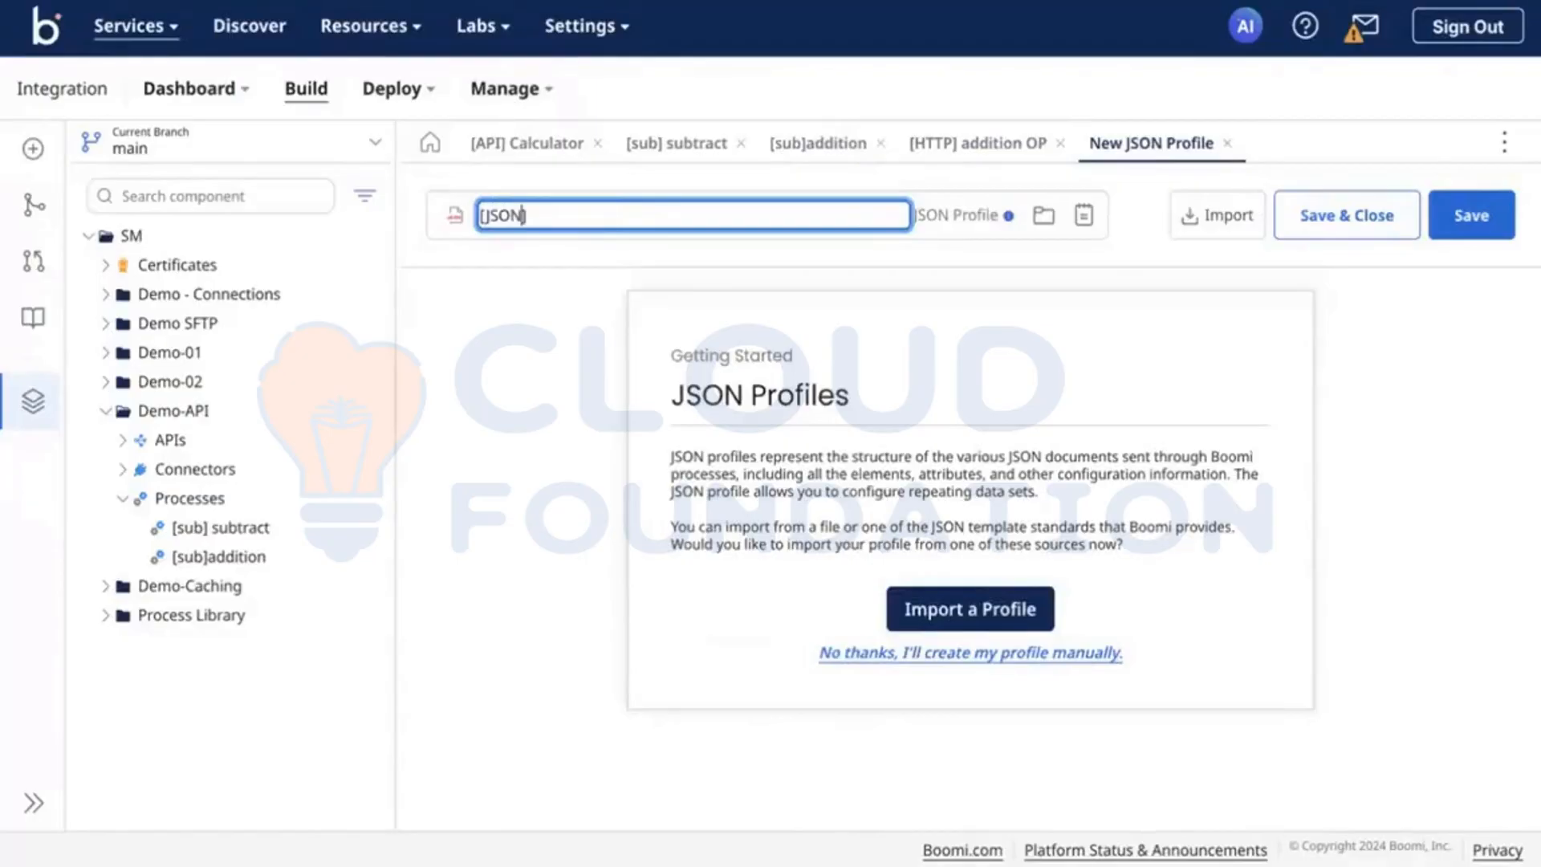
pyautogui.write('[JSON]')
# Step: Start importing the new JSON profile from a file and look through the Downloads, Documents and Desktop folders for a suitable JSON file
pyautogui.click(963, 608)
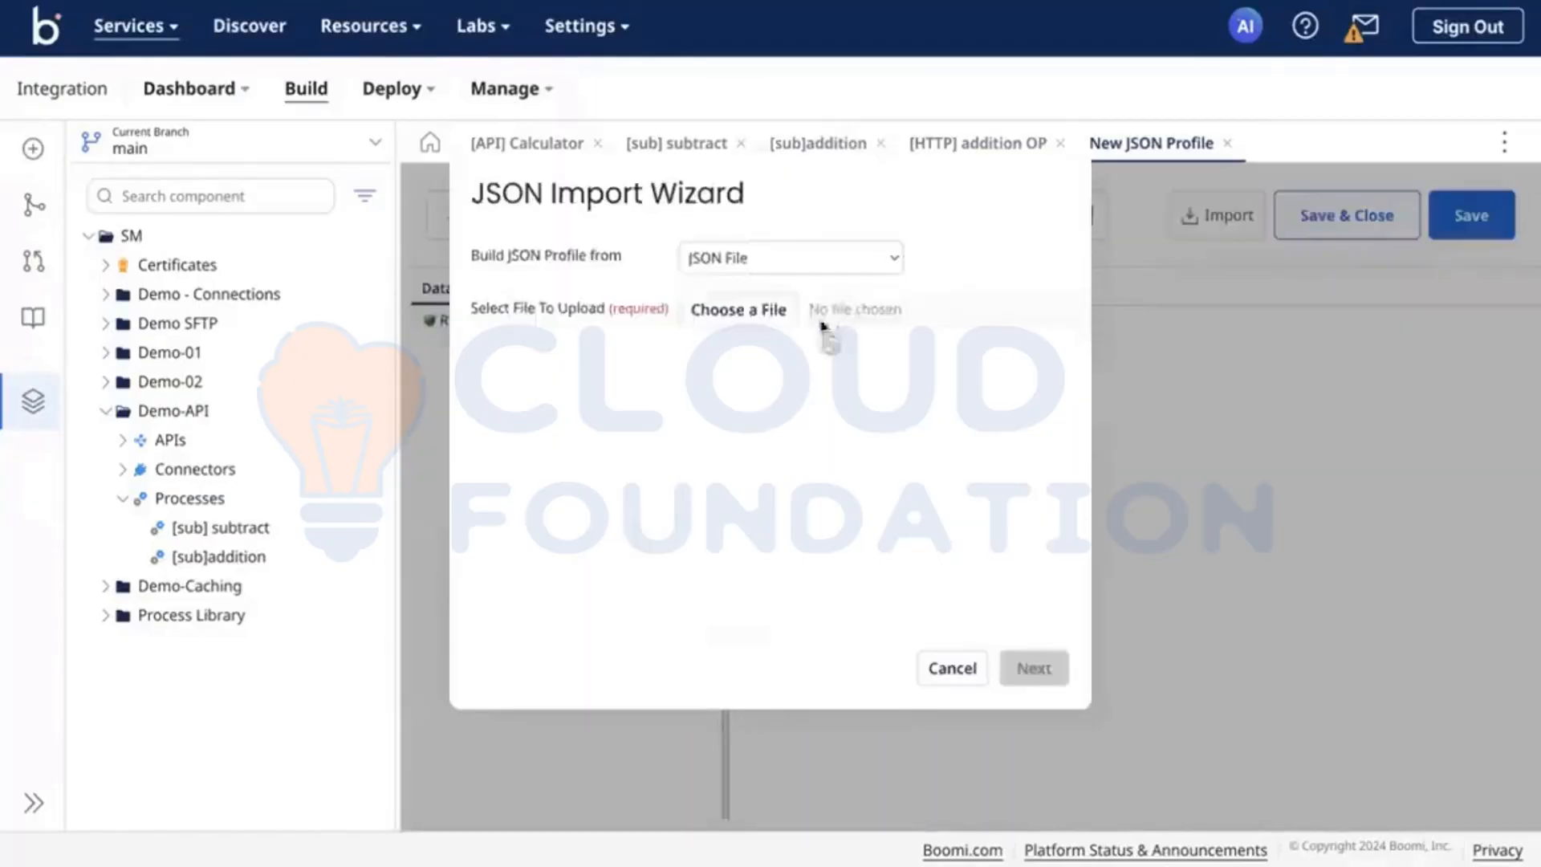
pyautogui.click(748, 313)
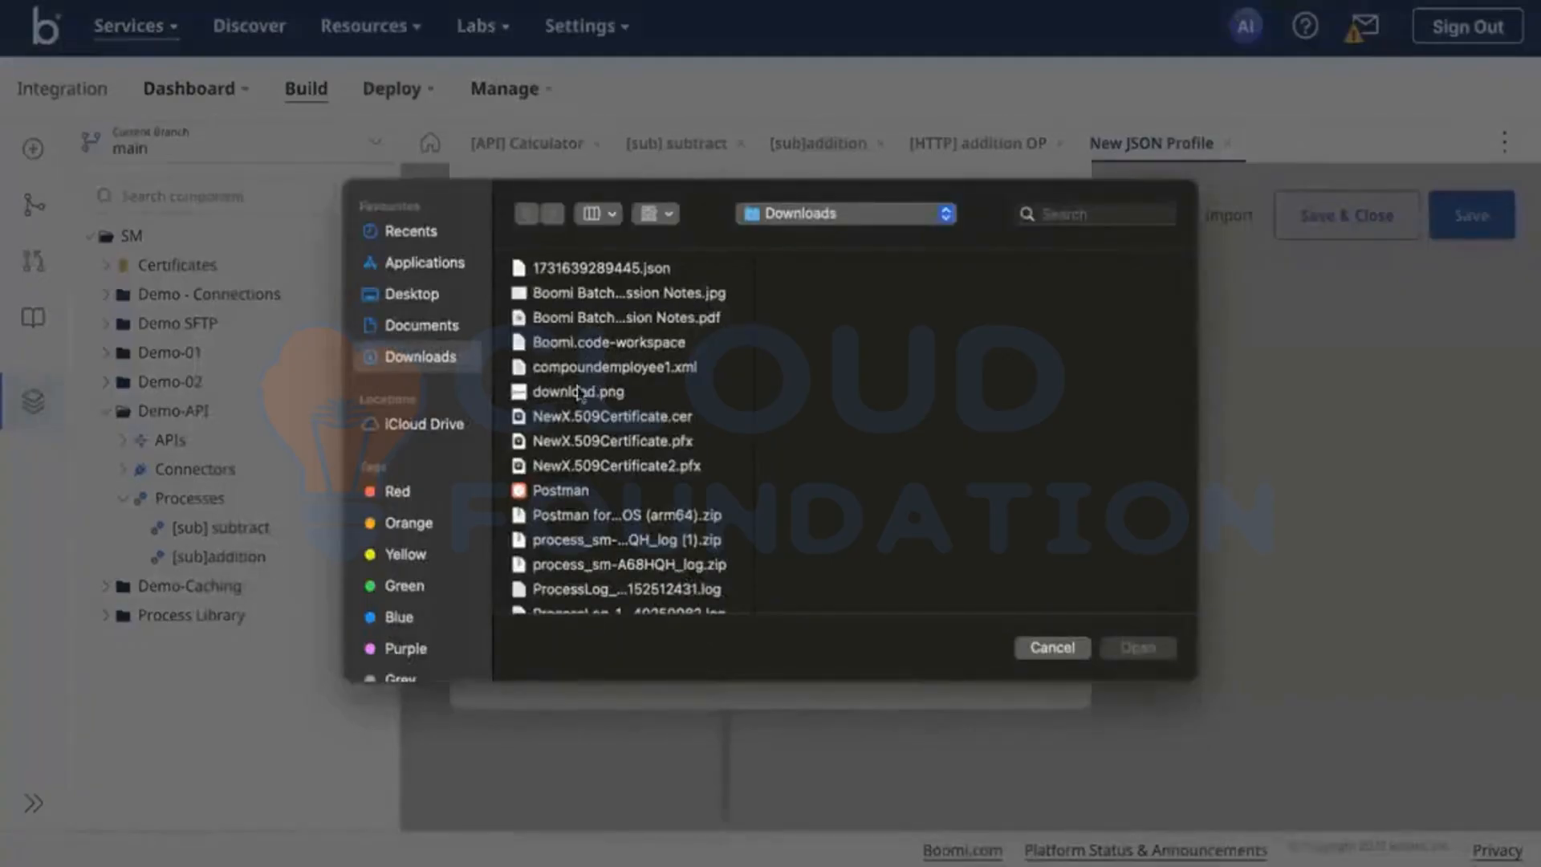
pyautogui.scroll(-3, 584, 462)
pyautogui.scroll(3, 628, 485)
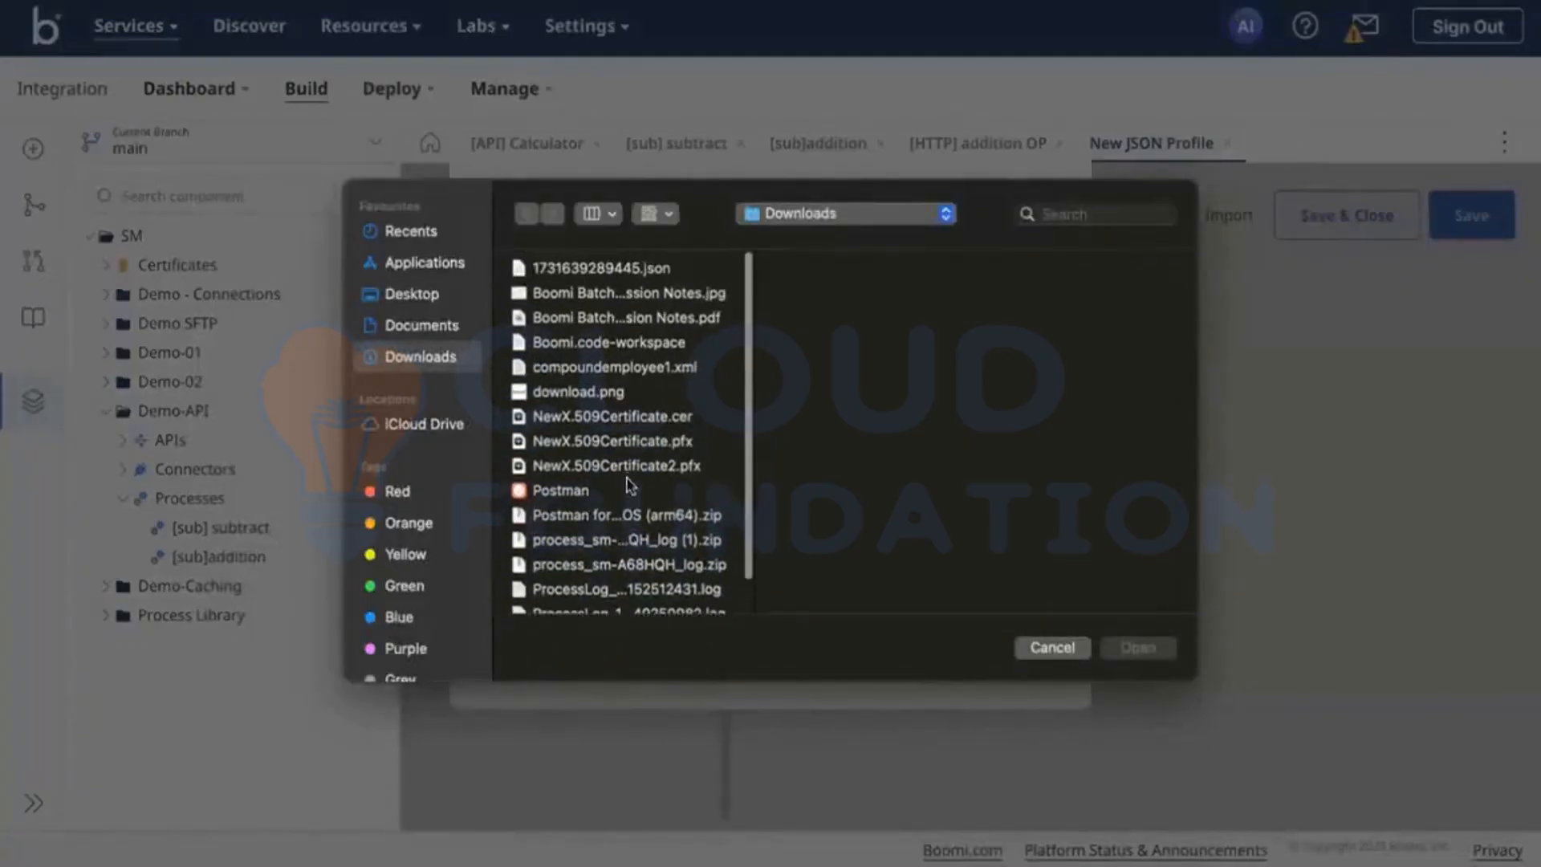
pyautogui.scroll(-2, 618, 594)
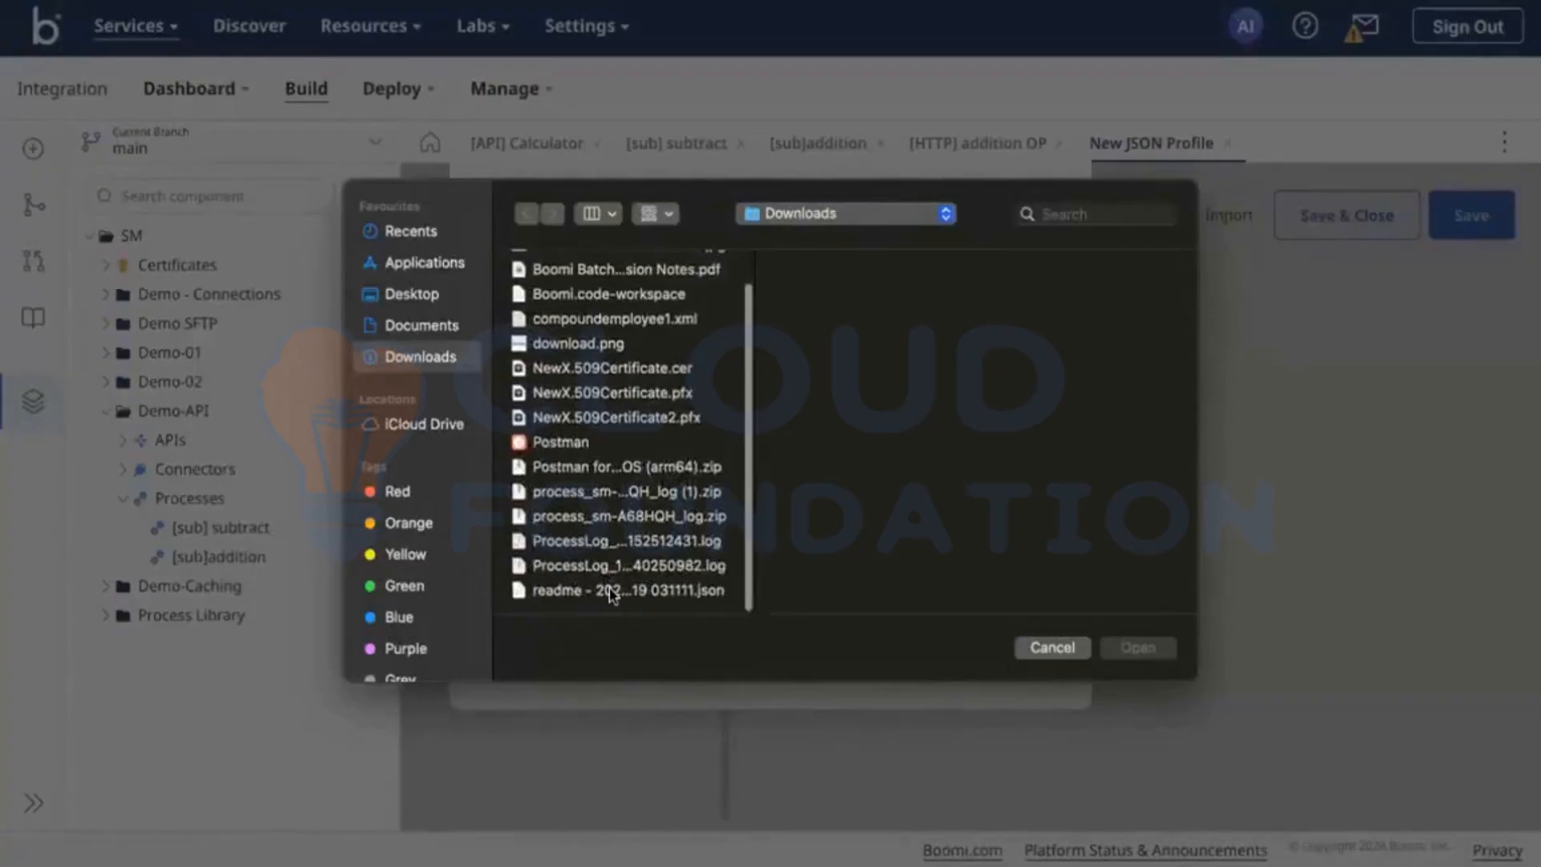
pyautogui.scroll(2, 611, 594)
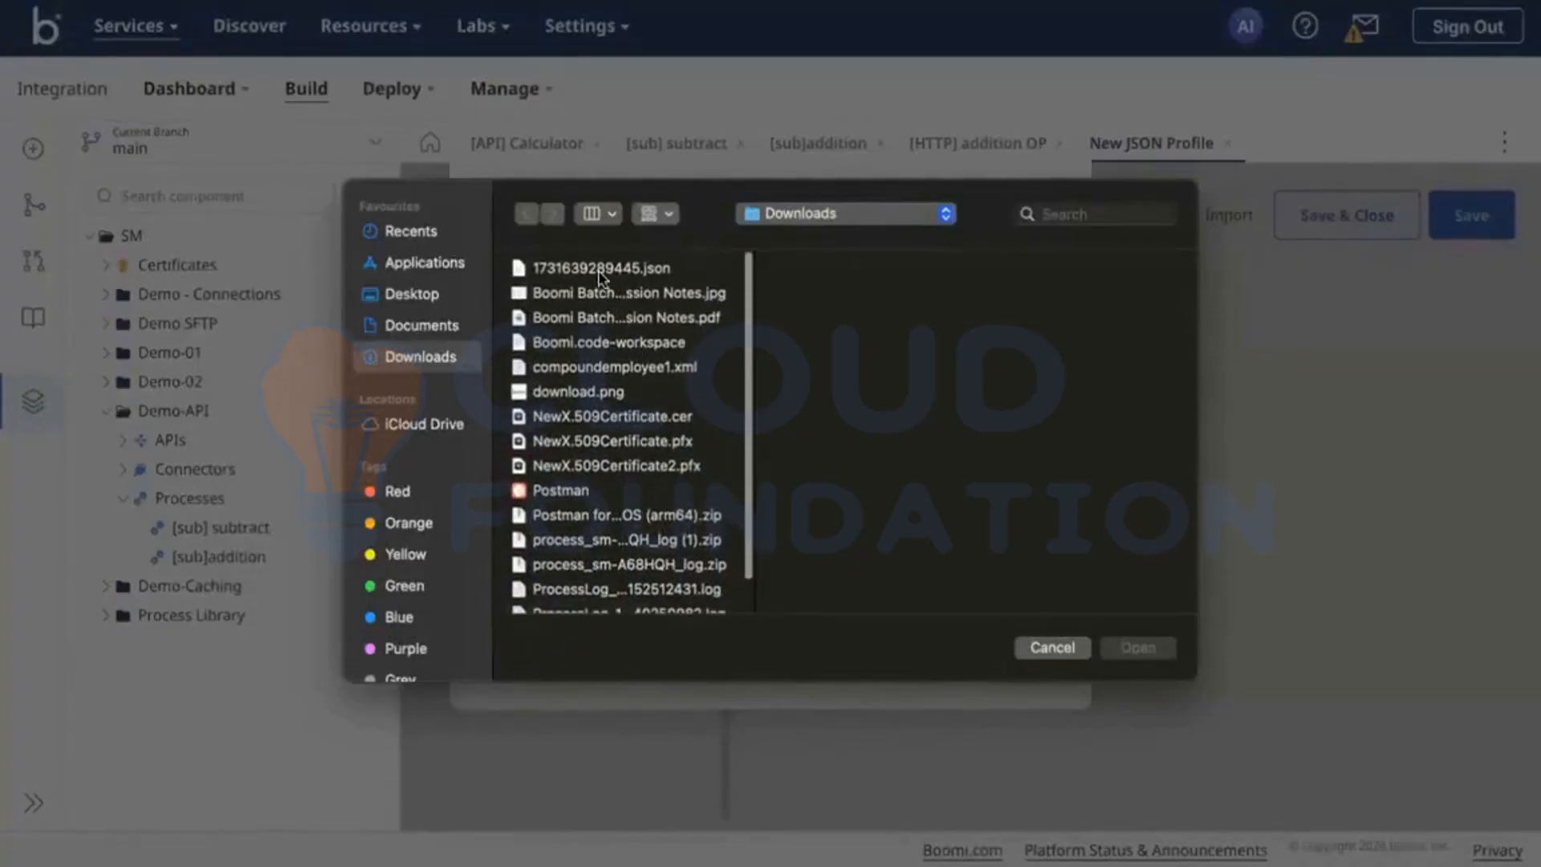
pyautogui.click(598, 269)
pyautogui.click(612, 294)
pyautogui.click(625, 373)
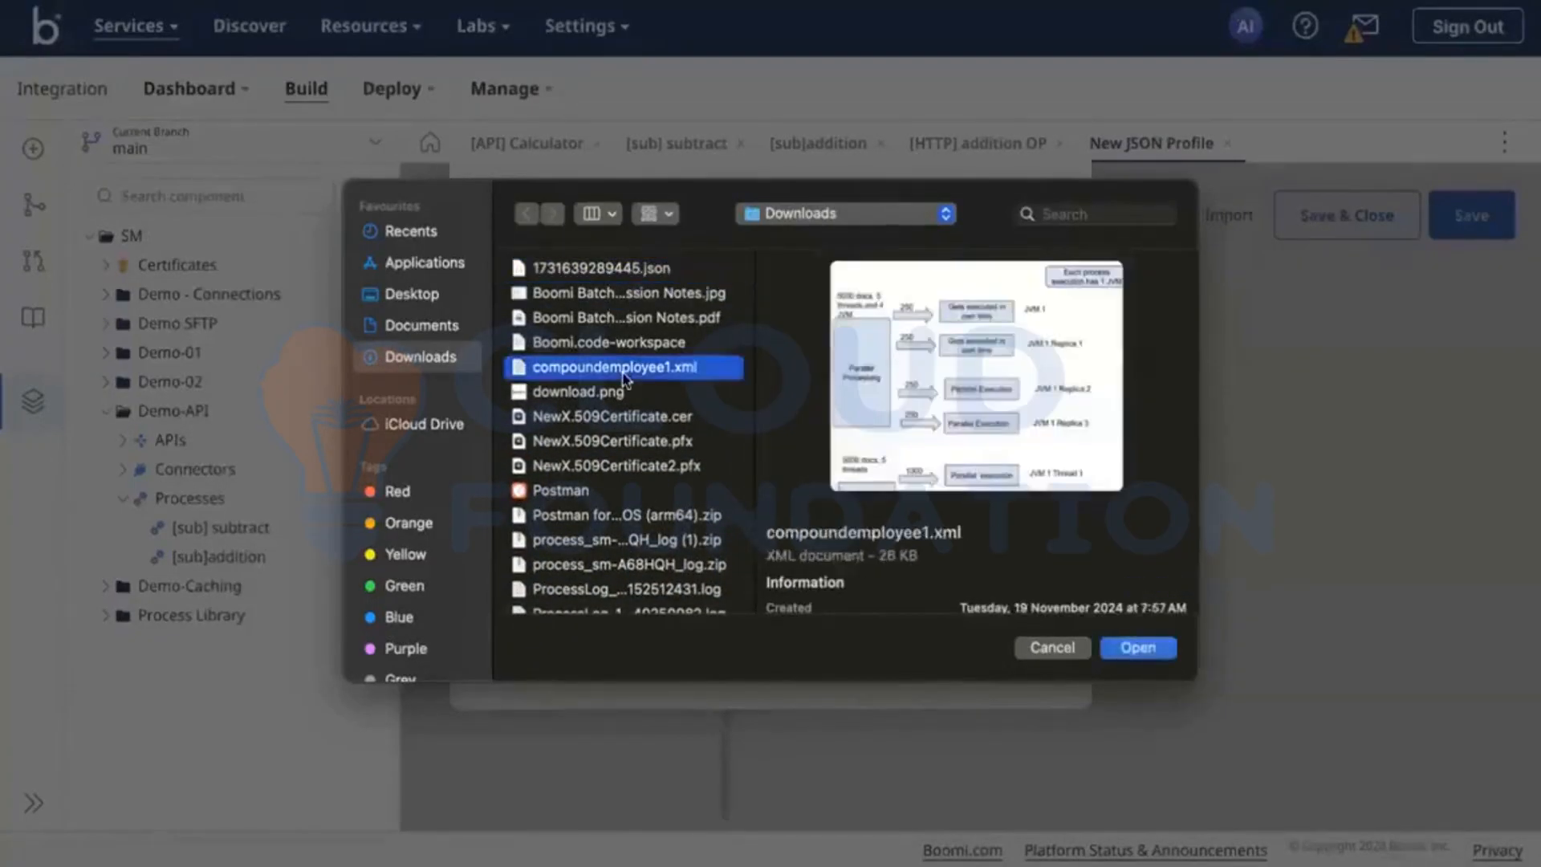
pyautogui.click(594, 393)
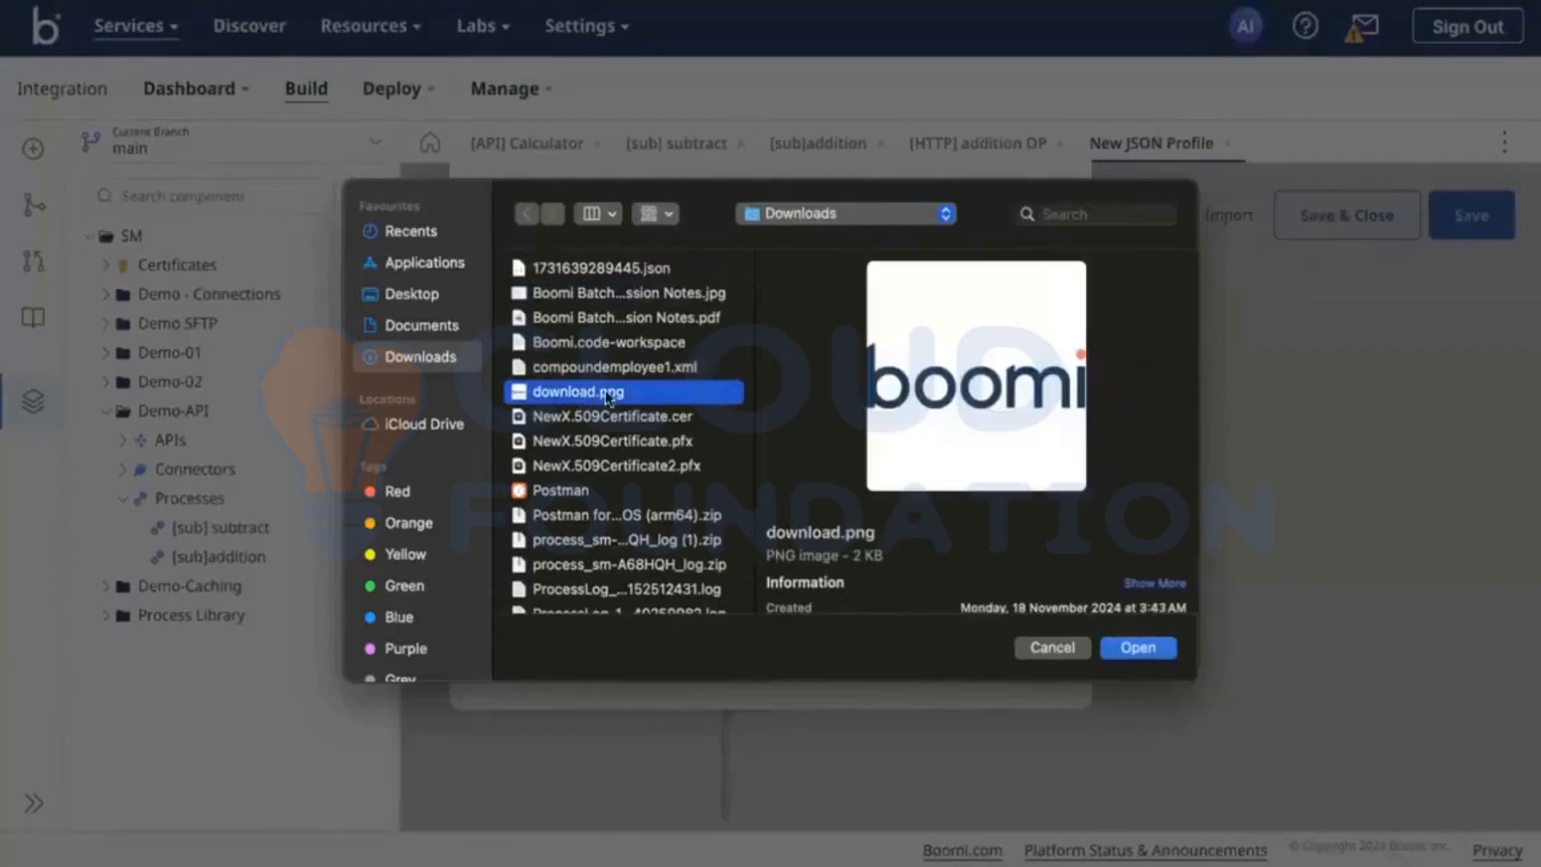
pyautogui.scroll(-2, 630, 450)
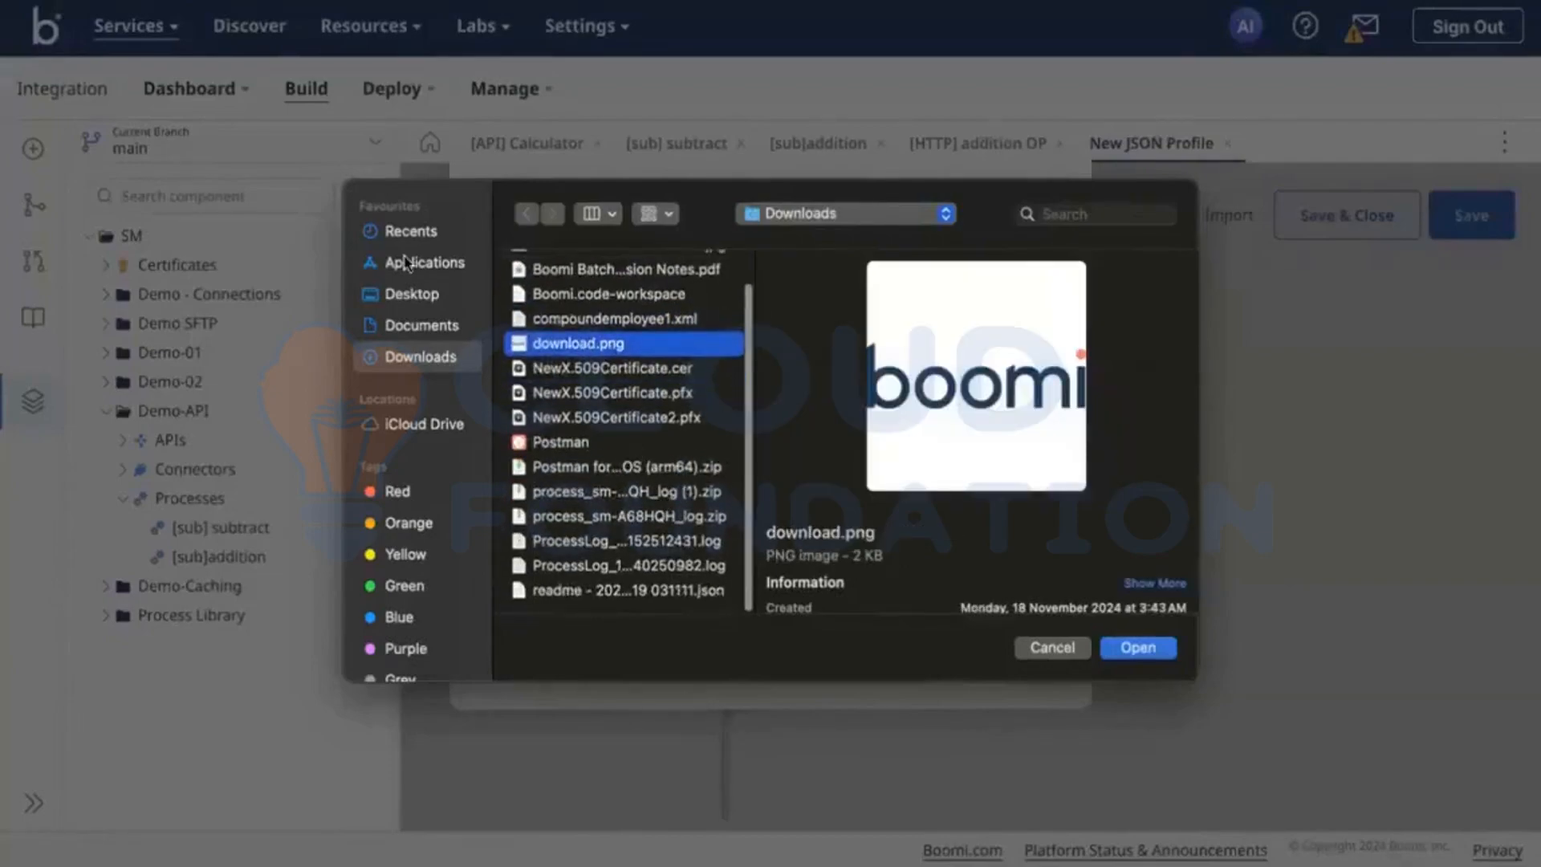
pyautogui.click(395, 327)
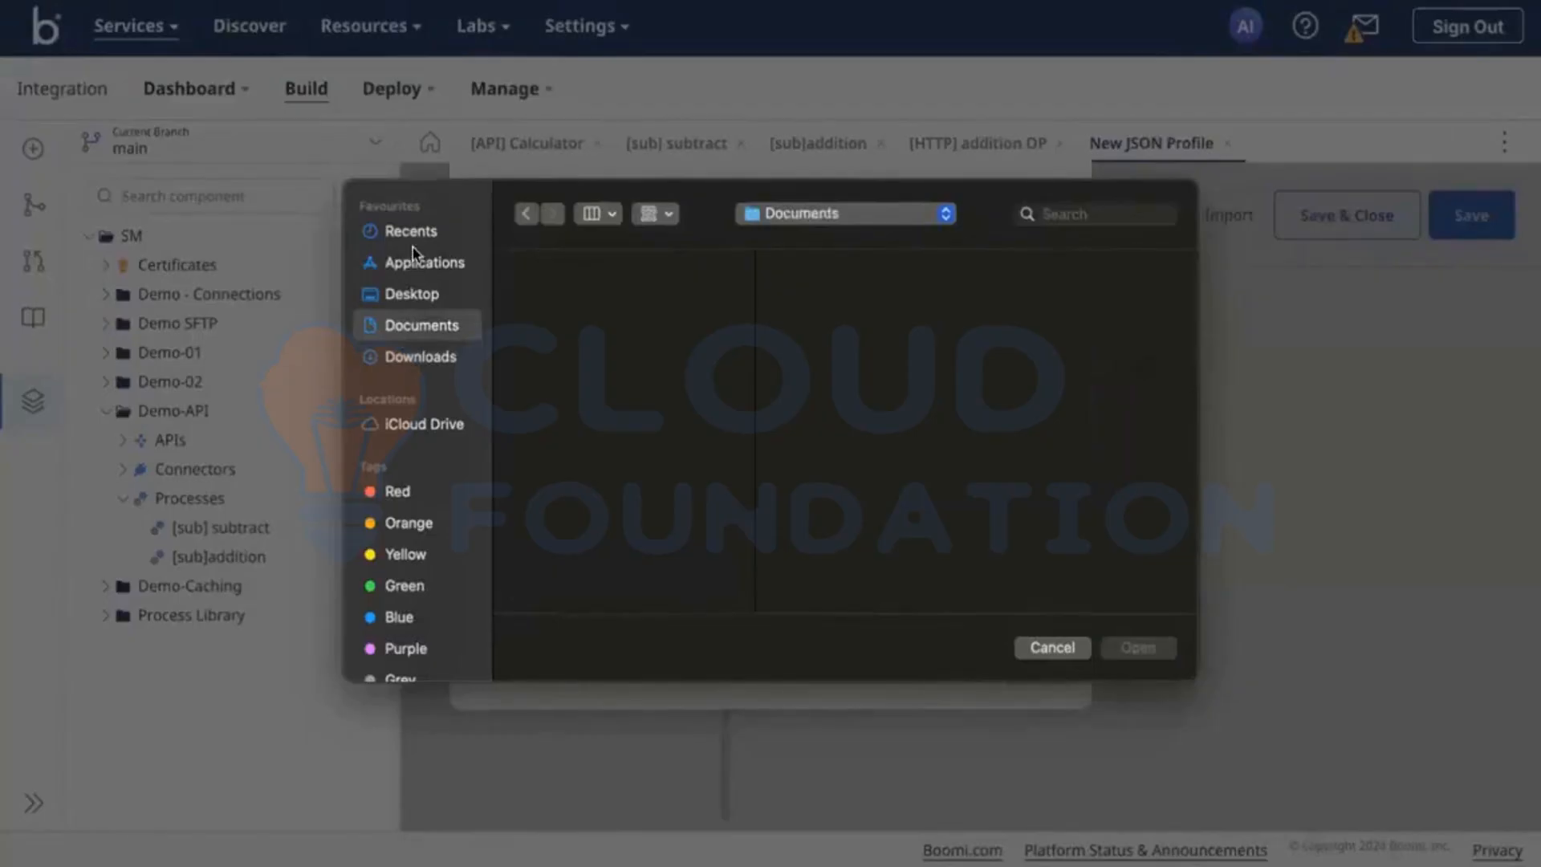
pyautogui.click(426, 297)
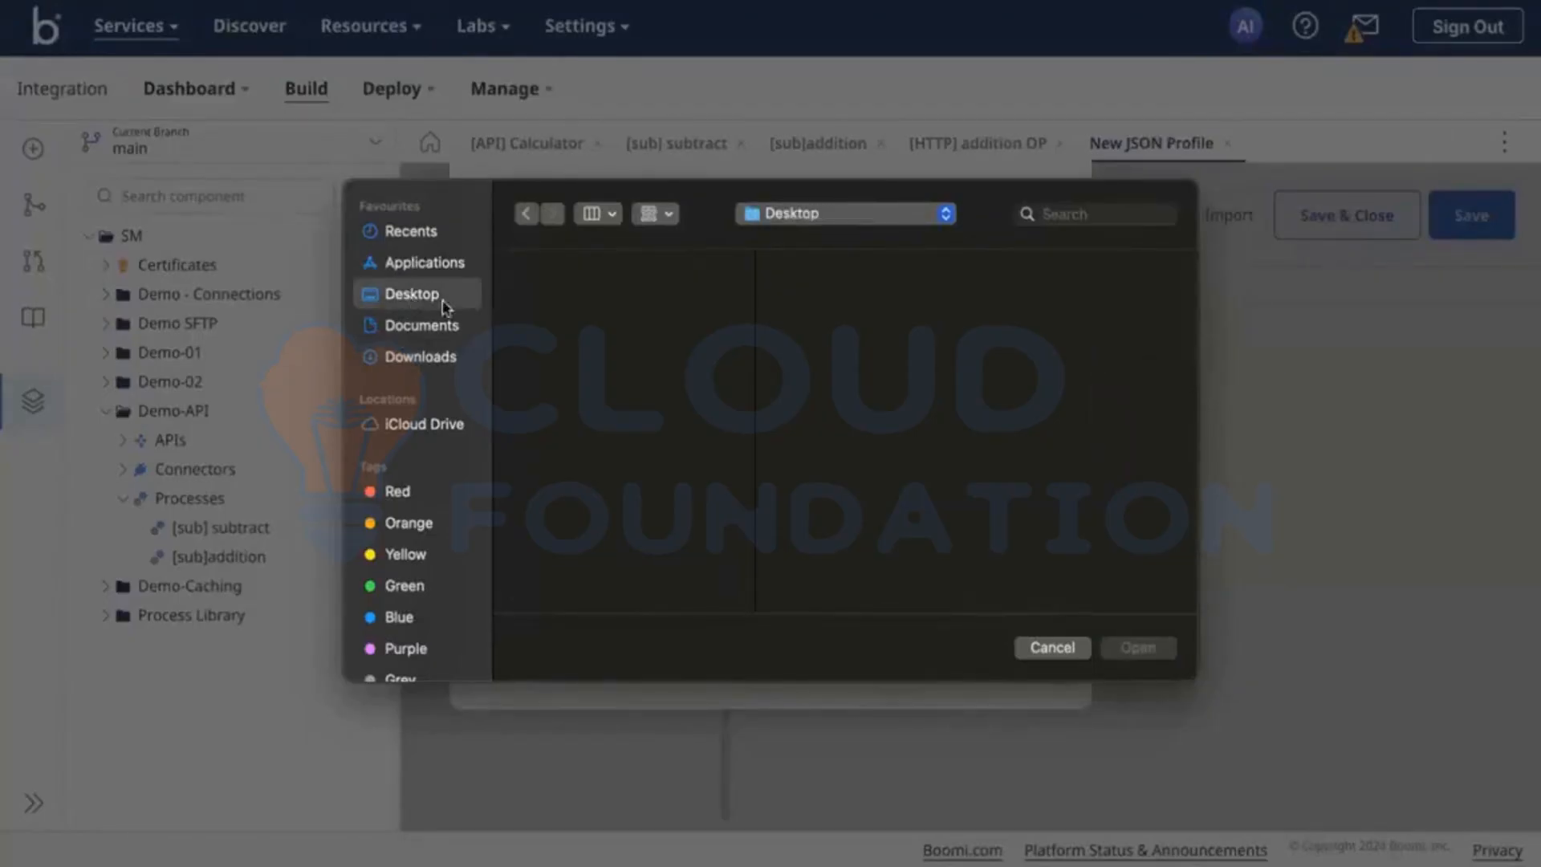
pyautogui.click(428, 360)
pyautogui.scroll(-2, 610, 428)
pyautogui.click(592, 491)
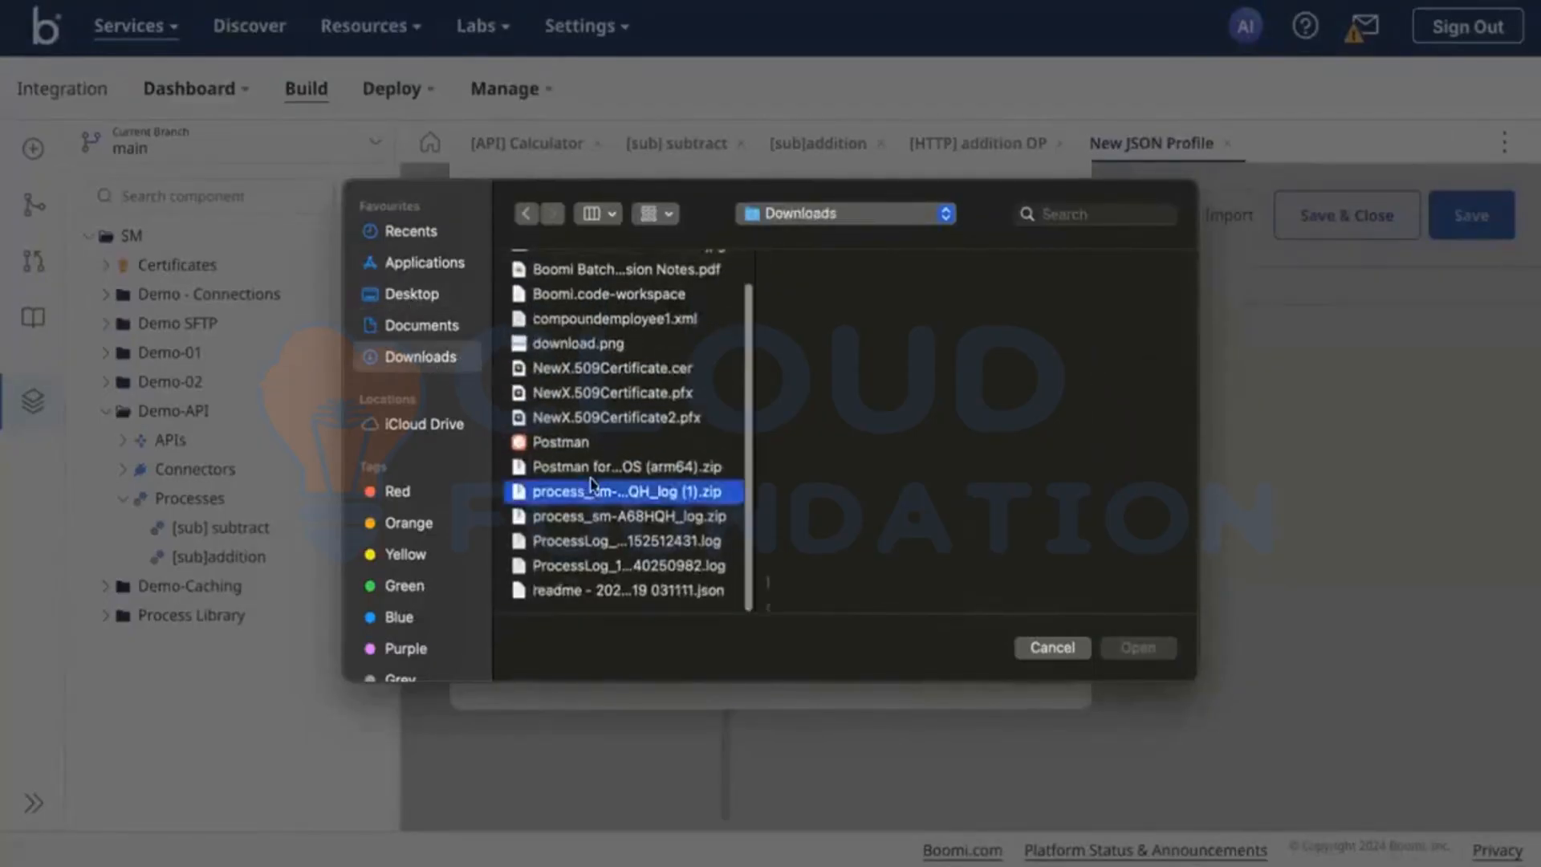
pyautogui.click(643, 463)
pyautogui.click(637, 518)
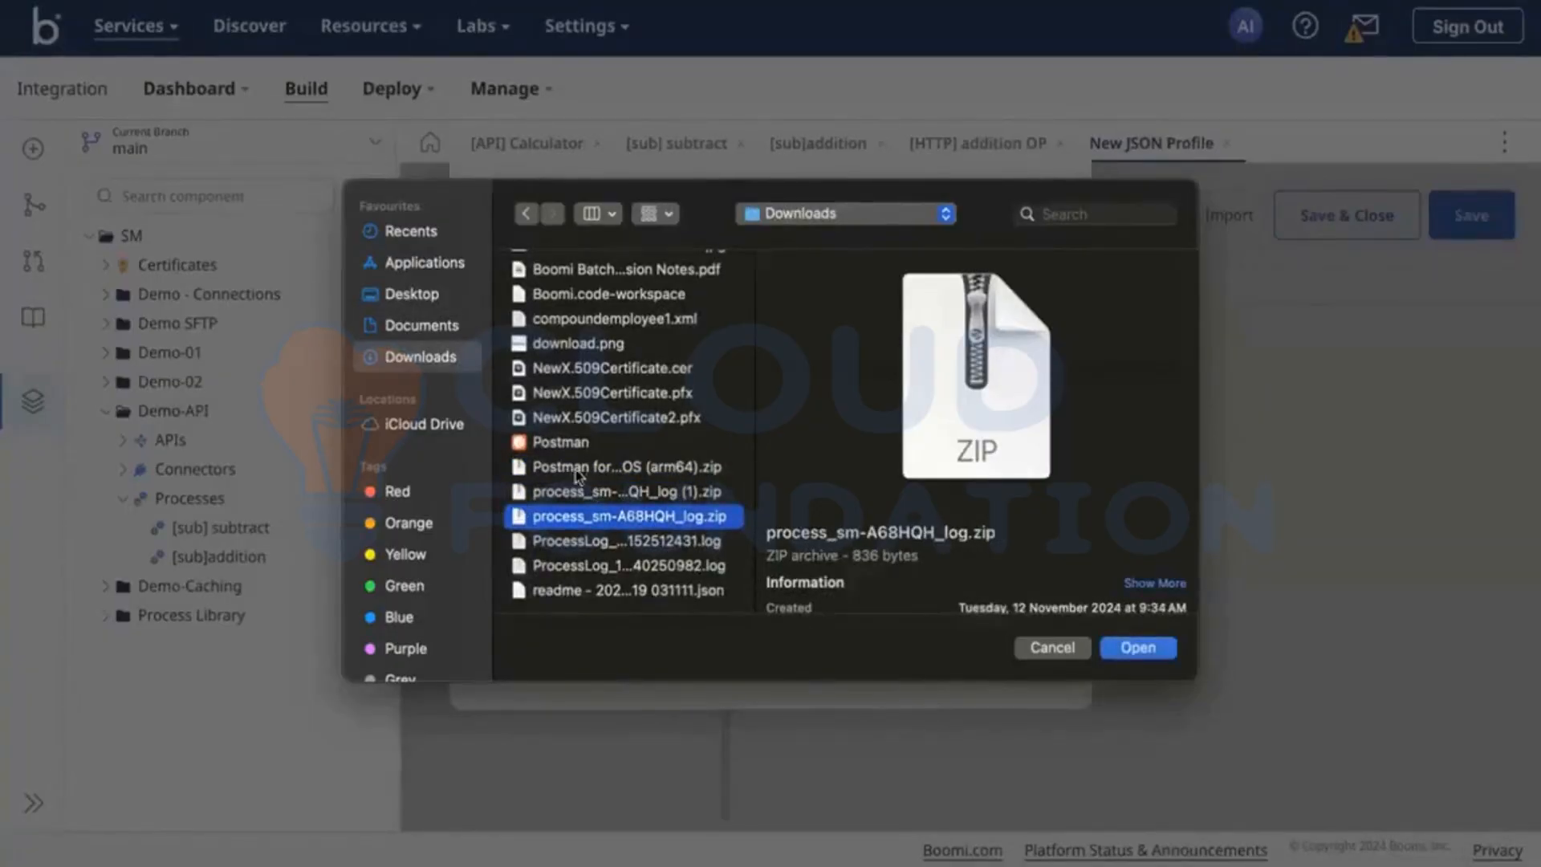
pyautogui.click(600, 419)
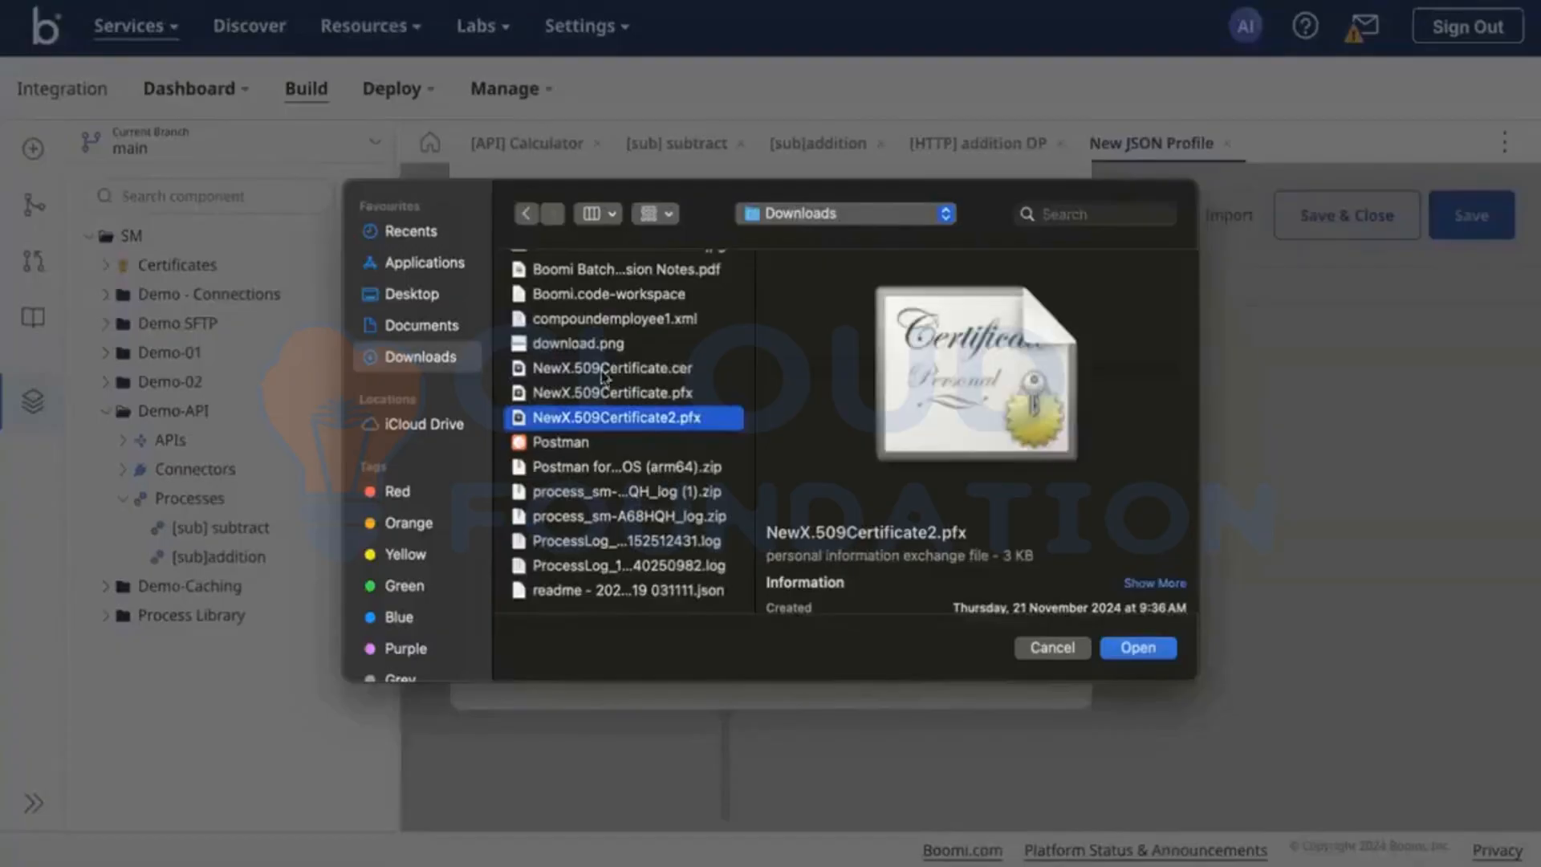
pyautogui.click(578, 392)
pyautogui.click(625, 321)
pyautogui.scroll(1, 625, 320)
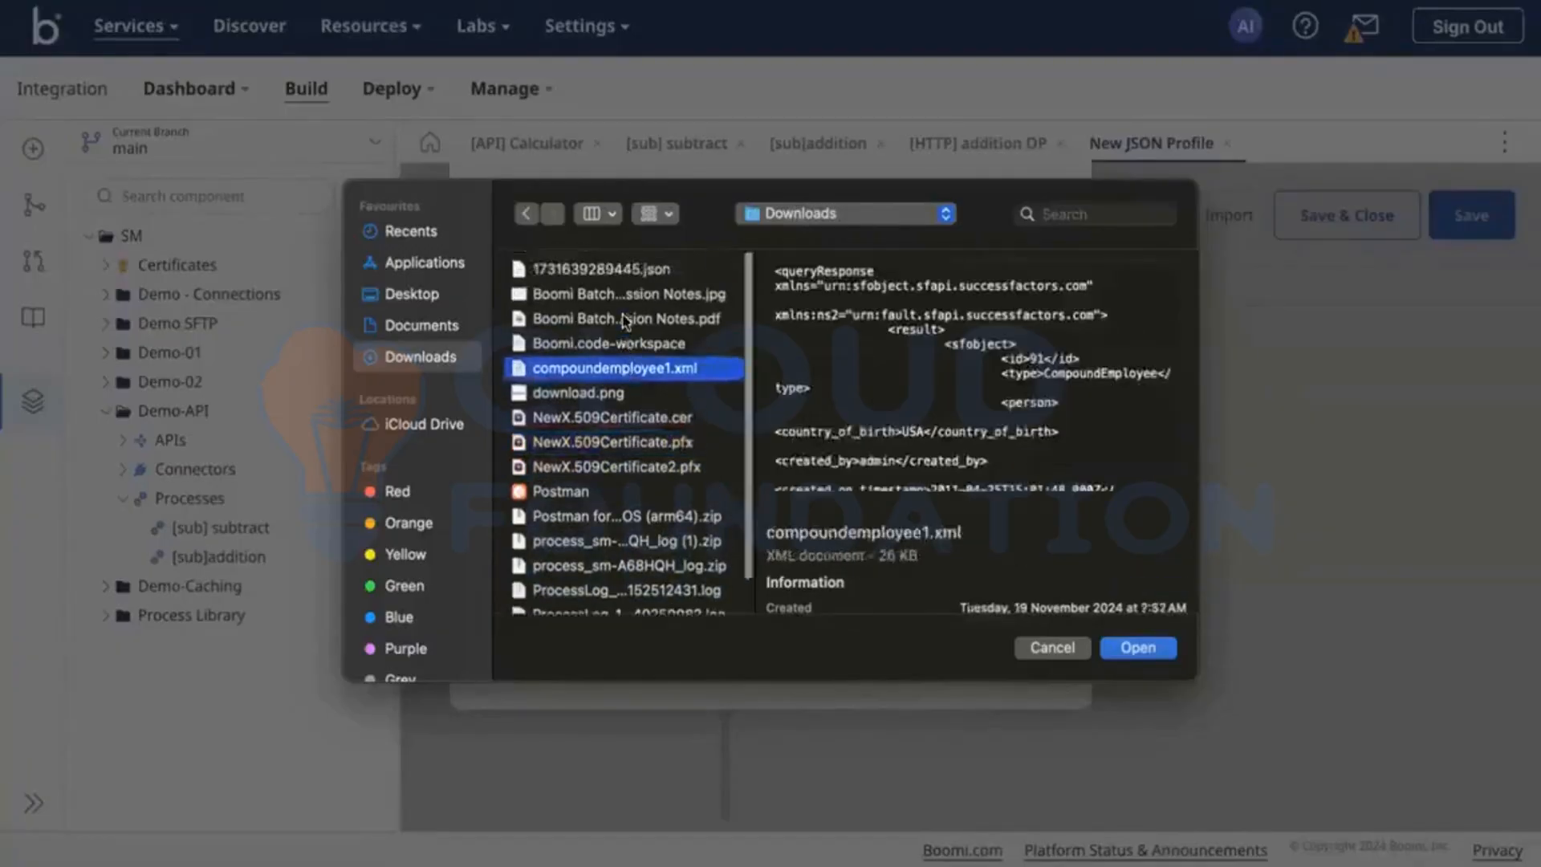
pyautogui.click(1043, 649)
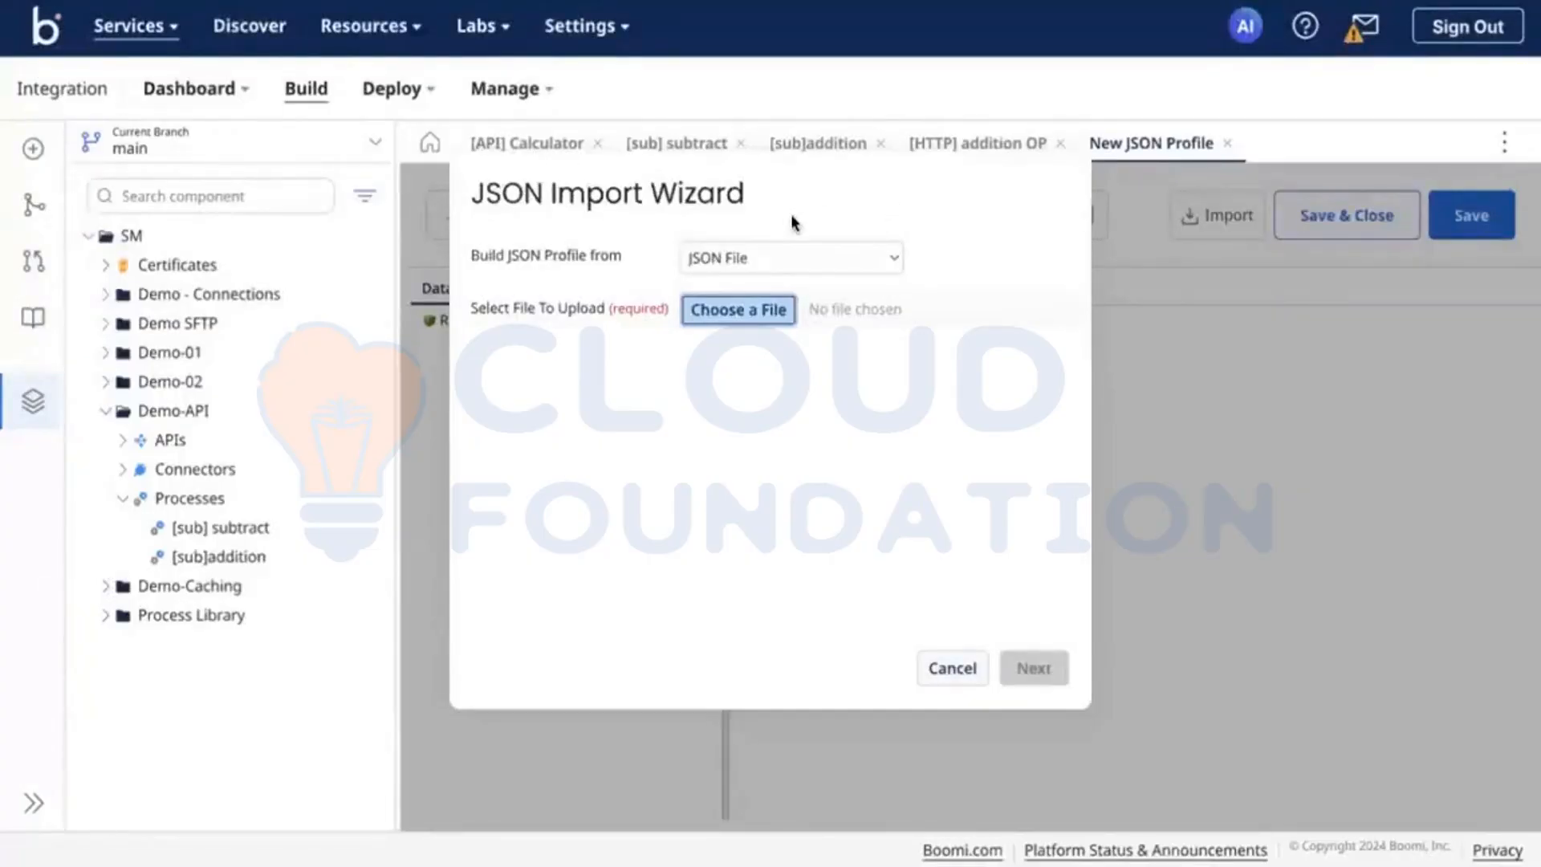
pyautogui.click(757, 252)
pyautogui.click(909, 498)
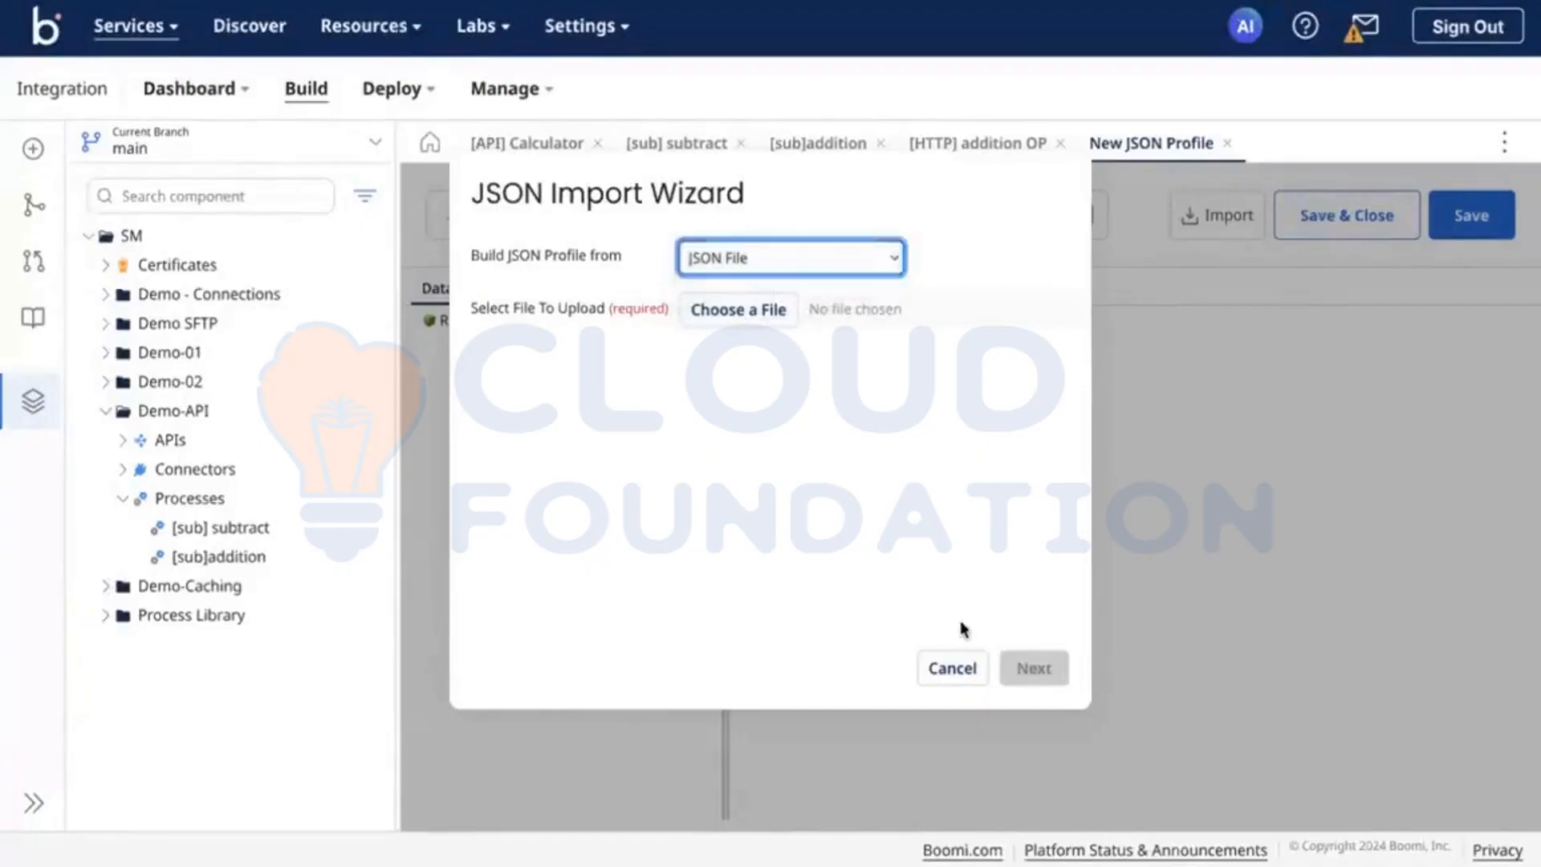
# Step: Copy the [JSON] Employees profile from the Demo-01 folder into the Demo-API folder, without copying component dependents
pyautogui.click(106, 353)
pyautogui.scroll(-1, 128, 434)
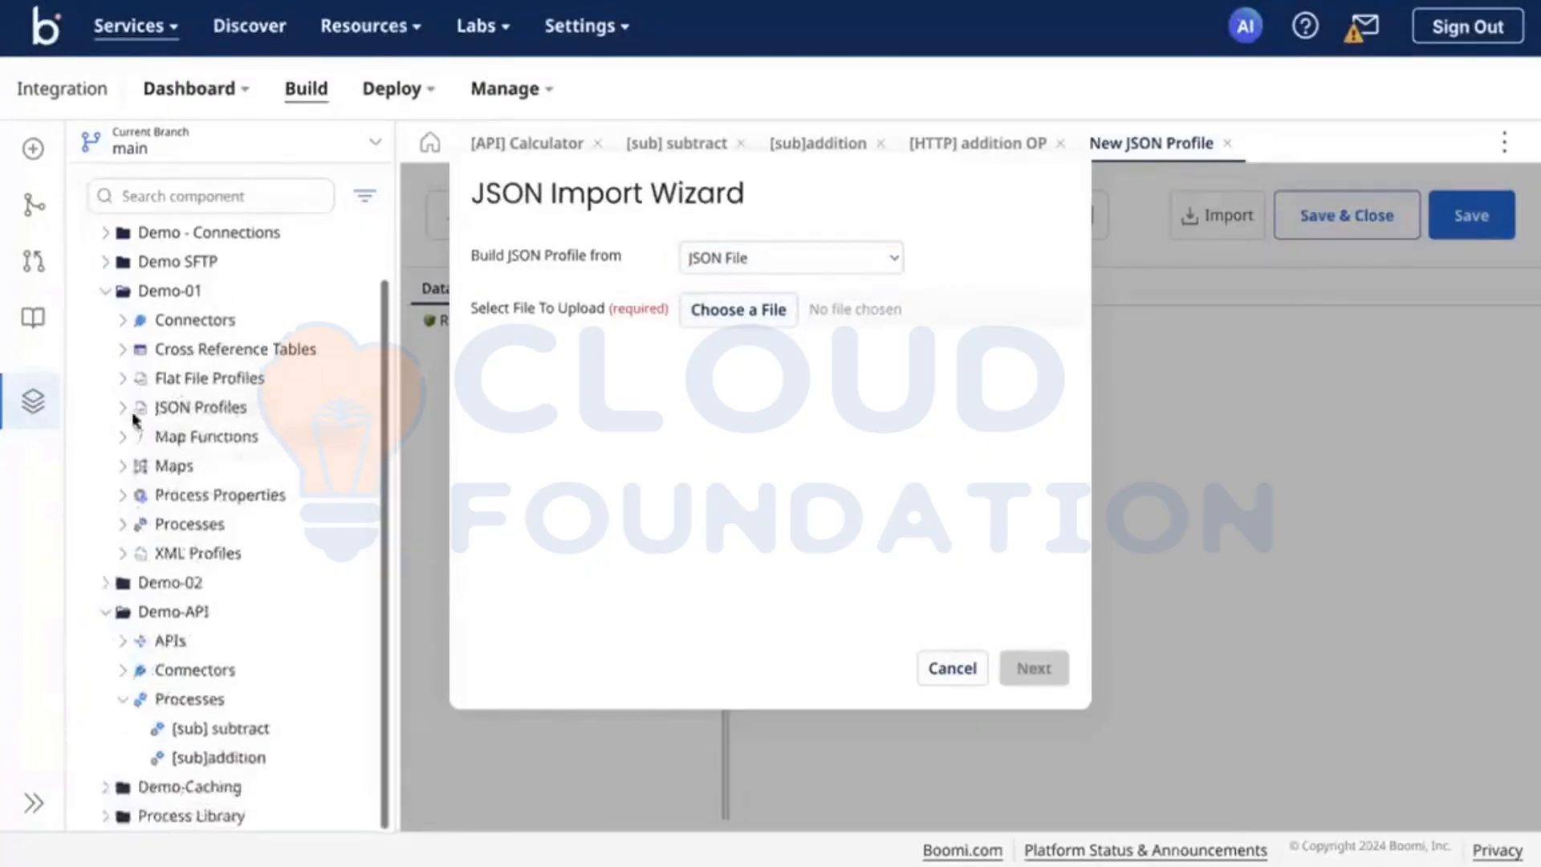
pyautogui.click(124, 407)
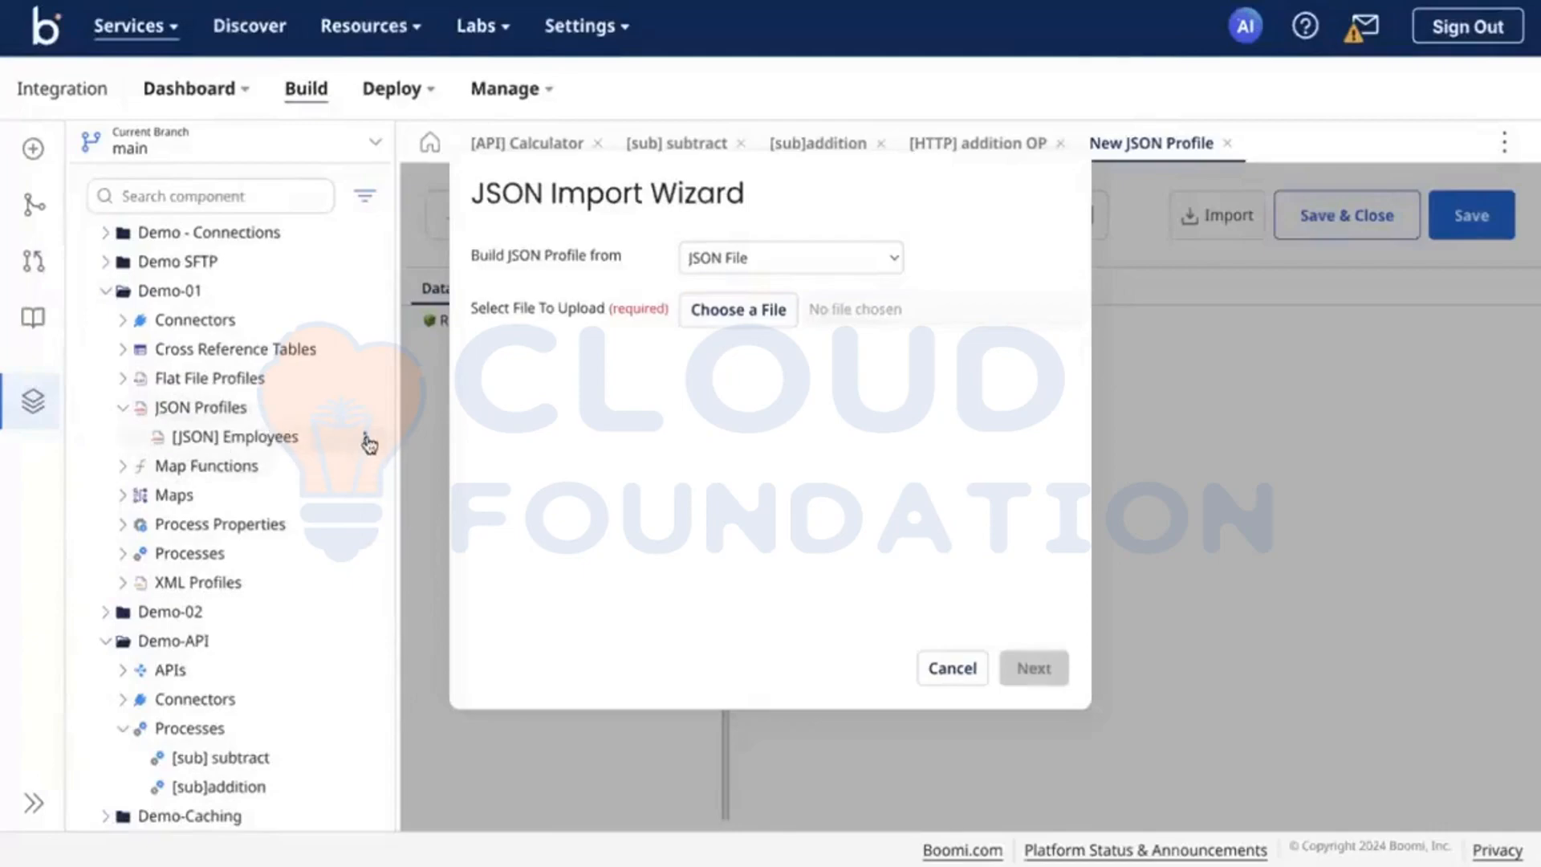
pyautogui.click(366, 440)
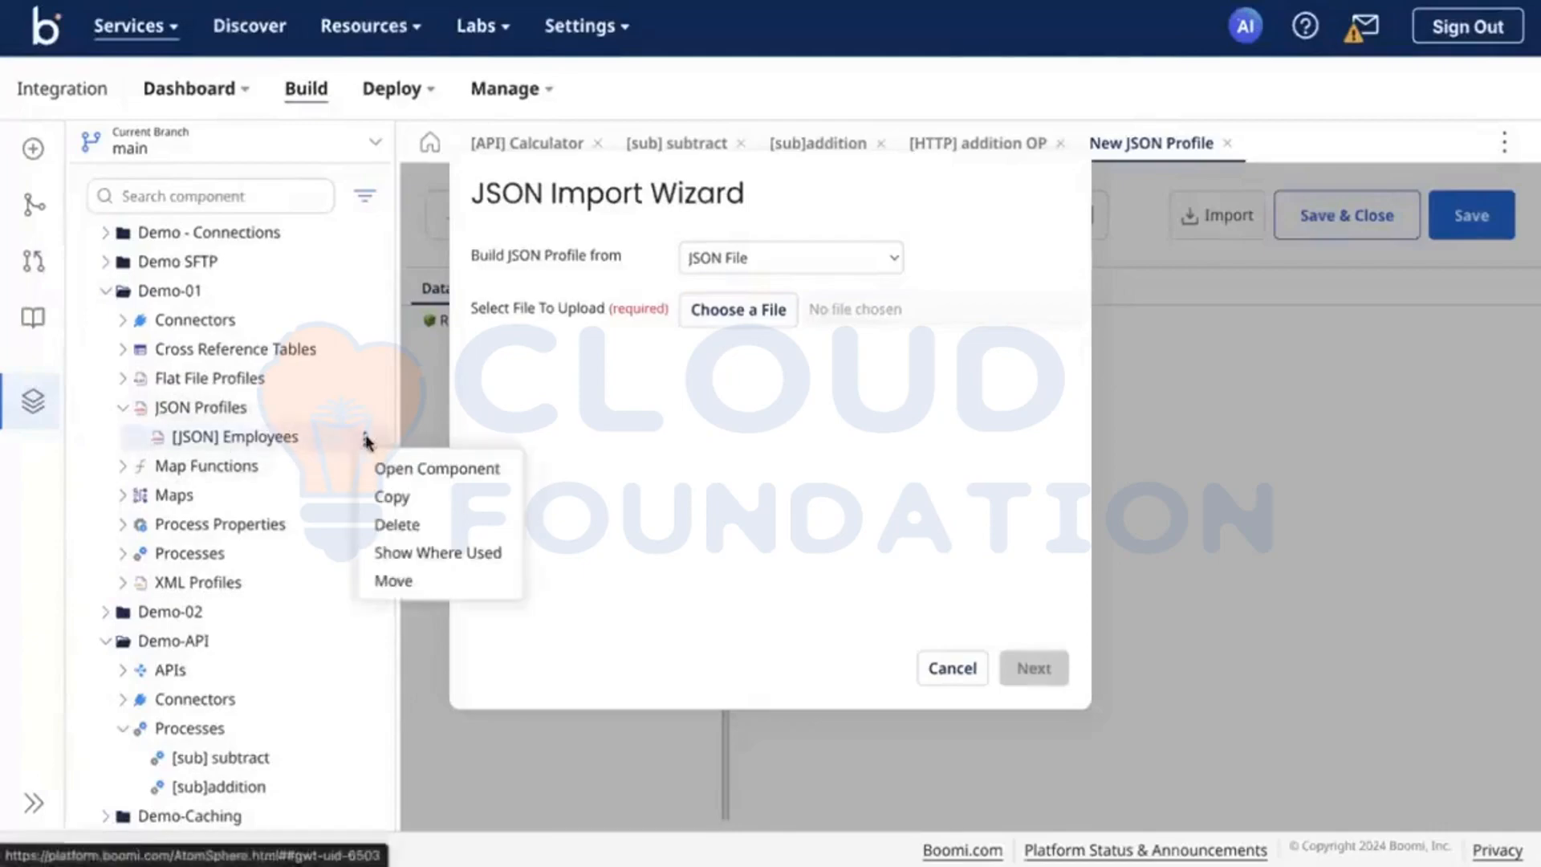
pyautogui.click(383, 497)
pyautogui.click(856, 337)
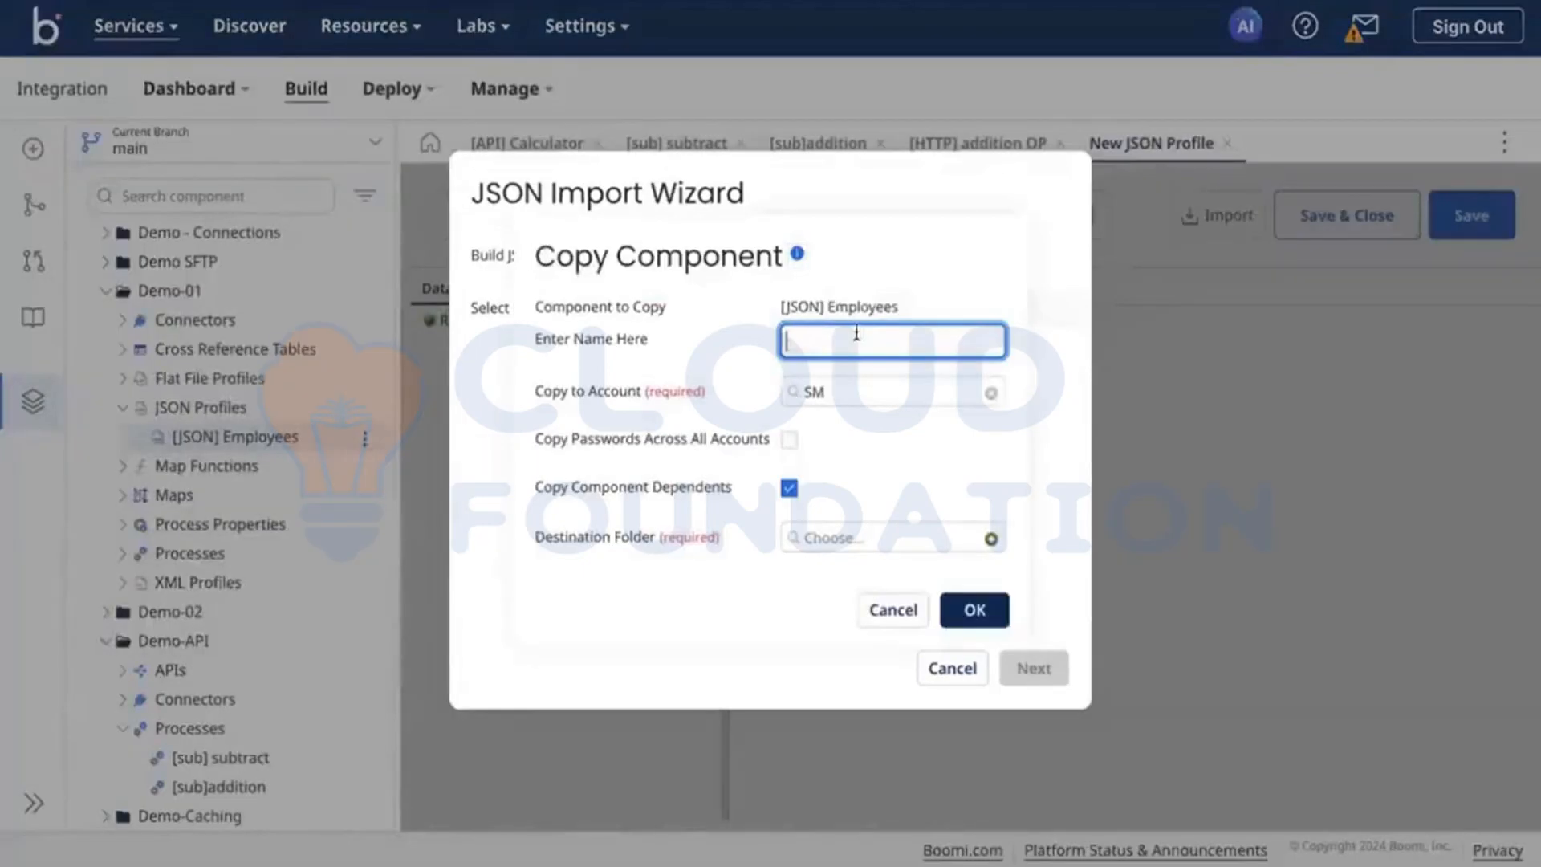
pyautogui.click(789, 488)
pyautogui.click(879, 546)
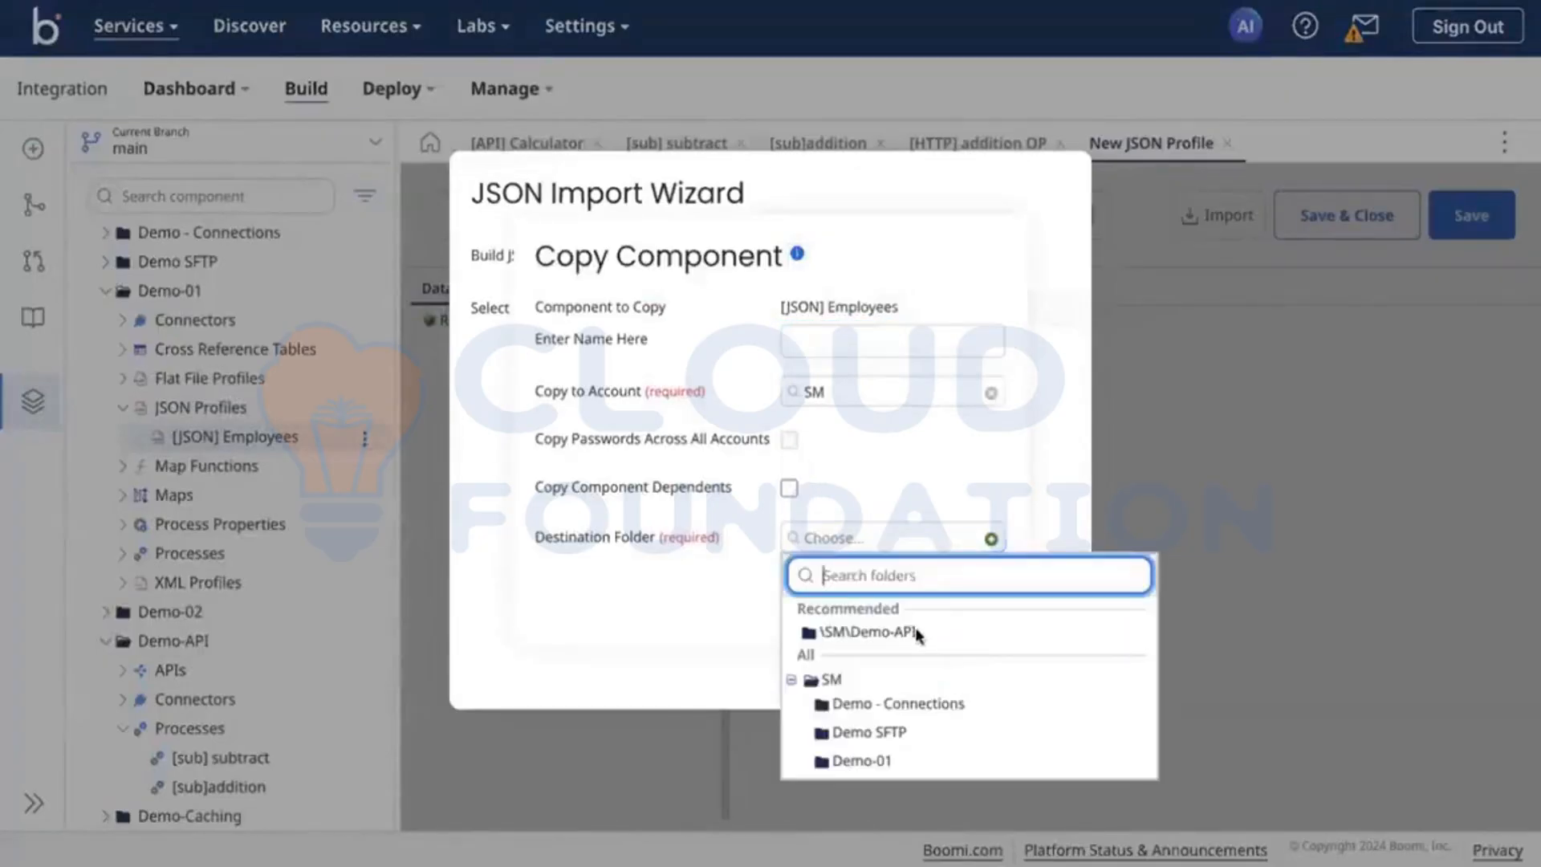
pyautogui.click(899, 628)
pyautogui.click(973, 623)
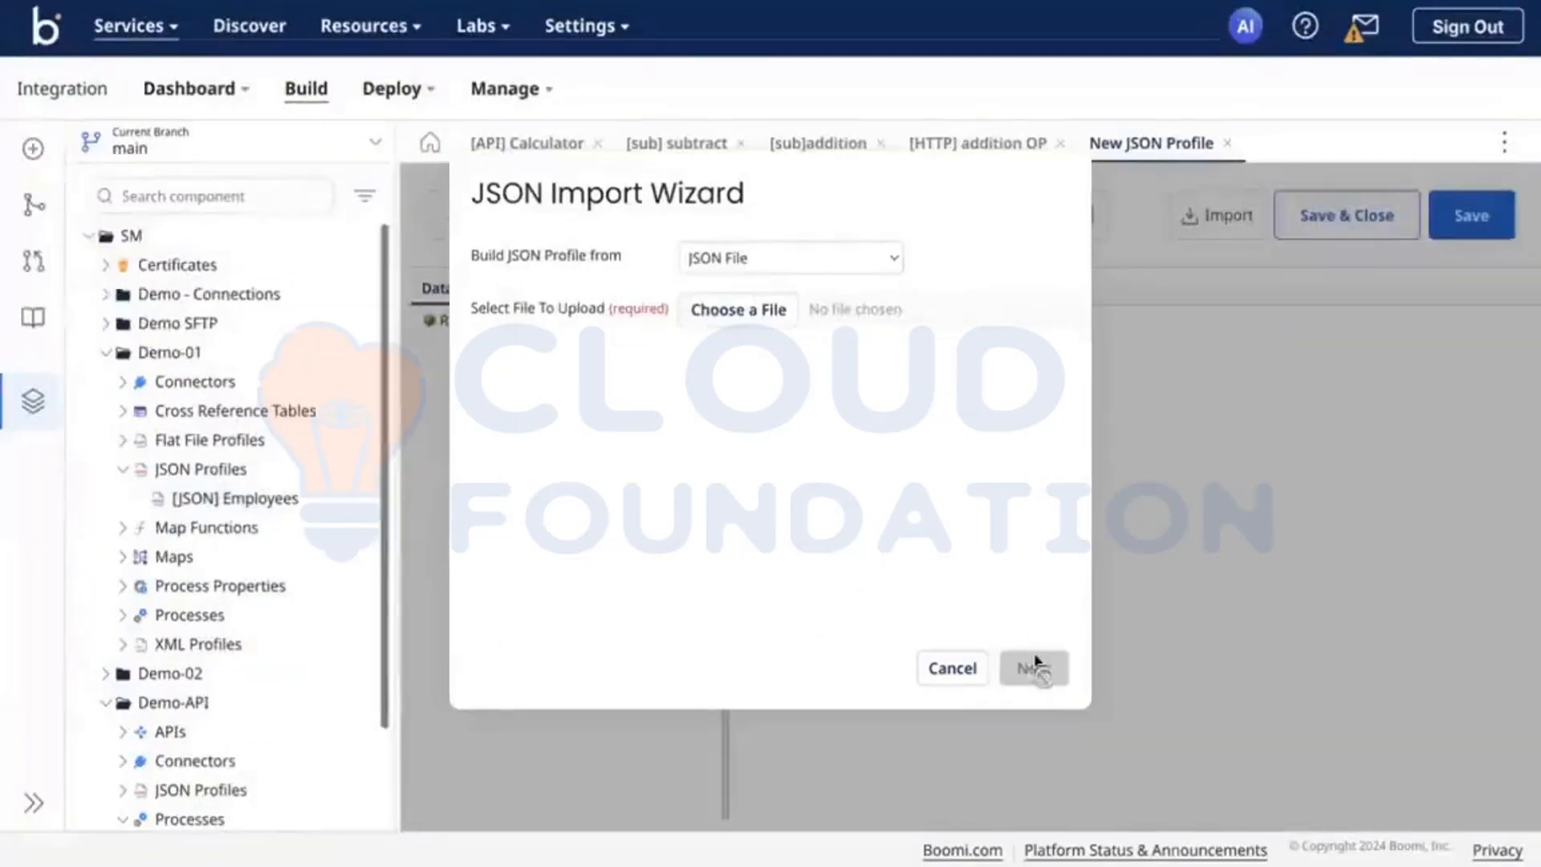
# Step: Cancel the JSON import and close the new JSON profile, discarding its unsaved changes
pyautogui.click(938, 668)
pyautogui.click(1227, 143)
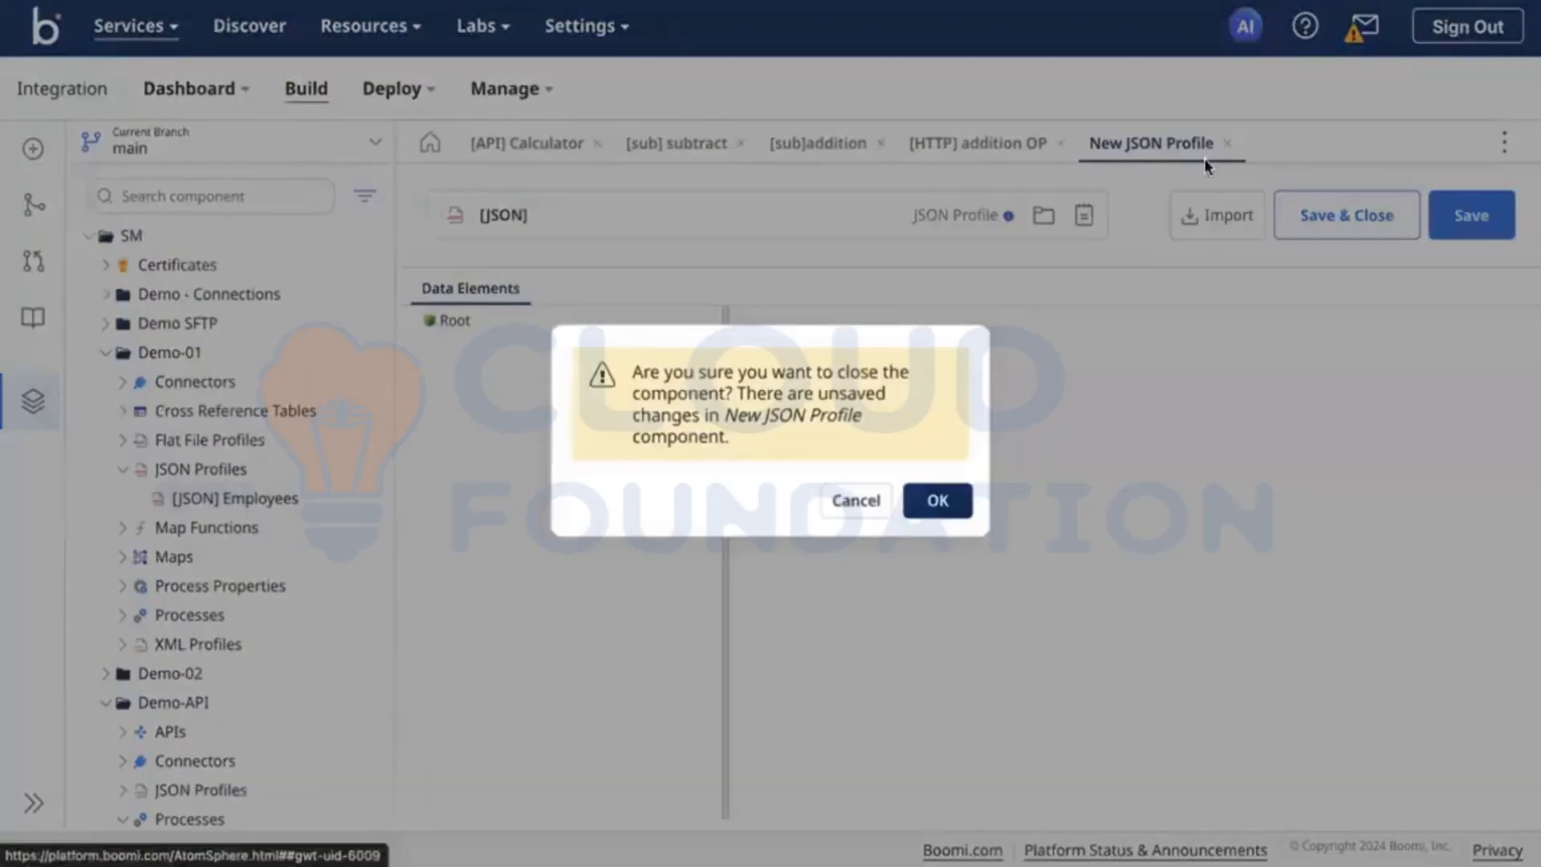
pyautogui.click(937, 500)
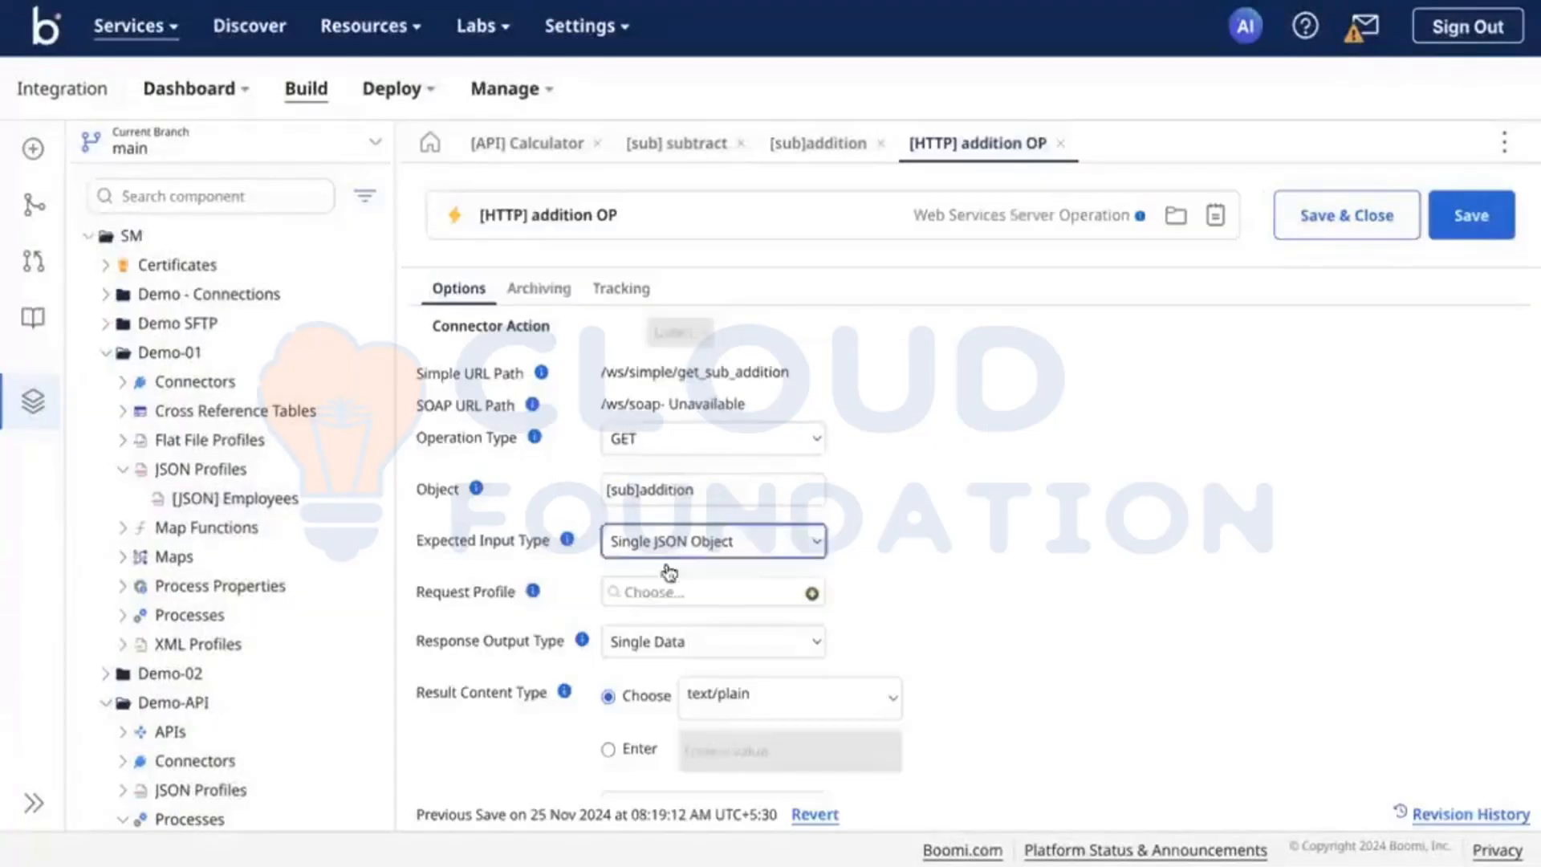
# Step: Set the request profile of the [HTTP] addition OP operation to [JSON] Employees from the Demo-API folder
pyautogui.click(711, 592)
pyautogui.scroll(-2, 662, 692)
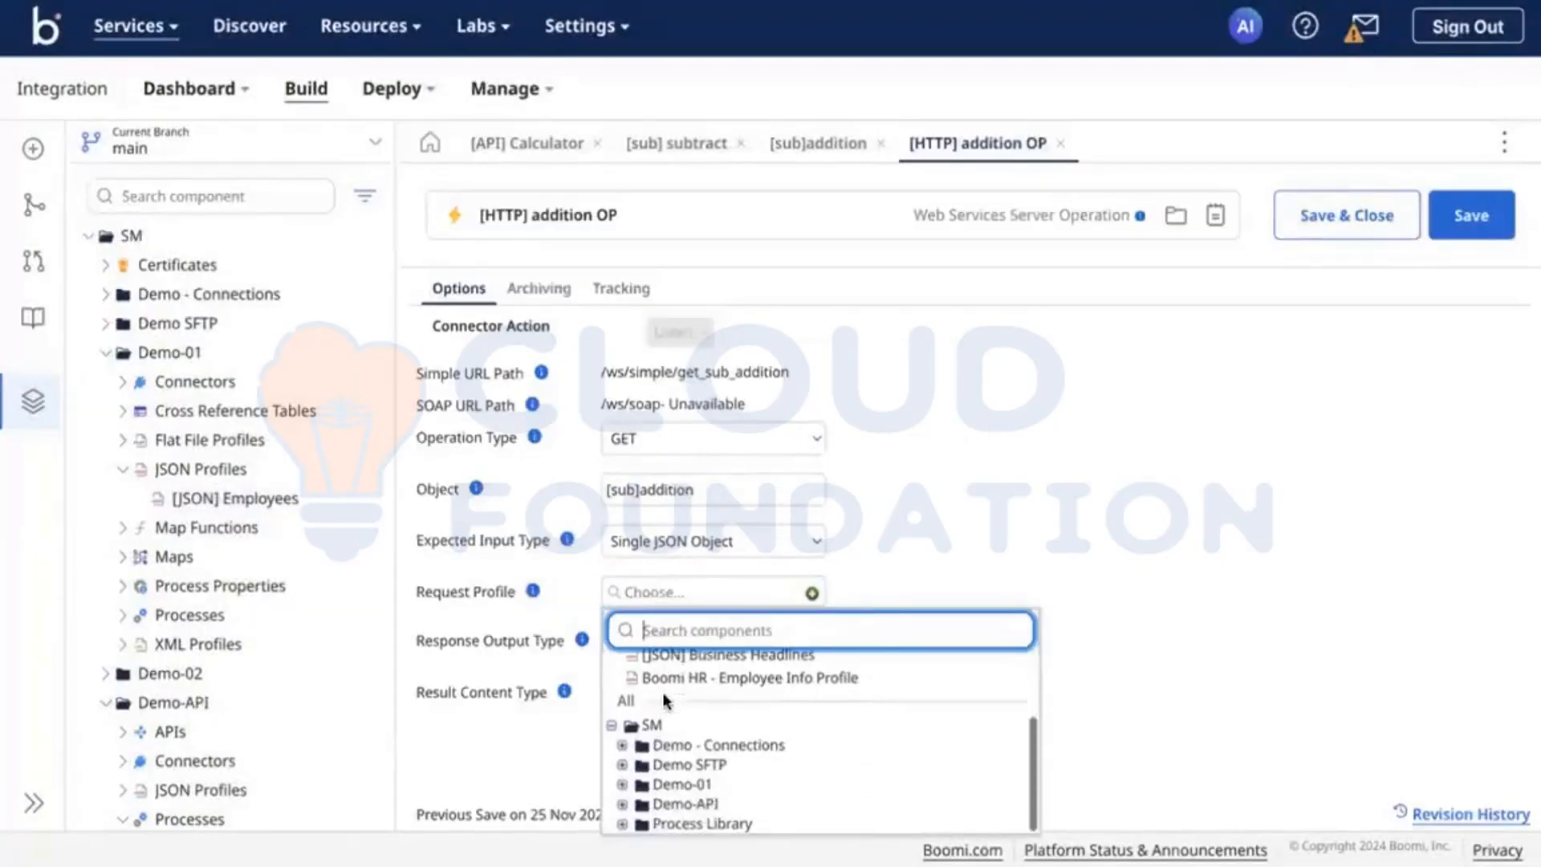
pyautogui.click(622, 804)
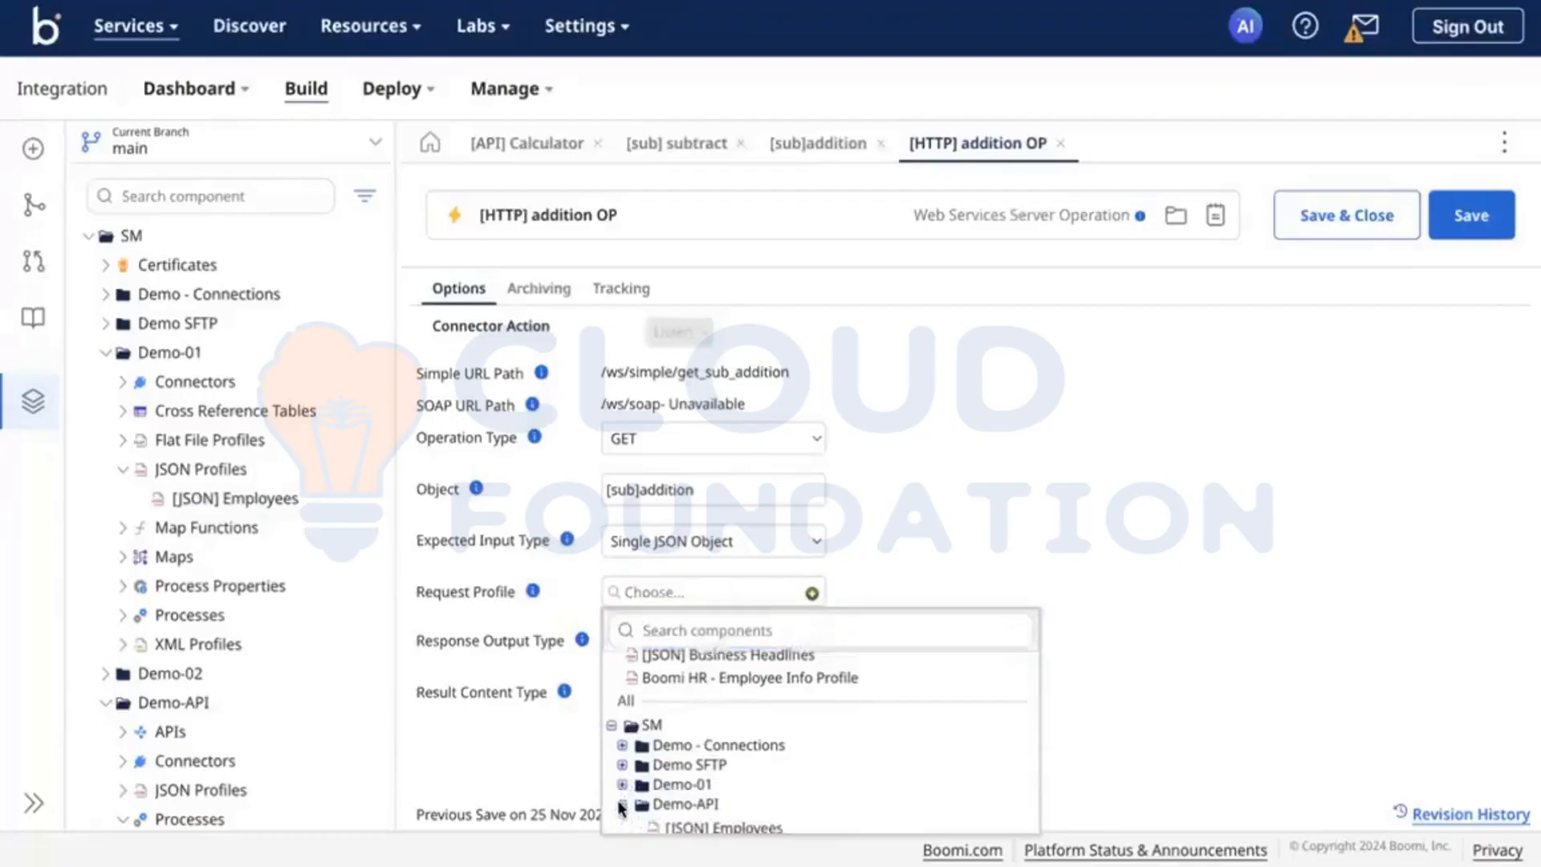
pyautogui.scroll(-1, 634, 803)
pyautogui.click(711, 798)
# Step: Set the response output type of the [HTTP] addition OP operation to Single JSON Object
pyautogui.scroll(-1, 1030, 617)
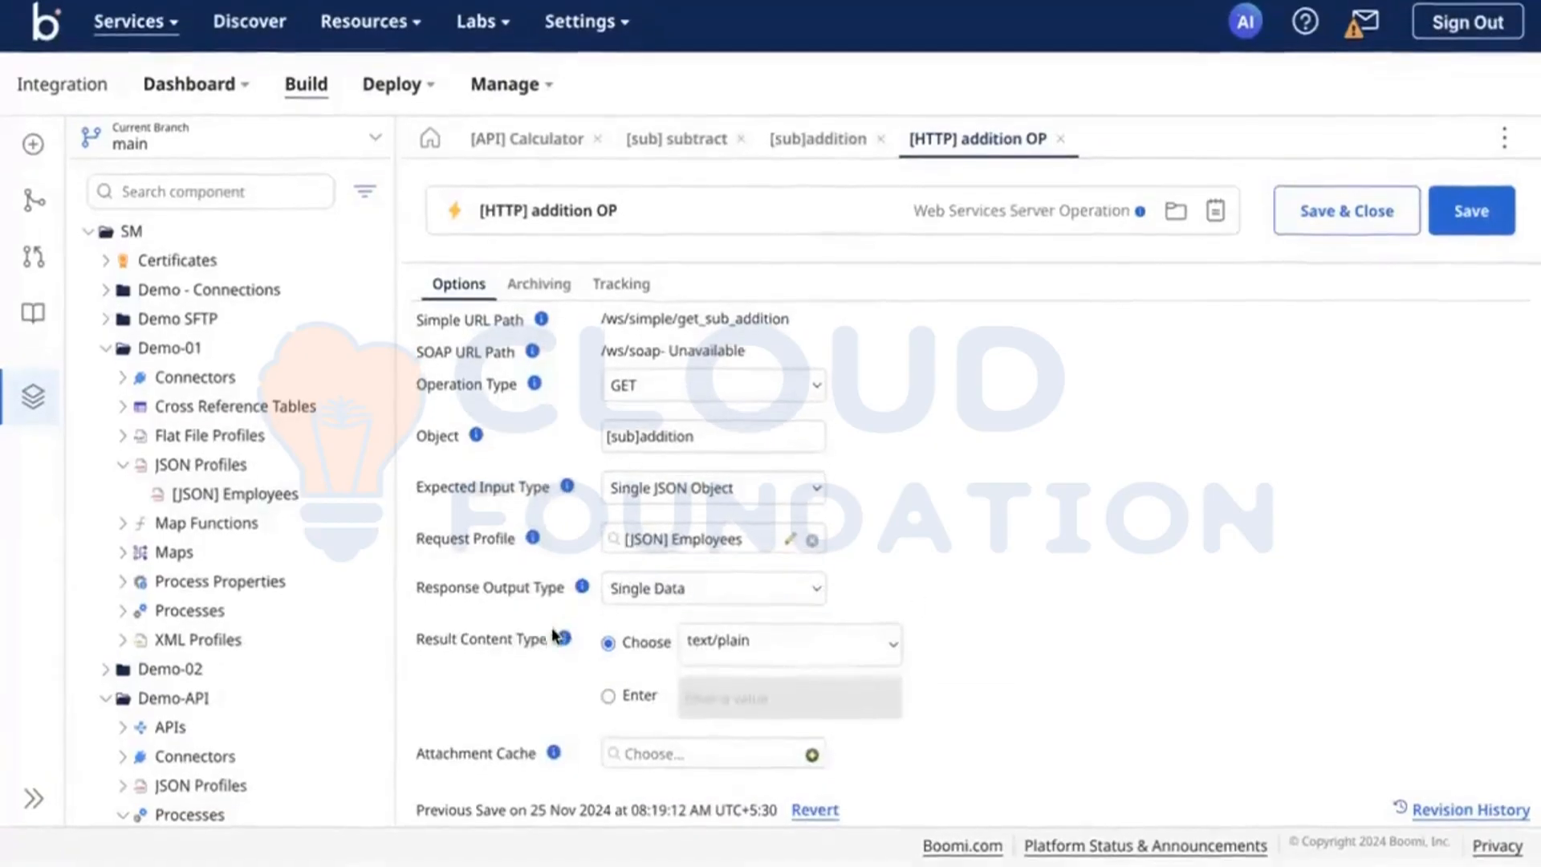
pyautogui.click(765, 586)
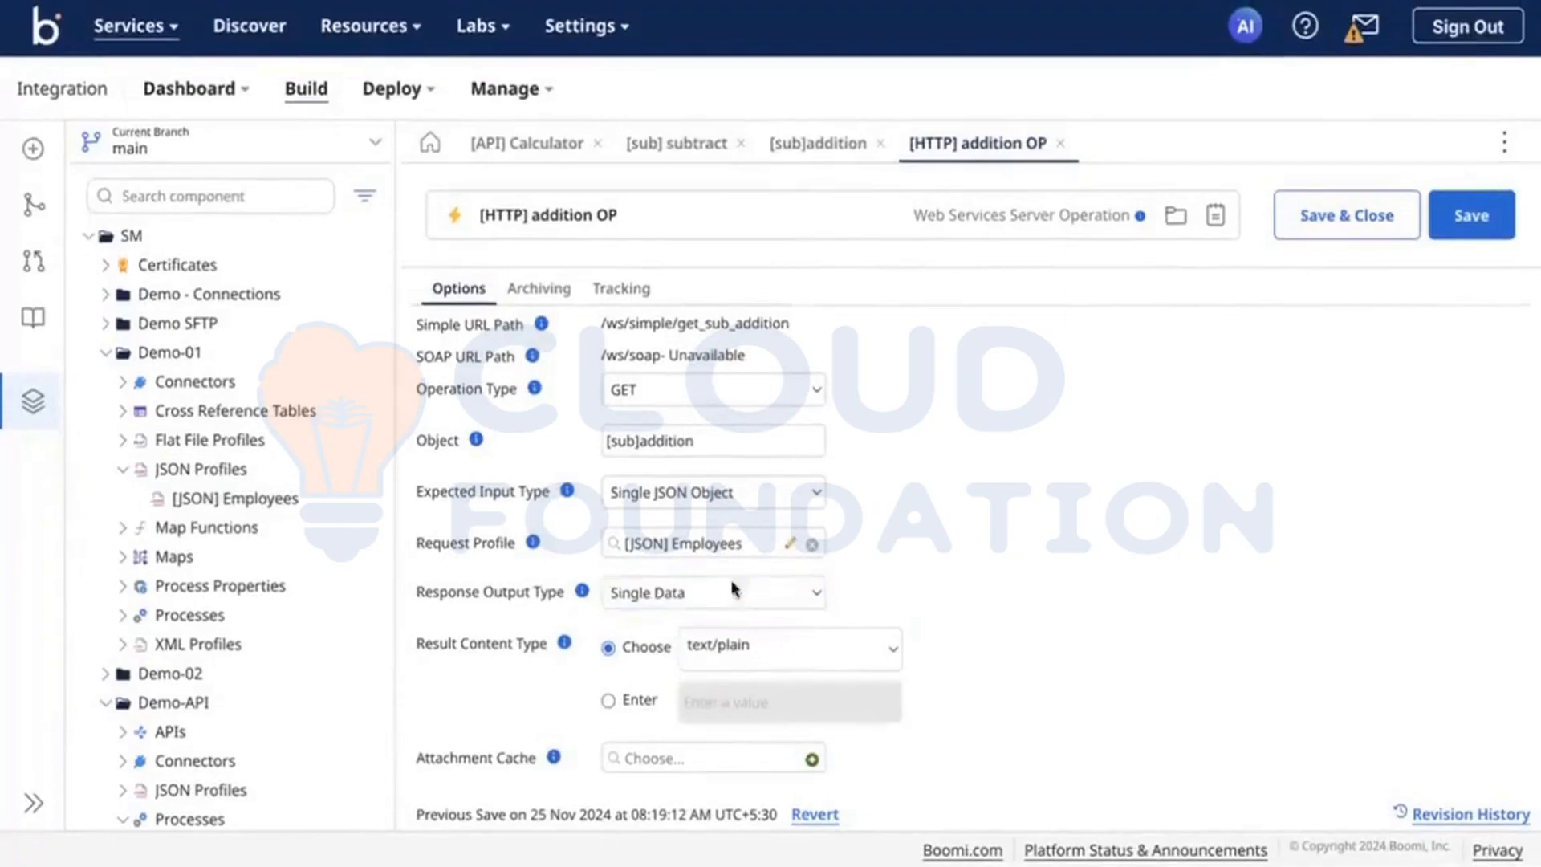
pyautogui.click(648, 602)
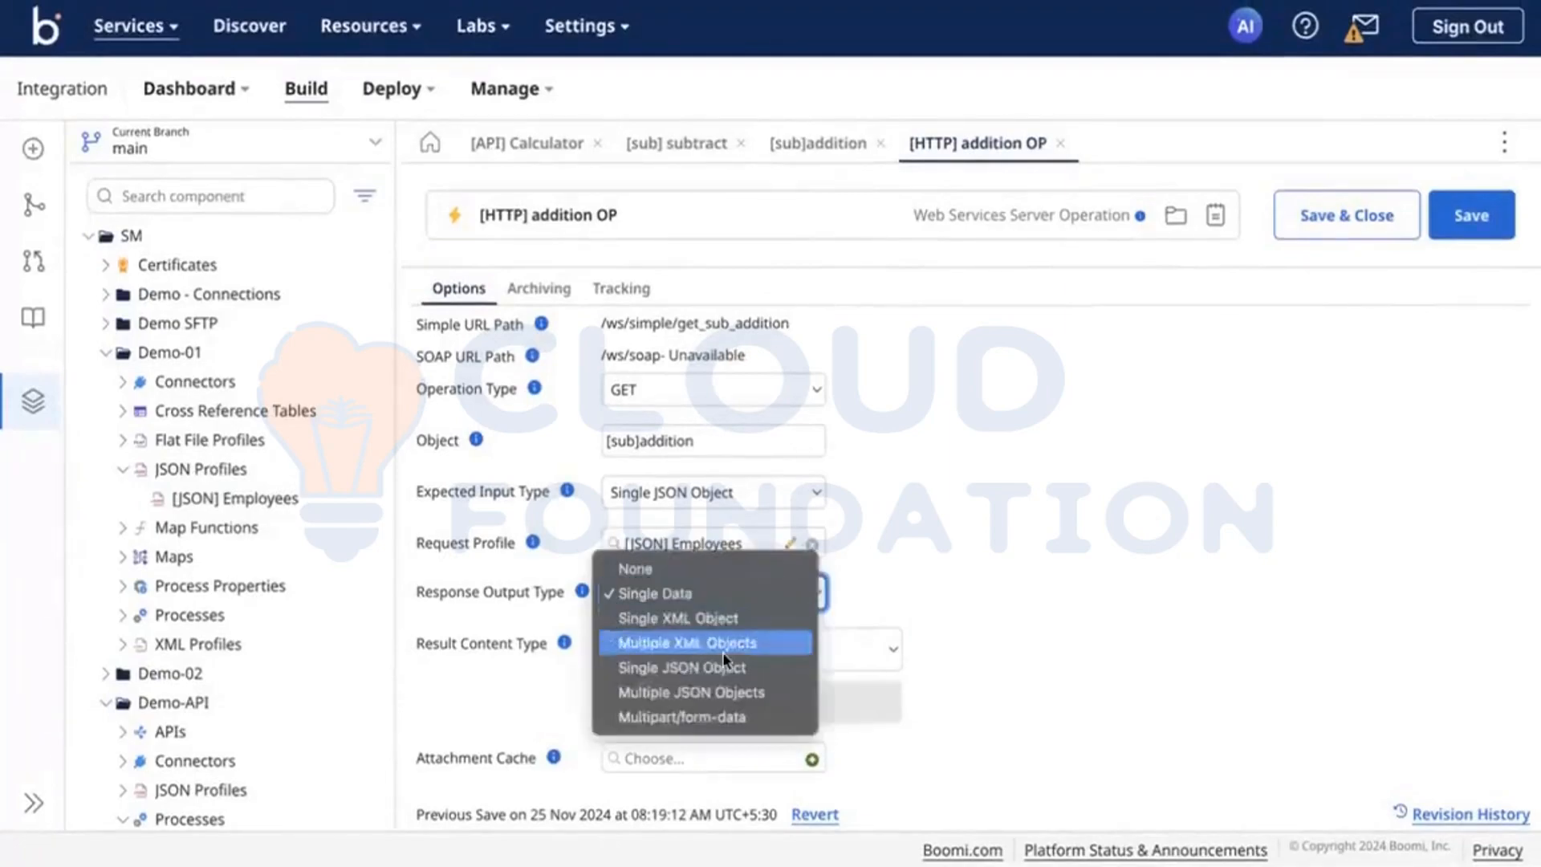
pyautogui.click(706, 668)
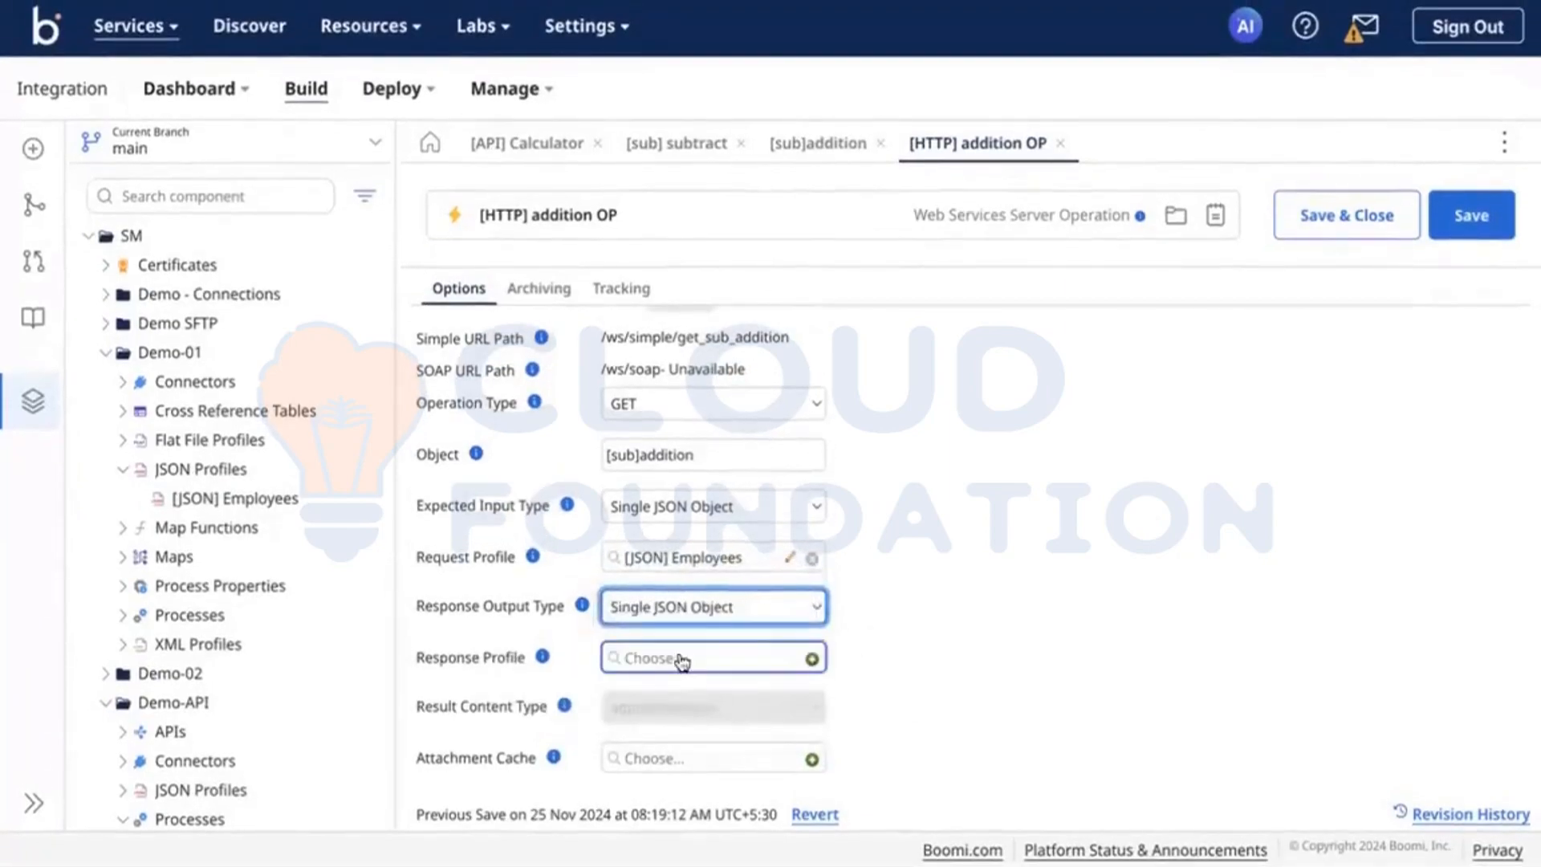
# Step: Choose [JSON] Employees from the Demo-API folder as the response profile and save the [HTTP] addition OP operation
pyautogui.click(678, 655)
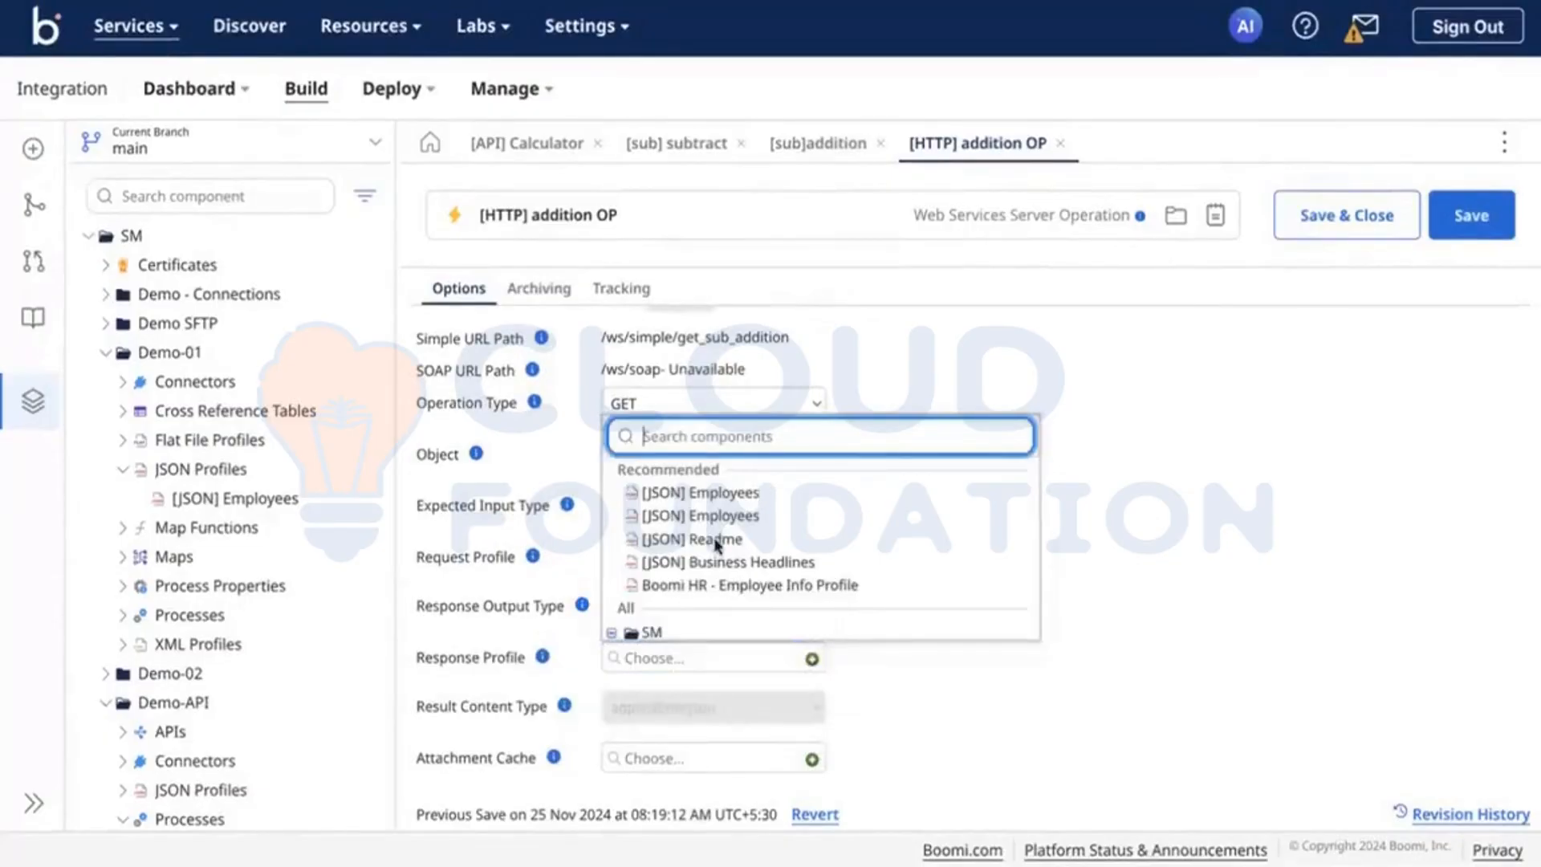
pyautogui.scroll(-2, 674, 562)
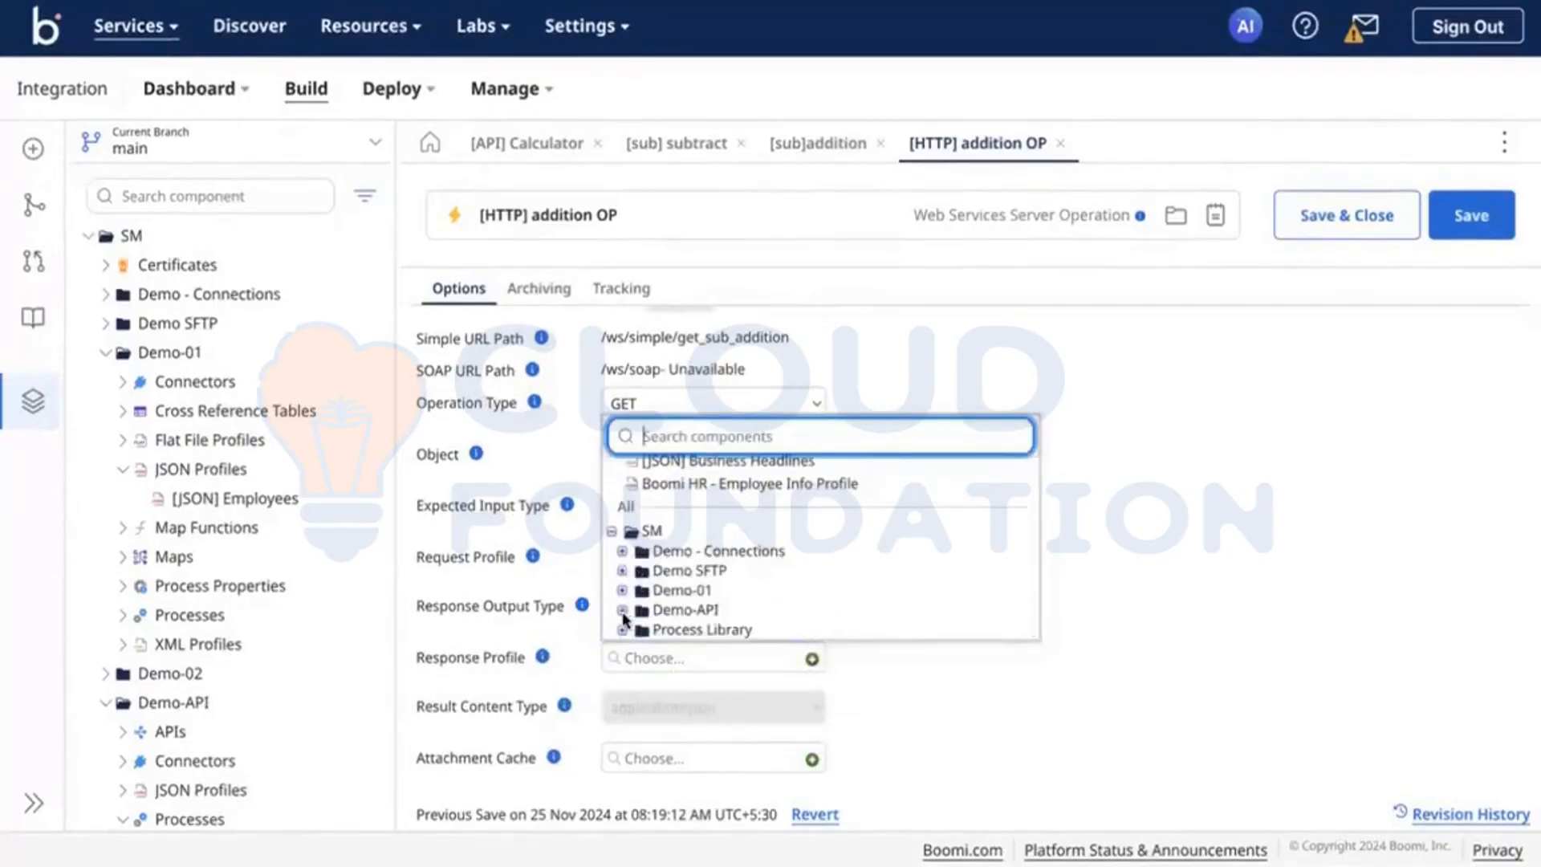
pyautogui.click(622, 612)
pyautogui.scroll(3, 677, 615)
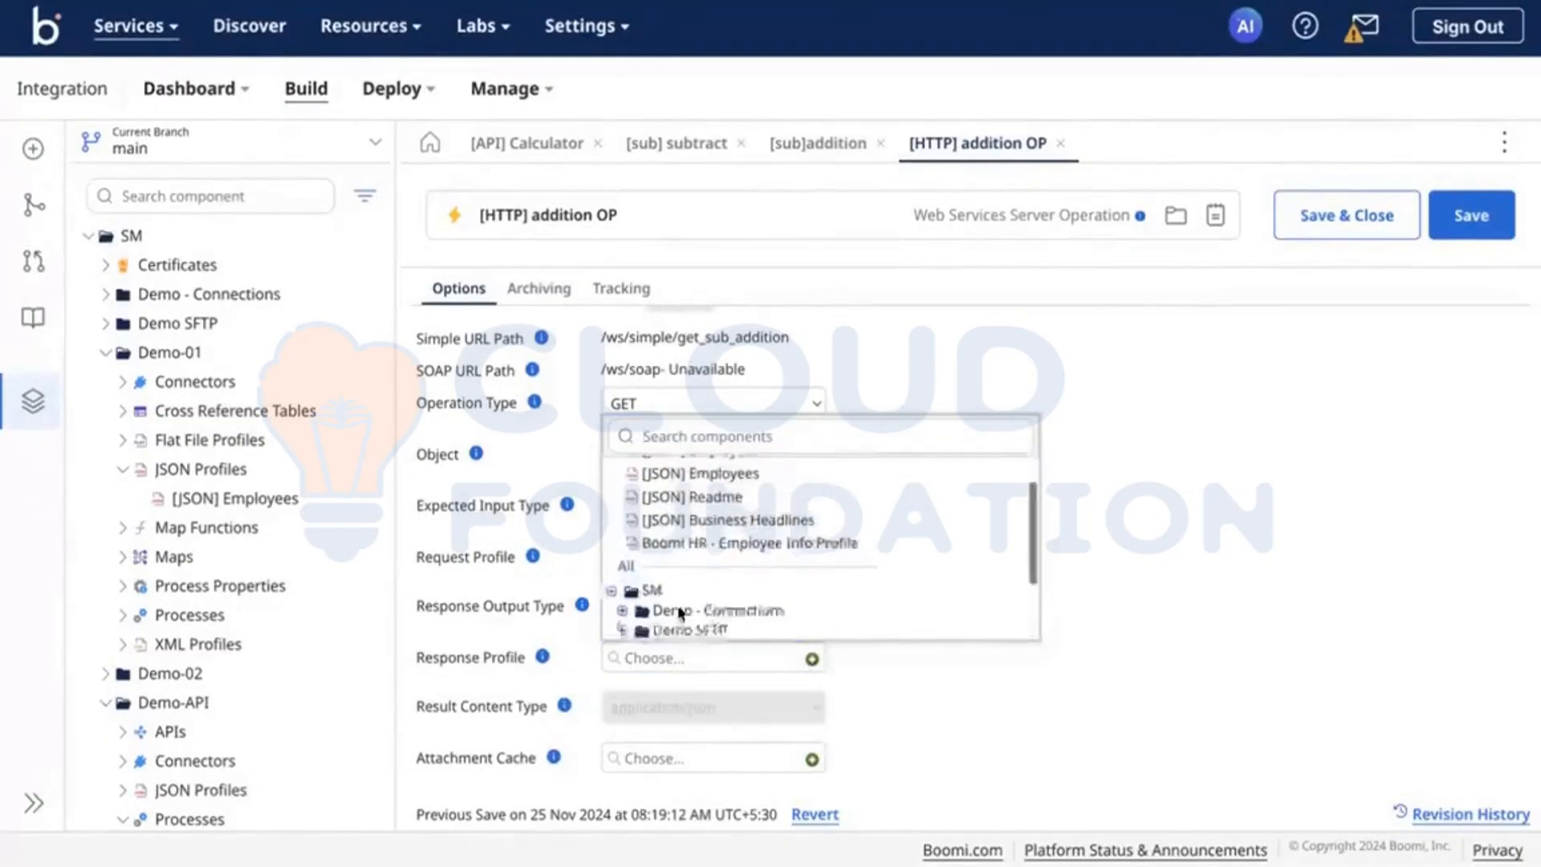
pyautogui.scroll(-3, 756, 574)
pyautogui.click(723, 605)
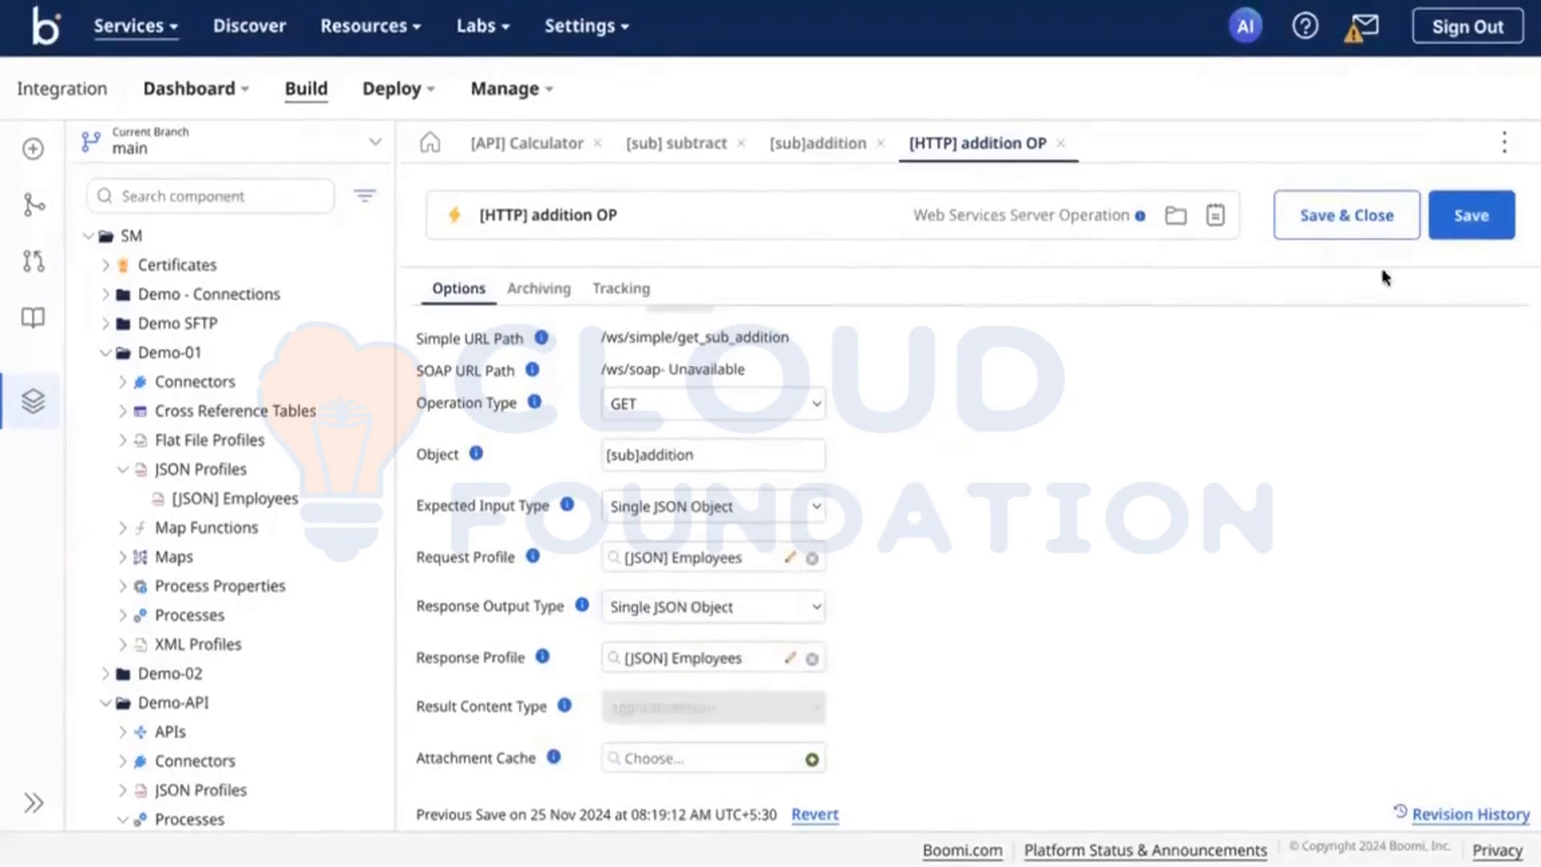
pyautogui.click(1471, 215)
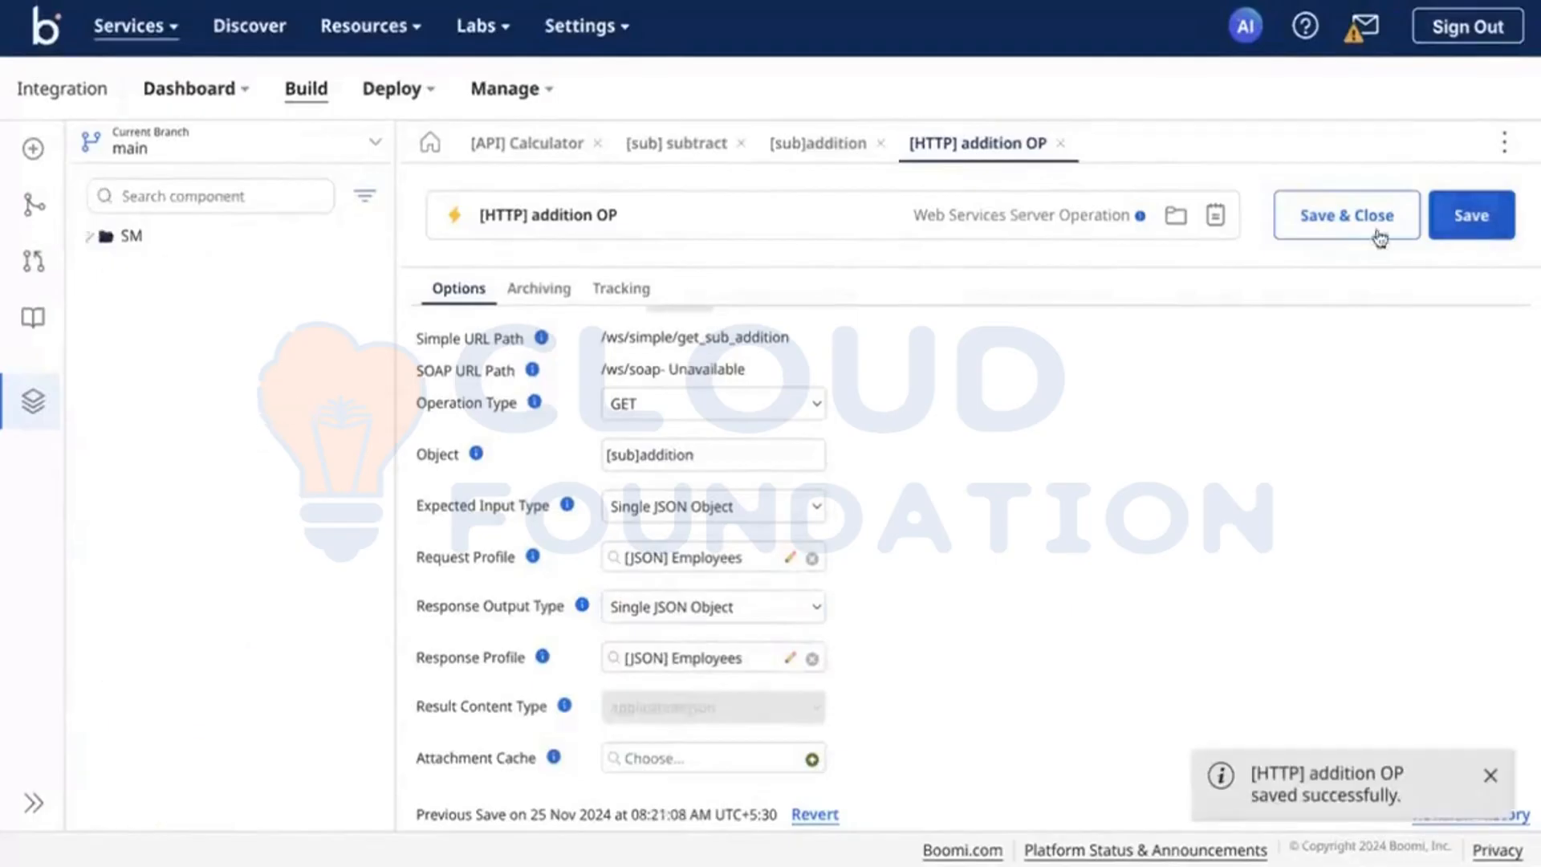
# Step: Add a Map step after the Start step of the [sub]addition process and create a new map named [MAP] addition for it
pyautogui.click(818, 143)
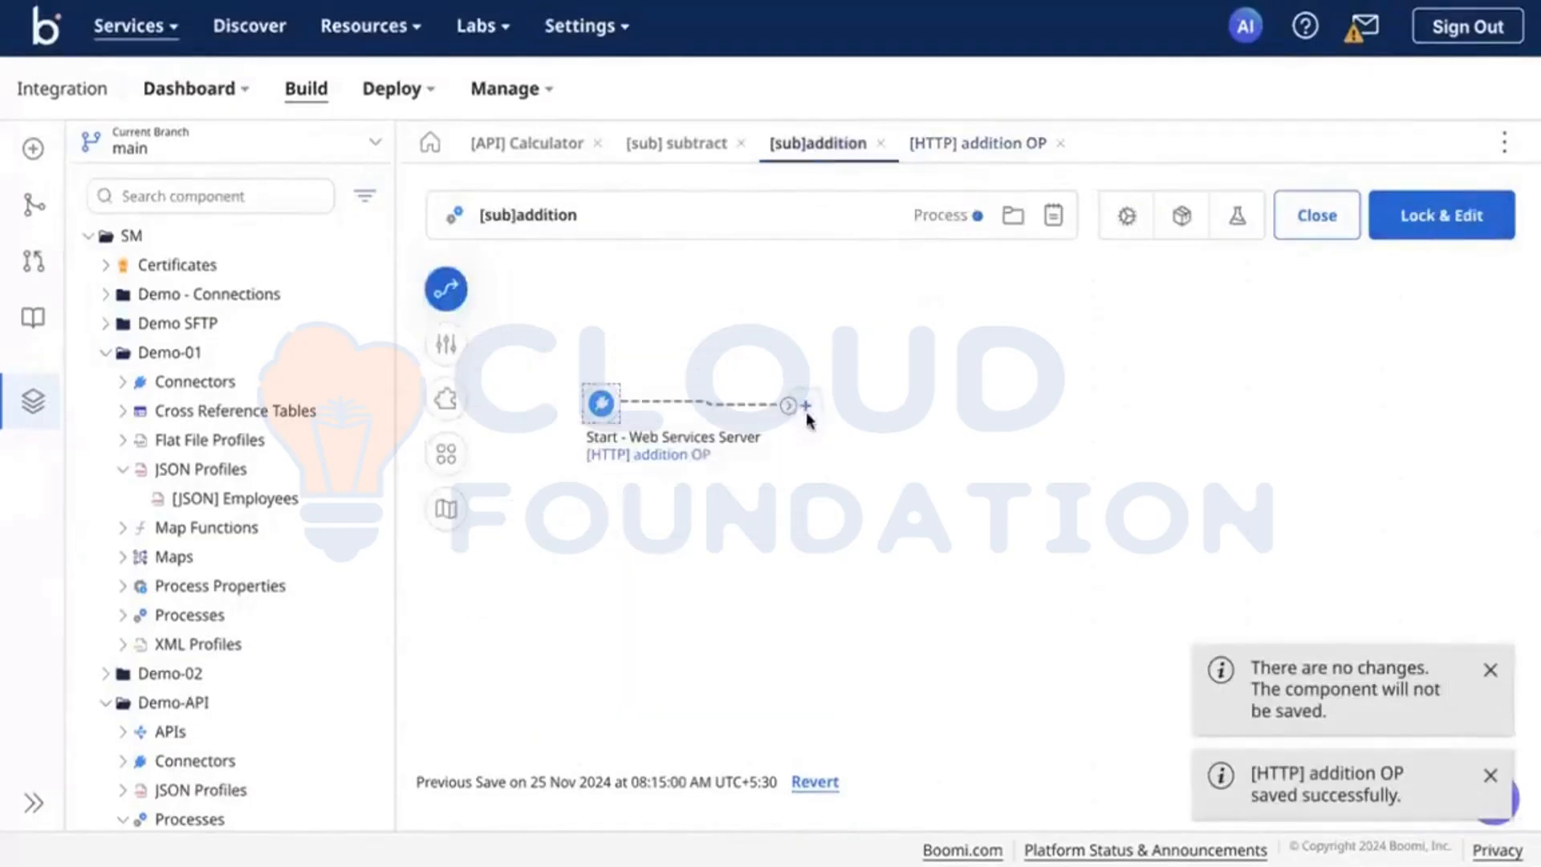
pyautogui.click(804, 405)
pyautogui.click(849, 546)
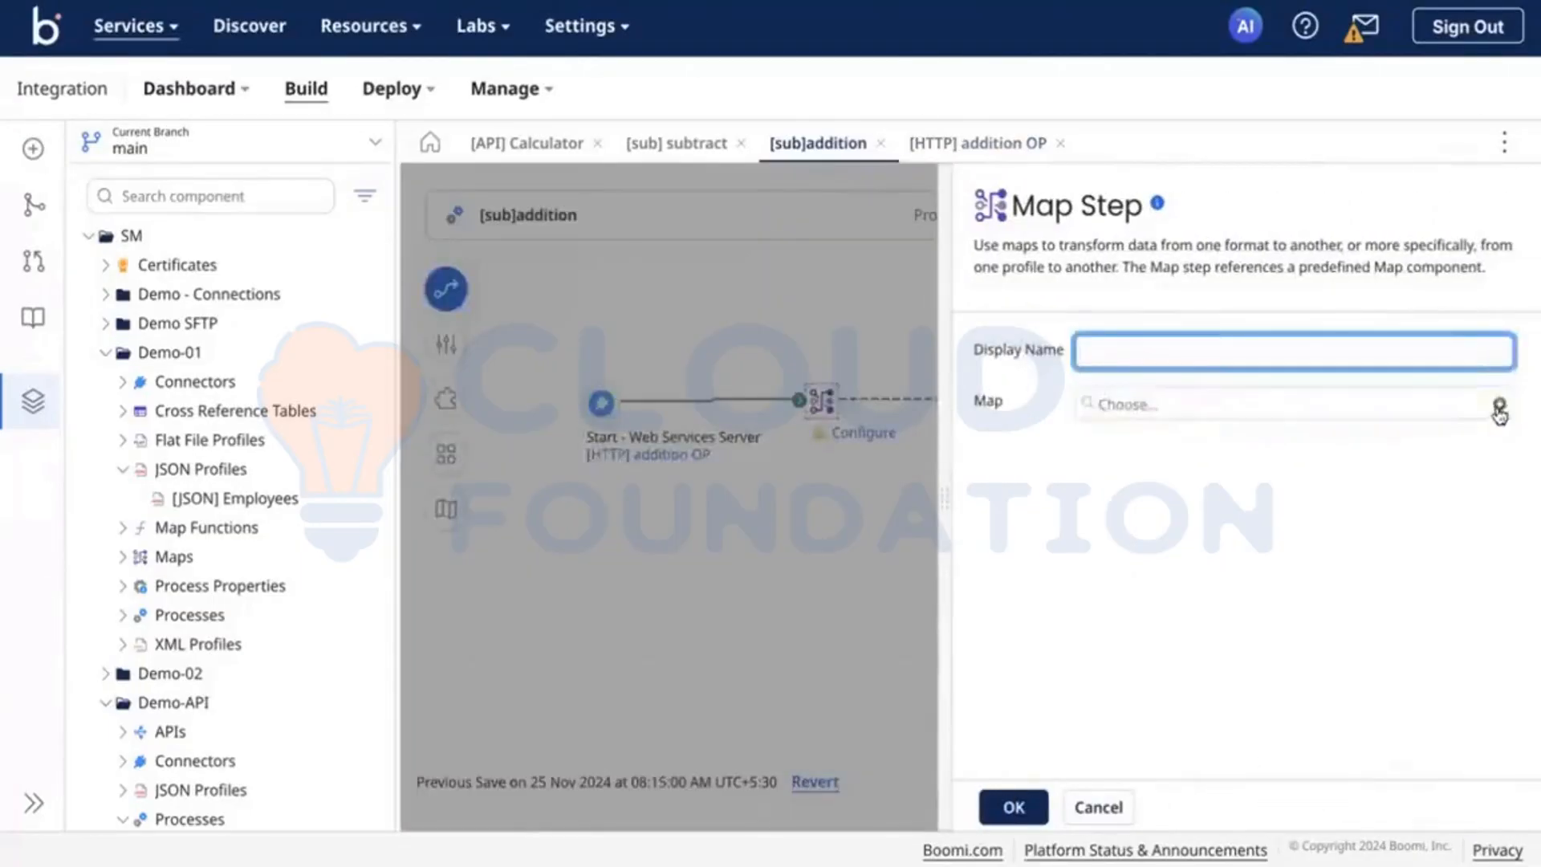
pyautogui.click(1499, 403)
pyautogui.tripleClick(689, 216)
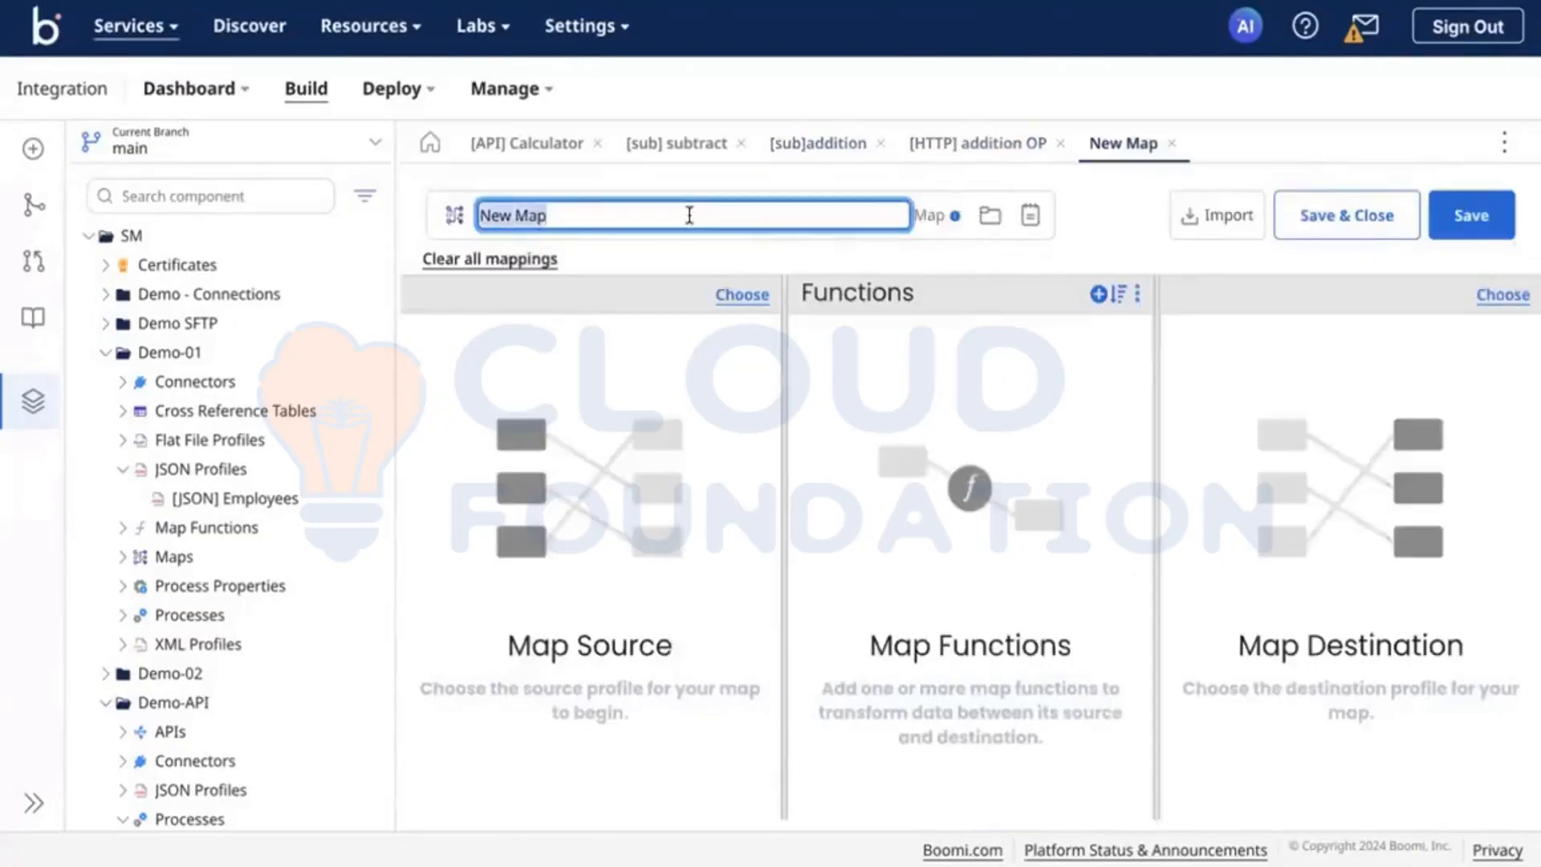
pyautogui.write('[MAP] addition')
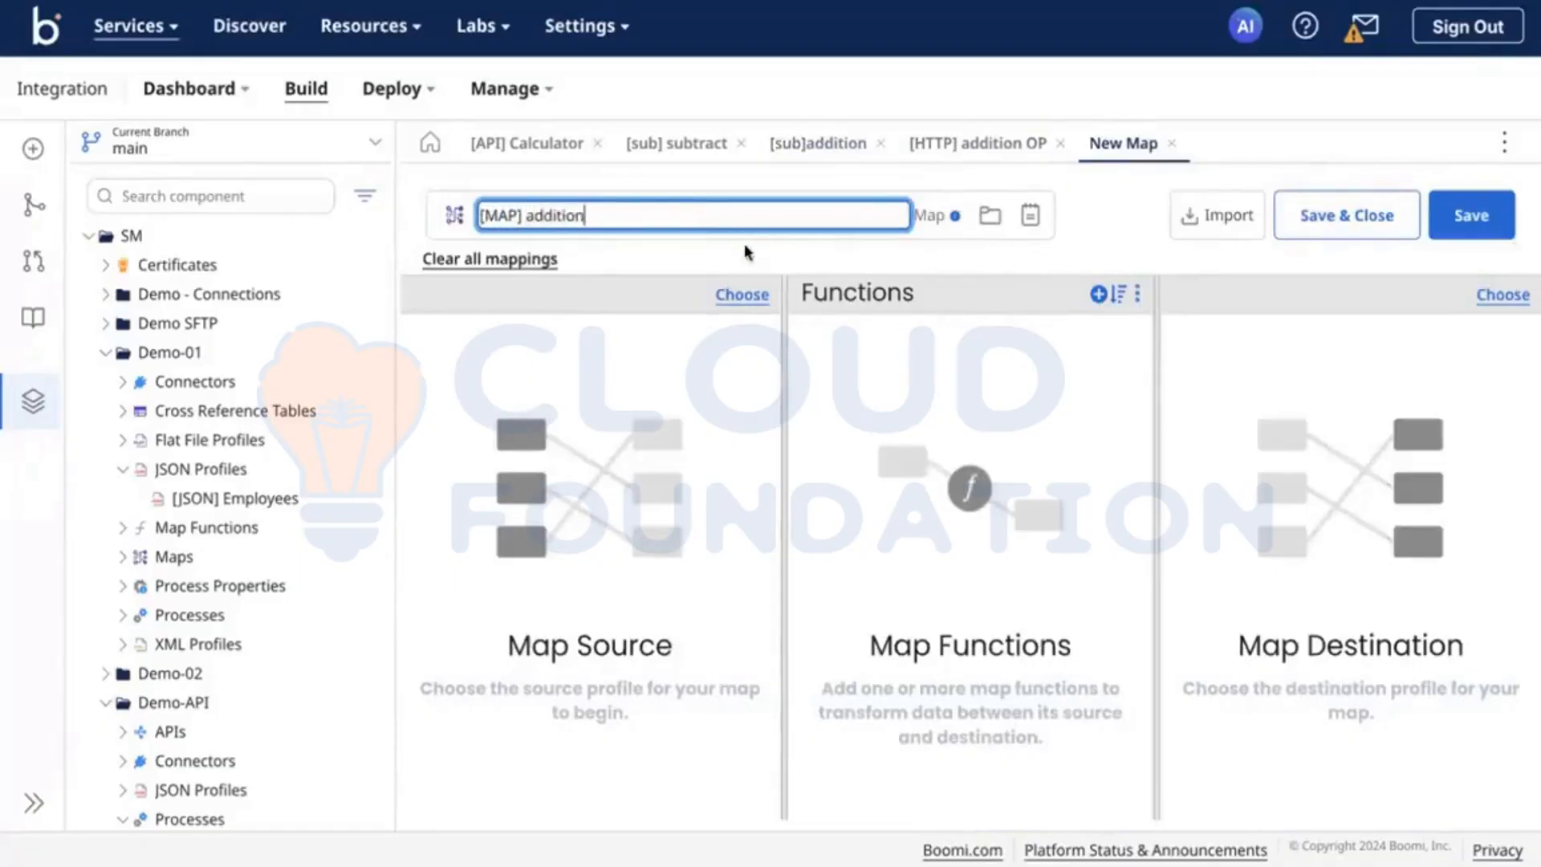
# Step: Choose the recommended JSON profile [JSON] Employees as the source profile of [MAP] addition
pyautogui.click(732, 295)
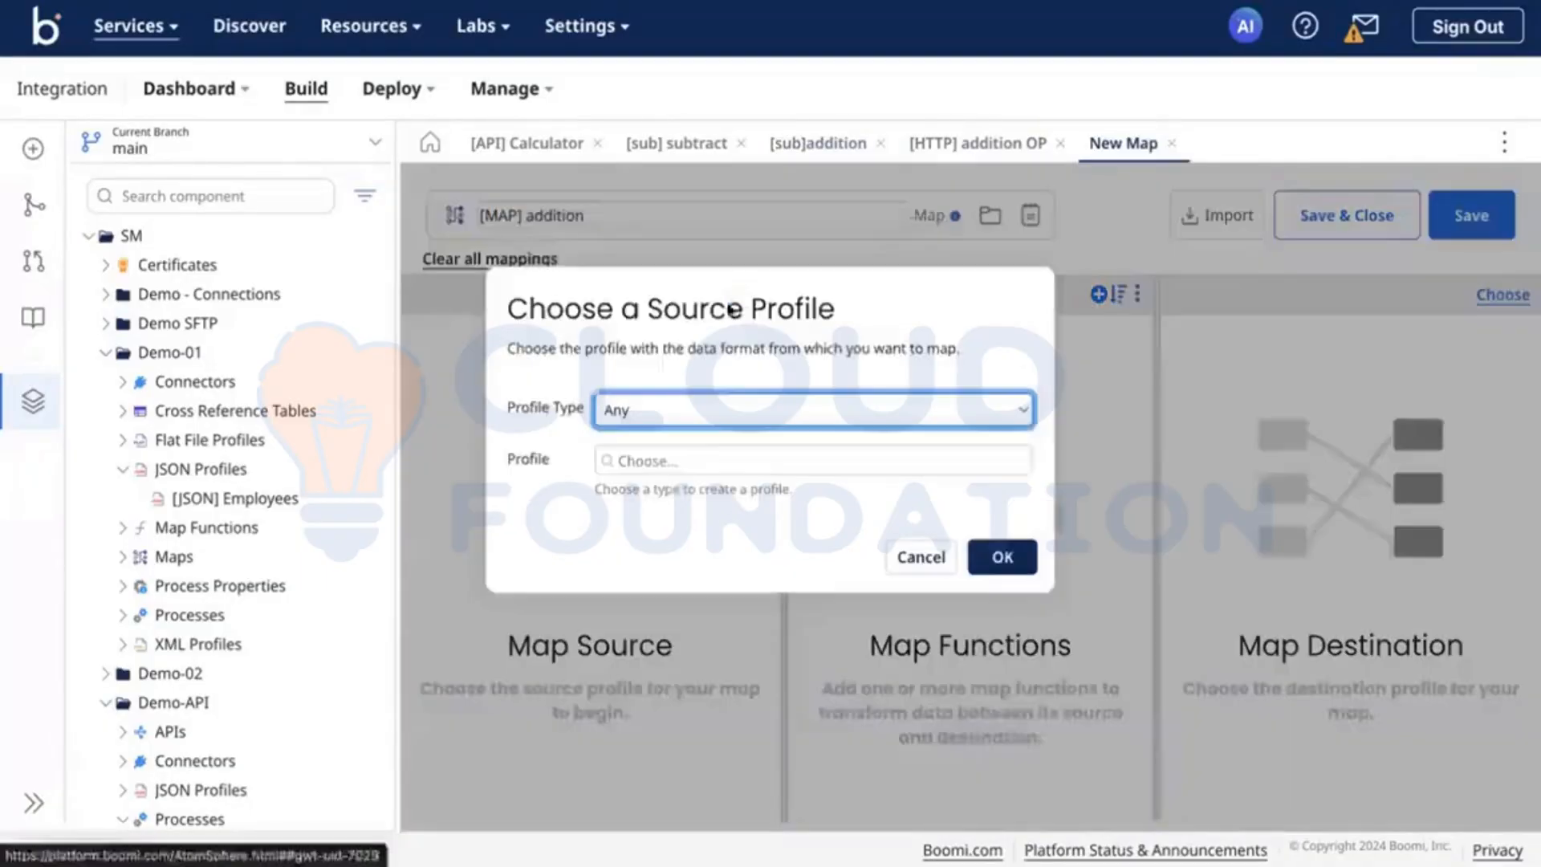
pyautogui.click(684, 412)
pyautogui.click(684, 509)
pyautogui.click(653, 460)
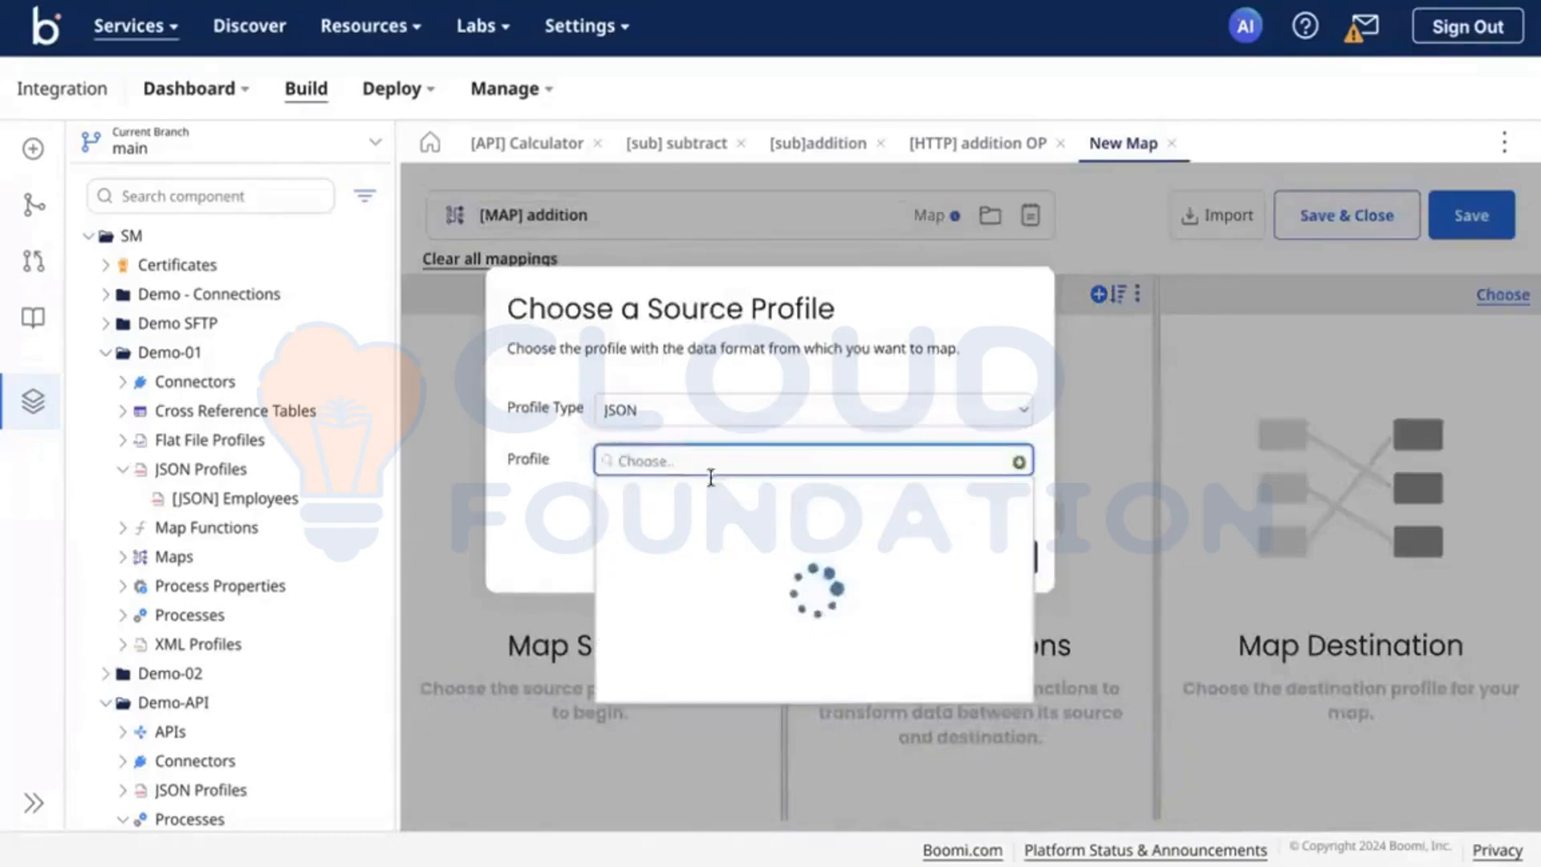
pyautogui.click(658, 554)
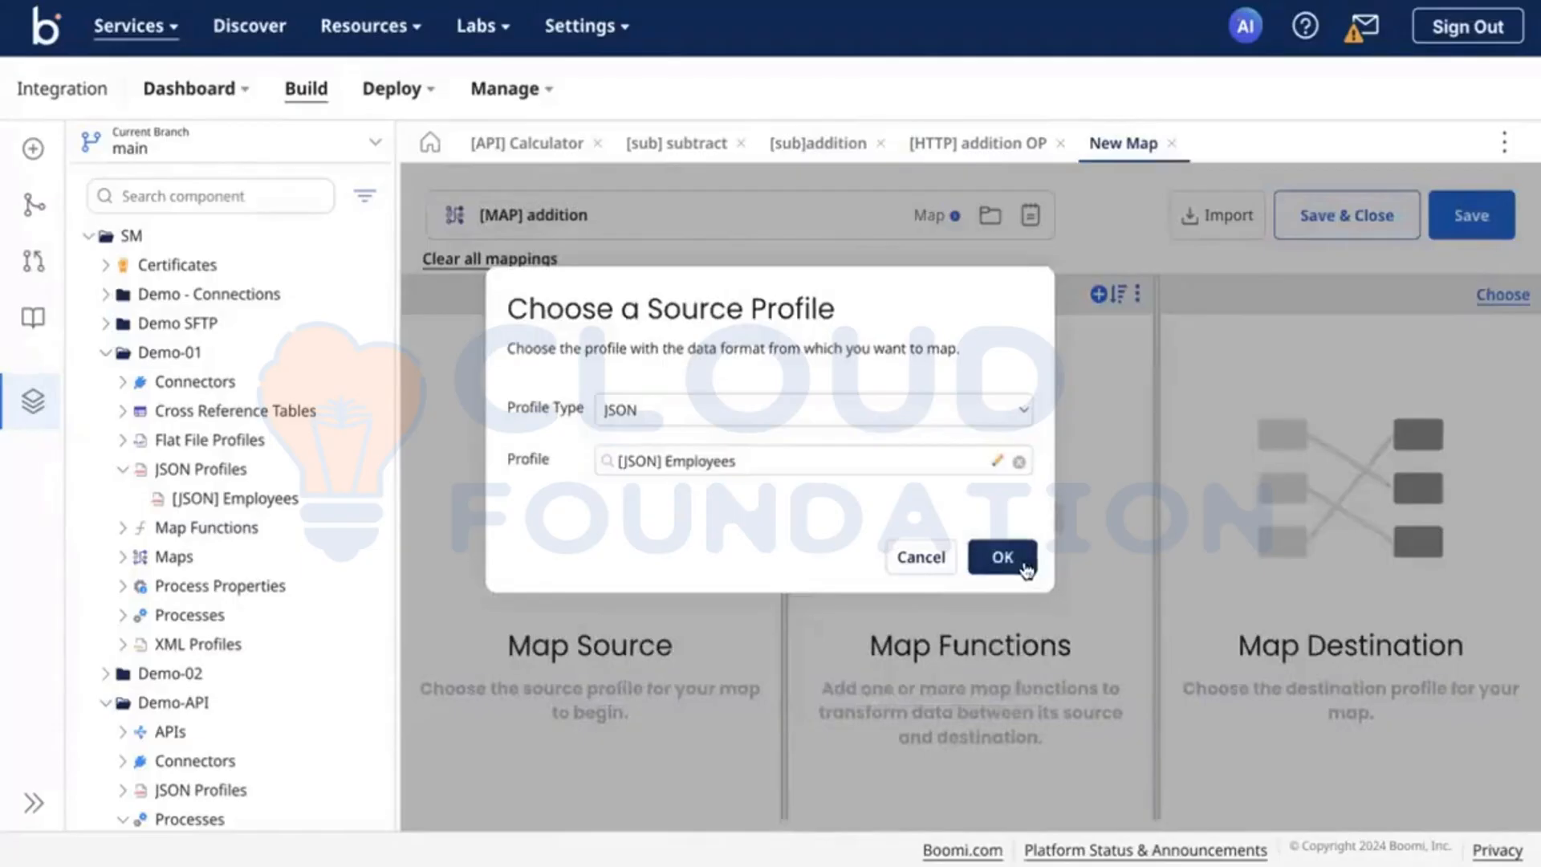
pyautogui.click(998, 554)
# Step: Choose the first recommended [JSON] Employees profile, of type JSON, as the destination profile of [MAP] addition
pyautogui.click(1502, 297)
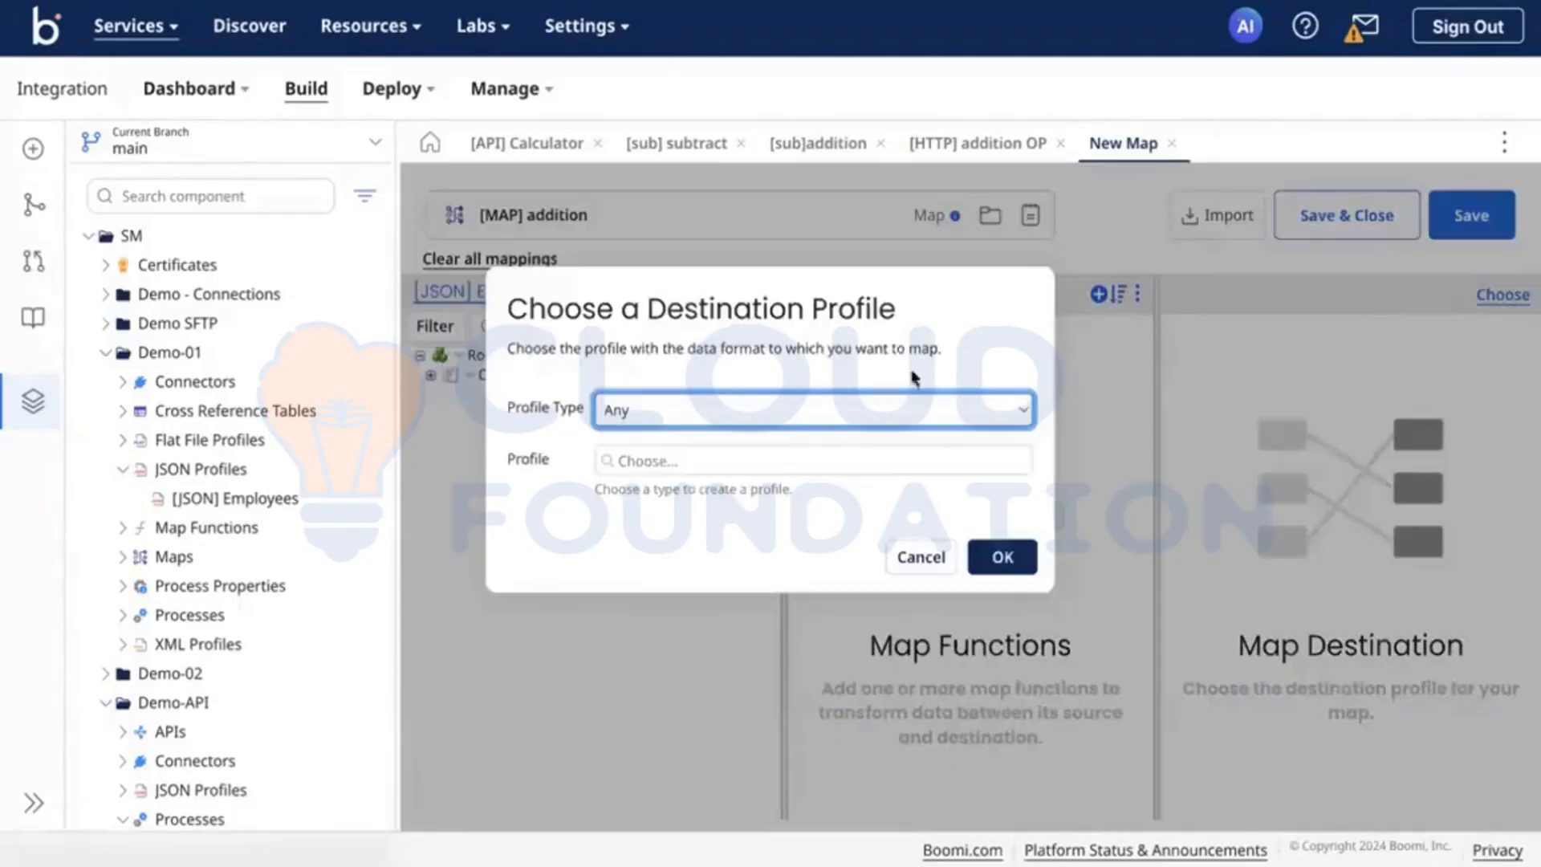
pyautogui.click(684, 412)
pyautogui.click(678, 508)
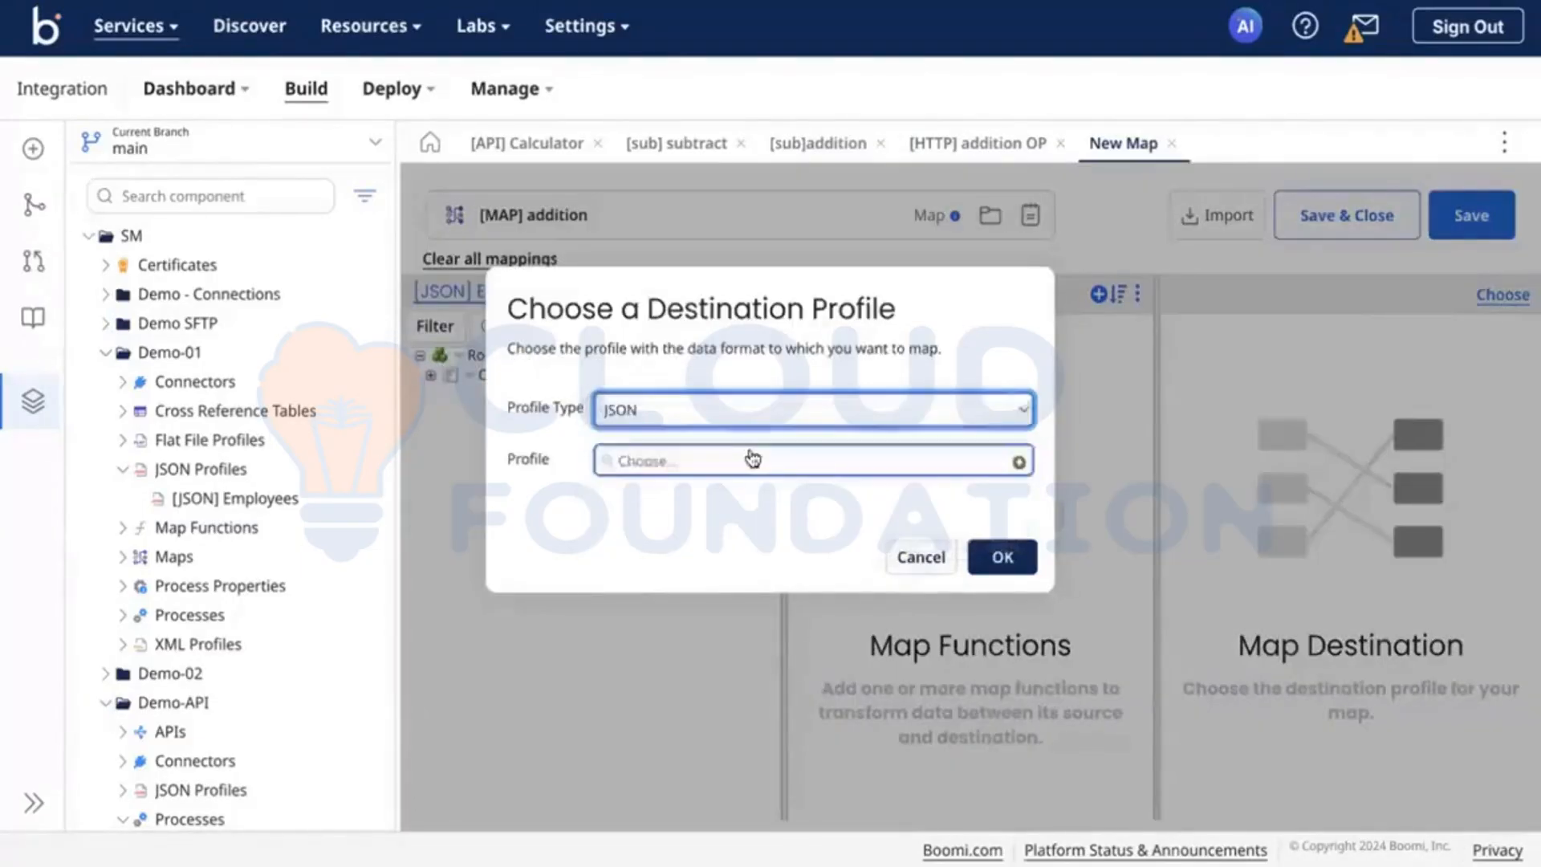
pyautogui.click(750, 456)
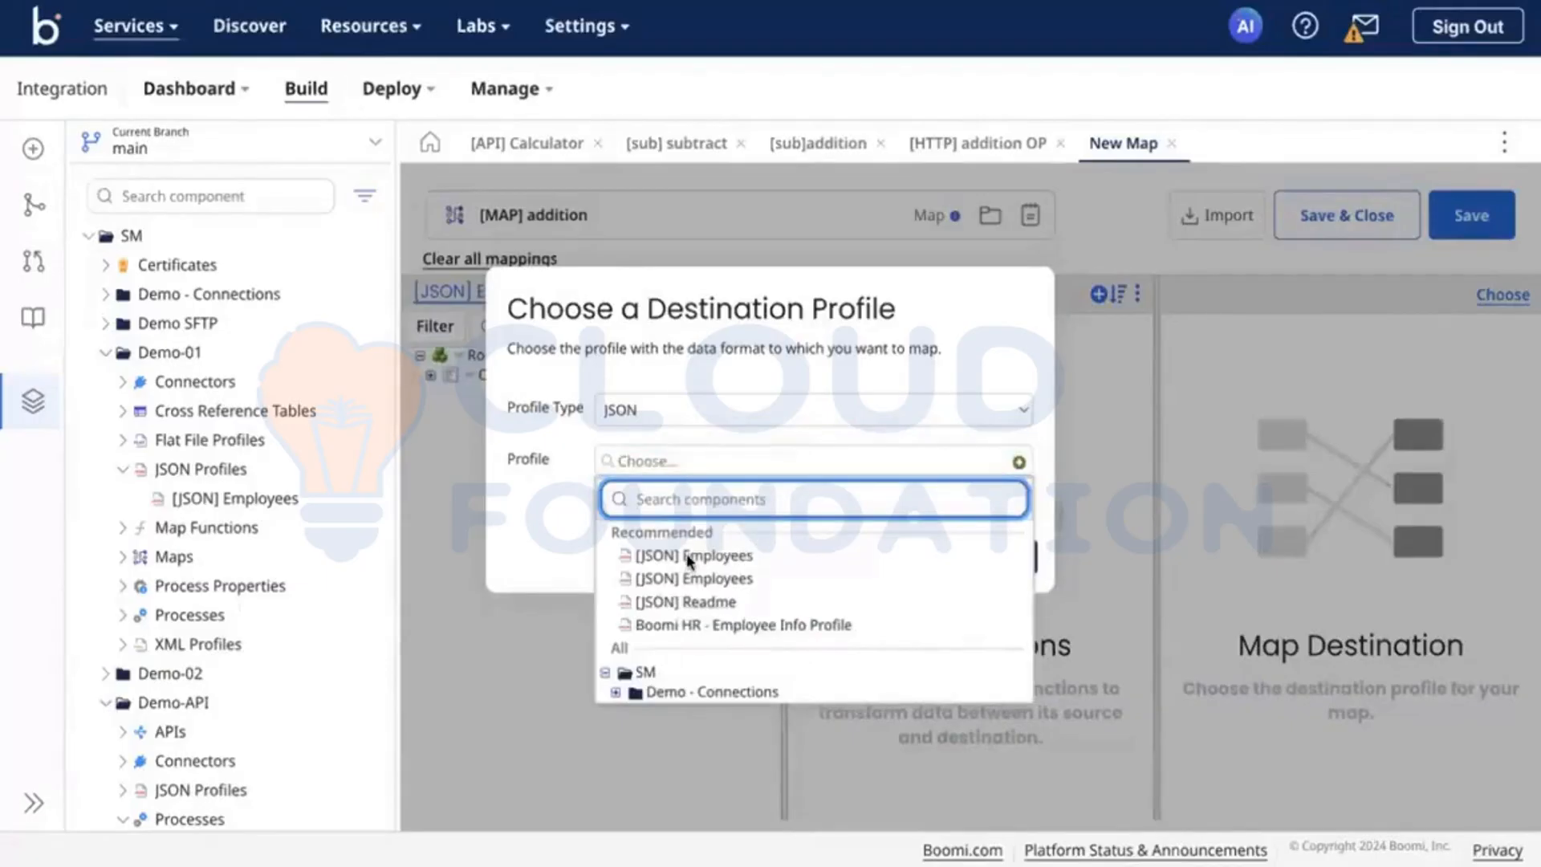
pyautogui.click(687, 554)
pyautogui.click(995, 554)
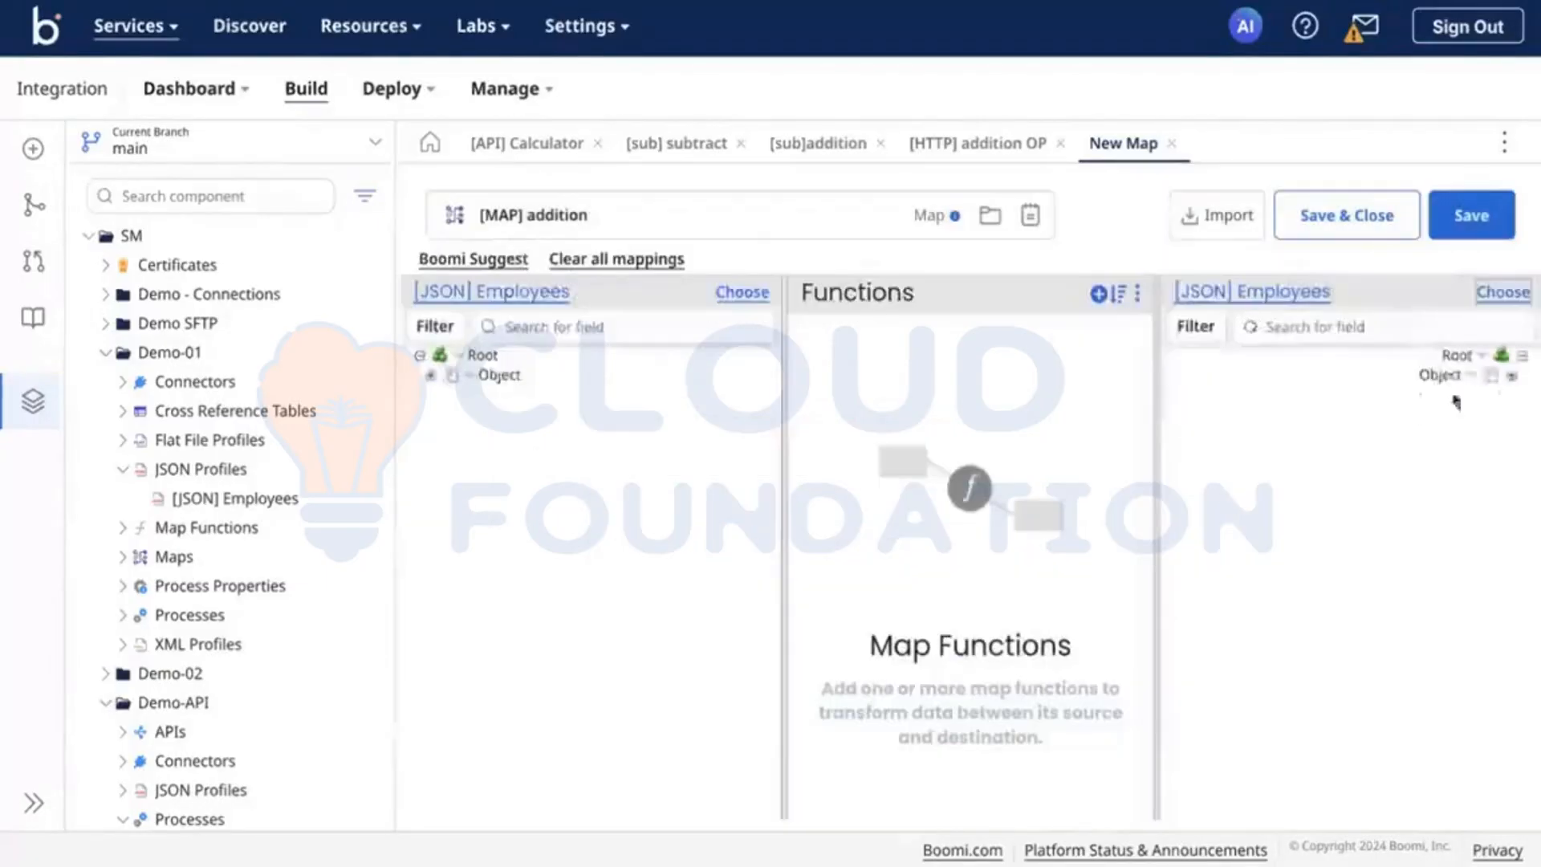
# Step: Expand the destination and source Employees profiles in the map down to their individual employee fields
pyautogui.click(1513, 376)
pyautogui.click(1501, 395)
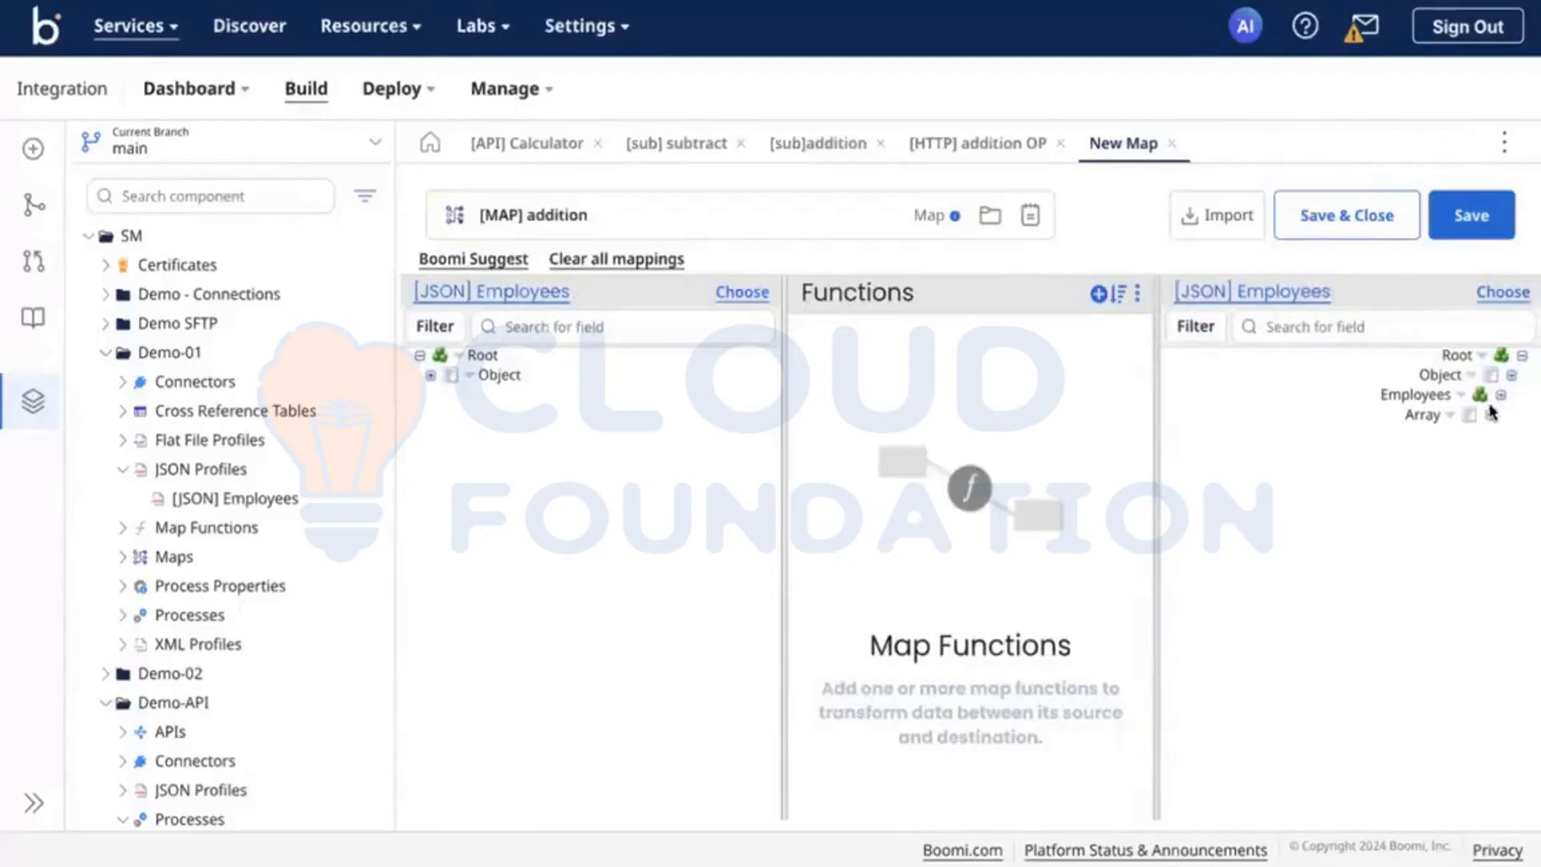
pyautogui.click(1490, 416)
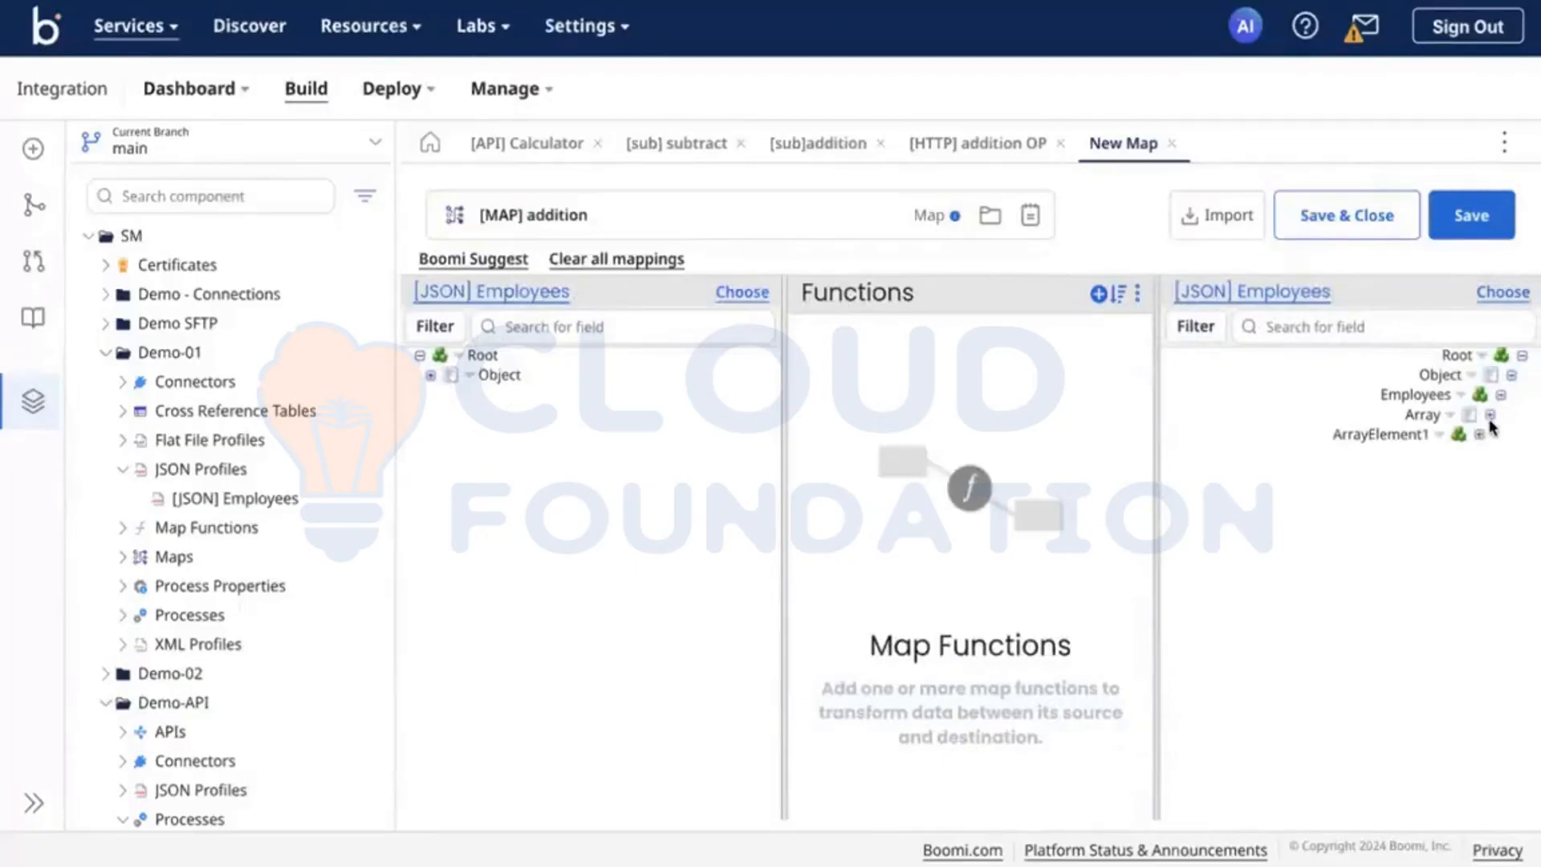
pyautogui.click(1480, 434)
pyautogui.click(1469, 455)
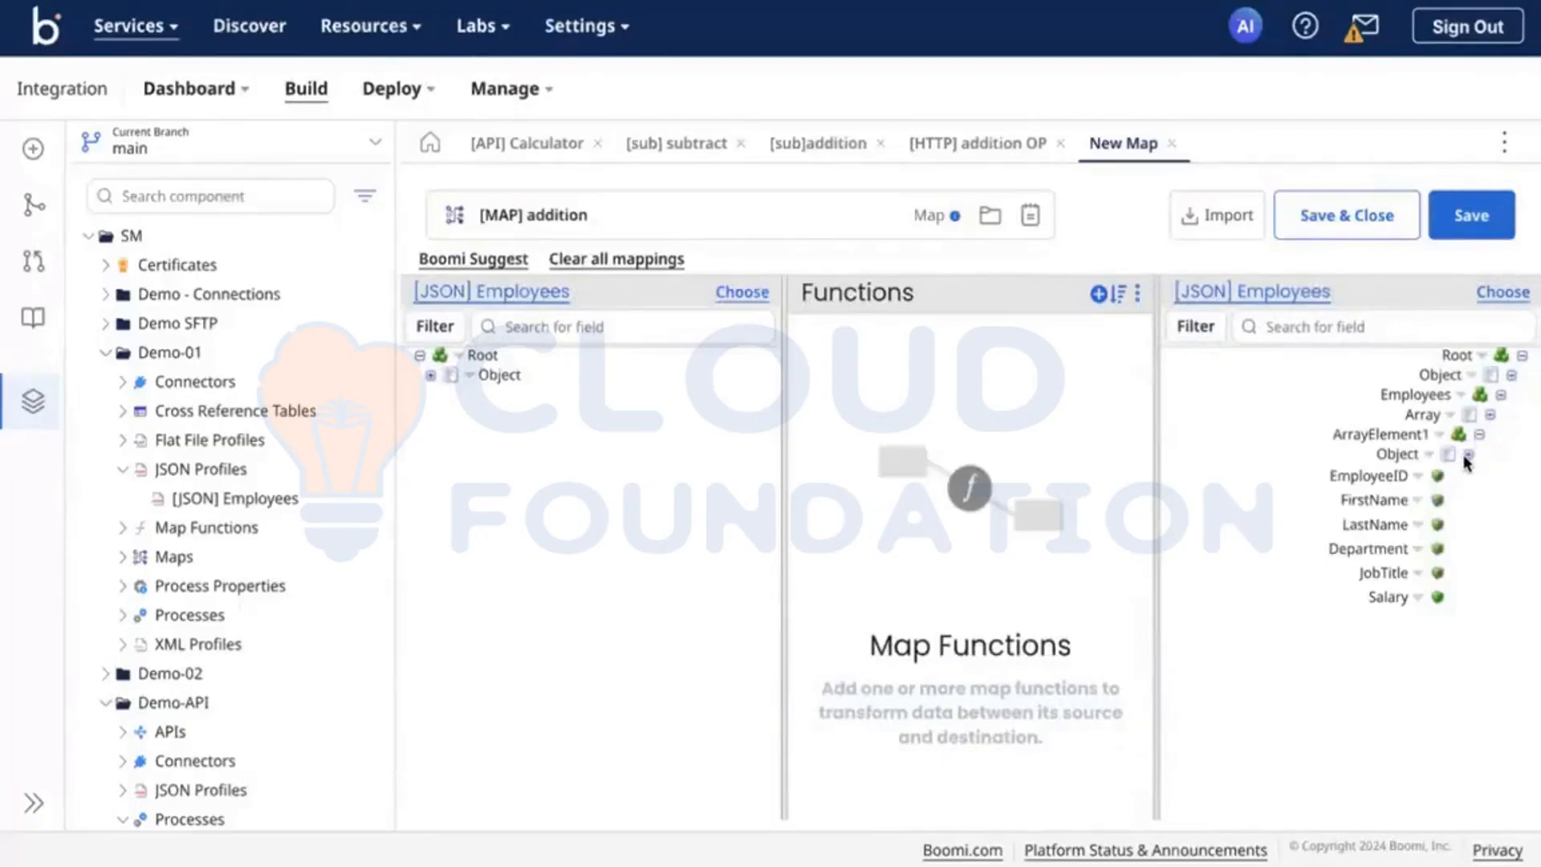
pyautogui.click(469, 375)
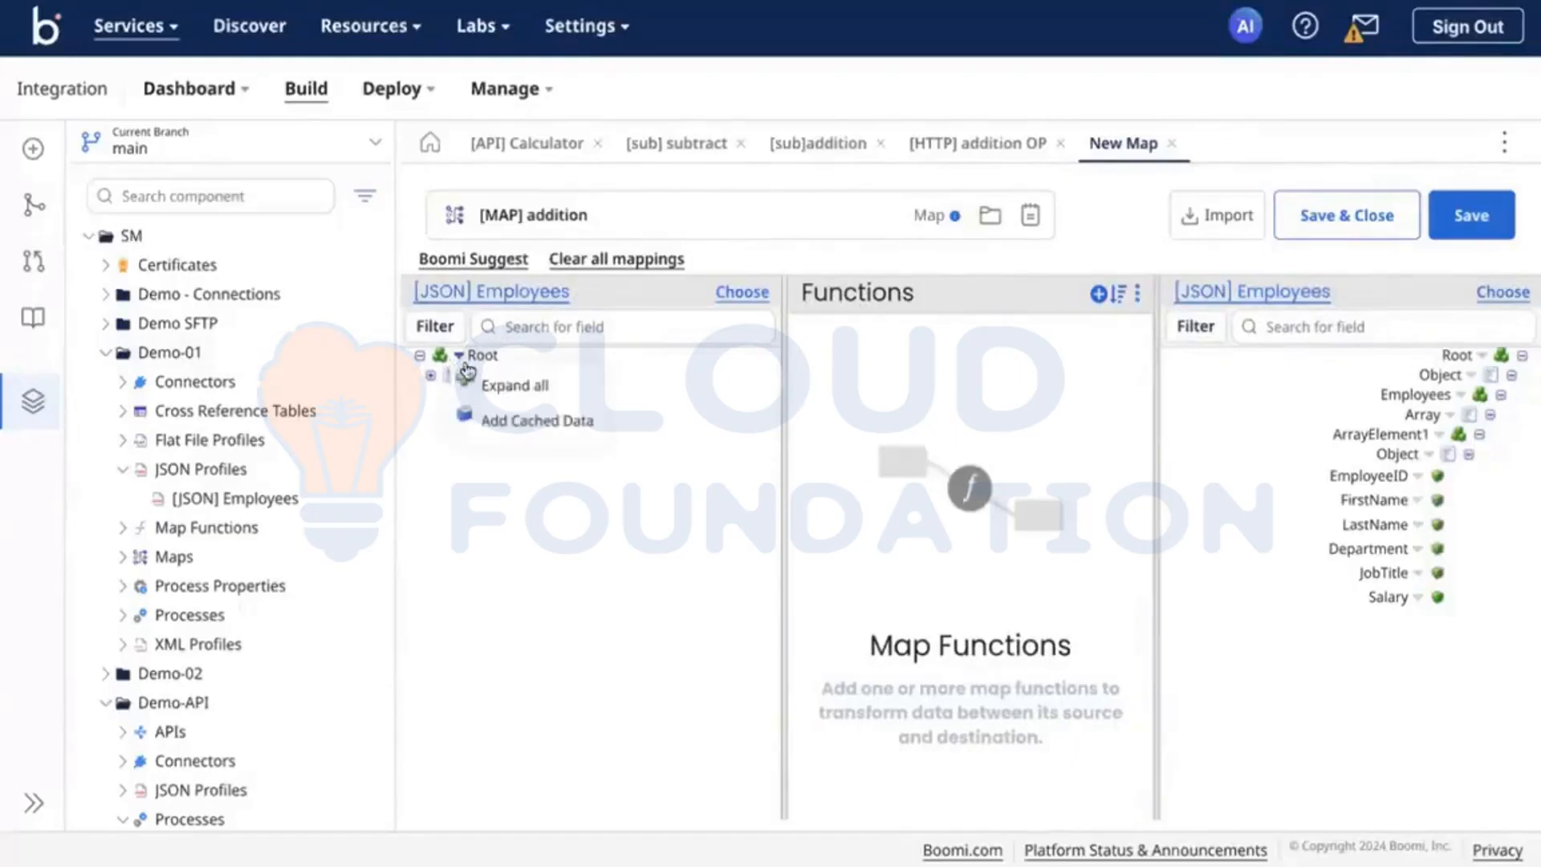
pyautogui.click(503, 388)
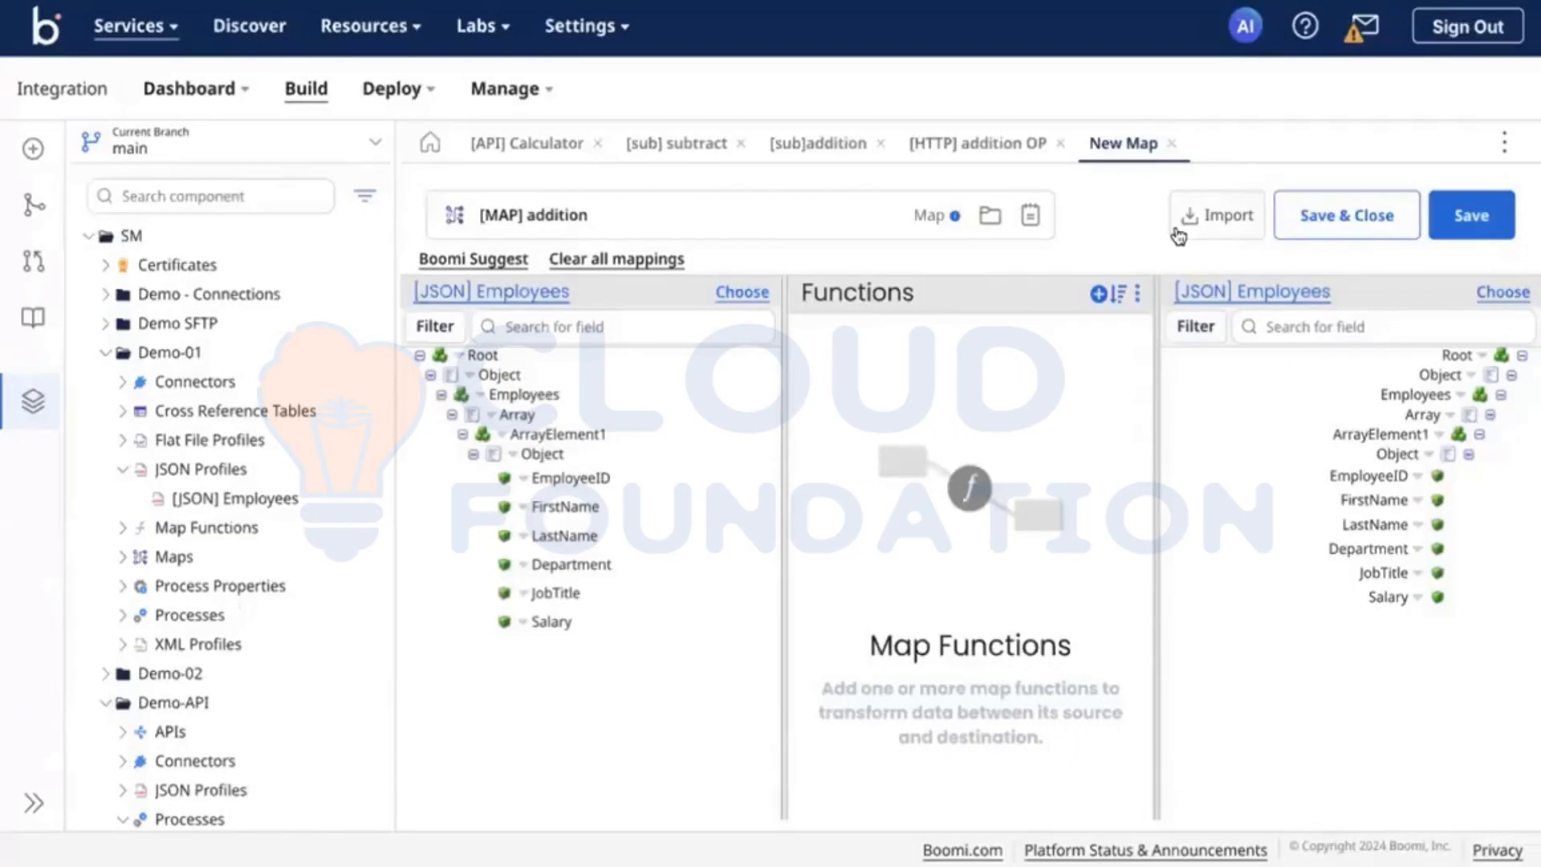
# Step: Add the Numeric function Math Add to the map with a default Value to Add of 1000
pyautogui.click(1107, 294)
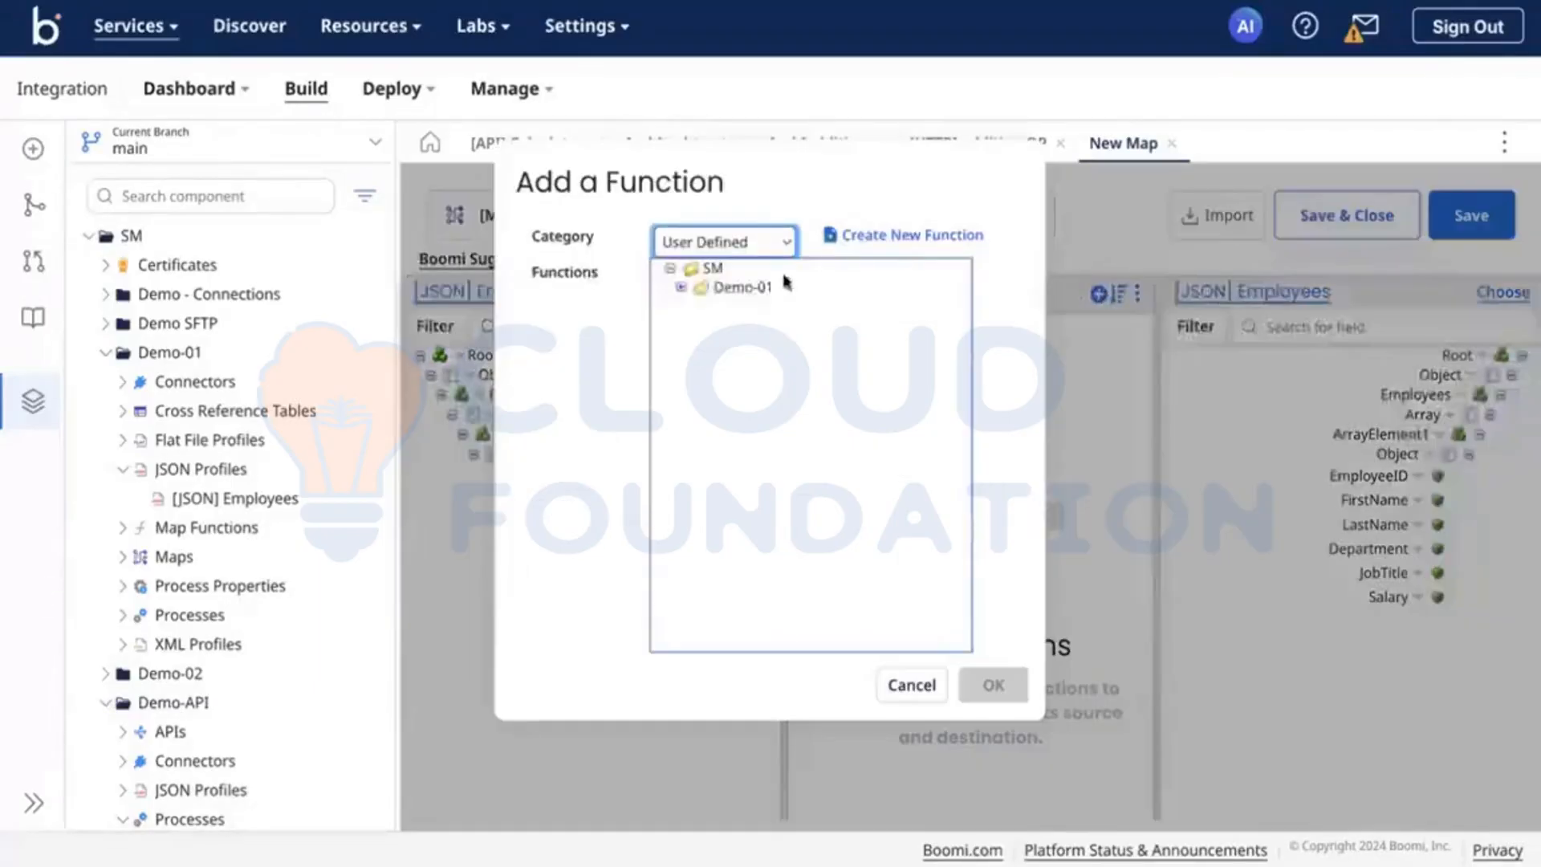
pyautogui.click(740, 245)
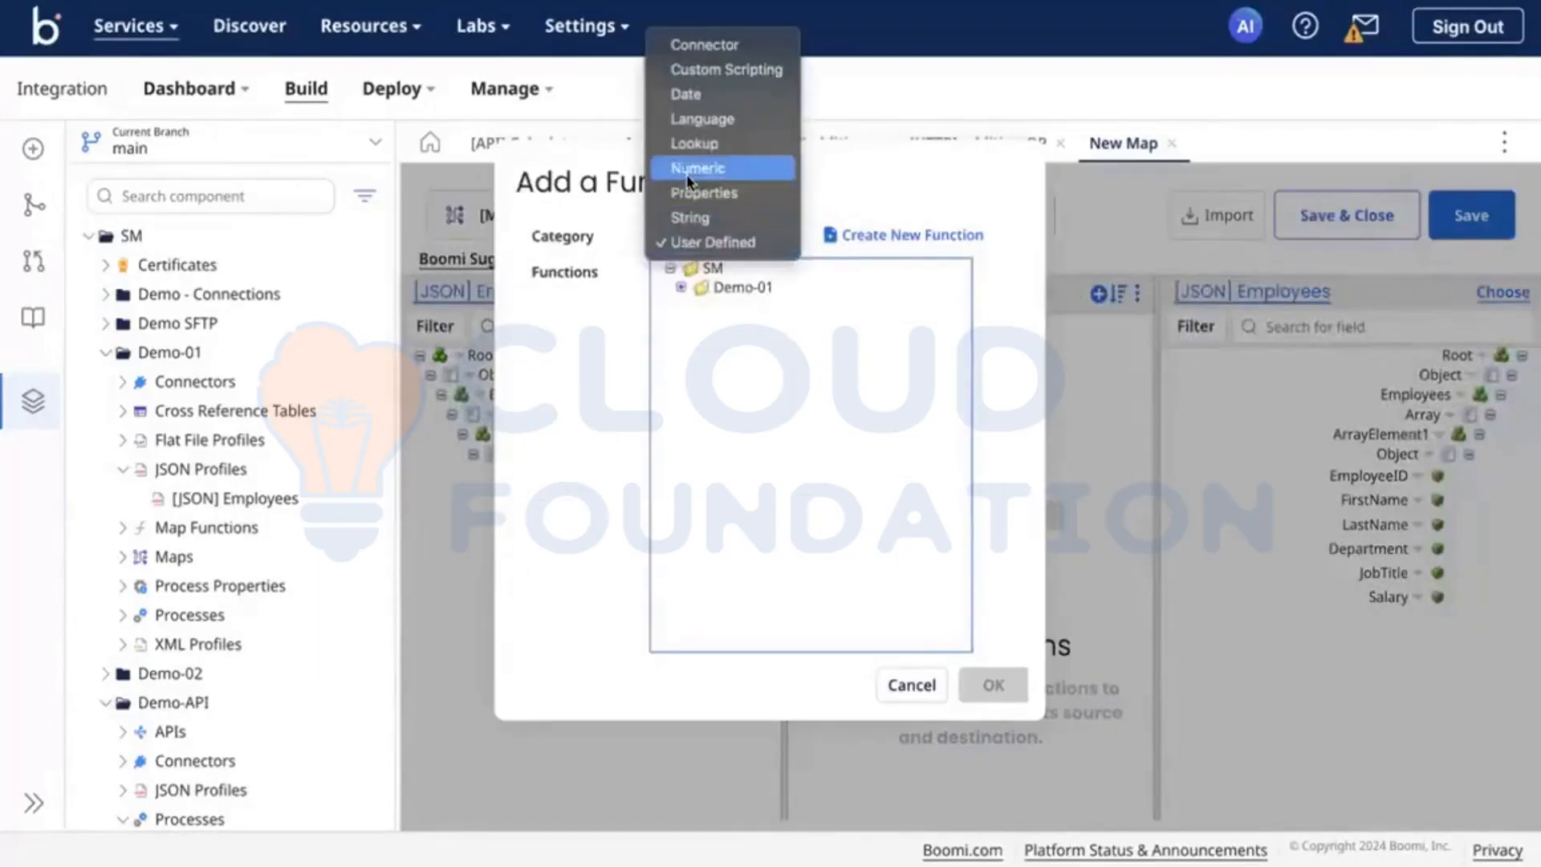
pyautogui.click(727, 167)
pyautogui.click(706, 294)
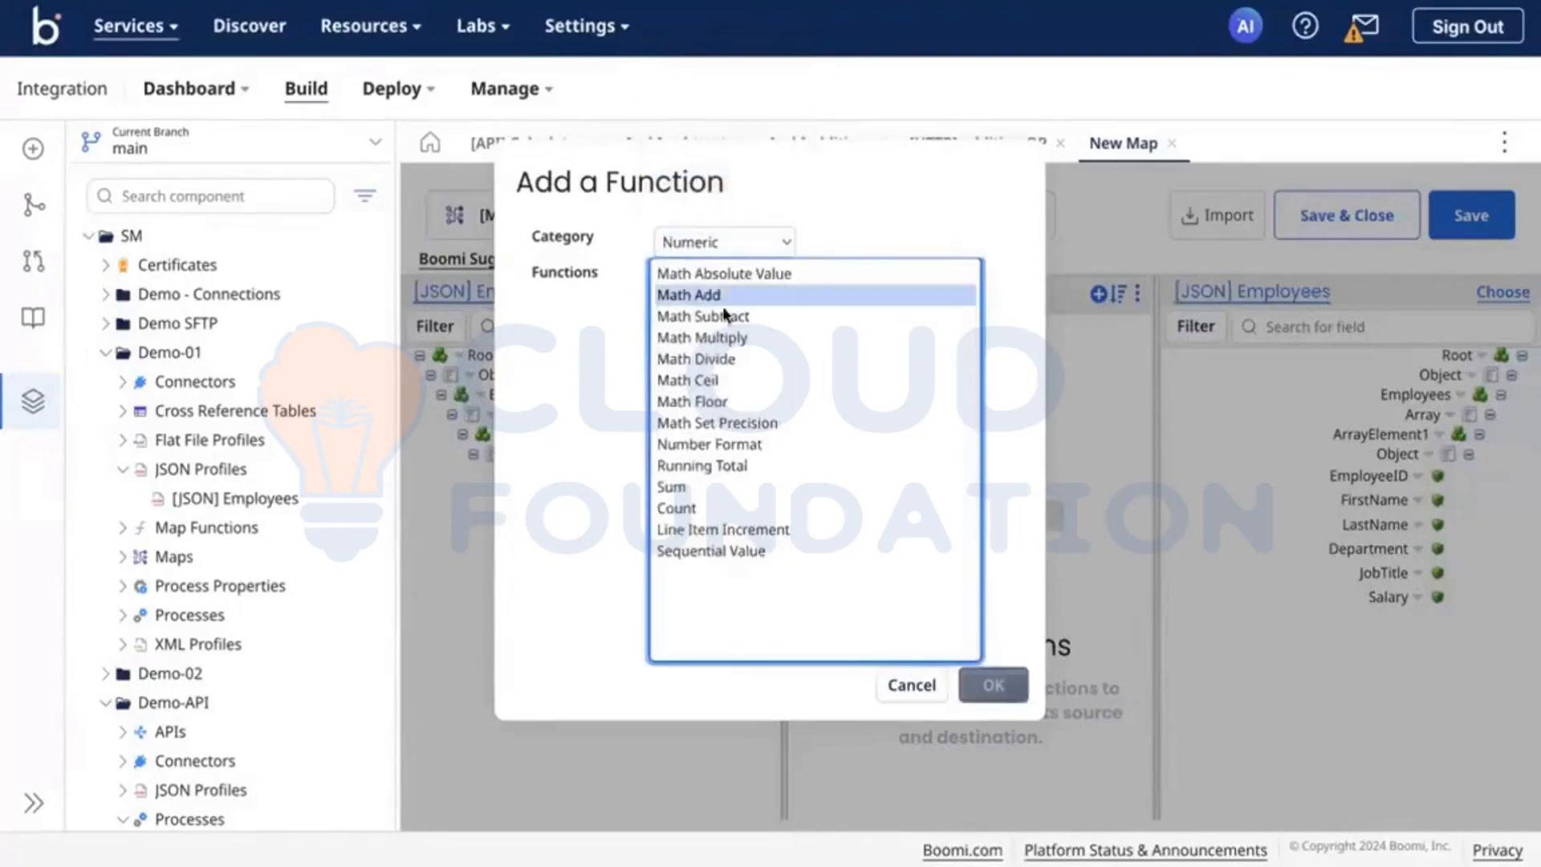
pyautogui.click(995, 686)
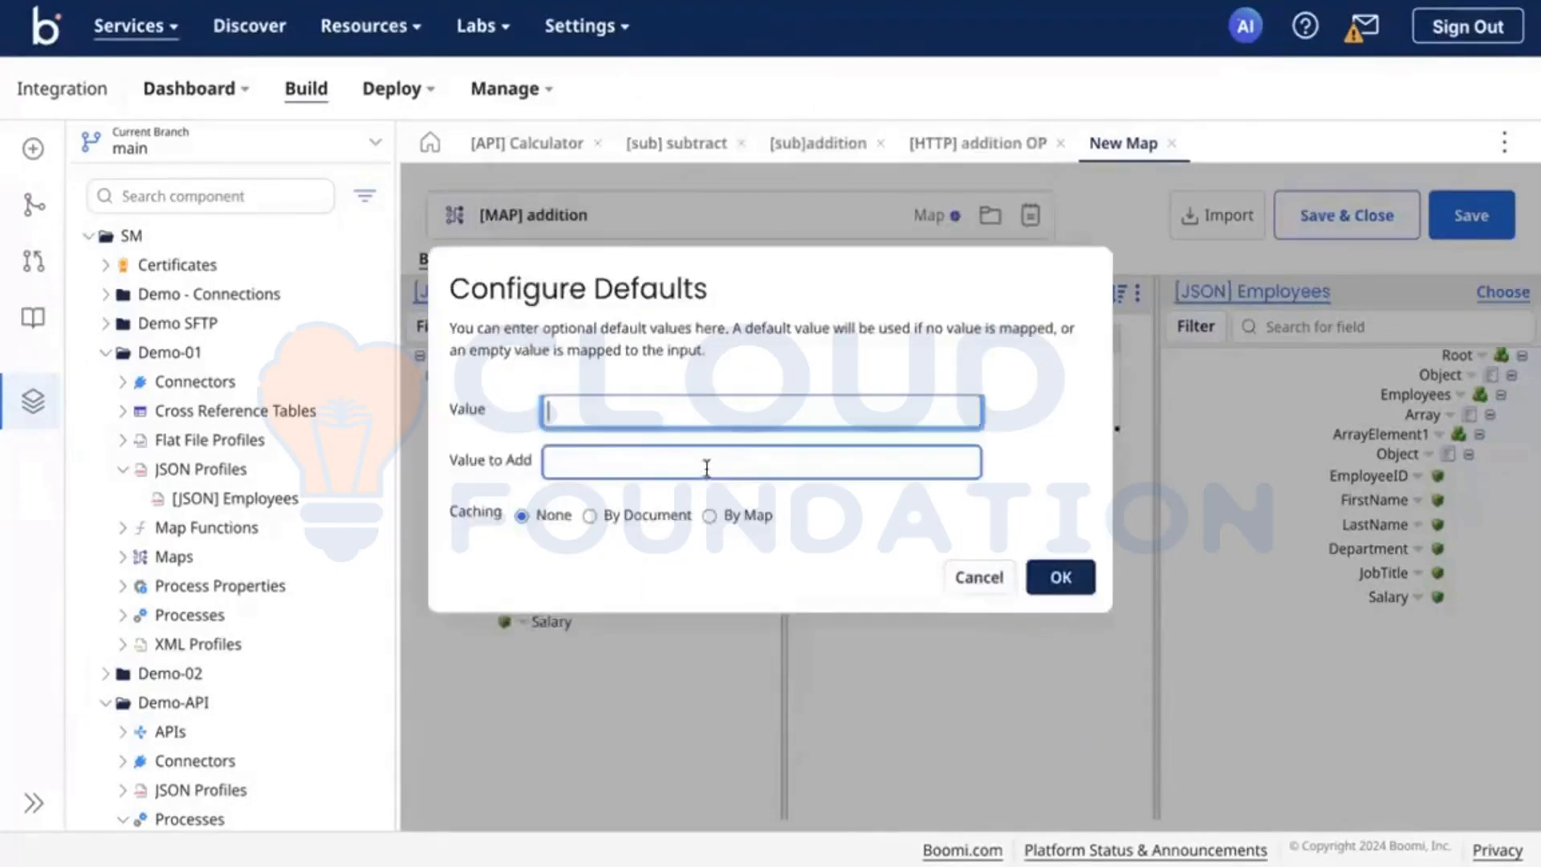
pyautogui.click(658, 466)
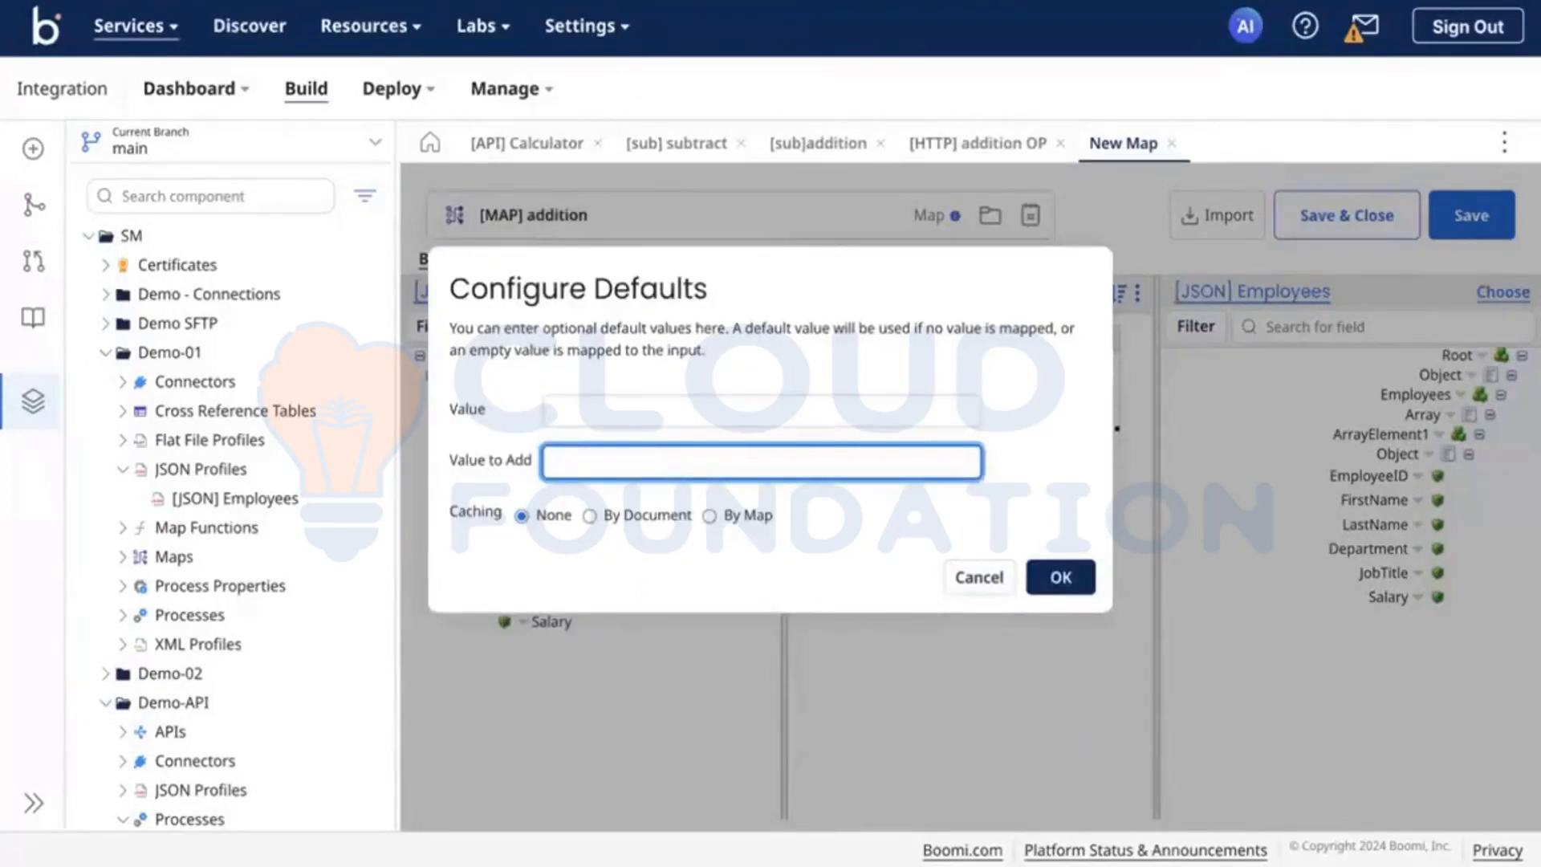
pyautogui.write('1000')
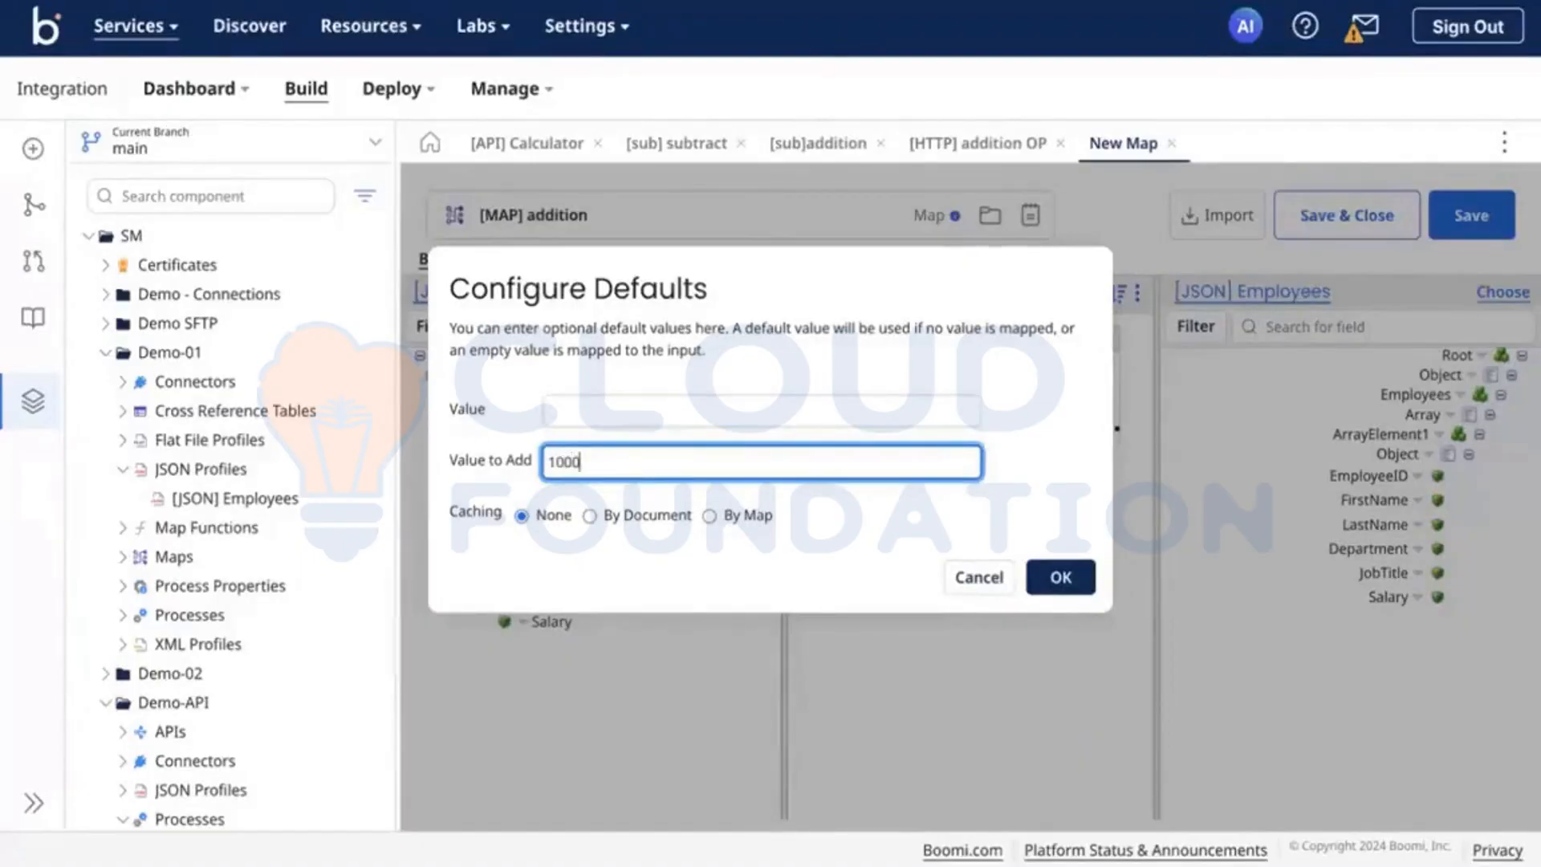
pyautogui.click(1060, 577)
# Step: Map the source Salary to Math Add's Value input and its Result to the destination Salary, and save the map
pyautogui.moveTo(554, 619); pyautogui.dragTo(839, 367)
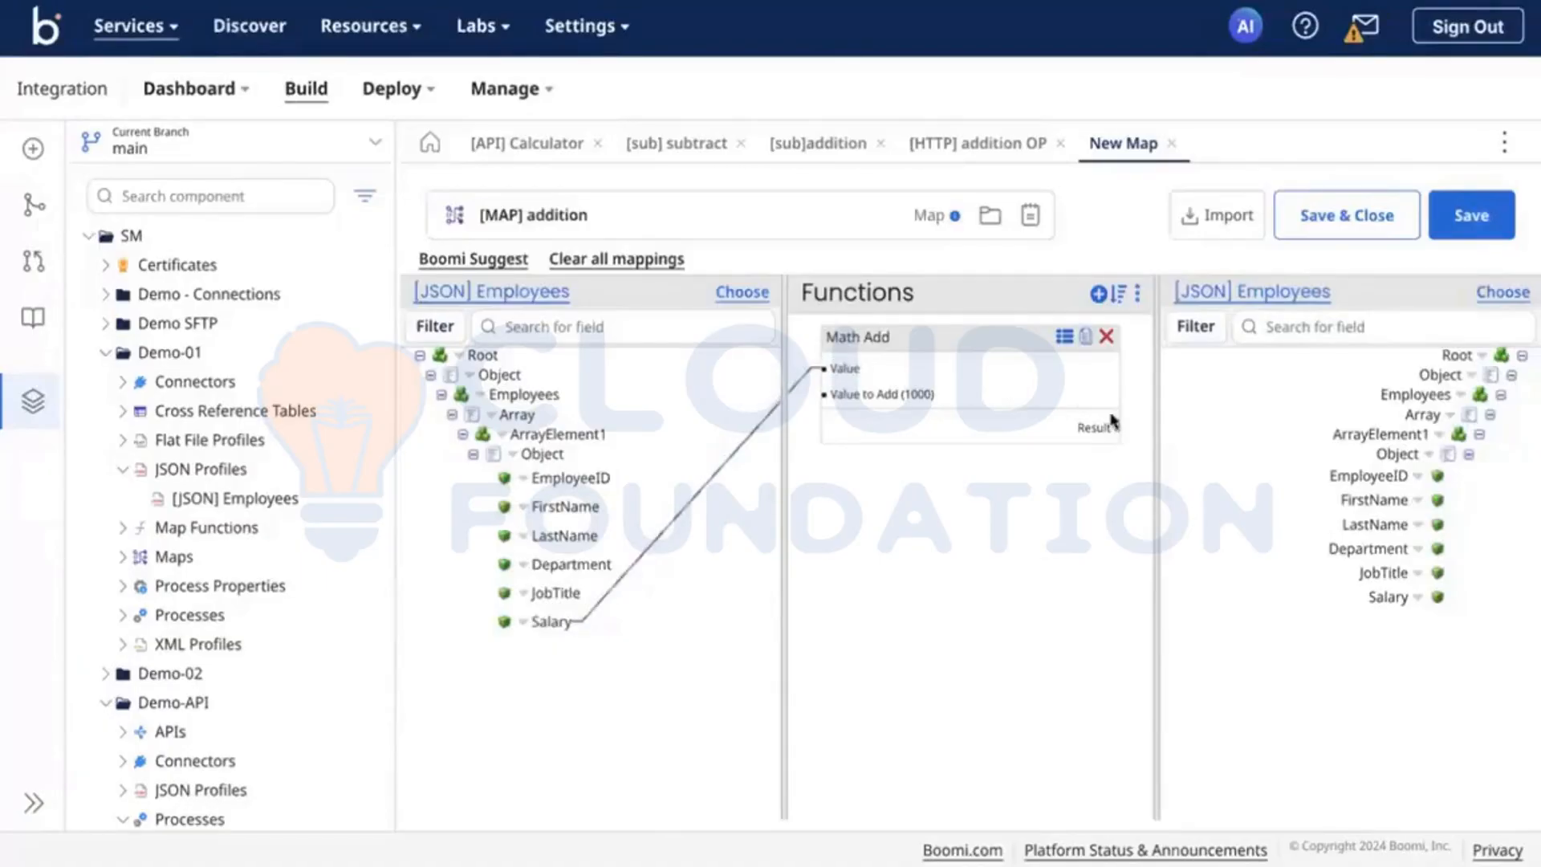
pyautogui.moveTo(1105, 425); pyautogui.dragTo(1385, 597)
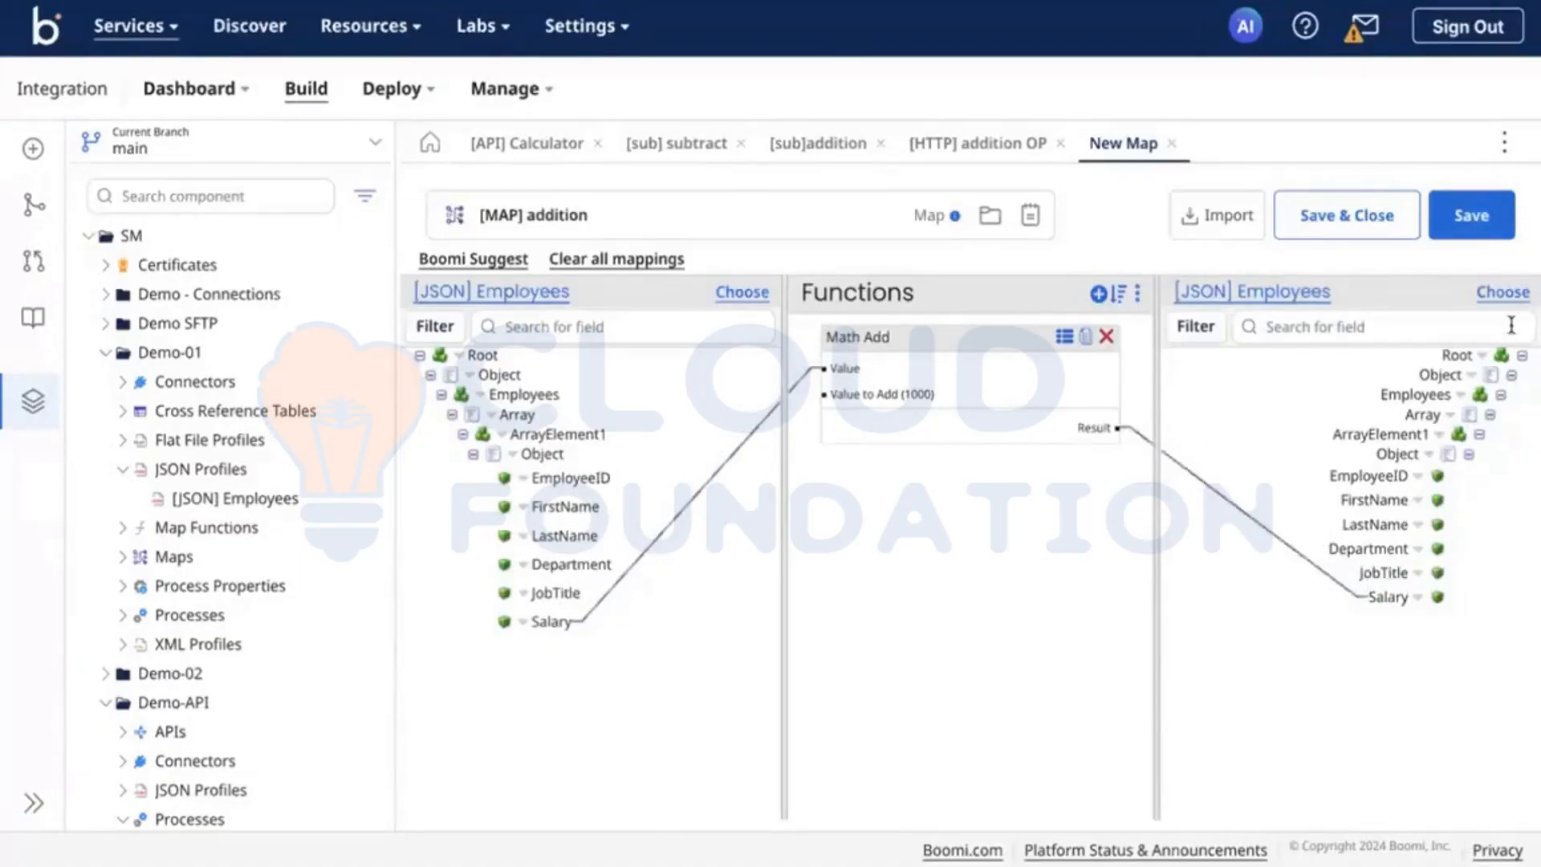
pyautogui.click(1480, 218)
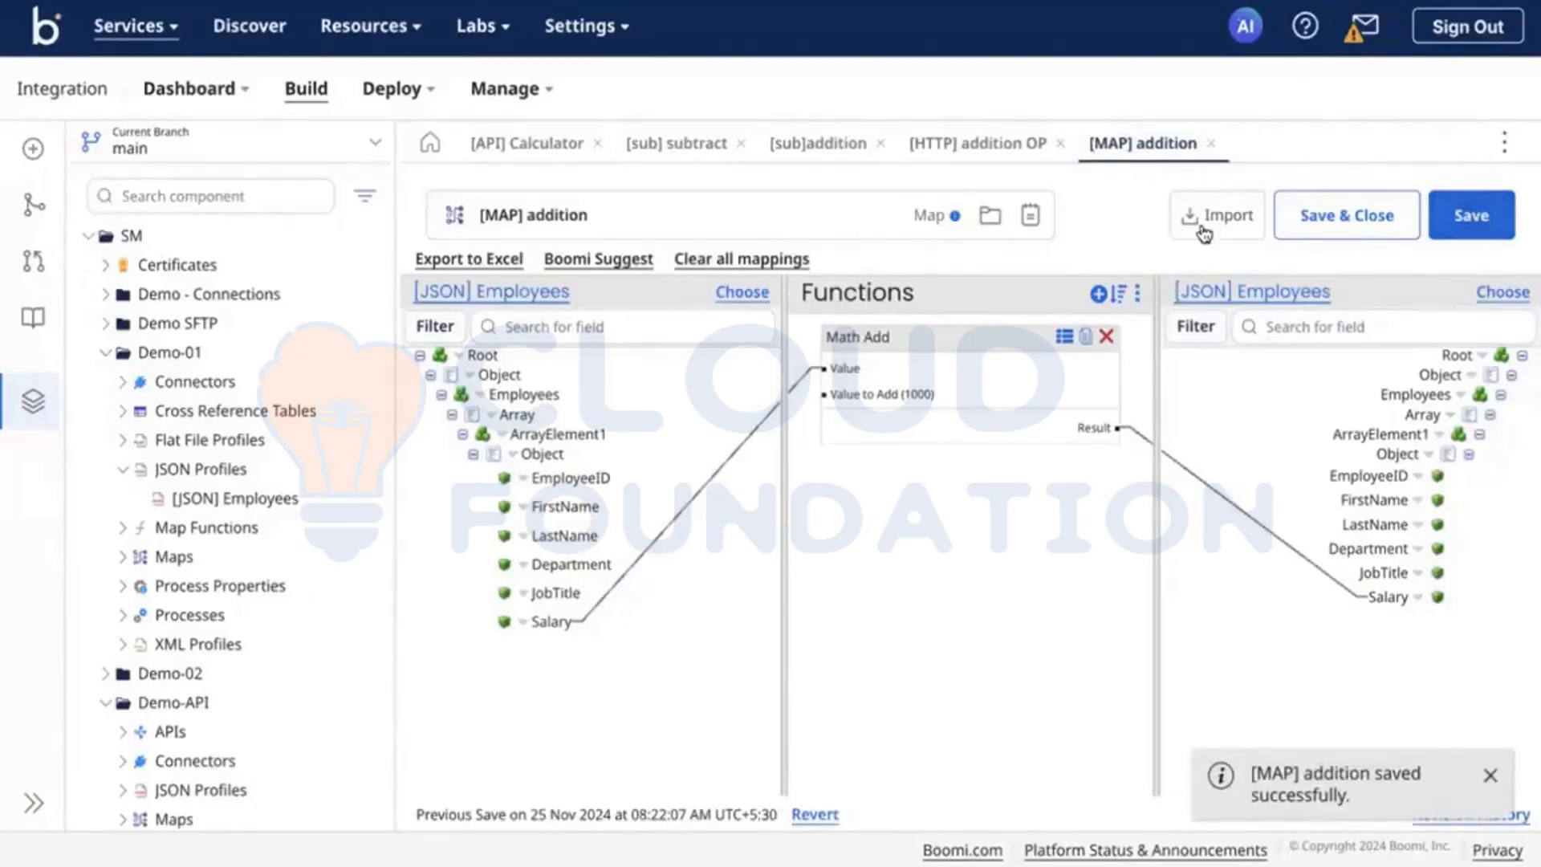
# Step: Apply [MAP] addition to the Map step of [sub]addition, end the flow with a Return Documents step and save the process
pyautogui.click(803, 145)
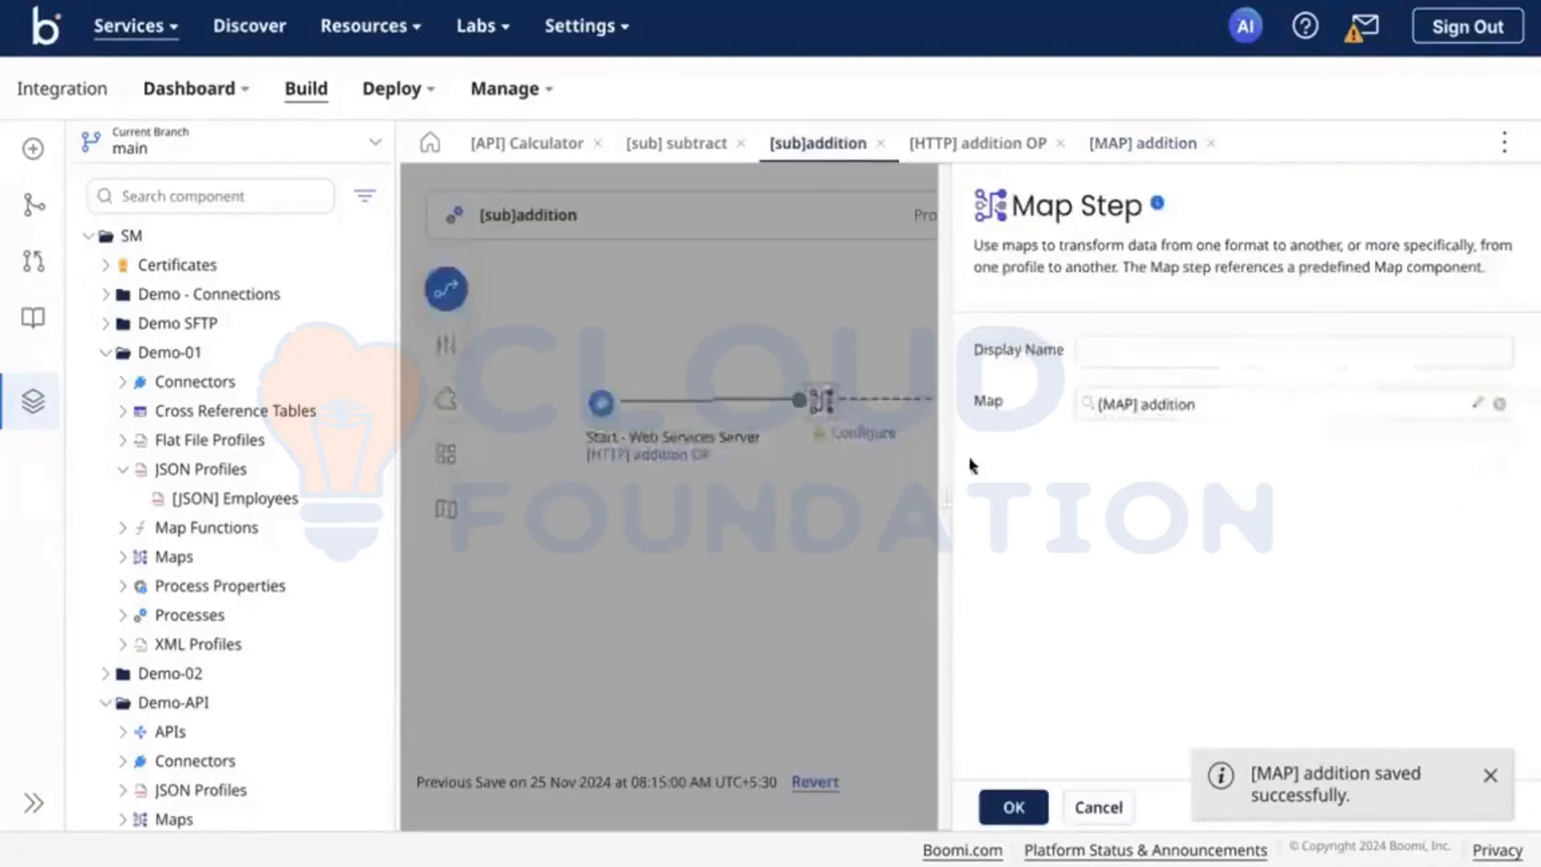
pyautogui.click(1013, 806)
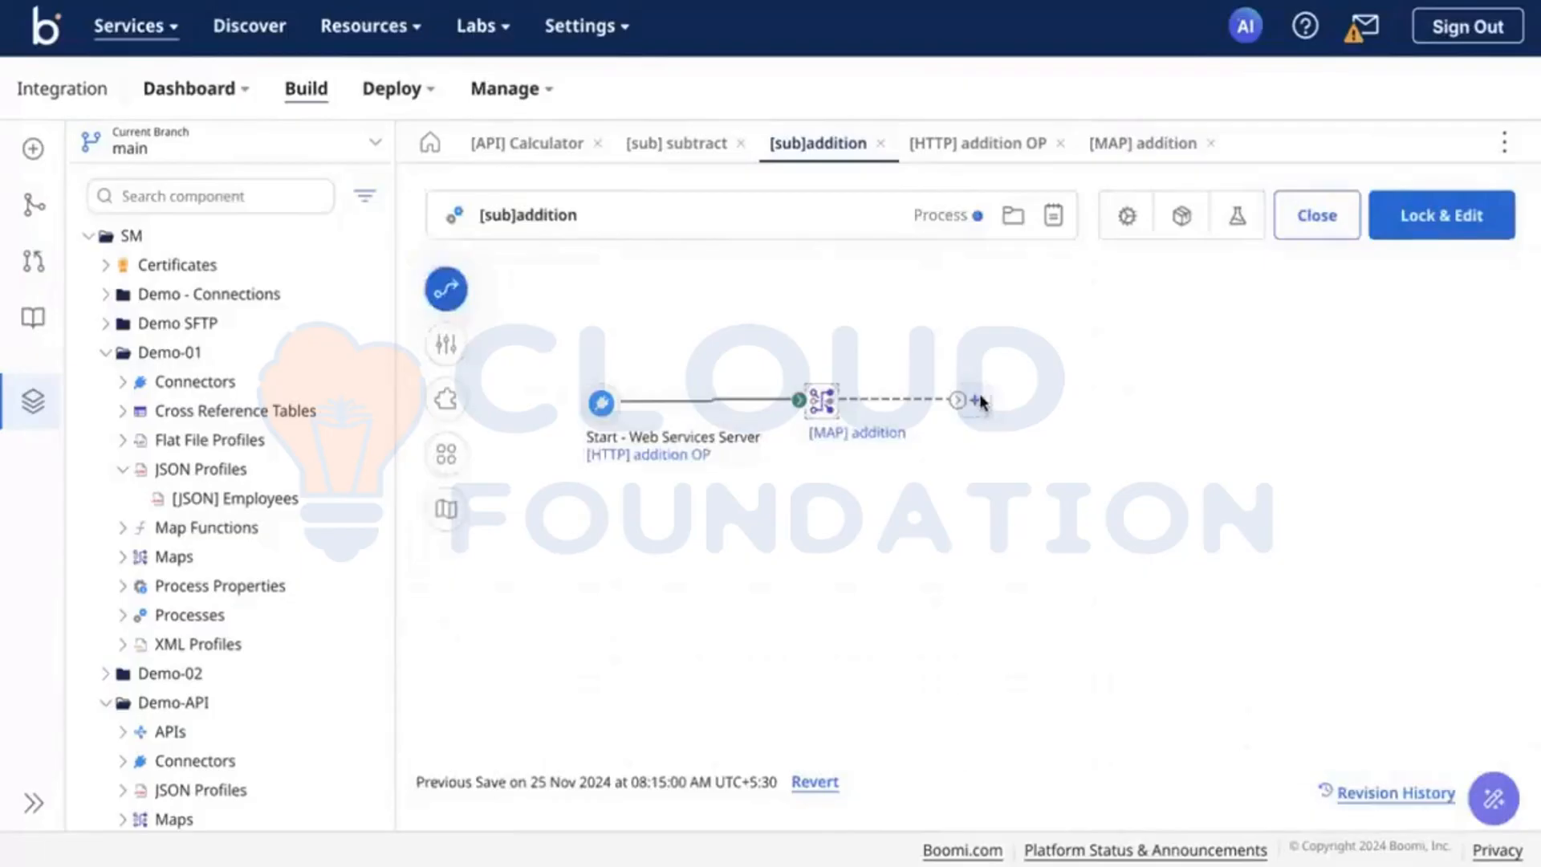
pyautogui.click(977, 400)
pyautogui.write('re')
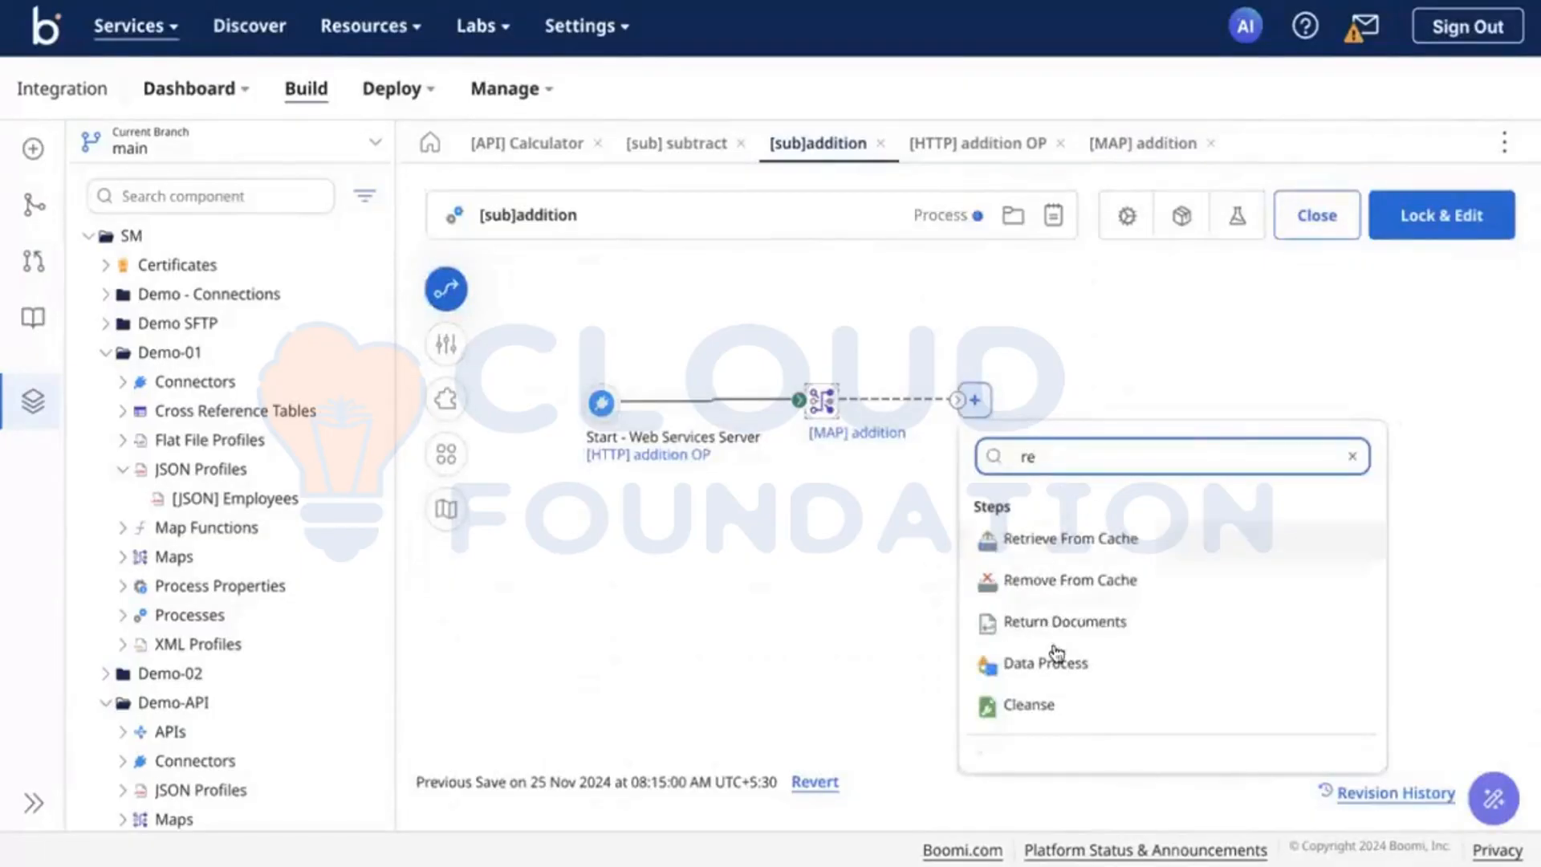
pyautogui.click(1077, 623)
pyautogui.moveTo(981, 413)
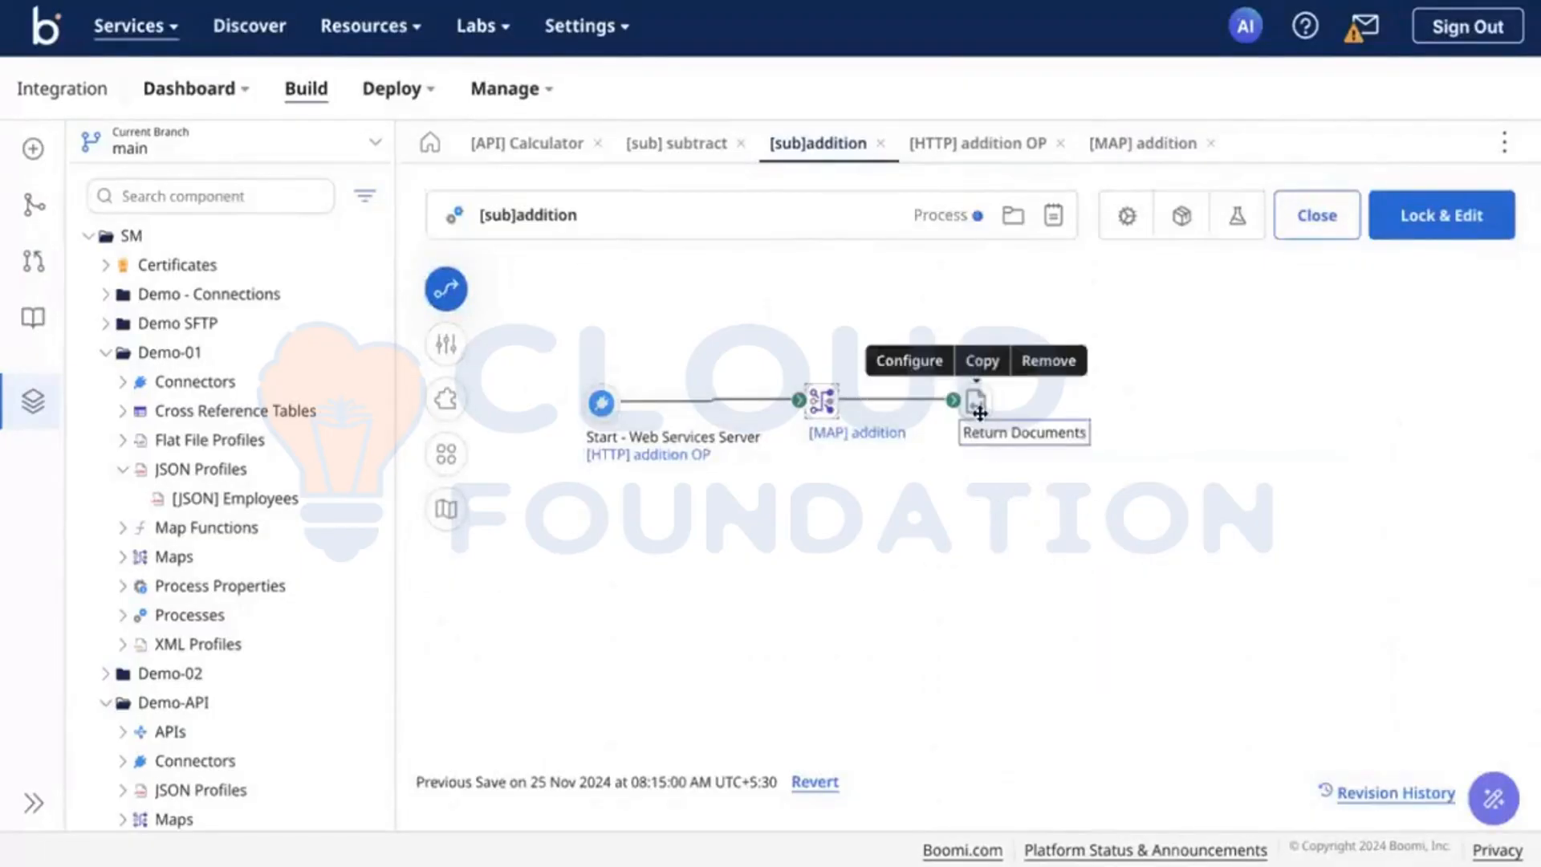
pyautogui.click(1445, 232)
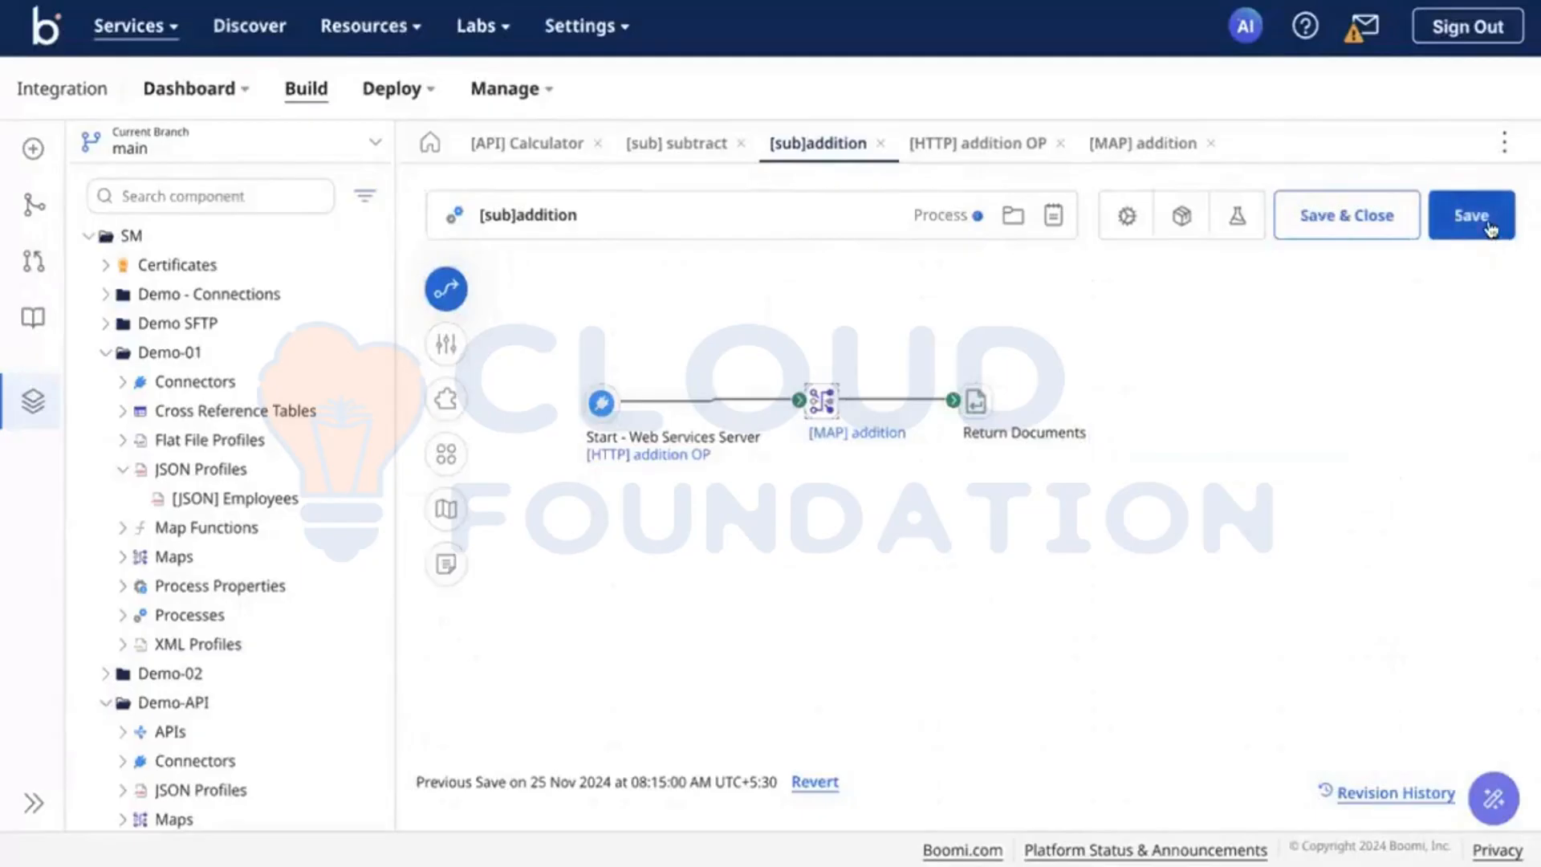
pyautogui.click(1487, 224)
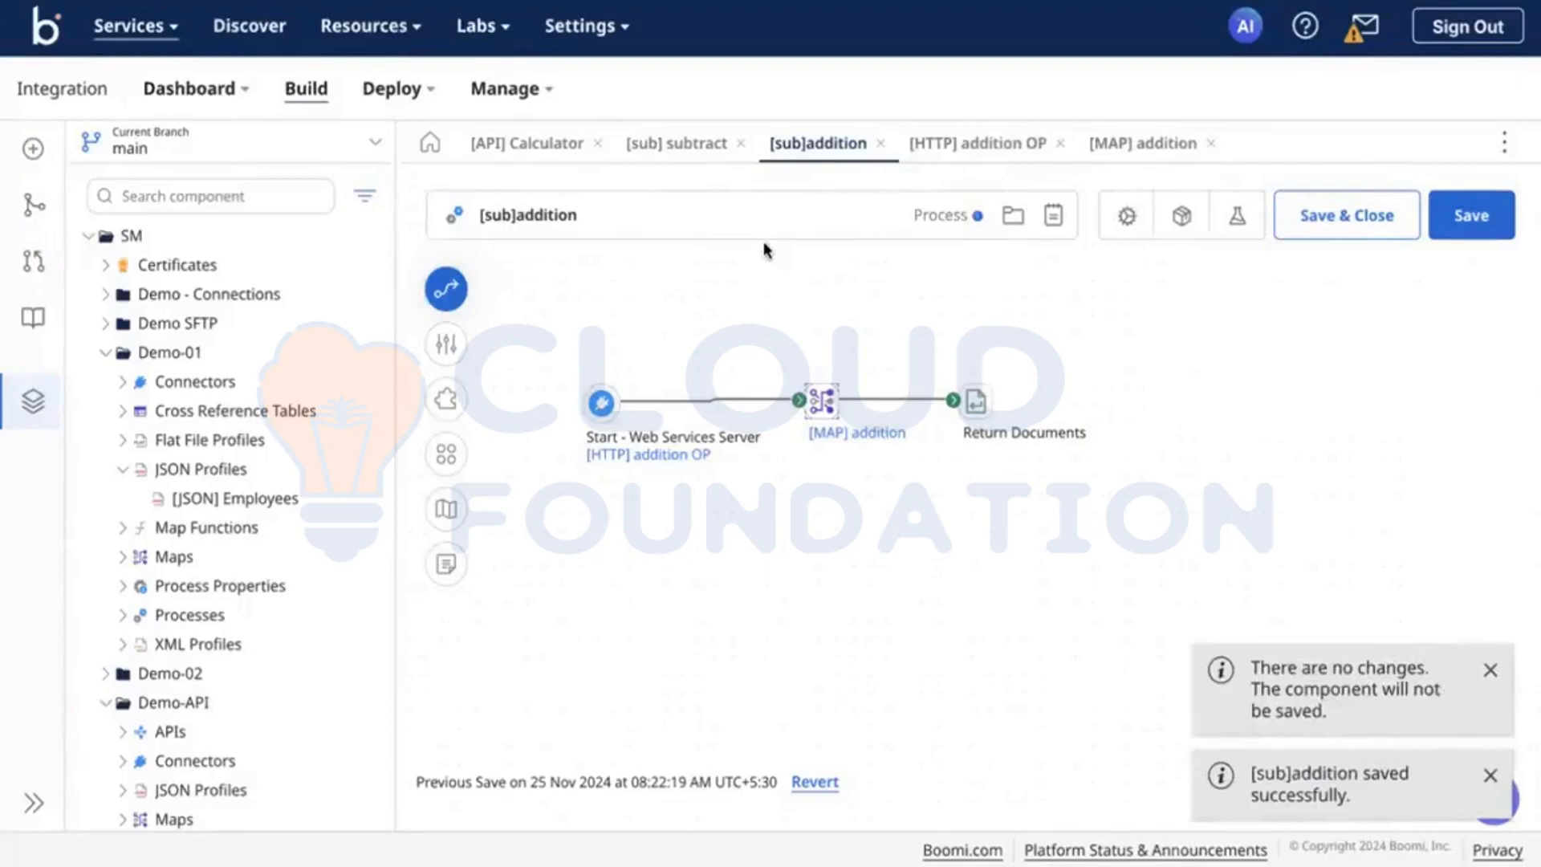
# Step: Open the Start step of the [sub] subtract process and create a new Web Services Server operation for it
pyautogui.click(658, 157)
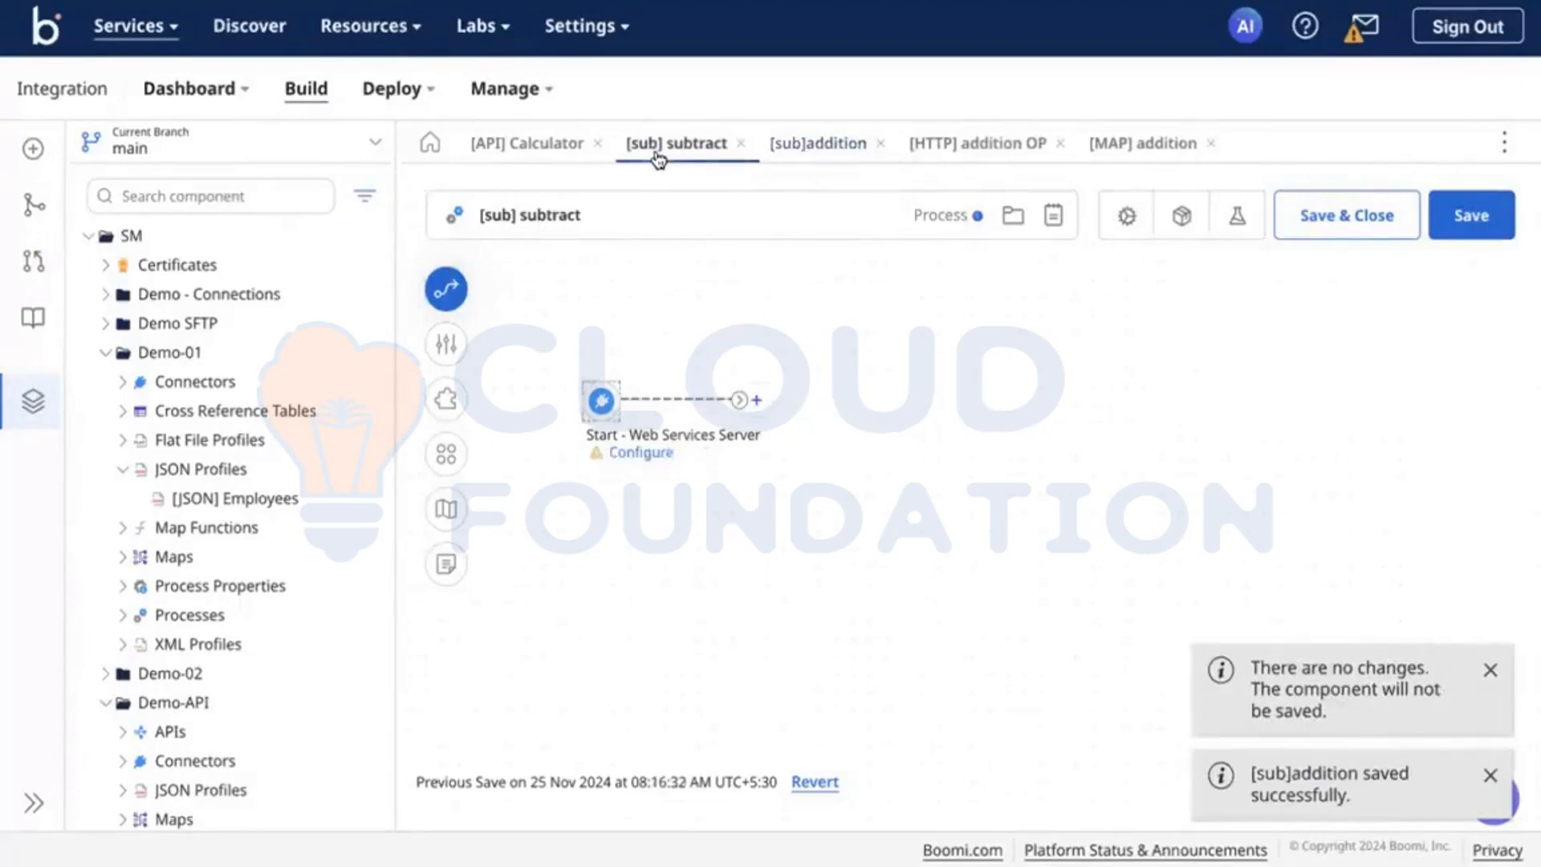
pyautogui.click(609, 399)
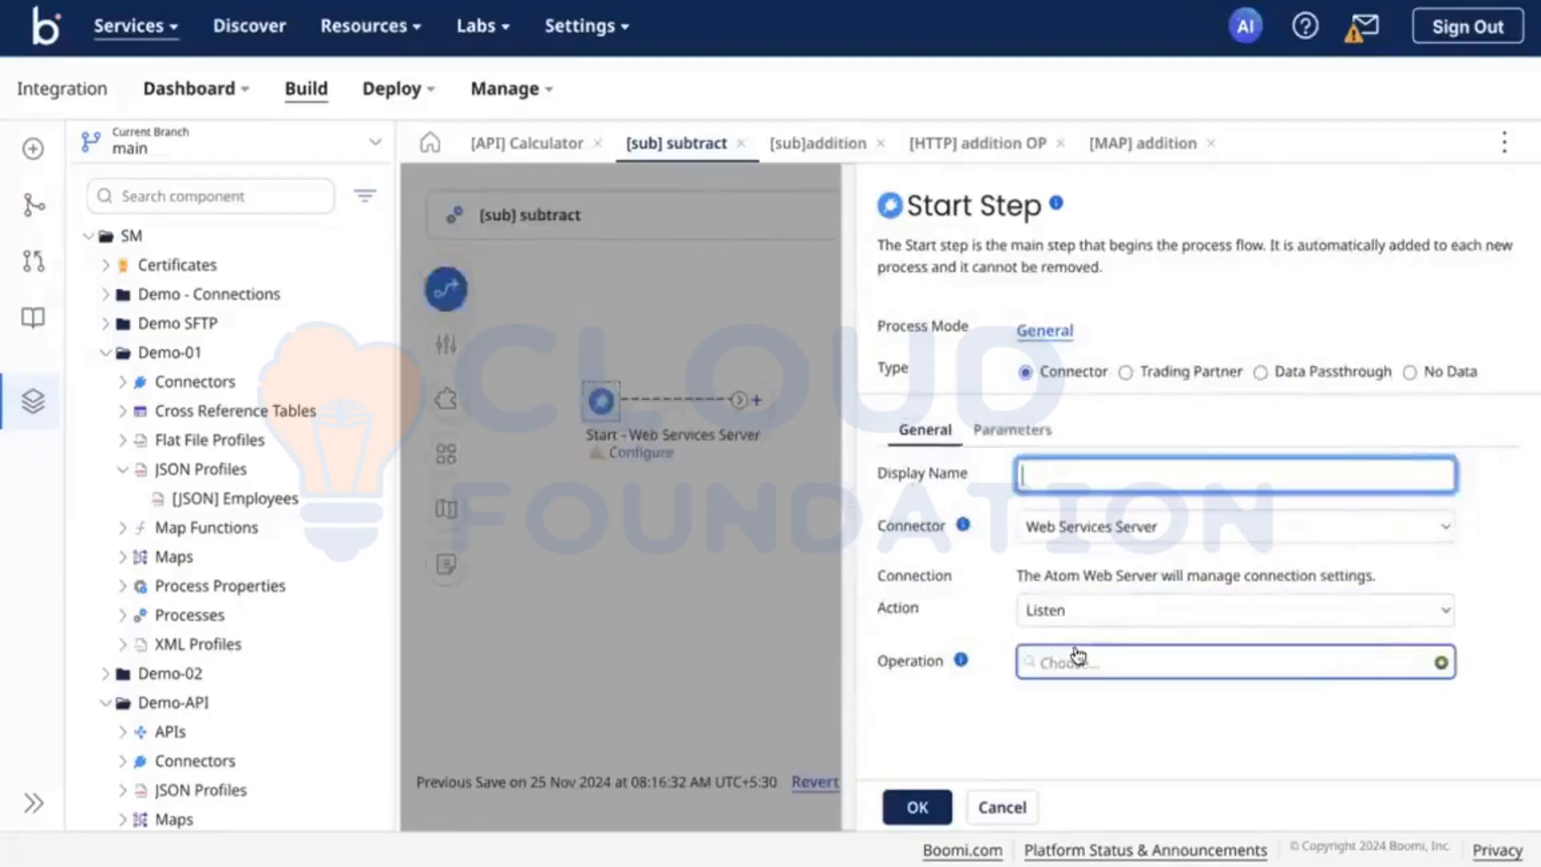
pyautogui.click(1356, 674)
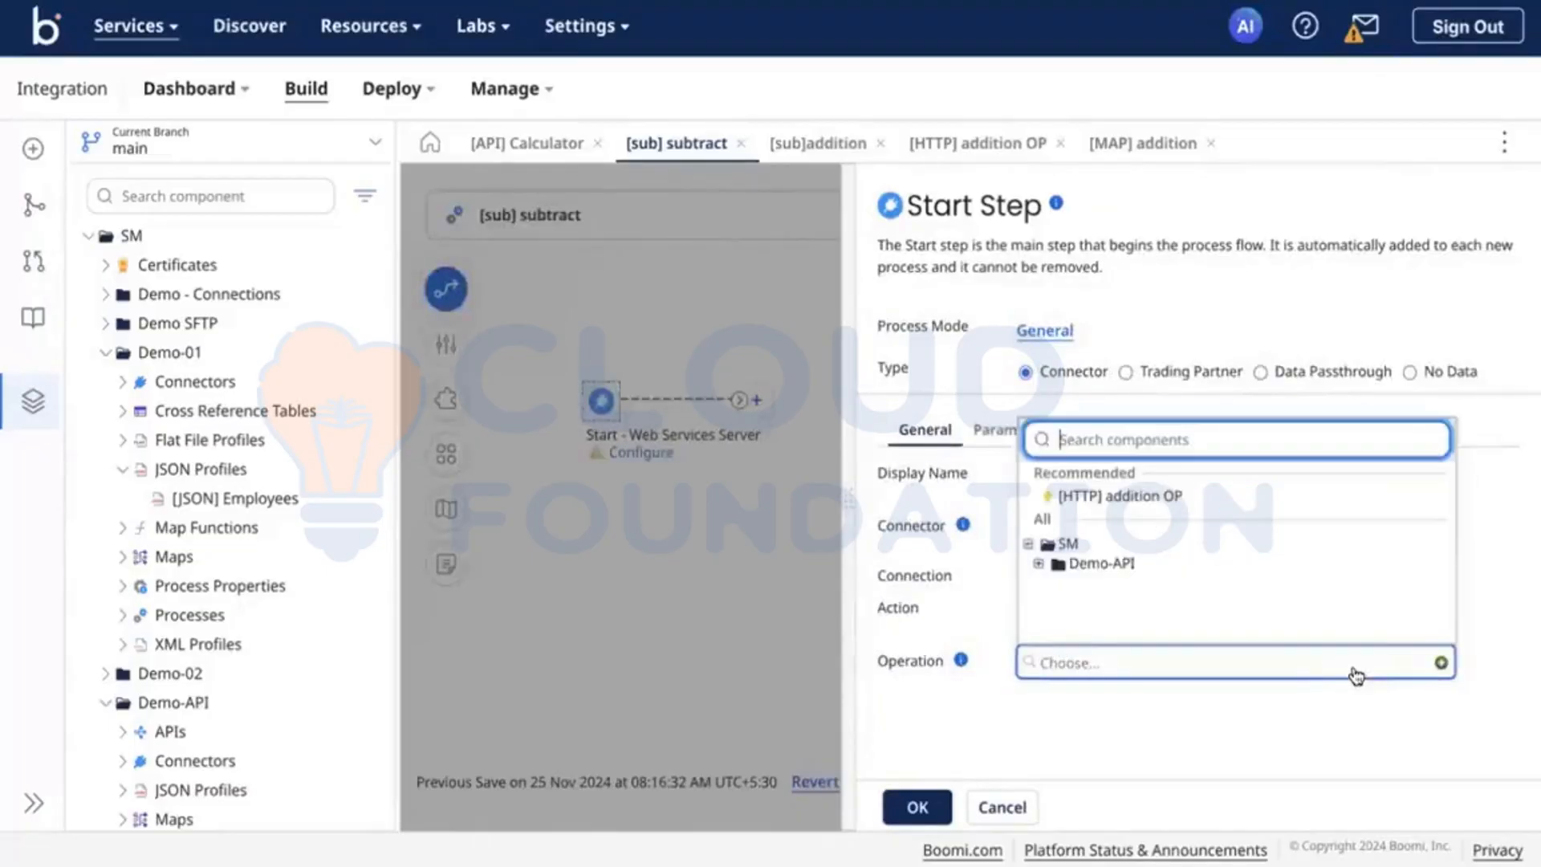
pyautogui.click(1497, 742)
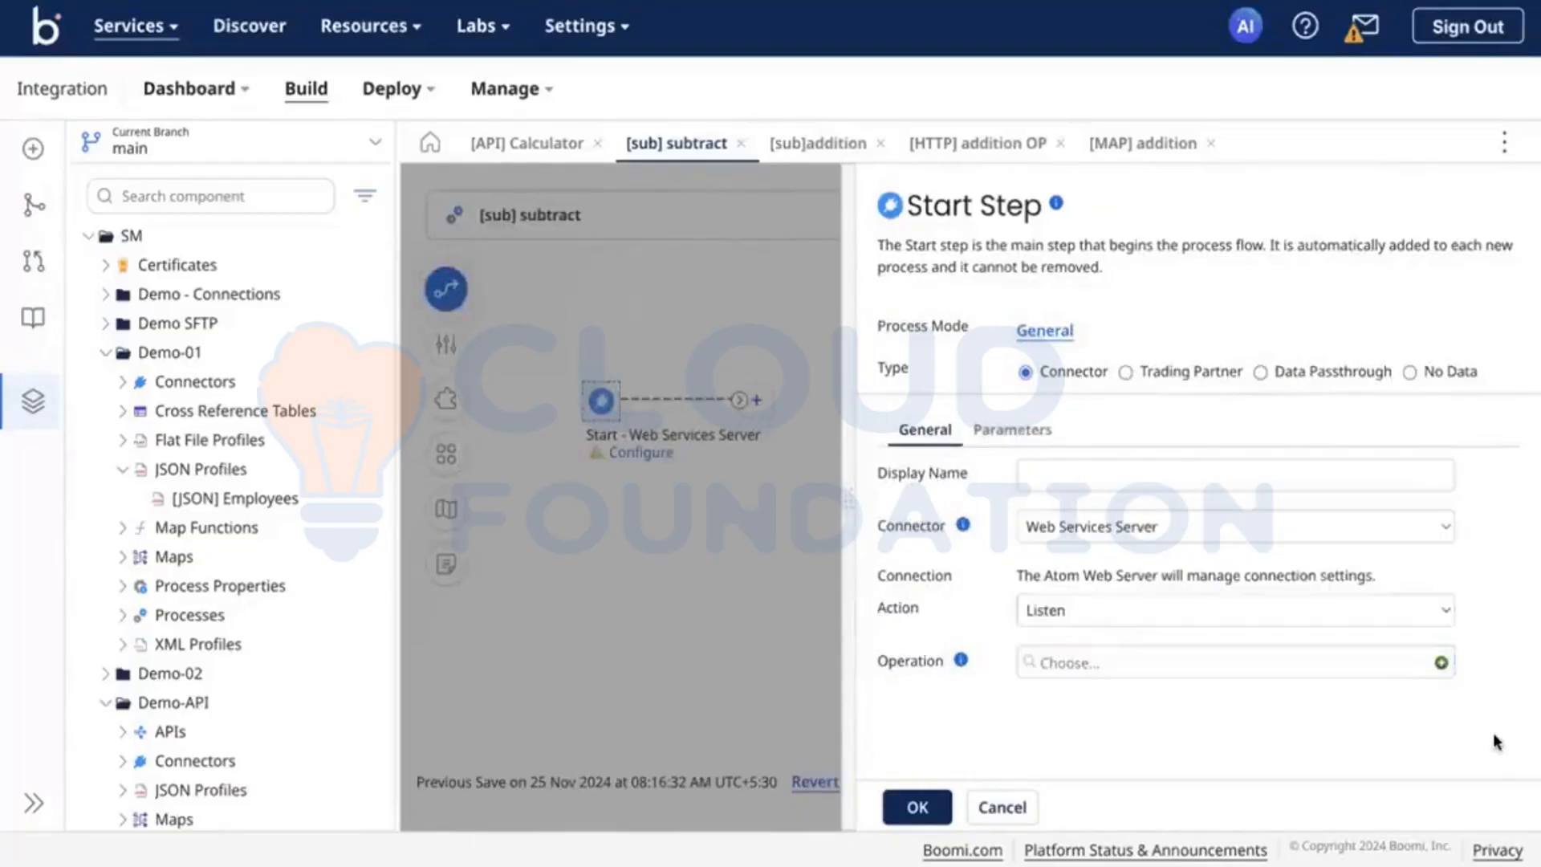
pyautogui.click(1443, 665)
# Step: Name the new Web Services Server operation [HTTP] subtract OP
pyautogui.tripleClick(625, 208)
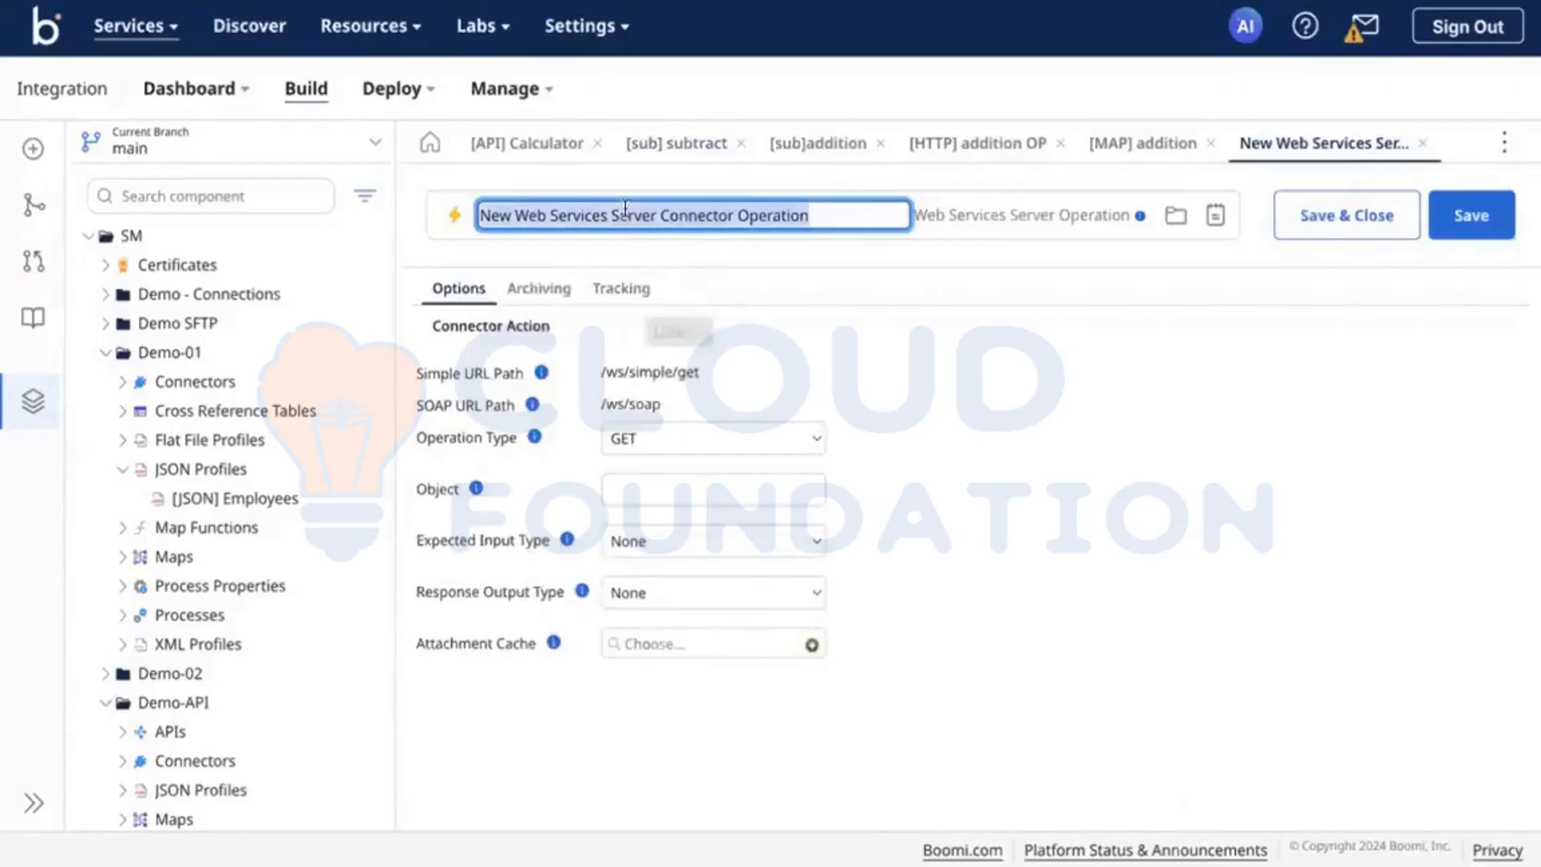
pyautogui.press('BackSpace')
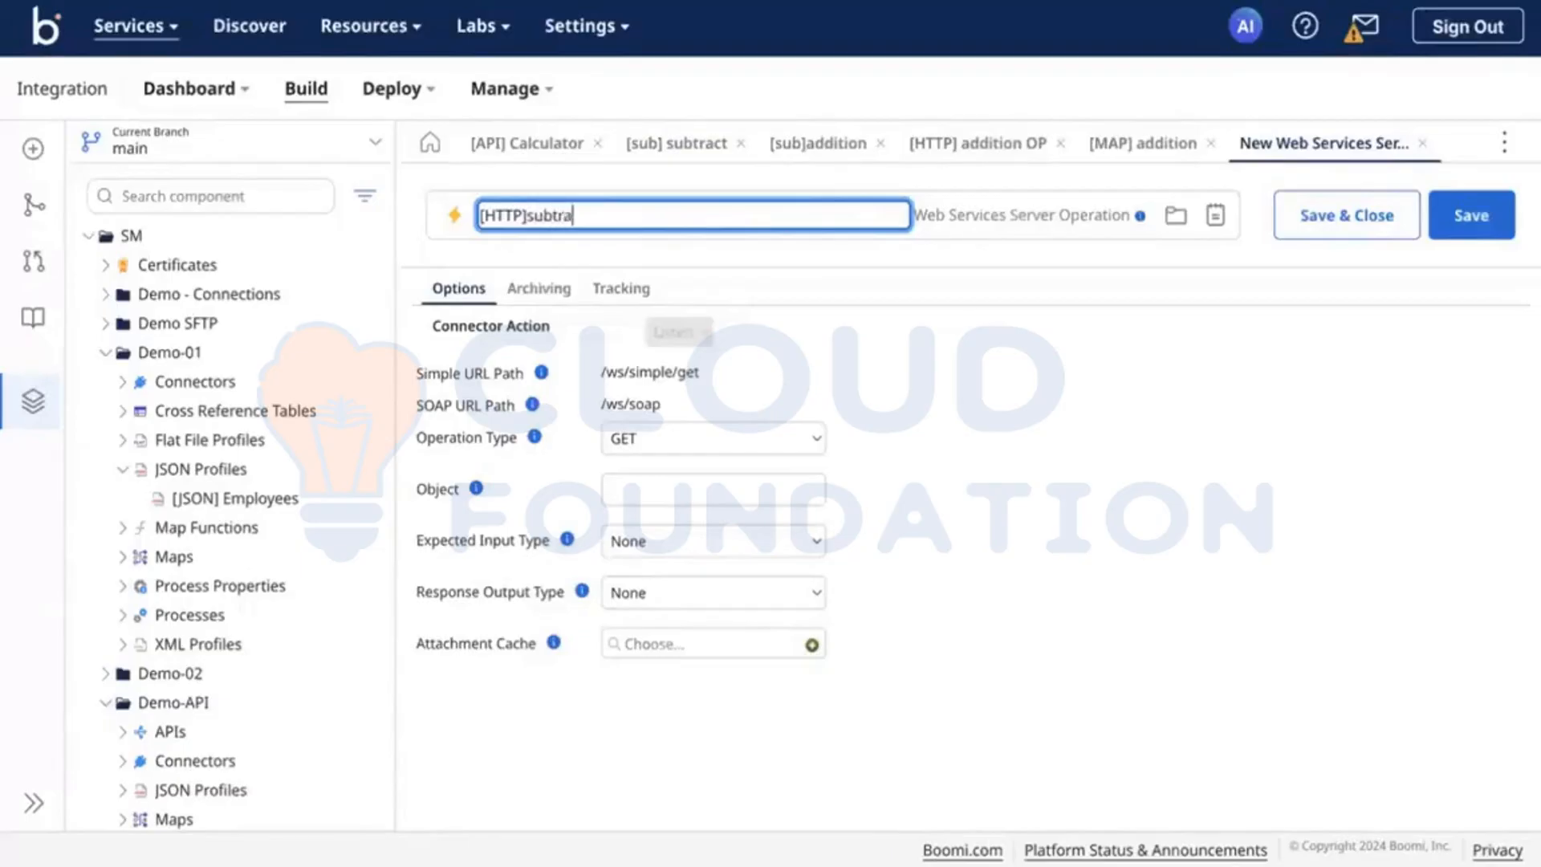
pyautogui.write('[HTTP]subtract OP')
pyautogui.click(535, 215)
pyautogui.press('BackSpace')
pyautogui.press('Left')
pyautogui.click(761, 402)
pyautogui.click(707, 440)
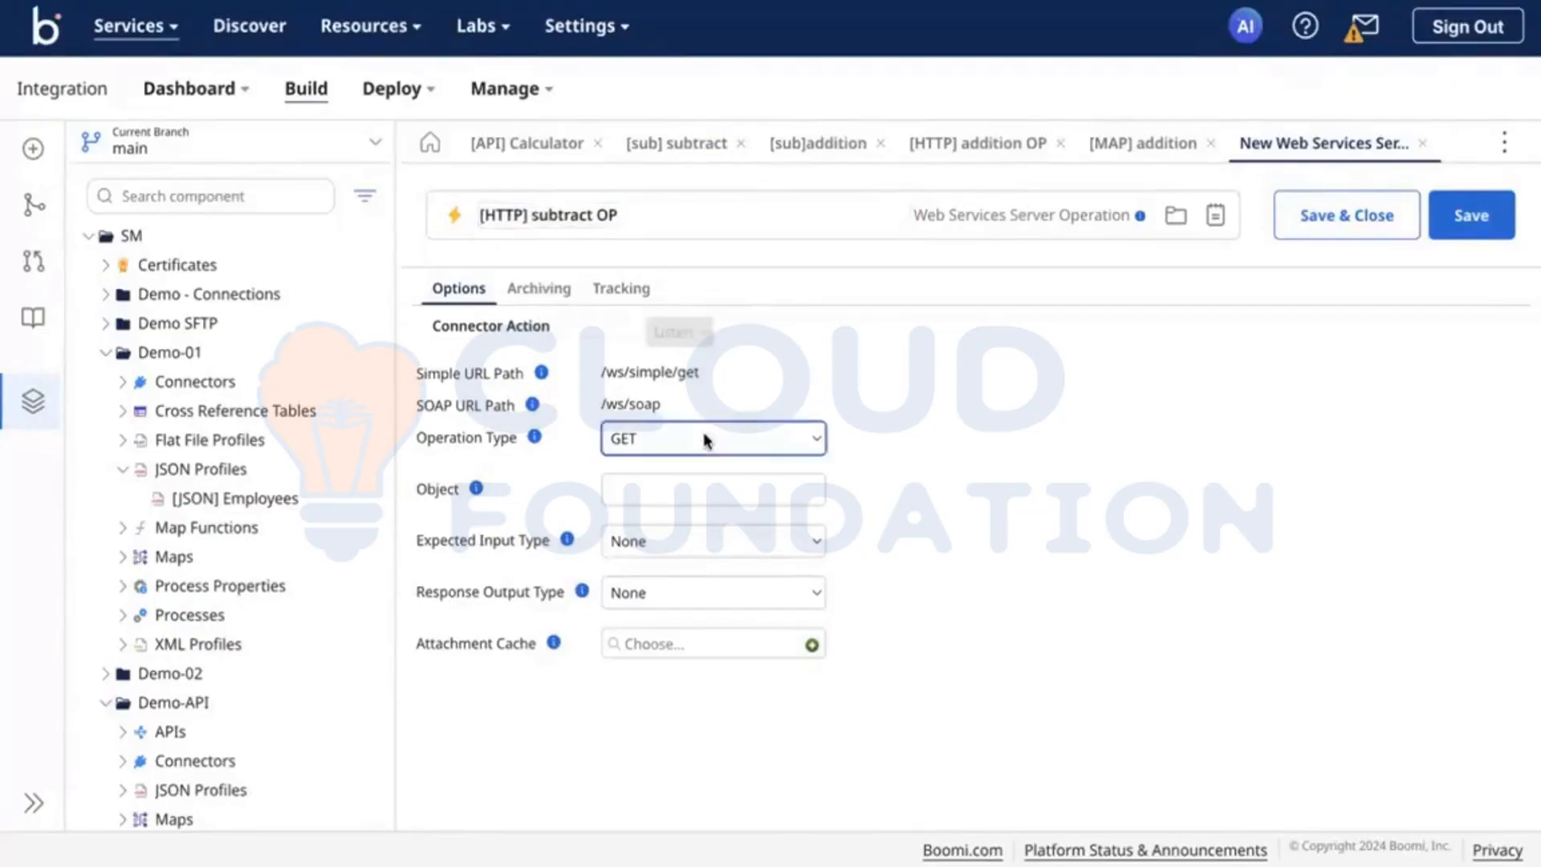
pyautogui.click(936, 432)
pyautogui.click(668, 483)
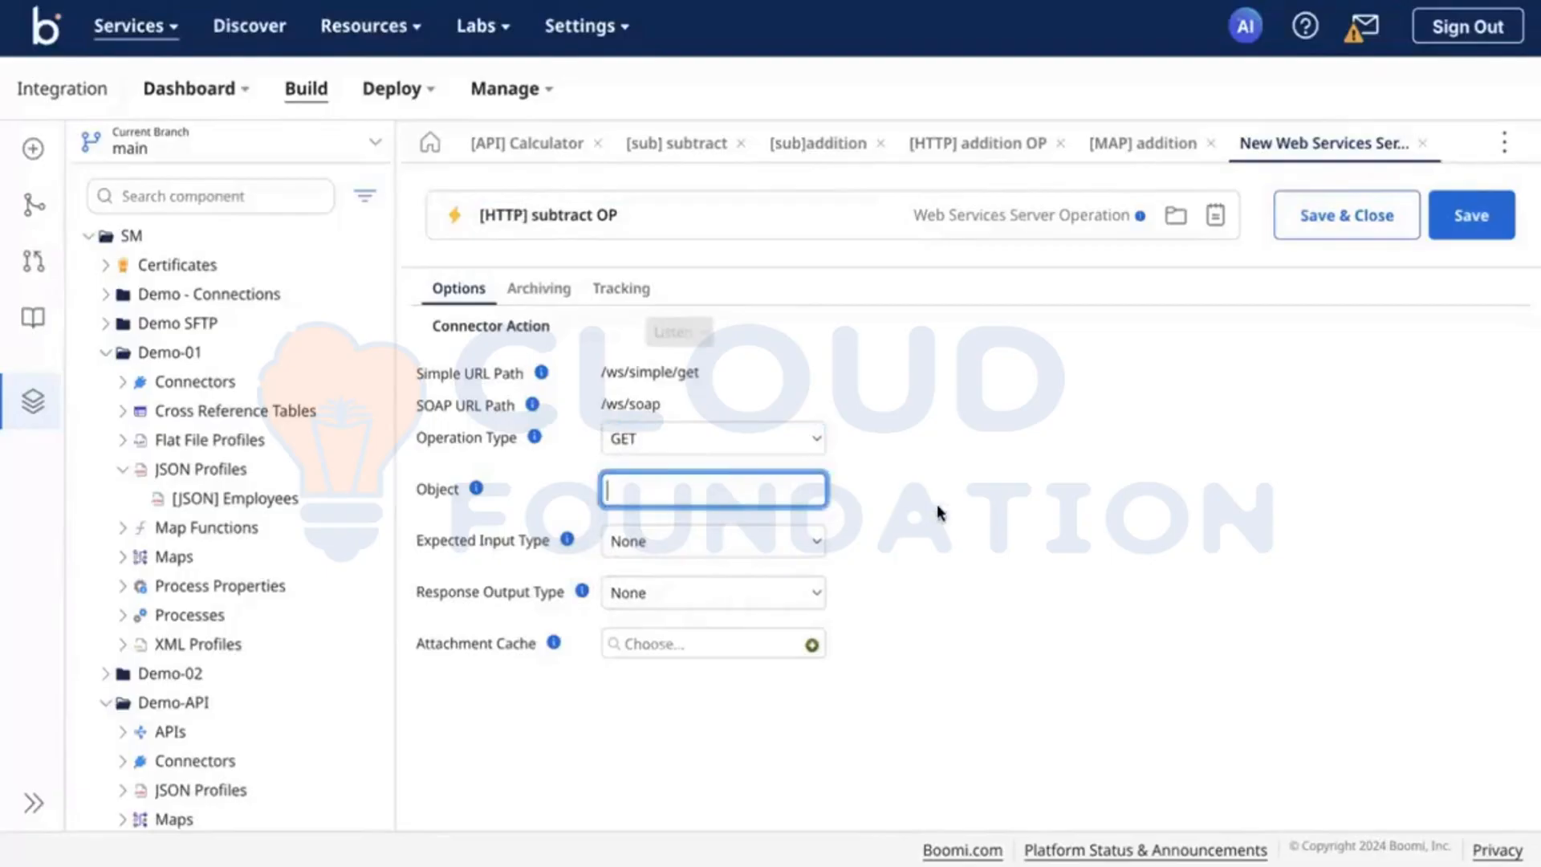
pyautogui.click(698, 540)
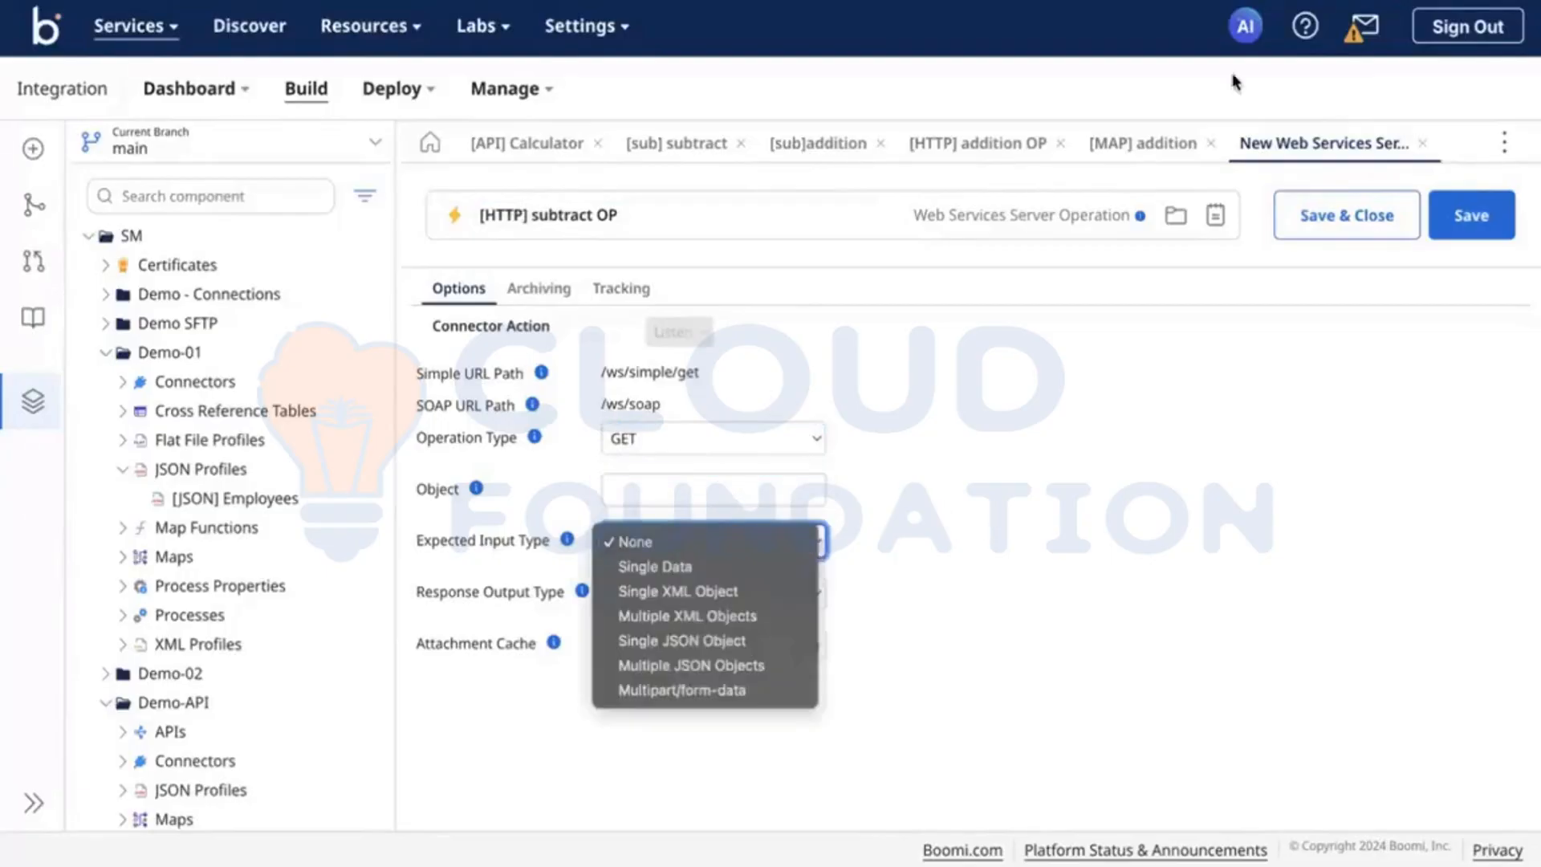
# Step: Check the Object setting of [HTTP] addition OP for reference and return to the empty Object field of [HTTP] subtract OP
pyautogui.click(945, 147)
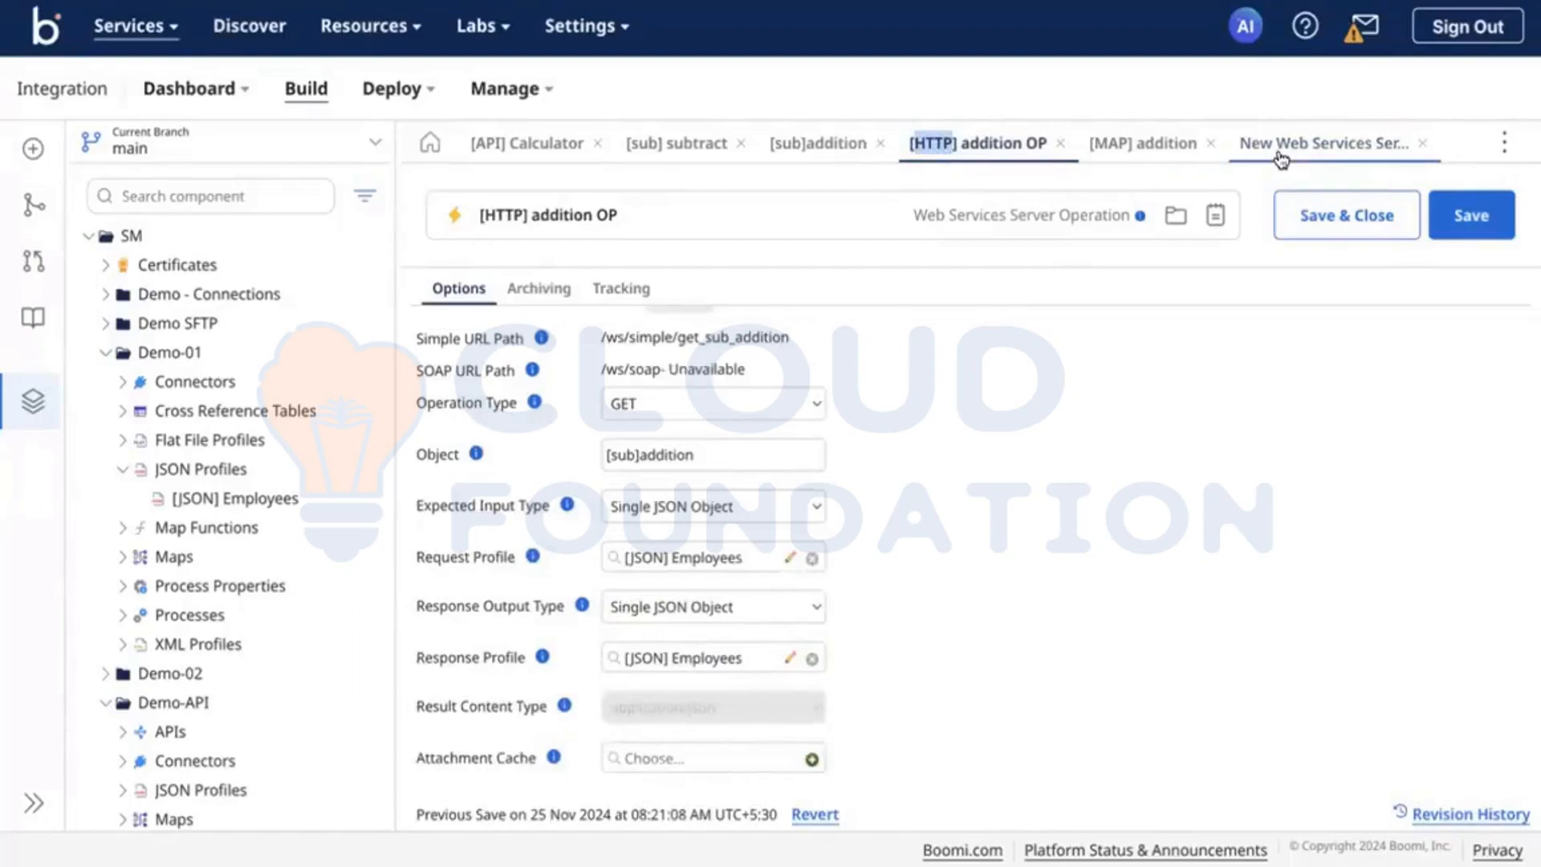
pyautogui.doubleClick(652, 455)
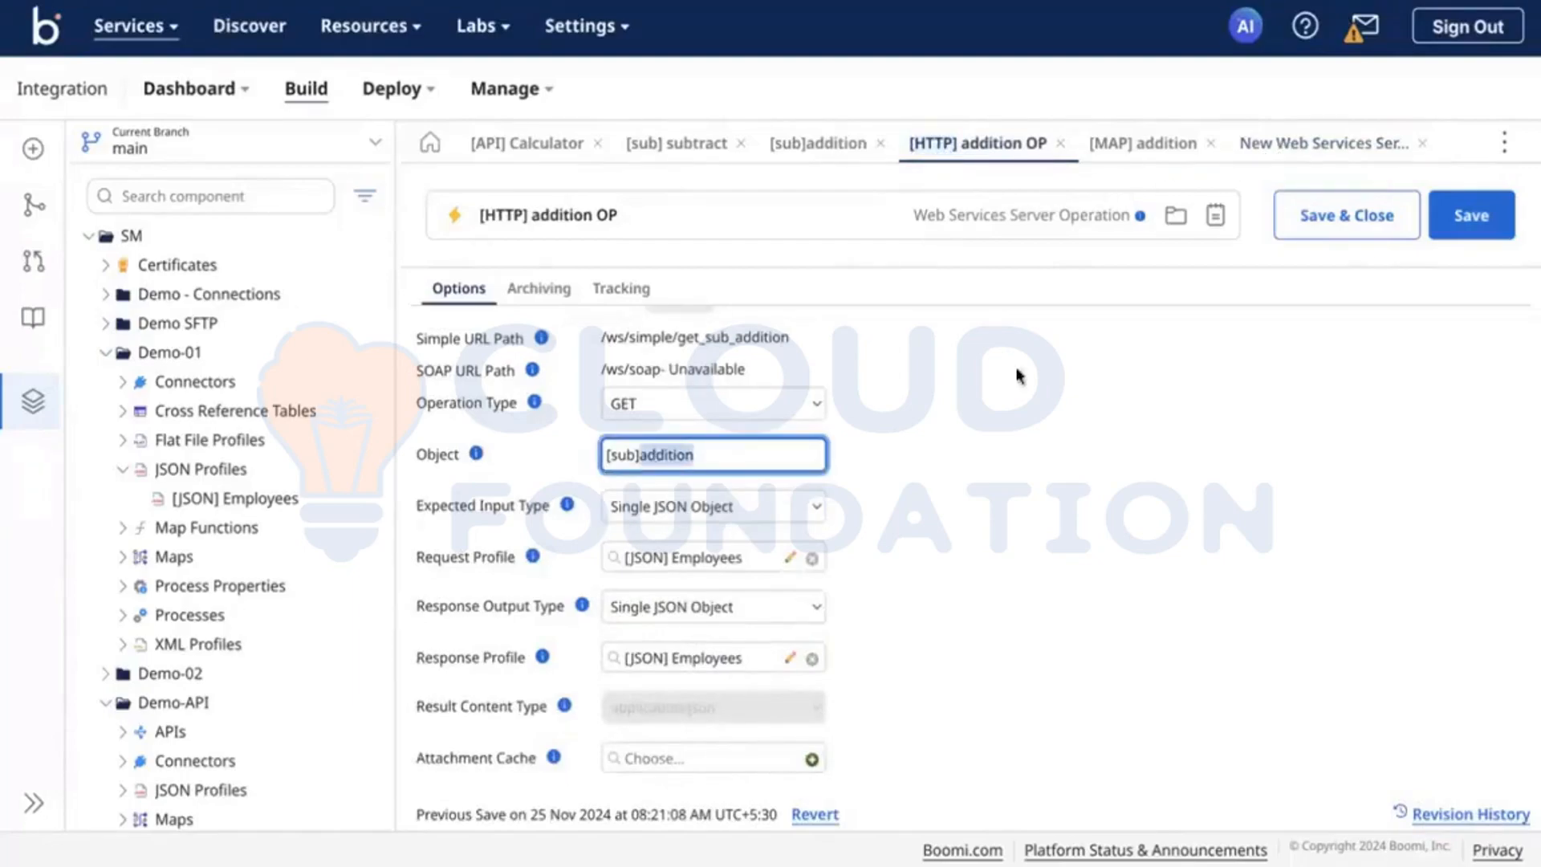
pyautogui.click(1326, 162)
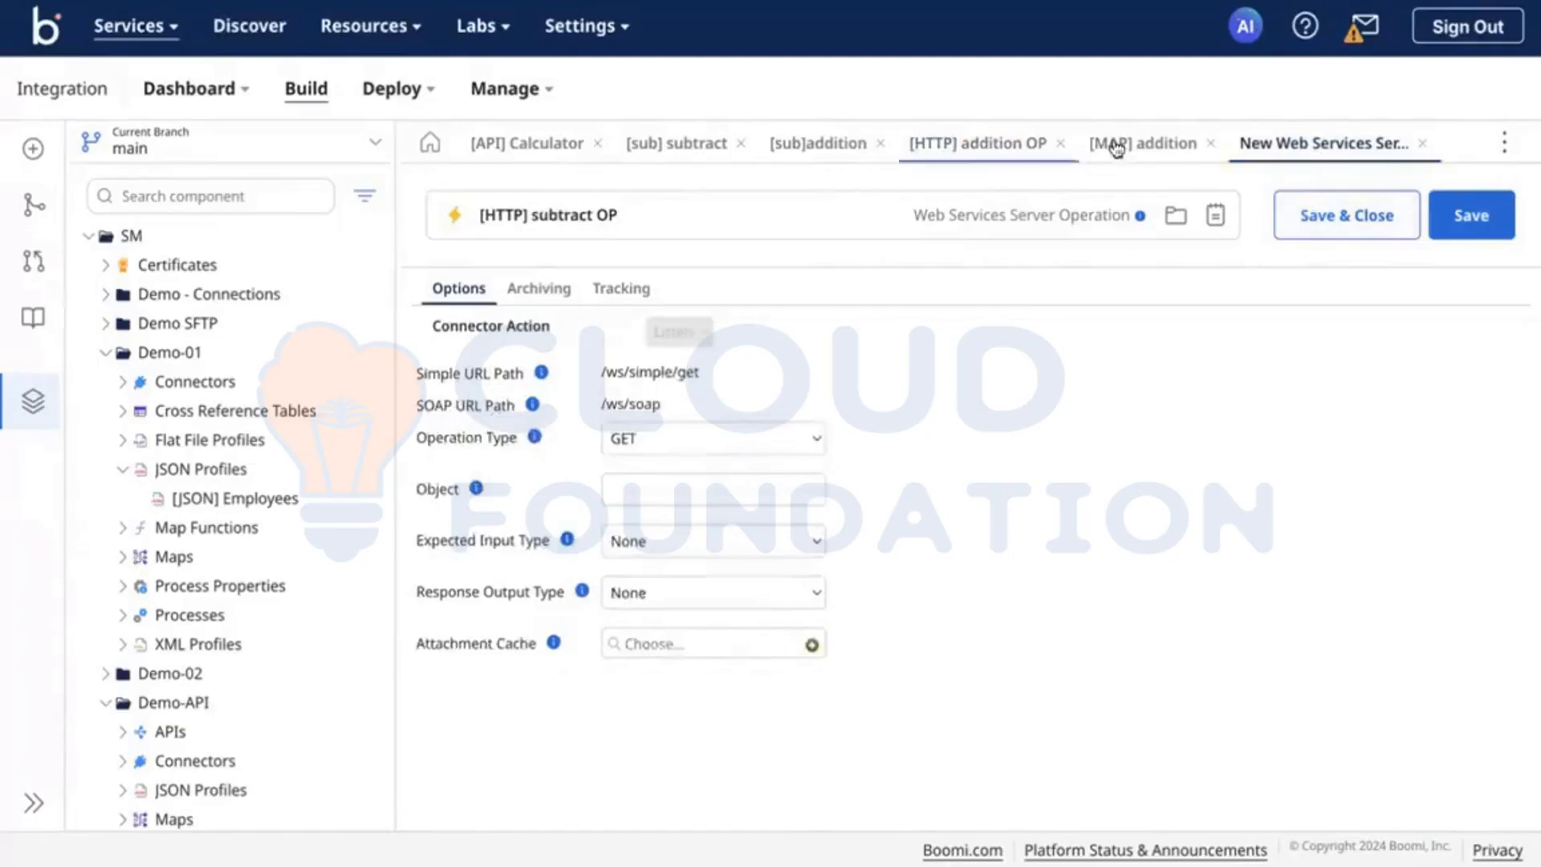
pyautogui.click(658, 148)
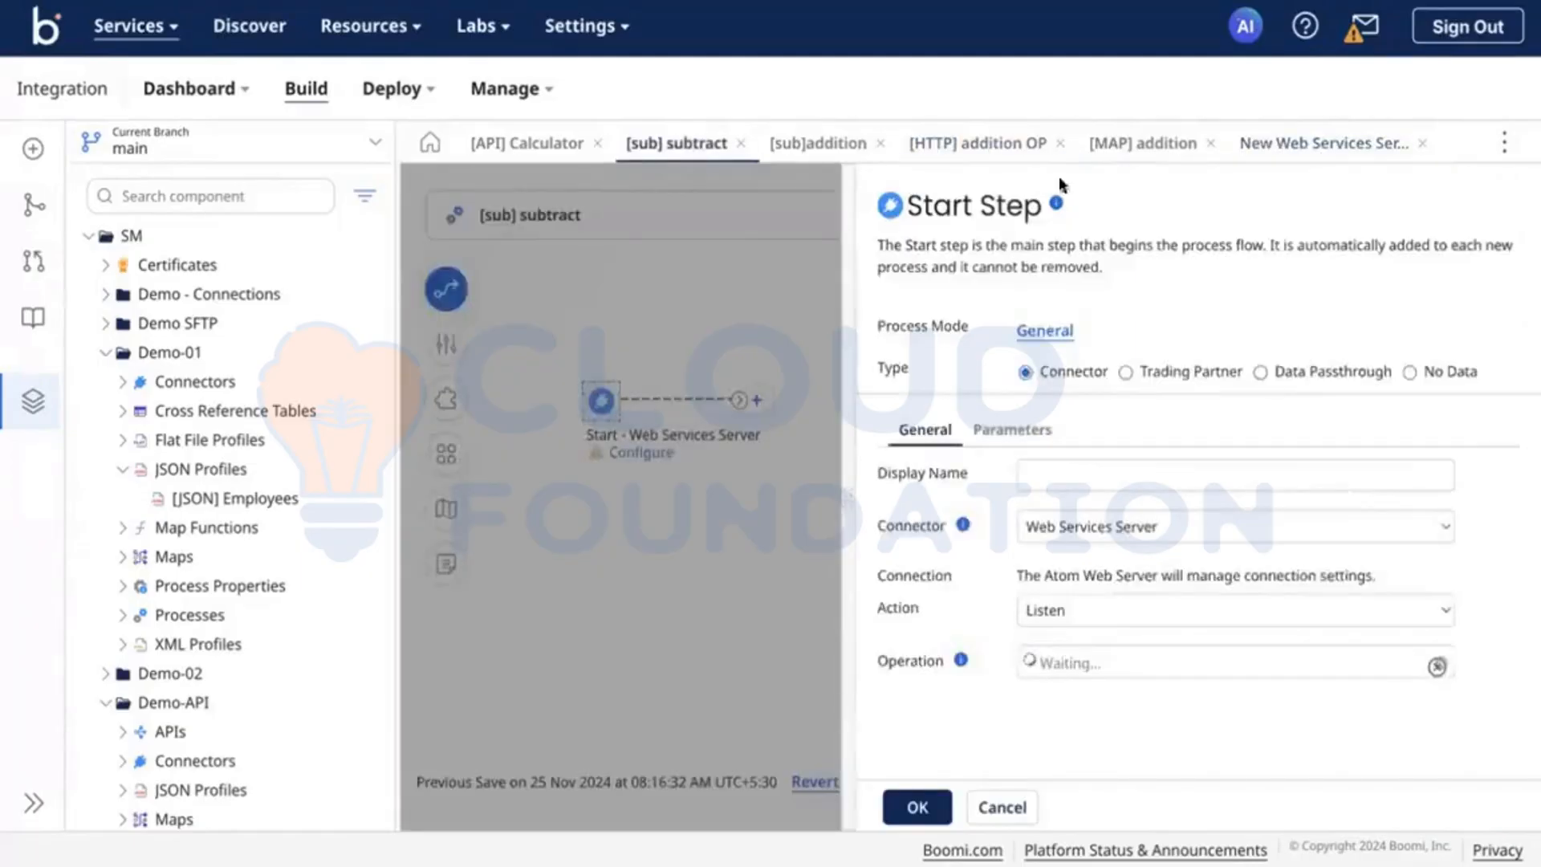
pyautogui.click(1325, 153)
pyautogui.click(683, 476)
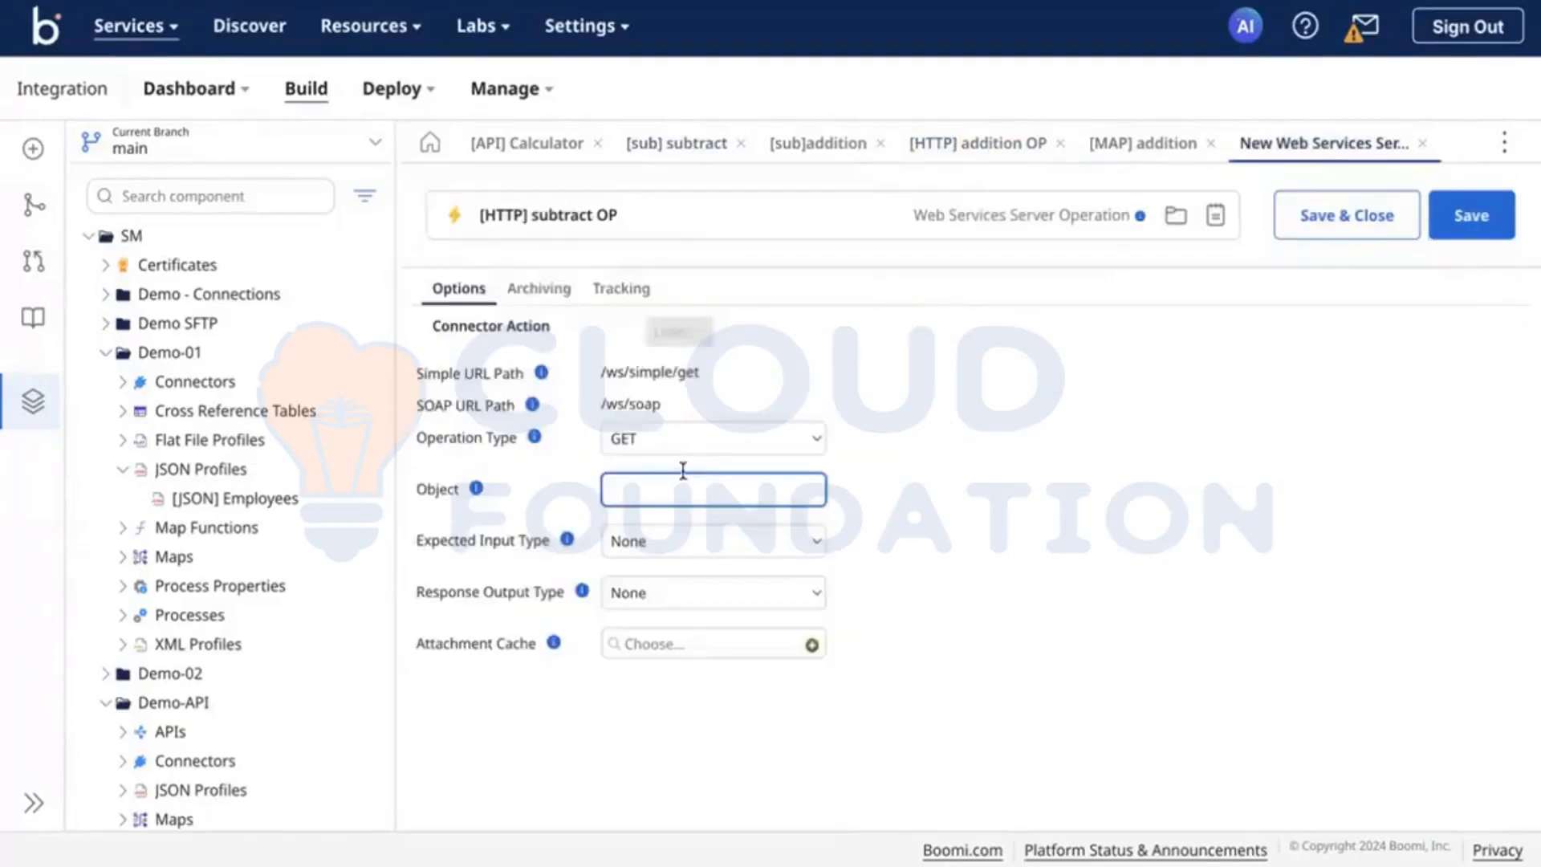
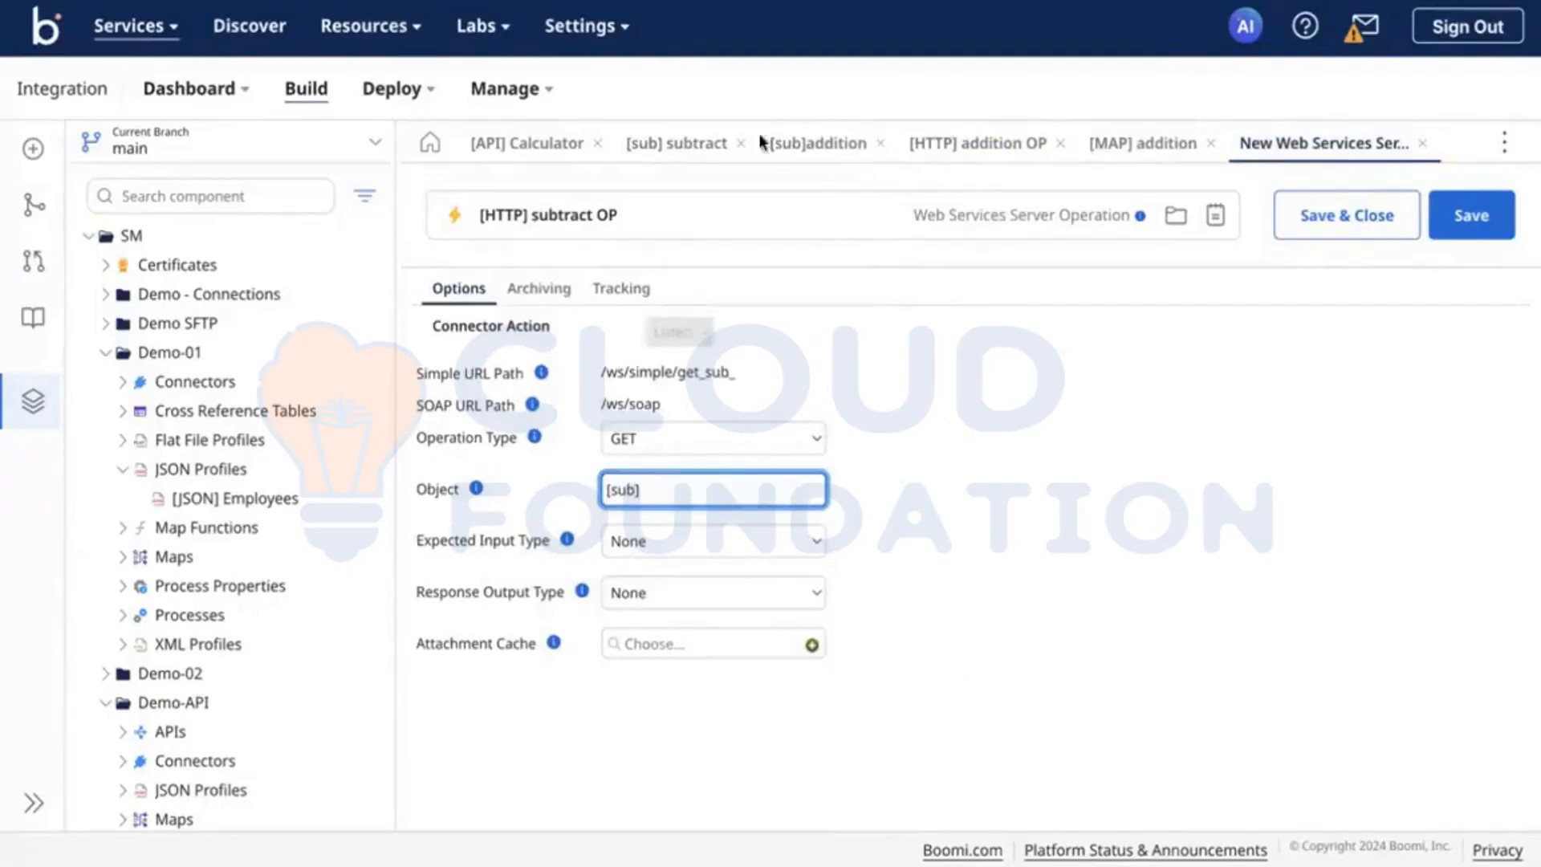
# Step: Compare with the Object setting of [HTTP] addition OP and set the Object of [HTTP] subtract OP to subtract
pyautogui.click(977, 160)
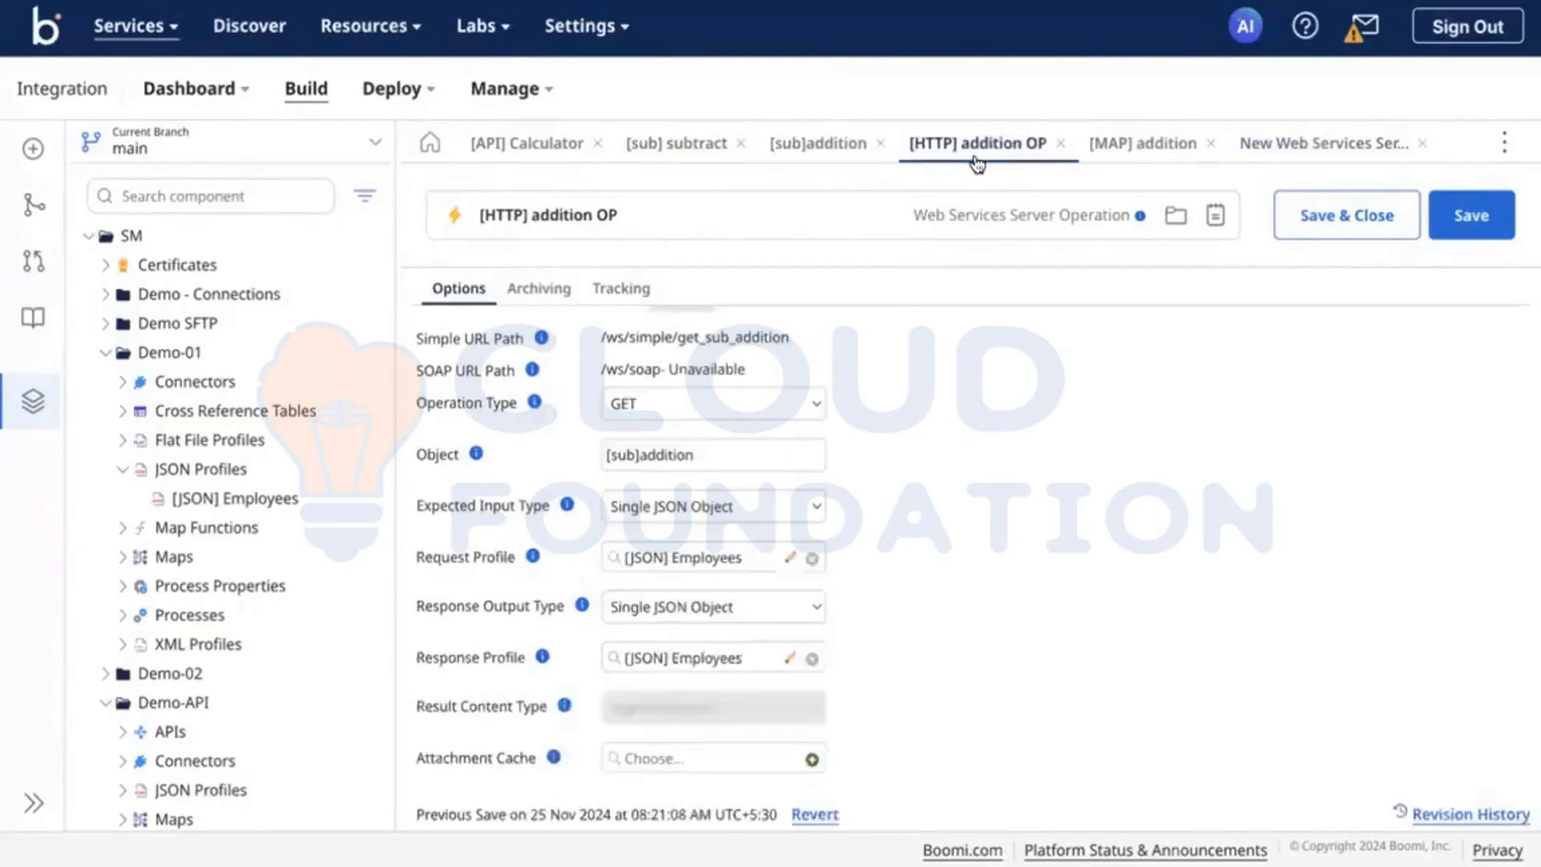
pyautogui.click(680, 459)
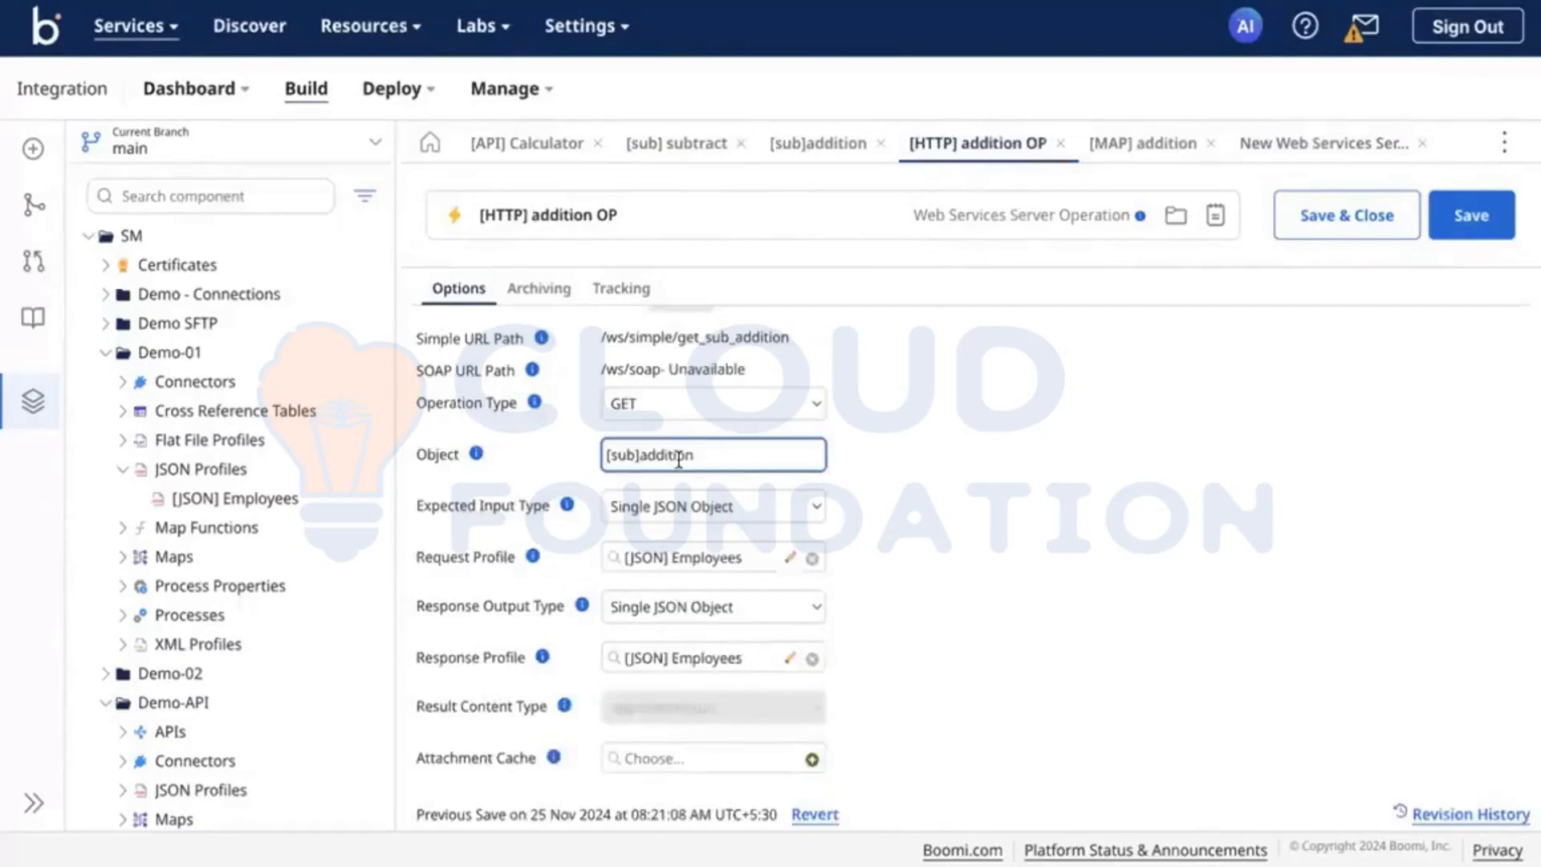
pyautogui.doubleClick(679, 459)
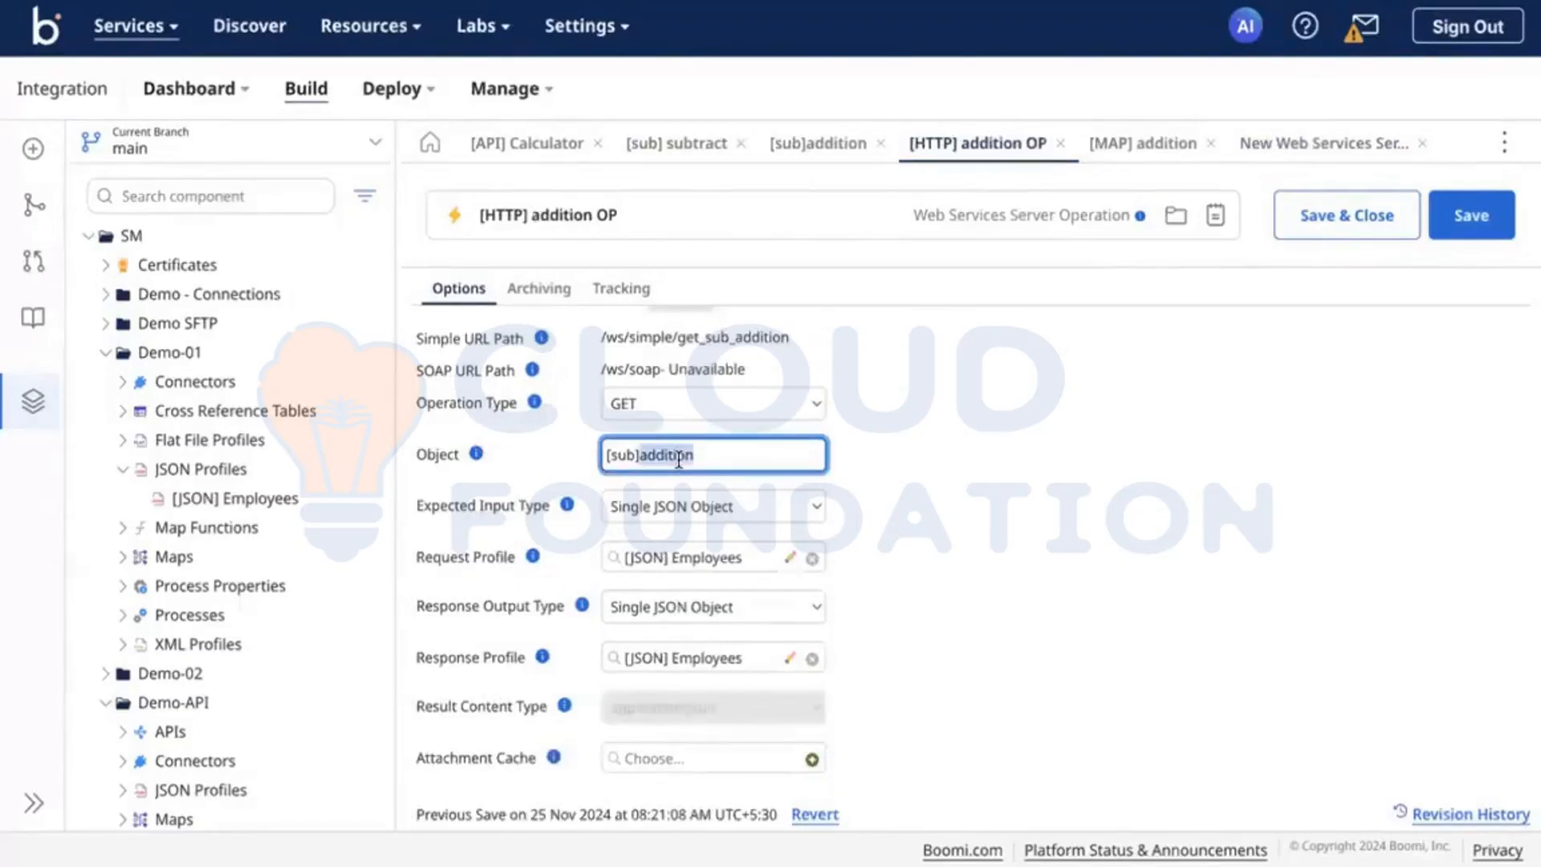
pyautogui.click(1307, 150)
pyautogui.click(603, 499)
pyautogui.doubleClick(623, 490)
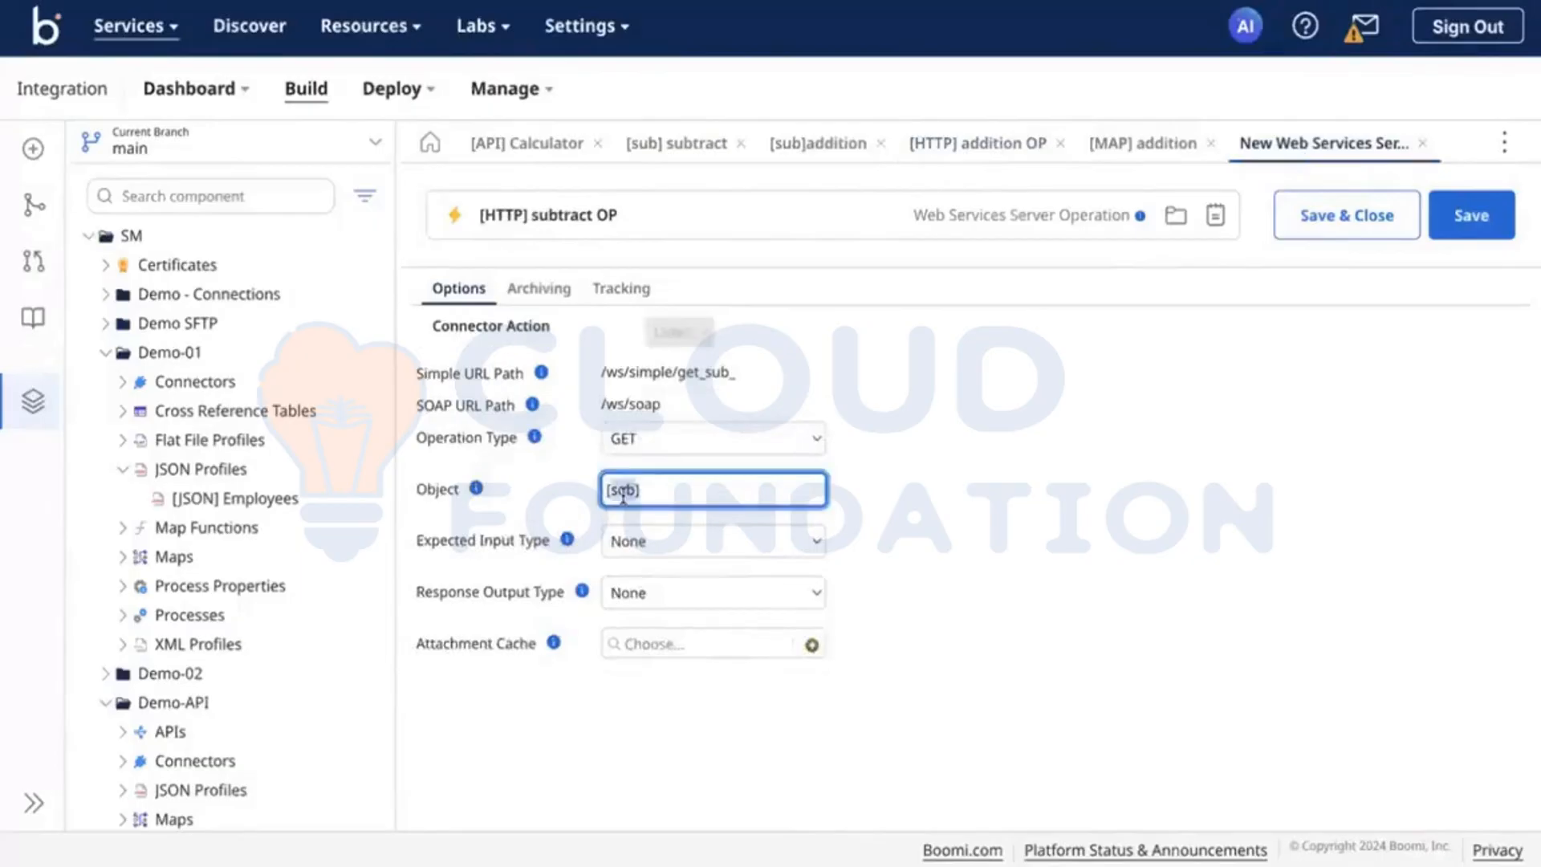
pyautogui.press('BackSpace')
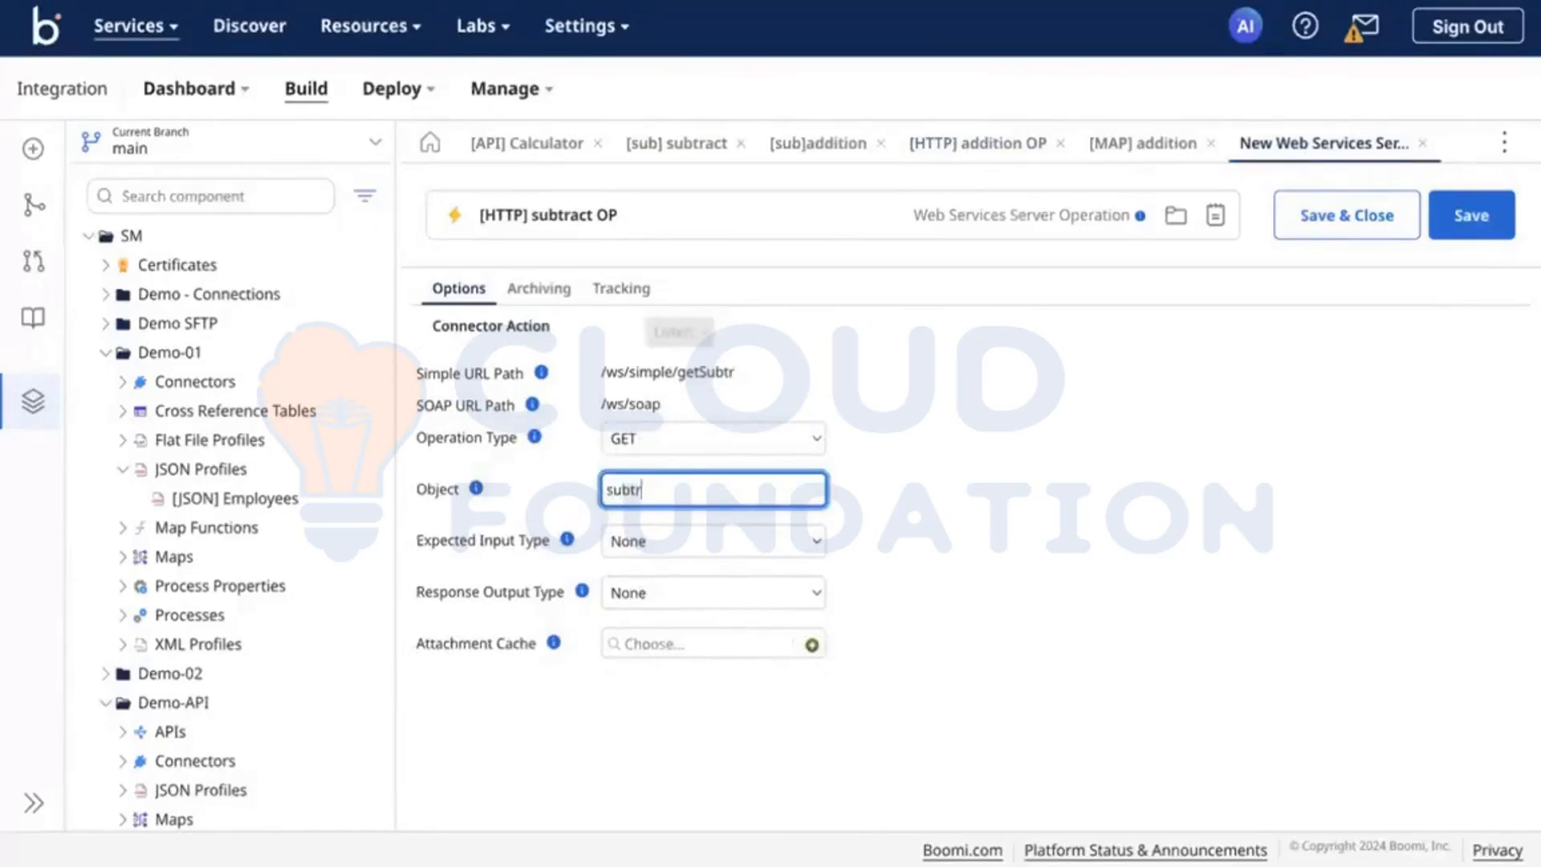
# Step: Set the Expected Input Type of [HTTP] subtract OP to Single JSON Object with [JSON] Employees as request profile
pyautogui.click(701, 536)
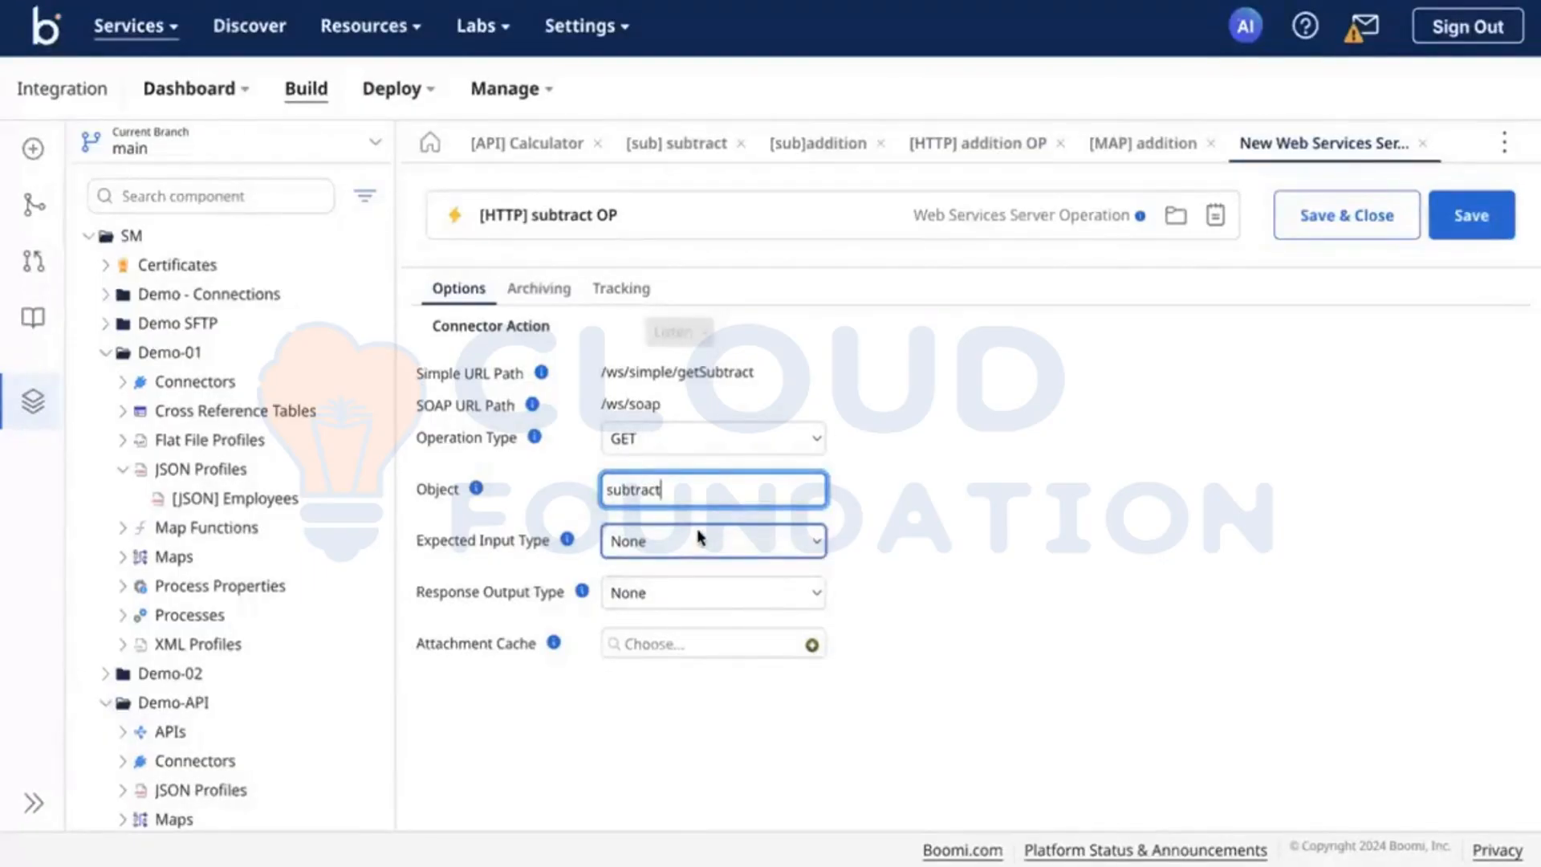
pyautogui.click(657, 541)
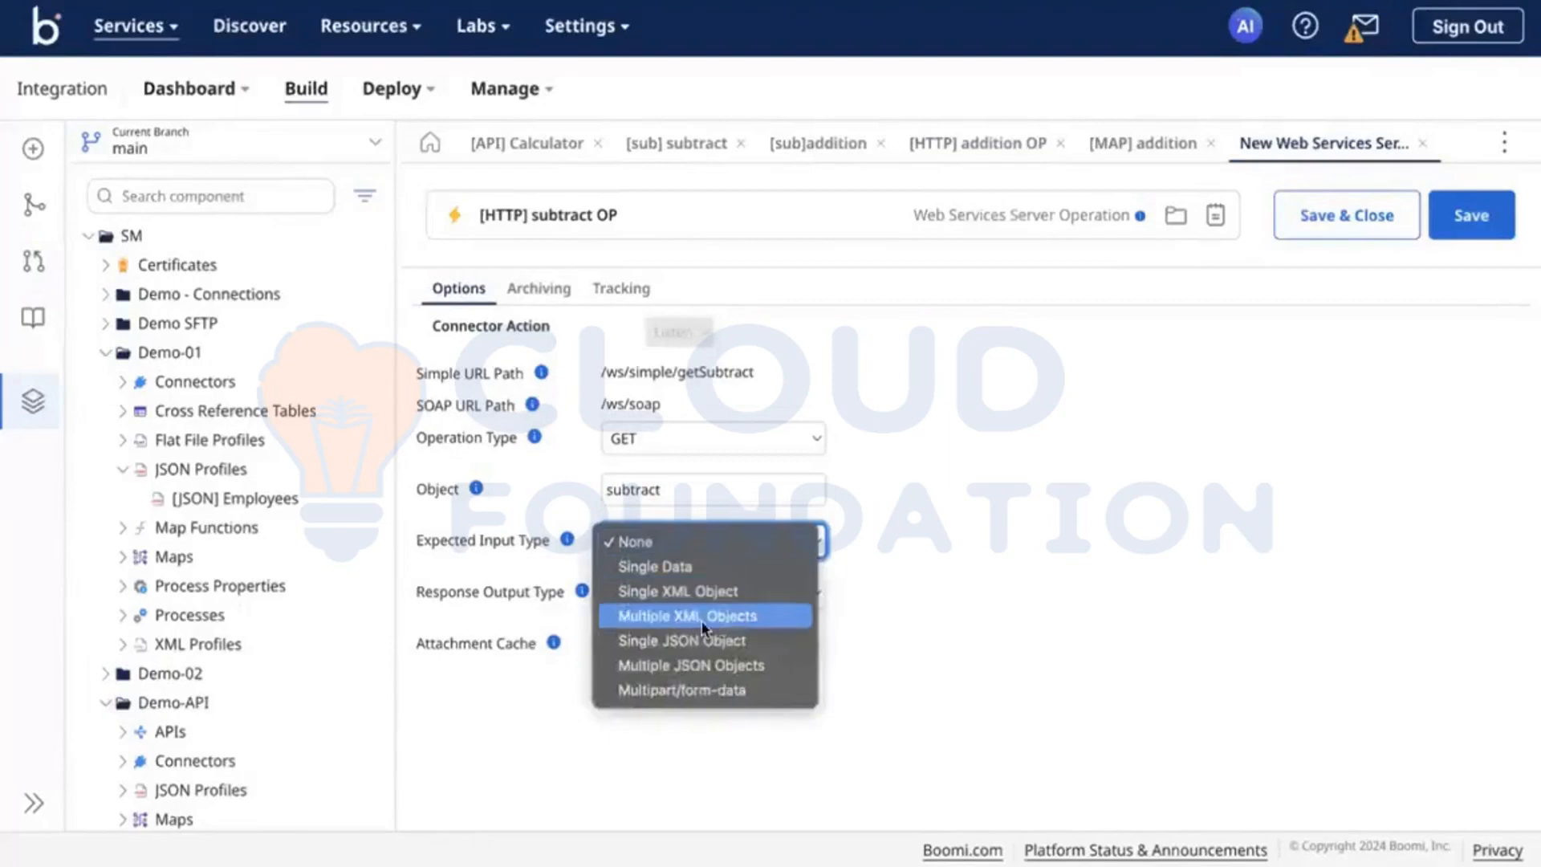
pyautogui.click(663, 620)
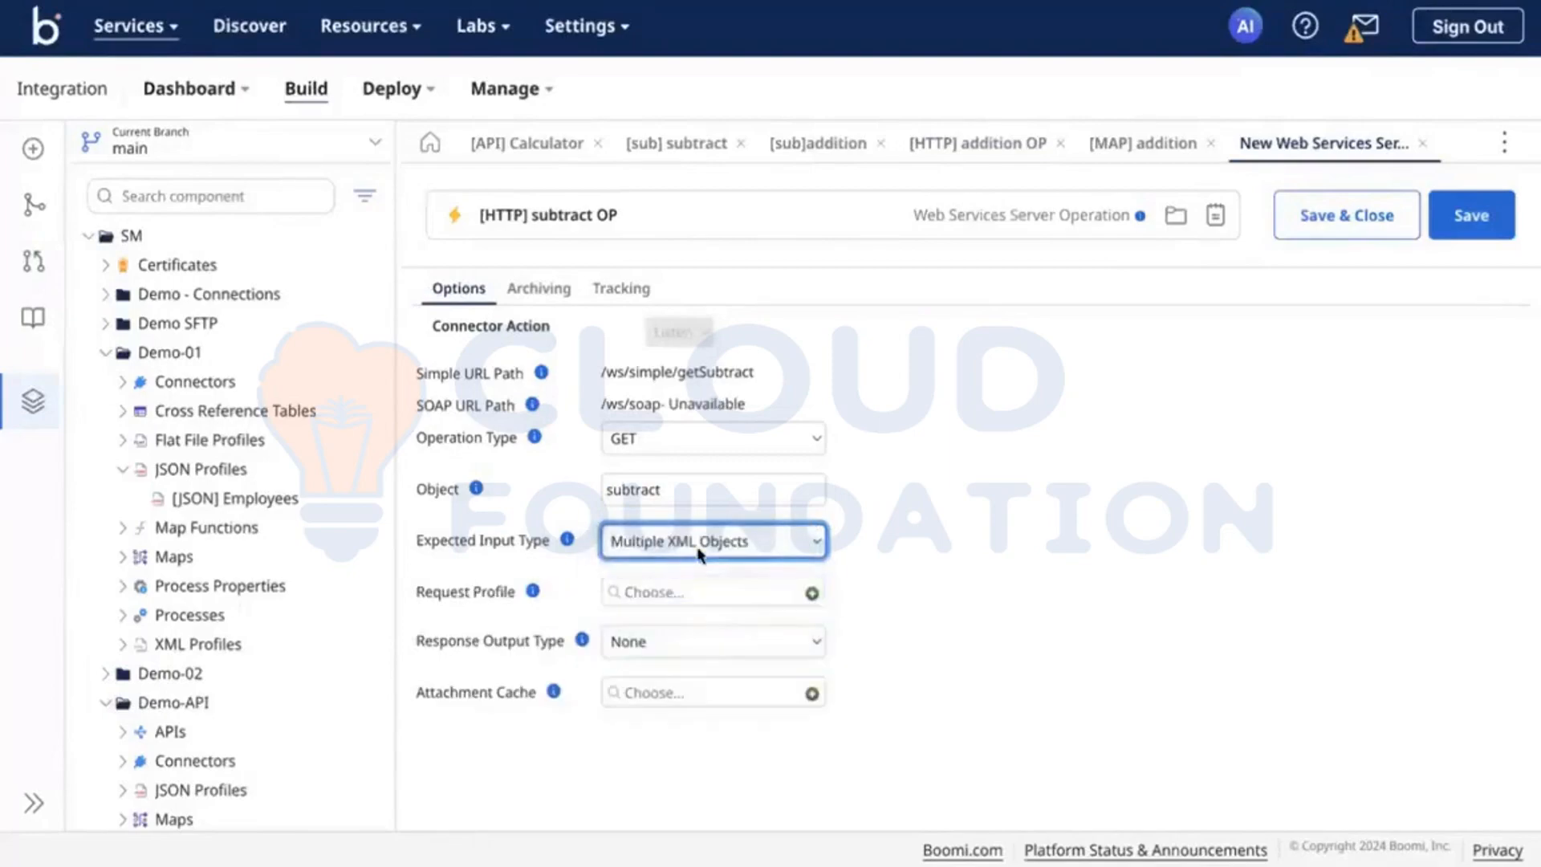
pyautogui.click(657, 554)
pyautogui.click(657, 566)
pyautogui.click(681, 591)
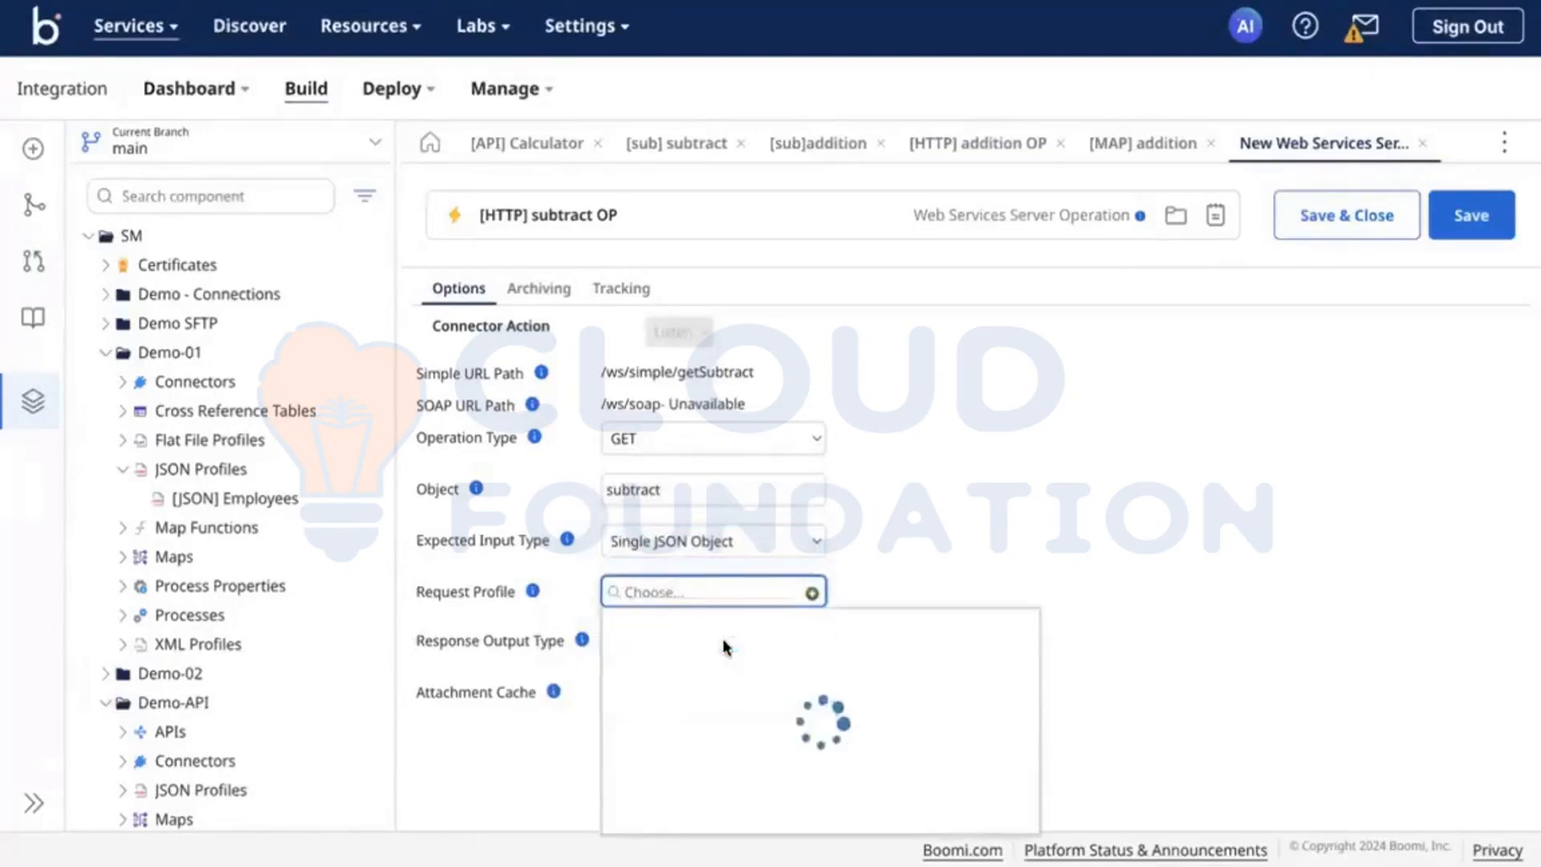
pyautogui.click(673, 687)
# Step: Set the Response Output Type to Single JSON Object with [JSON] Employees as response profile and save [HTTP] subtract OP
pyautogui.click(637, 646)
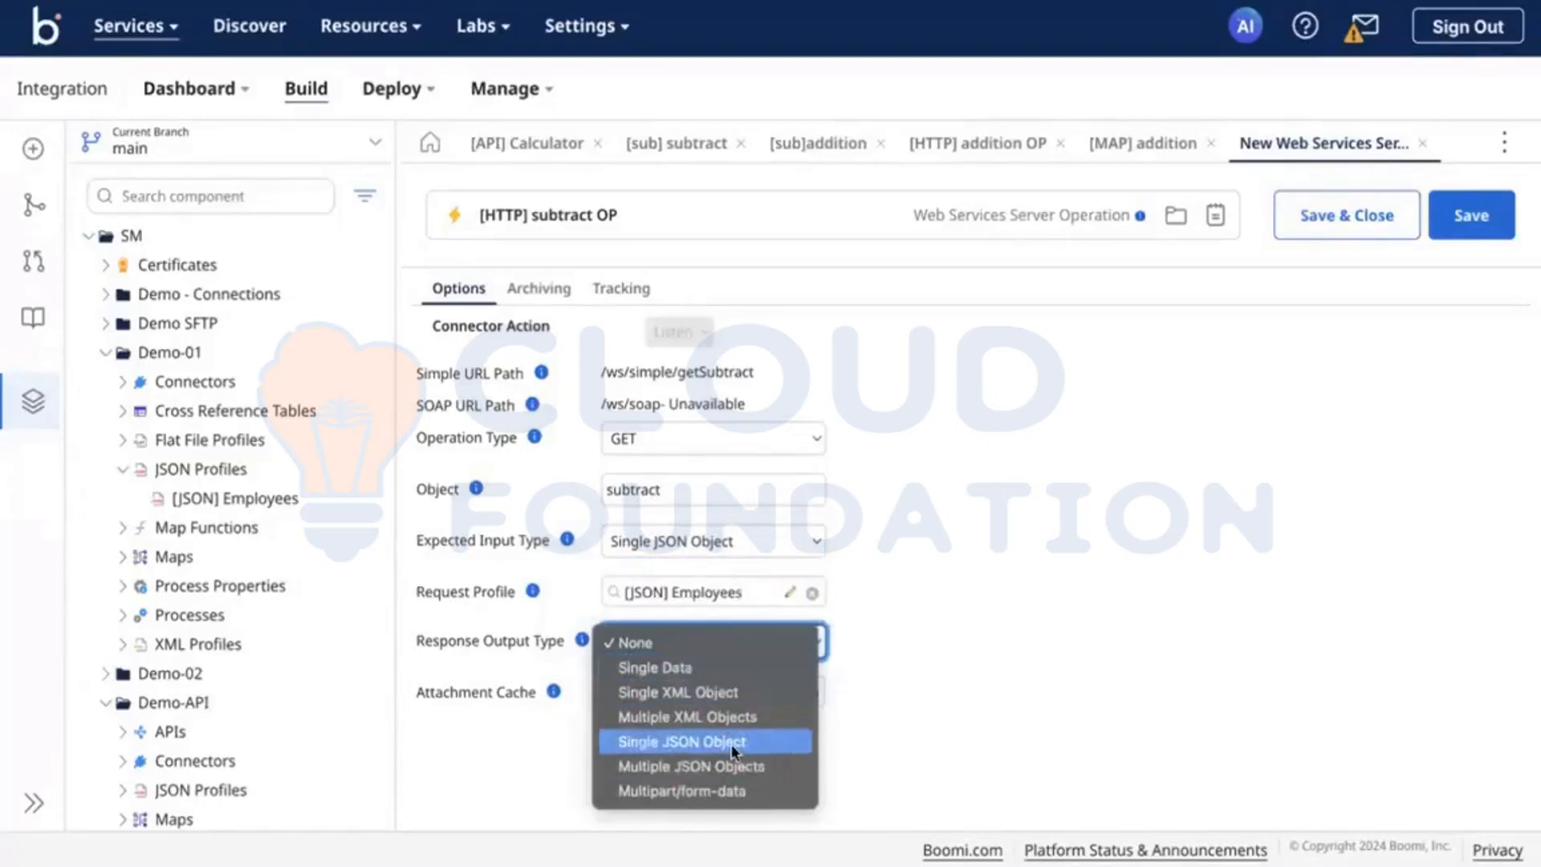
pyautogui.click(697, 741)
pyautogui.click(633, 695)
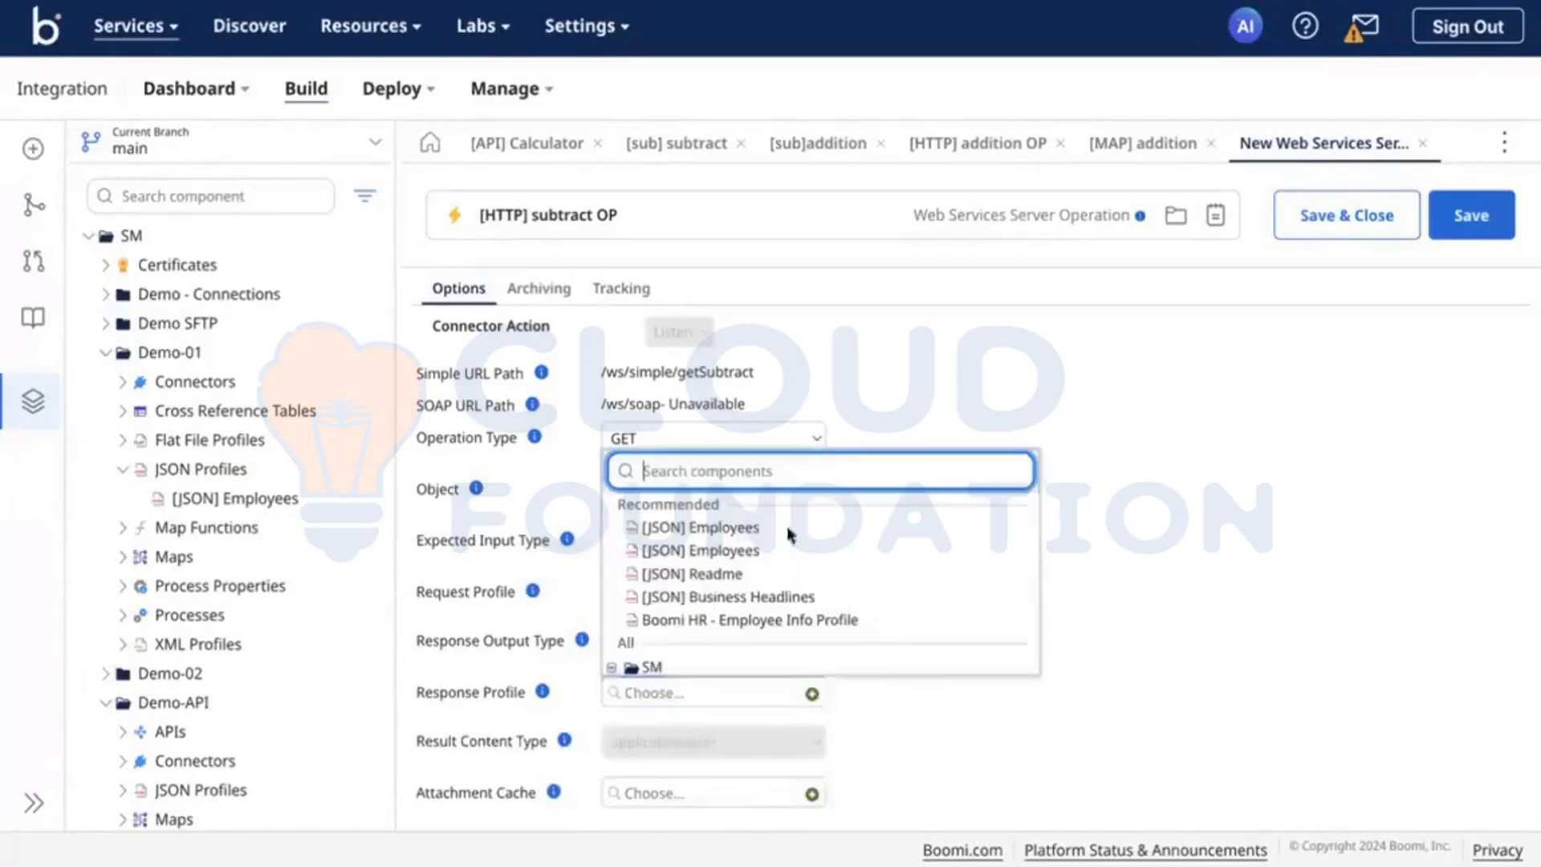
pyautogui.click(711, 524)
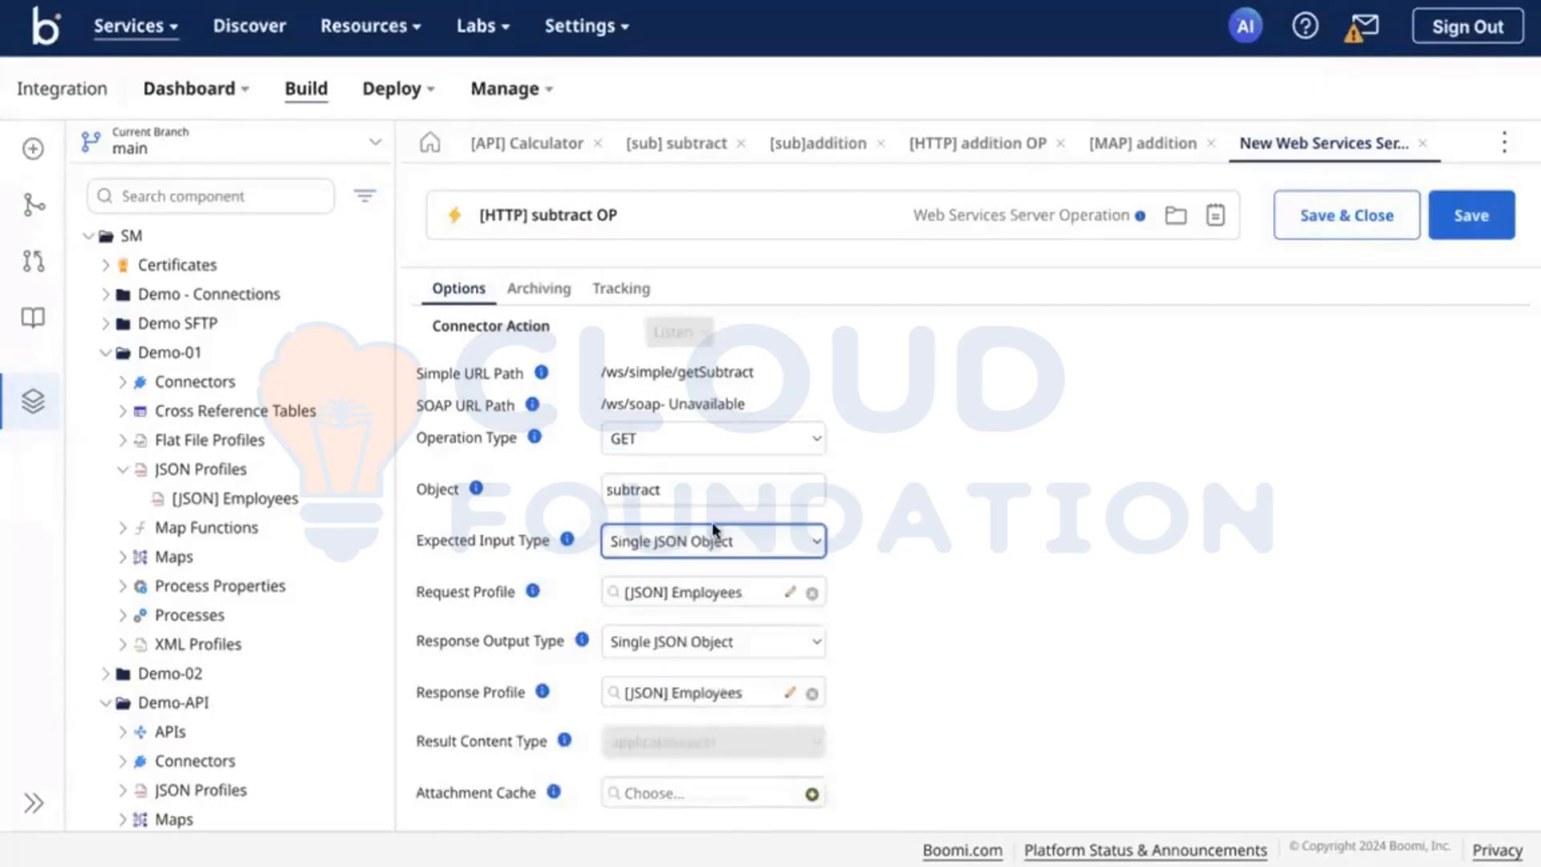
pyautogui.click(1481, 236)
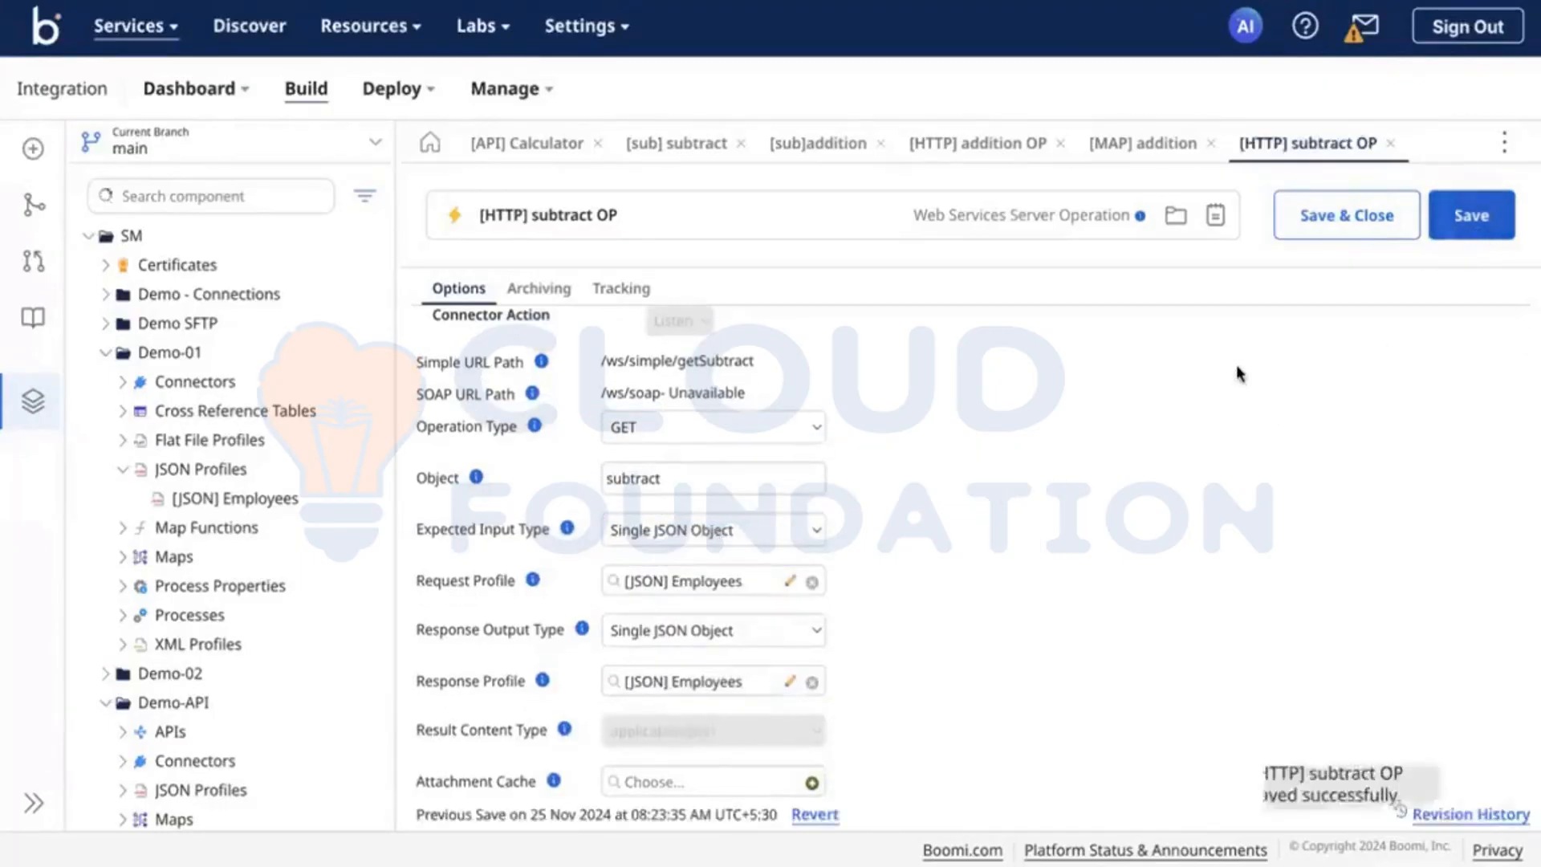
# Step: Clear the Object value of [HTTP] subtract OP, check the field's help text and save the operation again
pyautogui.doubleClick(625, 489)
pyautogui.press('BackSpace')
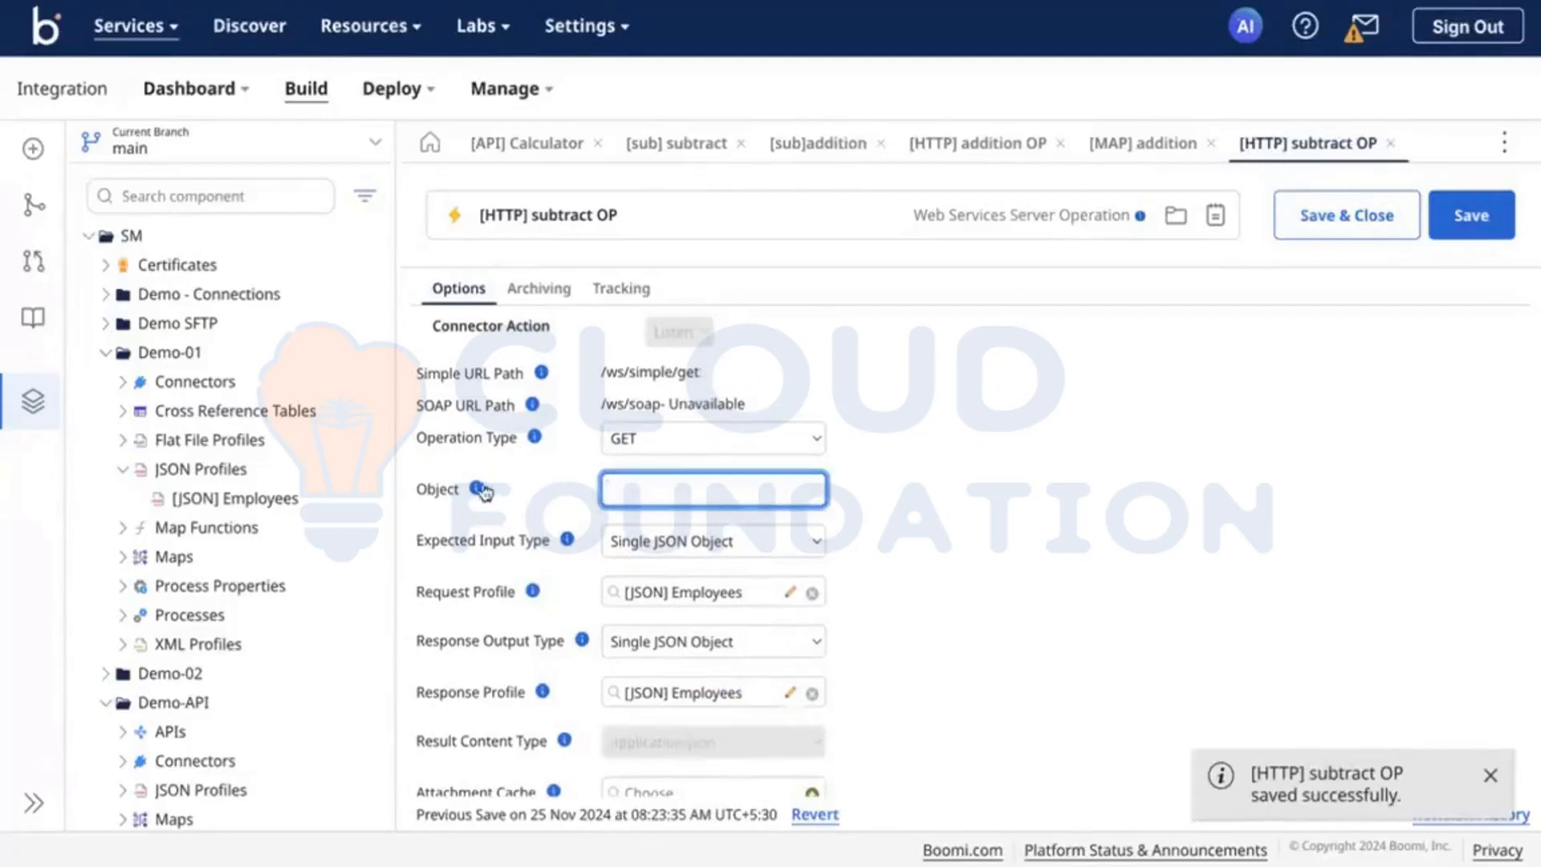
pyautogui.click(476, 488)
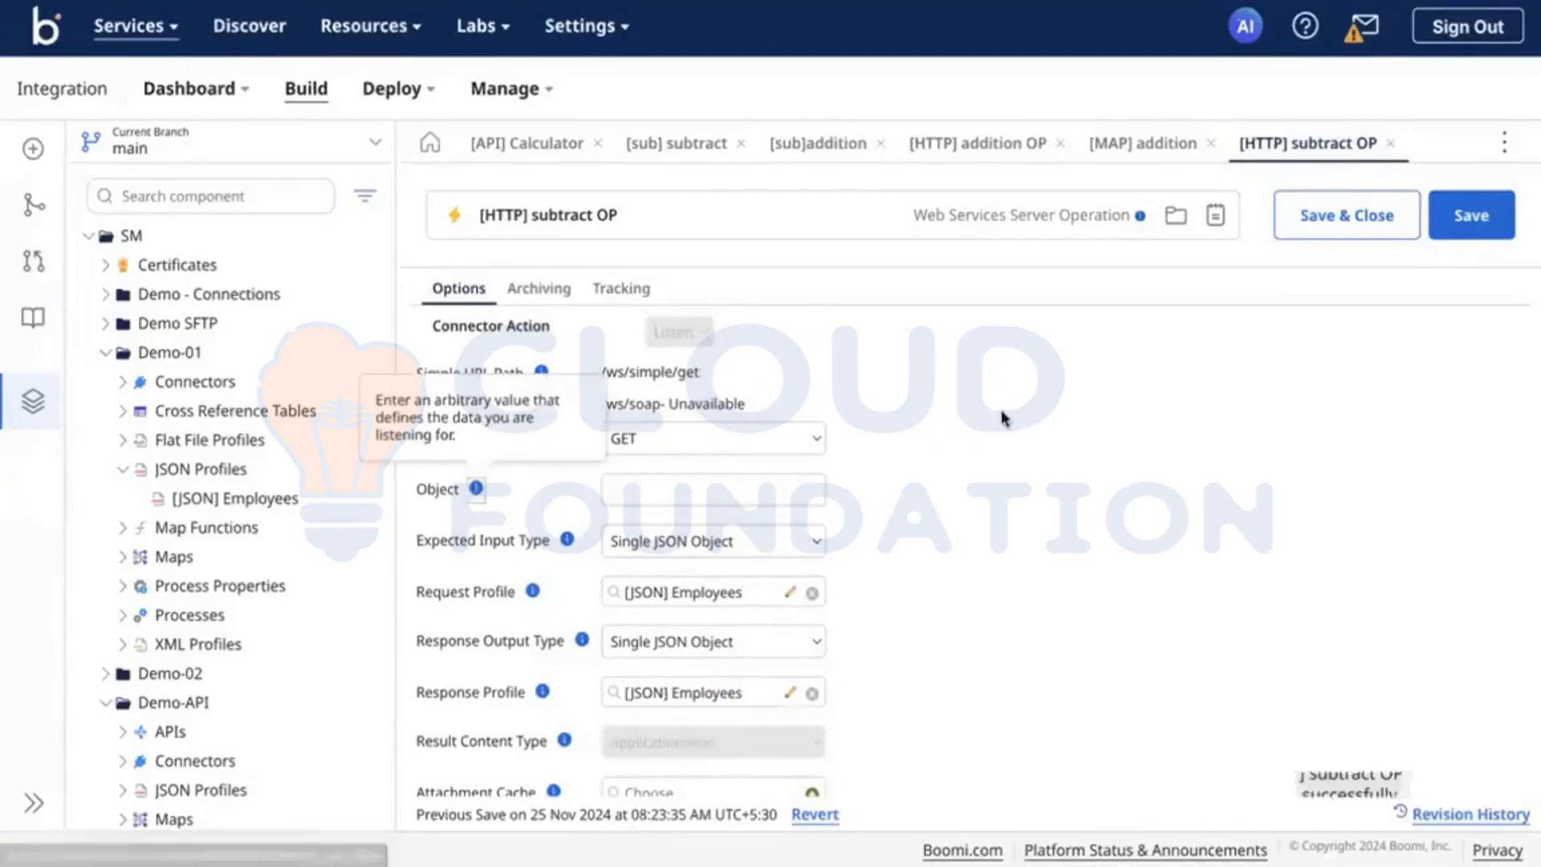
pyautogui.click(1234, 397)
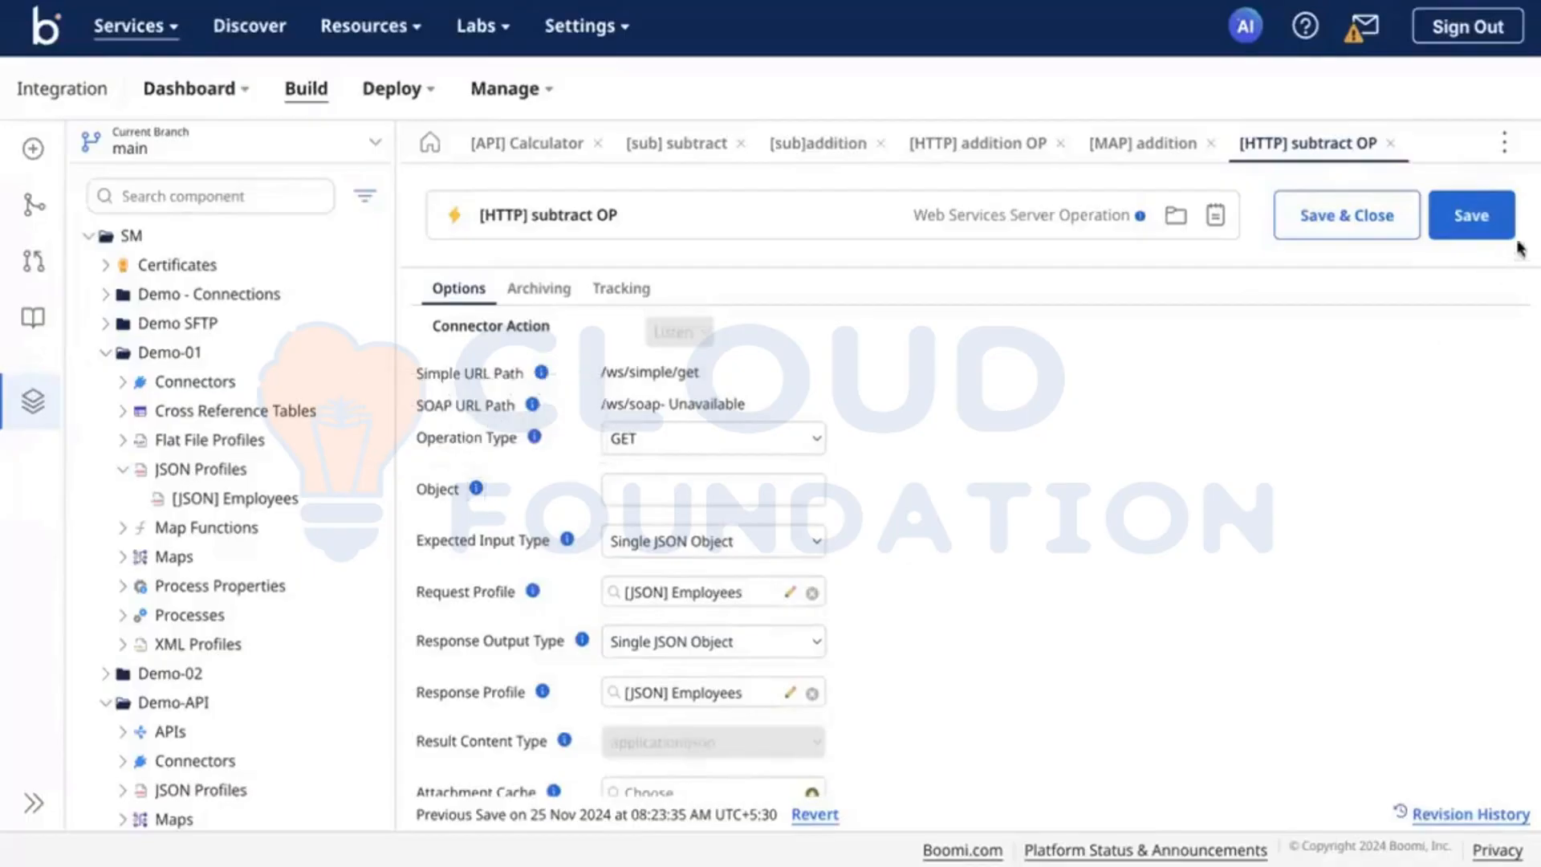
pyautogui.doubleClick(1467, 231)
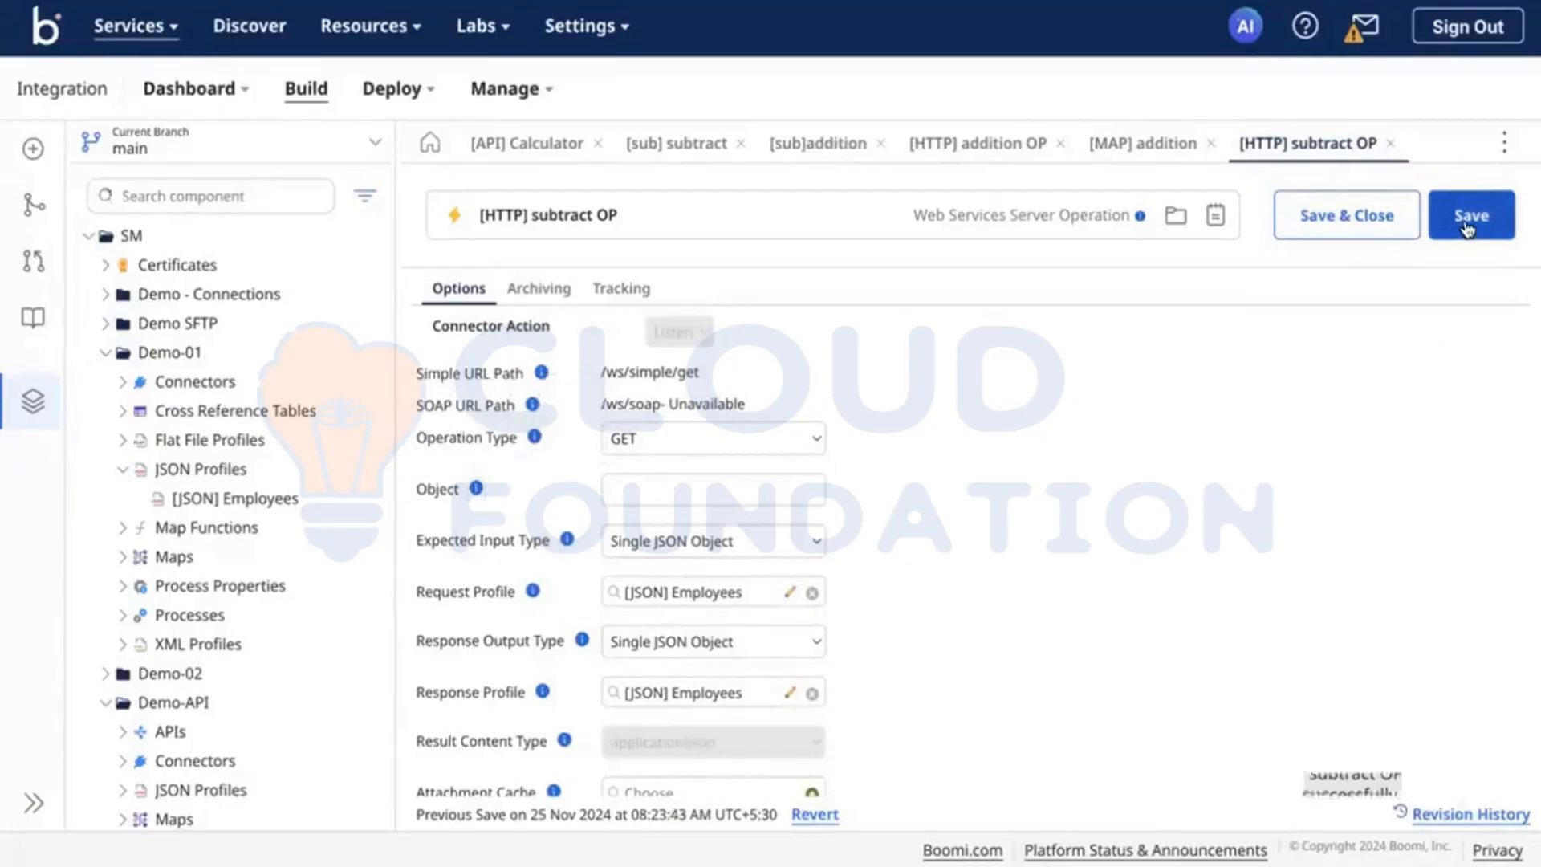
# Step: Return to the [sub] subtract process and accept its Start step configuration with the [HTTP] subtract OP operation
pyautogui.click(801, 157)
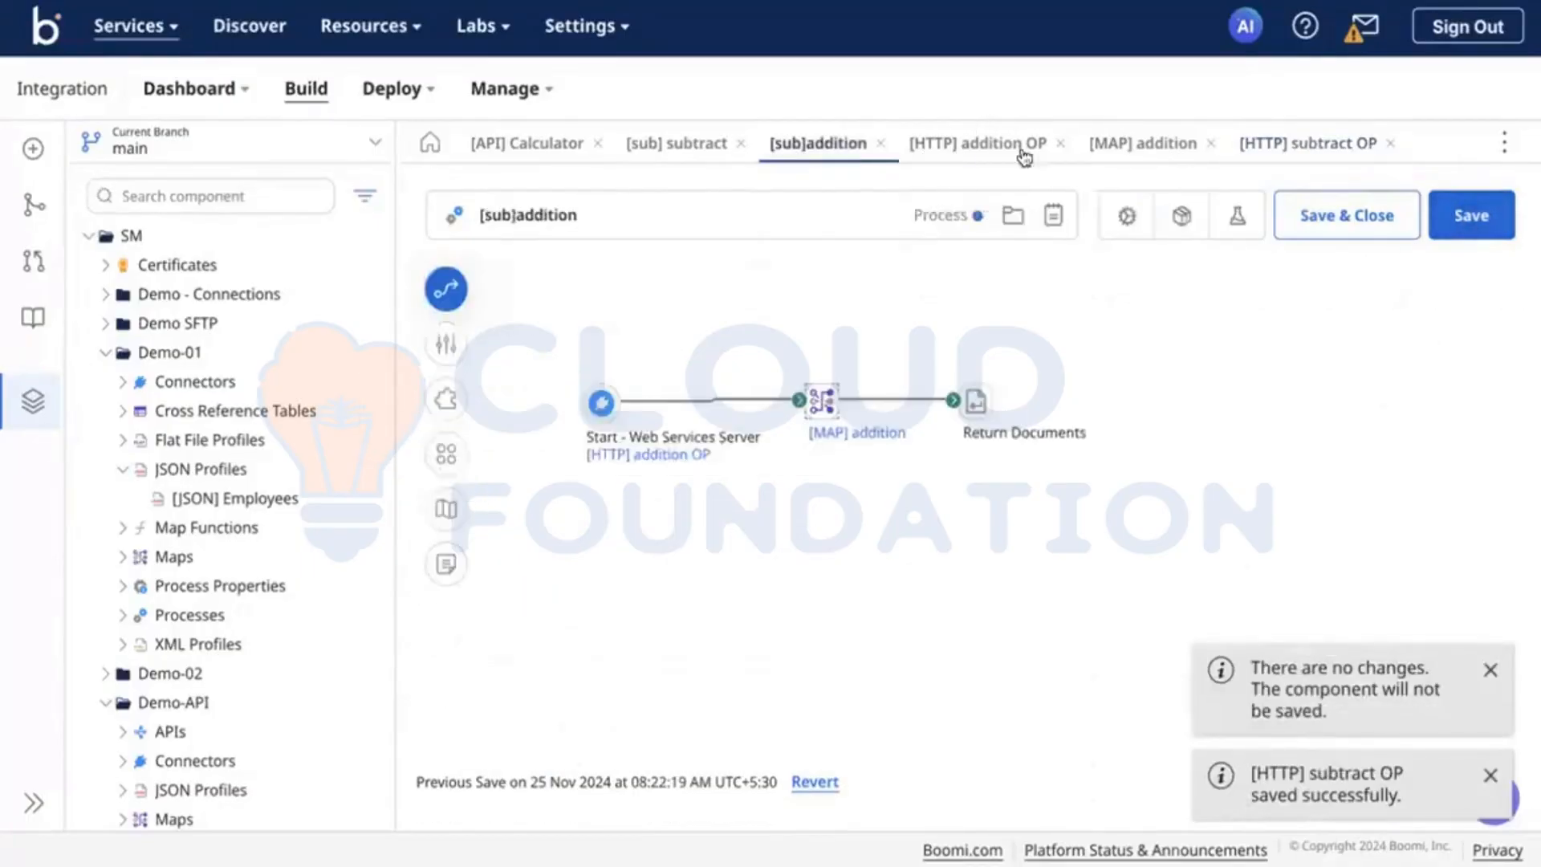
pyautogui.click(684, 160)
pyautogui.click(914, 806)
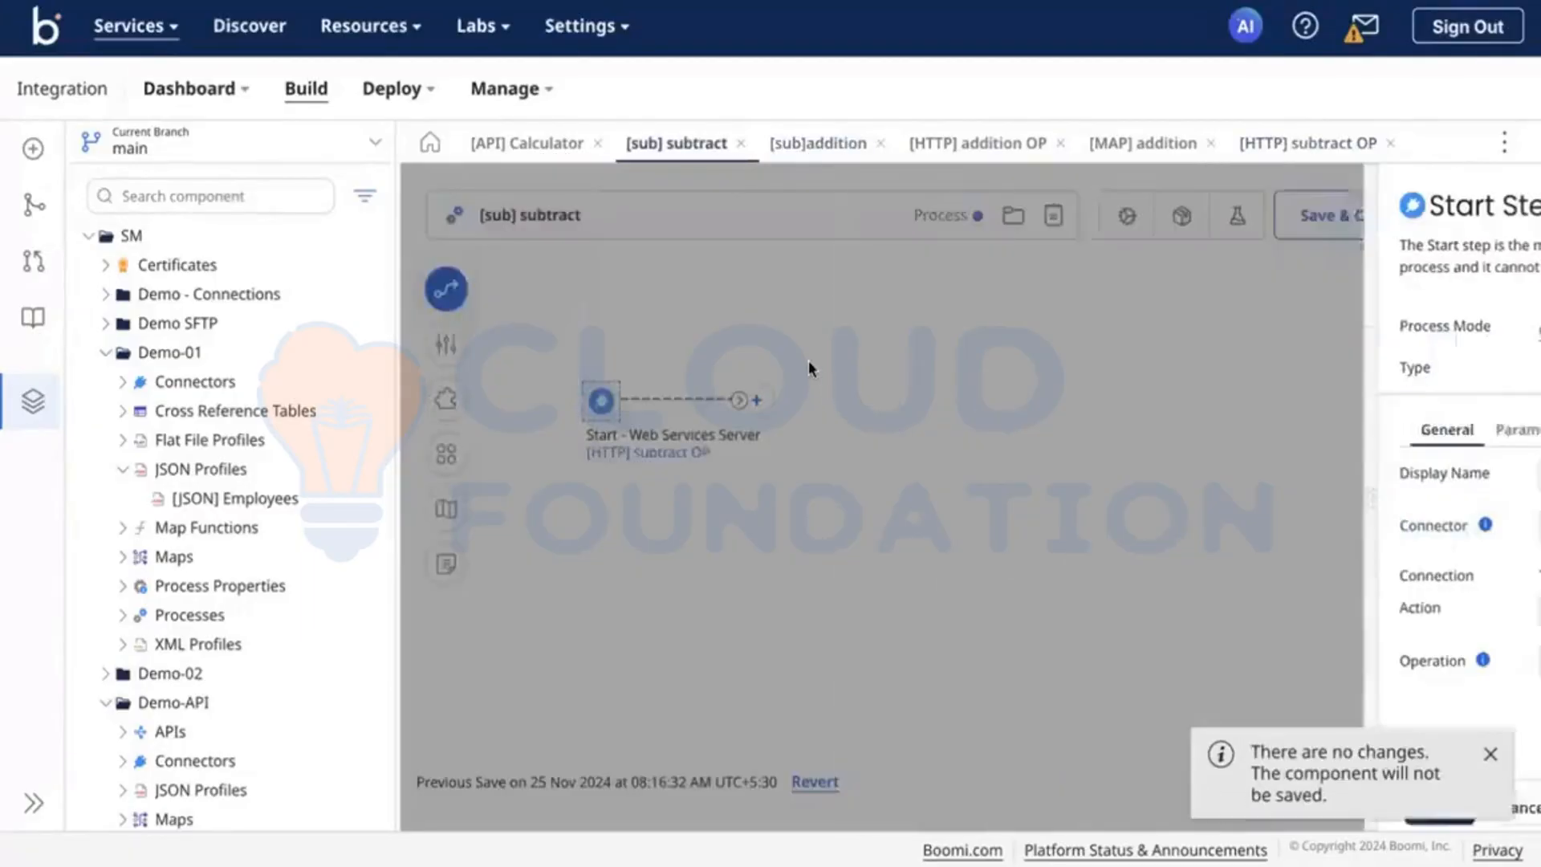
# Step: Clear the Object value of [HTTP] addition OP and save the operation
pyautogui.click(999, 147)
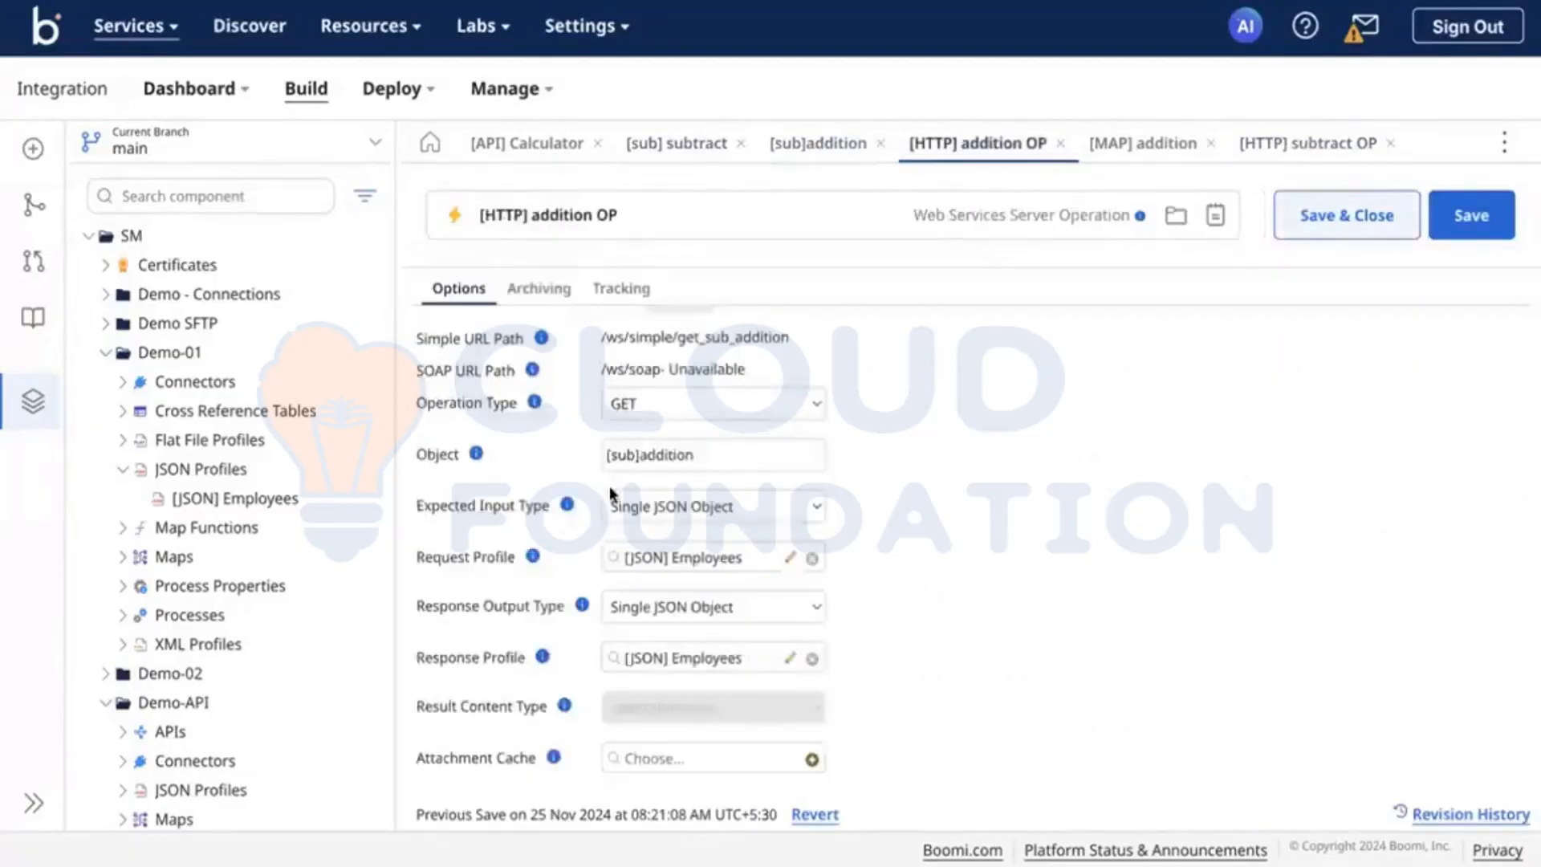
pyautogui.click(612, 455)
pyautogui.hotkey('ctrl', 'a')
pyautogui.press('BackSpace')
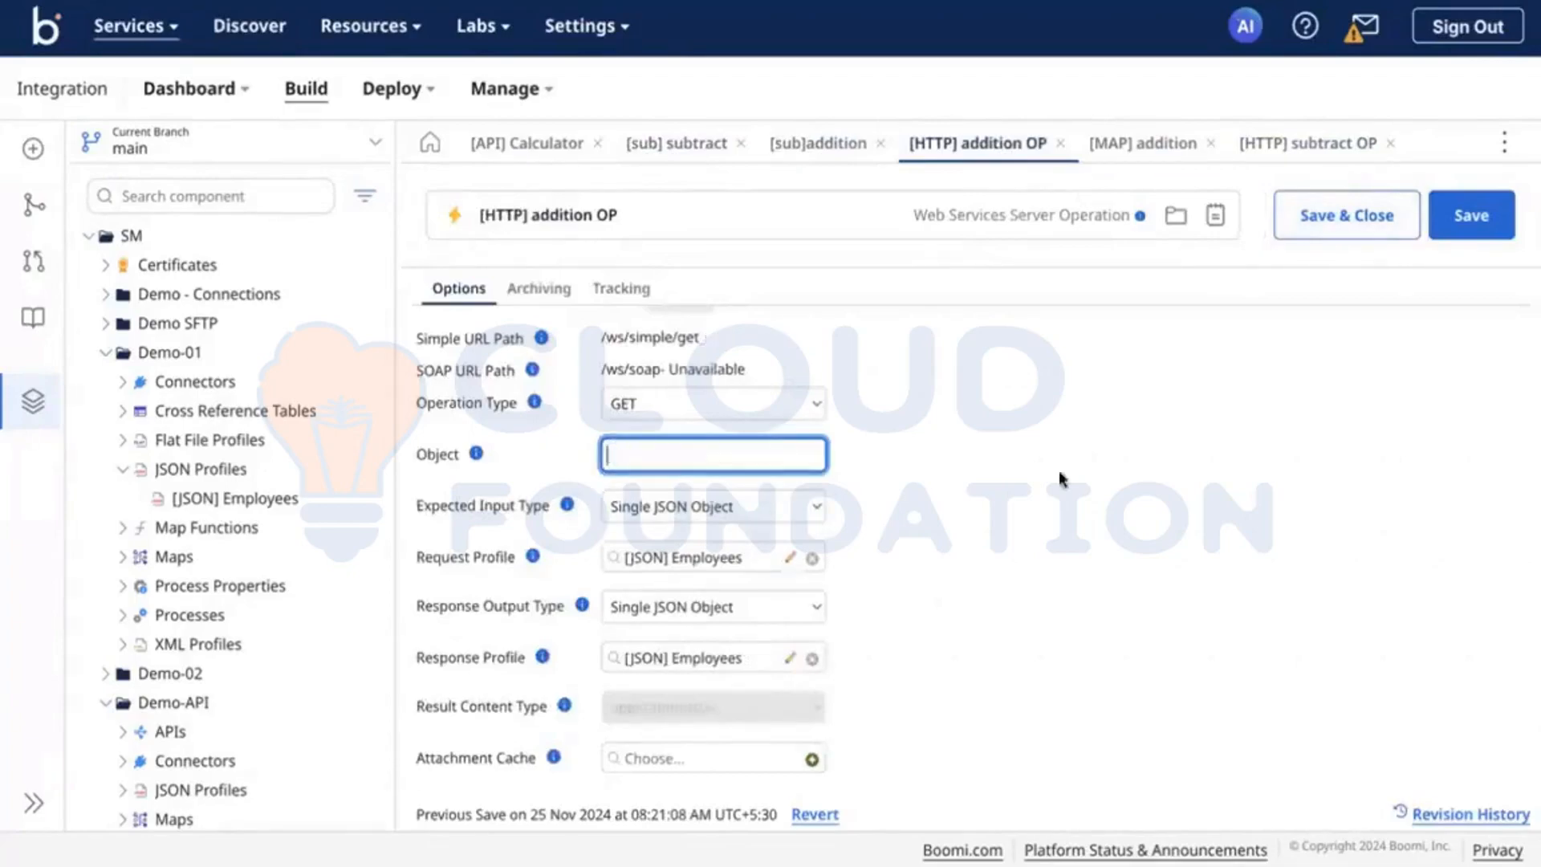
pyautogui.click(1476, 214)
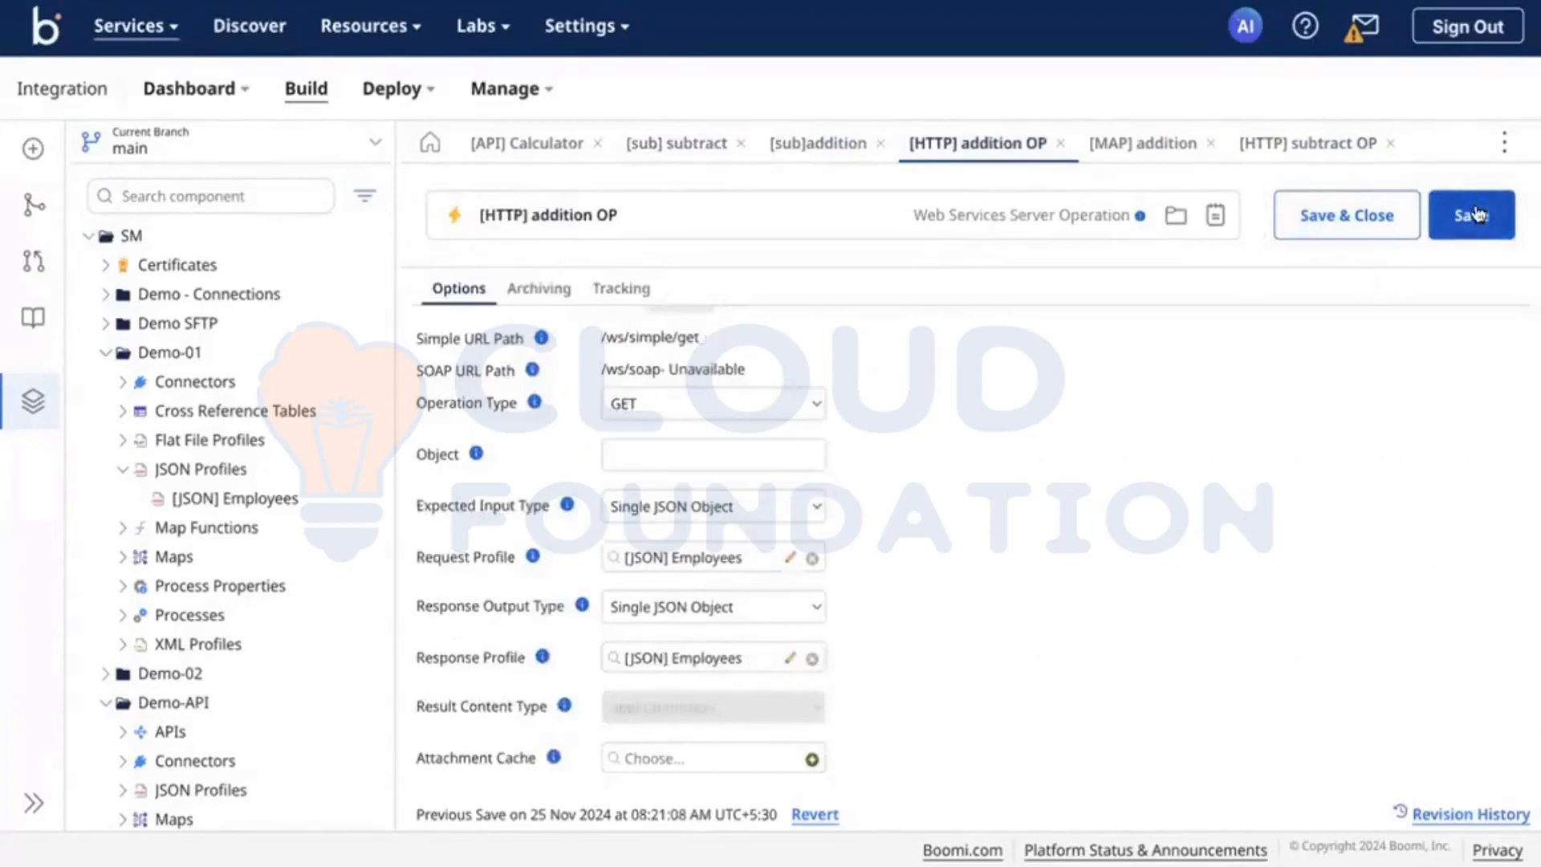
pyautogui.click(1480, 214)
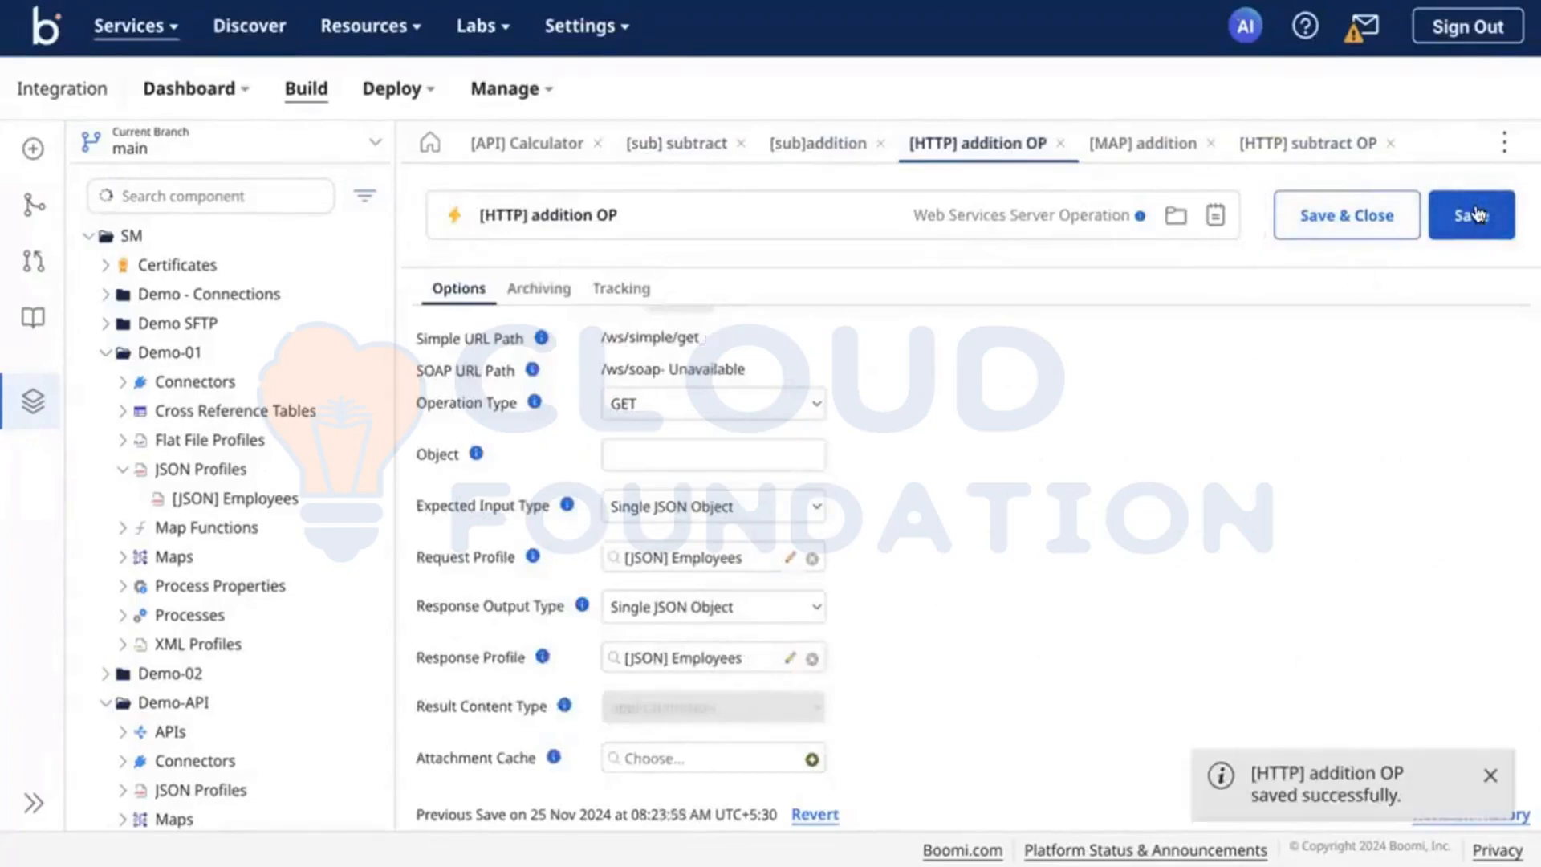
# Step: Add a Map step followed by a Return Documents step after the Start step of the [sub] subtract process
pyautogui.click(801, 150)
pyautogui.click(681, 145)
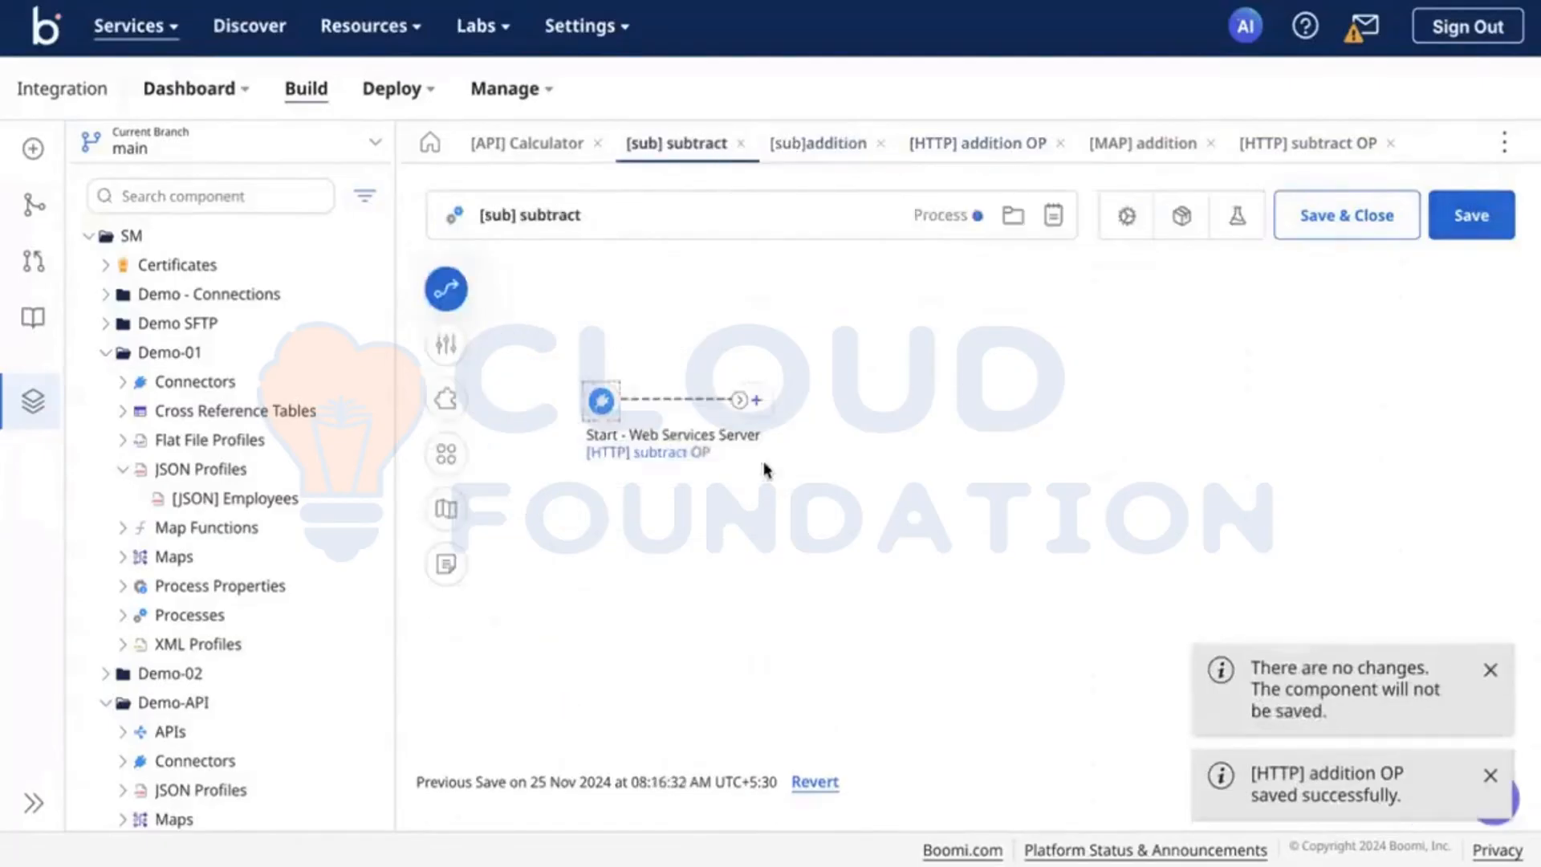
pyautogui.click(757, 400)
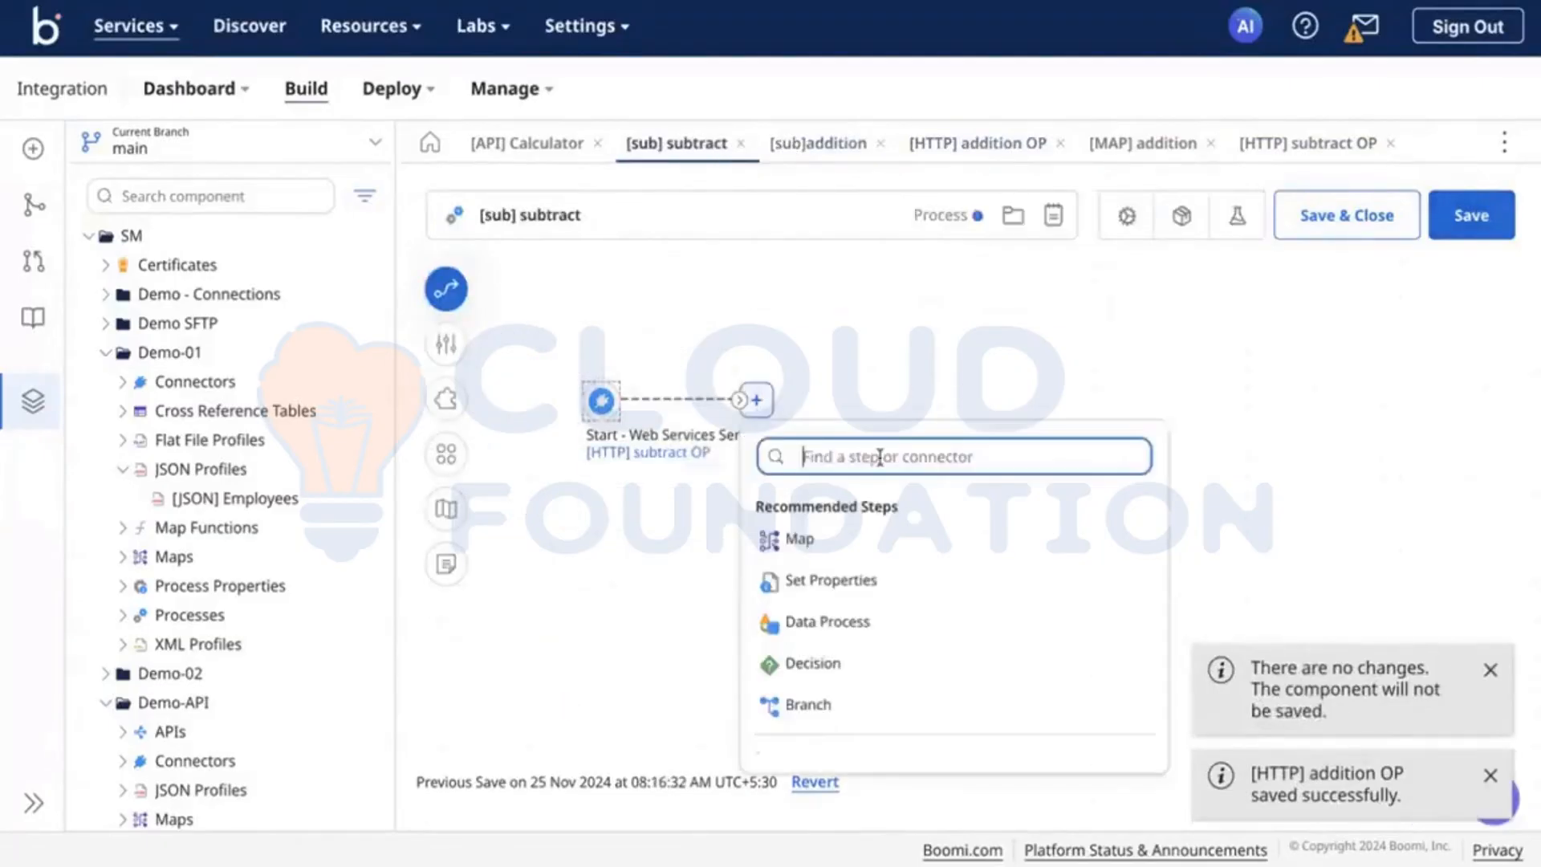
pyautogui.click(858, 532)
pyautogui.click(923, 400)
pyautogui.write('re')
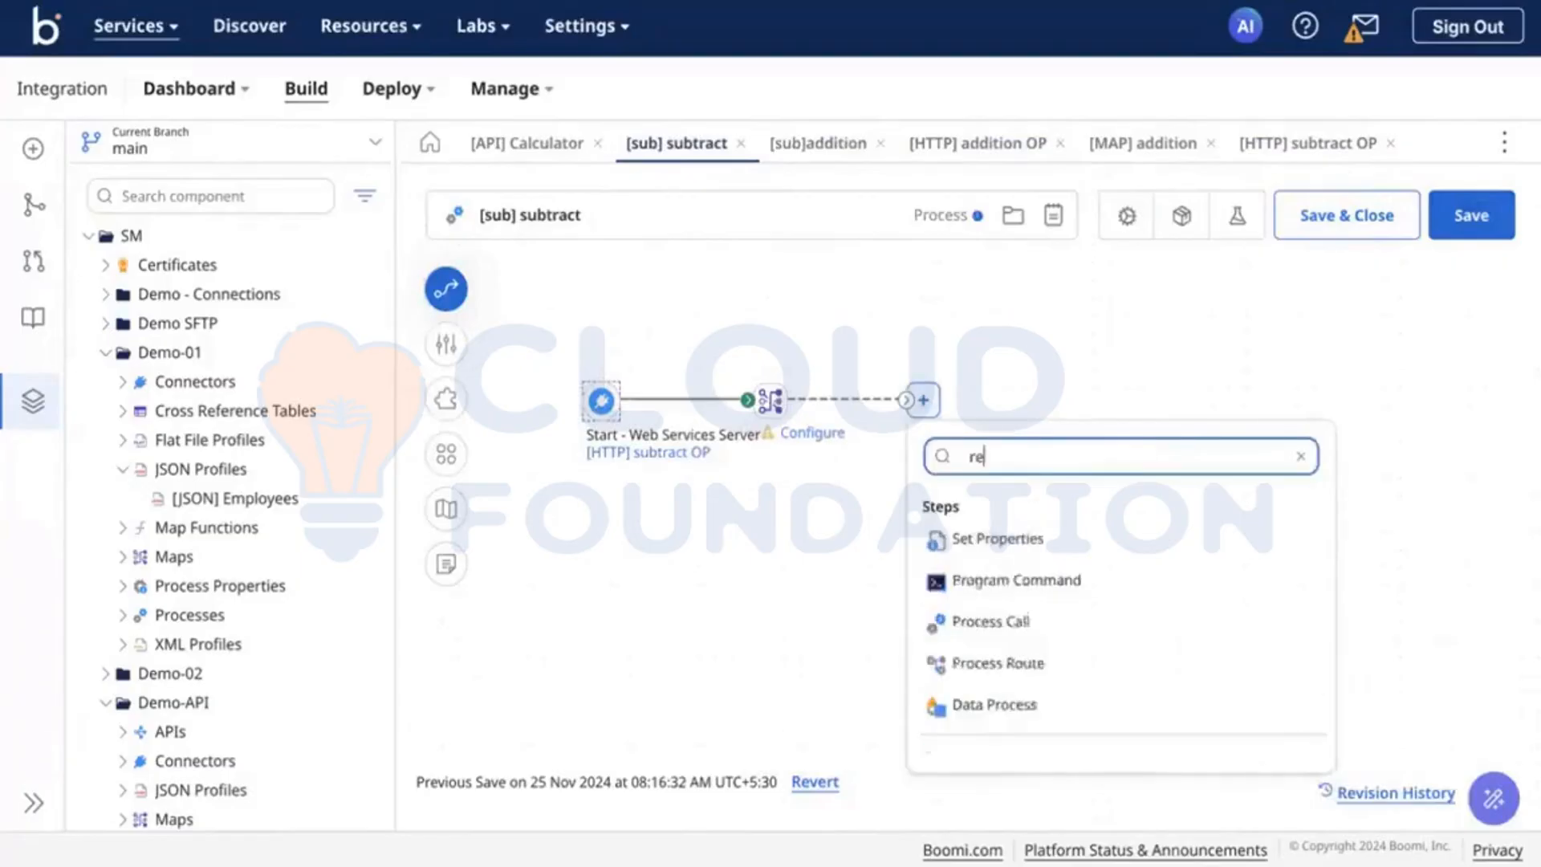
pyautogui.click(995, 625)
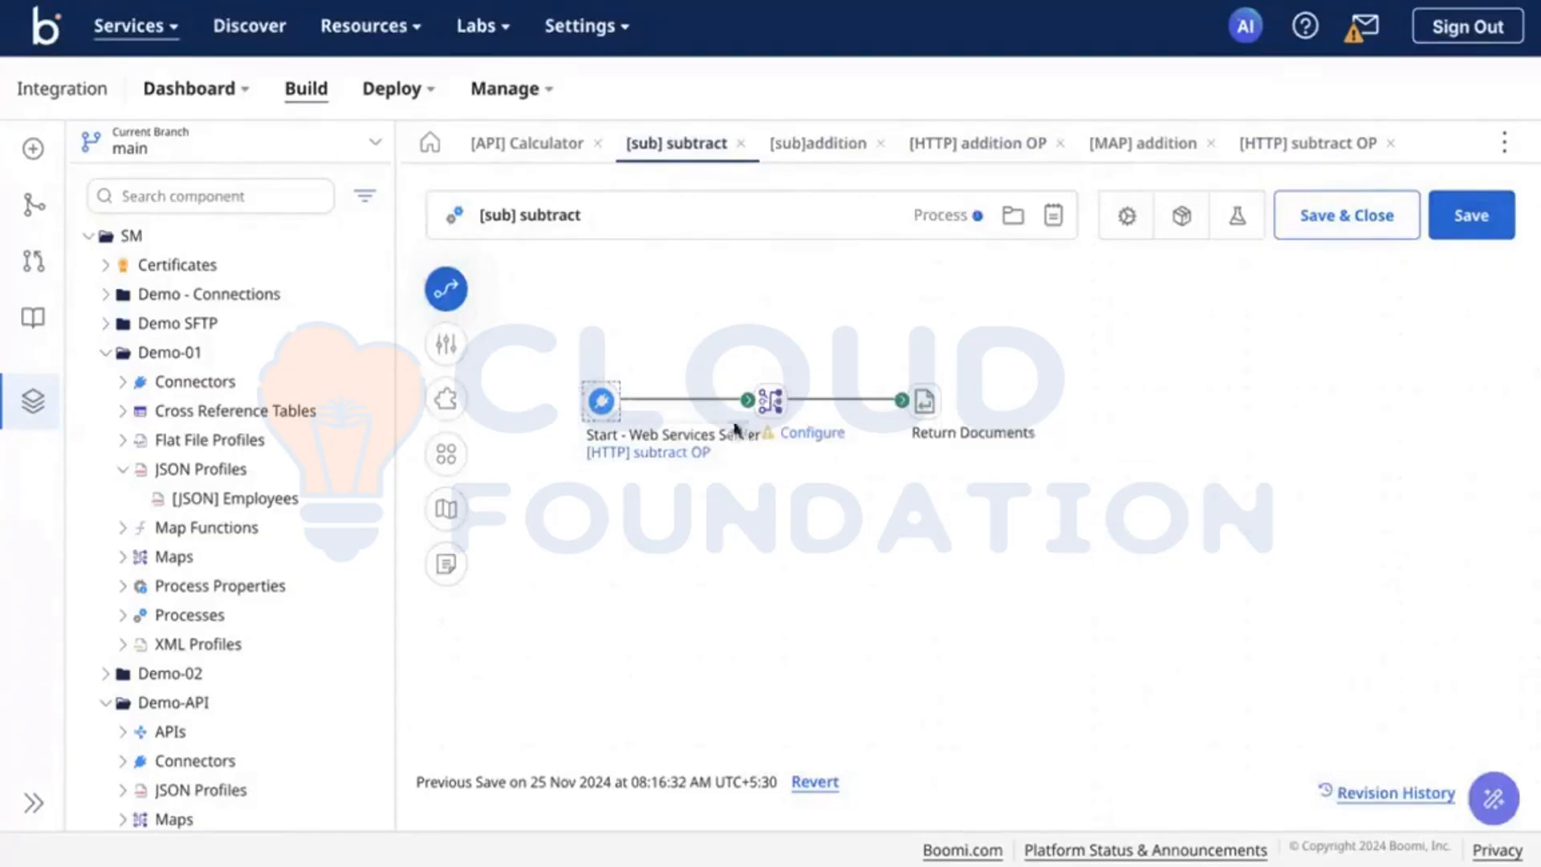
# Step: Create a new map component for the Map step of [sub] subtract and name it [MAP] subtract
pyautogui.click(769, 401)
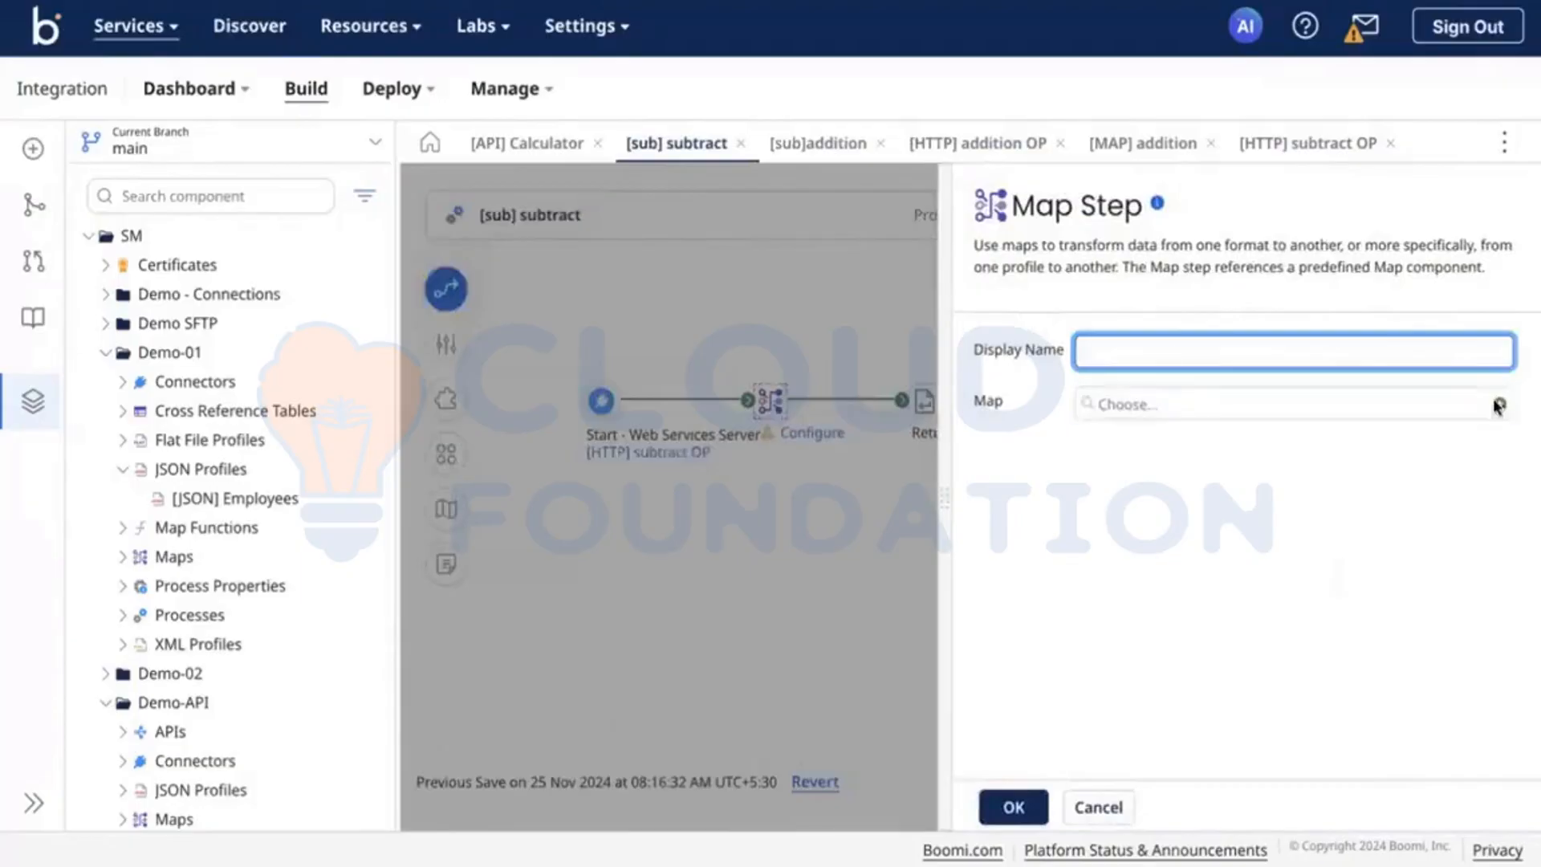
pyautogui.click(1498, 406)
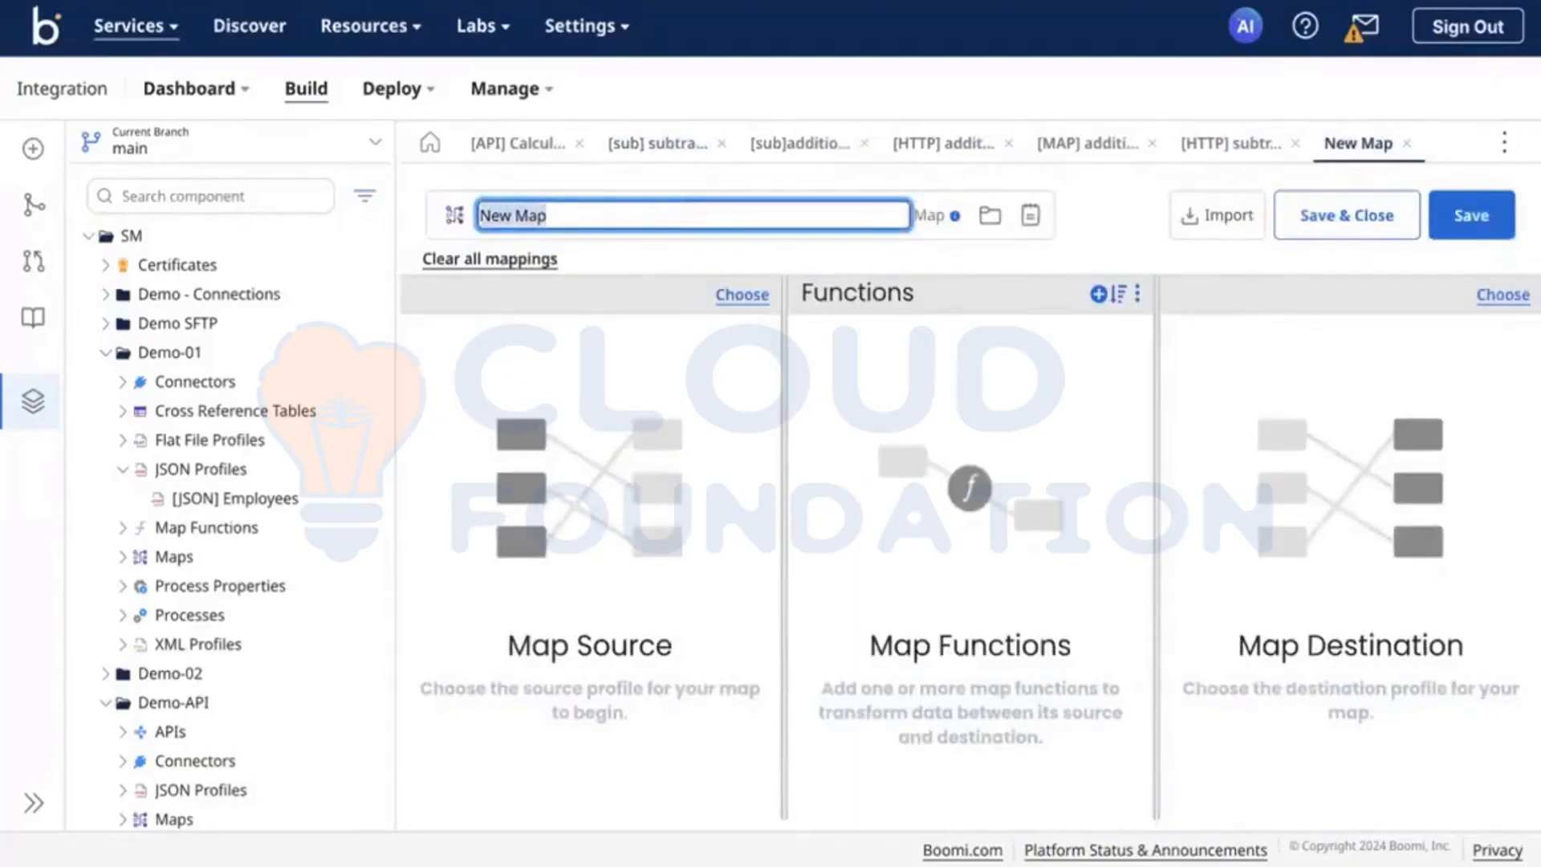
pyautogui.write('[MAP] subtract')
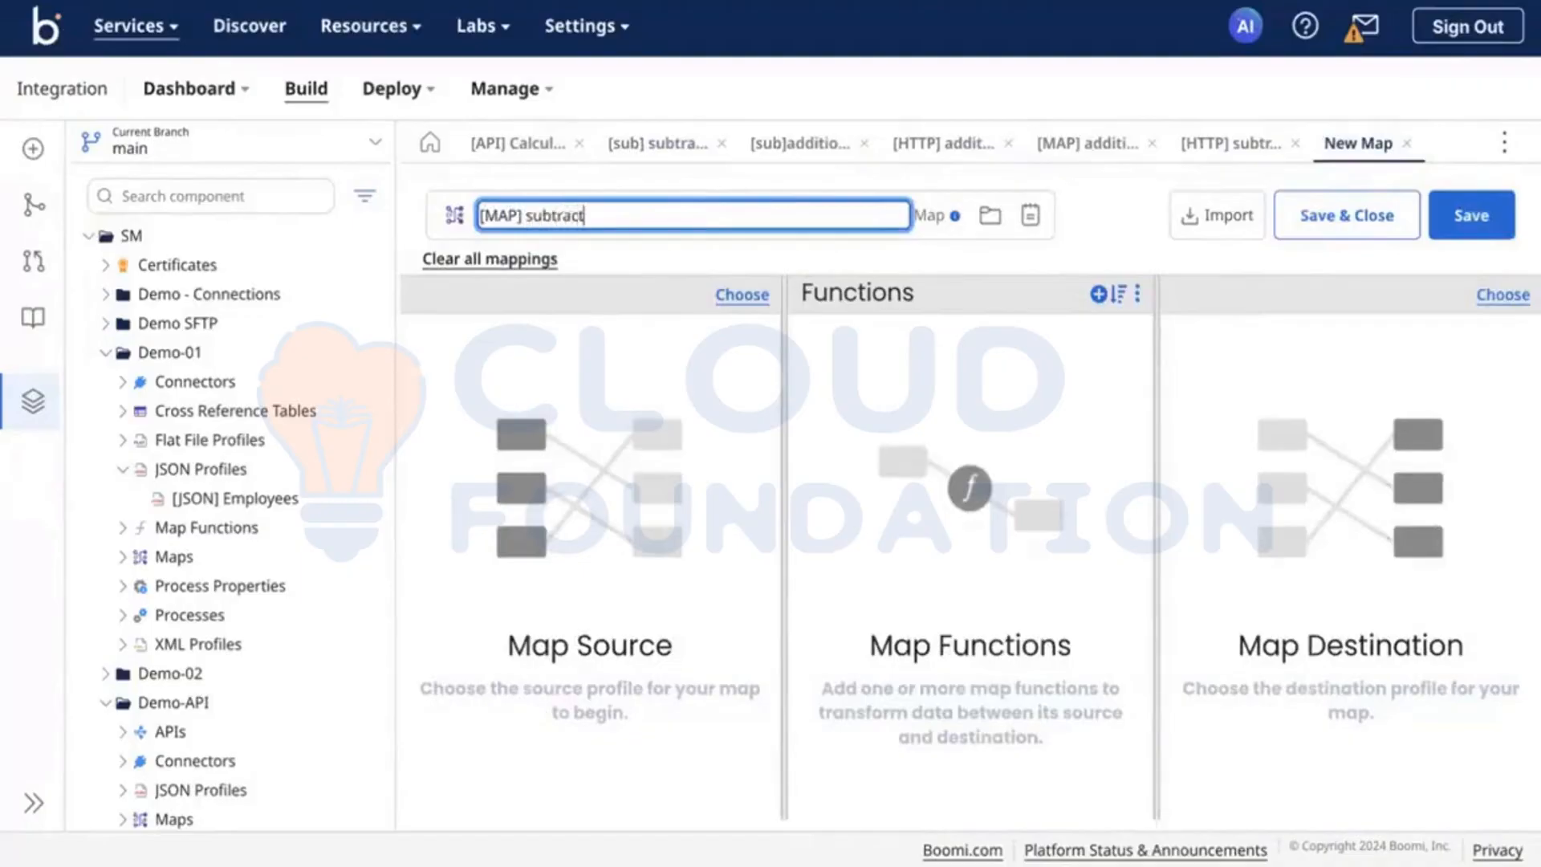
pyautogui.click(732, 363)
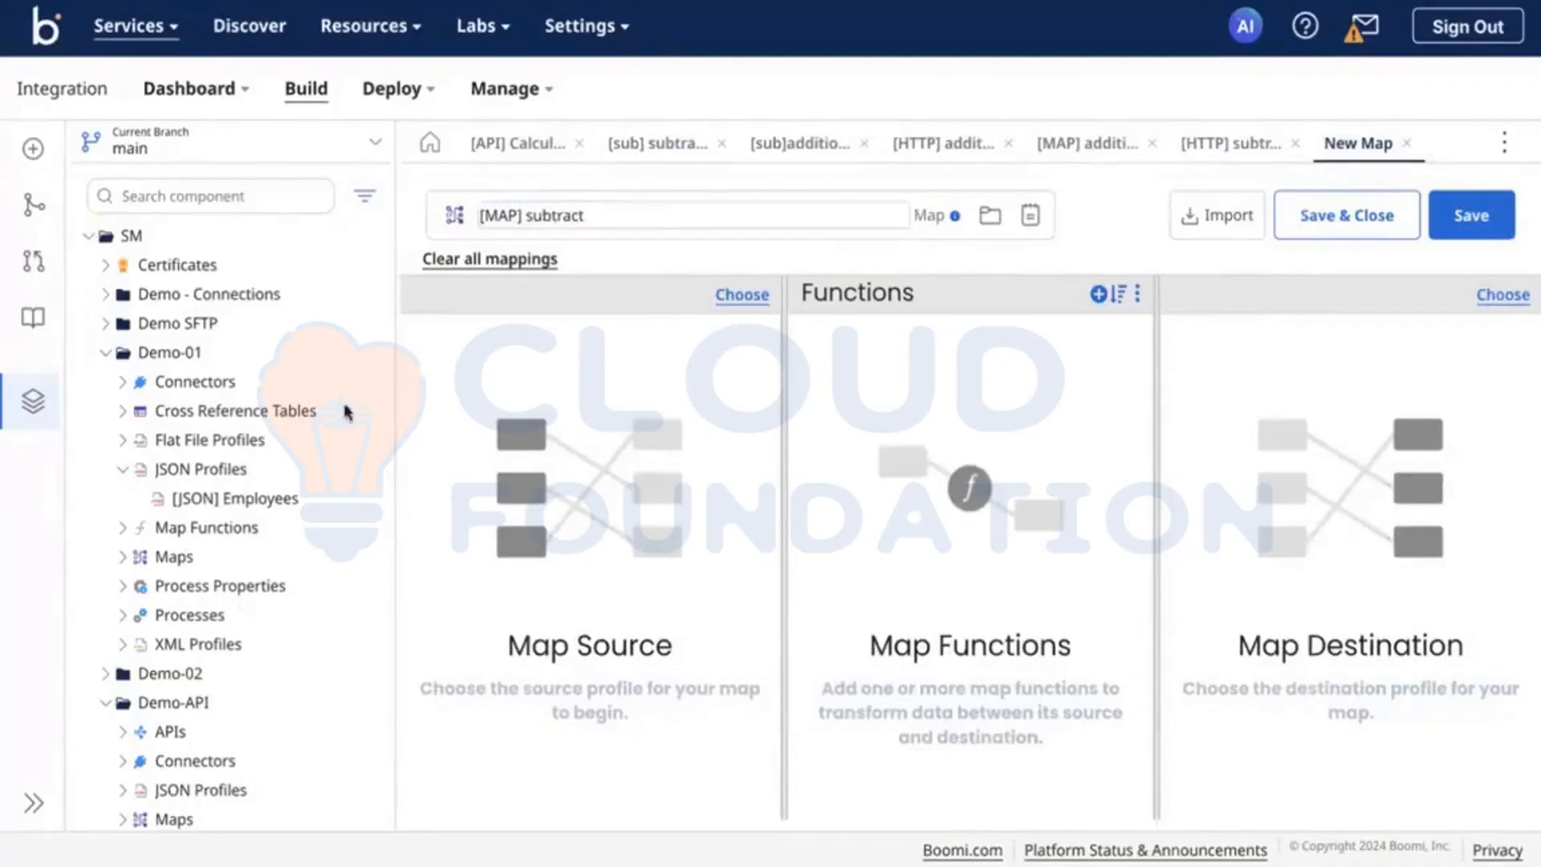
# Step: Assign the [JSON] Employees profile from the Demo-API folder as both source and destination of [MAP] subtract
pyautogui.click(106, 355)
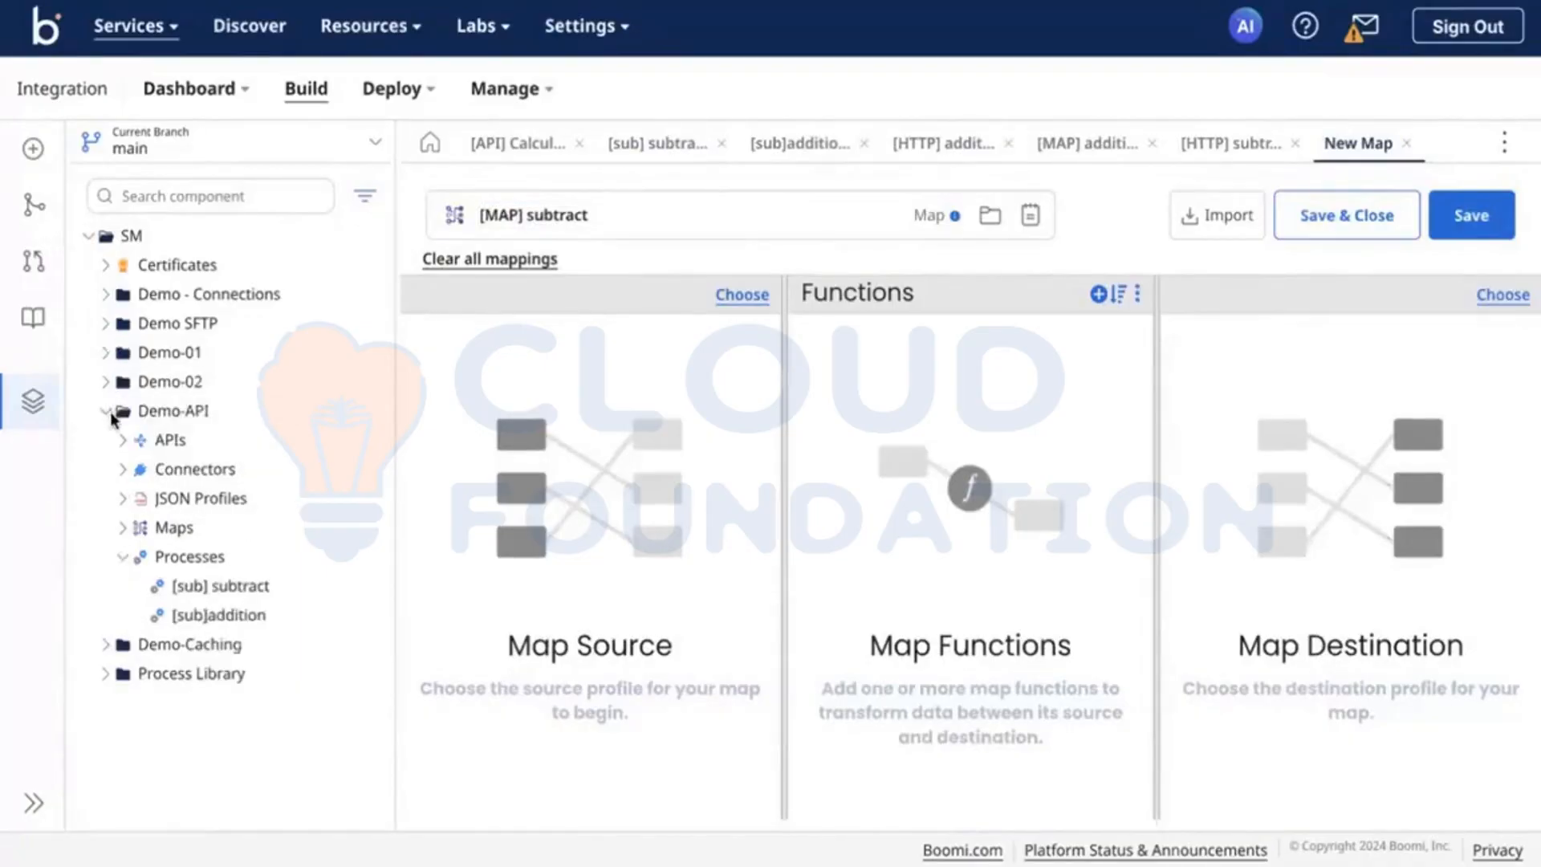
pyautogui.click(122, 500)
pyautogui.moveTo(207, 530); pyautogui.dragTo(524, 459)
pyautogui.moveTo(1530, 393); pyautogui.dragTo(1474, 407)
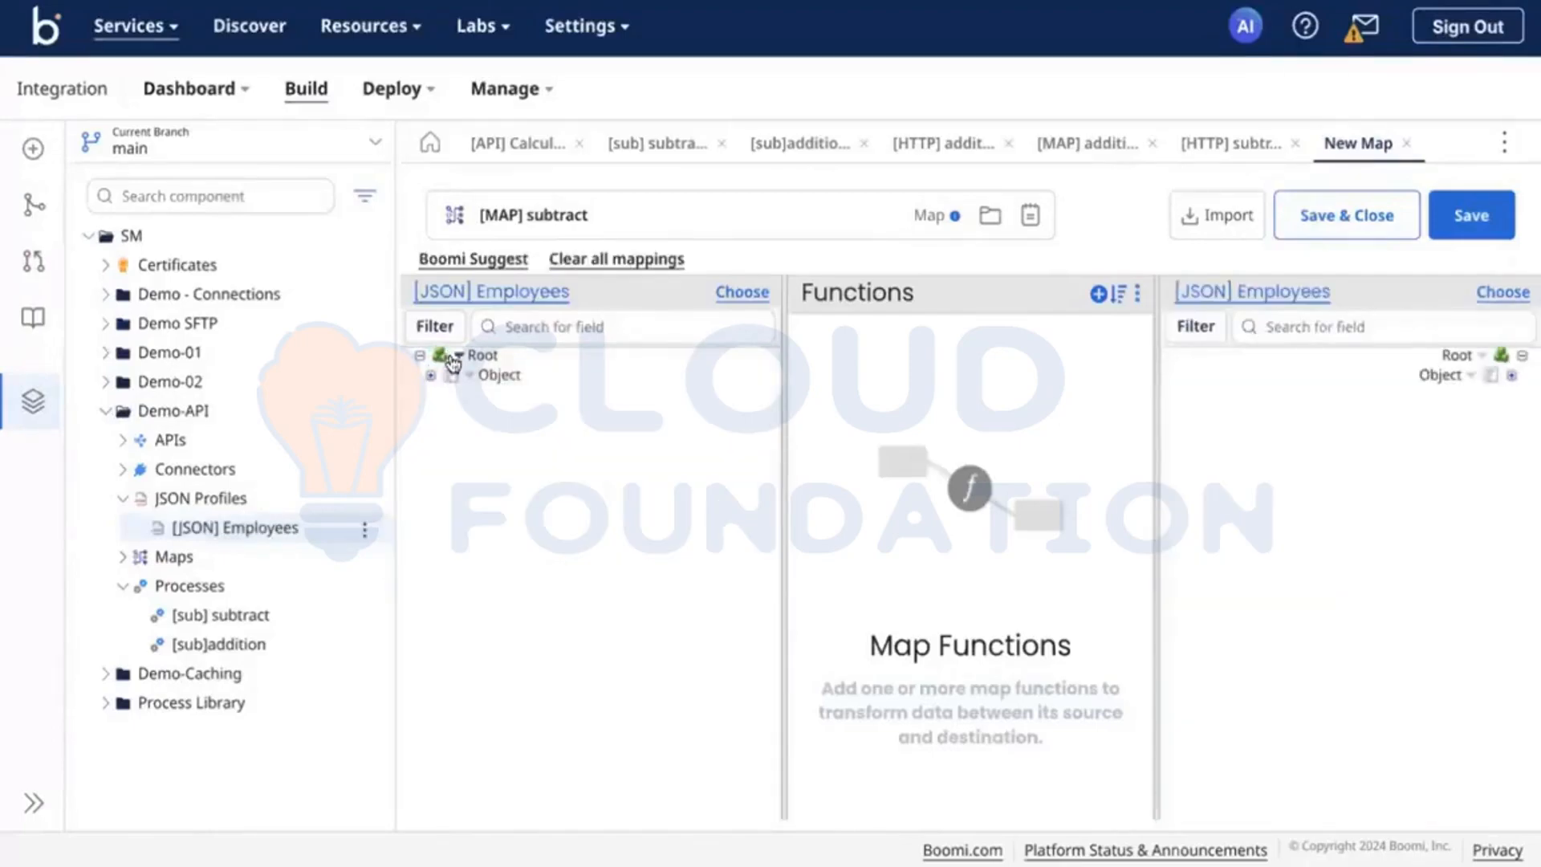
# Step: Expand all fields of the source and destination [JSON] Employees profiles in [MAP] subtract
pyautogui.click(455, 358)
pyautogui.click(507, 385)
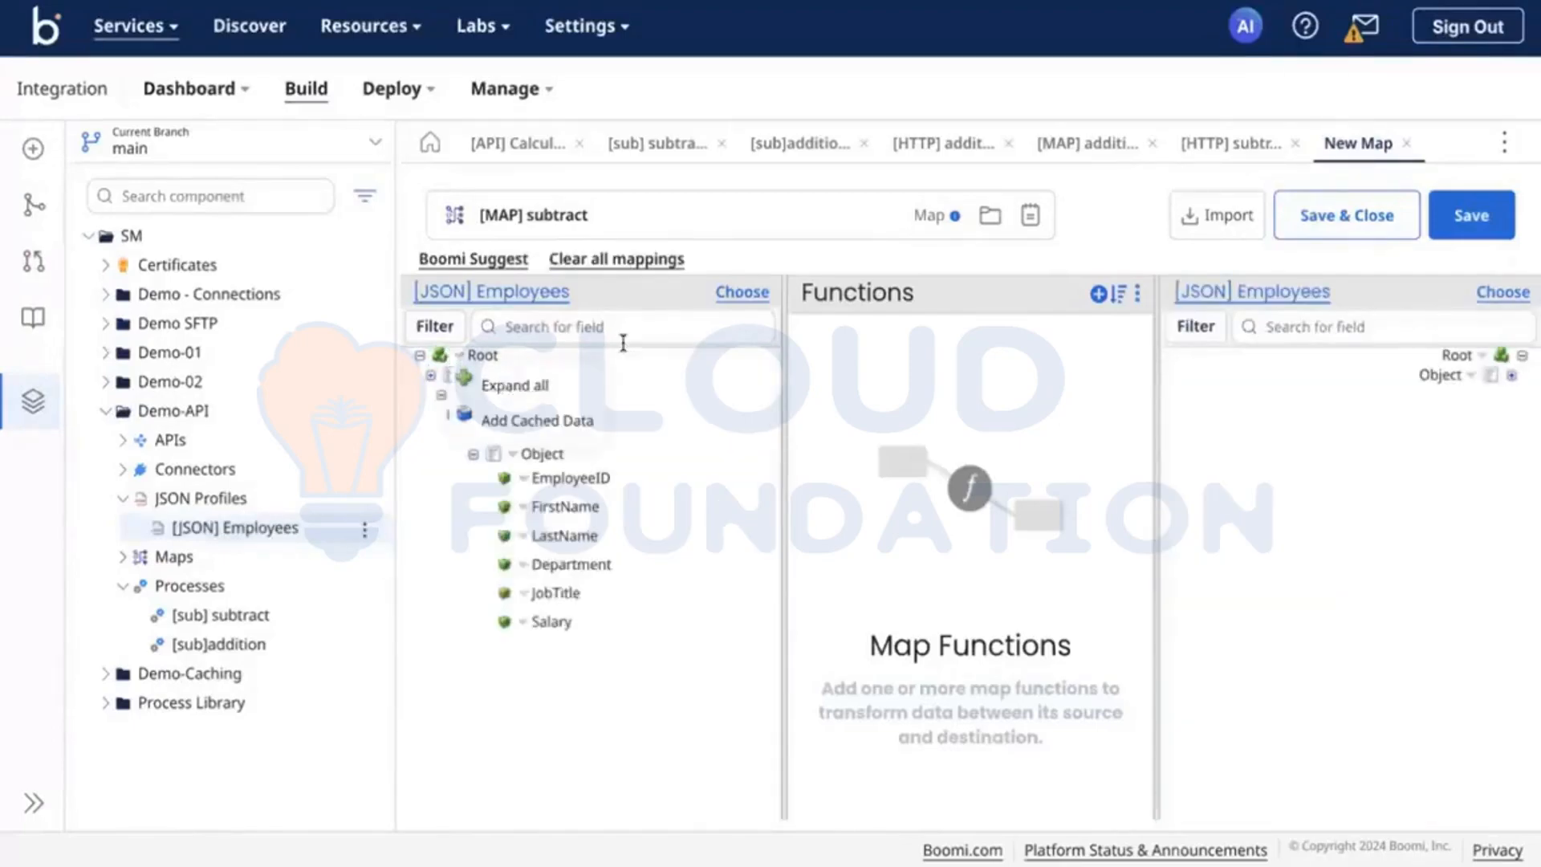
pyautogui.click(1482, 362)
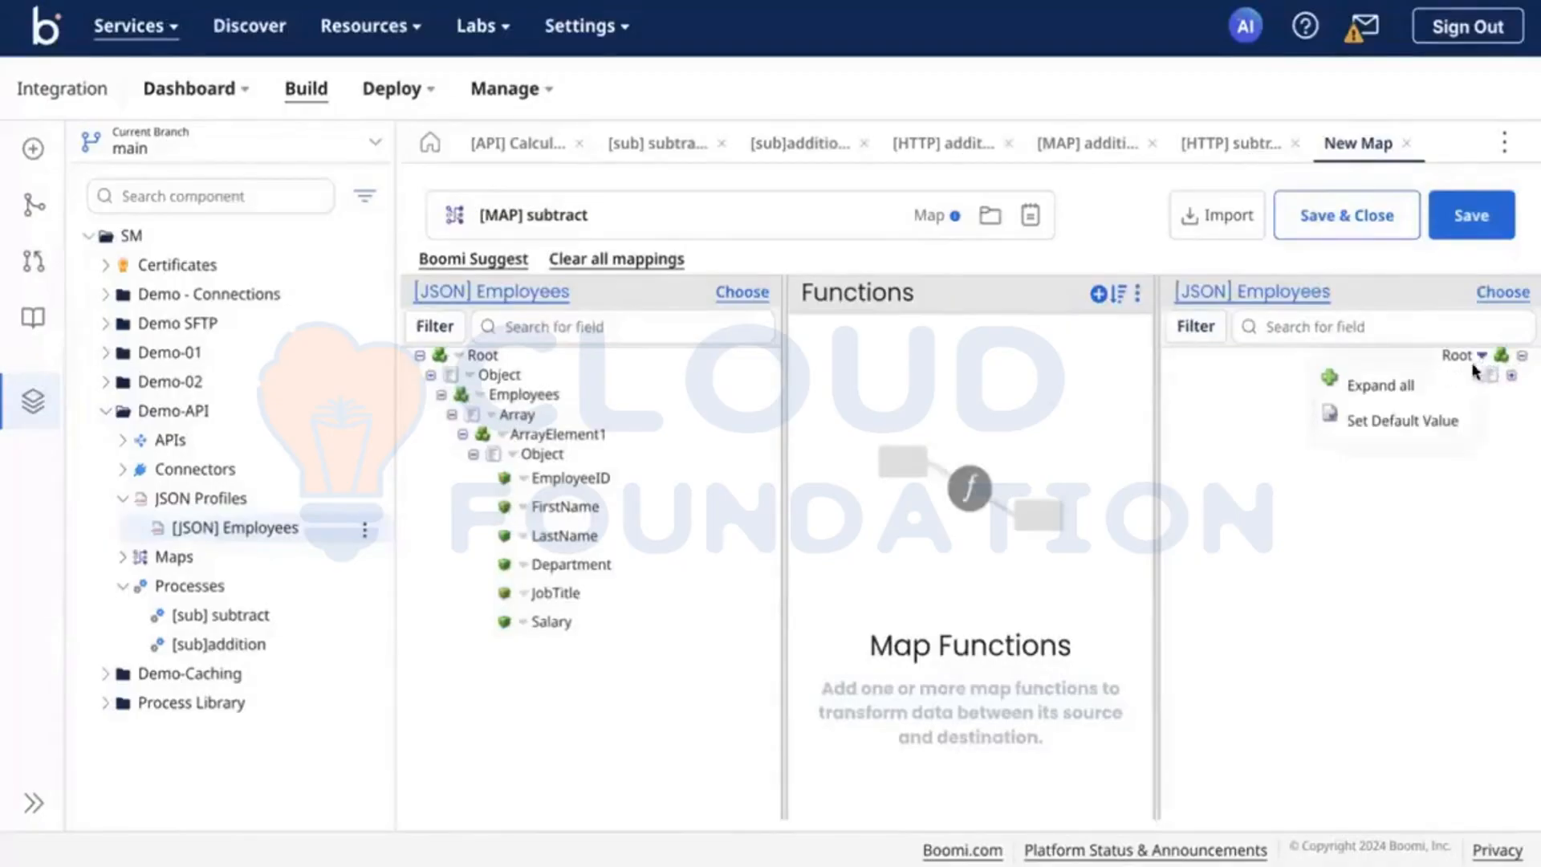
pyautogui.click(1416, 386)
# Step: Add a numeric Math Subtract function to [MAP] subtract with a default Value to Subtract of 1000
pyautogui.click(1117, 293)
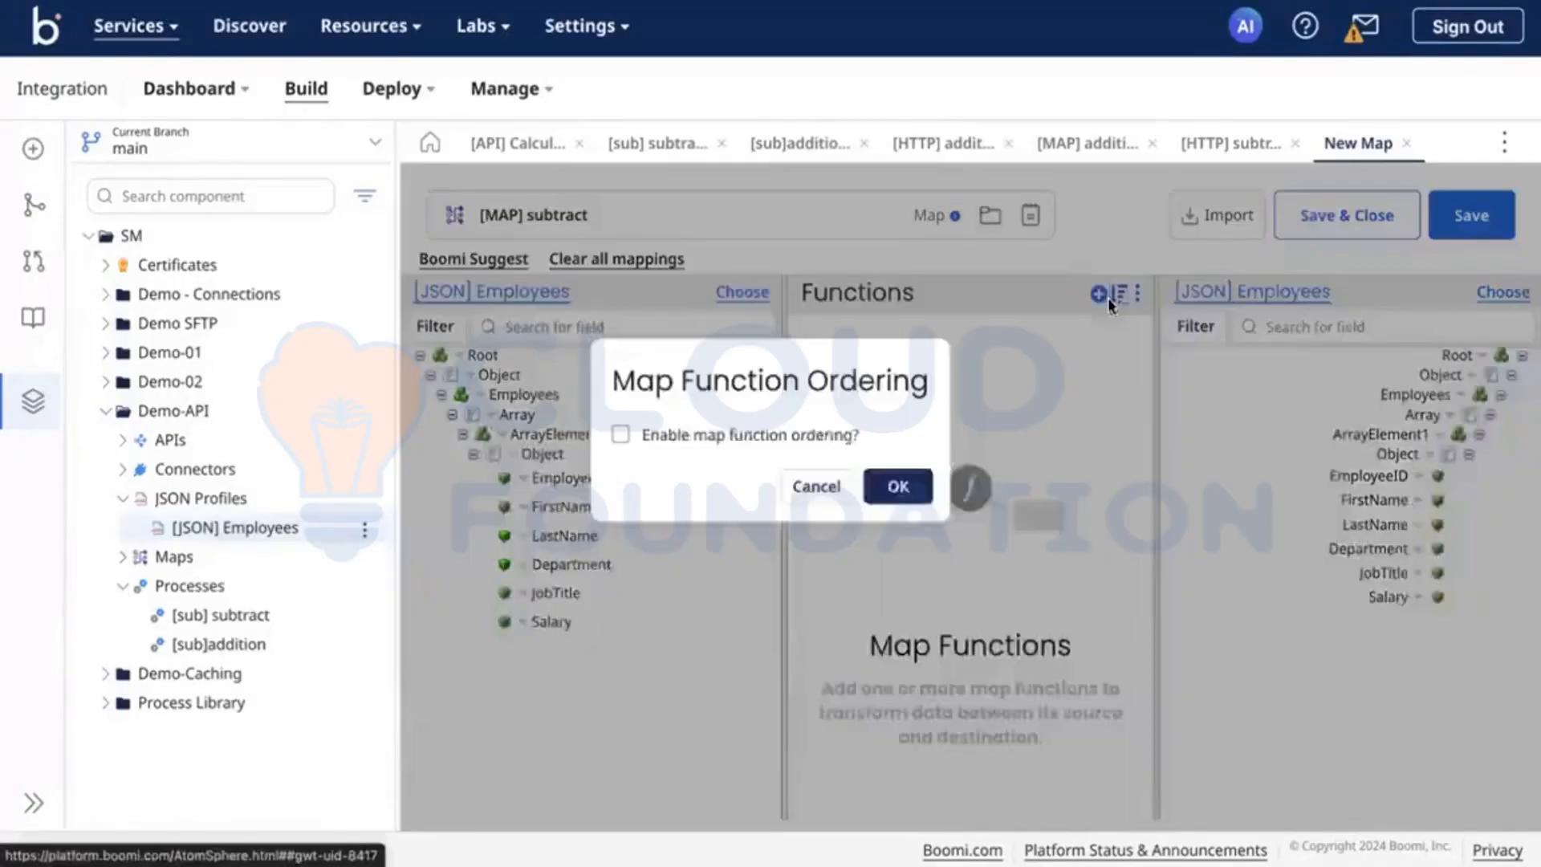
pyautogui.click(814, 476)
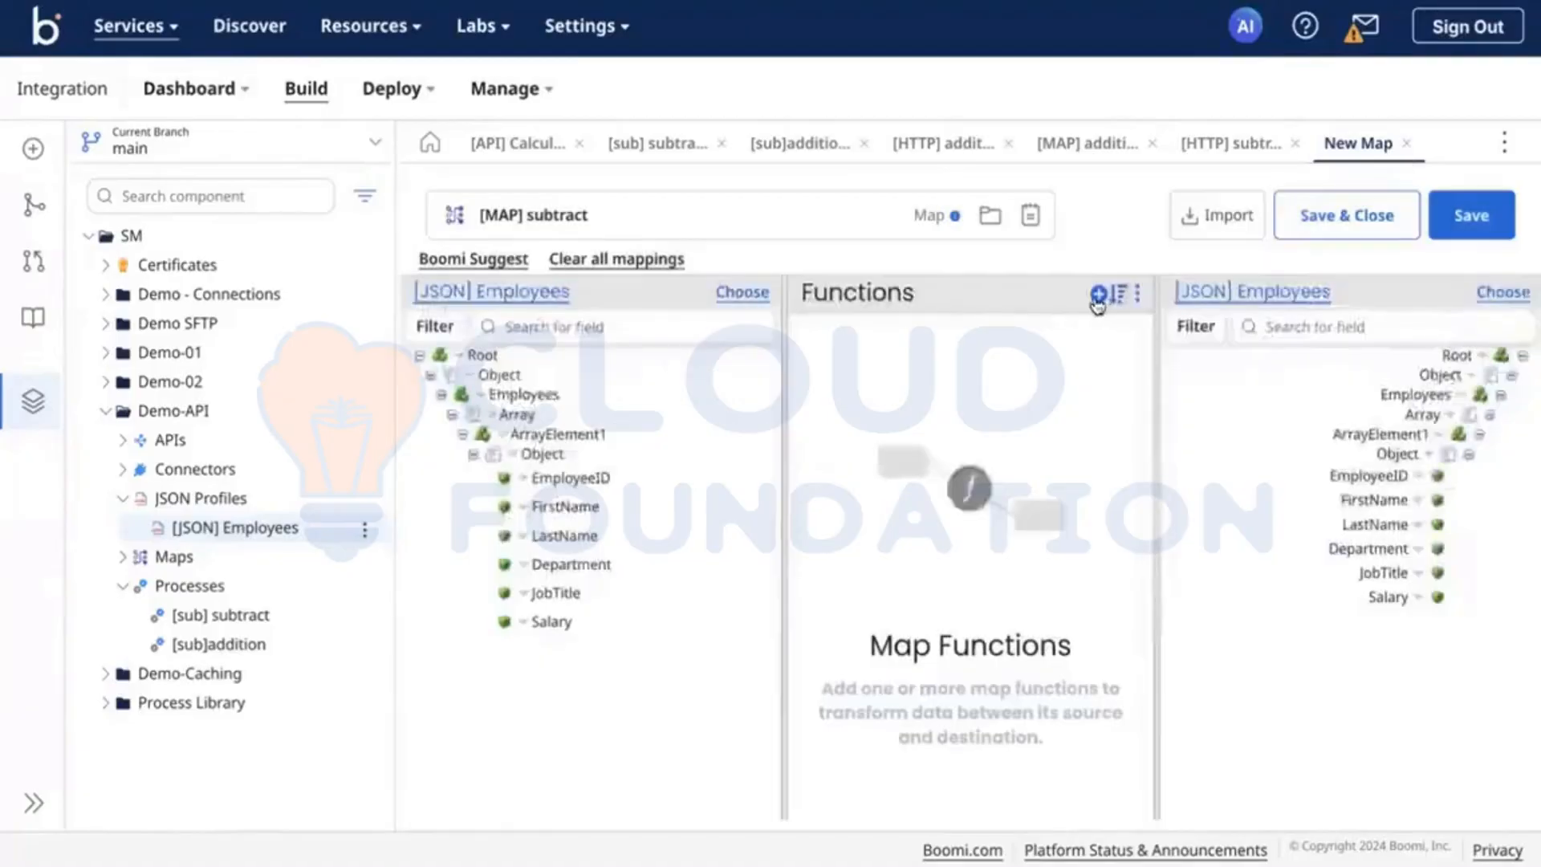
pyautogui.click(1098, 295)
pyautogui.click(722, 240)
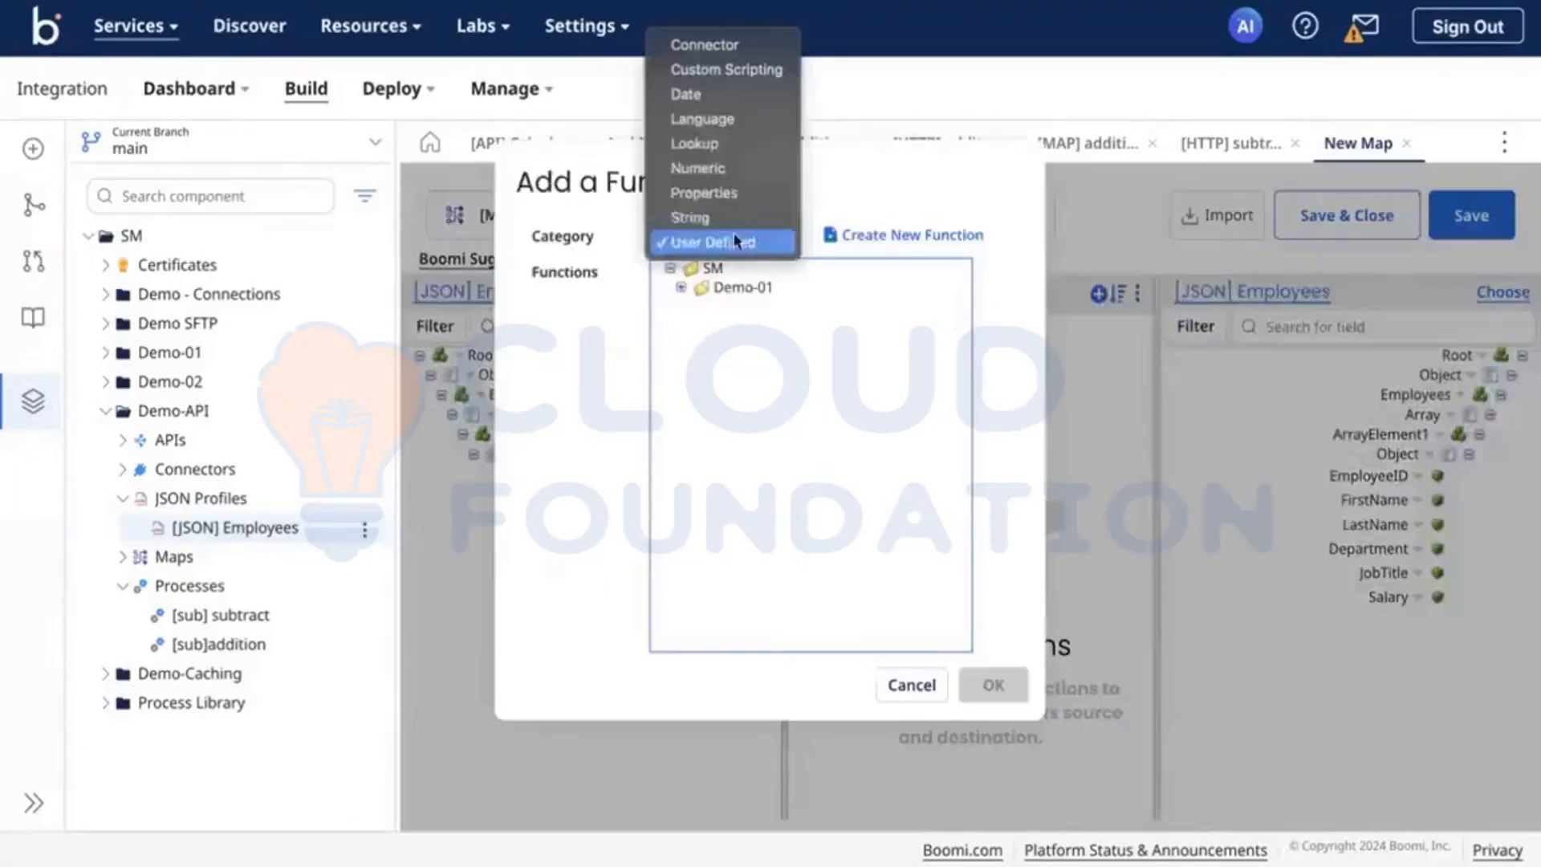
pyautogui.click(697, 169)
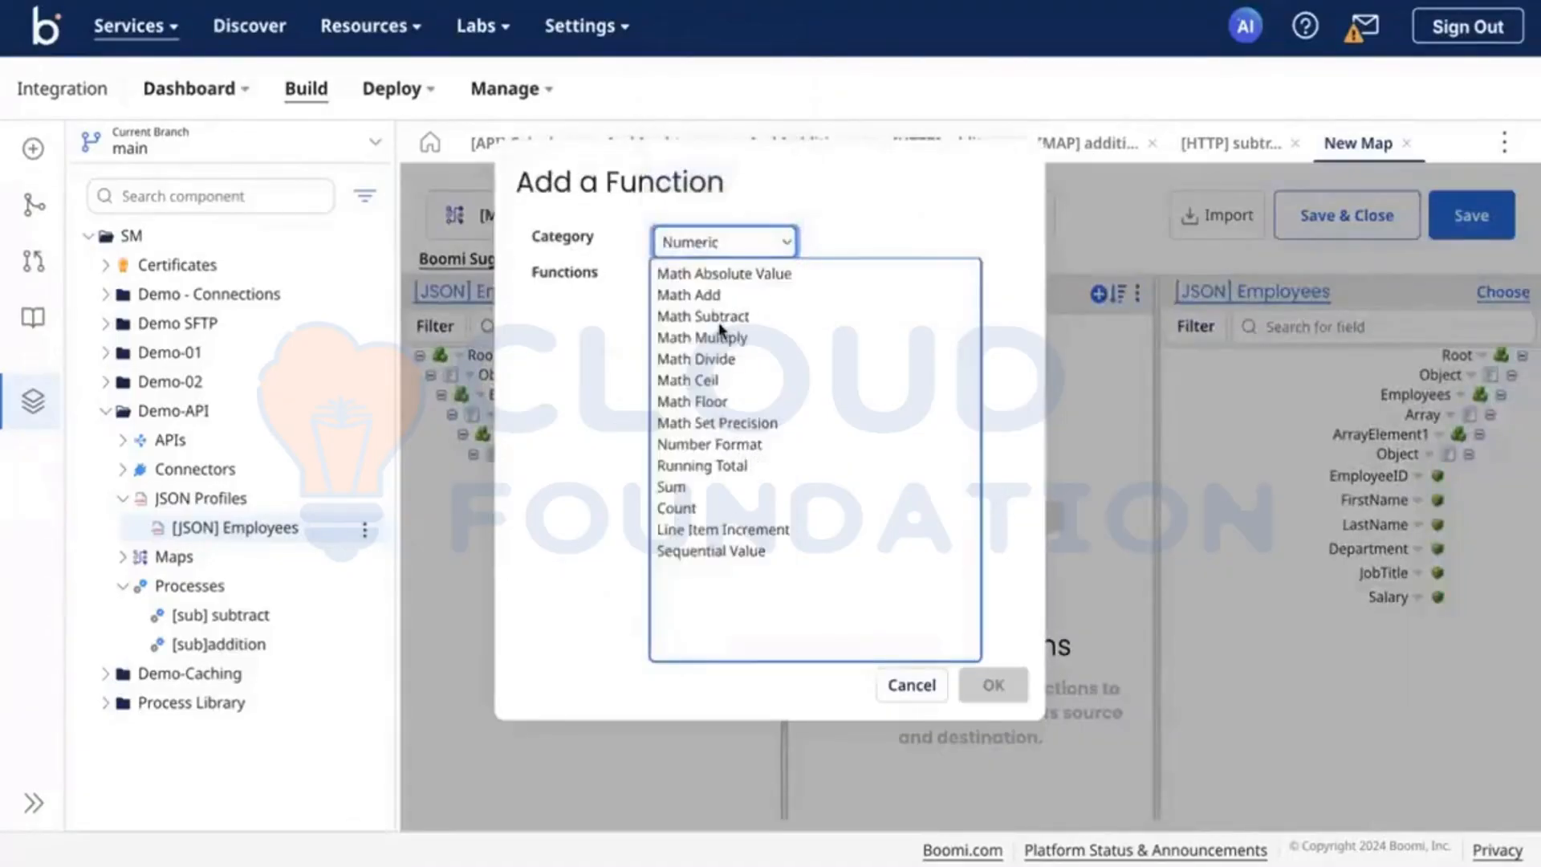
pyautogui.click(719, 319)
pyautogui.click(994, 685)
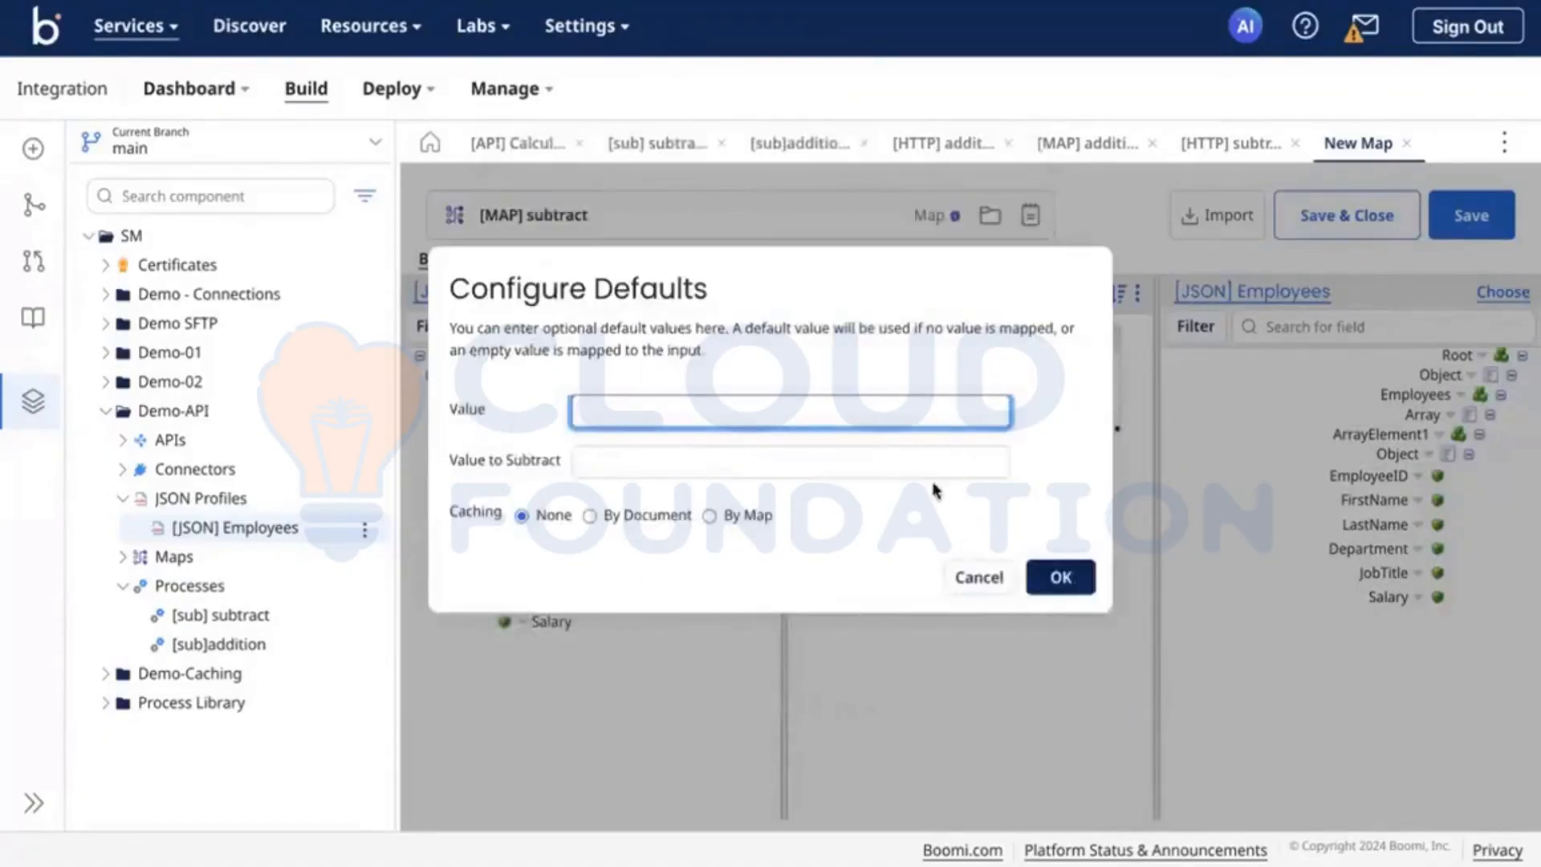
pyautogui.click(896, 459)
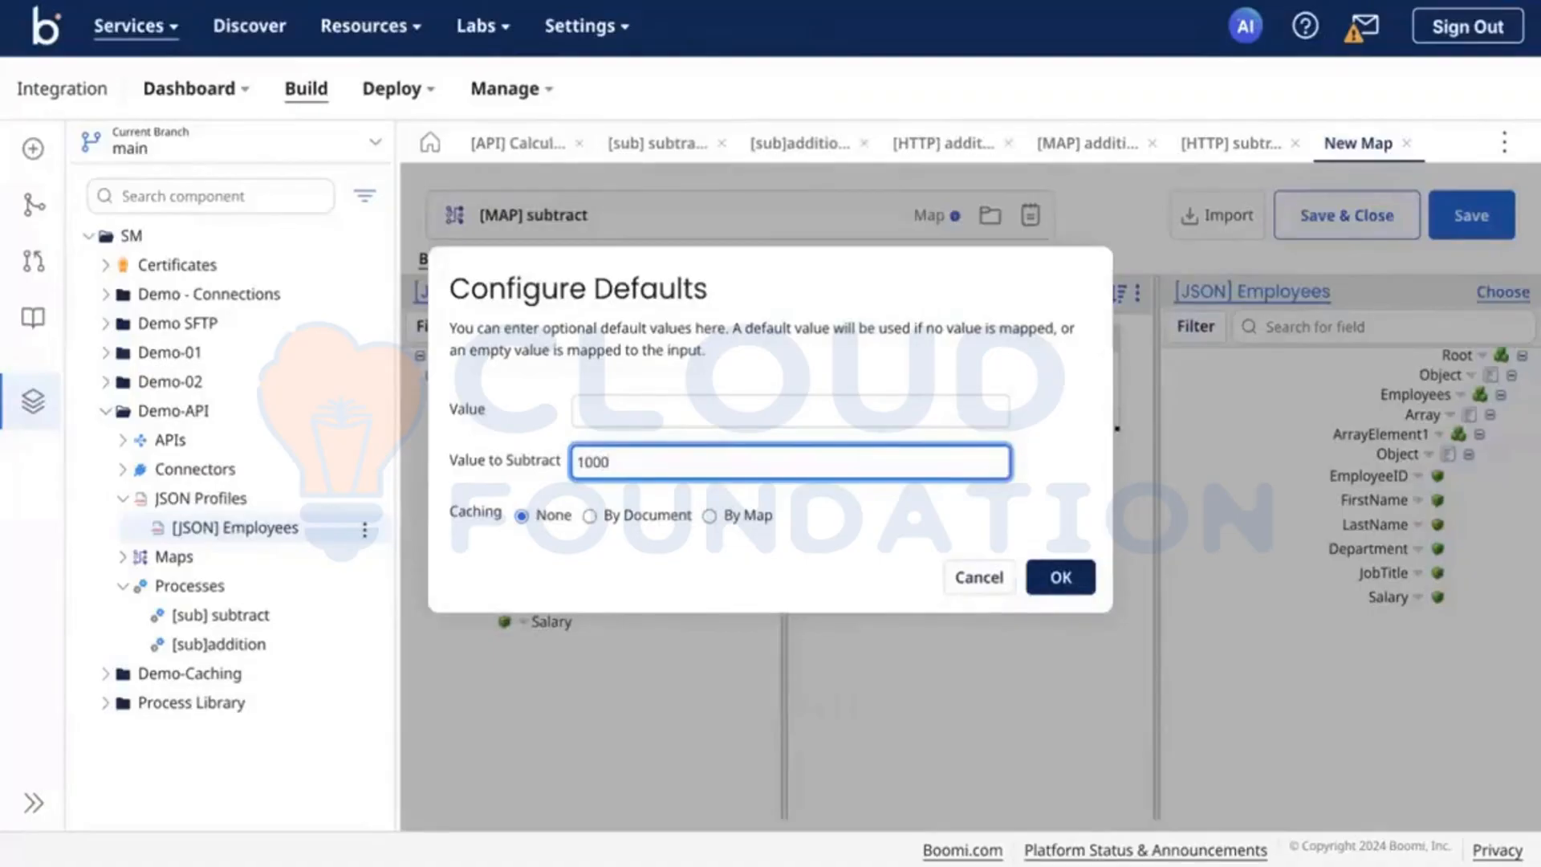
pyautogui.click(1088, 576)
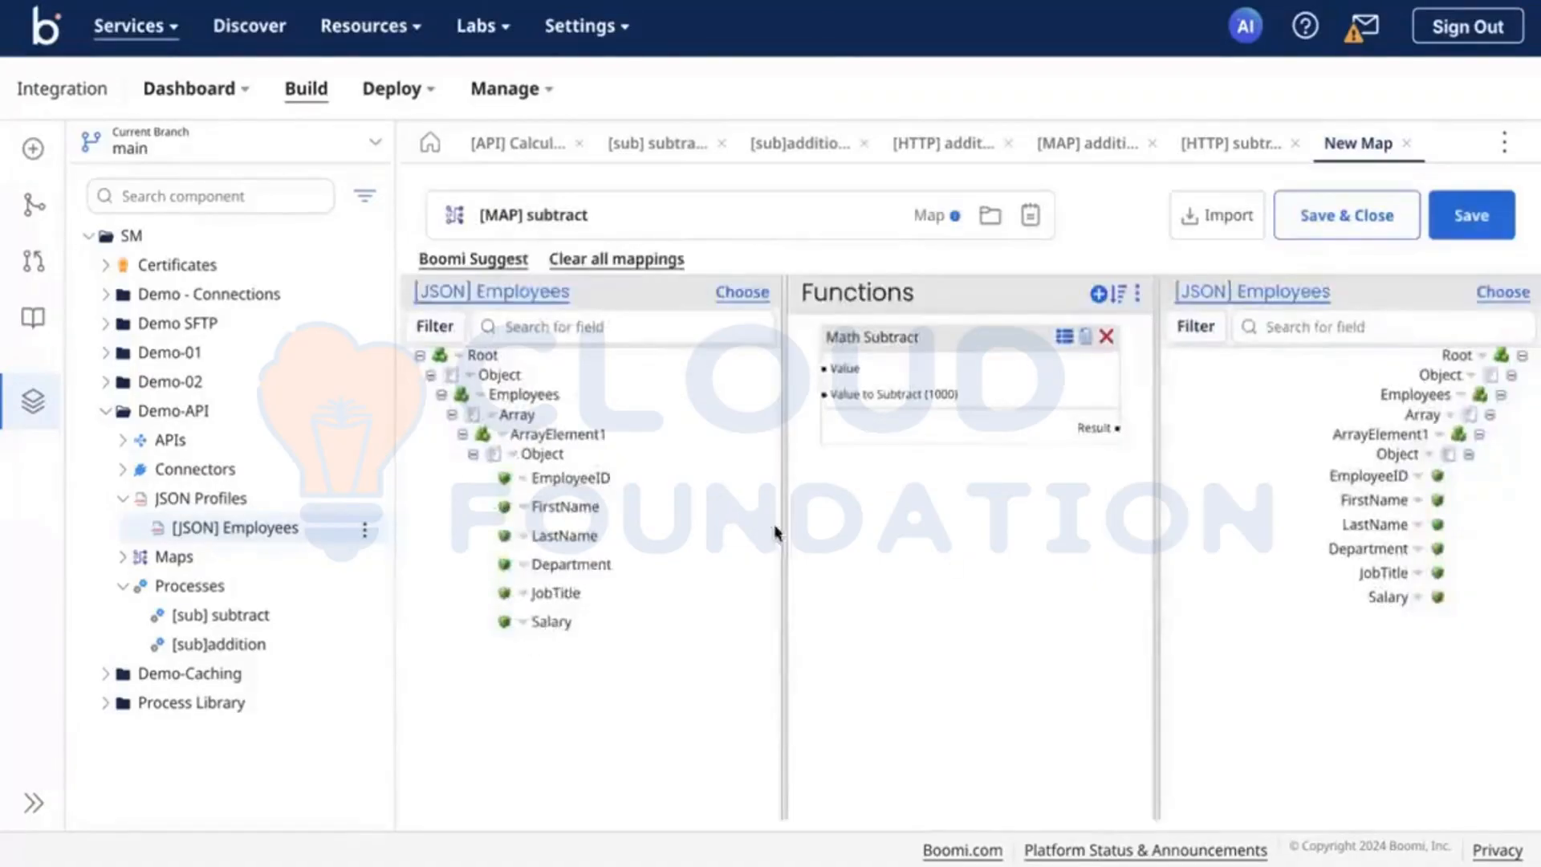
# Step: Map the source Salary to the Math Subtract Value and its Result to the destination Salary, and save the map
pyautogui.moveTo(579, 621)
pyautogui.mouseDown()
pyautogui.moveTo(843, 363)
pyautogui.moveTo(825, 369)
pyautogui.mouseUp()
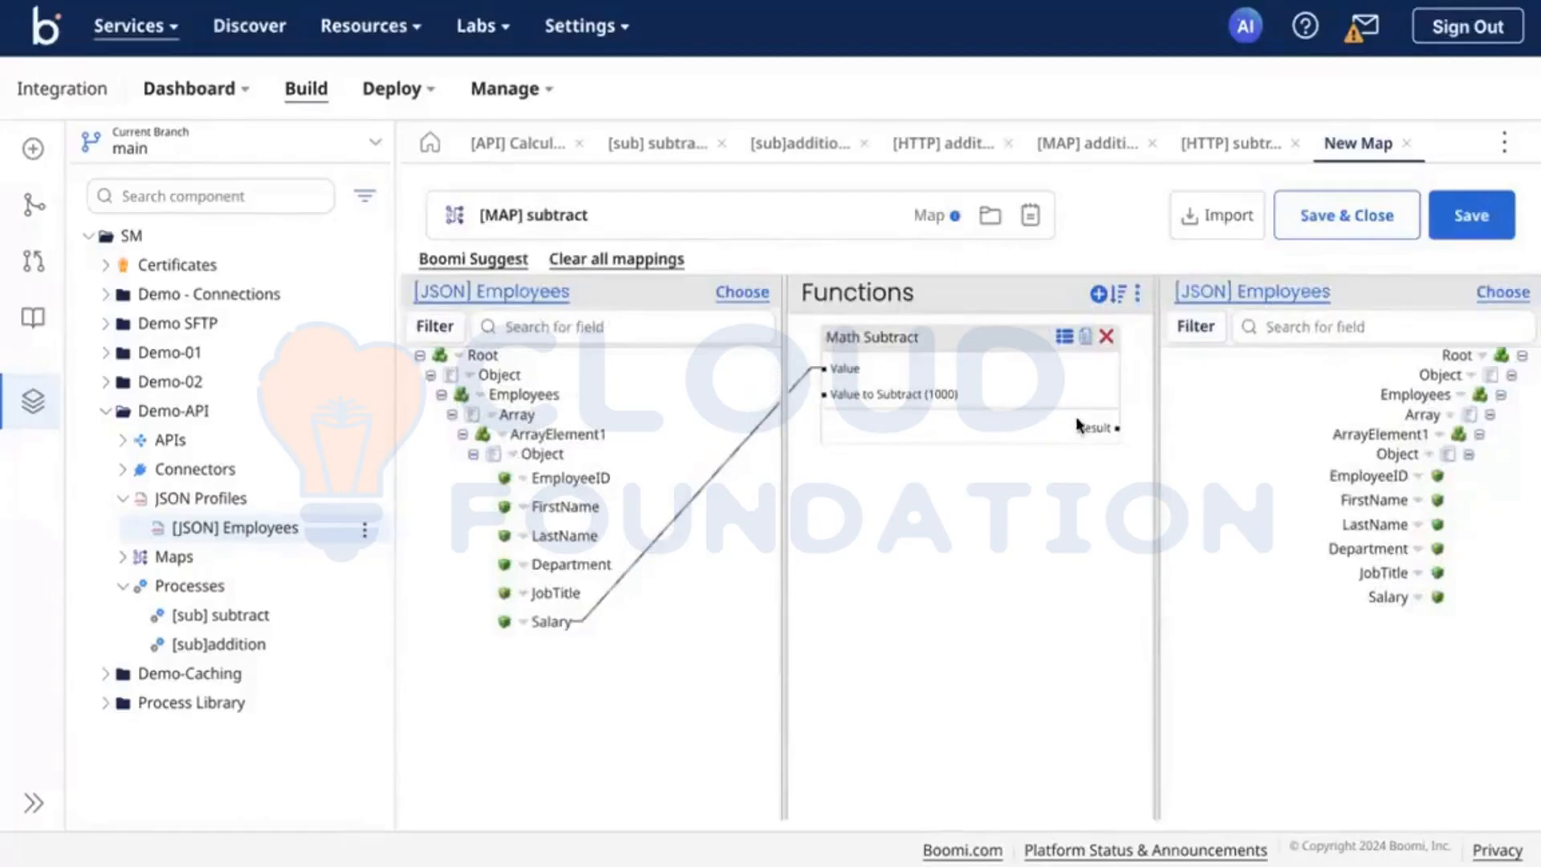
pyautogui.moveTo(1118, 428); pyautogui.dragTo(1368, 598)
pyautogui.click(1483, 222)
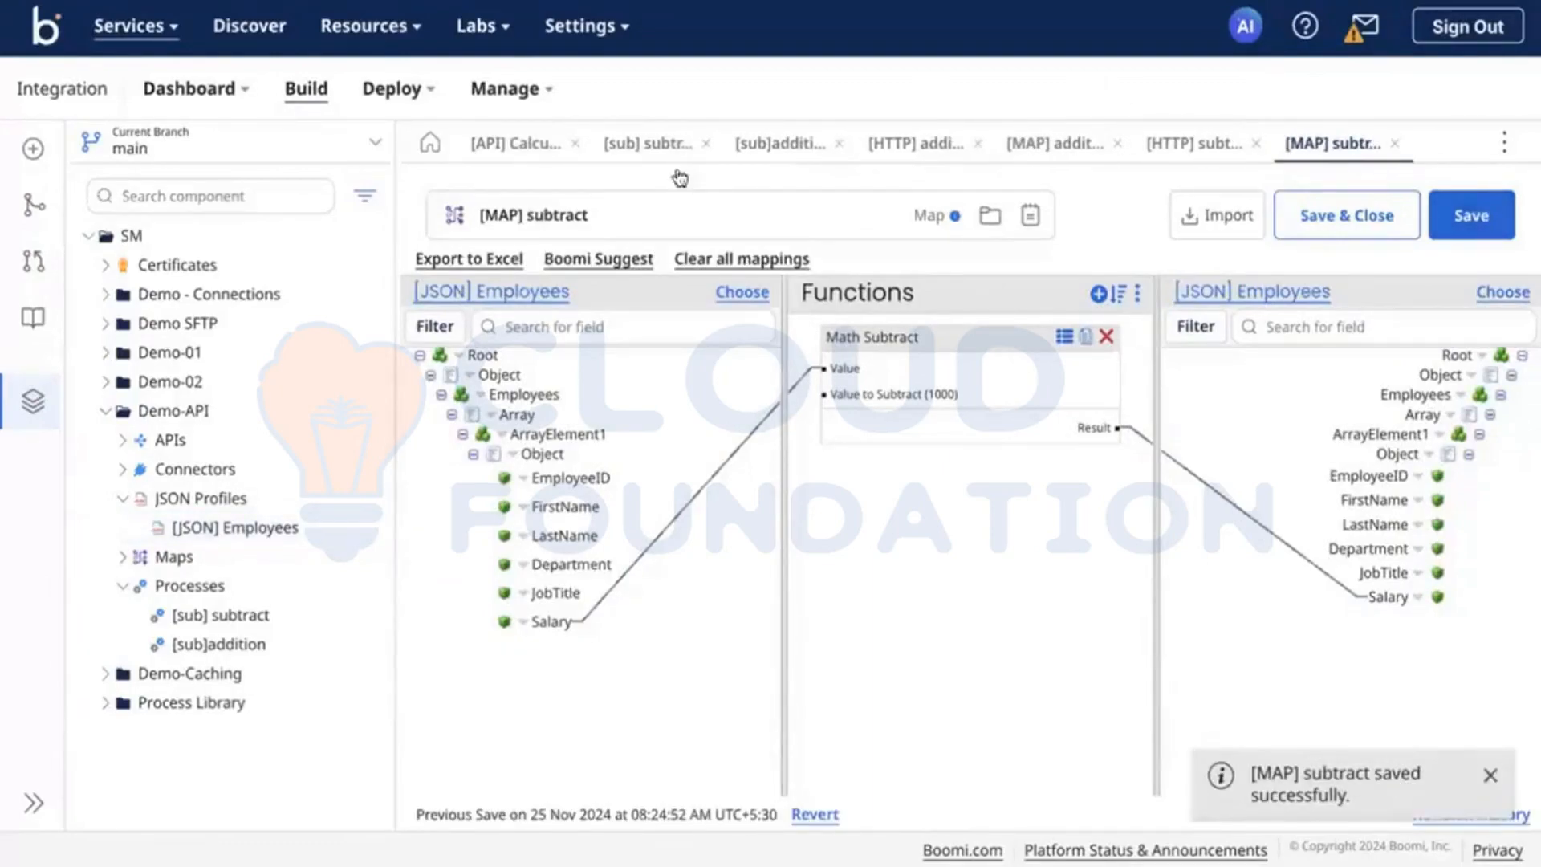
# Step: Confirm [MAP] subtract for the Map step, shift Return Documents slightly away from it, and save the [sub] subtract process
pyautogui.click(634, 145)
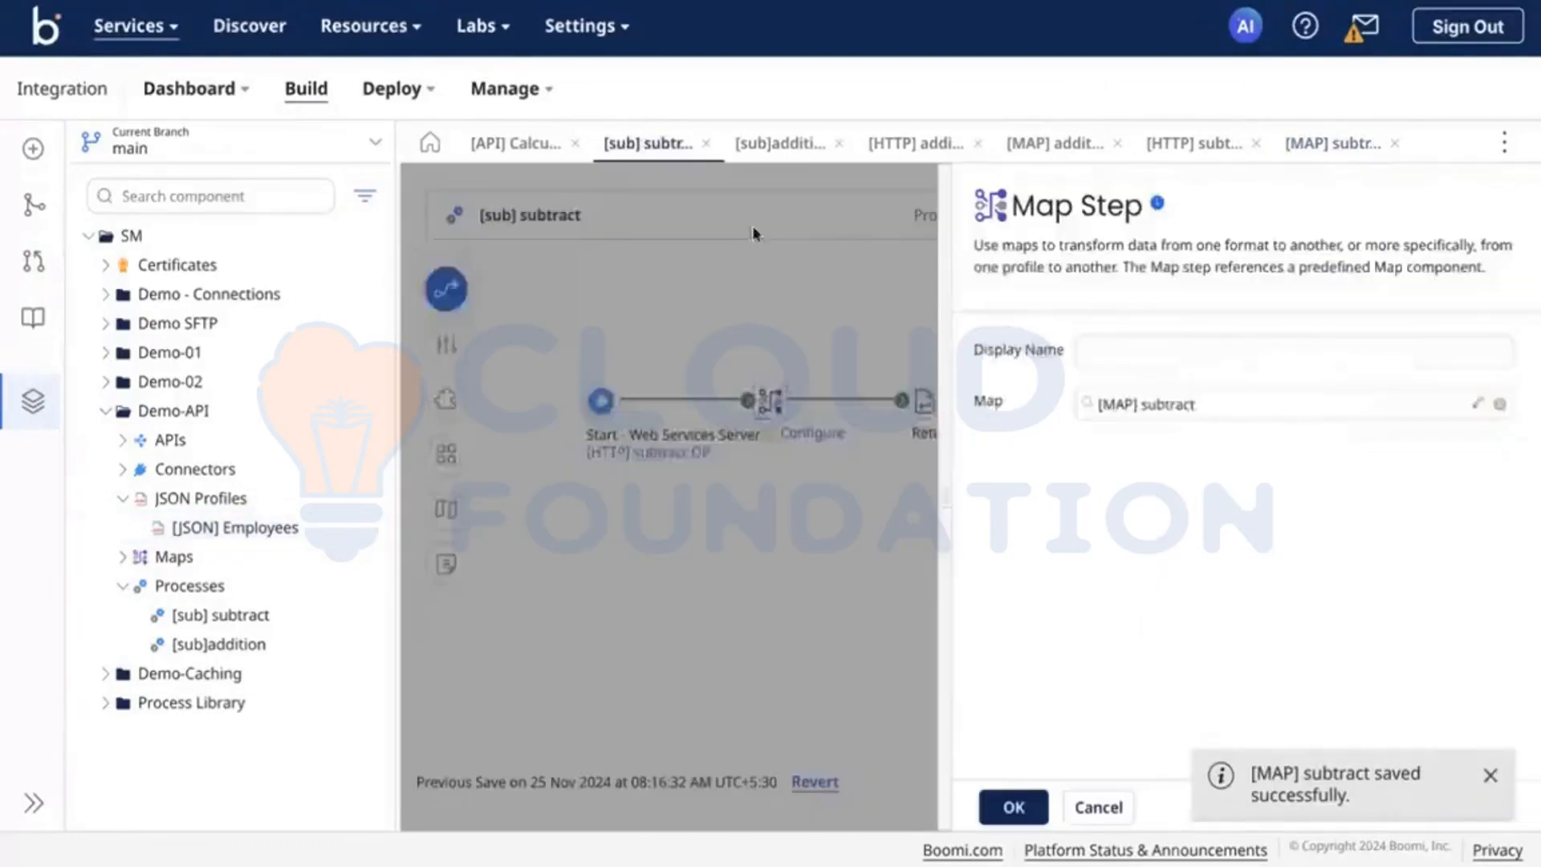
pyautogui.click(1013, 807)
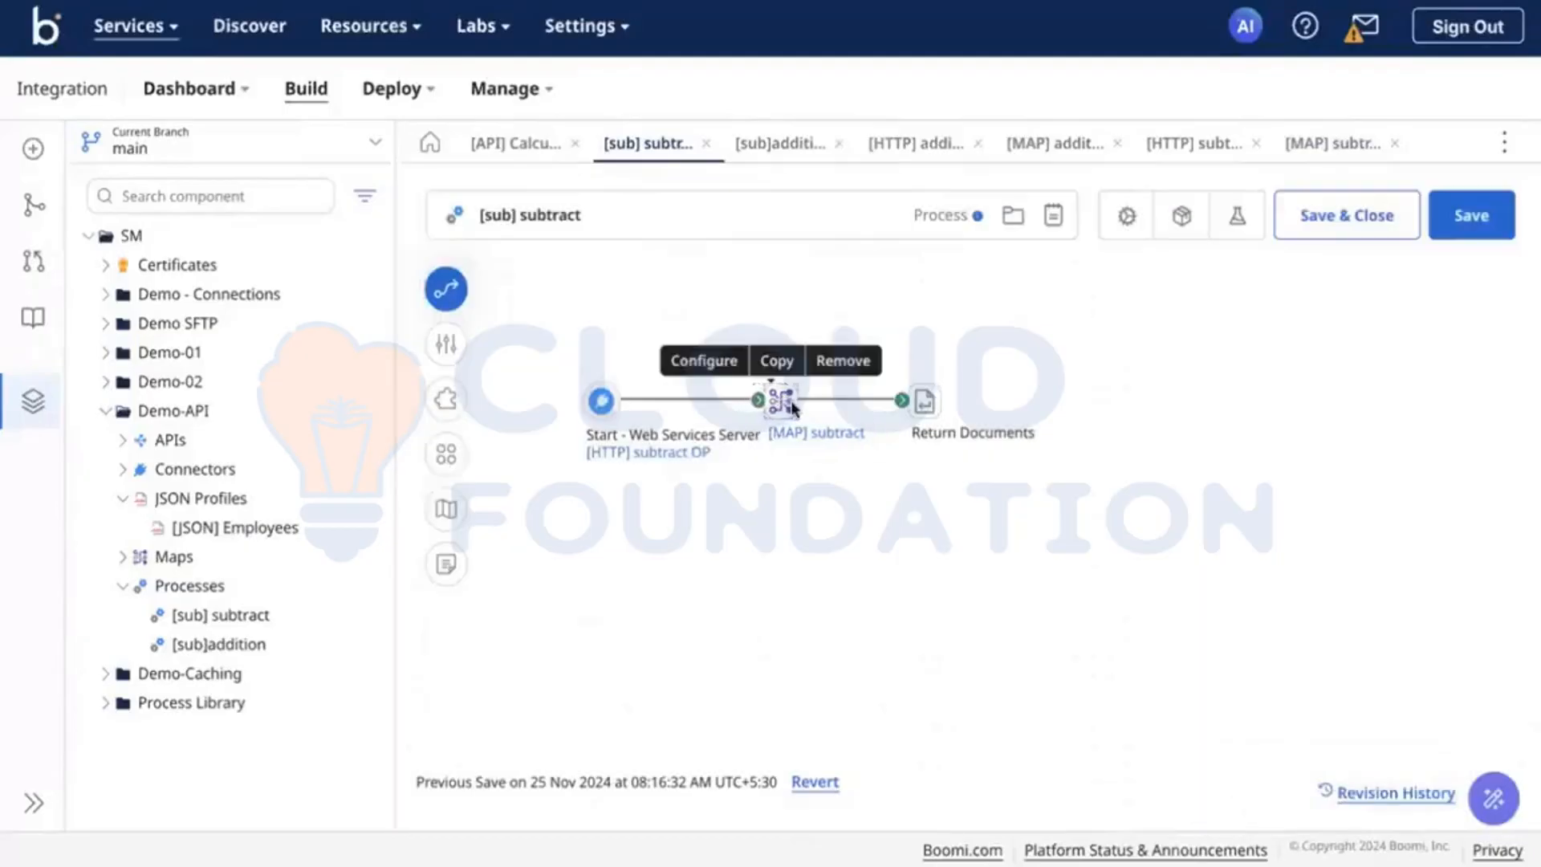
pyautogui.click(919, 404)
pyautogui.moveTo(932, 404); pyautogui.dragTo(948, 404)
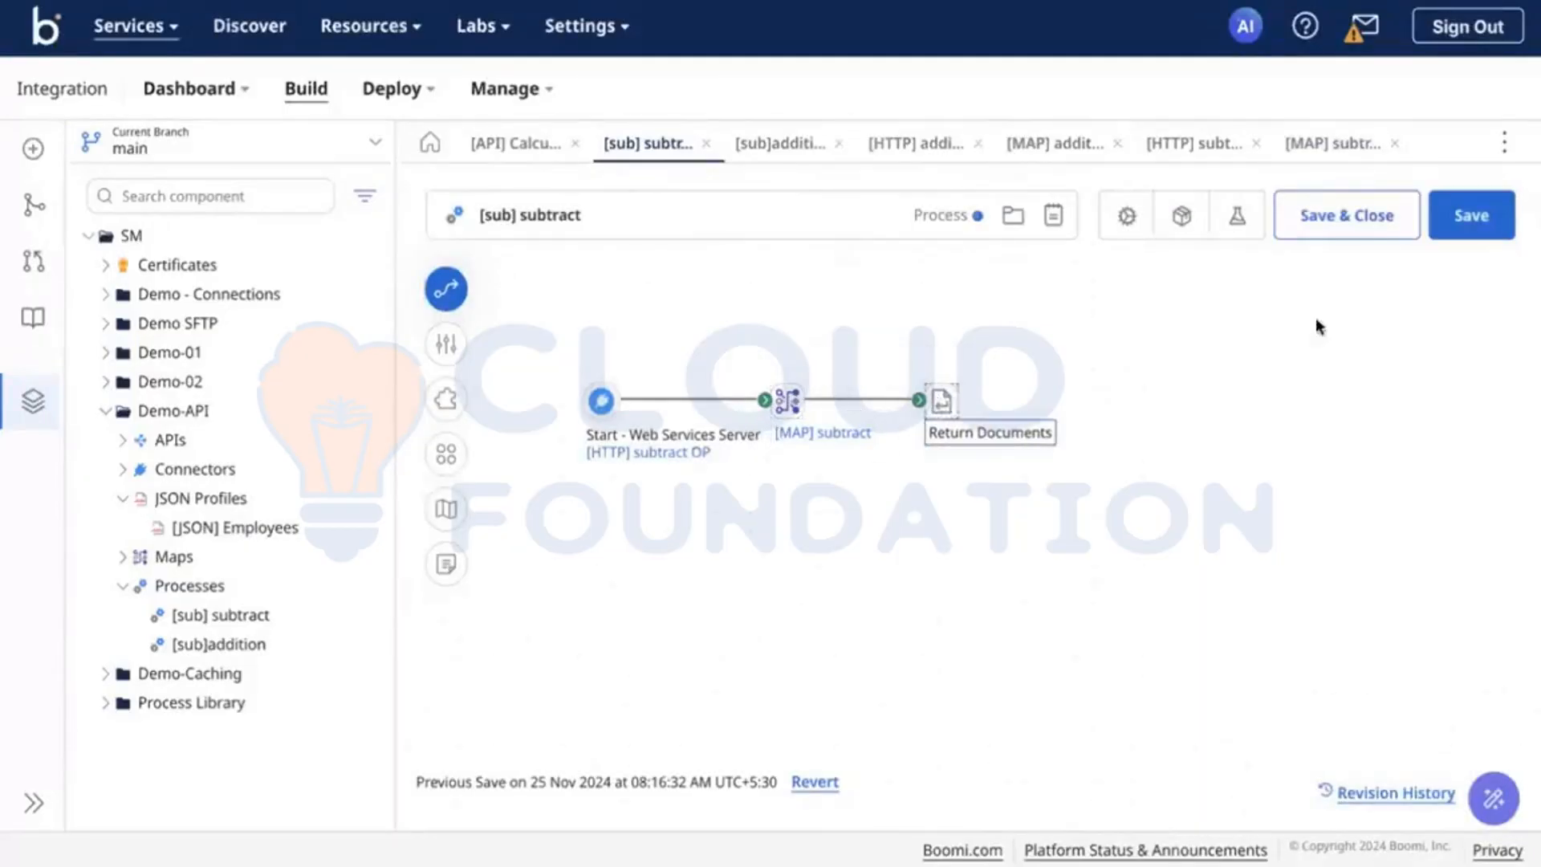
pyautogui.click(1476, 216)
# Step: Save the [sub]addition process, check the general settings of [API] Calculator and save that API Service as well
pyautogui.click(773, 145)
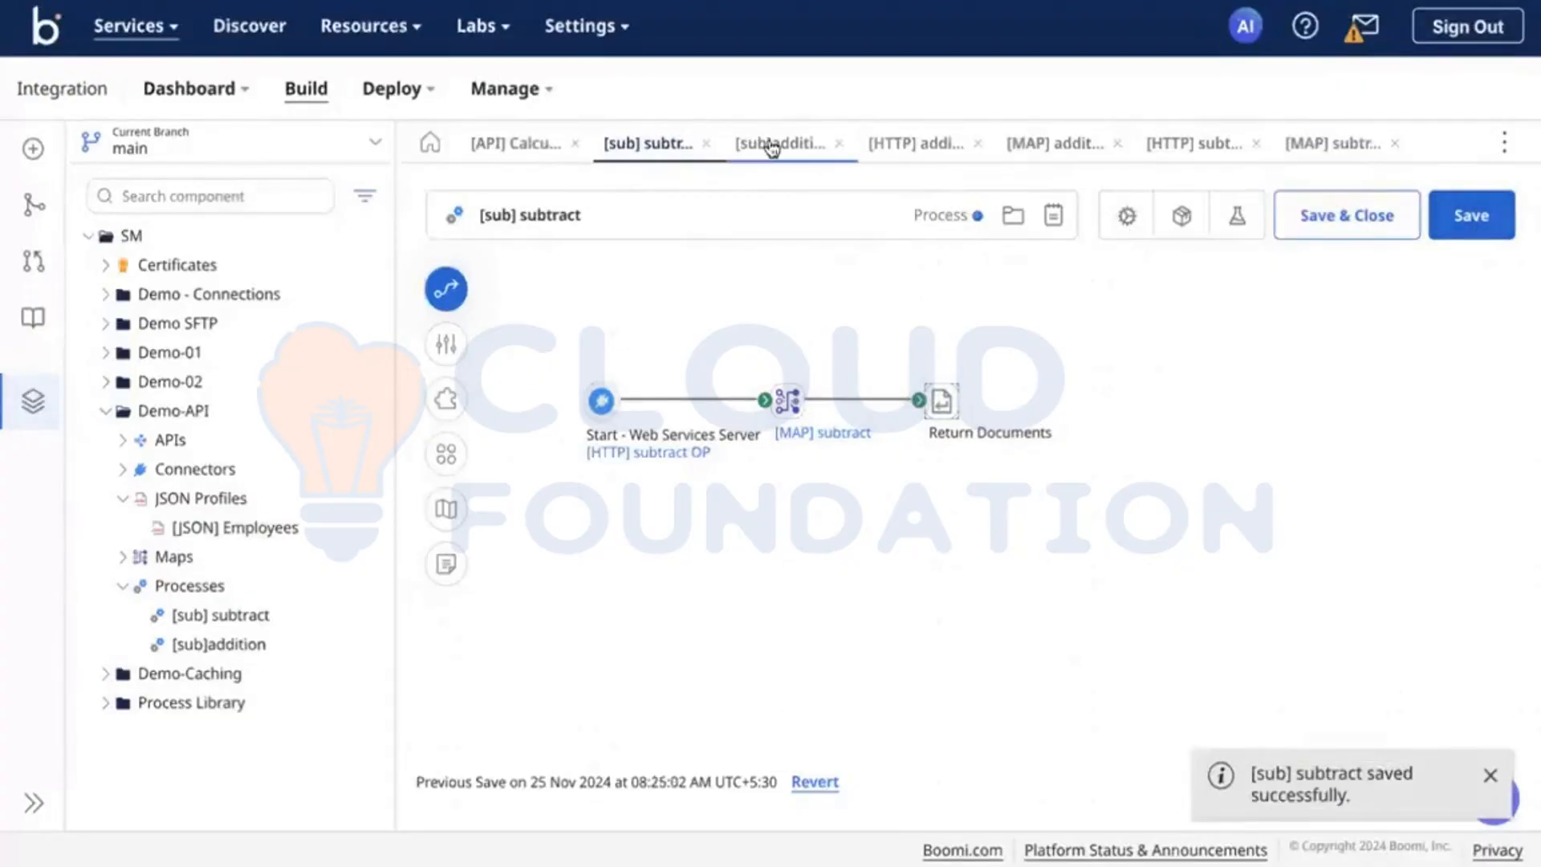
pyautogui.click(1439, 219)
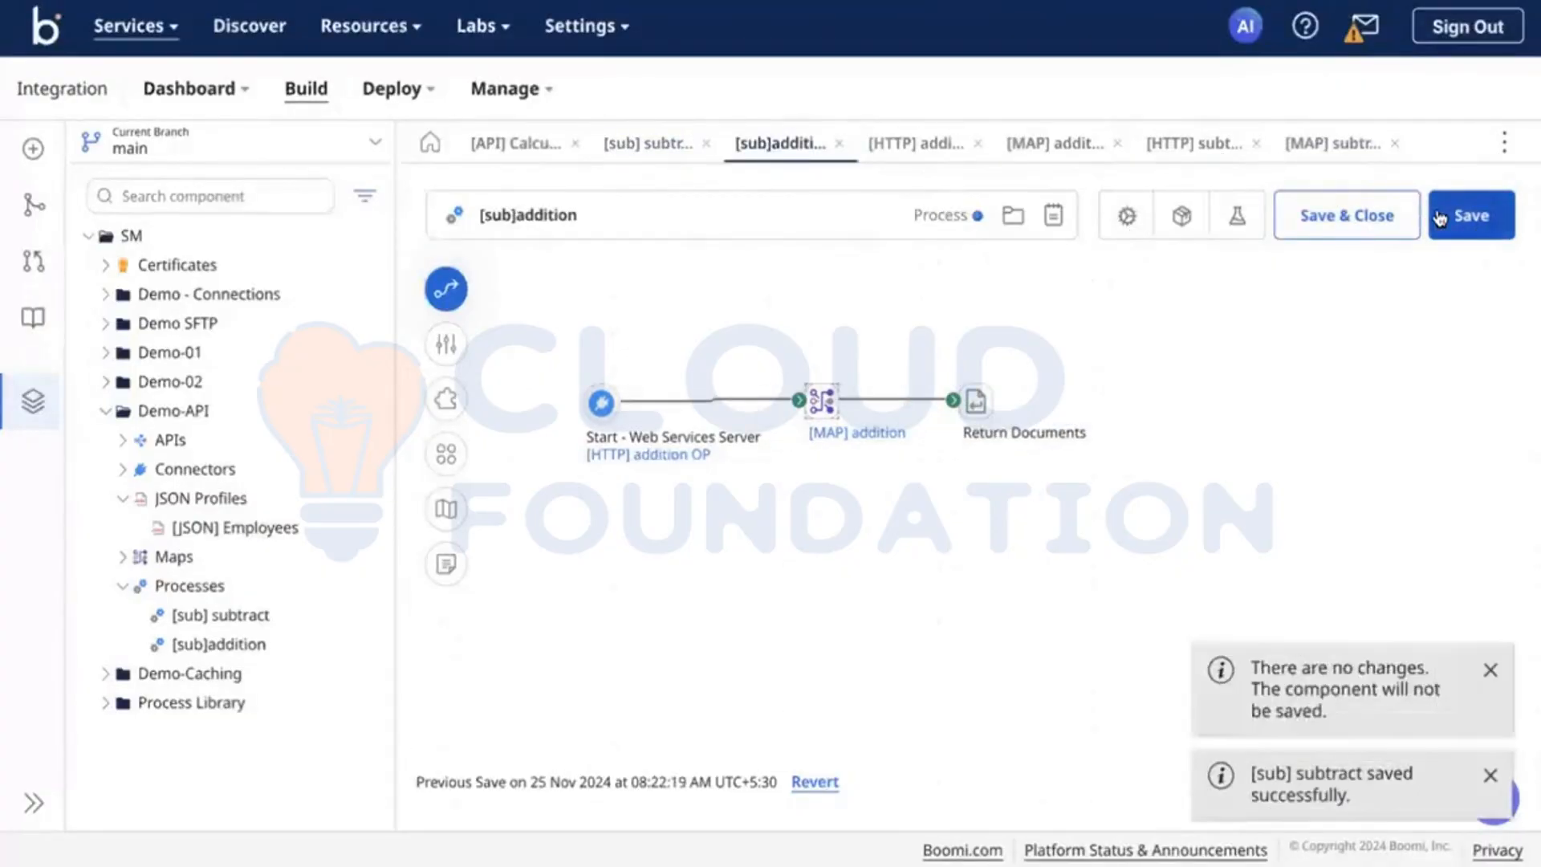
pyautogui.click(516, 147)
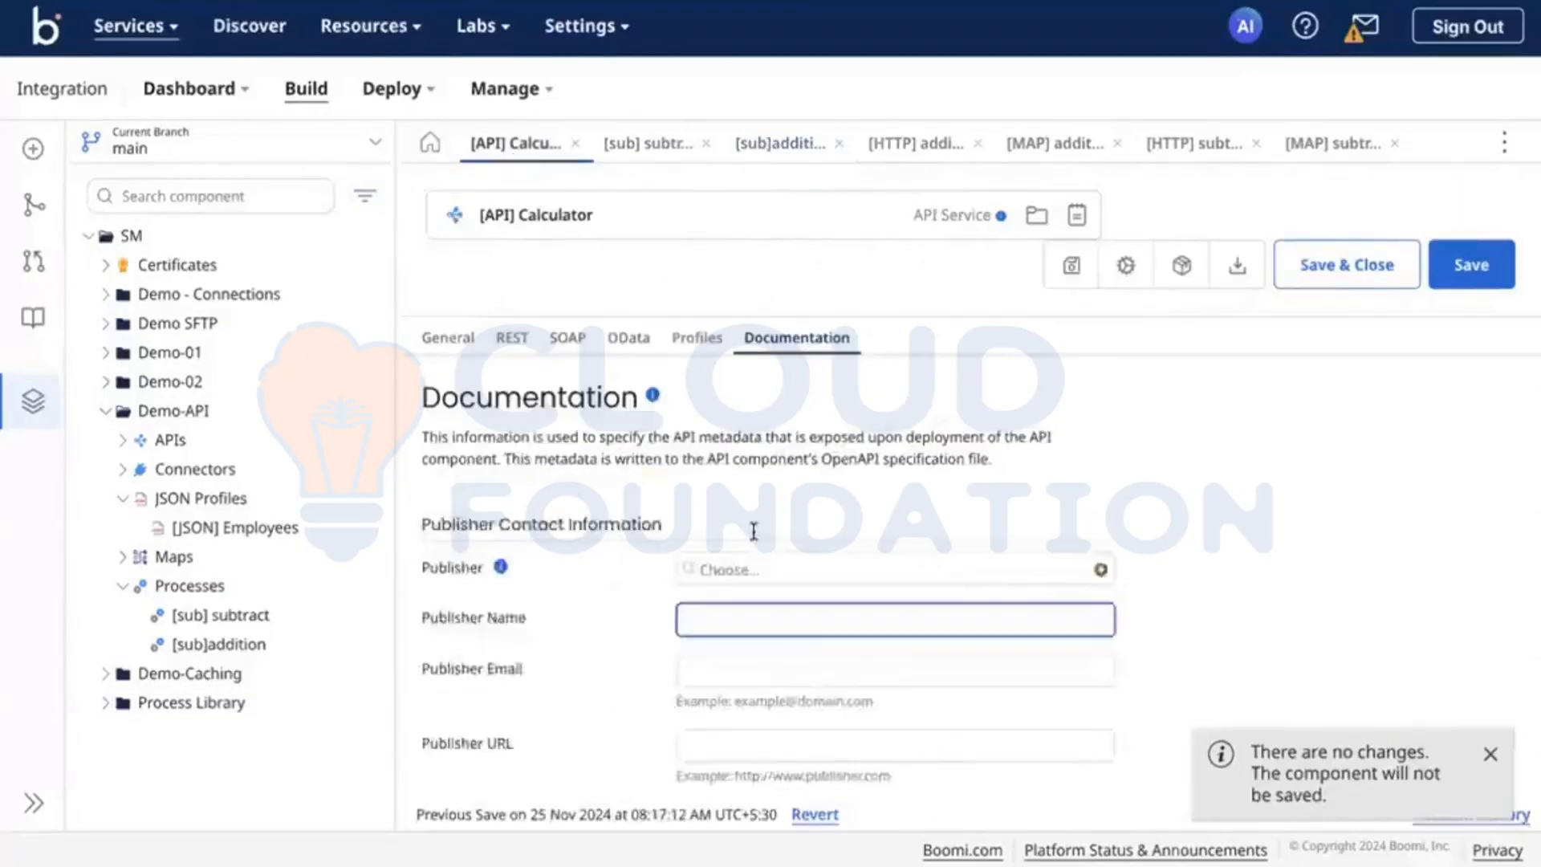
pyautogui.scroll(-4, 746, 530)
pyautogui.click(446, 340)
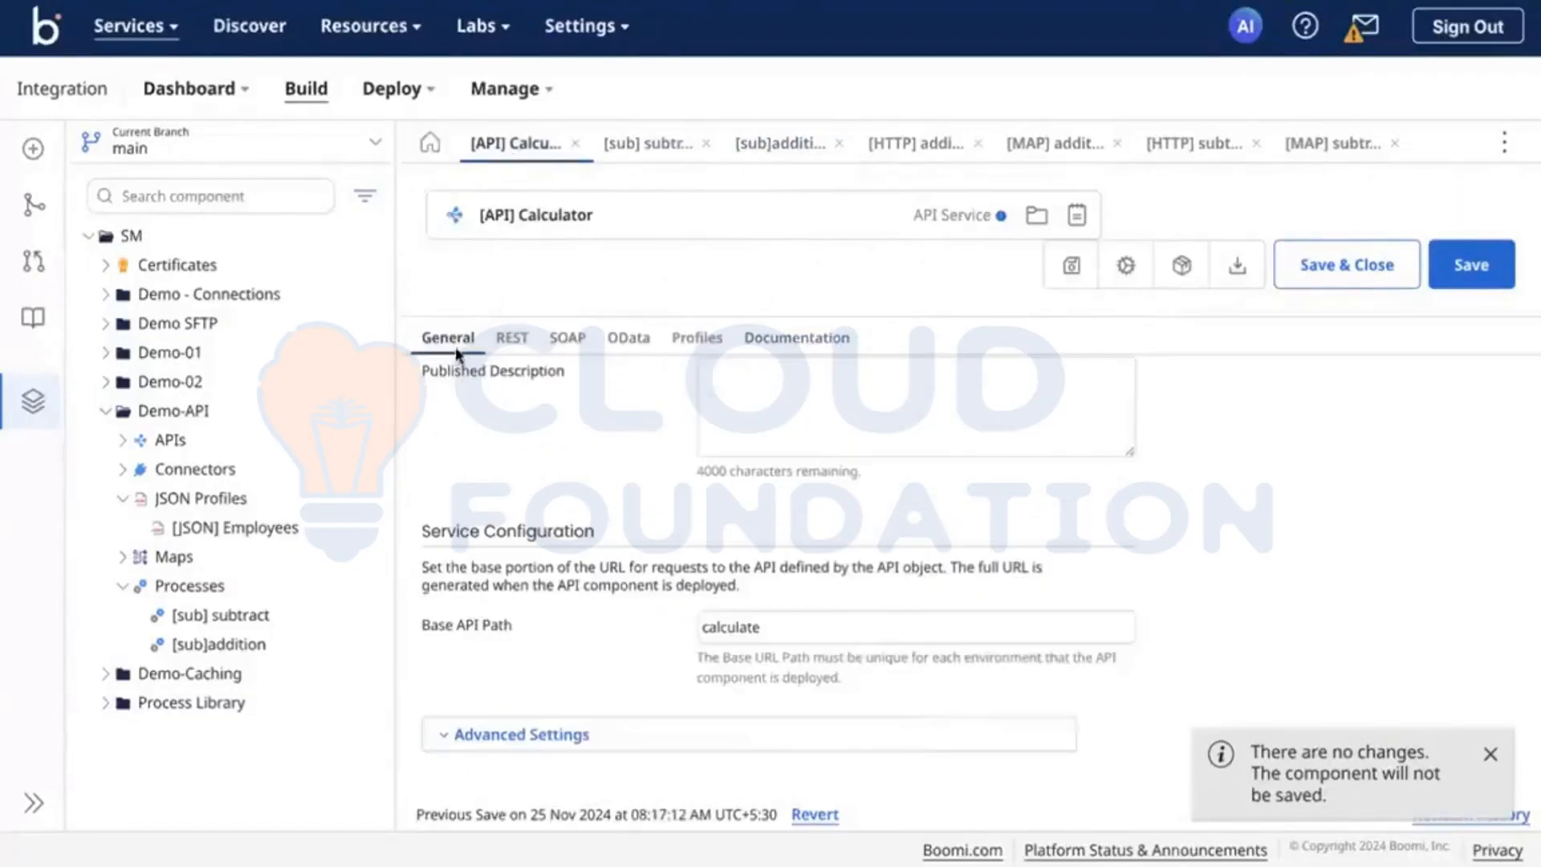
pyautogui.scroll(4, 883, 521)
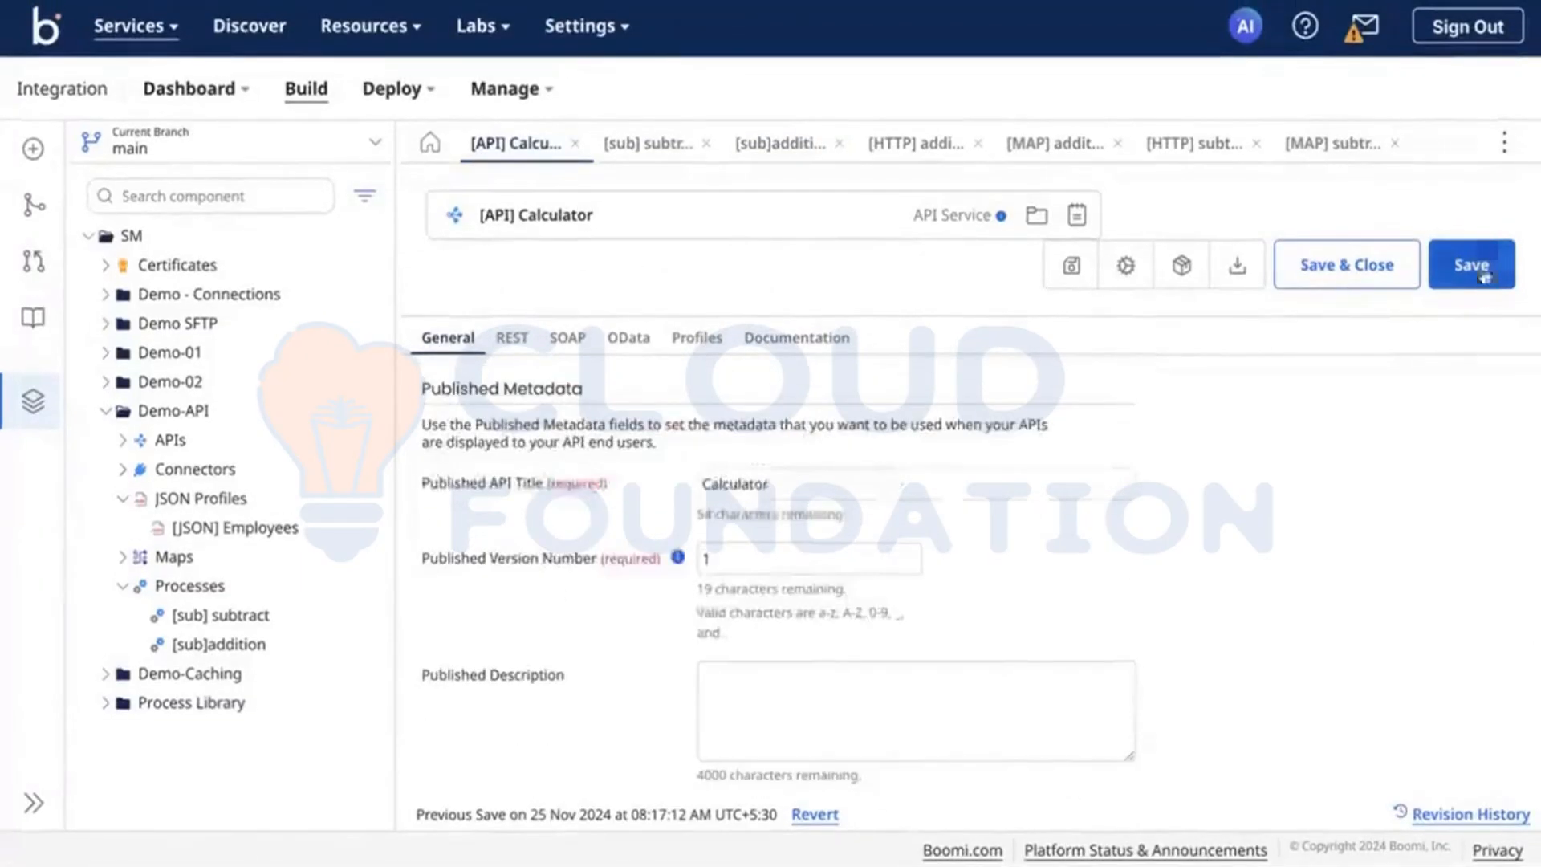
pyautogui.click(1483, 265)
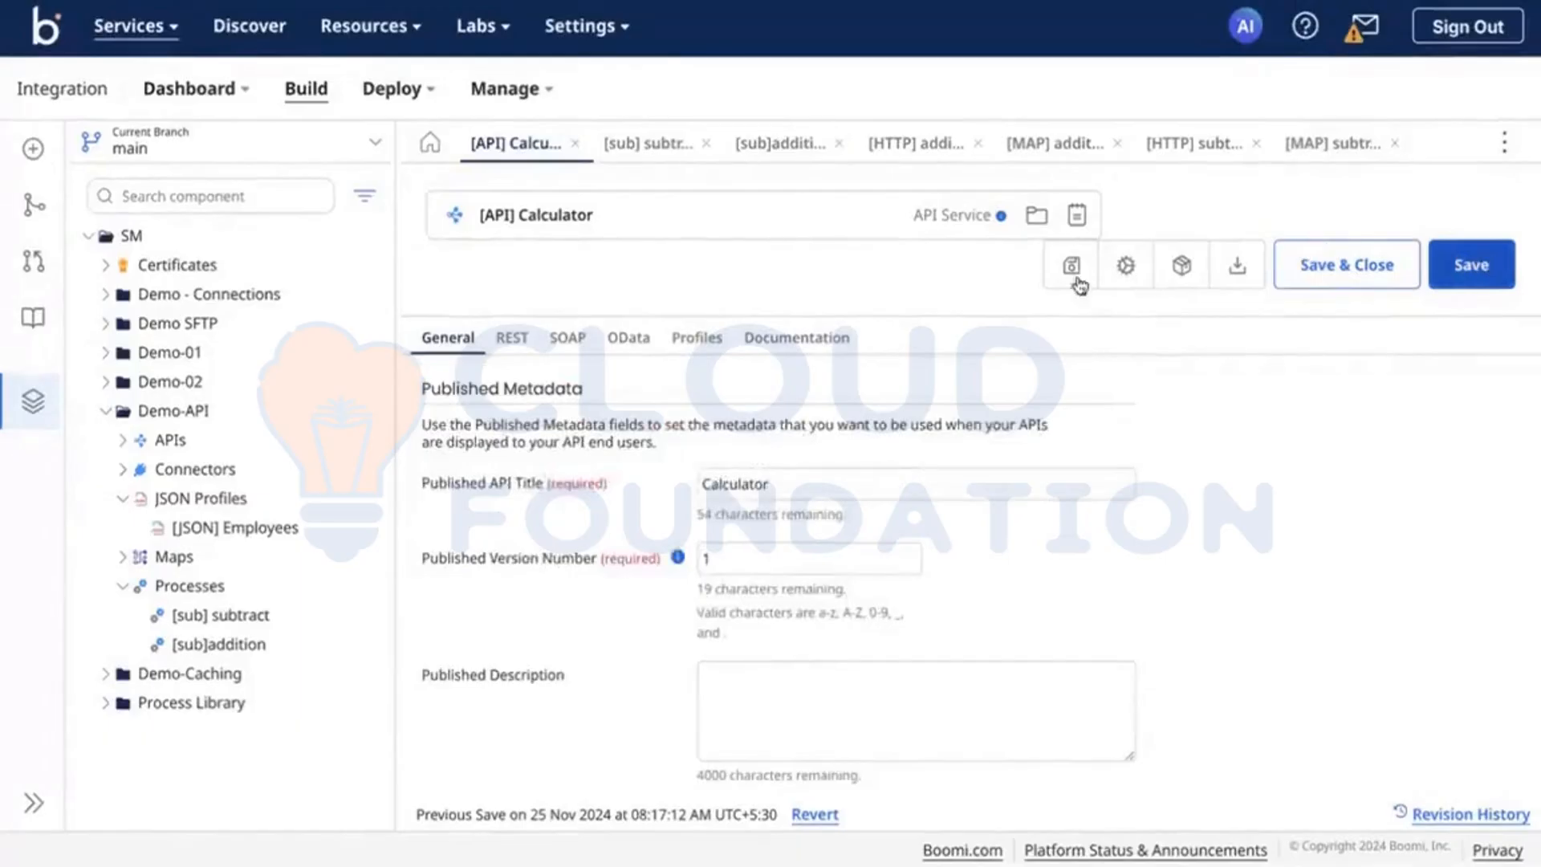
# Step: Create a packaged component of [API] Calculator without a custom version or notes, keeping sharing not allowed
pyautogui.click(1124, 269)
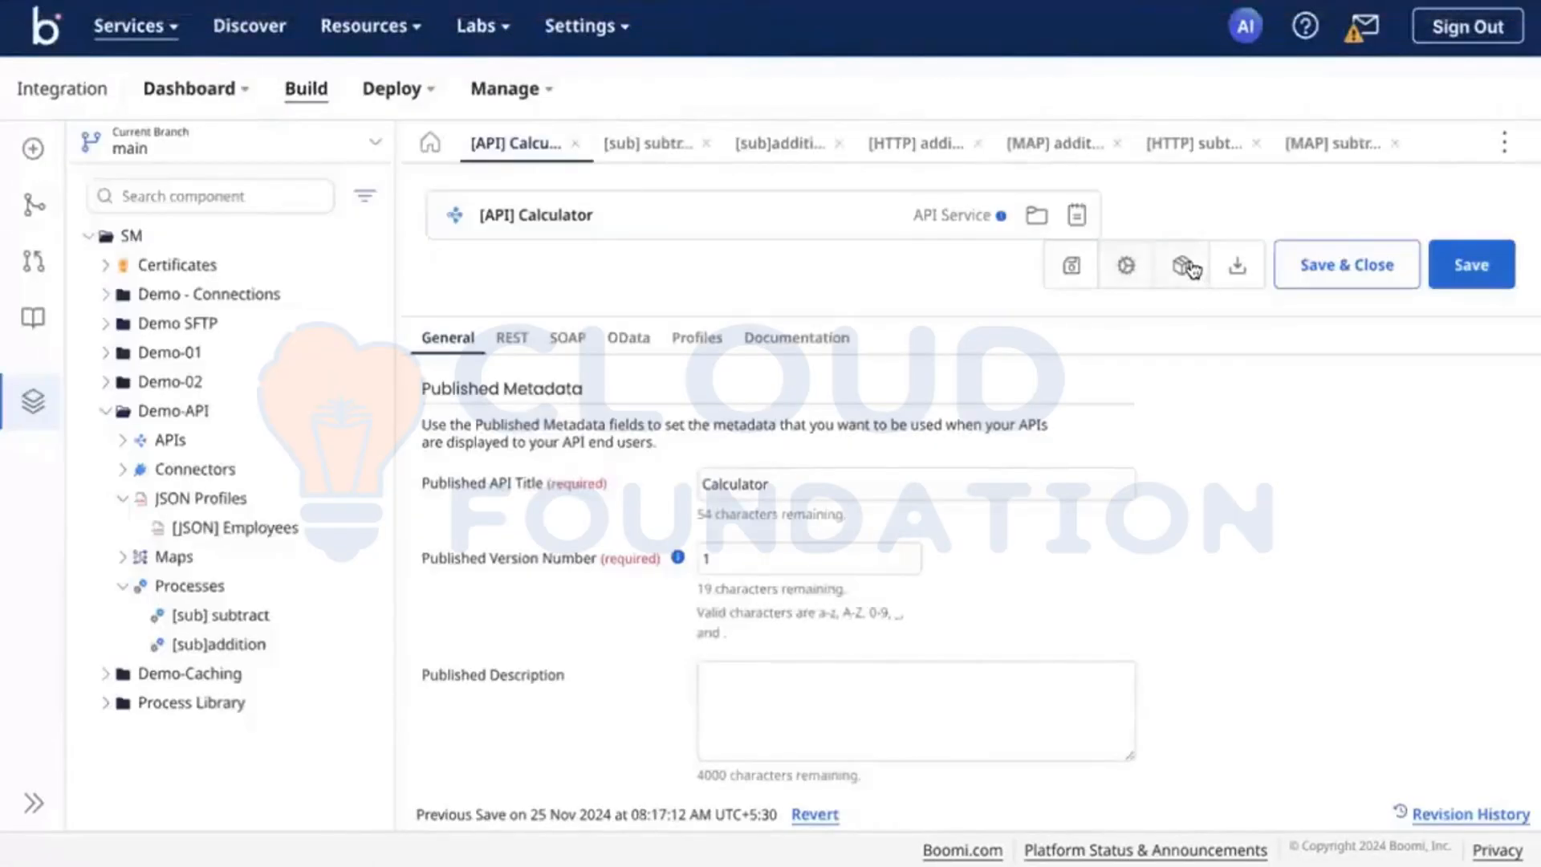
pyautogui.click(1187, 266)
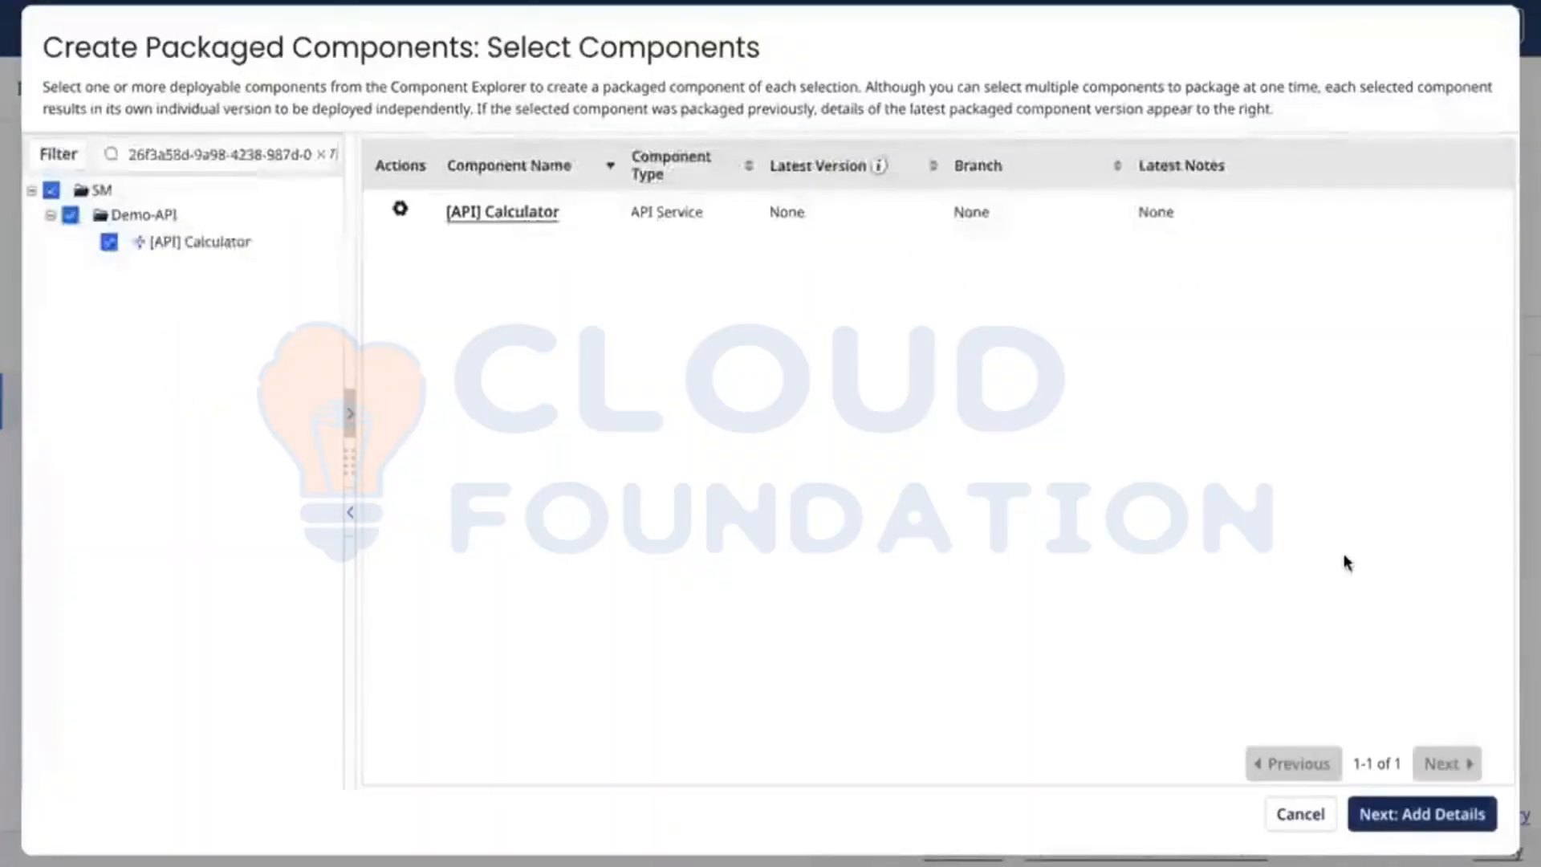
pyautogui.click(1403, 811)
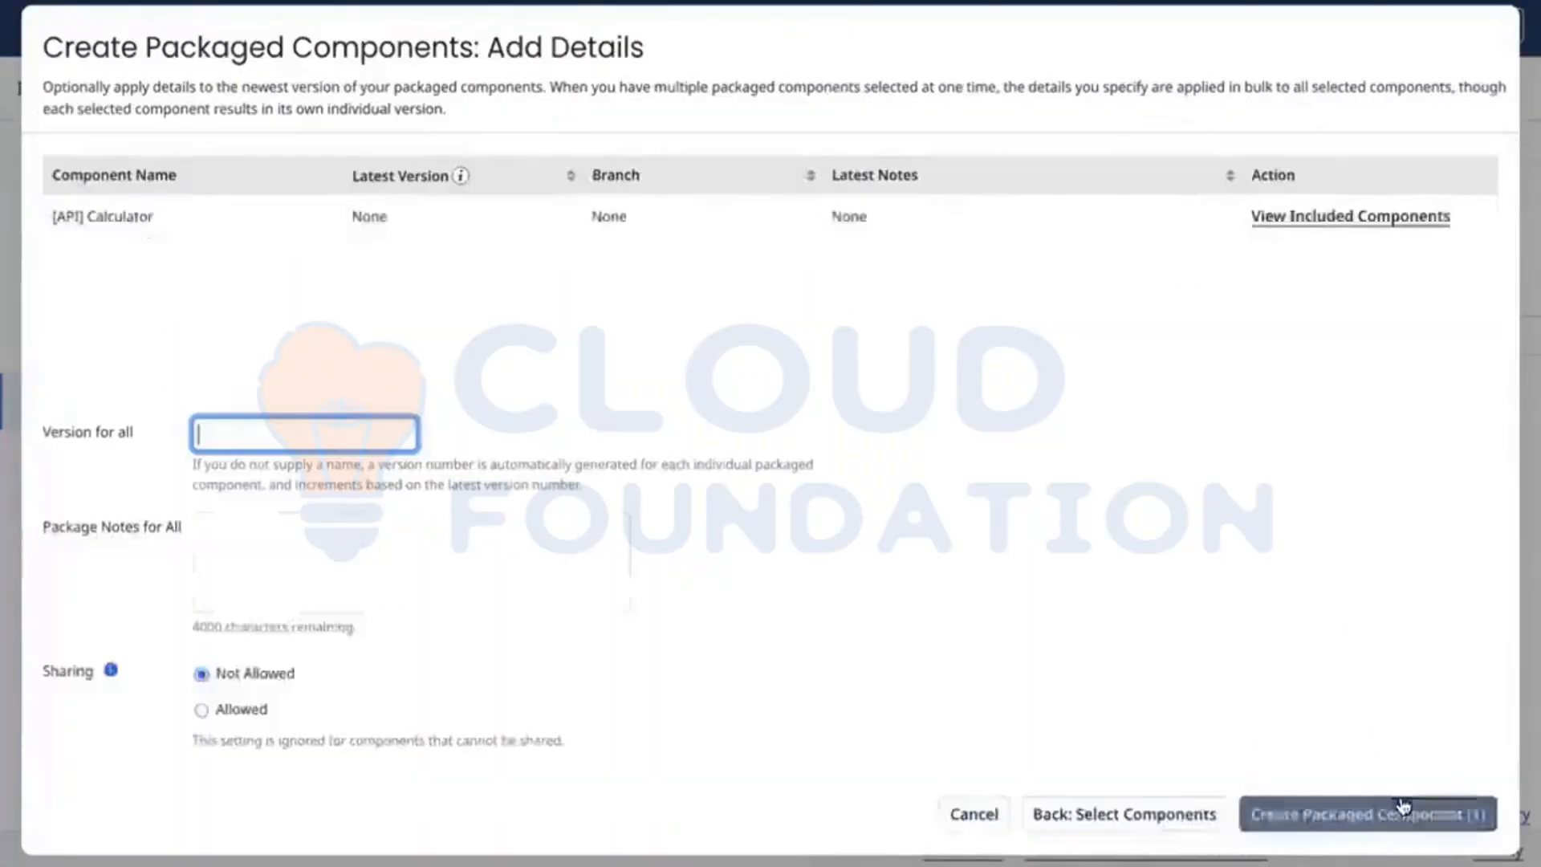
pyautogui.click(1355, 816)
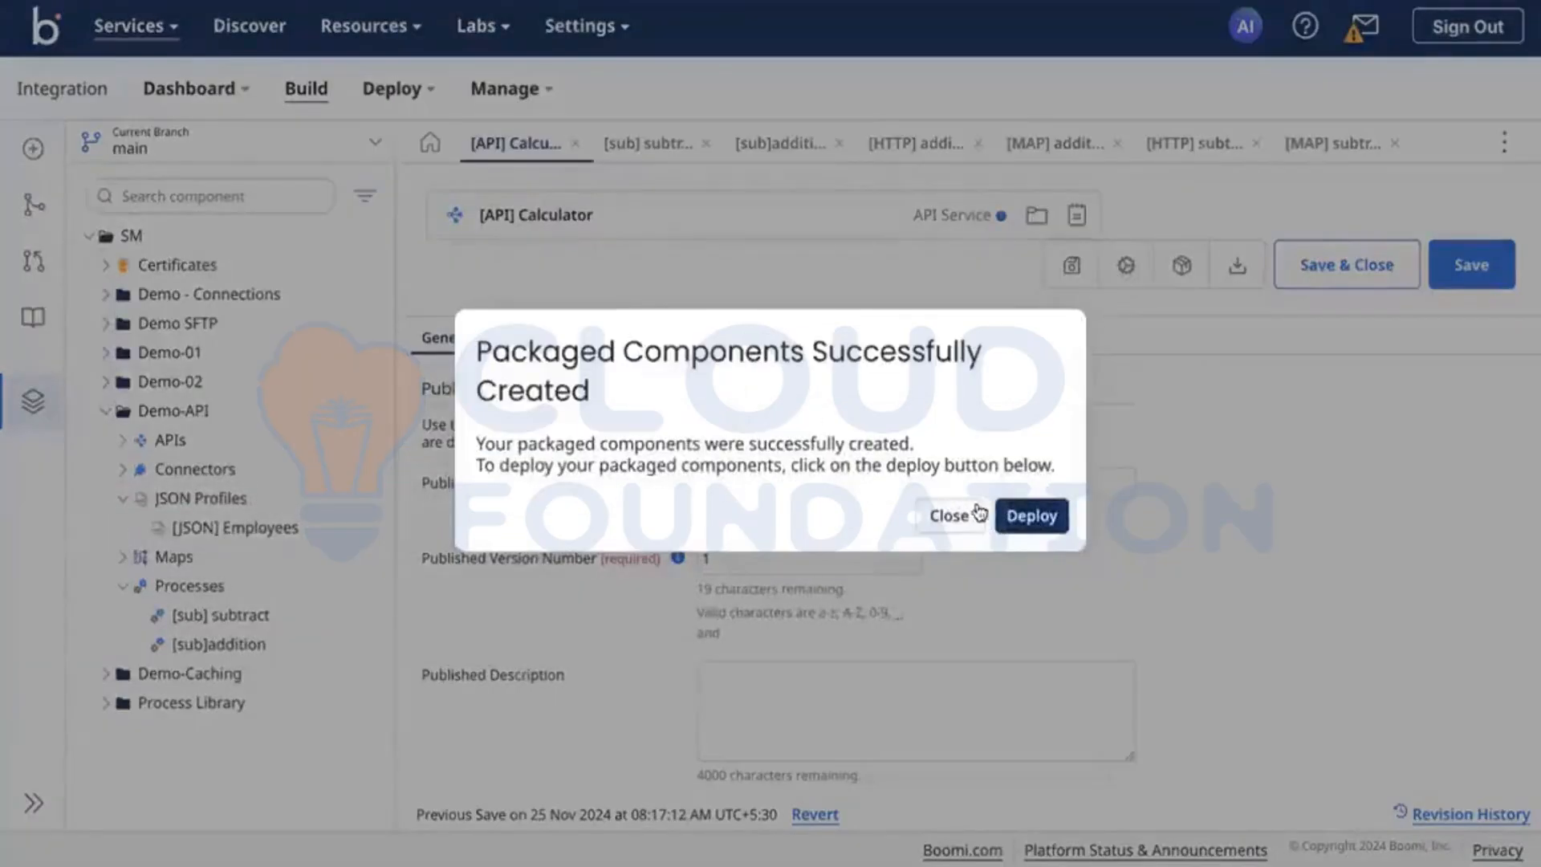
# Step: Deploy version 1.0 of the packaged [API] Calculator to the DV environment and dismiss the deployment confirmation
pyautogui.click(1026, 517)
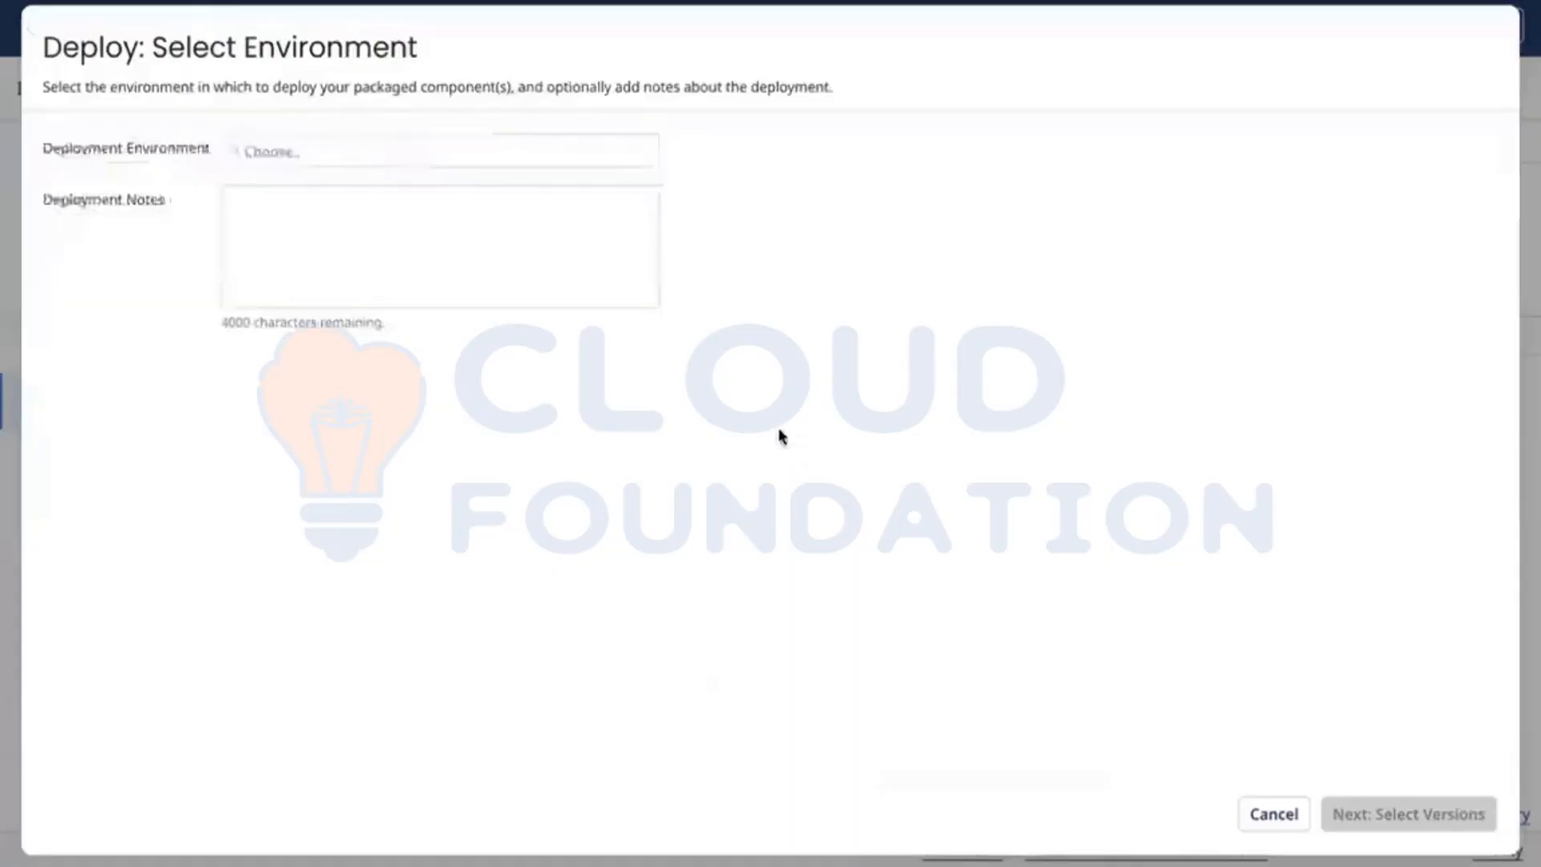
pyautogui.click(505, 146)
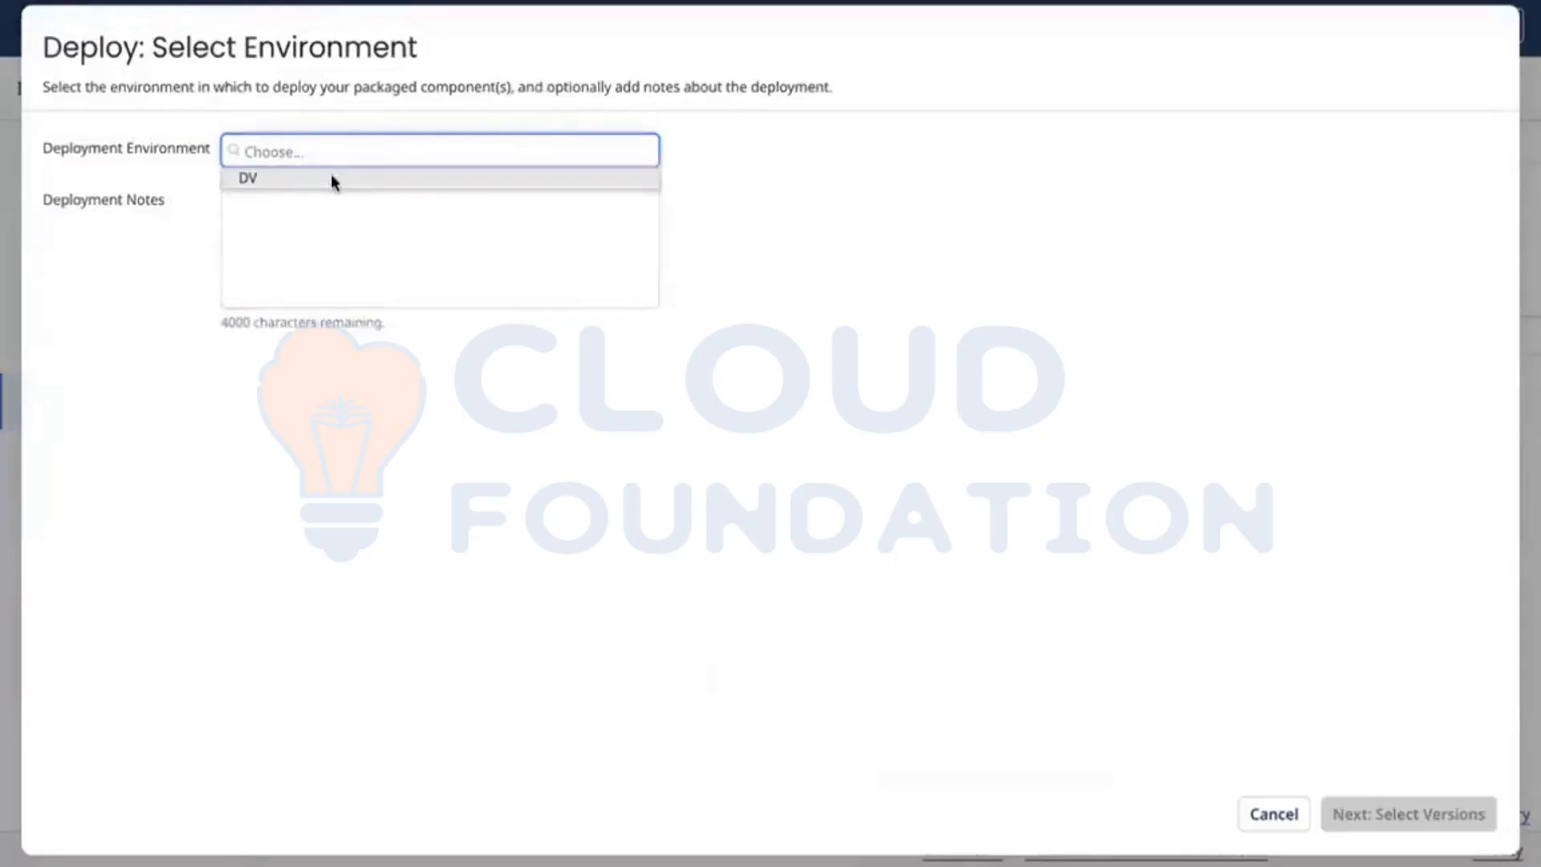
pyautogui.click(334, 179)
pyautogui.click(1441, 815)
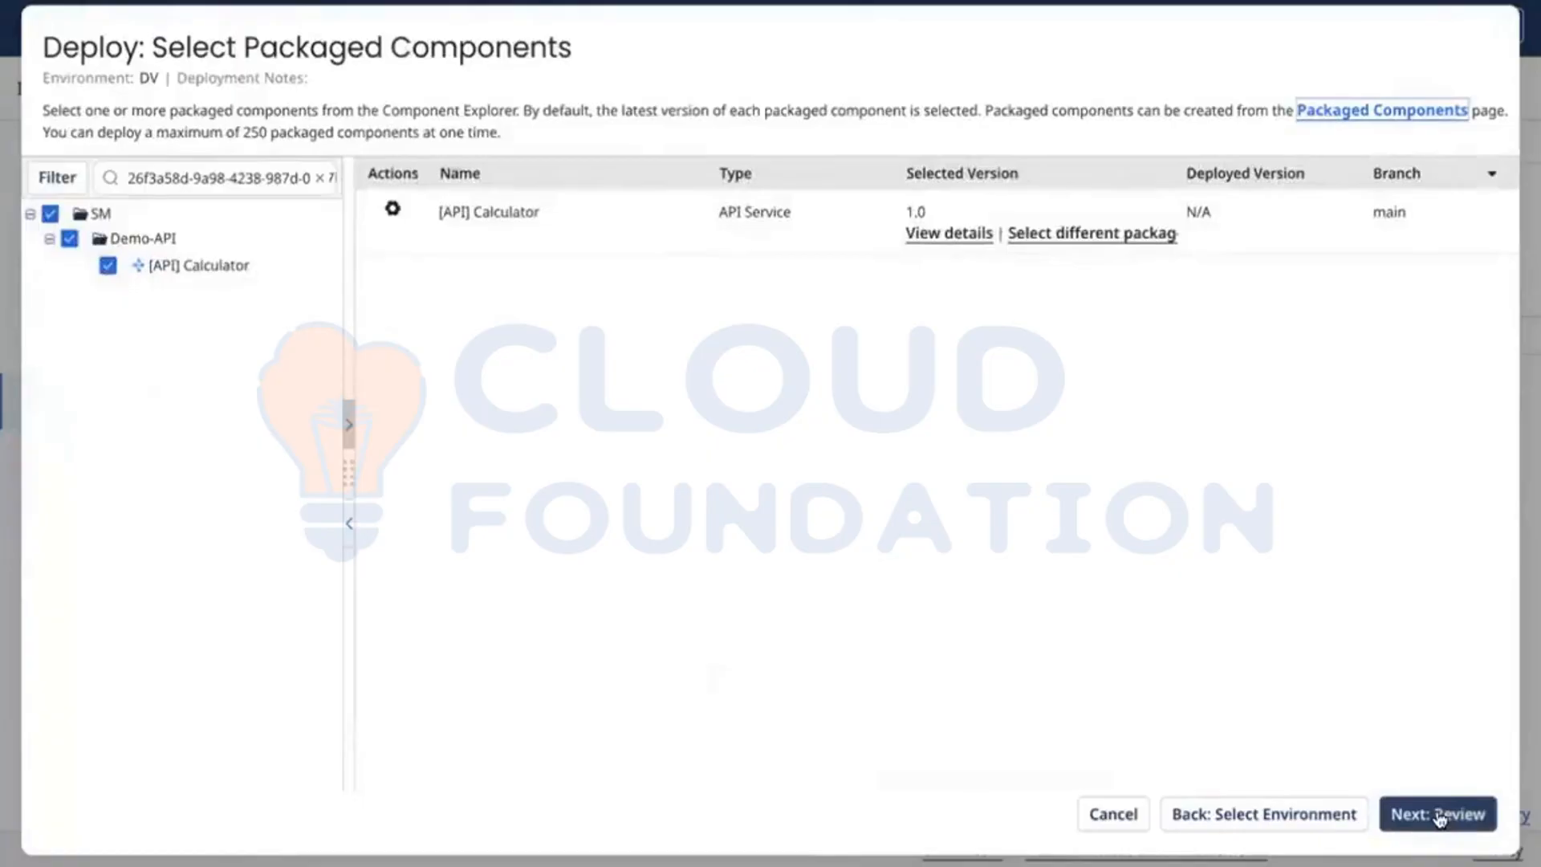
pyautogui.click(1440, 817)
pyautogui.click(1459, 818)
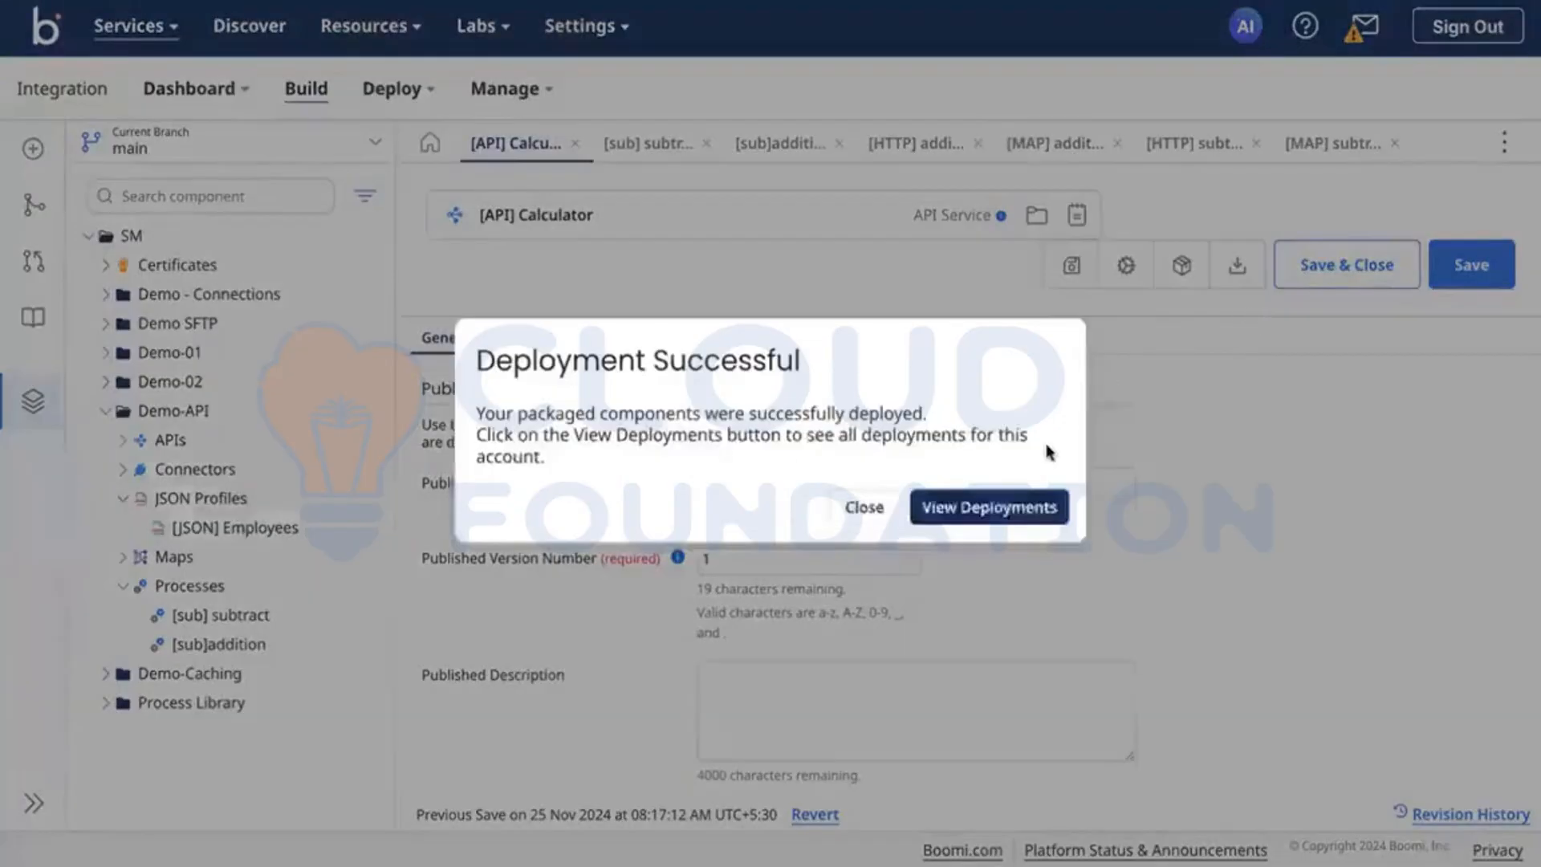
pyautogui.click(863, 507)
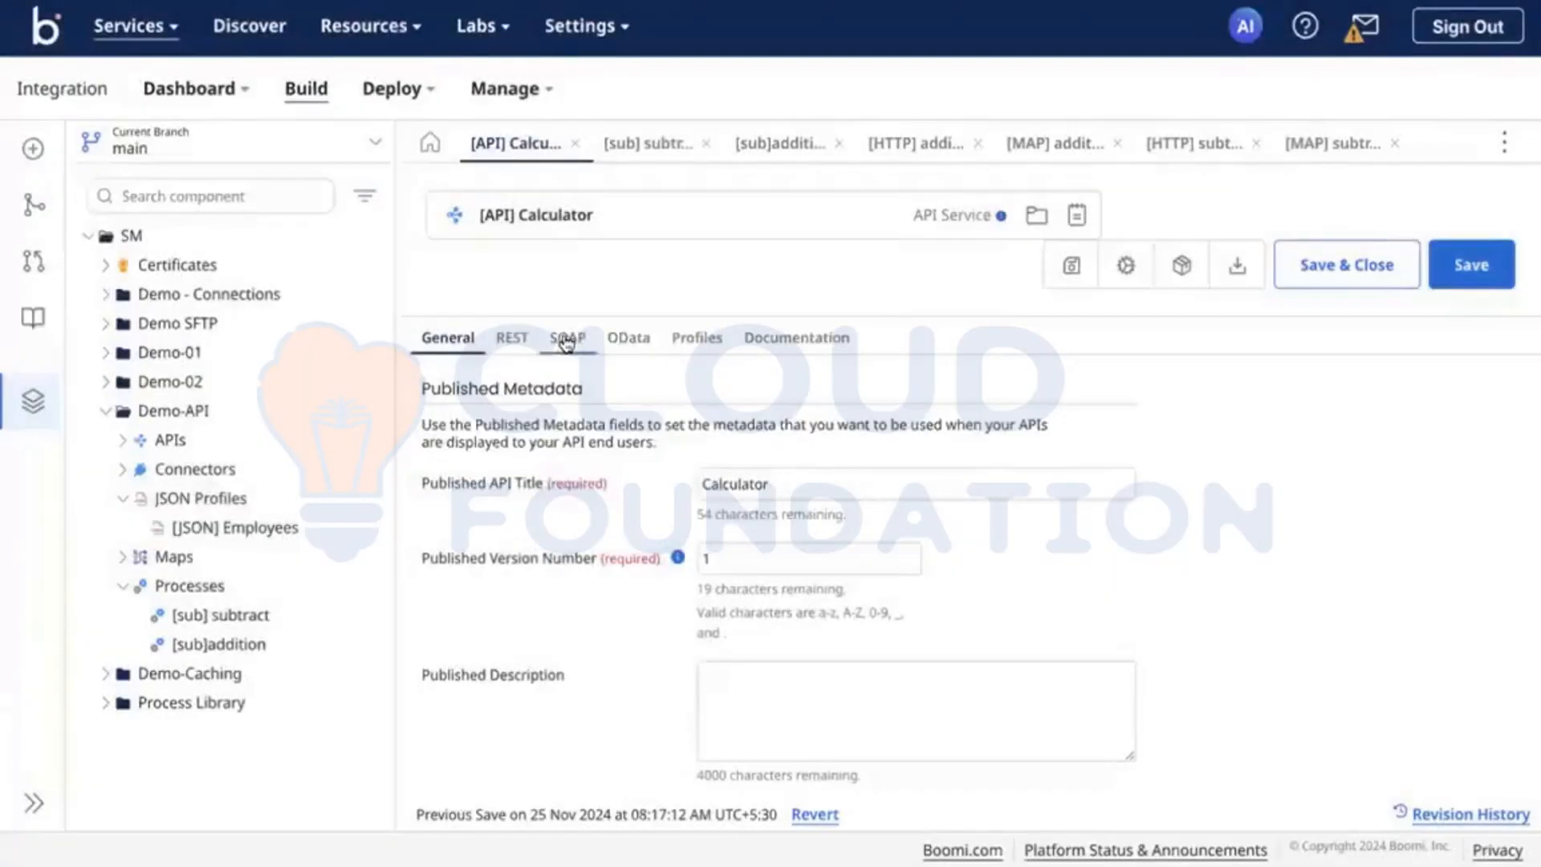
# Step: Review the REST path and the subtract and addition endpoints of [API] Calculator, and open the addition endpoint for editing
pyautogui.click(511, 338)
pyautogui.scroll(-1, 626, 681)
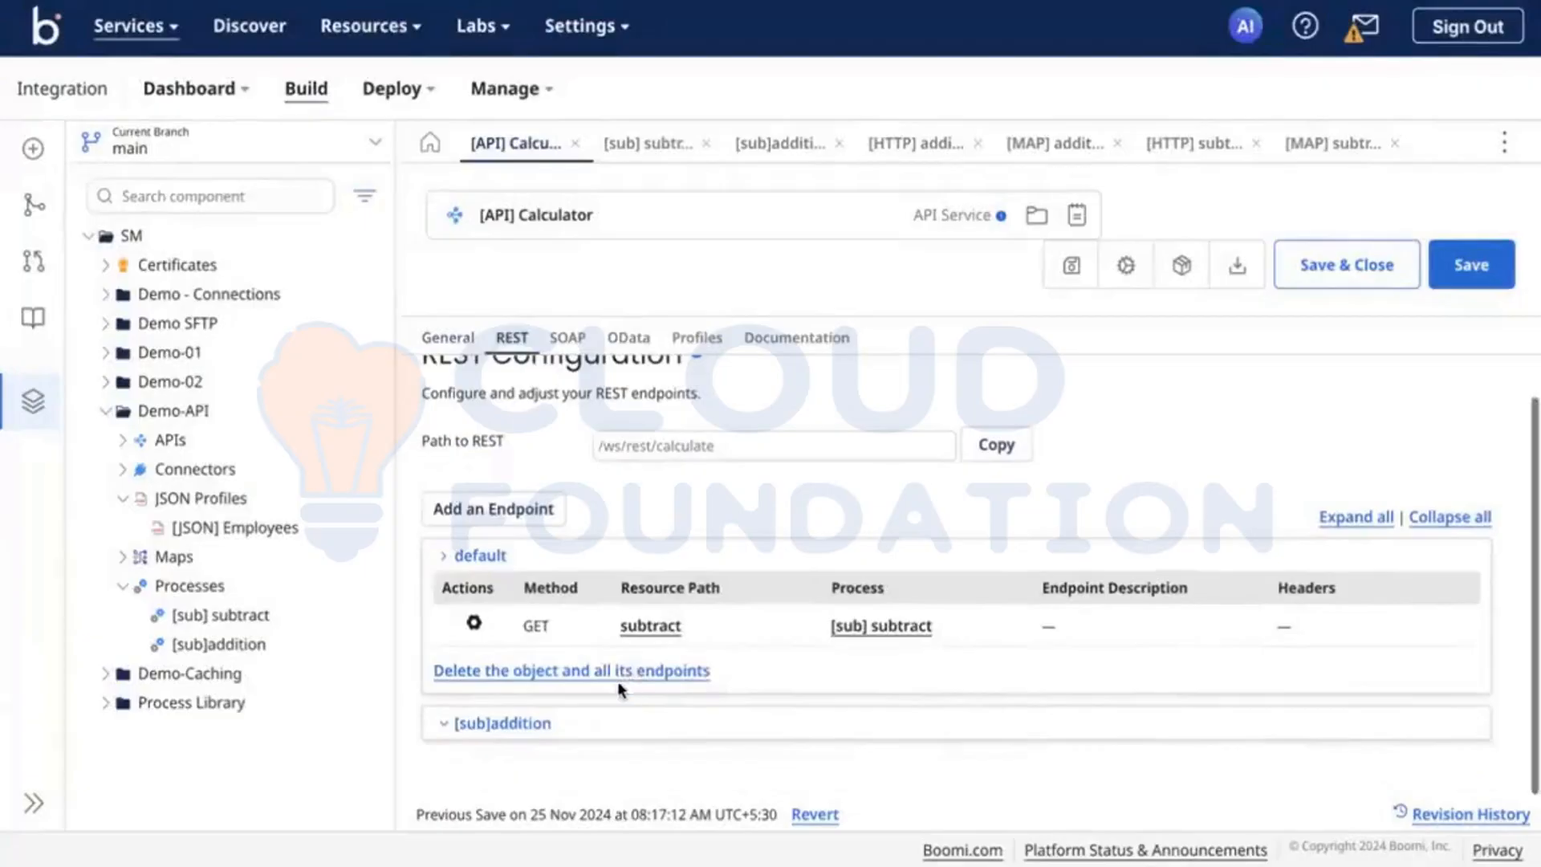
pyautogui.scroll(-2, 444, 729)
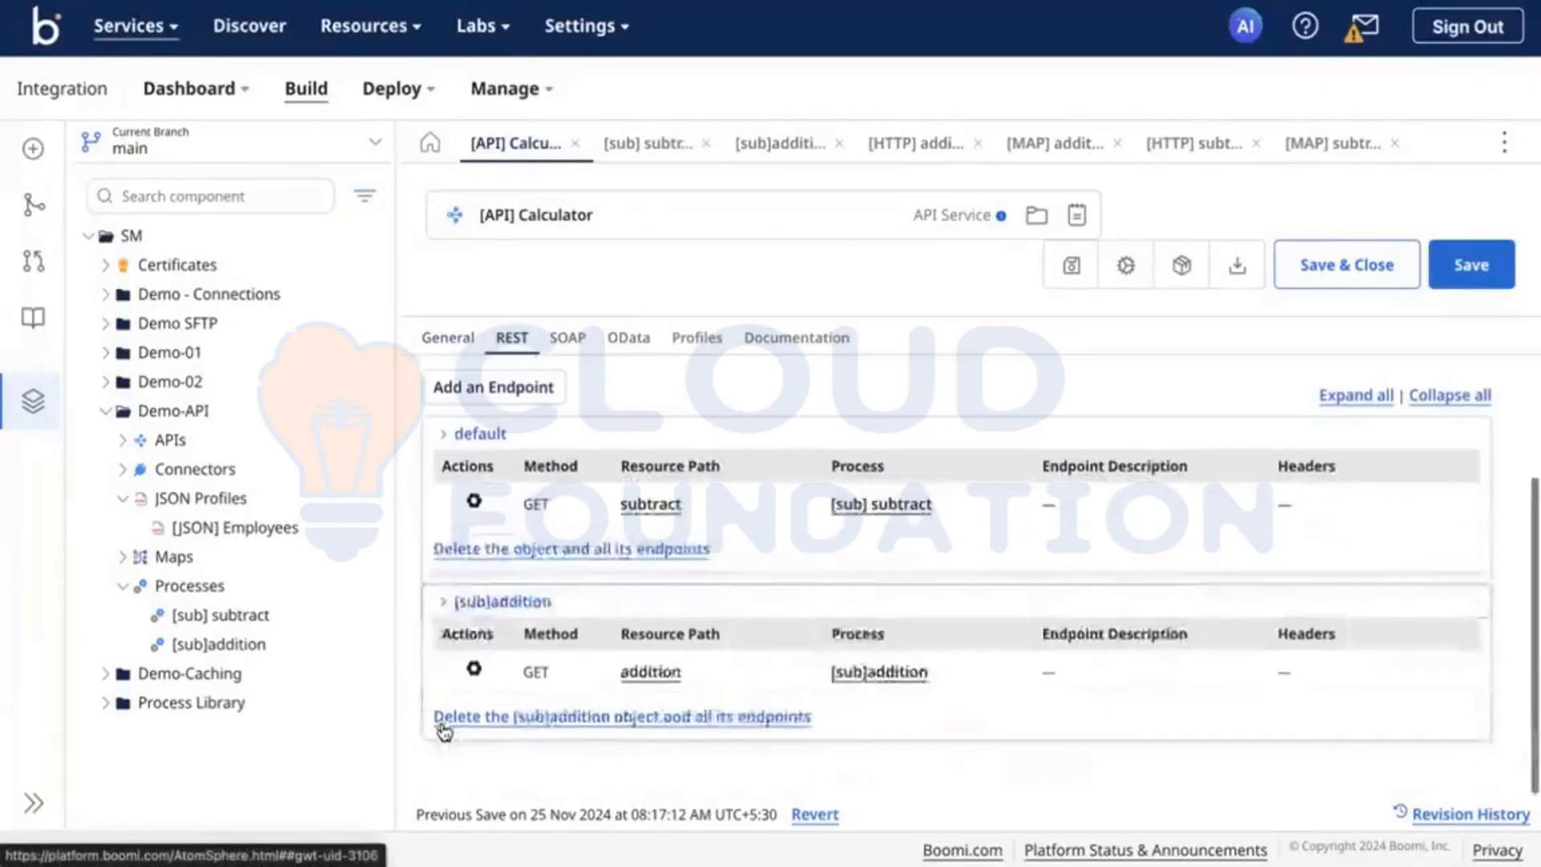
pyautogui.scroll(1, 672, 667)
pyautogui.scroll(1, 673, 673)
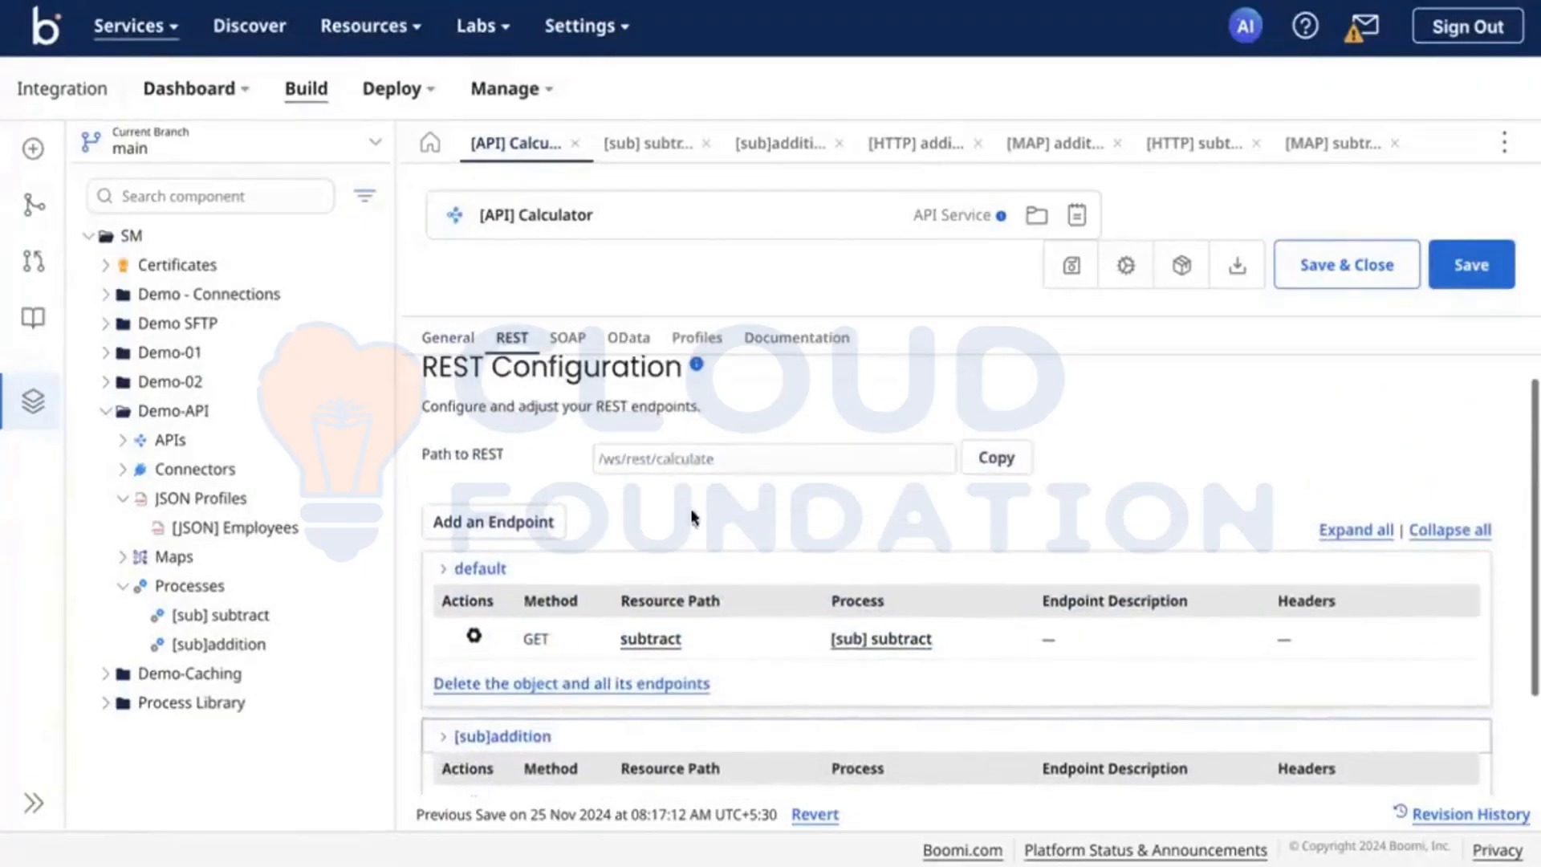
pyautogui.scroll(-2, 591, 603)
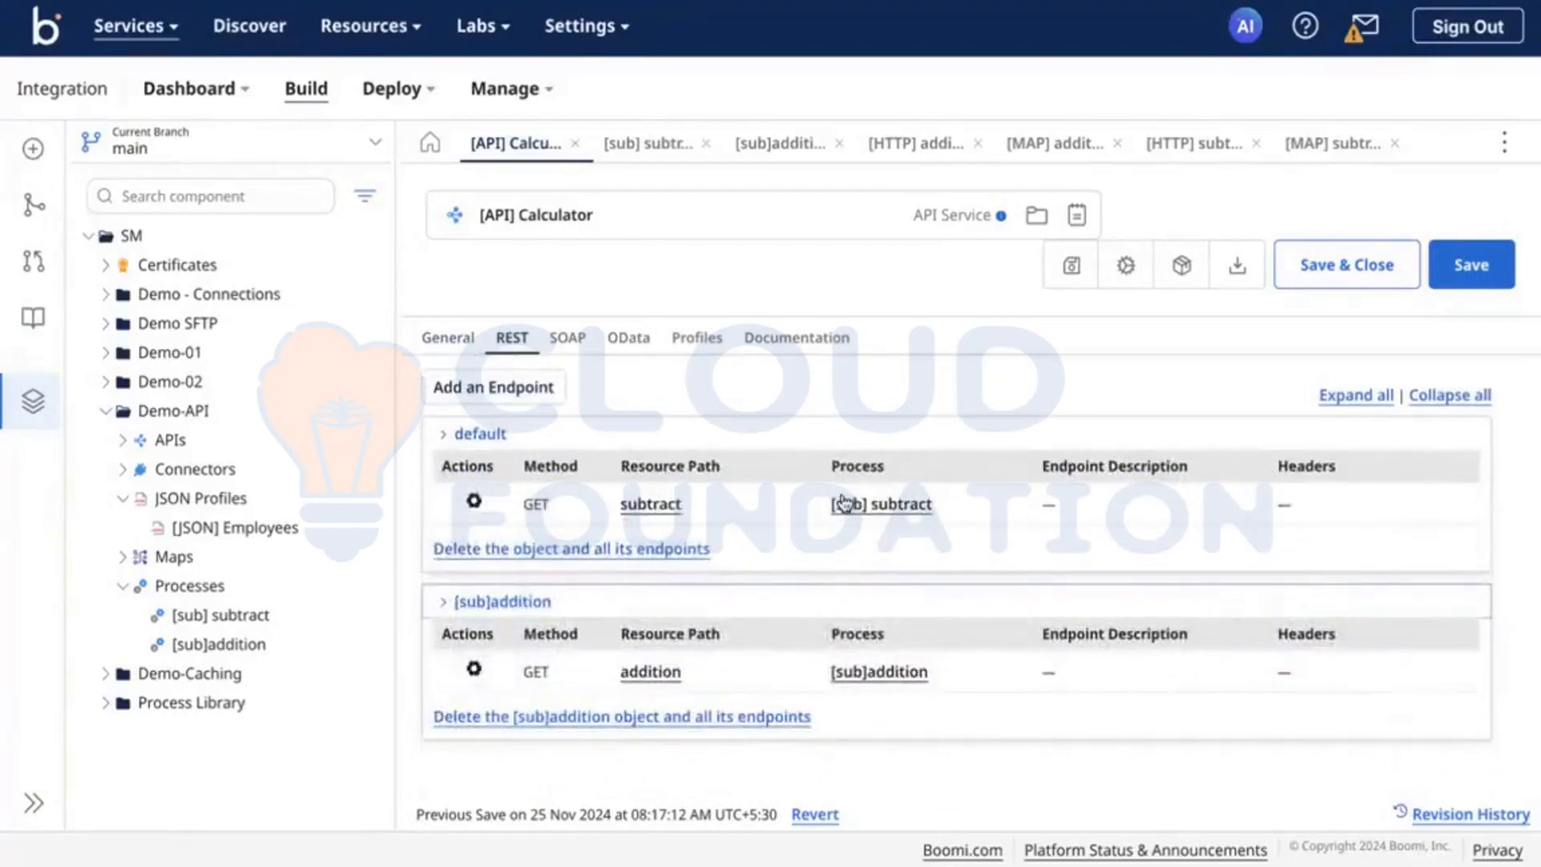
pyautogui.click(477, 672)
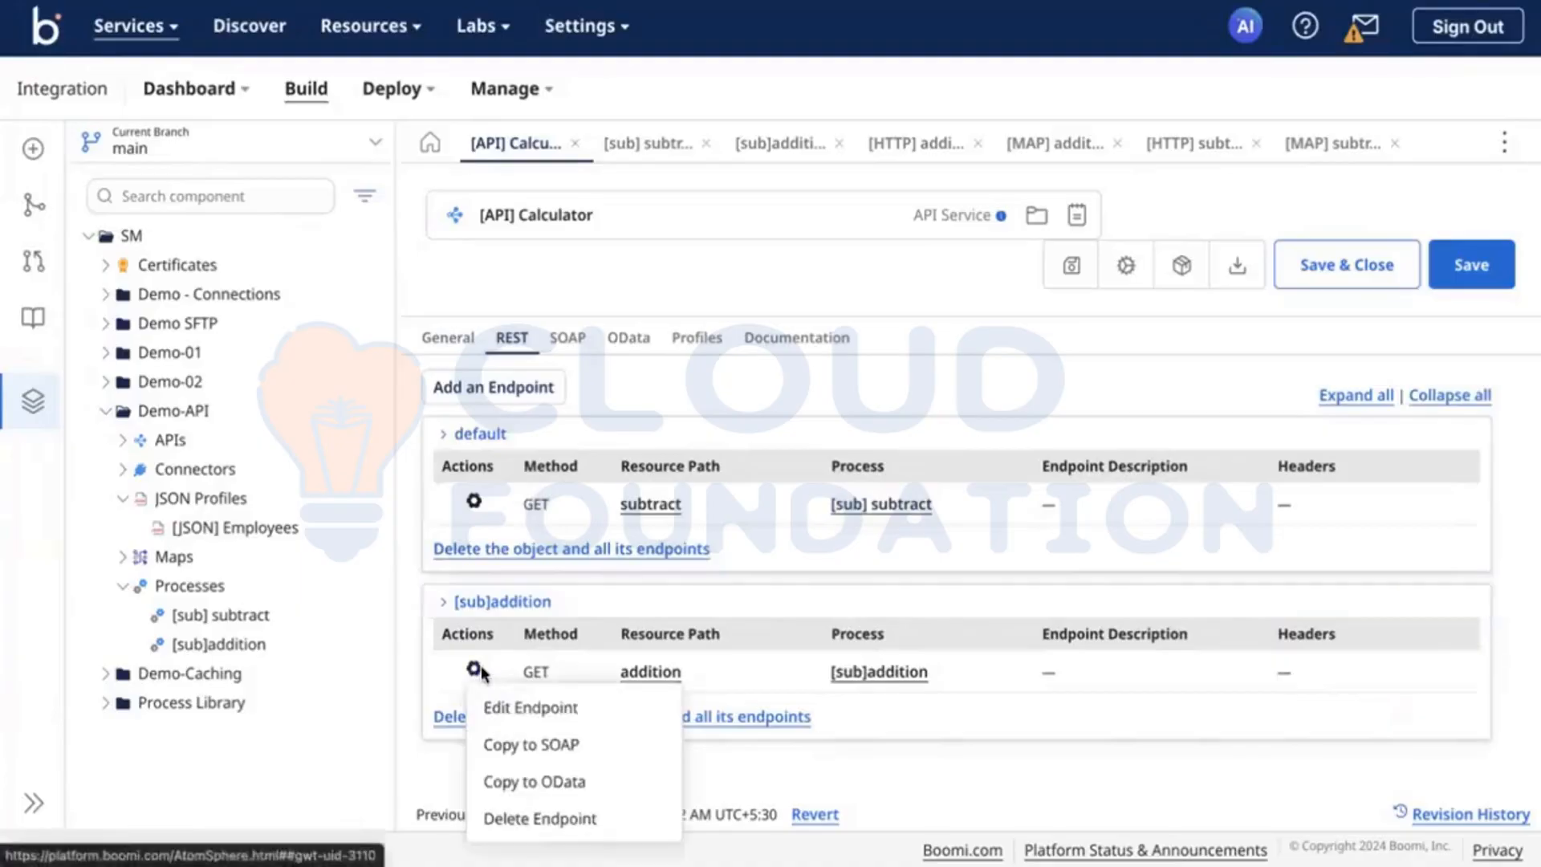
pyautogui.click(585, 706)
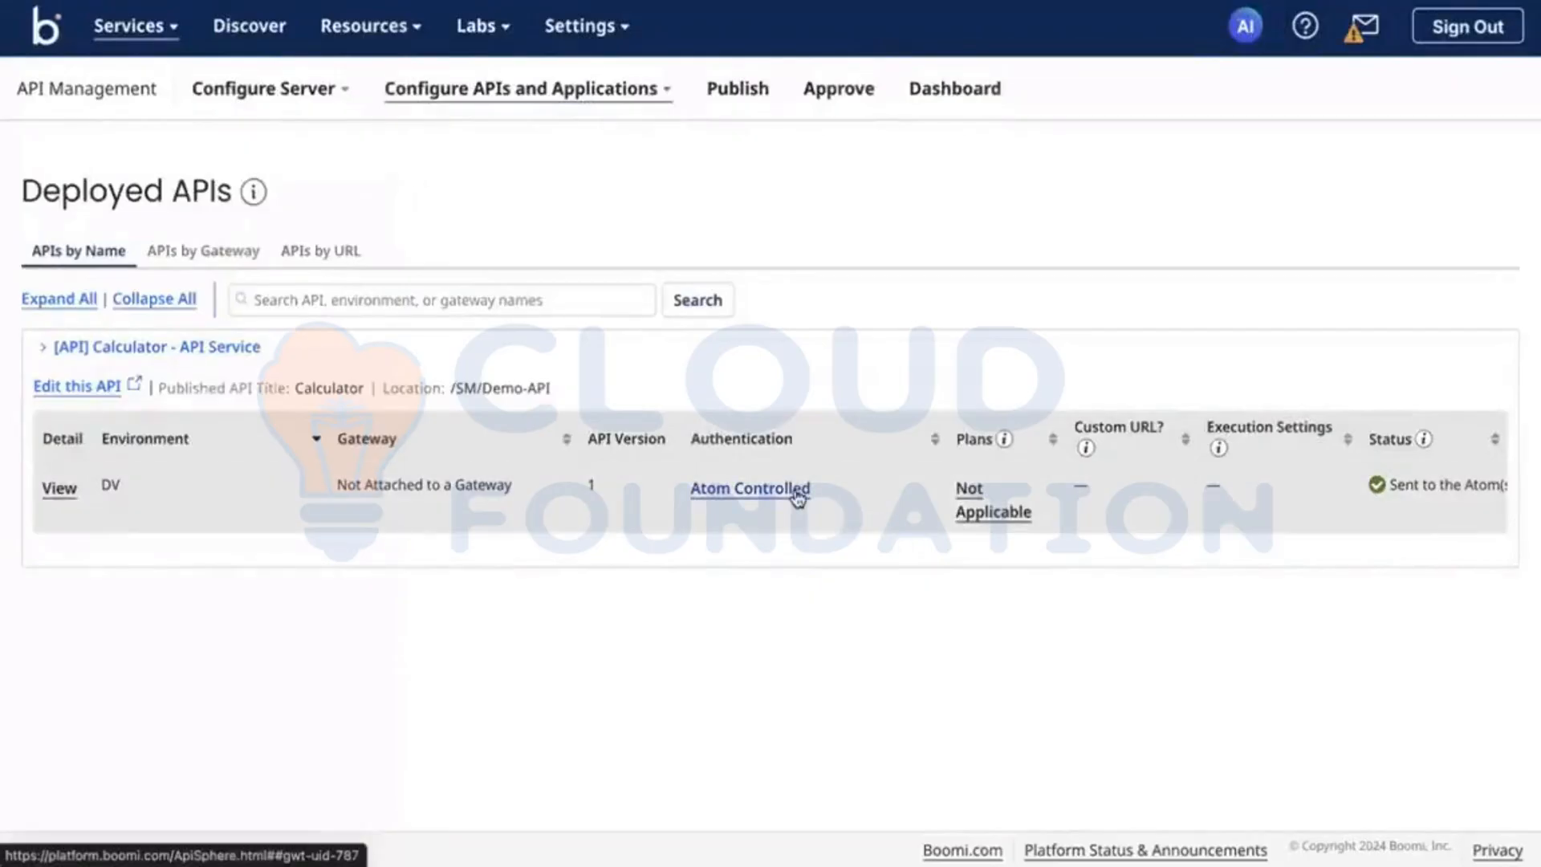
# Step: View the REST details of the [API] Calculator deployment on DV, select its base URL path and close the details
pyautogui.click(58, 486)
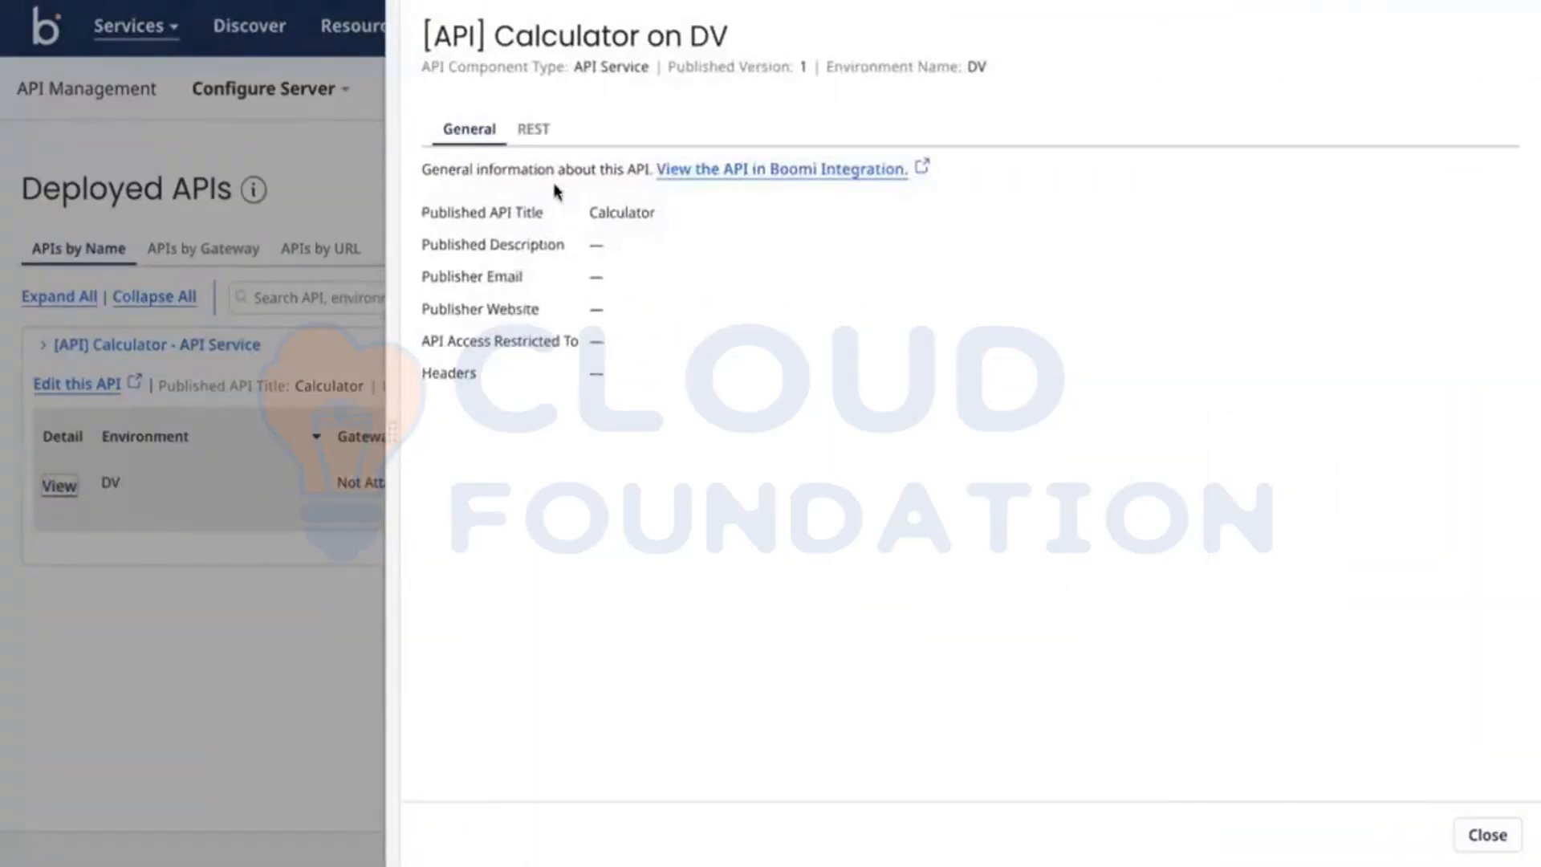
pyautogui.click(534, 131)
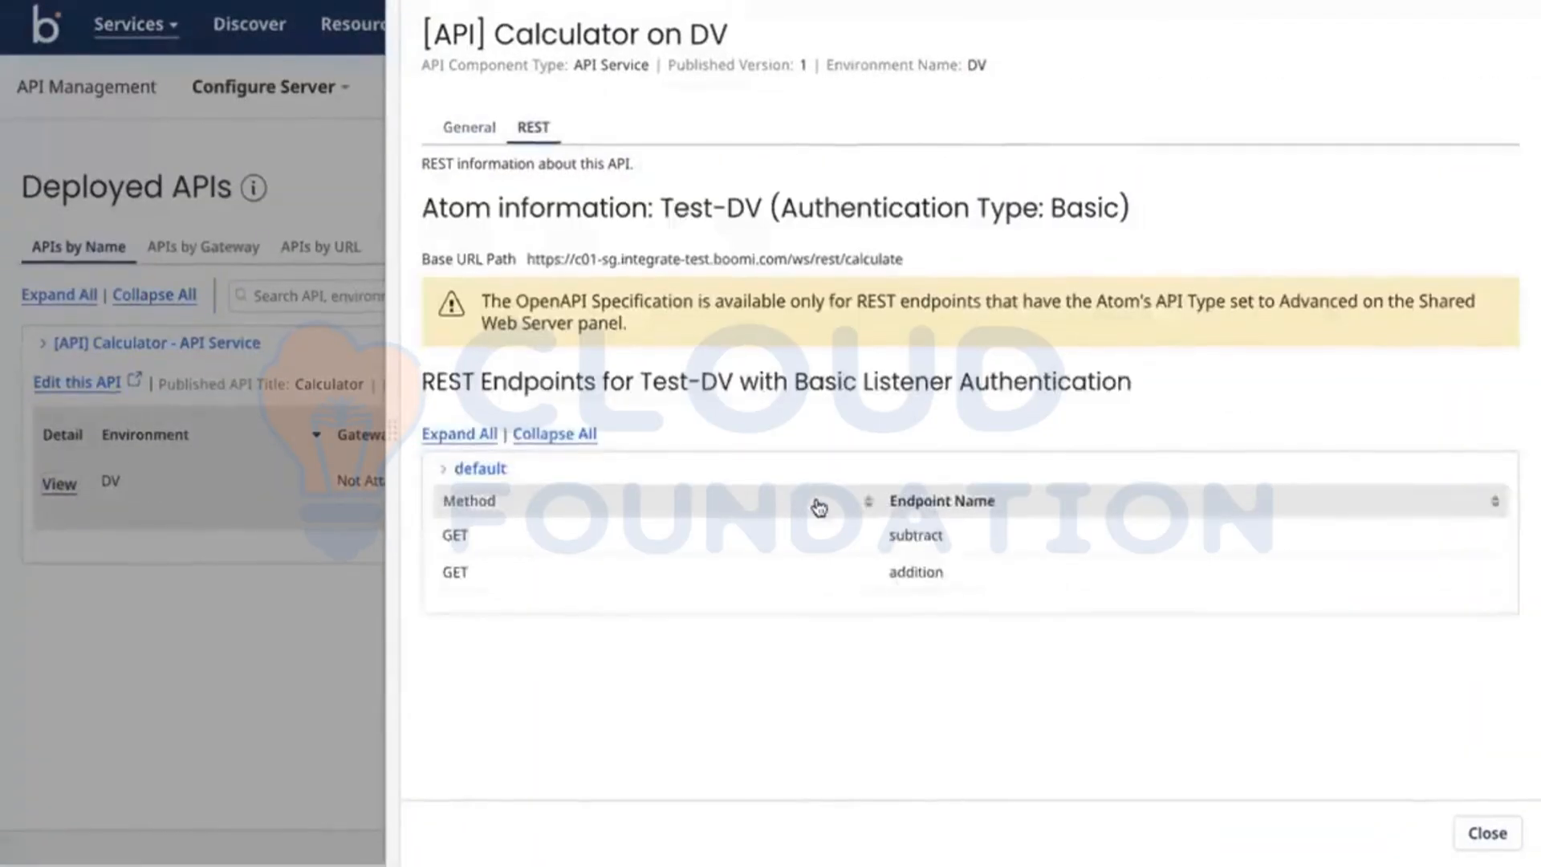
pyautogui.click(453, 475)
pyautogui.click(449, 475)
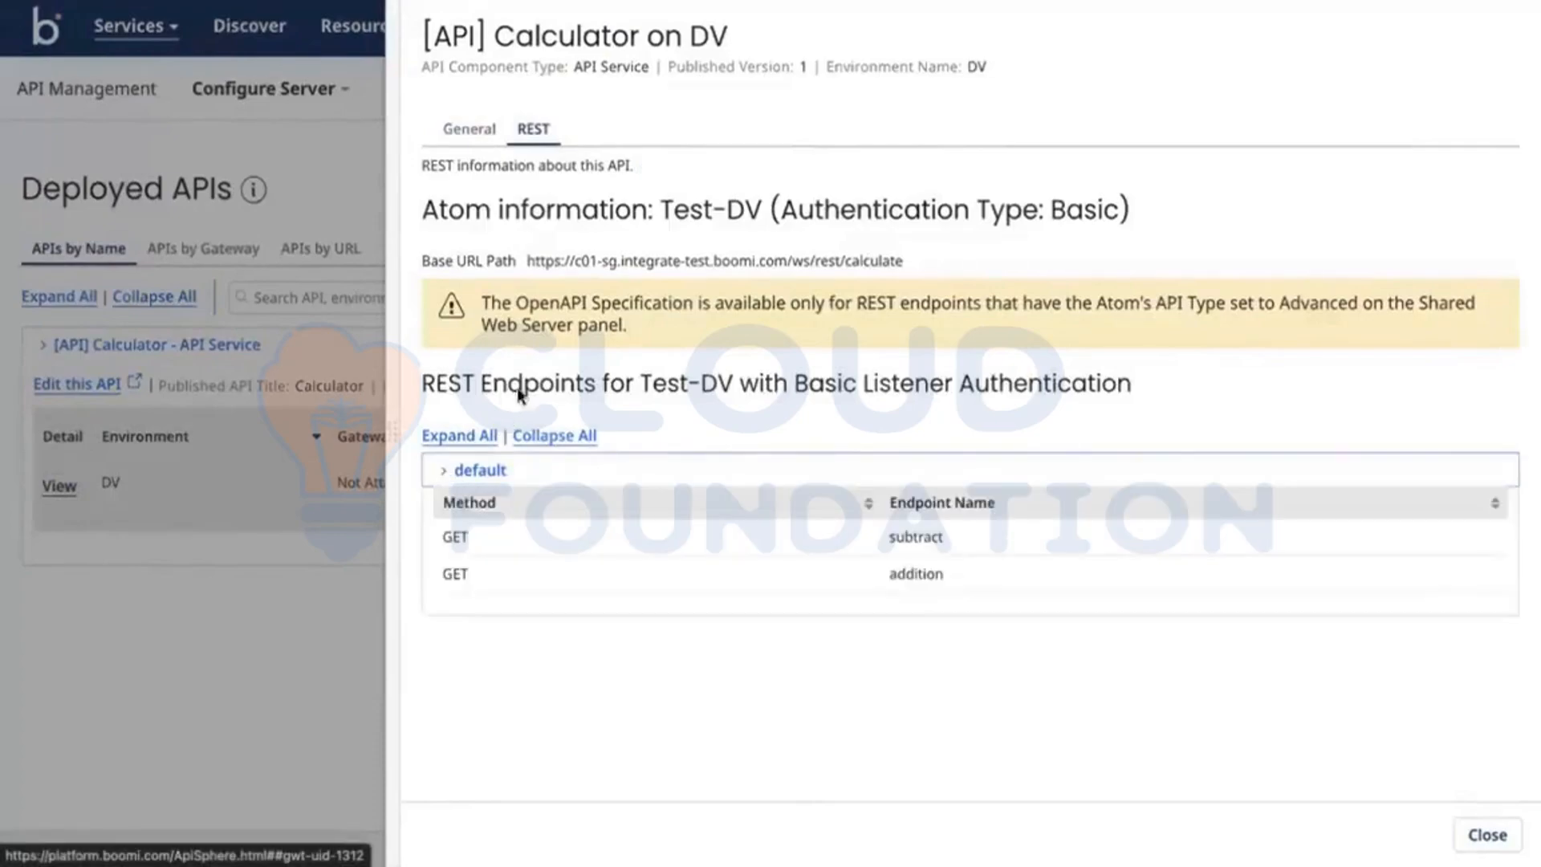
pyautogui.tripleClick(578, 261)
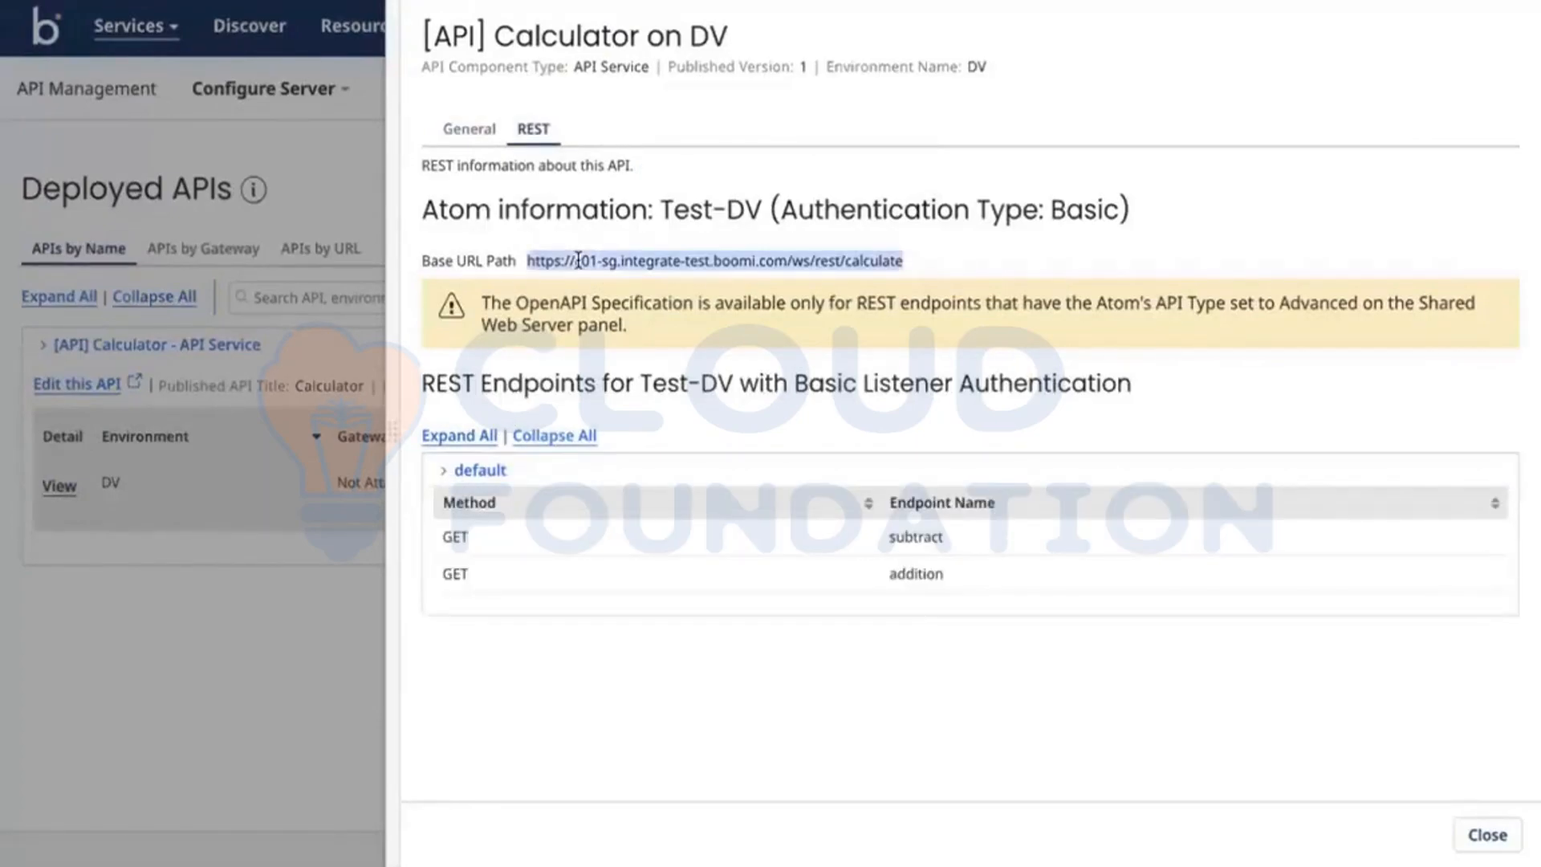
pyautogui.click(230, 272)
pyautogui.moveTo(230, 1)
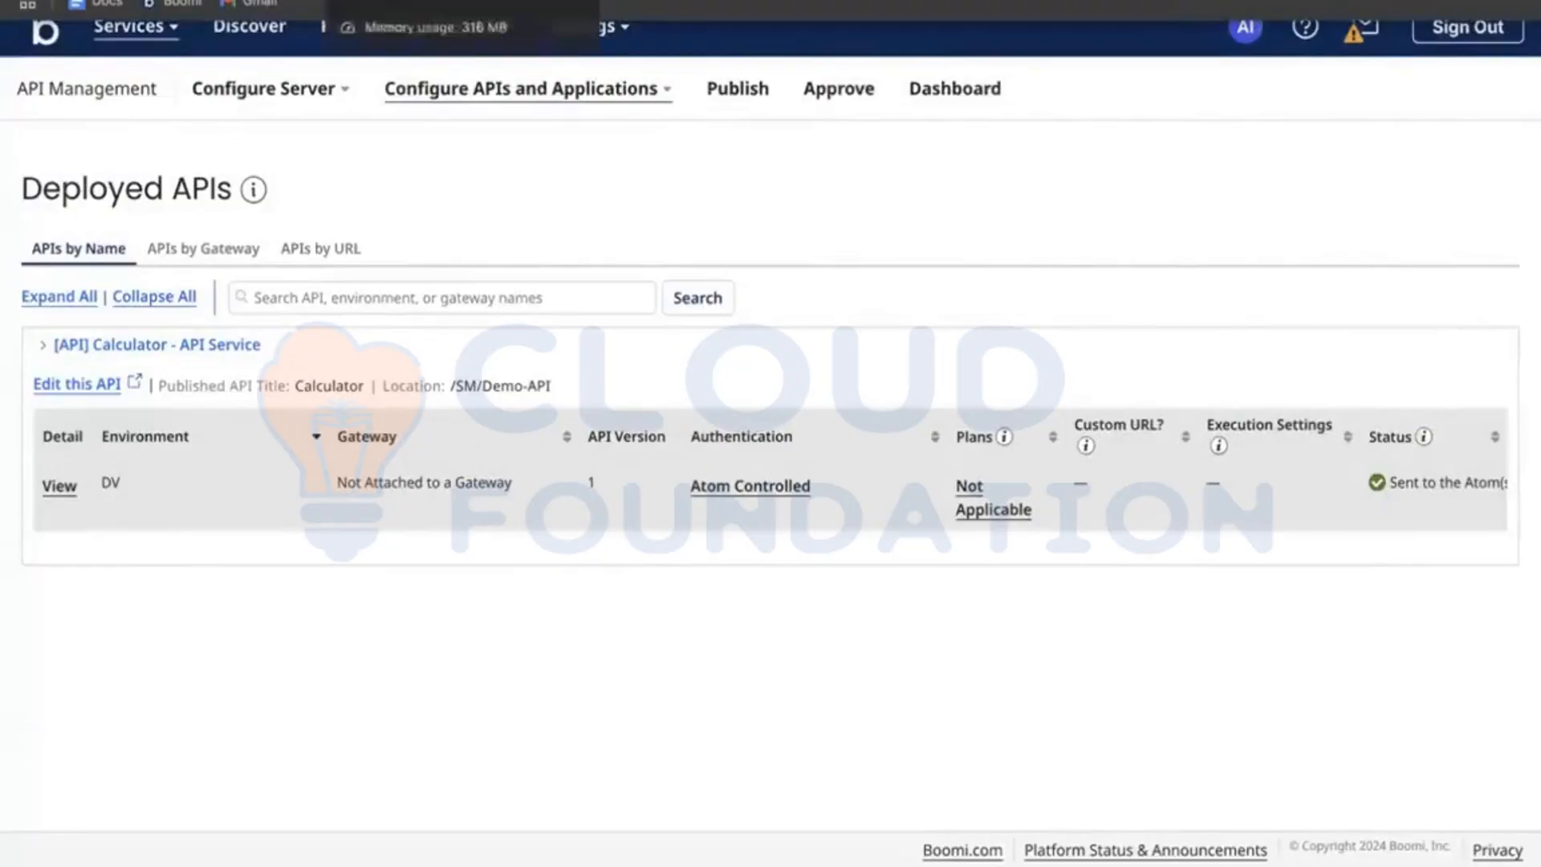
pyautogui.click(385, 10)
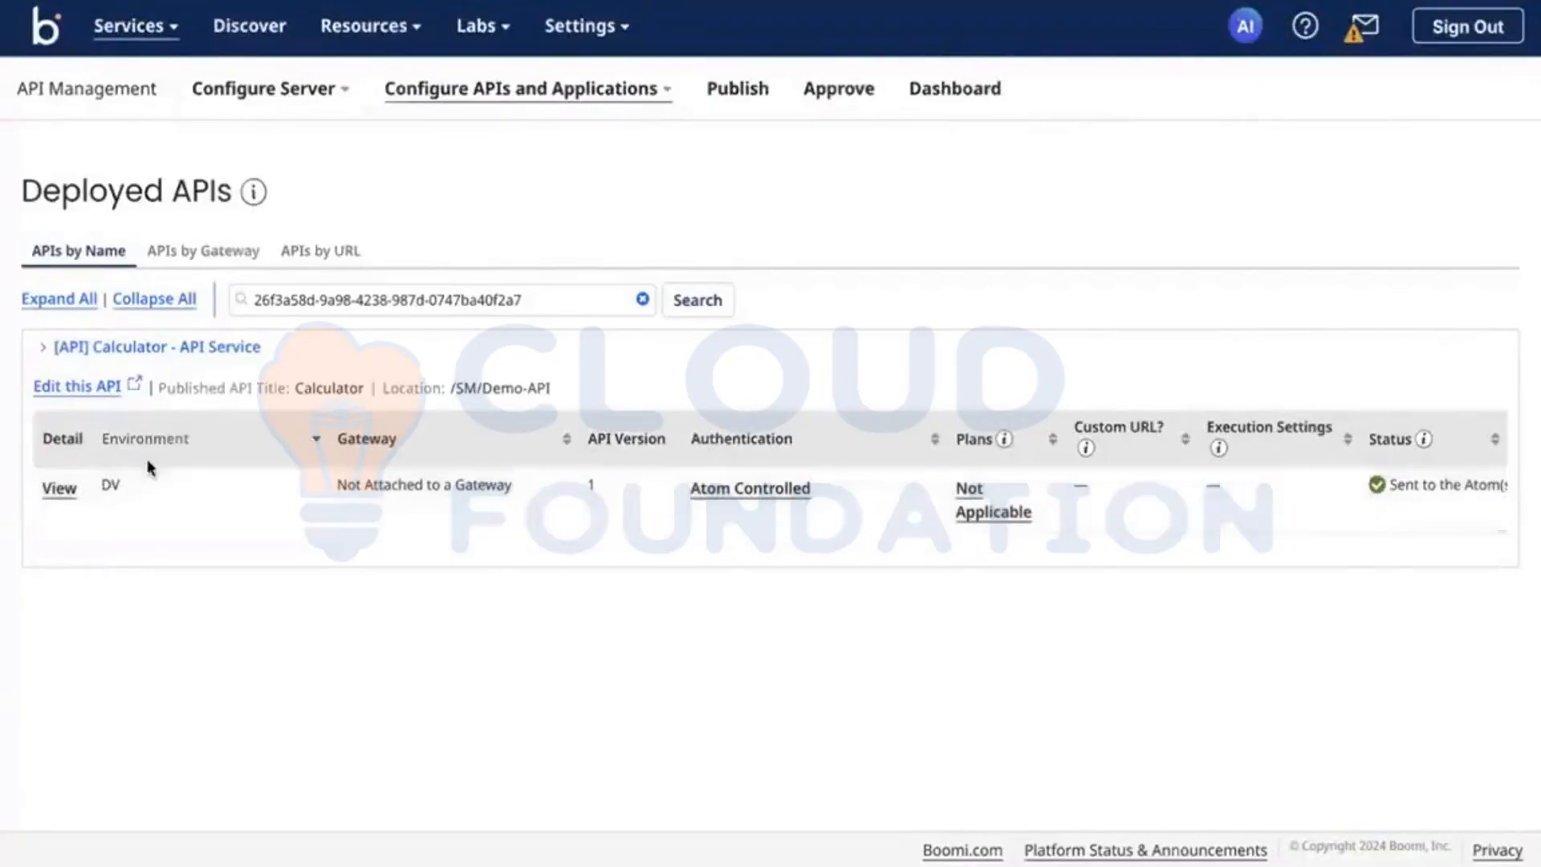
# Step: Reopen the DV deployment details and review the publisher metadata in the documentation settings of the [API] Calculator component
pyautogui.click(61, 489)
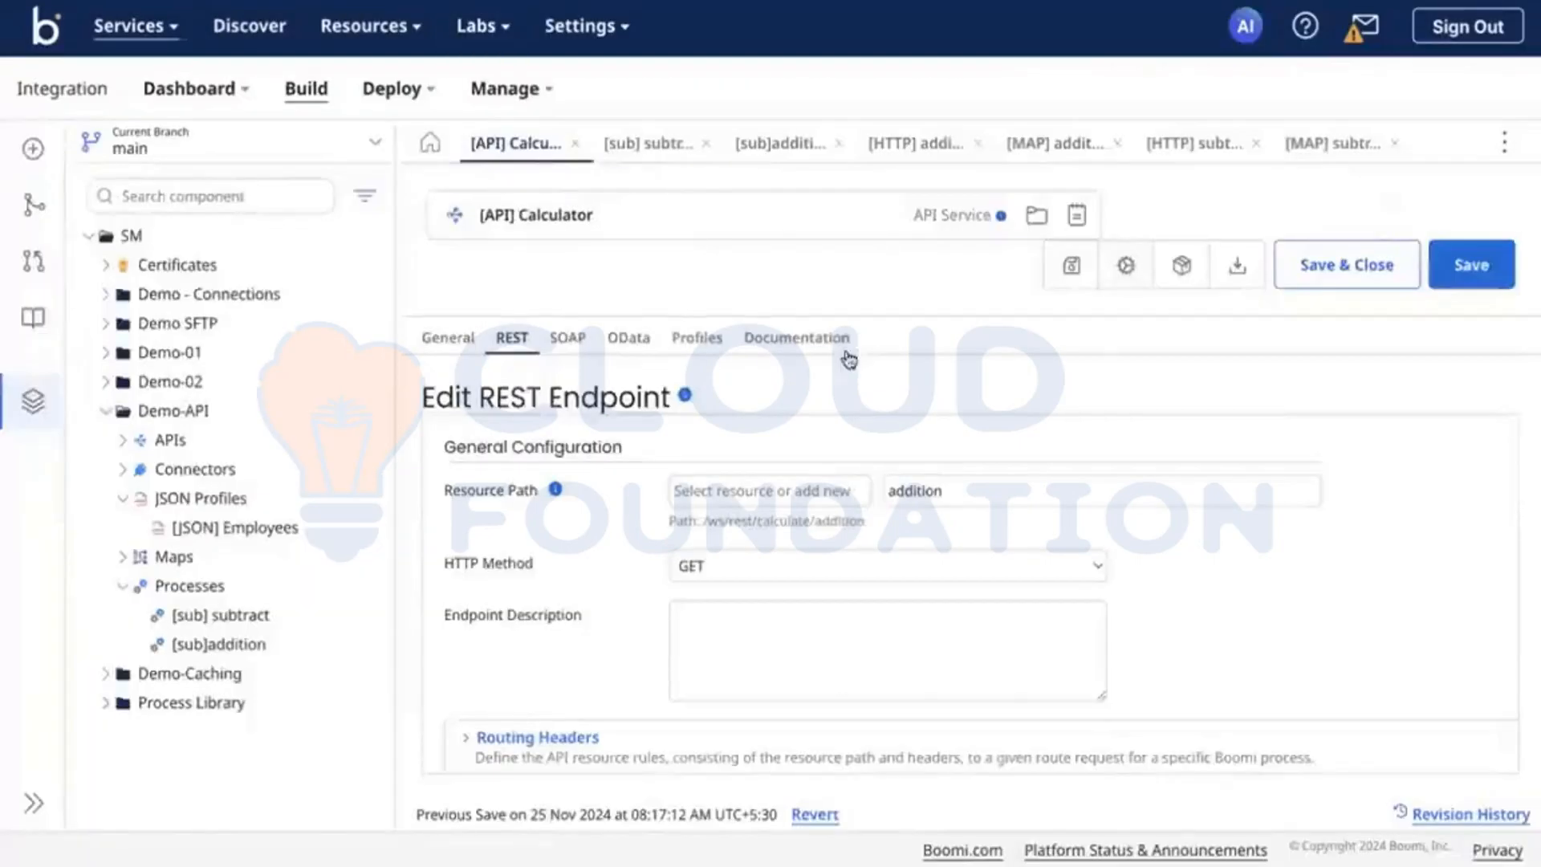
pyautogui.click(805, 344)
pyautogui.scroll(3, 803, 643)
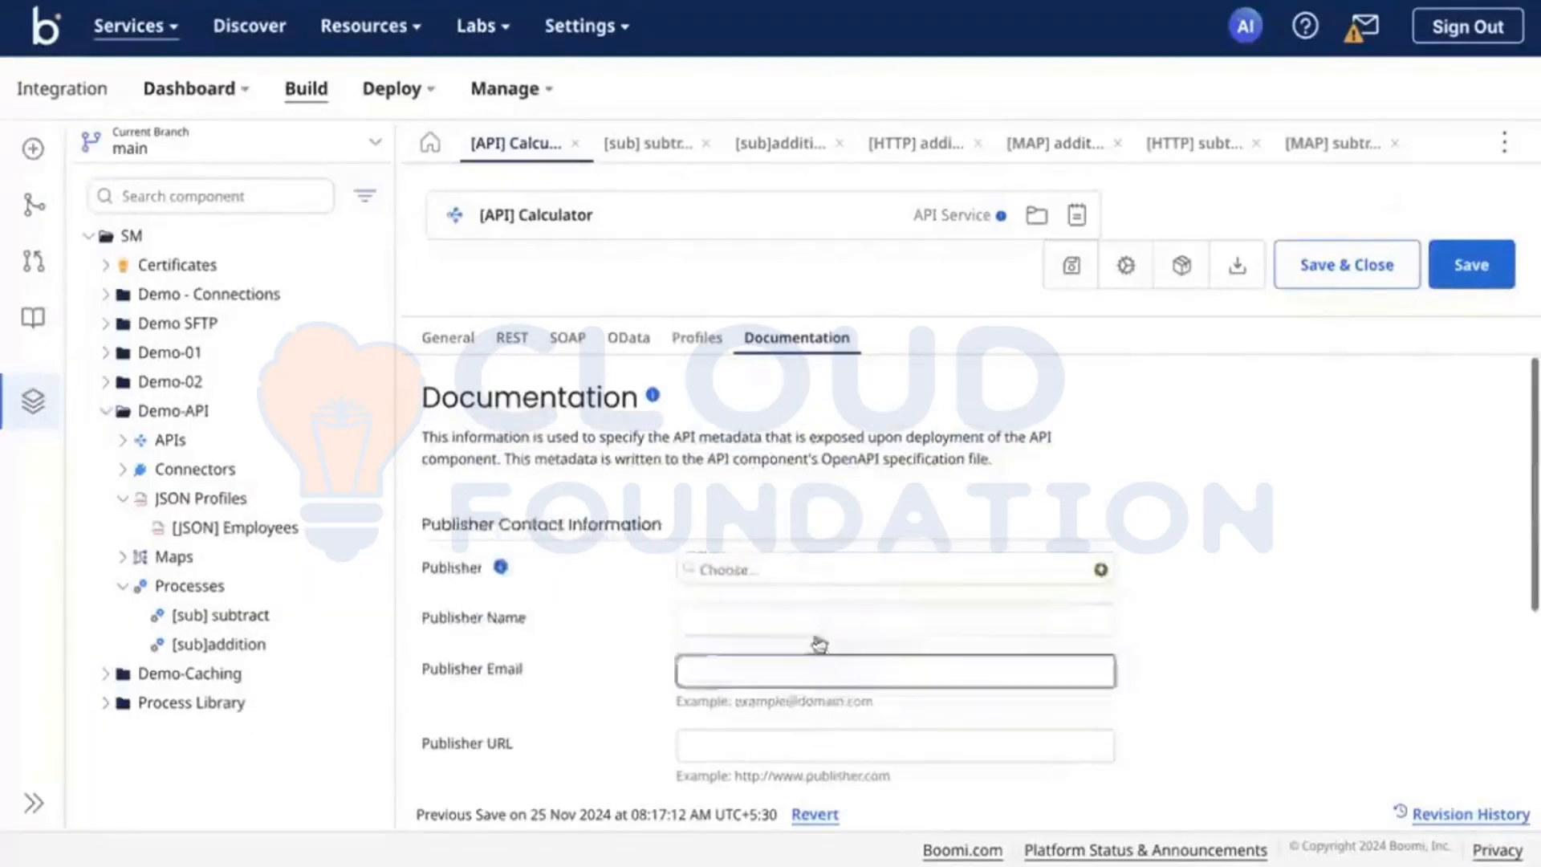
pyautogui.scroll(-2, 716, 658)
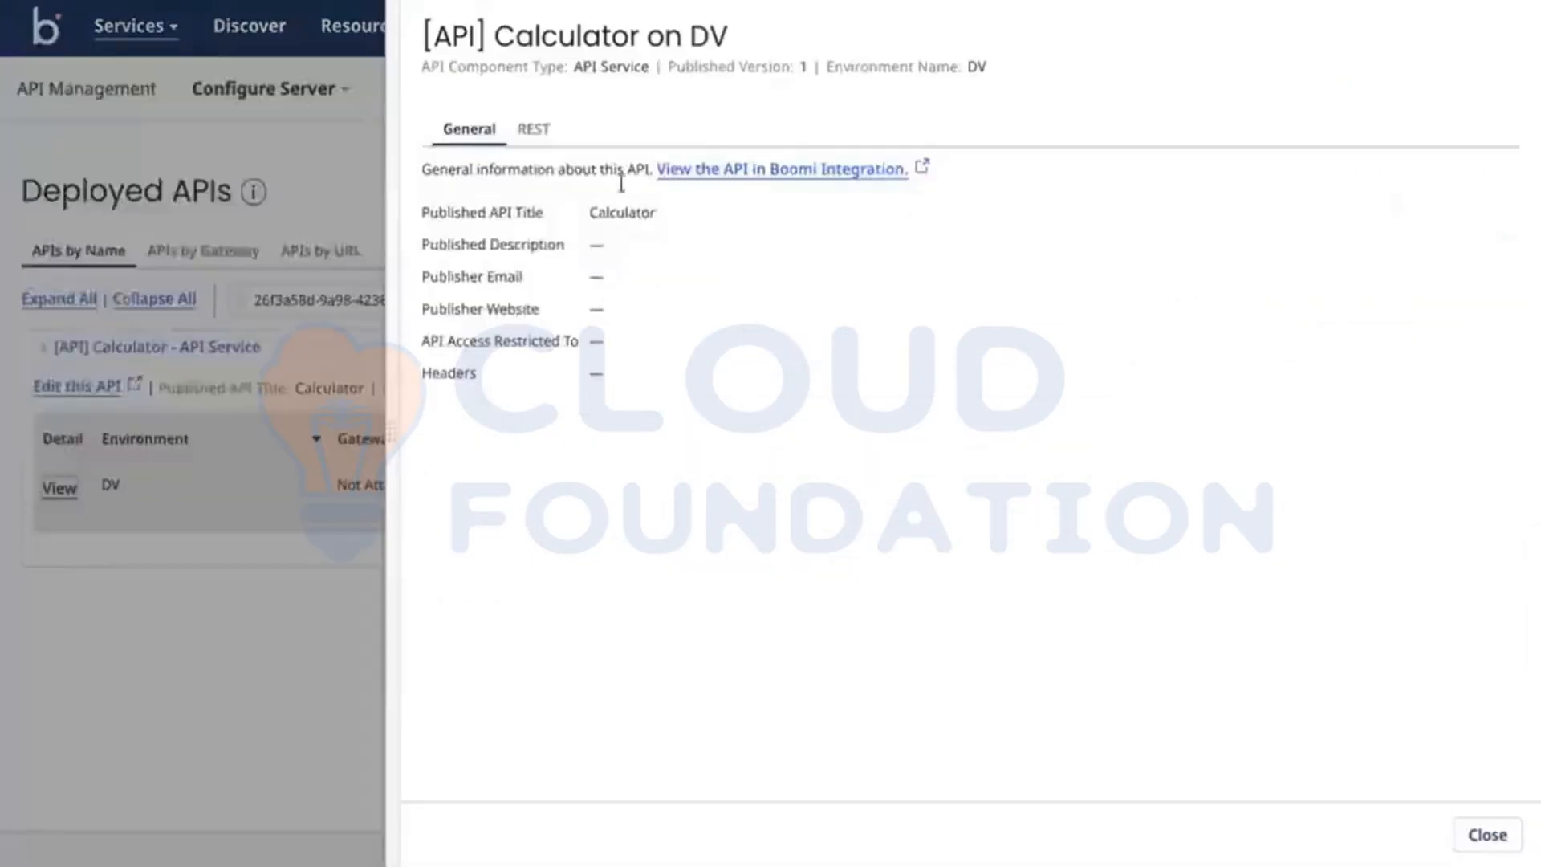
# Step: Check the REST information of the deployed [API] Calculator, selecting the full base URL path, and look back at its general information
pyautogui.click(531, 126)
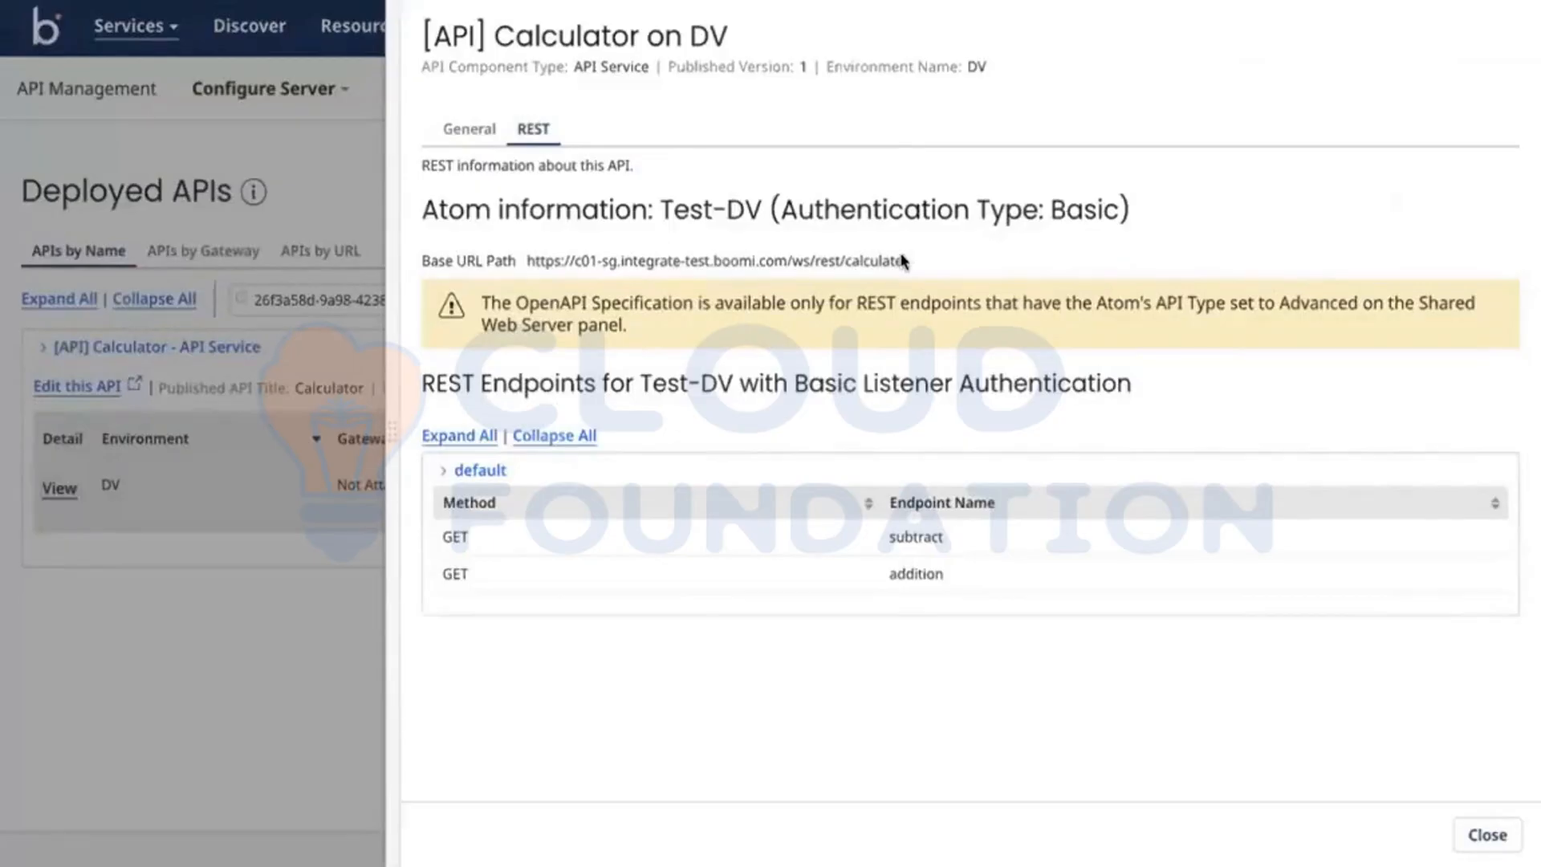
pyautogui.moveTo(902, 259); pyautogui.dragTo(601, 237)
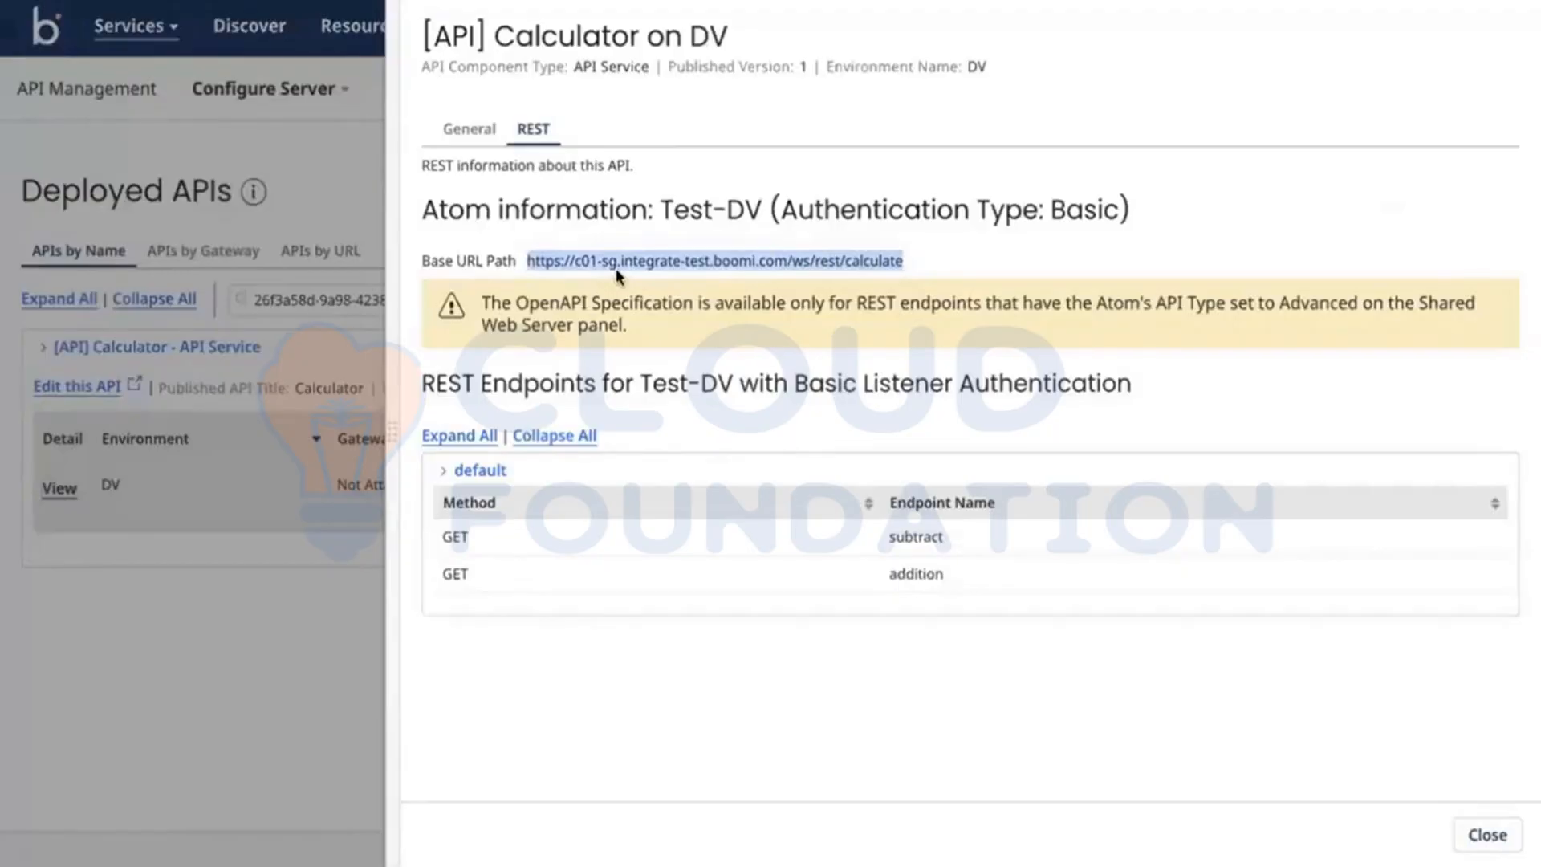
pyautogui.click(474, 128)
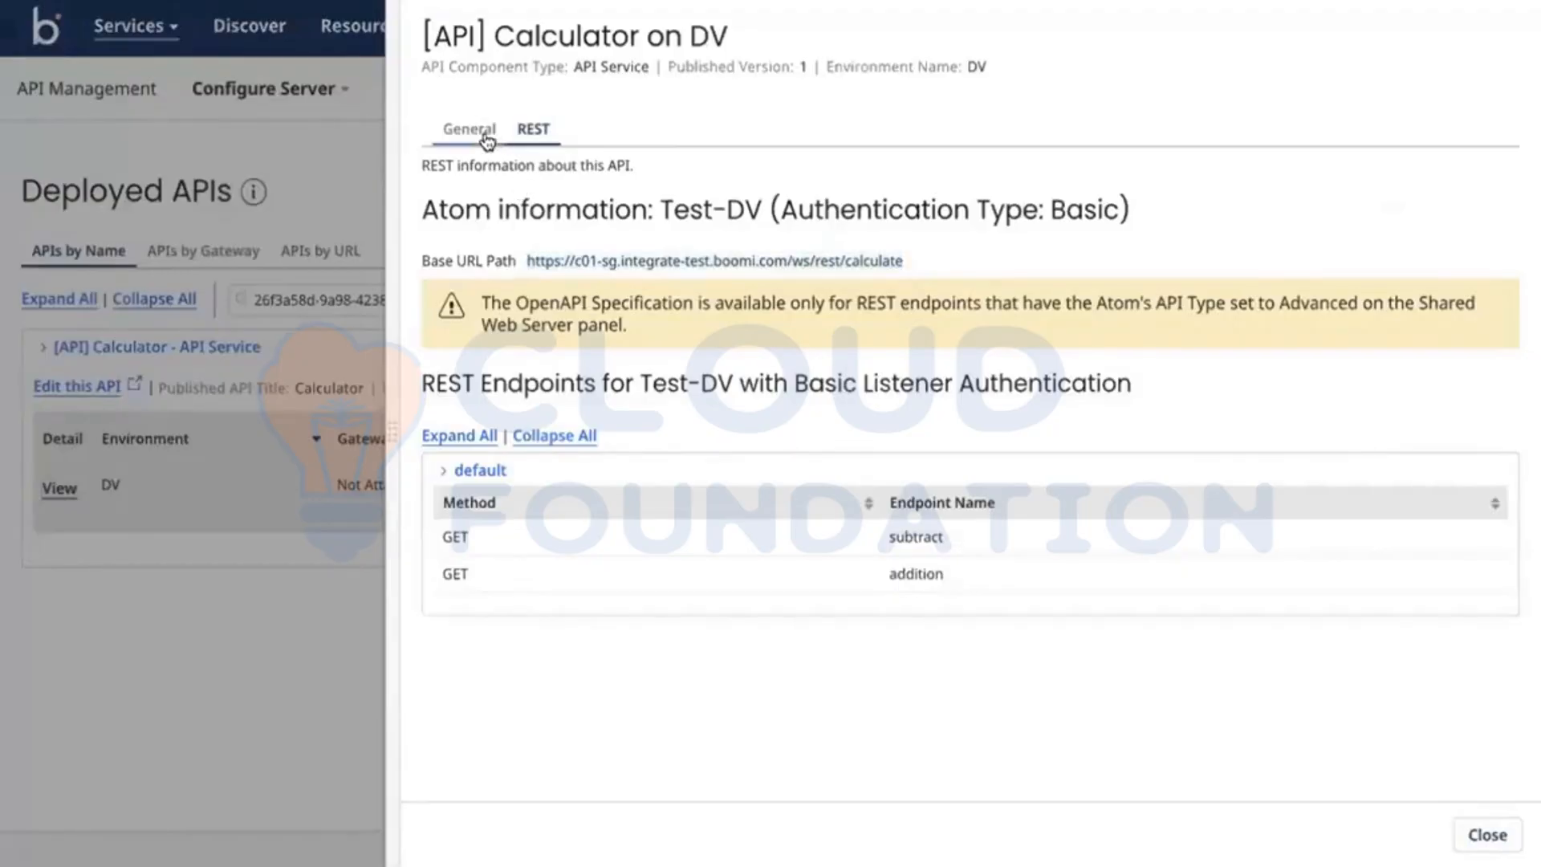
pyautogui.click(532, 132)
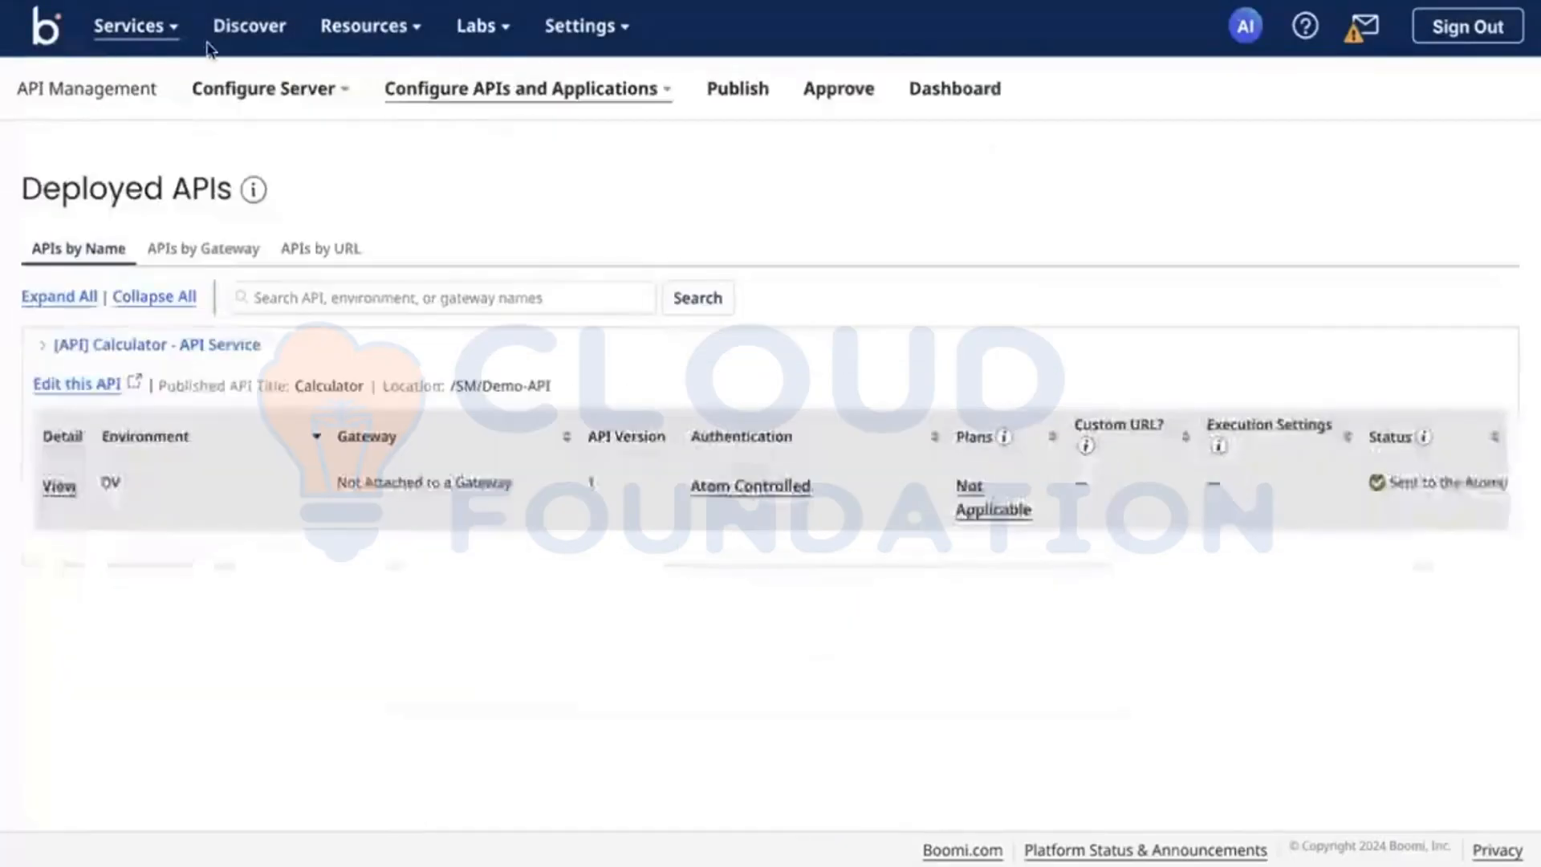
pyautogui.click(133, 25)
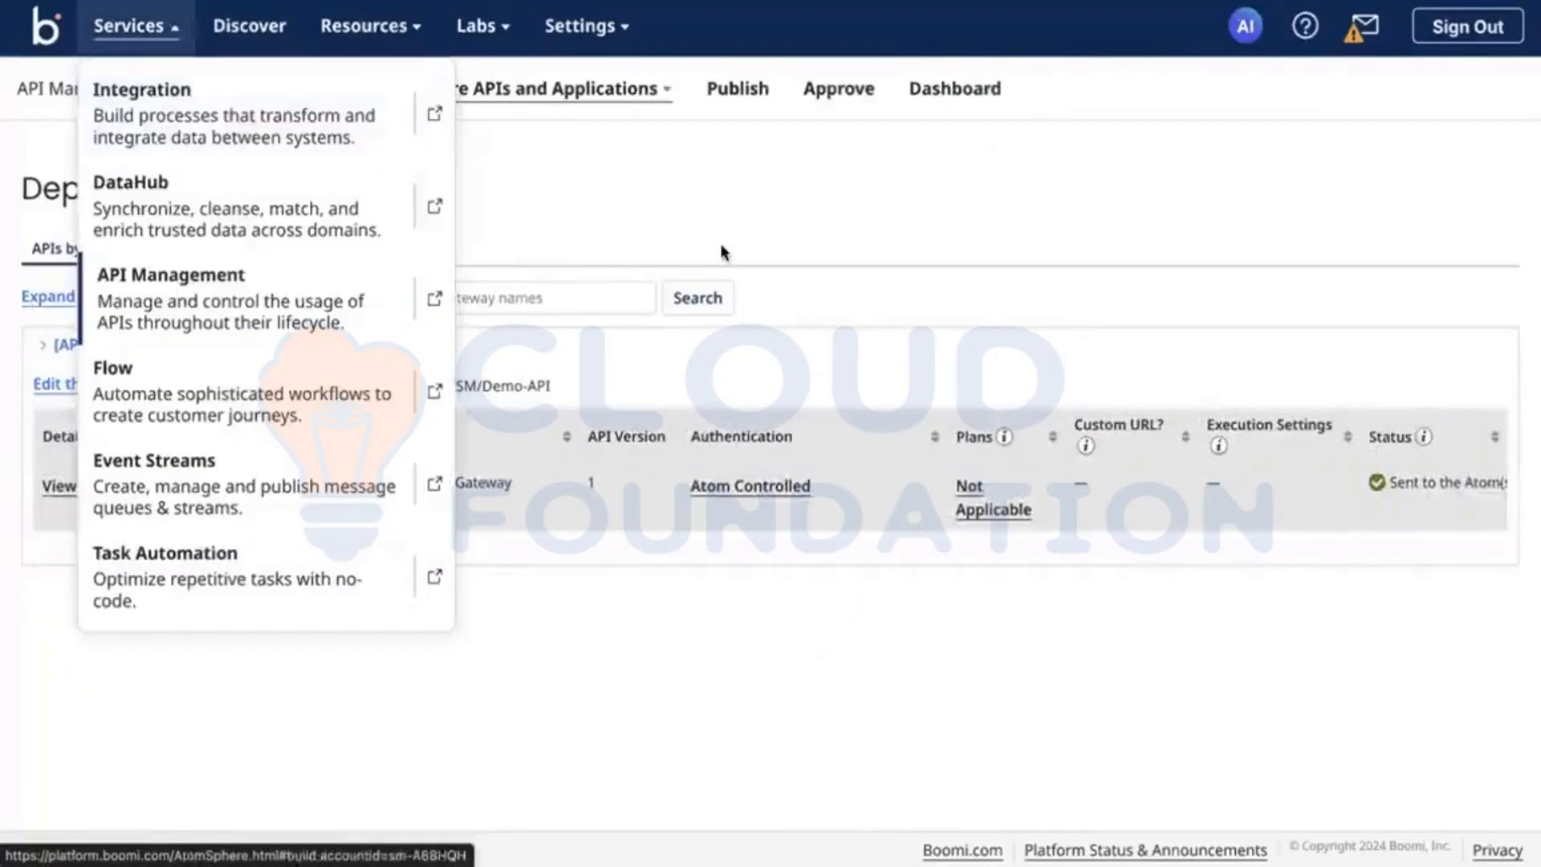
pyautogui.click(727, 102)
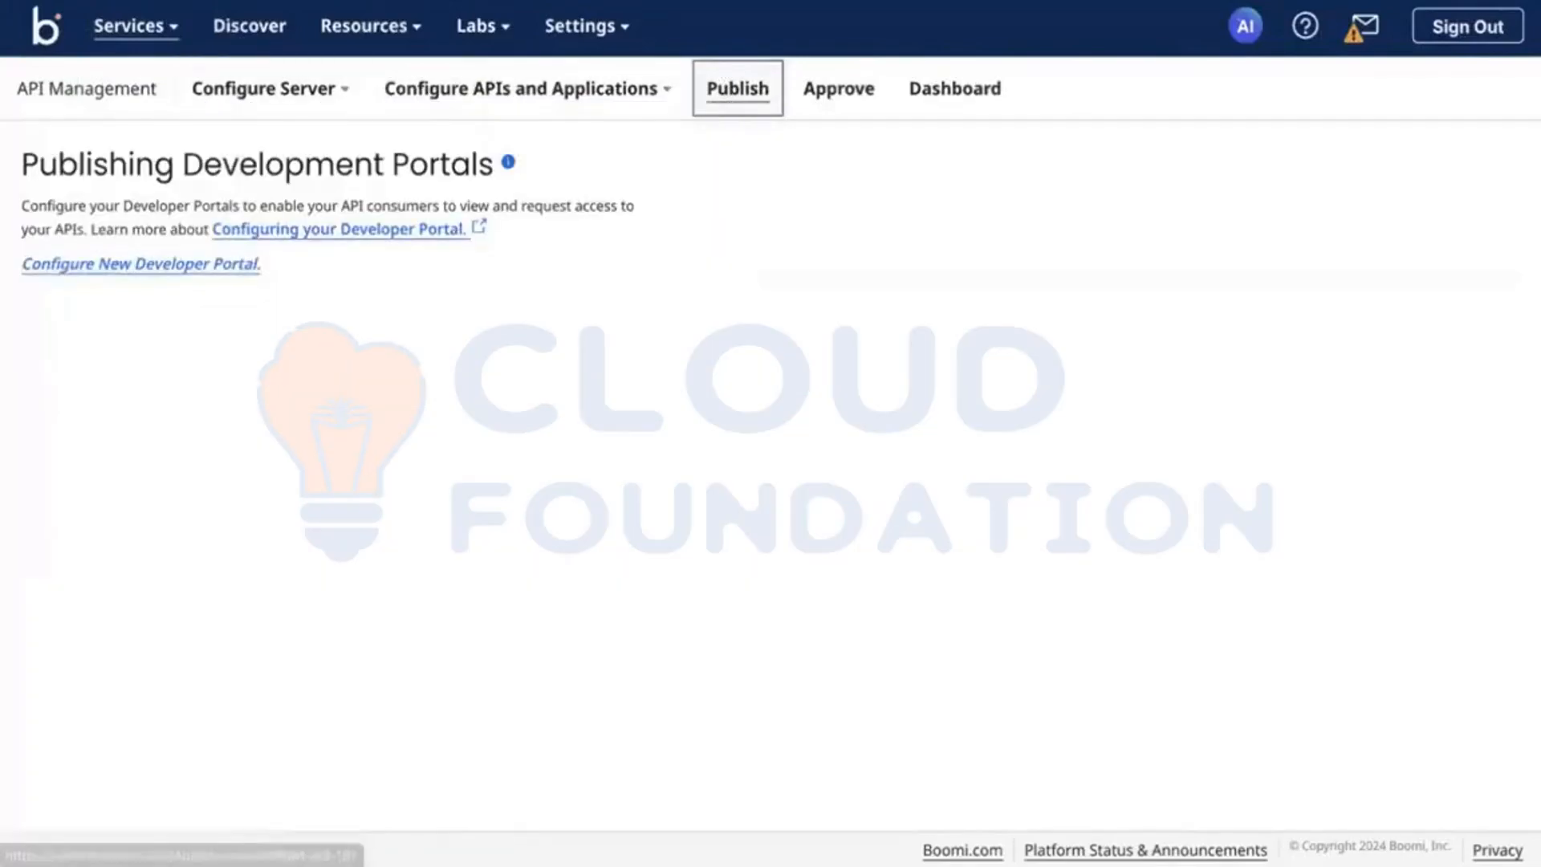
pyautogui.hotkey('alt', 'Left')
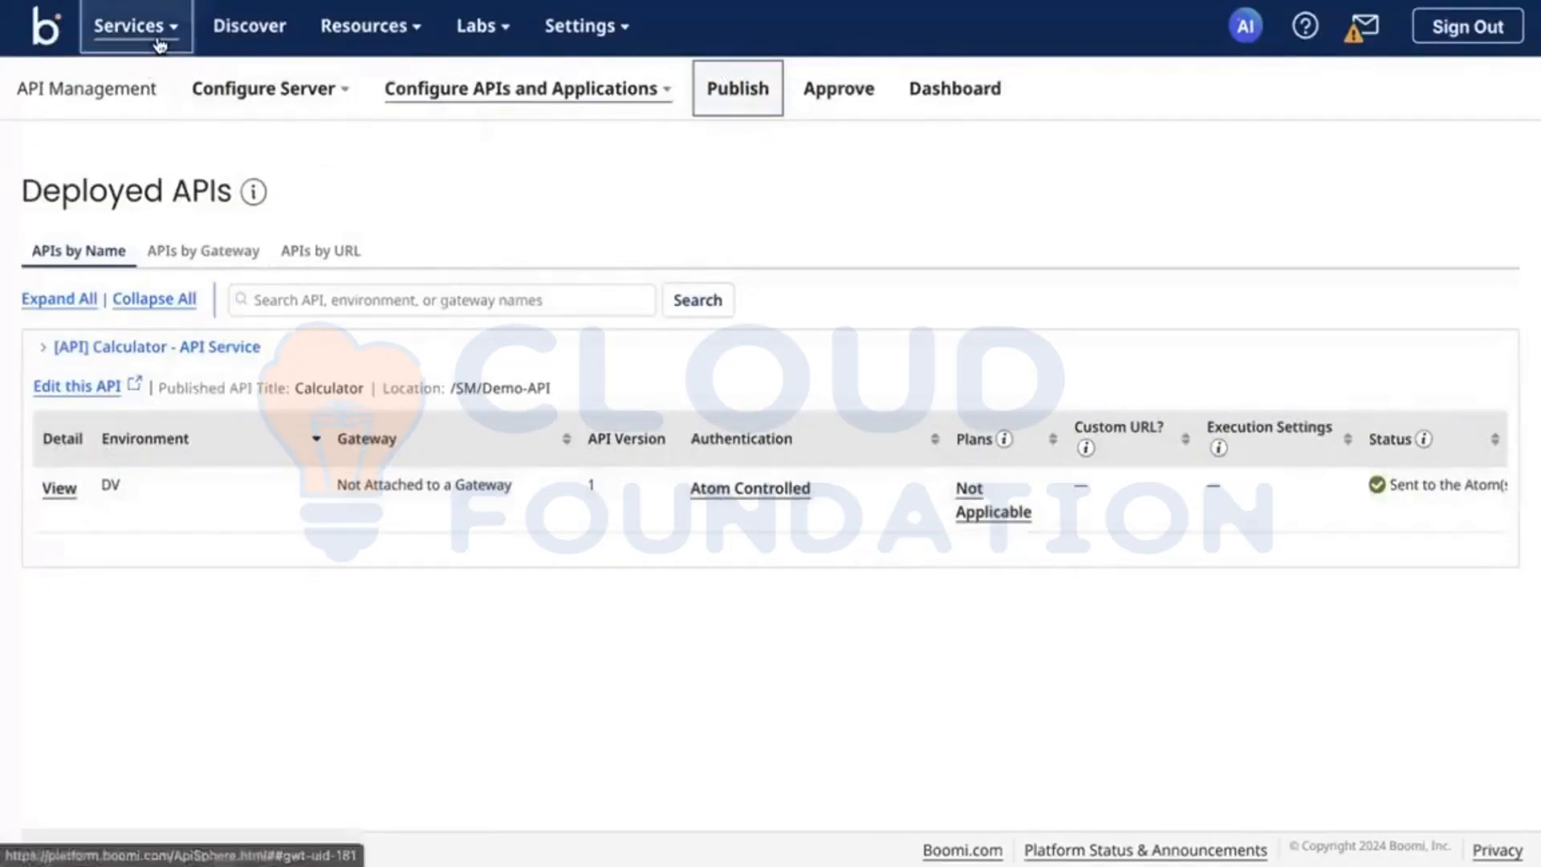
# Step: Go to Atom Management in the Integration service, leaving the build screen without saving [API] Calculator
pyautogui.click(159, 40)
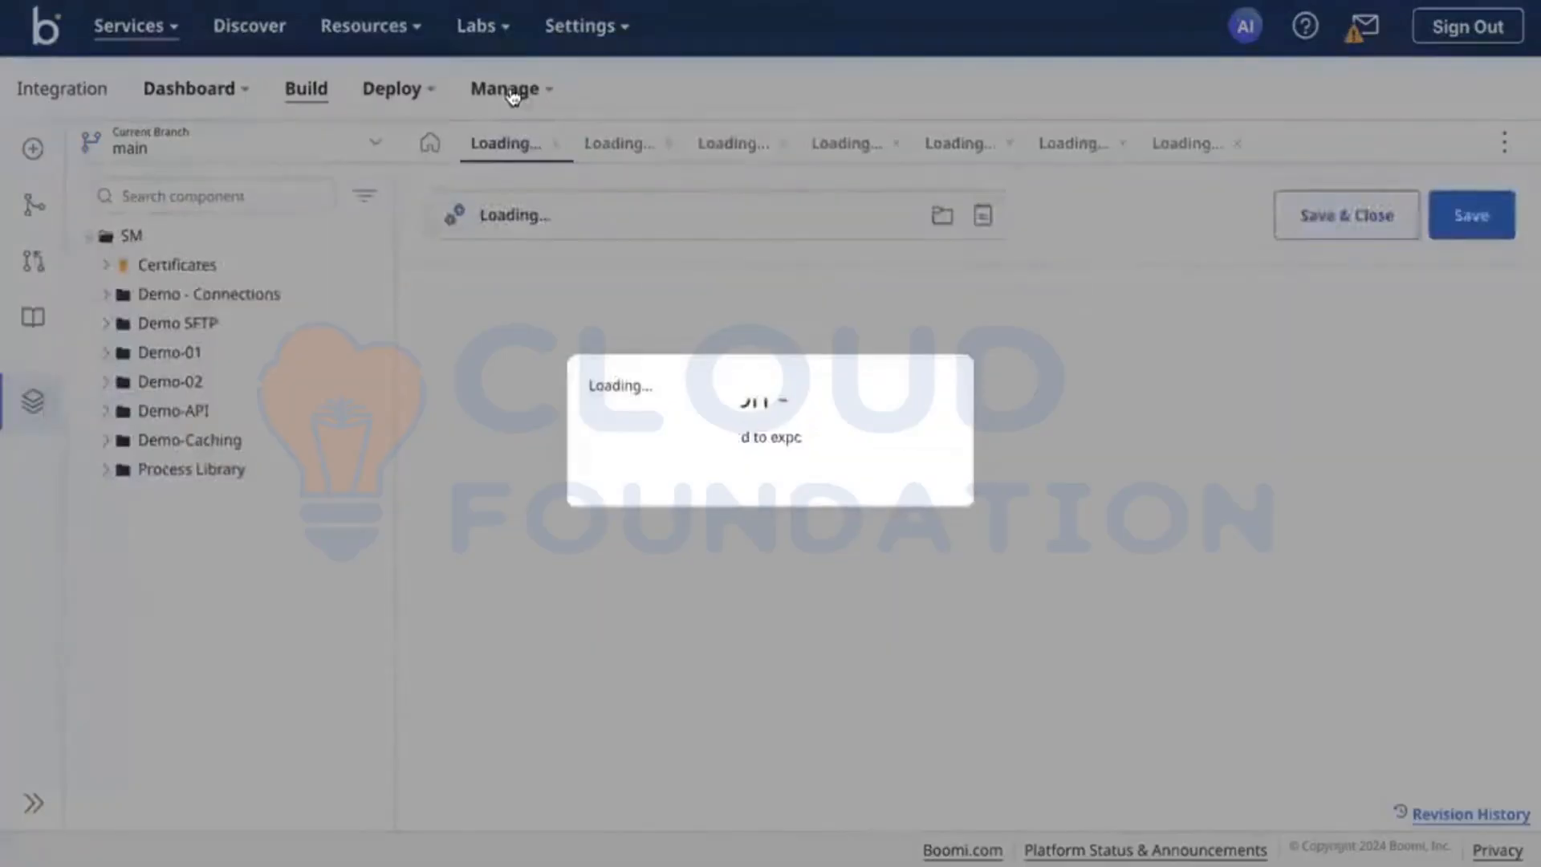
pyautogui.click(514, 90)
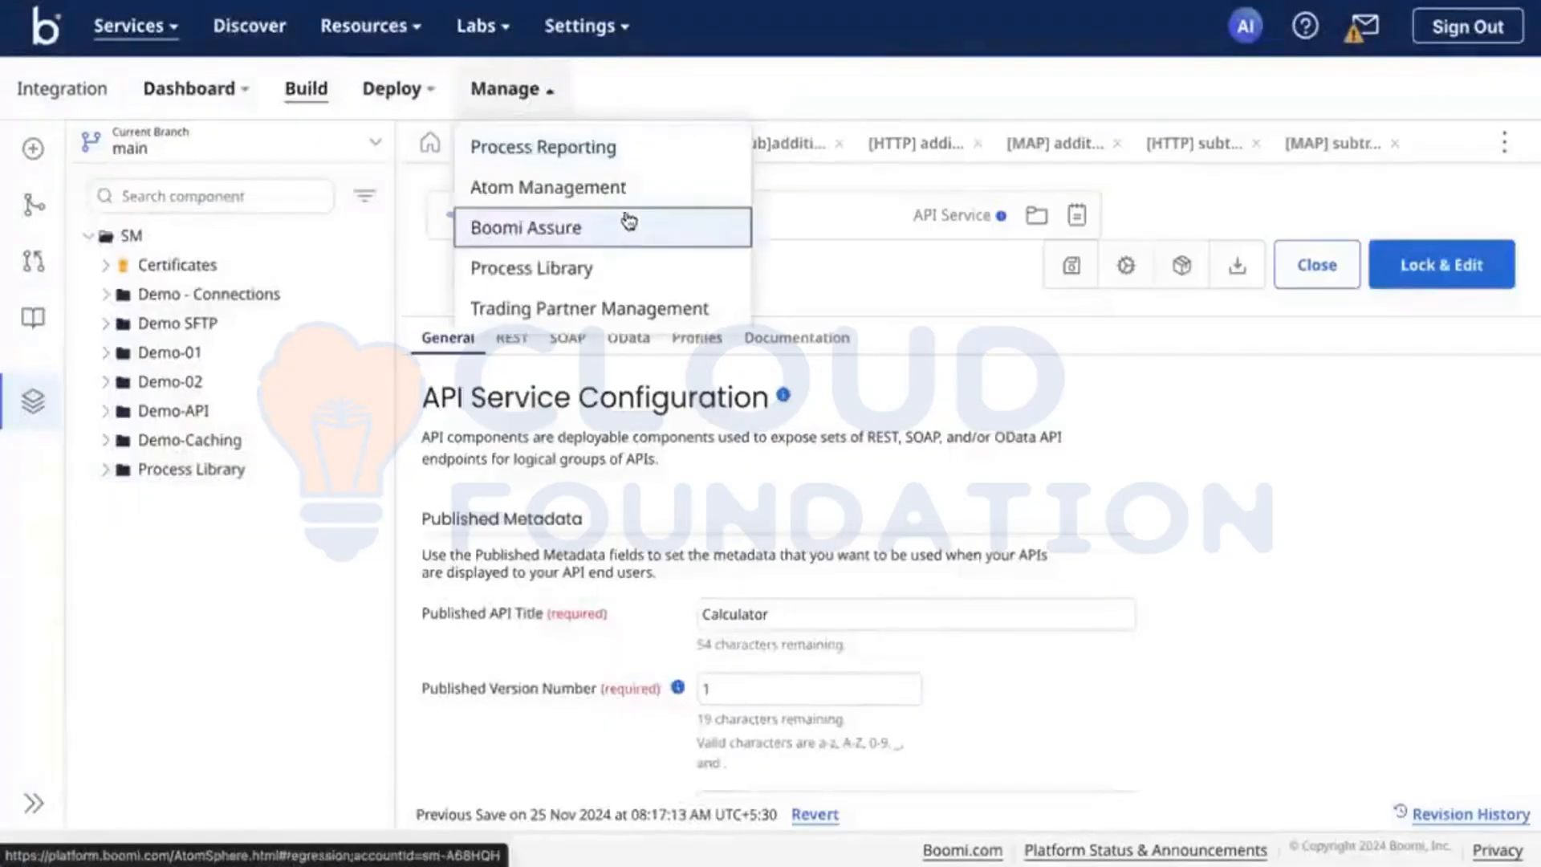
pyautogui.click(609, 189)
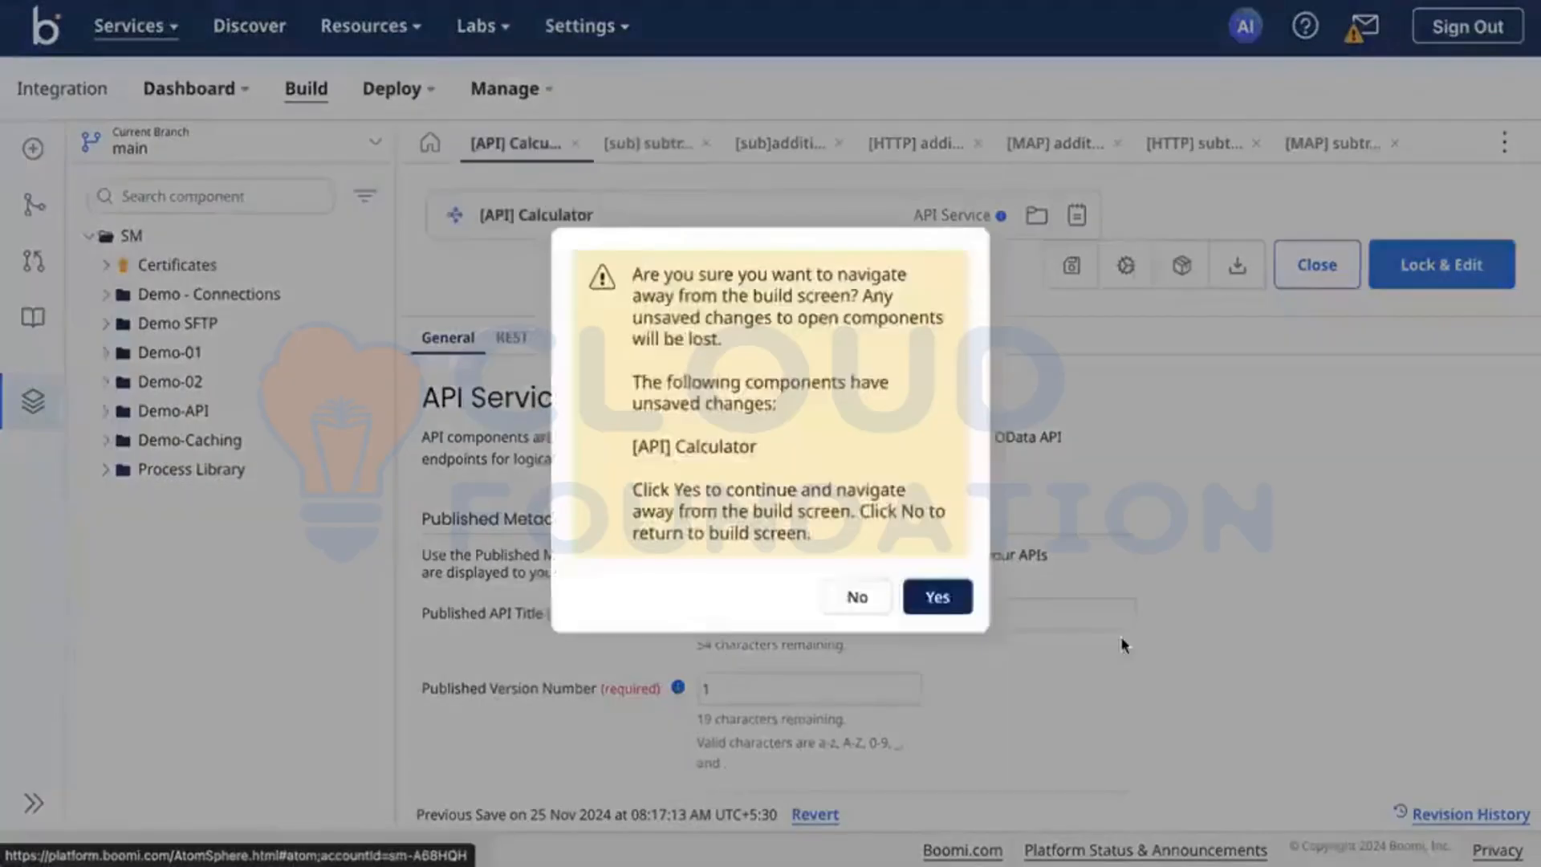
pyautogui.click(938, 597)
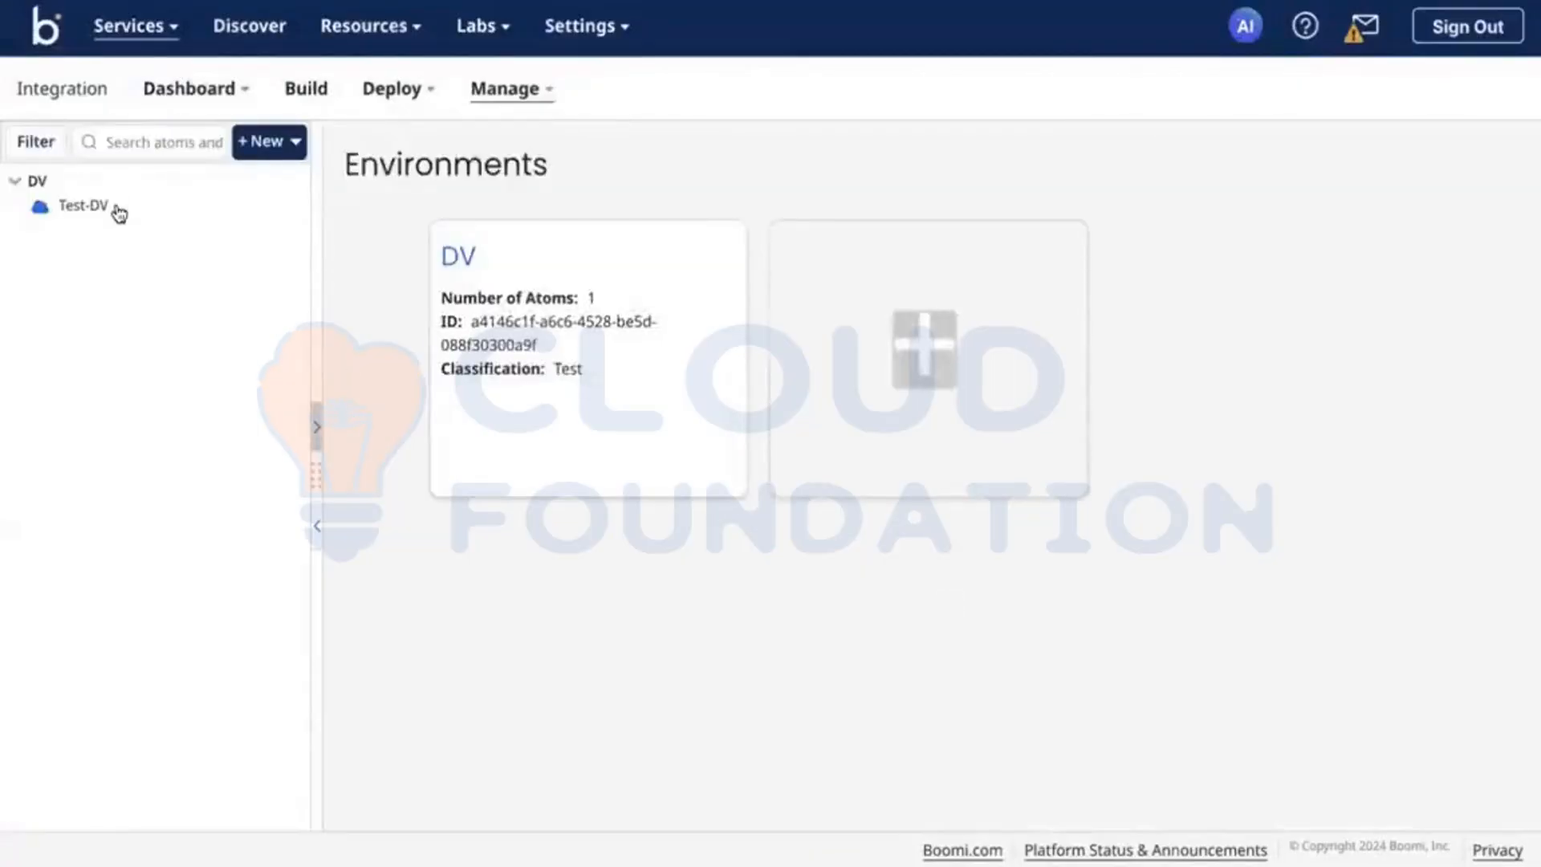
# Step: View the listeners of the Test-DV atom and check the actions available for the [API] Calculator listener
pyautogui.click(119, 213)
pyautogui.click(533, 382)
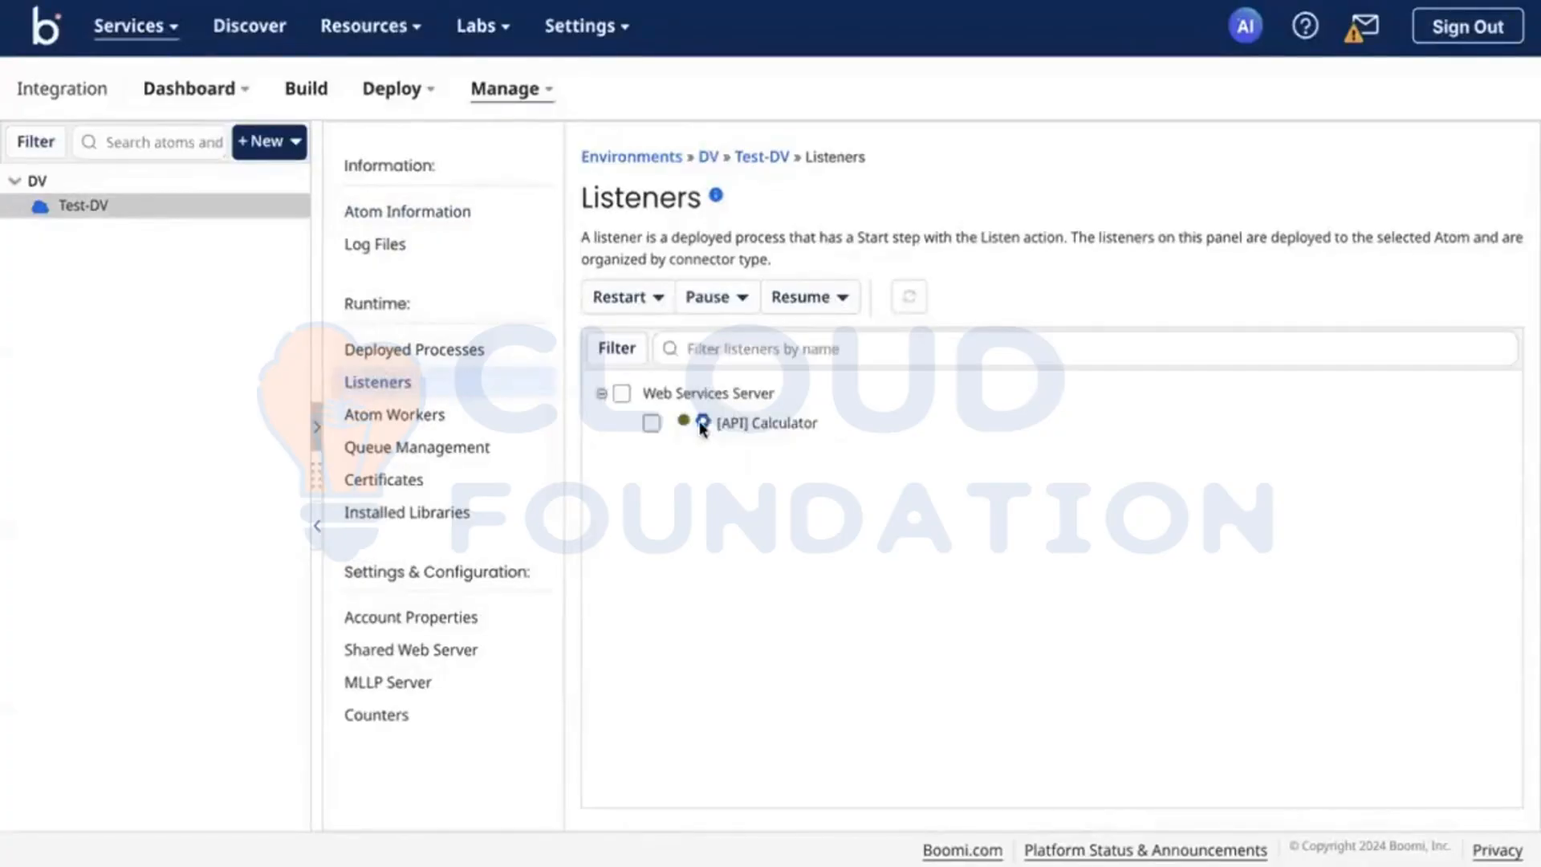
pyautogui.click(703, 421)
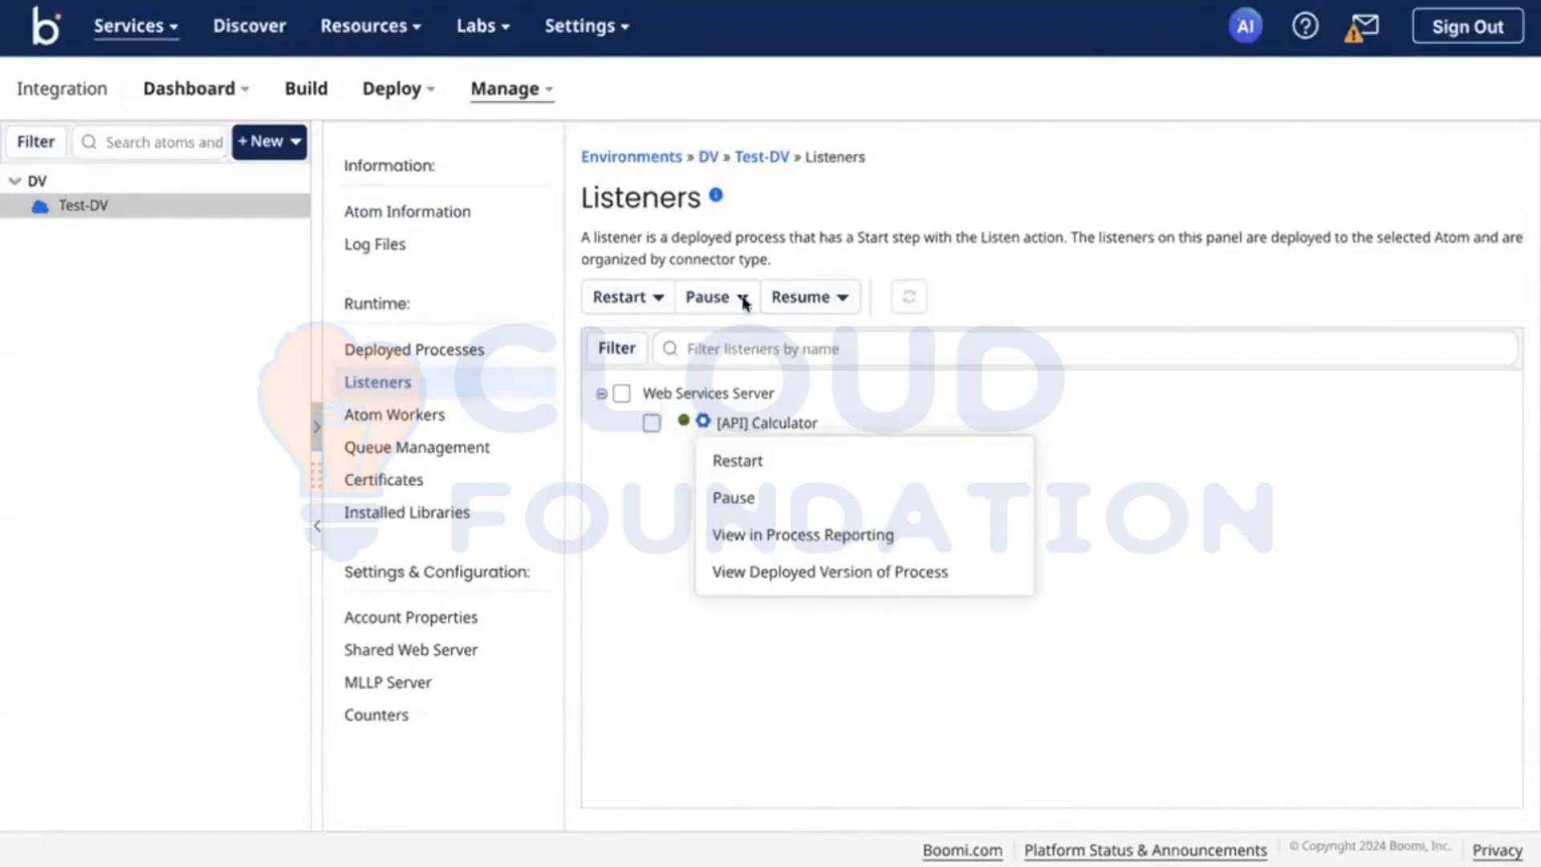
pyautogui.click(1081, 215)
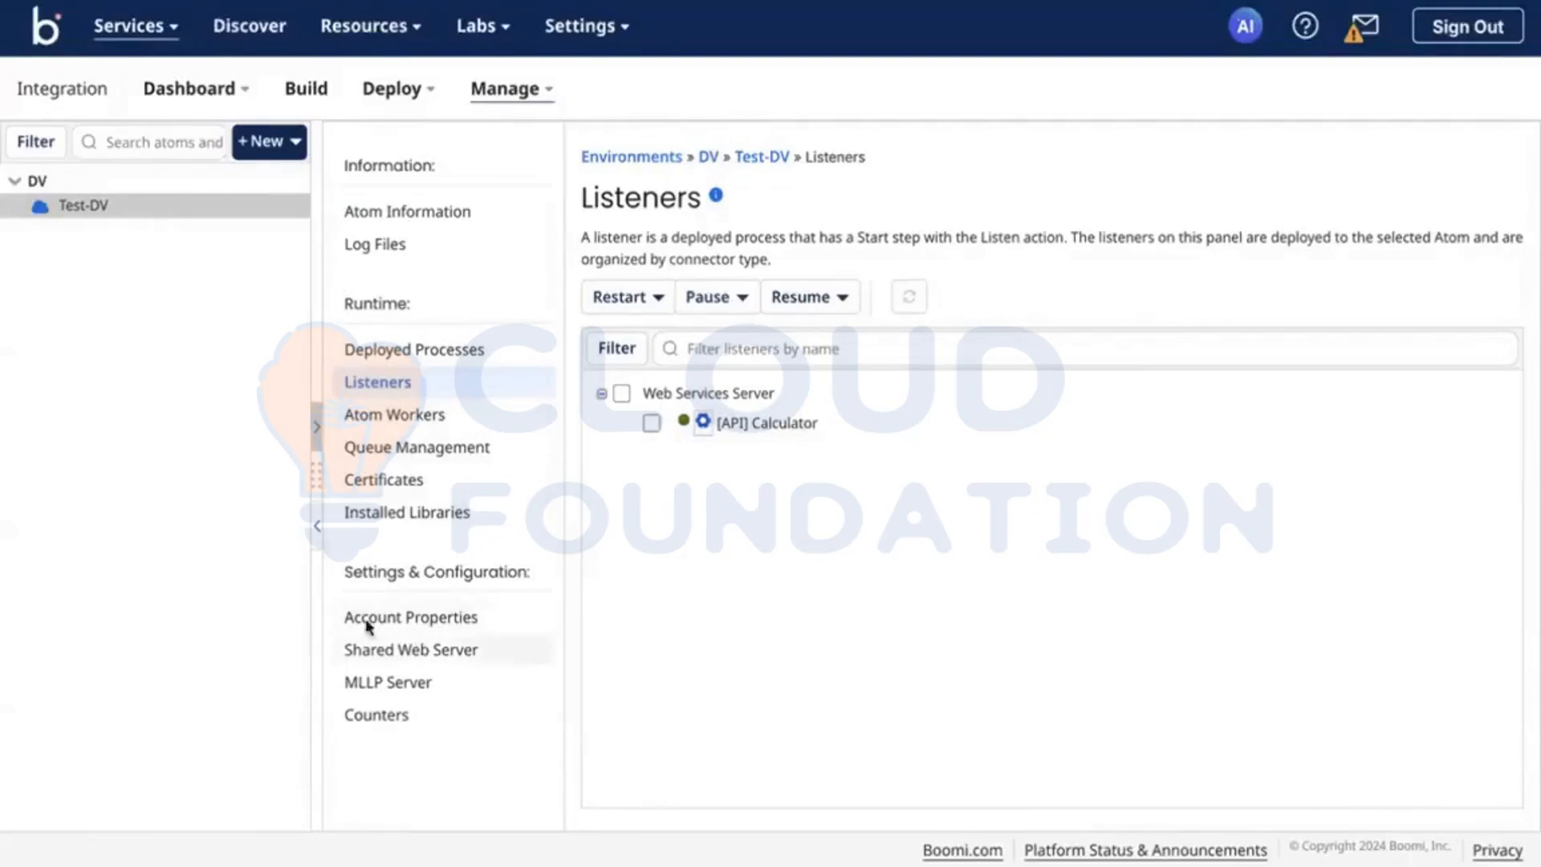
# Step: Add a user with the username TestBoomi to the shared web server of Test-DV
pyautogui.click(384, 655)
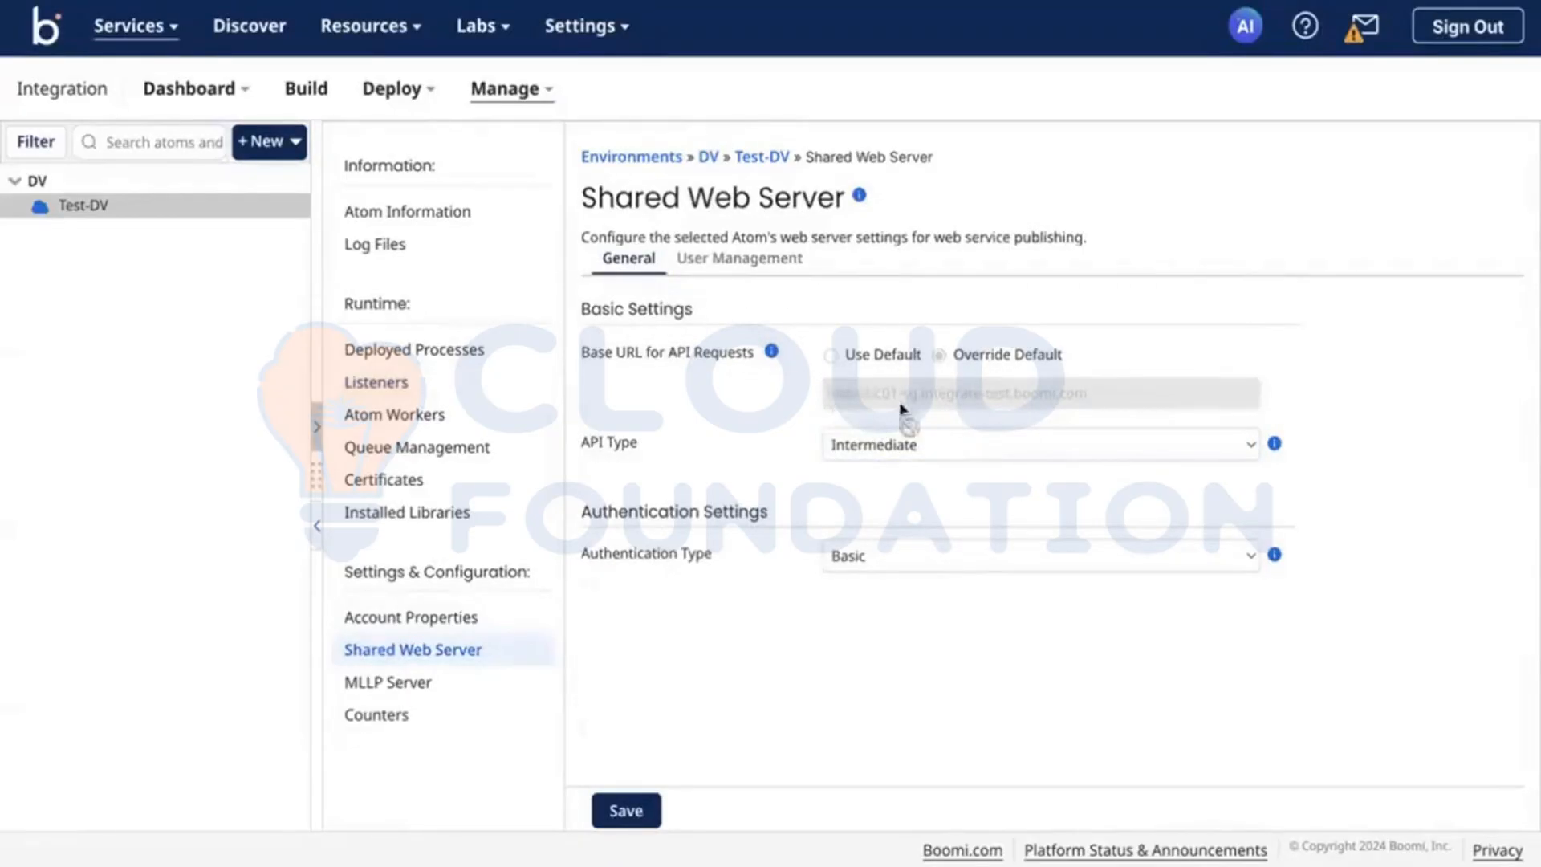
pyautogui.click(753, 260)
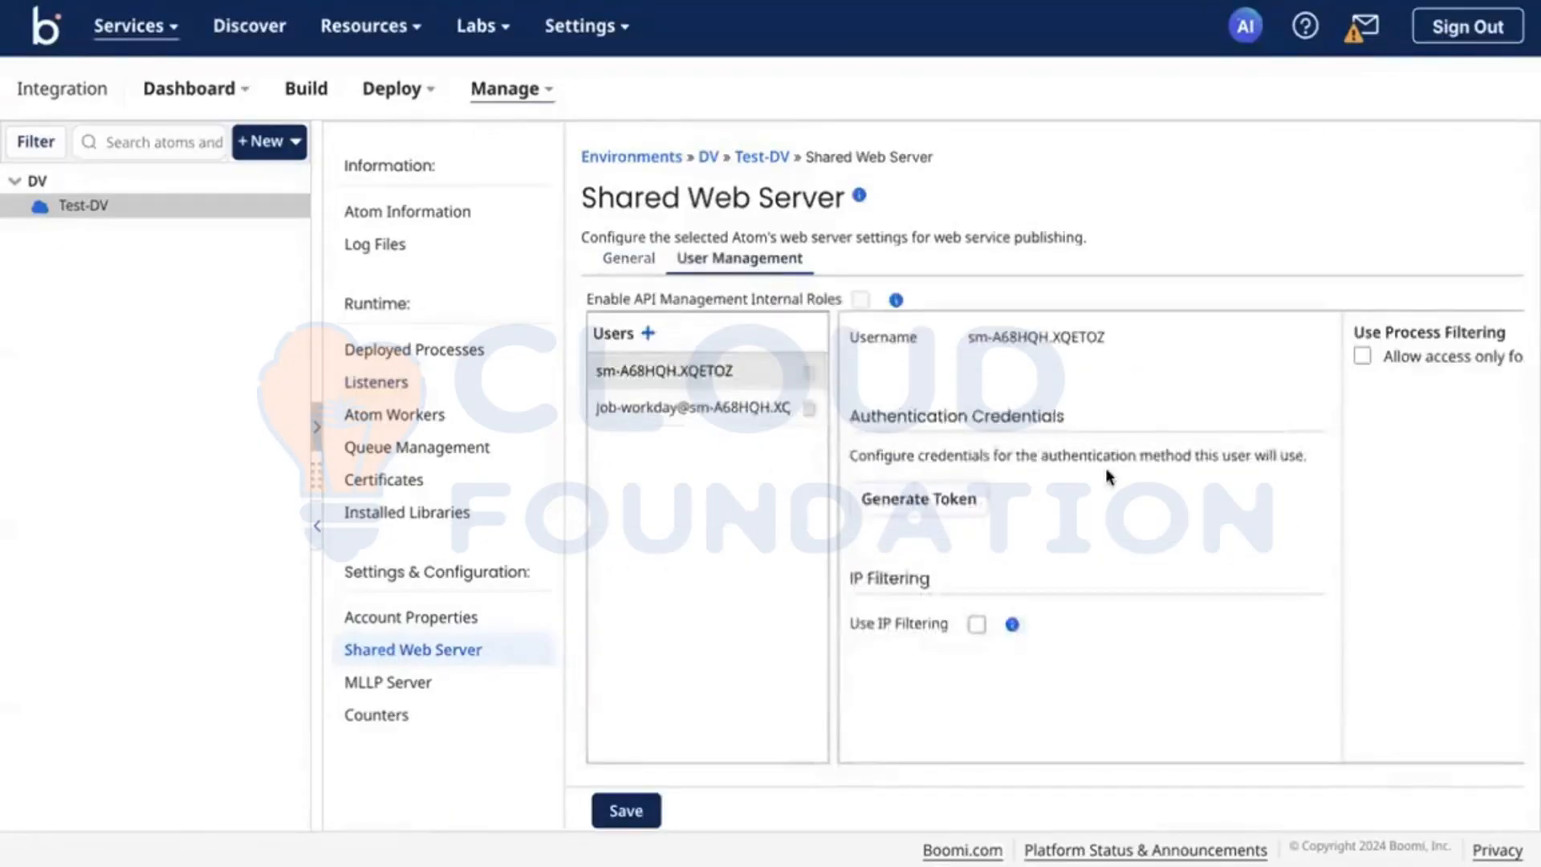
pyautogui.click(649, 334)
pyautogui.click(1036, 335)
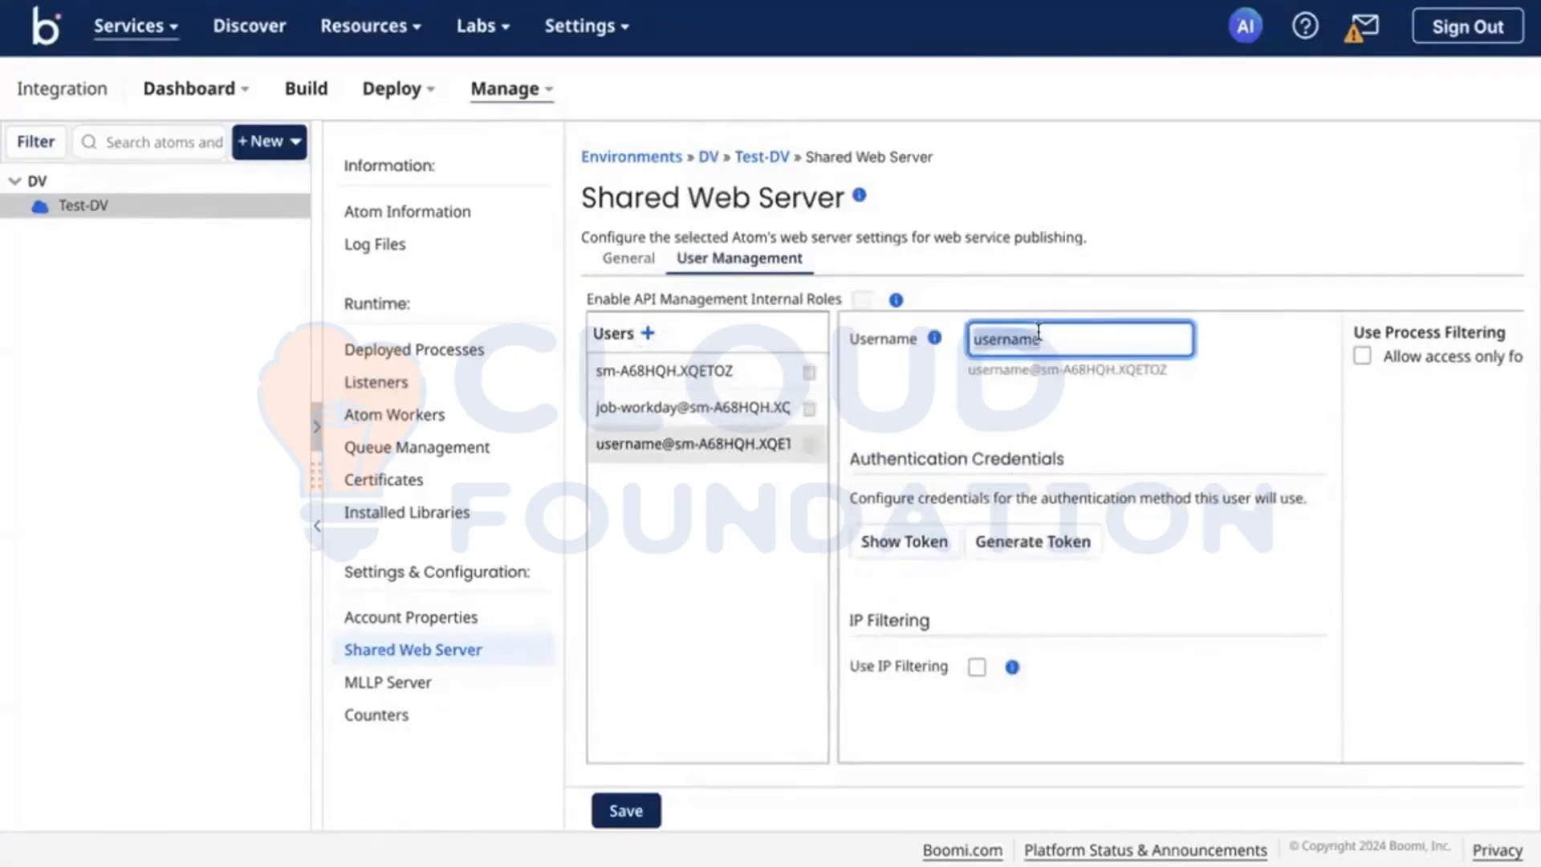
pyautogui.write('Test')
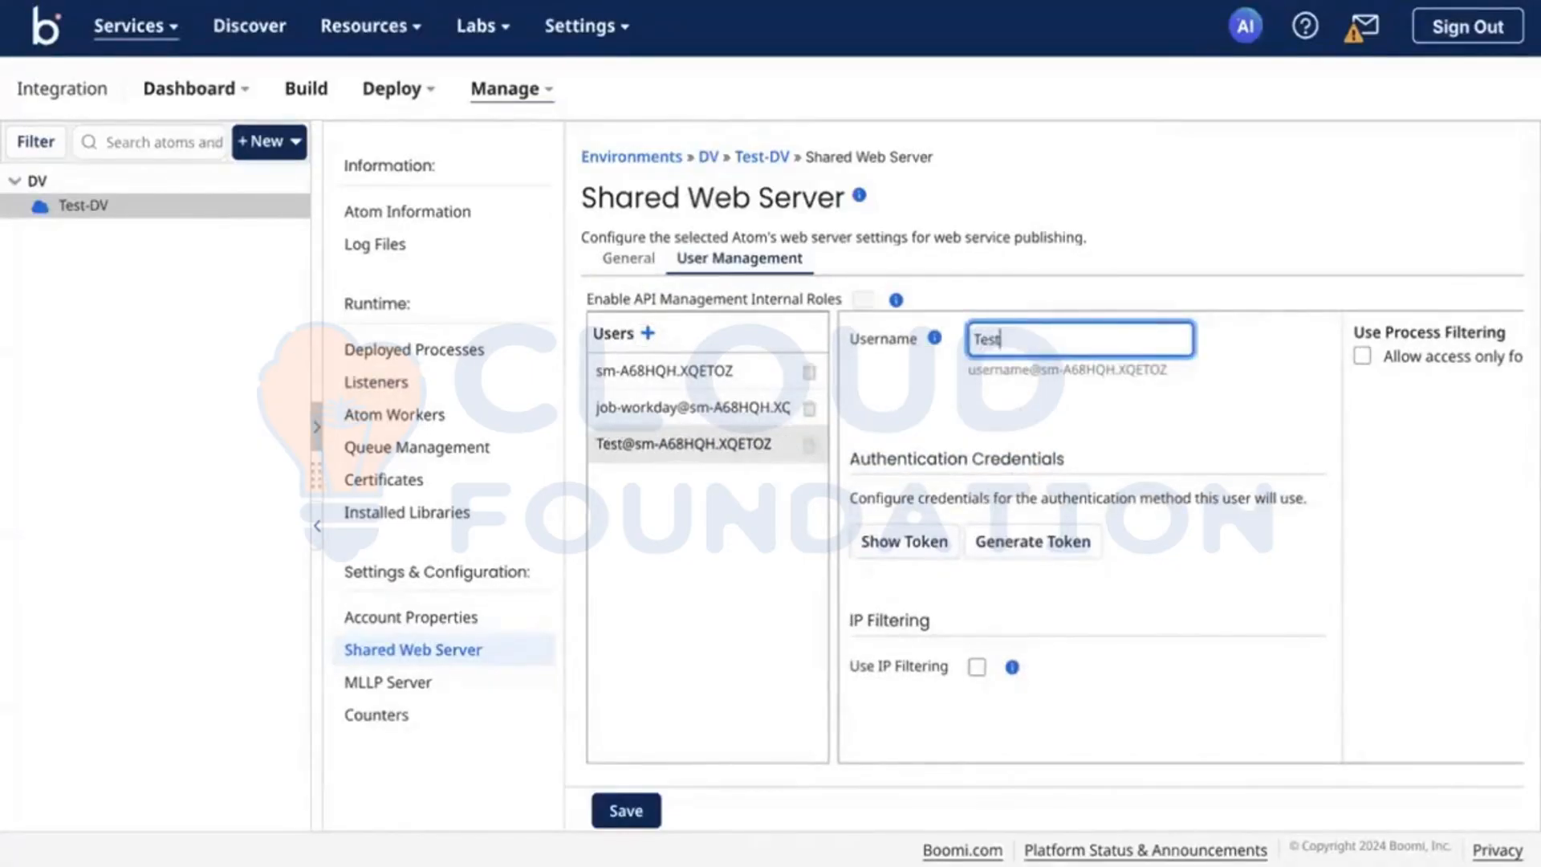
pyautogui.write('Boomi')
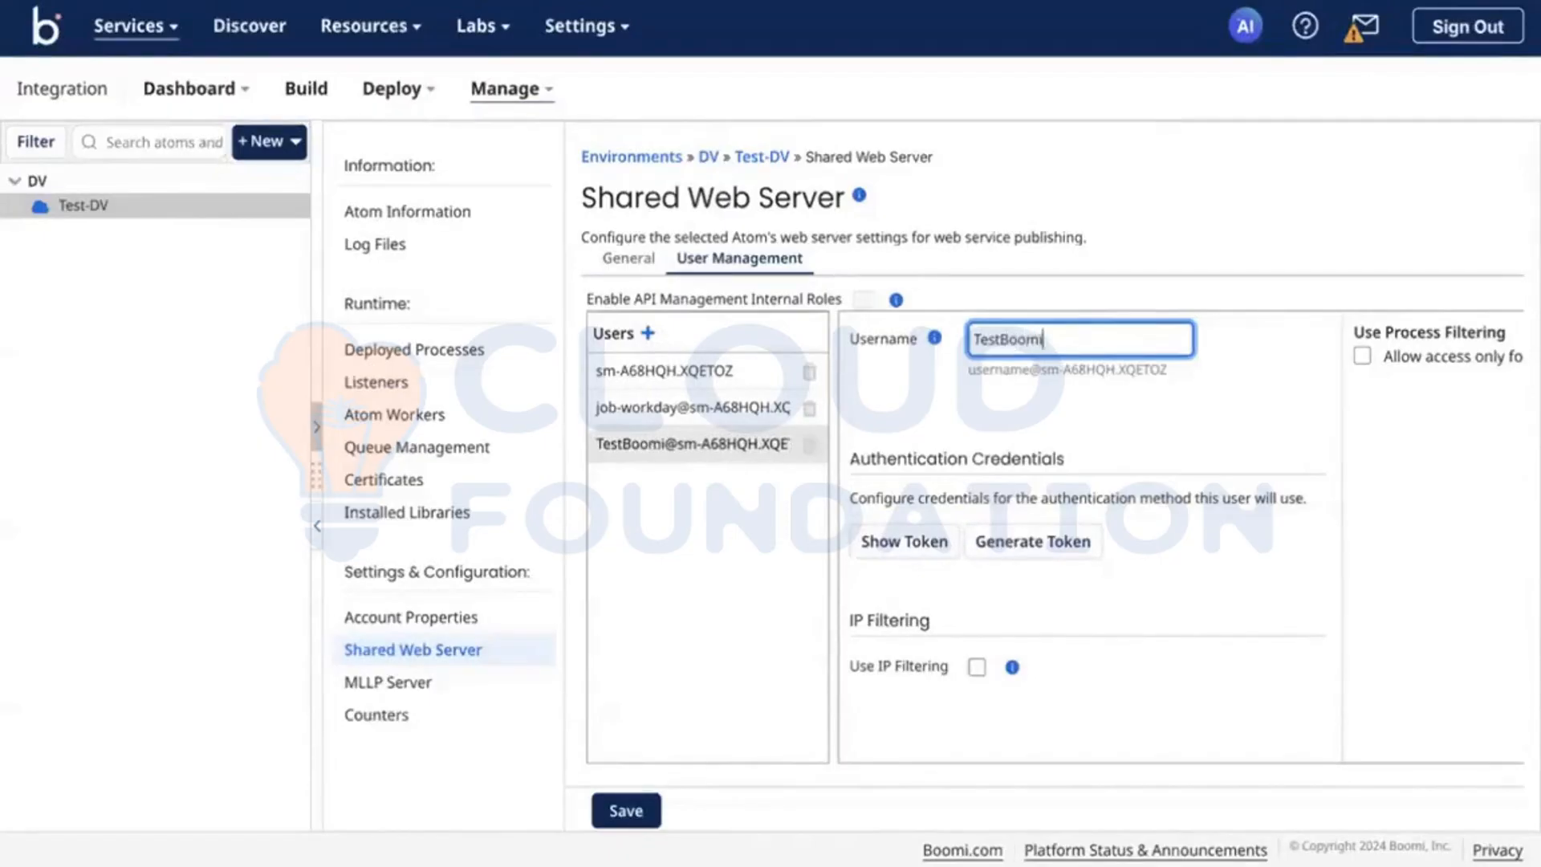
pyautogui.click(1281, 396)
pyautogui.hscroll(1, 1122, 477)
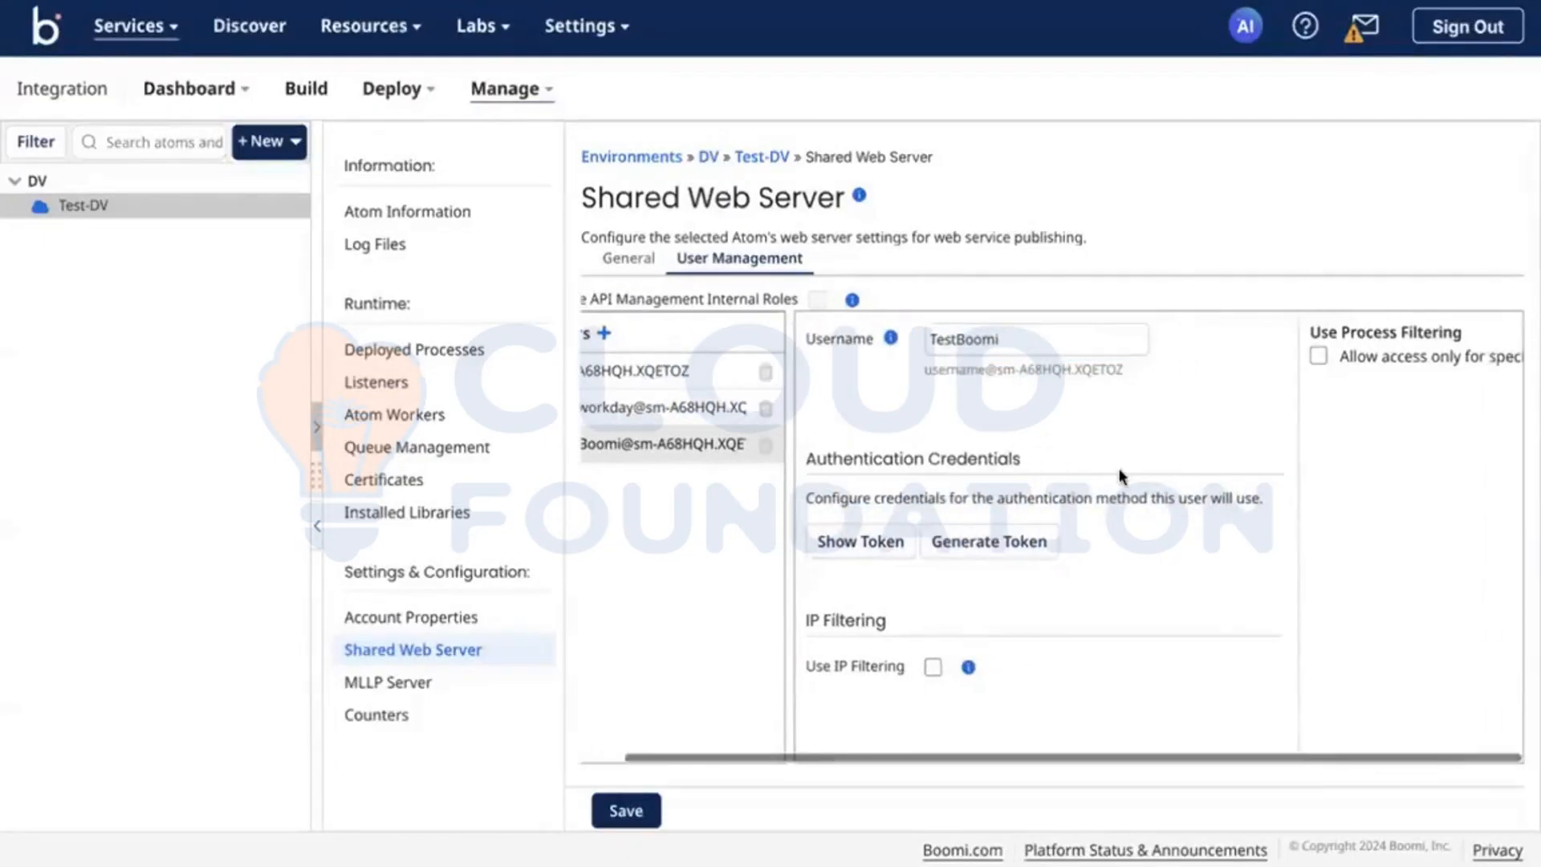
# Step: Generate an authentication token for the TestBoomi user, copy it and save the shared web server settings
pyautogui.click(1035, 549)
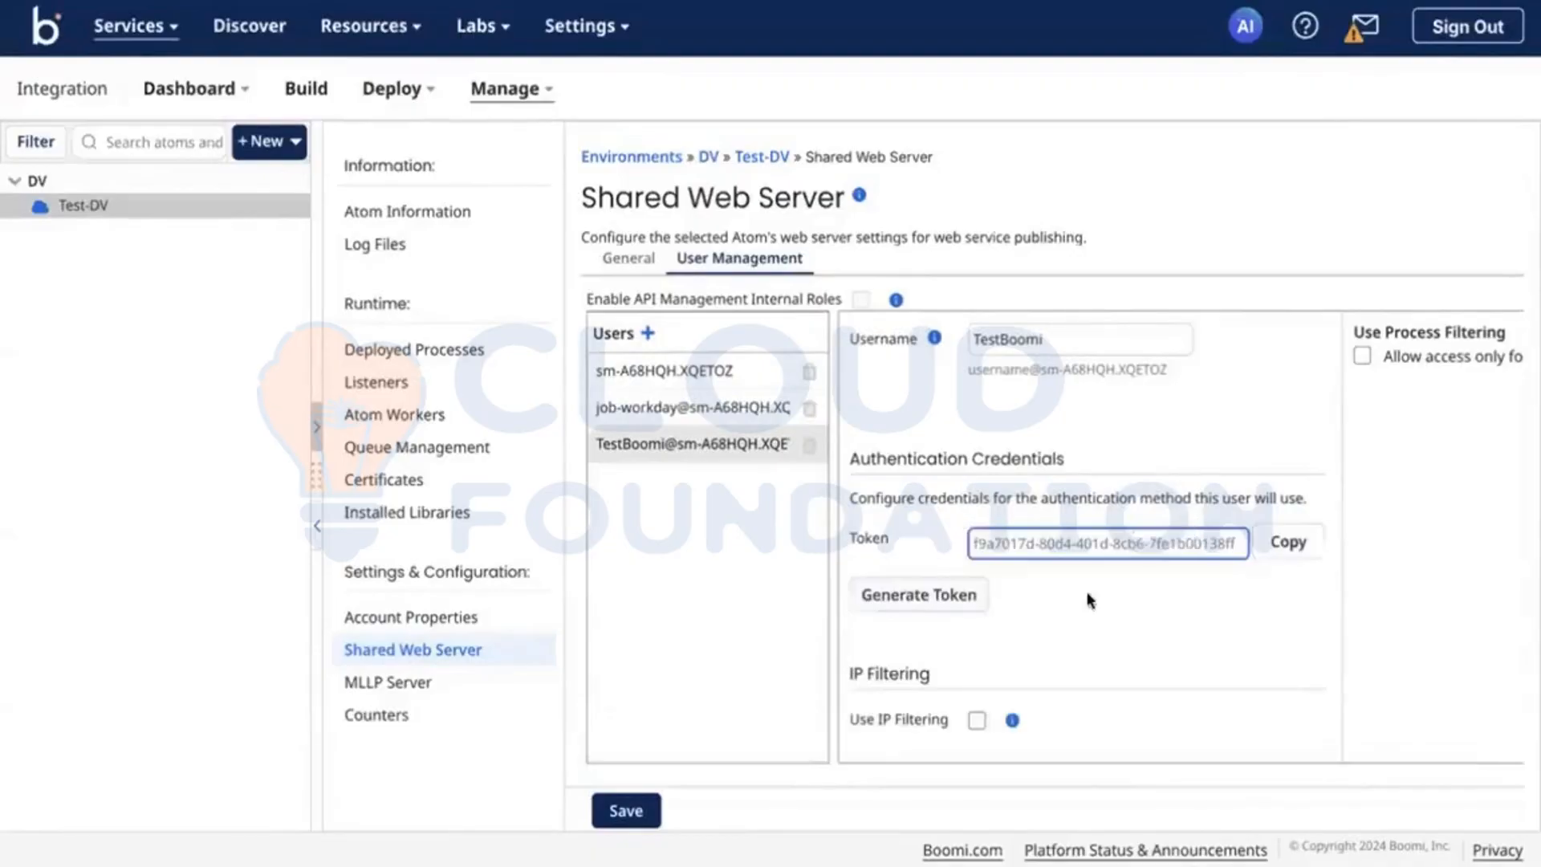
pyautogui.click(1288, 543)
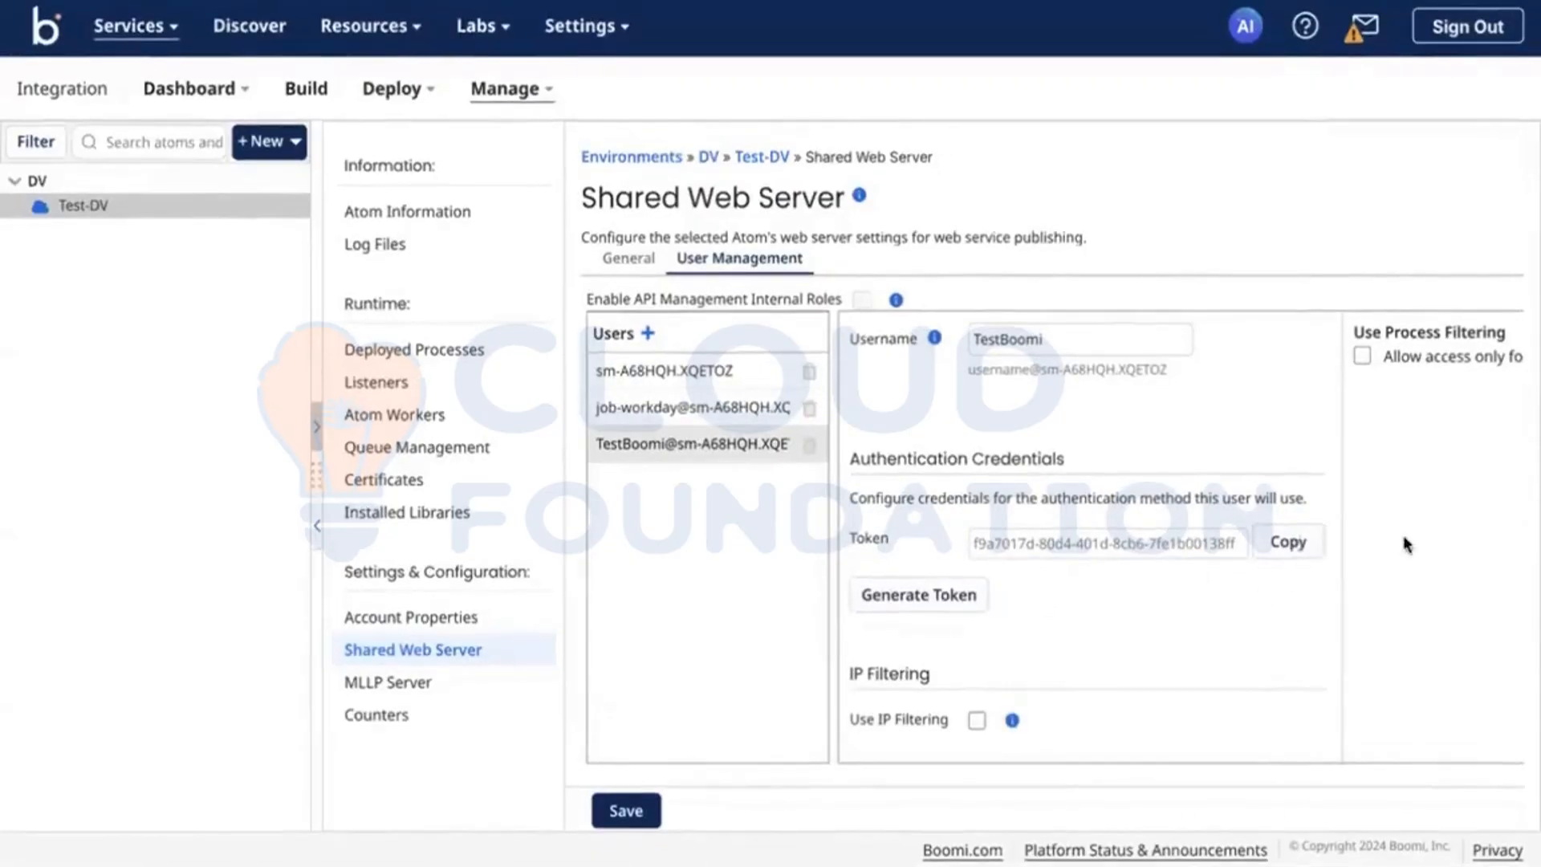
pyautogui.hscroll(1, 1391, 408)
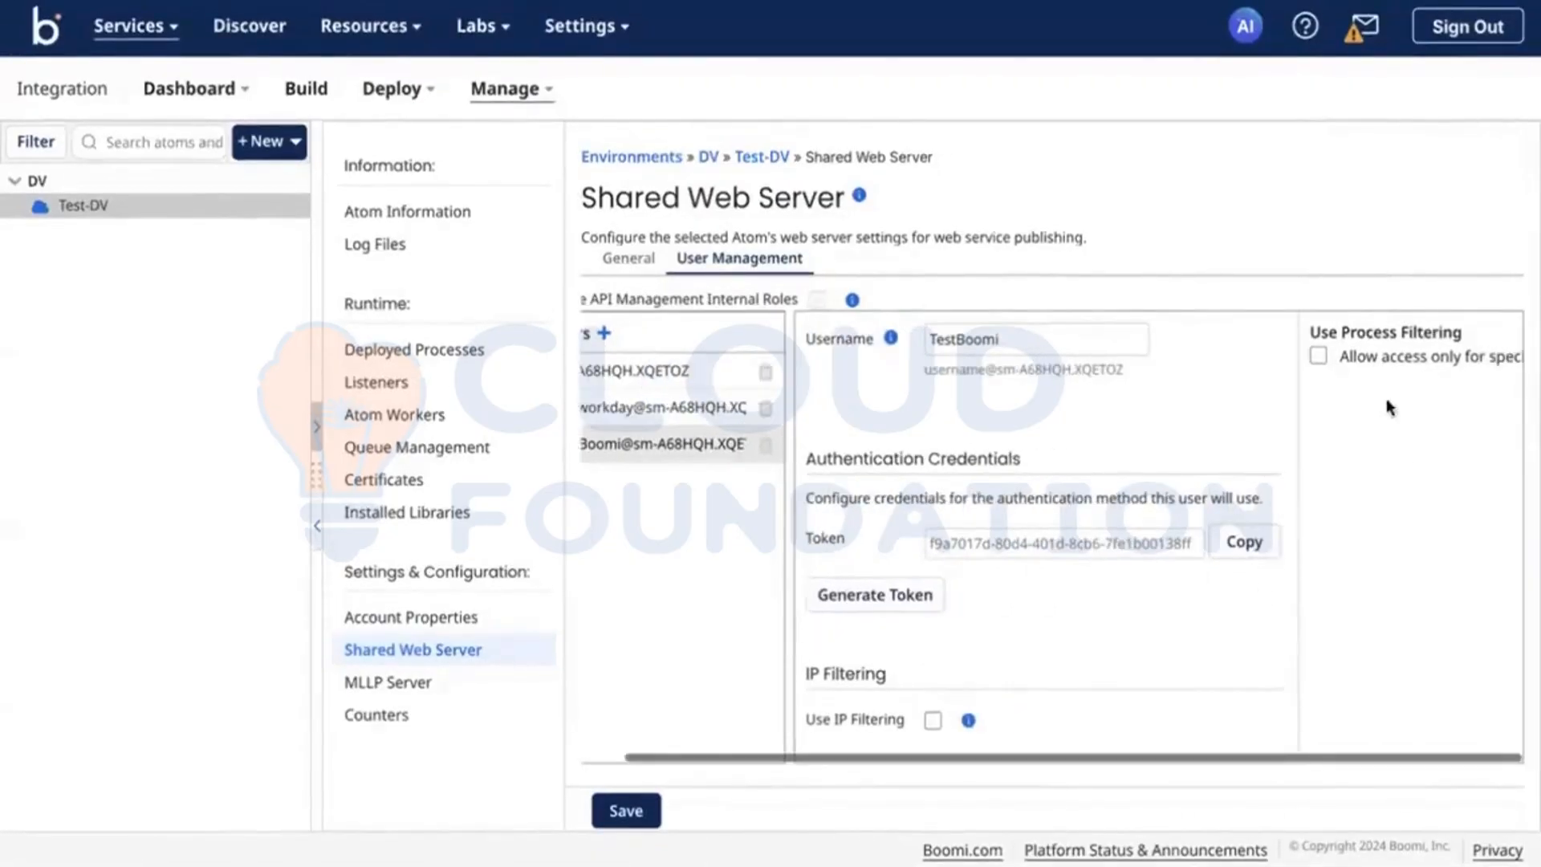
pyautogui.click(629, 807)
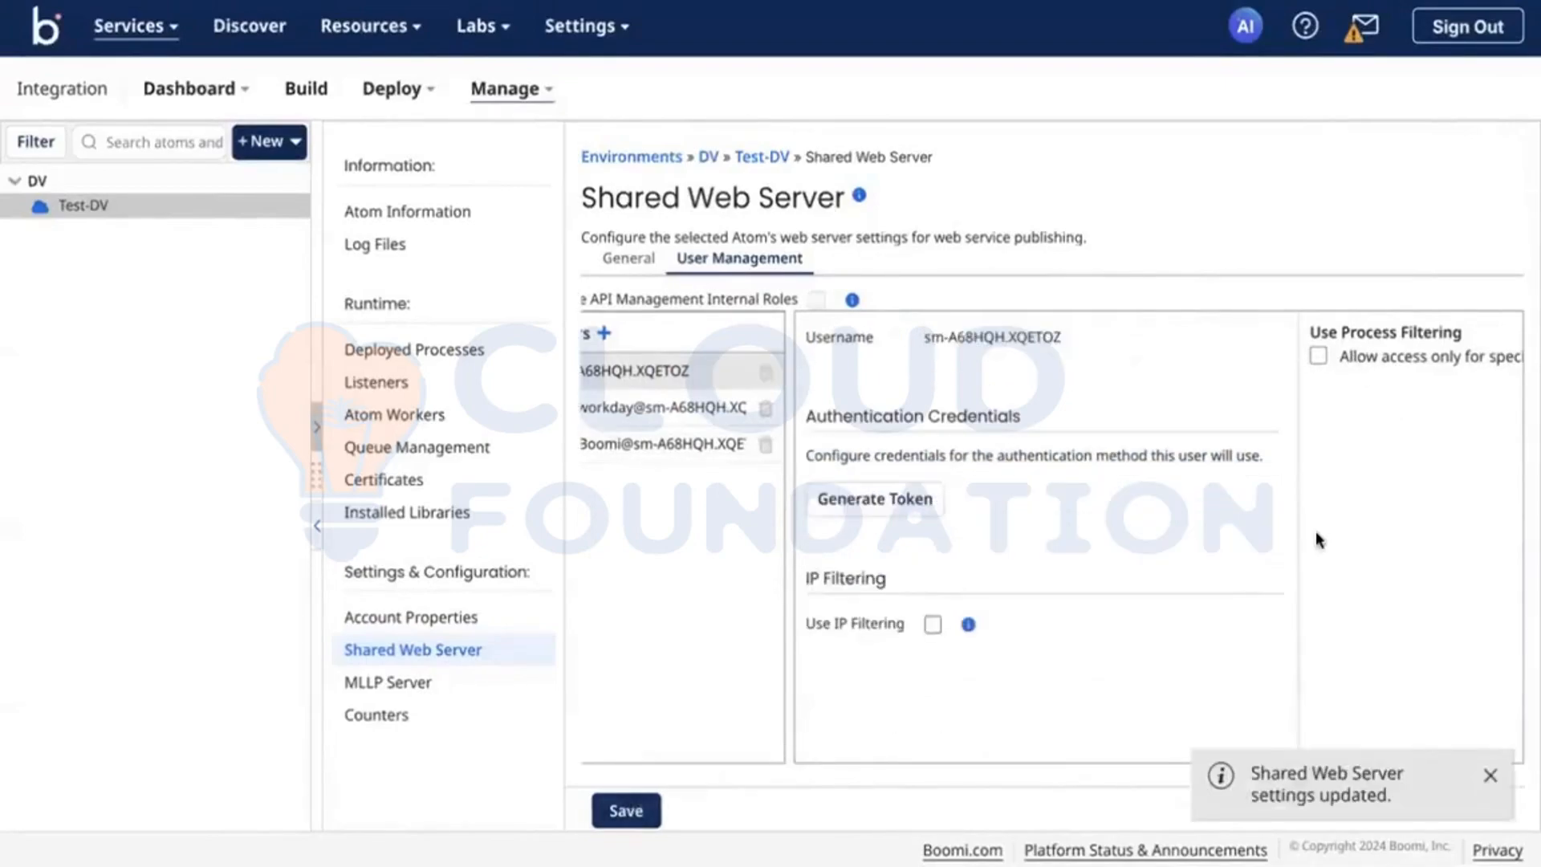
# Step: Generate an authentication token for the first user in the shared web server's user list and copy it
pyautogui.click(901, 507)
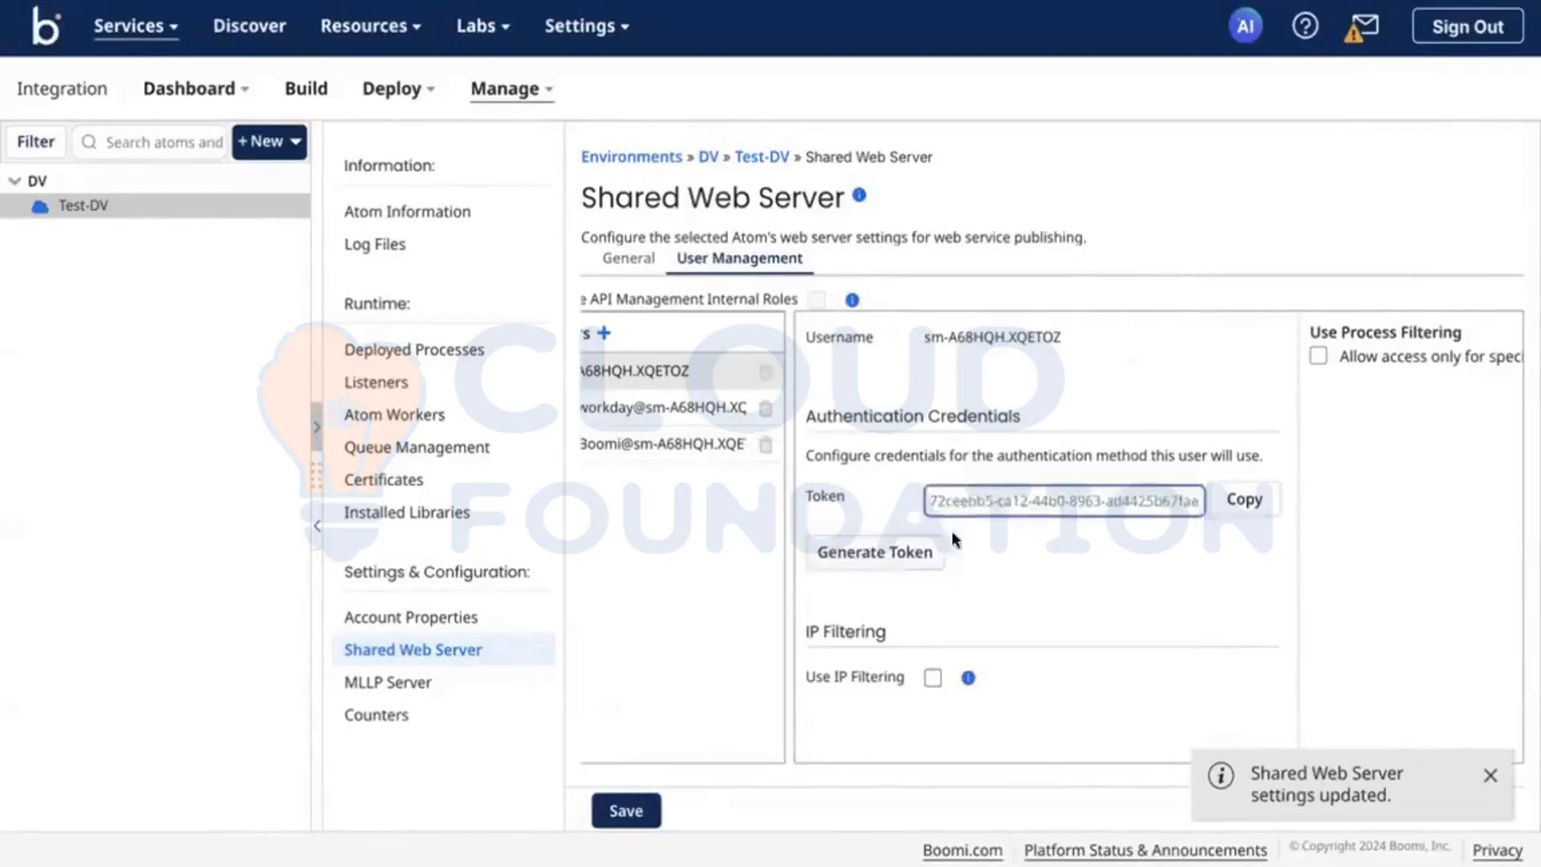
pyautogui.click(1226, 508)
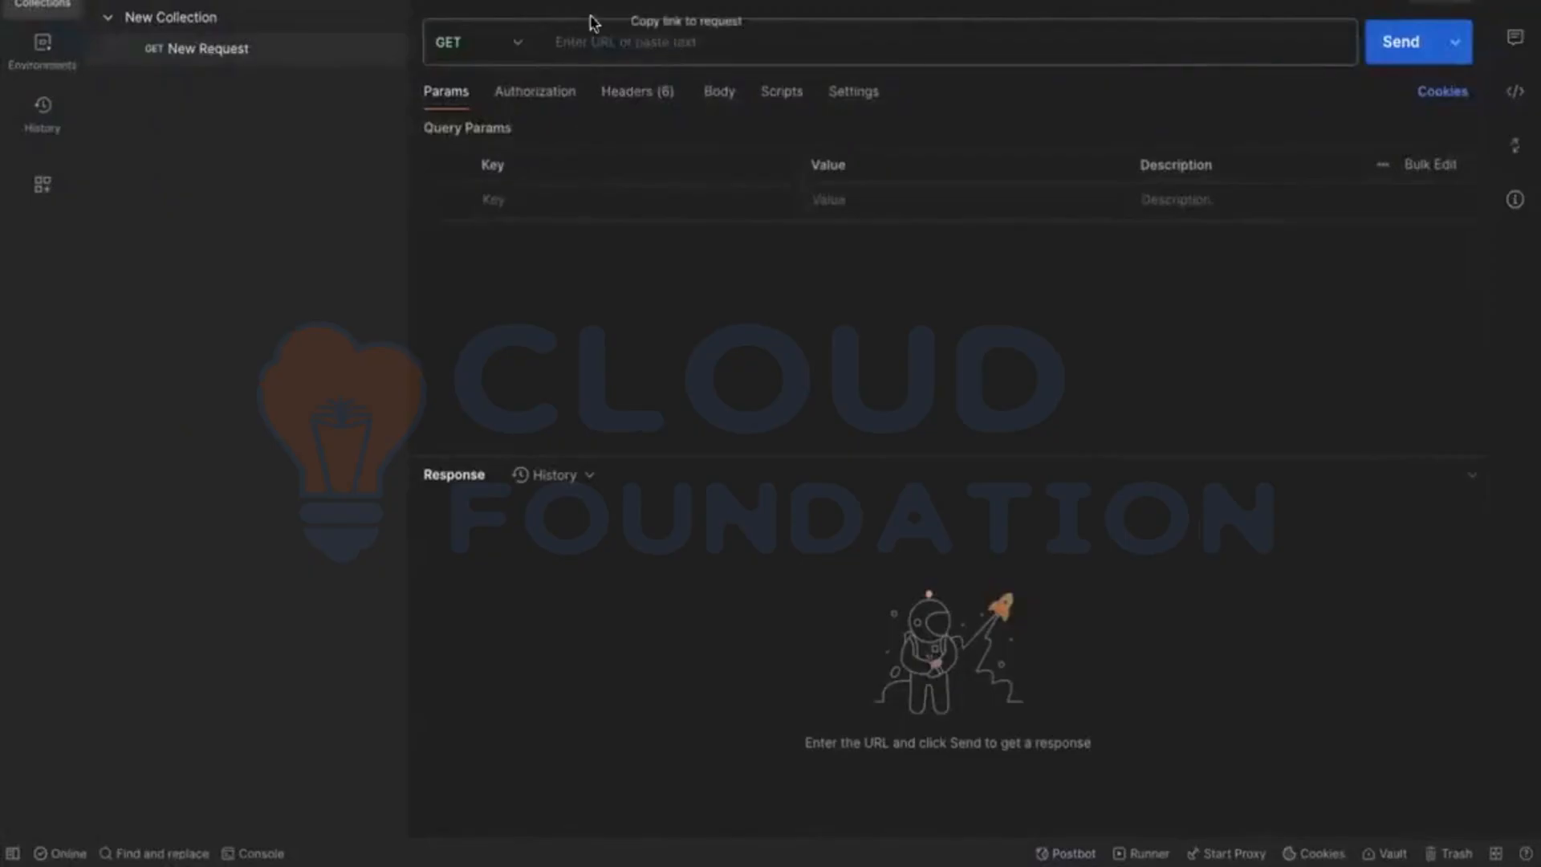
# Step: In Postman, set the new request's authorization type to Basic Auth and paste the copied token as the password
pyautogui.click(559, 89)
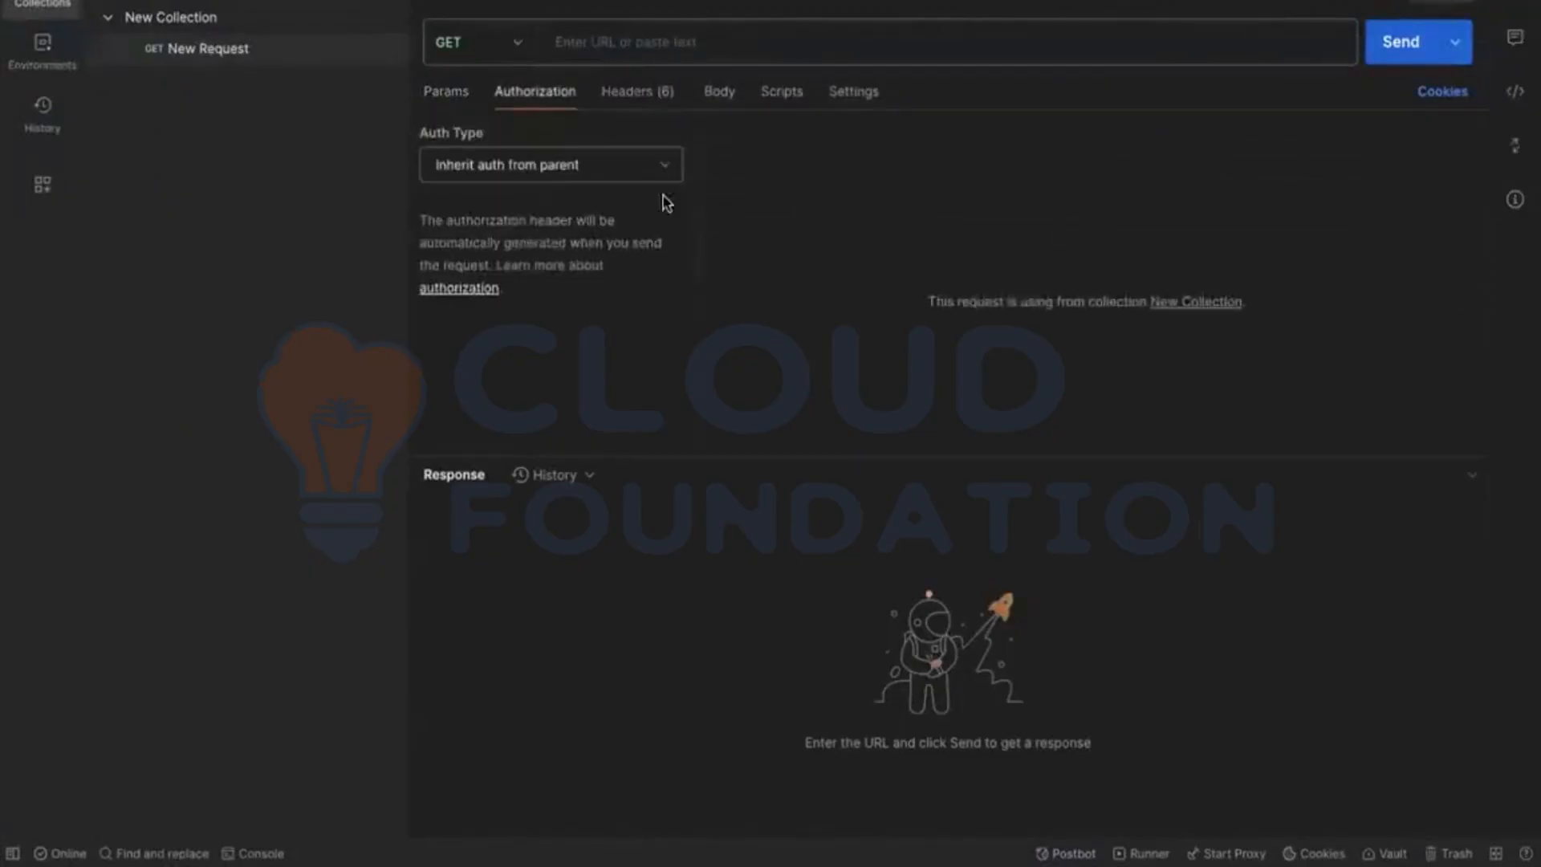
pyautogui.click(601, 166)
pyautogui.click(497, 276)
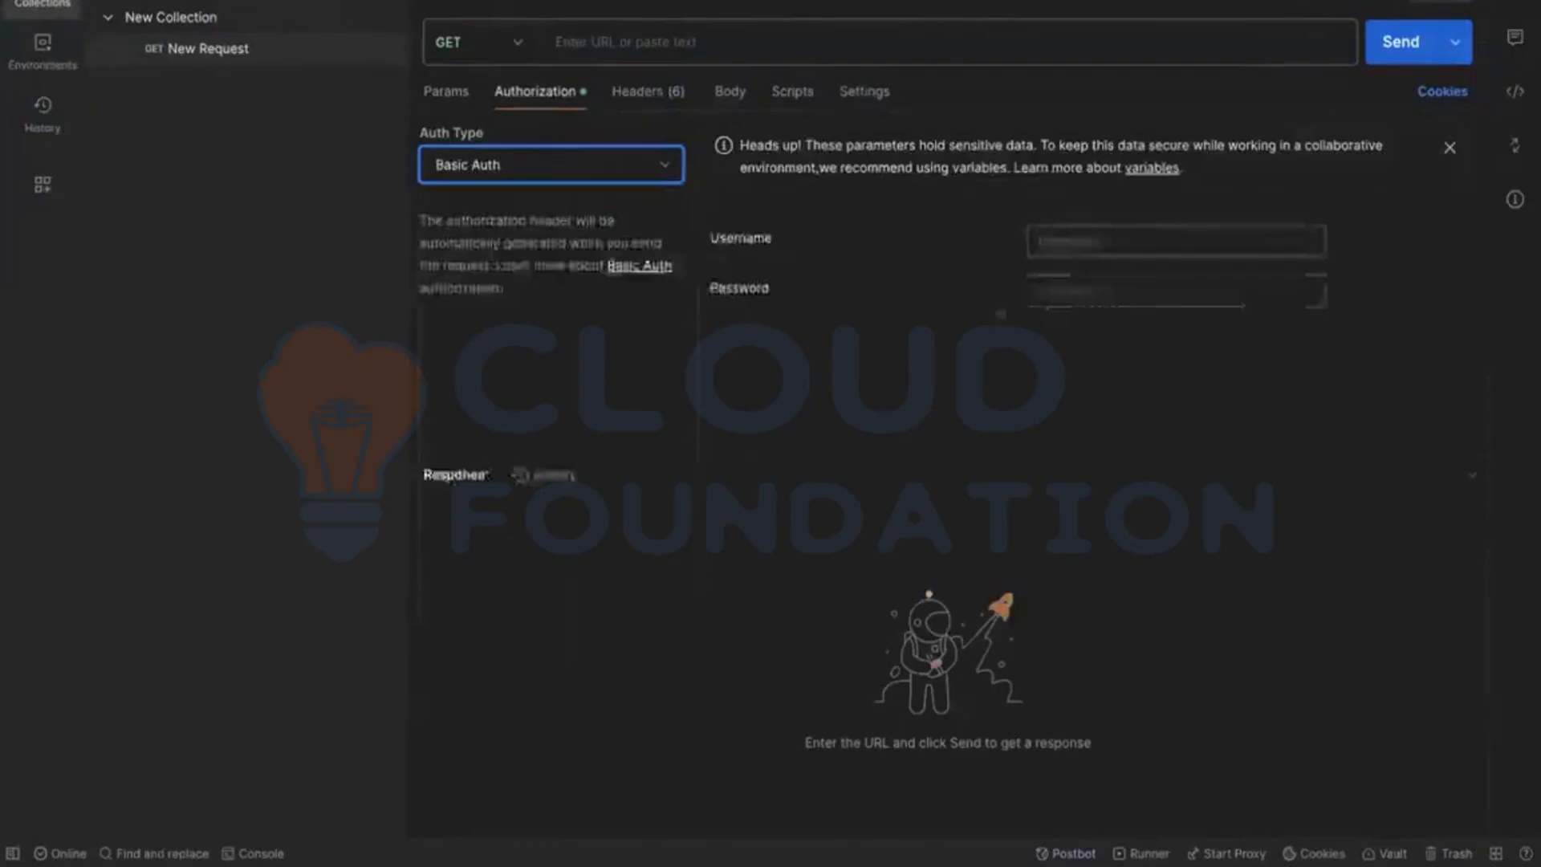
pyautogui.click(1110, 309)
pyautogui.hotkey('ctrl', 'v')
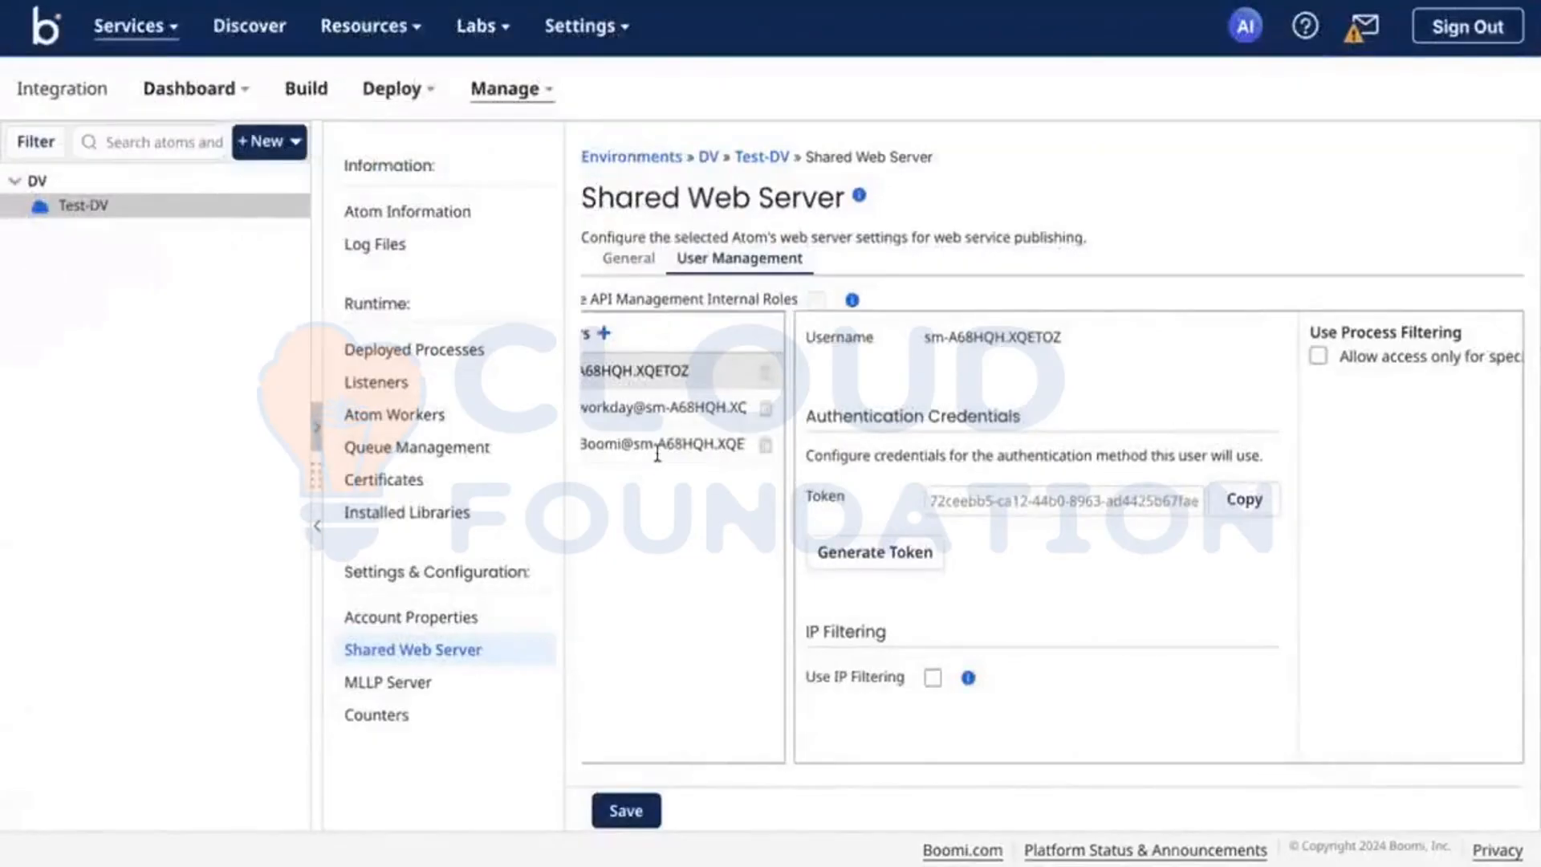
# Step: Copy the TestBoomi user's full username from Boomi's shared web server and paste it without a trailing line break as Postman's Basic Auth username
pyautogui.click(657, 444)
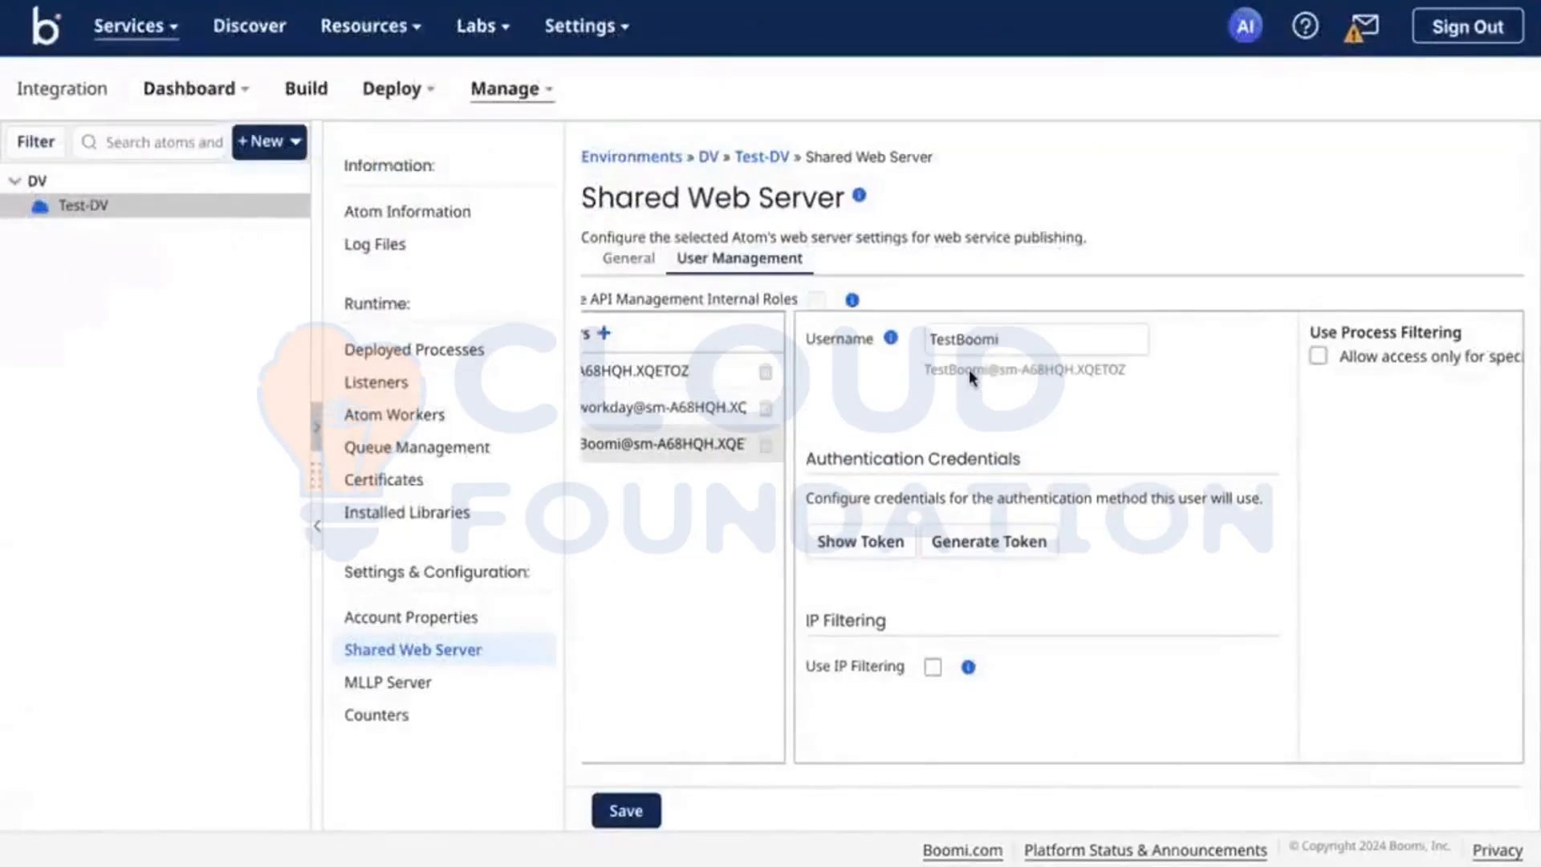
pyautogui.tripleClick(970, 369)
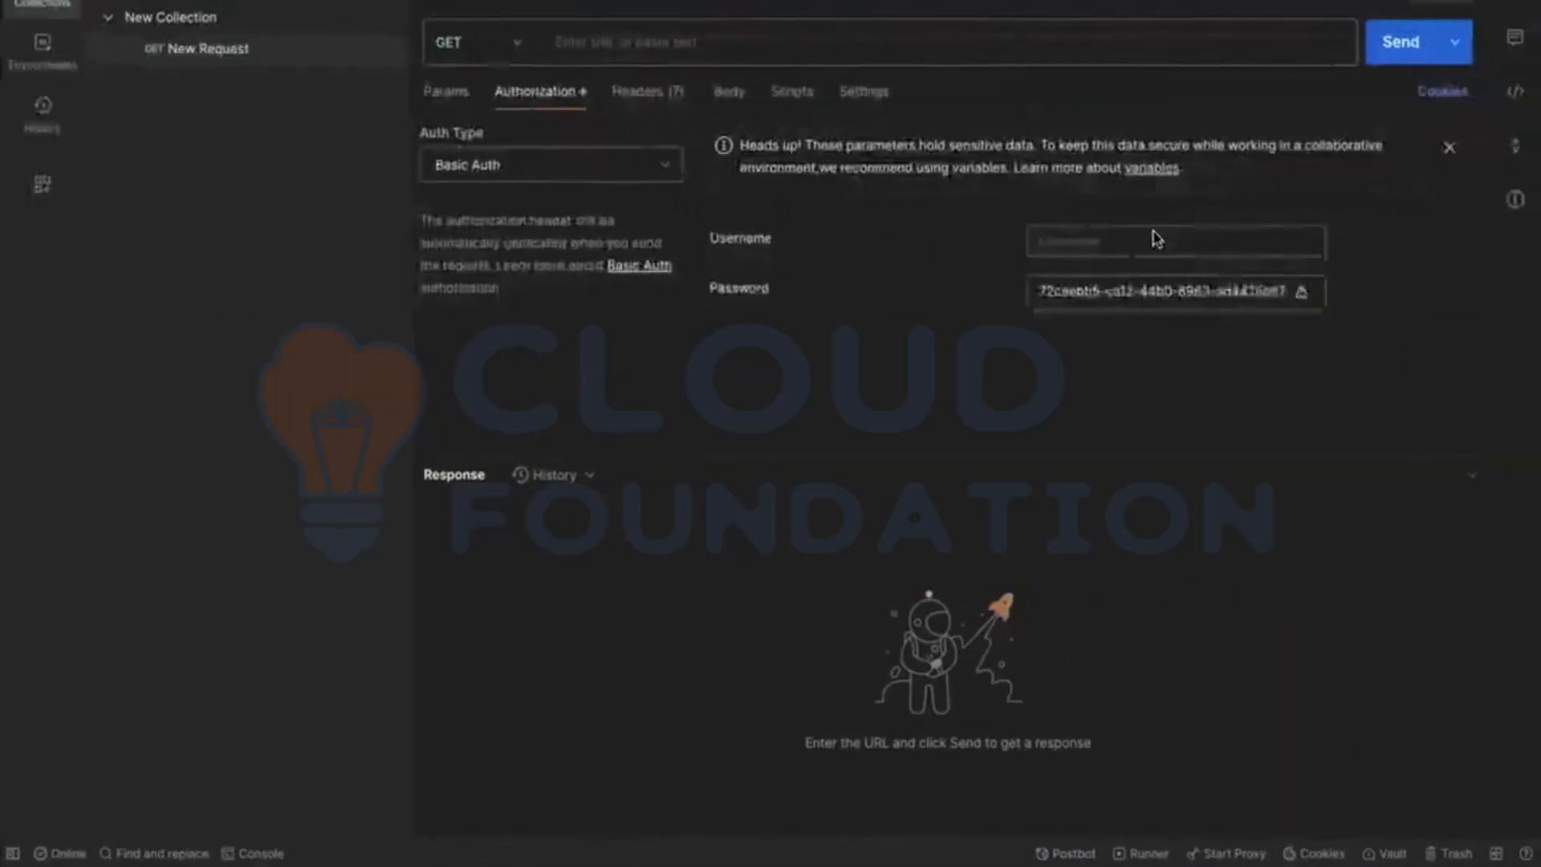
pyautogui.hotkey('ctrl', 'v')
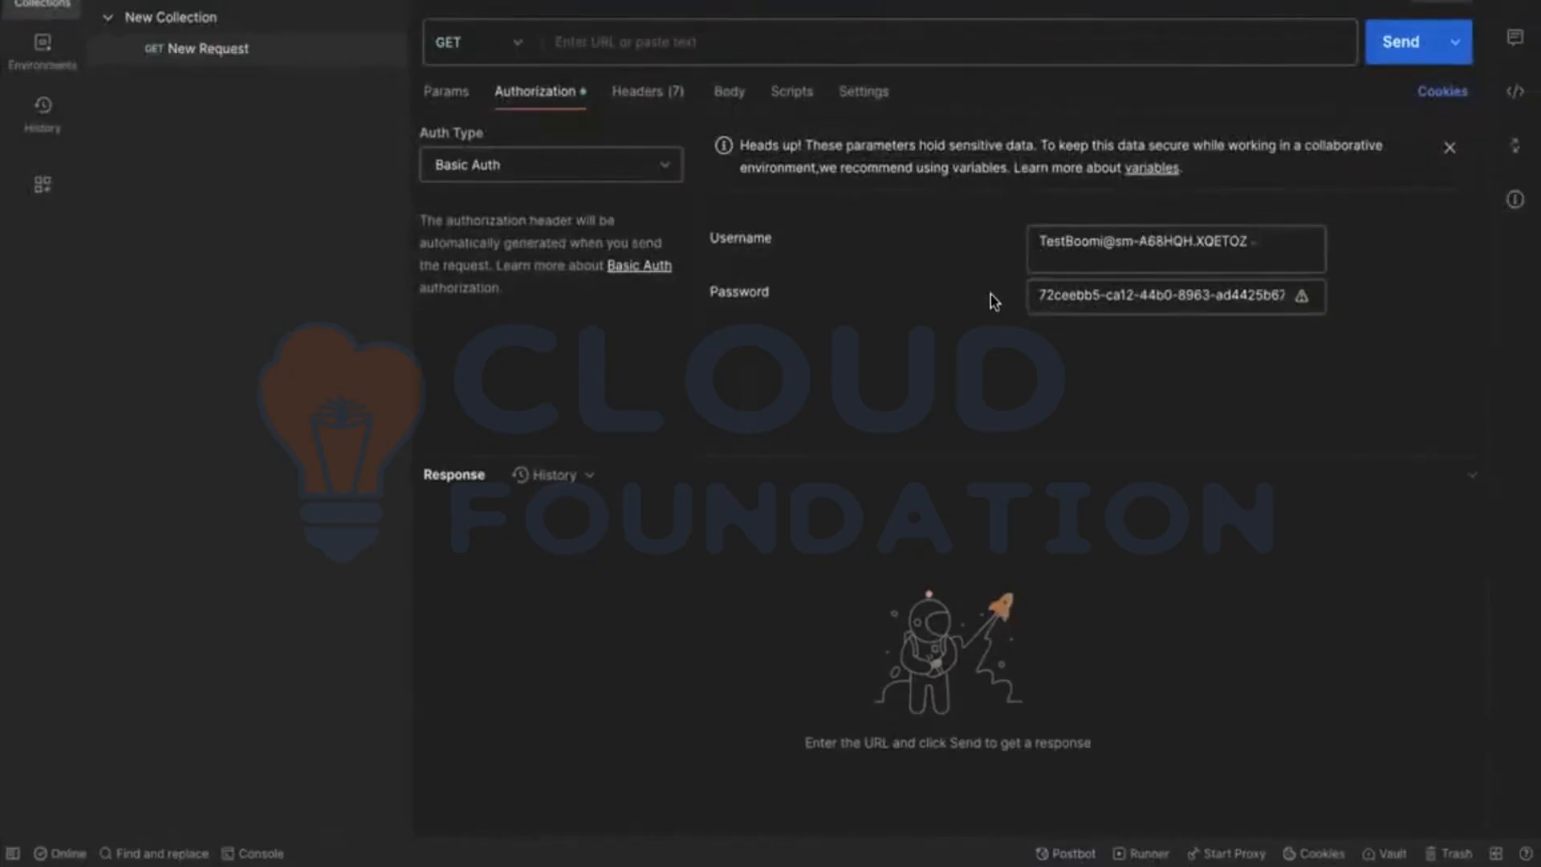
pyautogui.press('BackSpace')
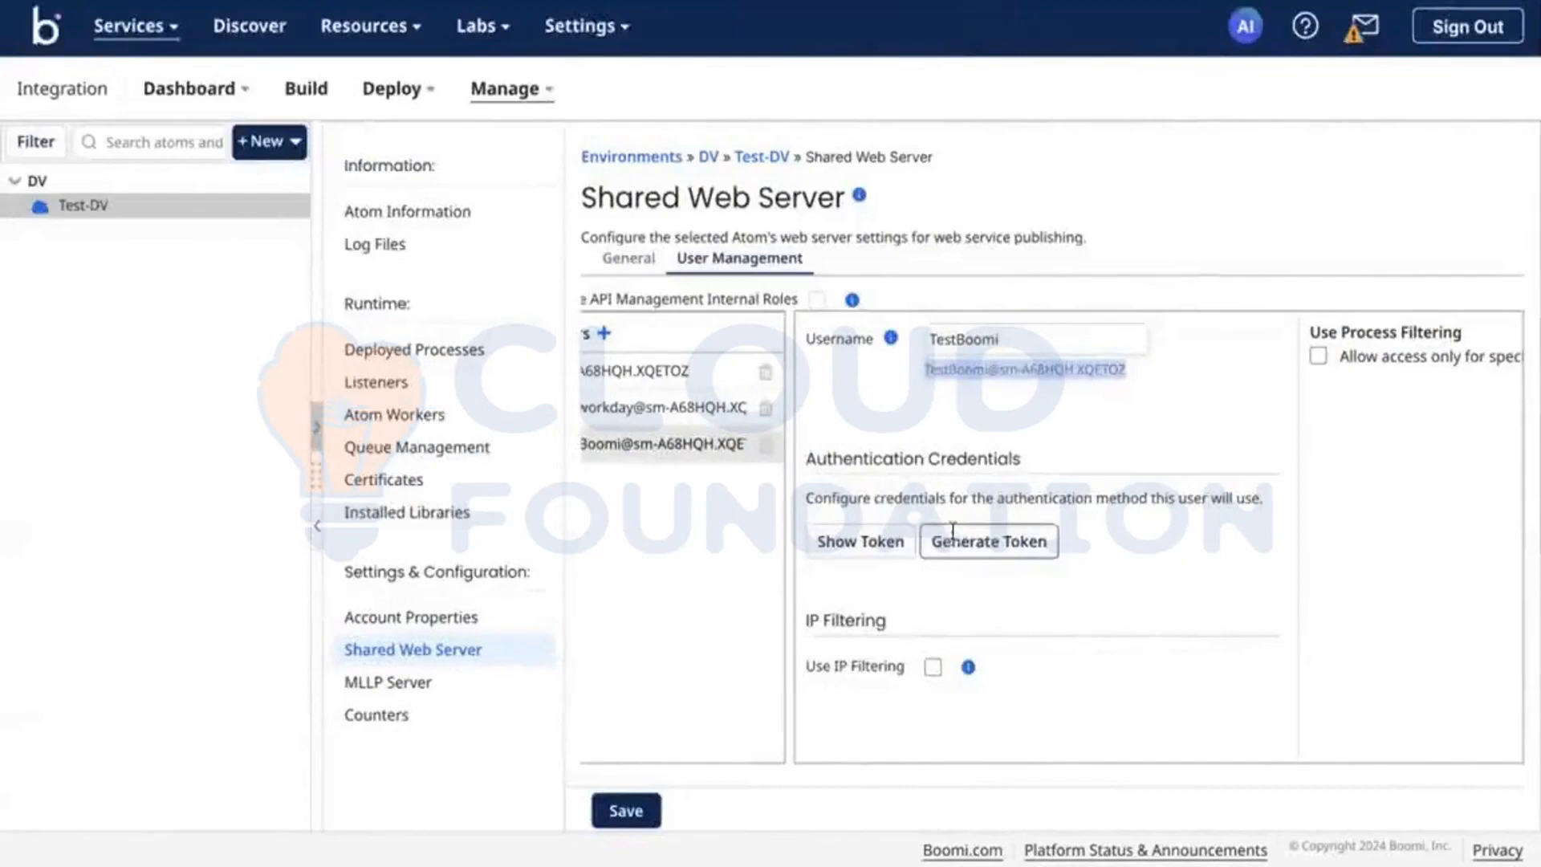
# Step: Generate and copy a new token for the TestBoomi user in Boomi, and replace the Basic Auth password in Postman with it
pyautogui.click(953, 534)
pyautogui.click(1233, 554)
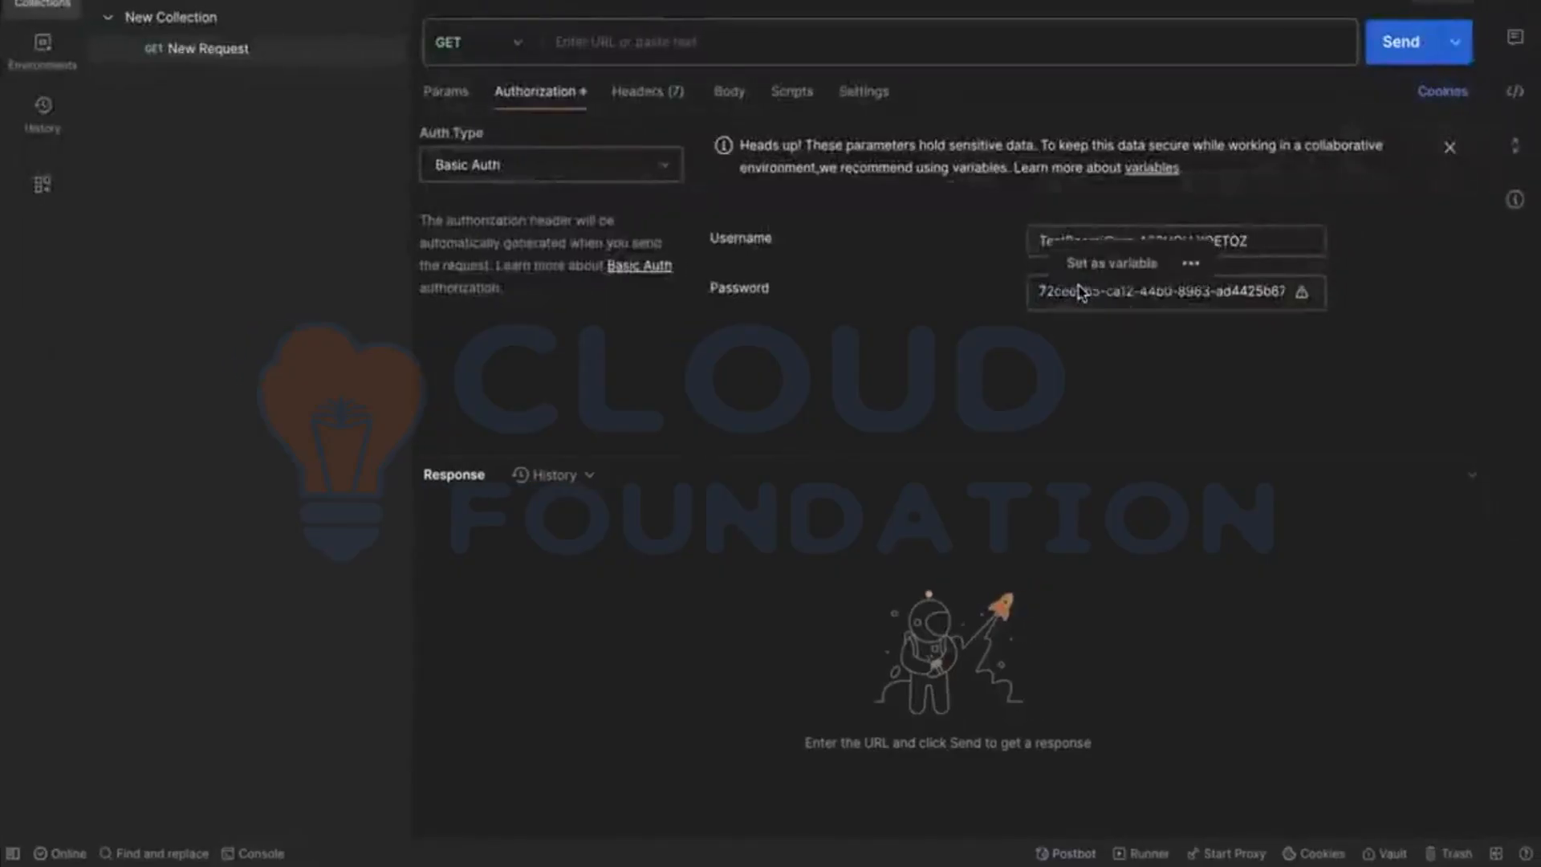
pyautogui.press('super+a')
pyautogui.click(1188, 294)
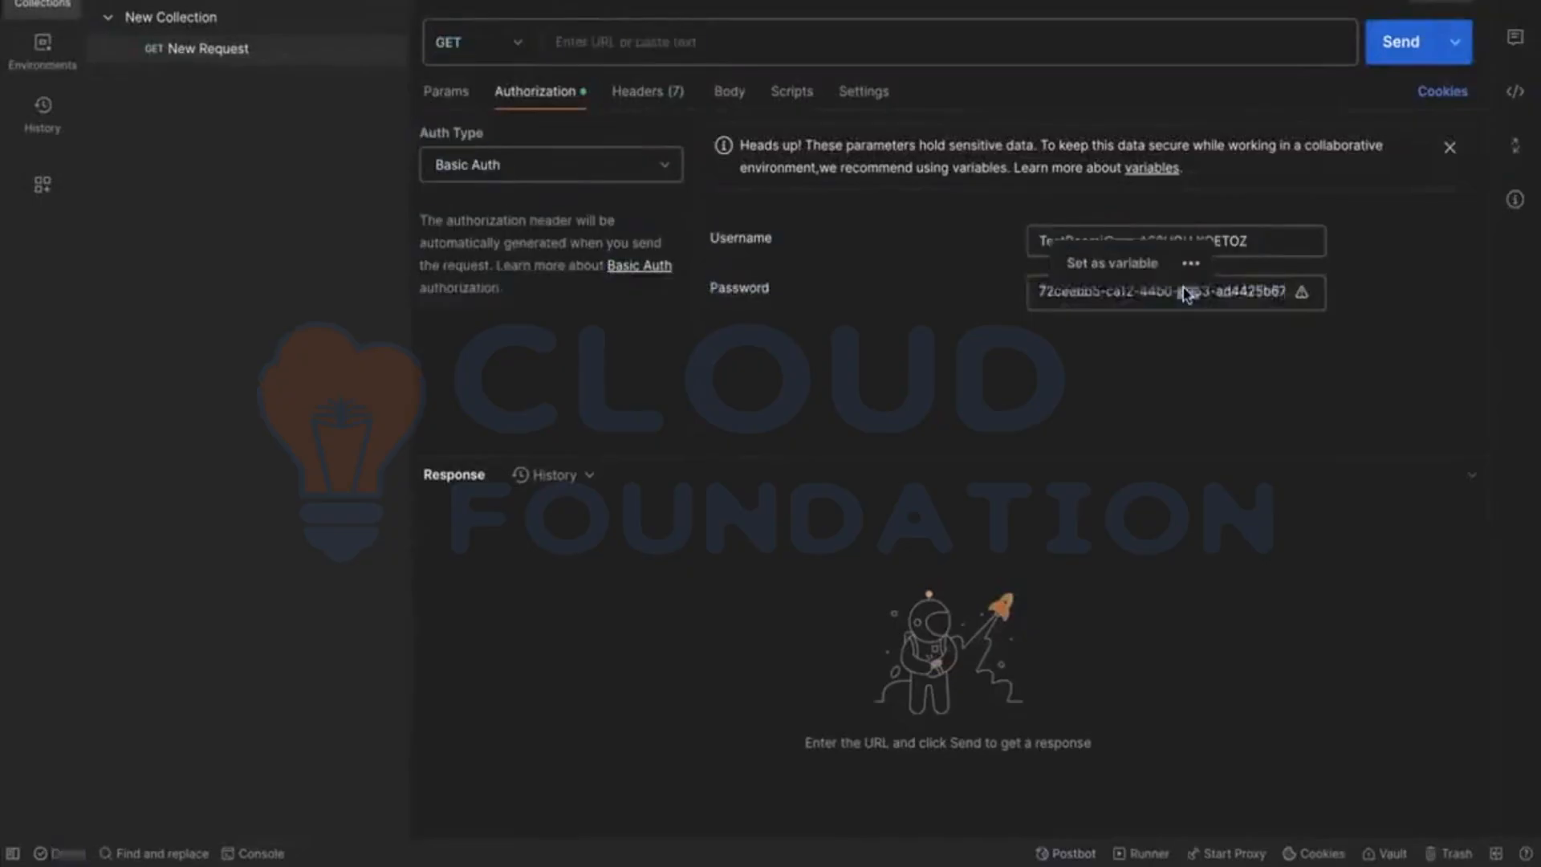
pyautogui.click(1246, 287)
pyautogui.press('super+a')
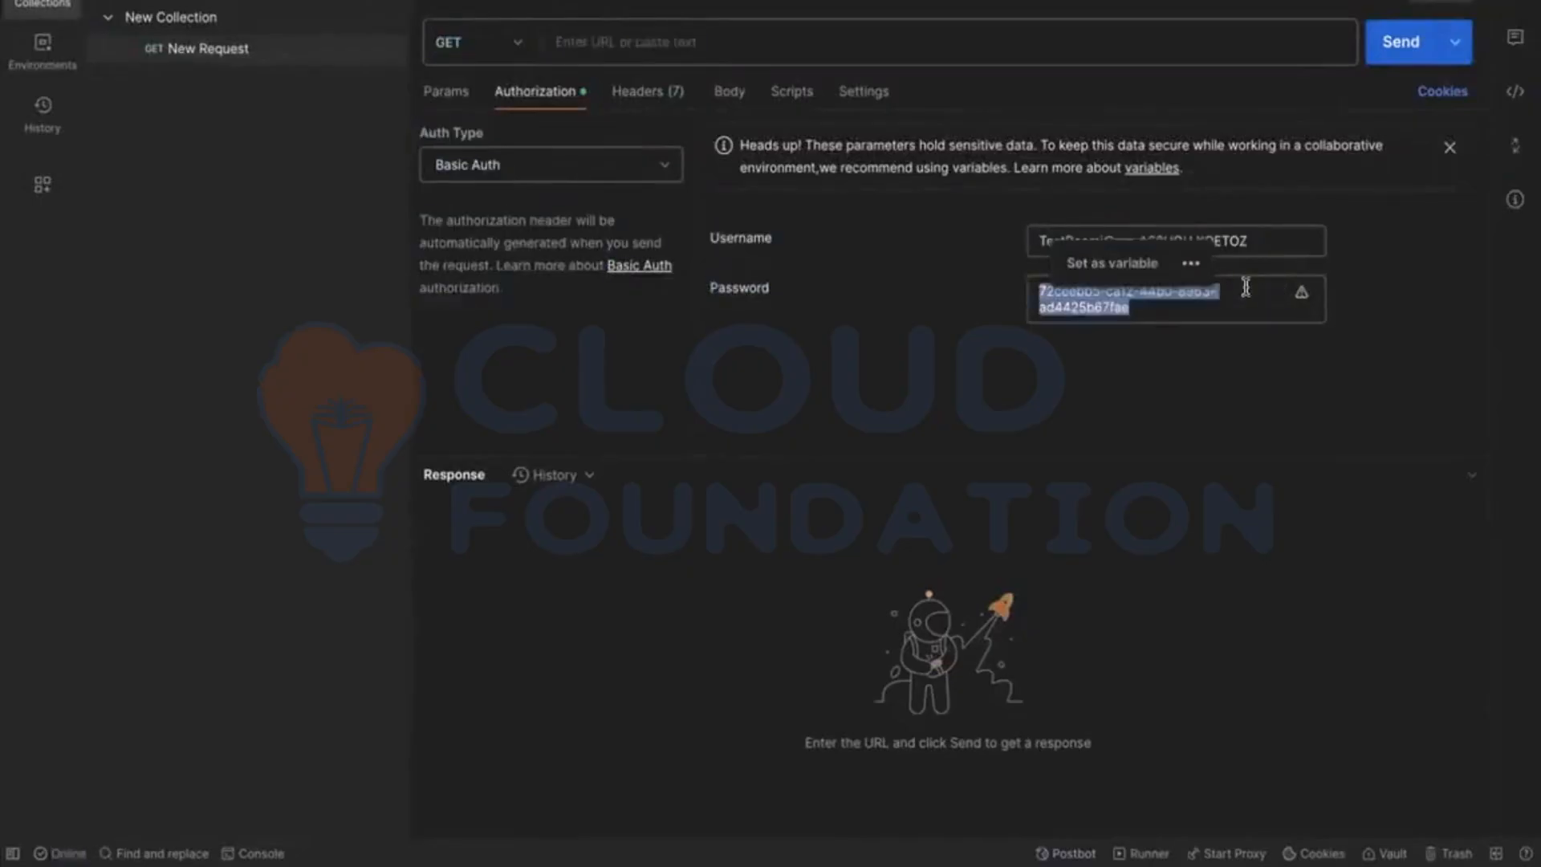
pyautogui.press('super+v')
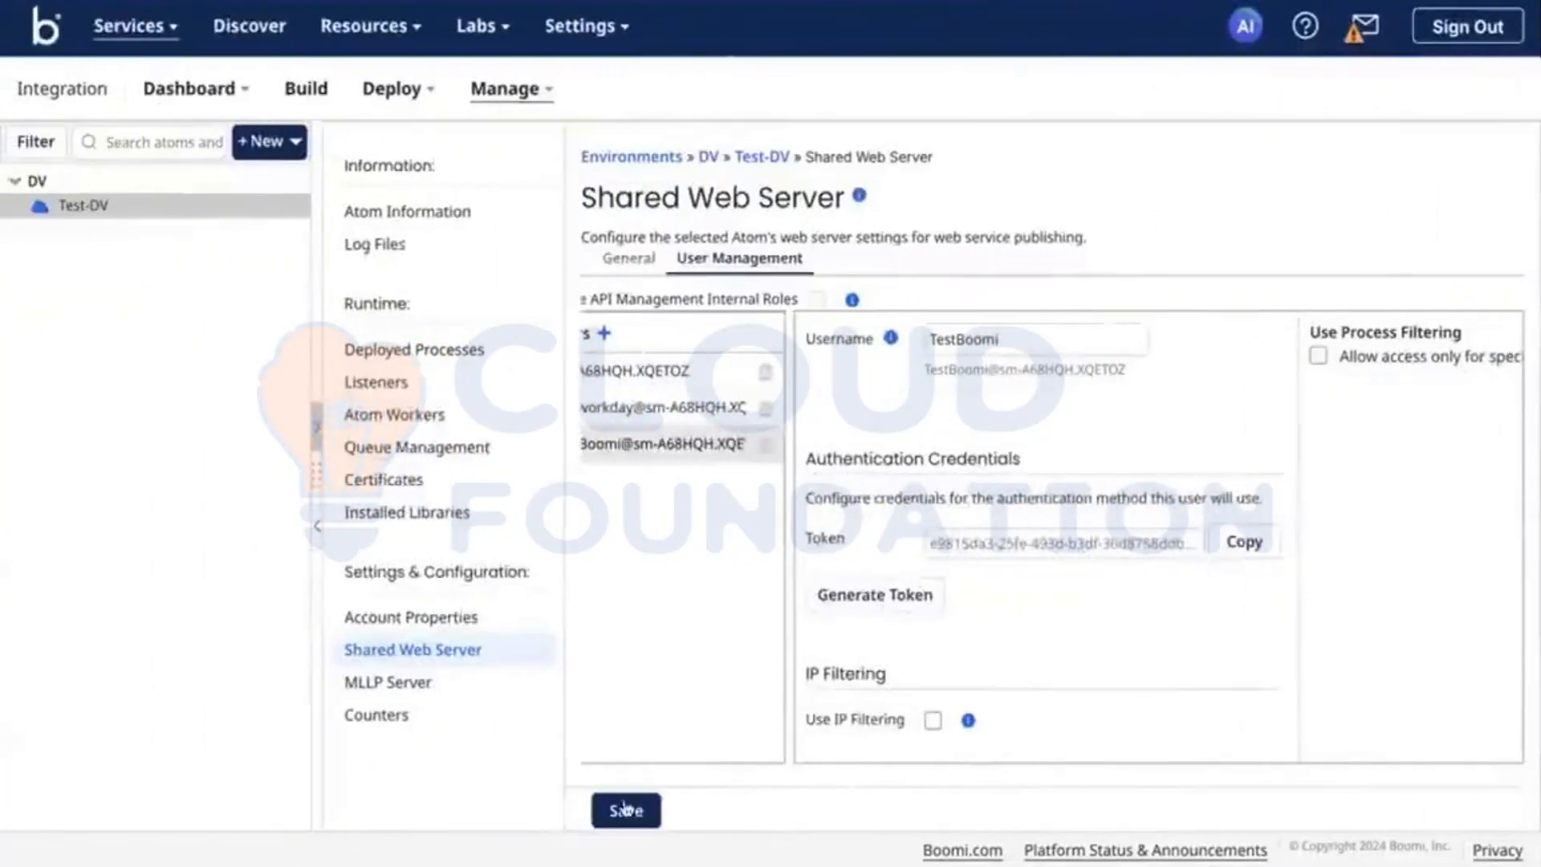
# Step: Save the shared web server settings in Boomi and show the TestBoomi user's token to compare it with Postman
pyautogui.click(630, 811)
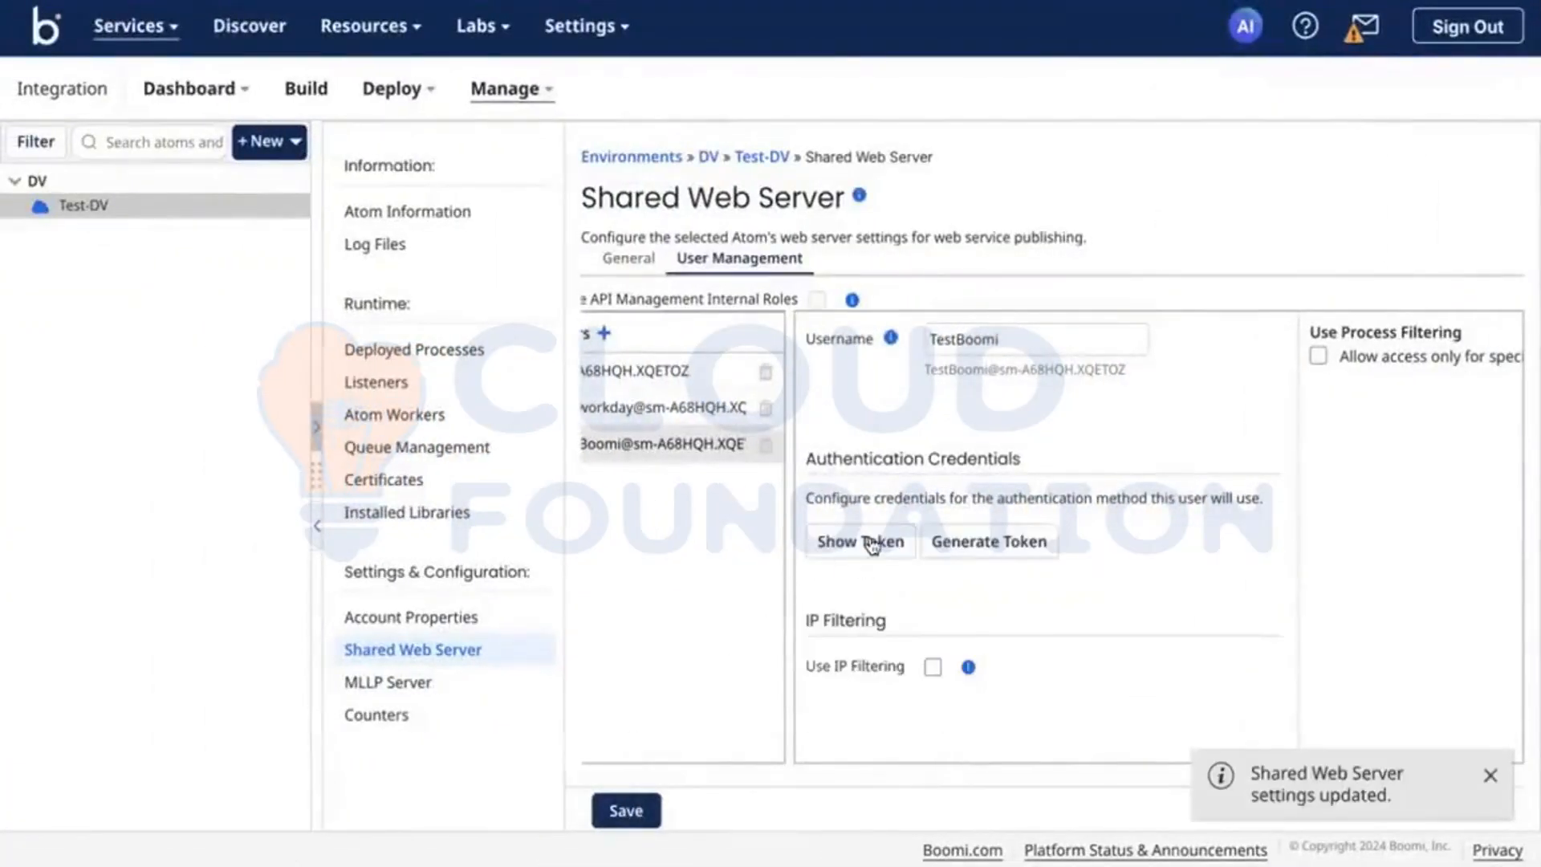
pyautogui.click(871, 543)
pyautogui.hotkey('ctrl', 'Right')
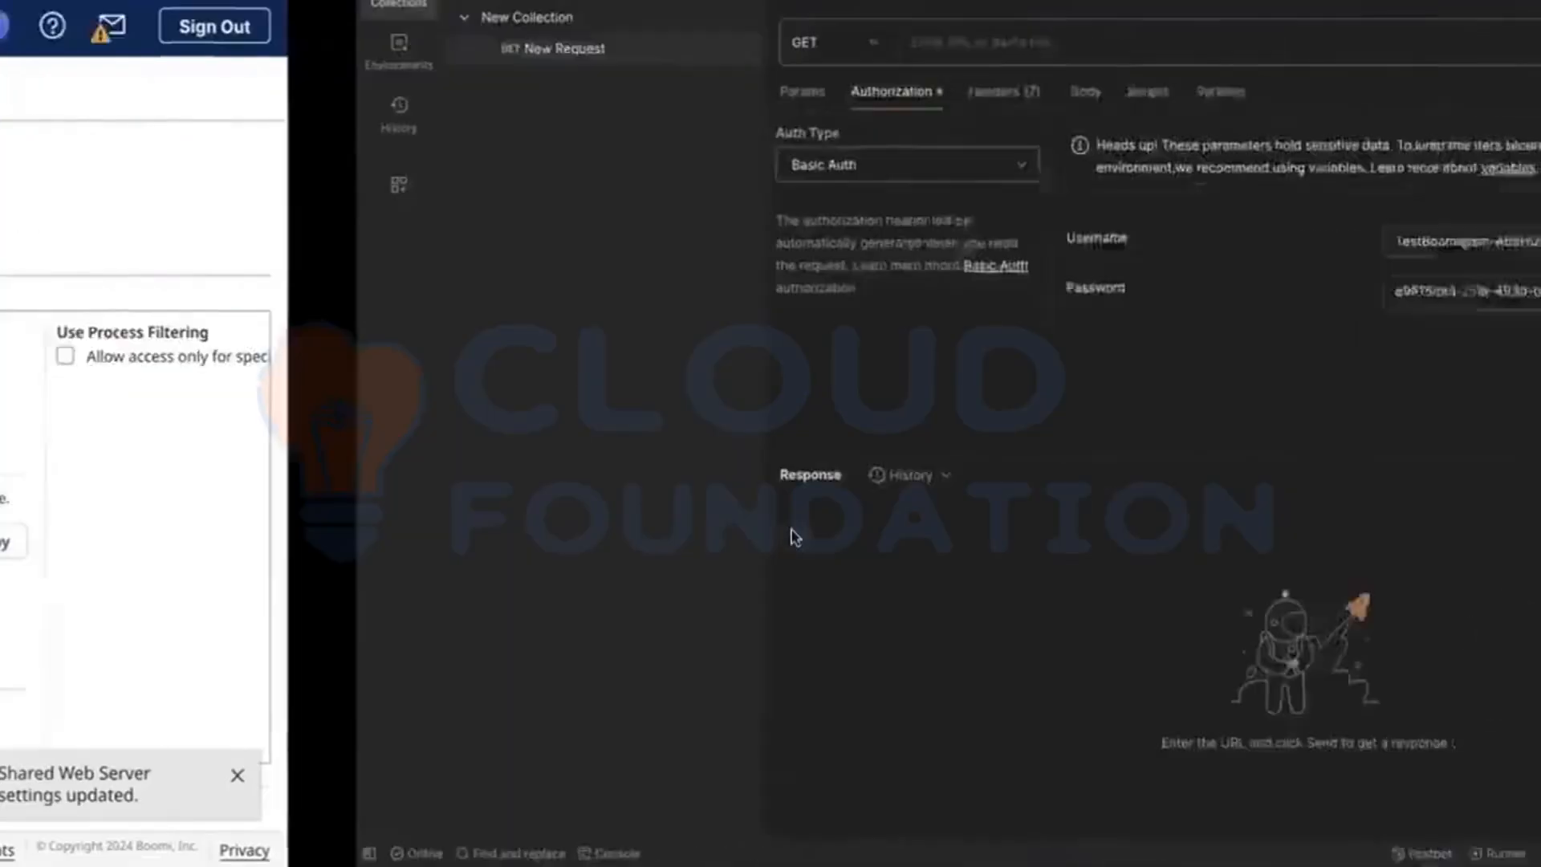
# Step: Copy the base URL path of the deployed [API] Calculator and paste it without a trailing line break as the Postman request URL
pyautogui.hotkey('ctrl', 'Left')
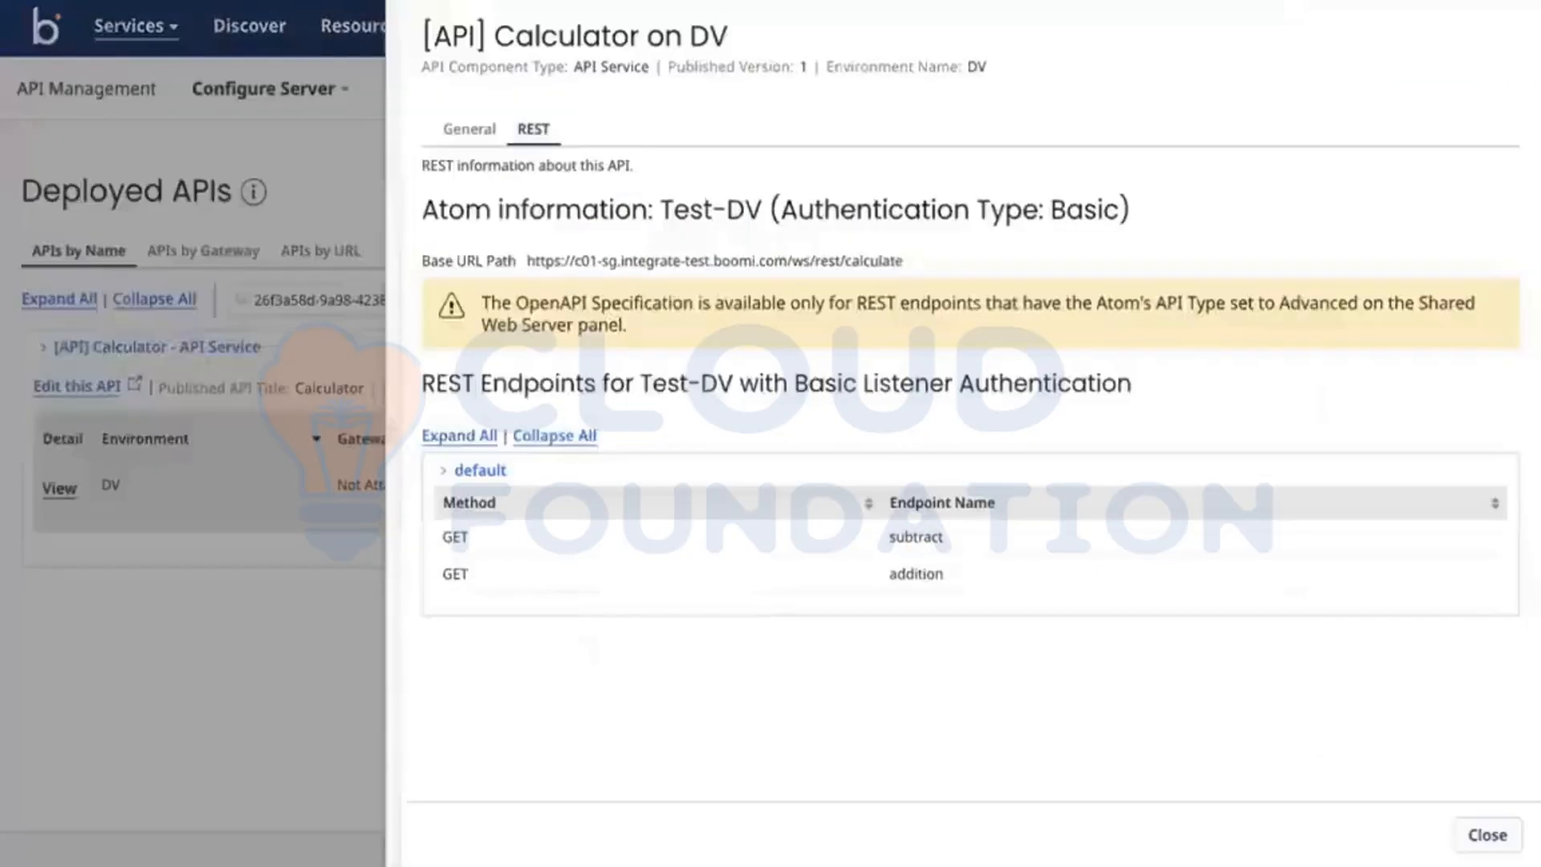
pyautogui.tripleClick(715, 257)
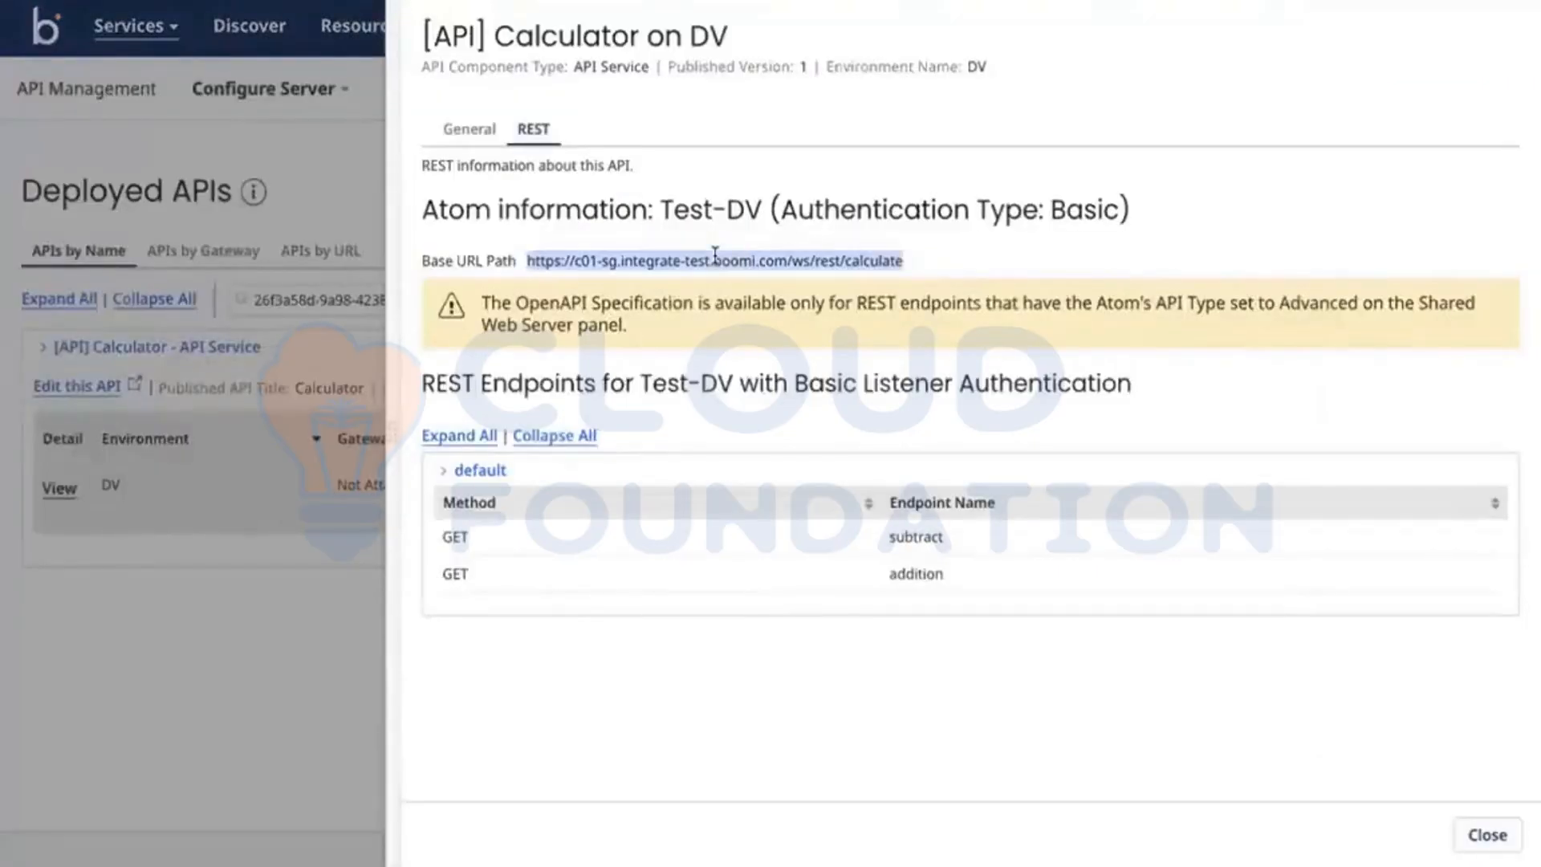
pyautogui.hotkey('ctrl', 'Right')
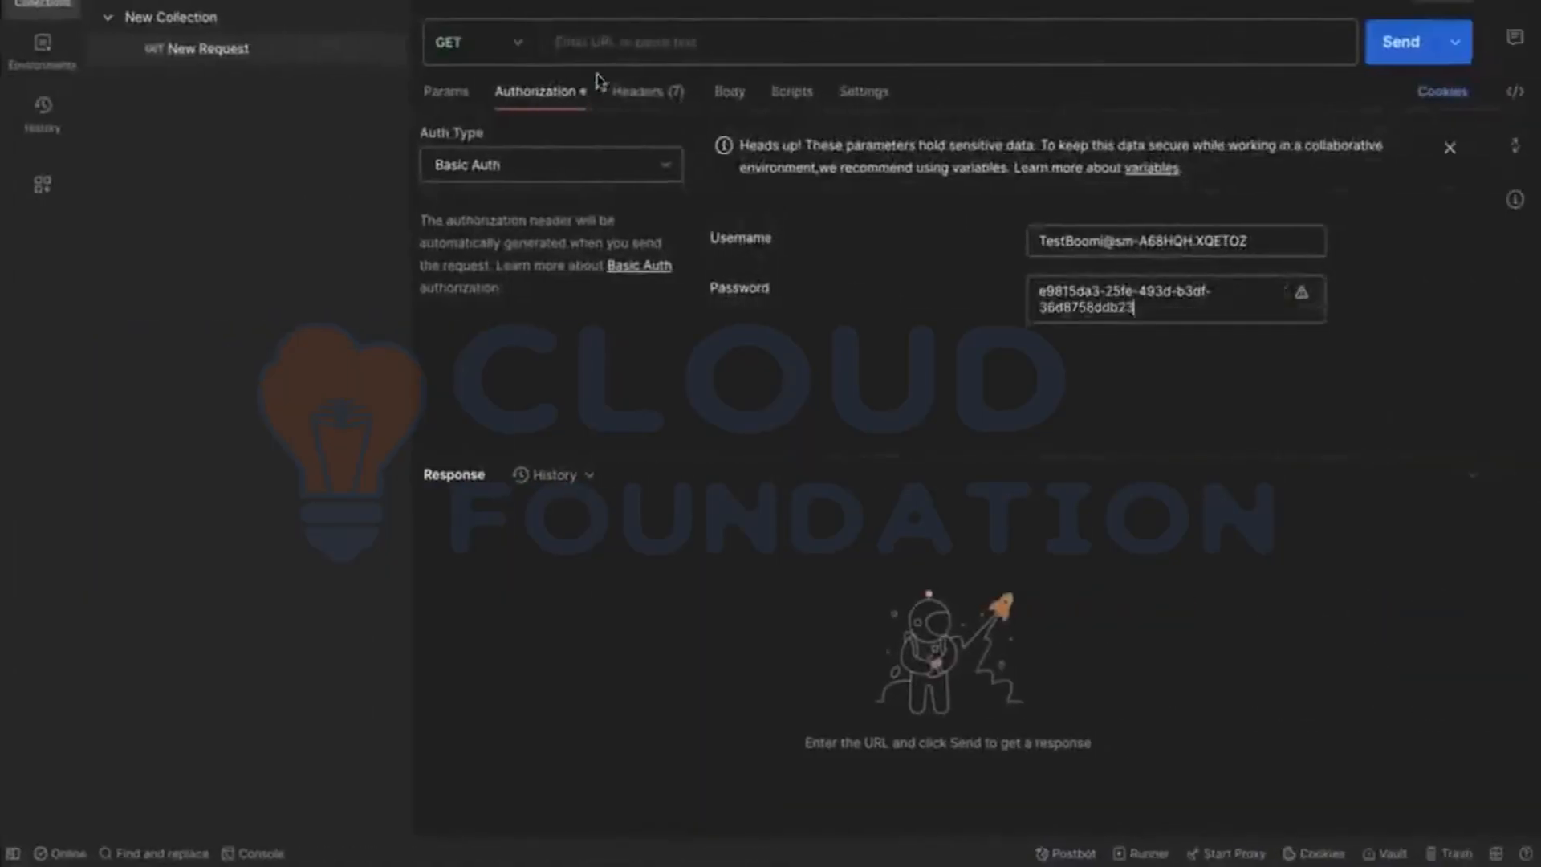
pyautogui.click(598, 66)
pyautogui.hotkey('ctrl', 'v')
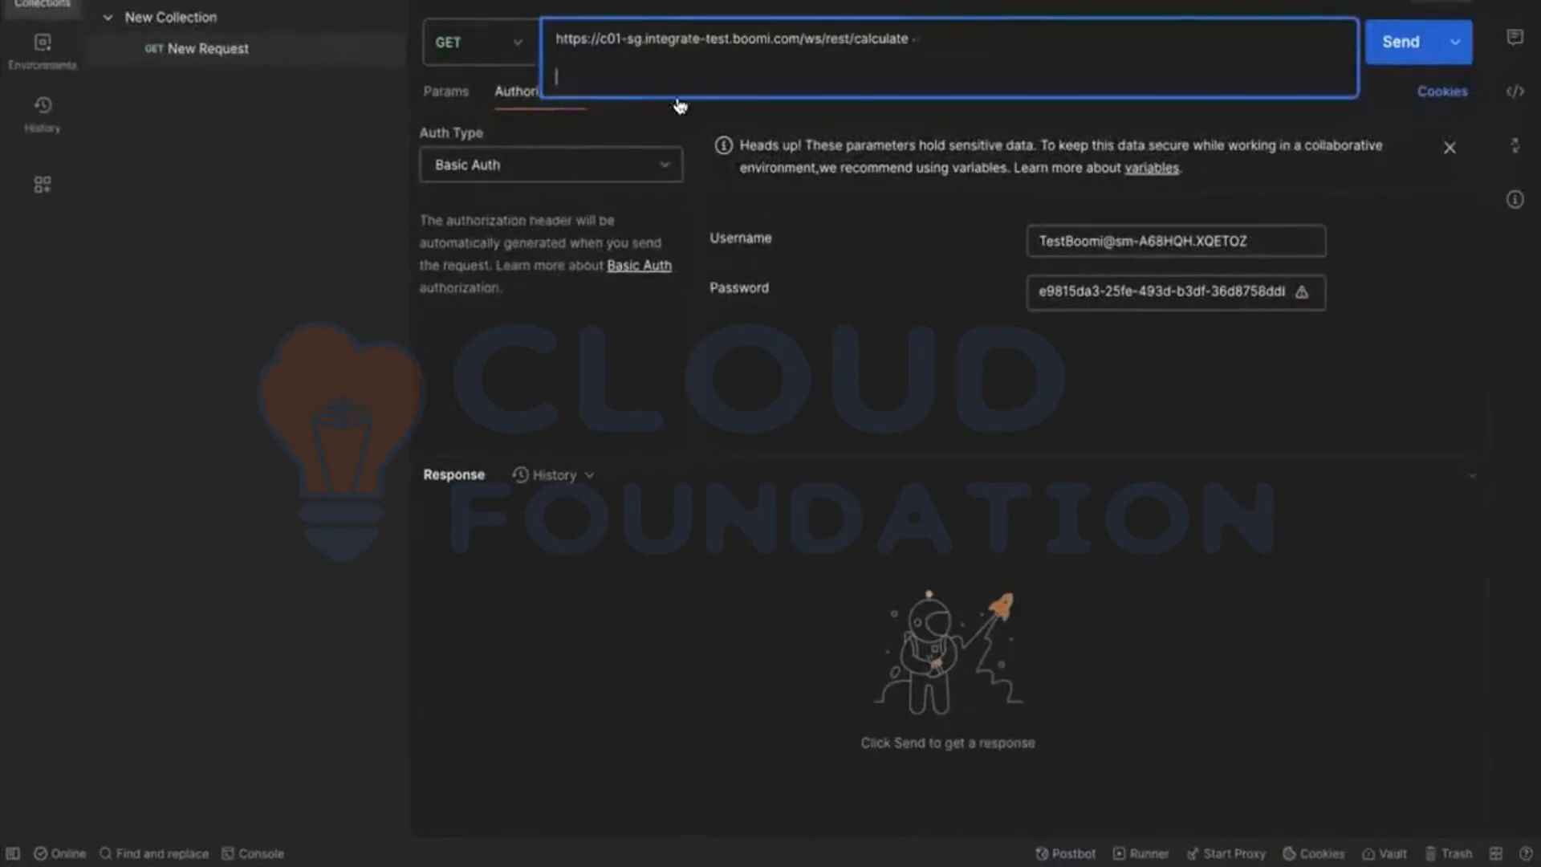
pyautogui.press('BackSpace')
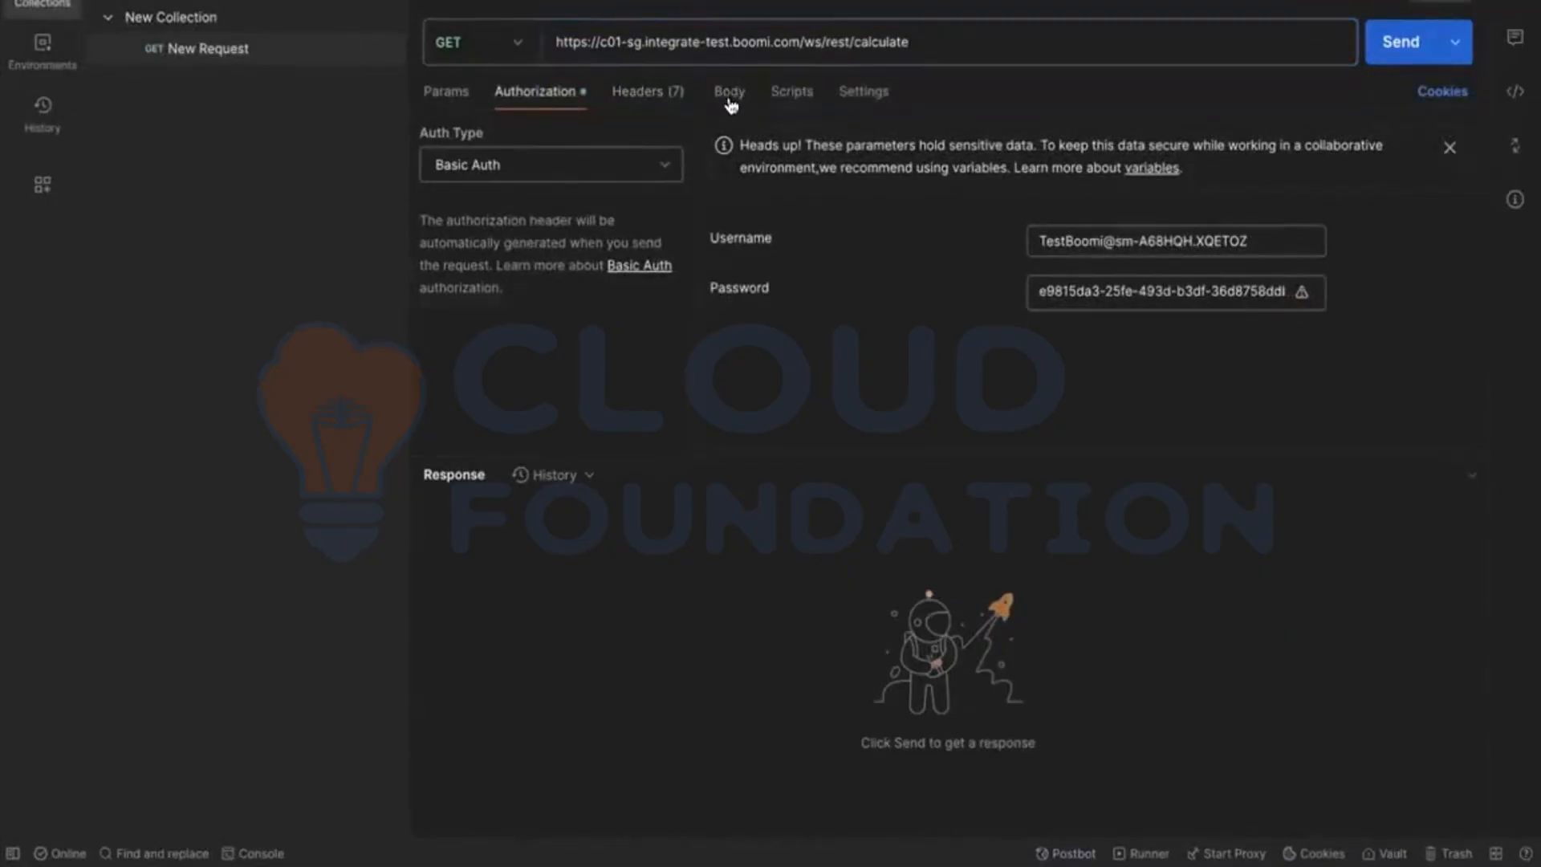
# Step: Set the request body to raw JSON and paste the sample employee record with Department Marketing, JobTitle Consultant and Salary 15000
pyautogui.click(731, 103)
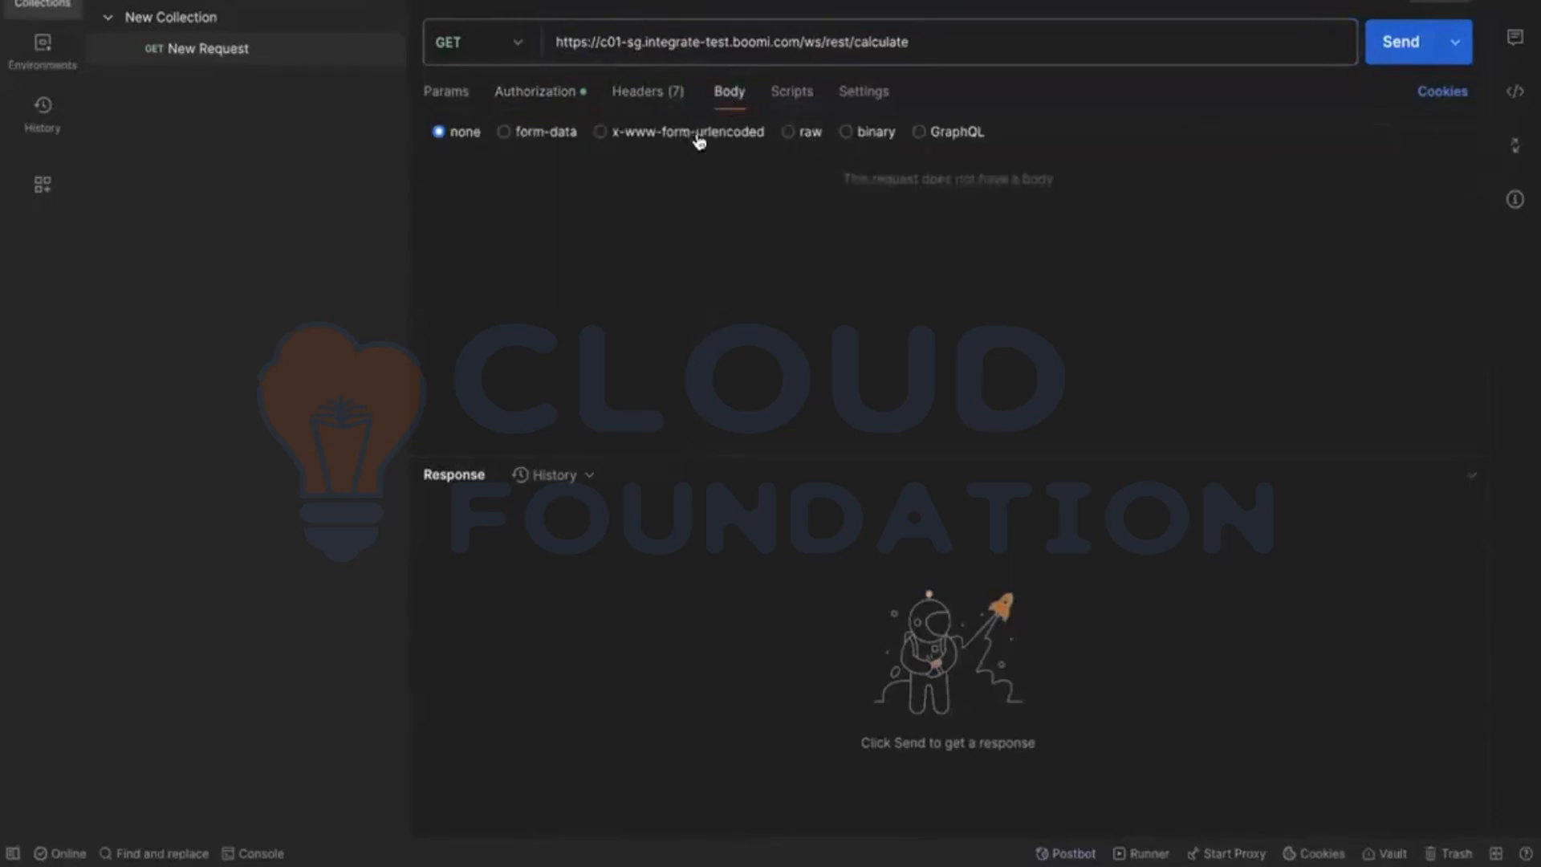
pyautogui.click(787, 133)
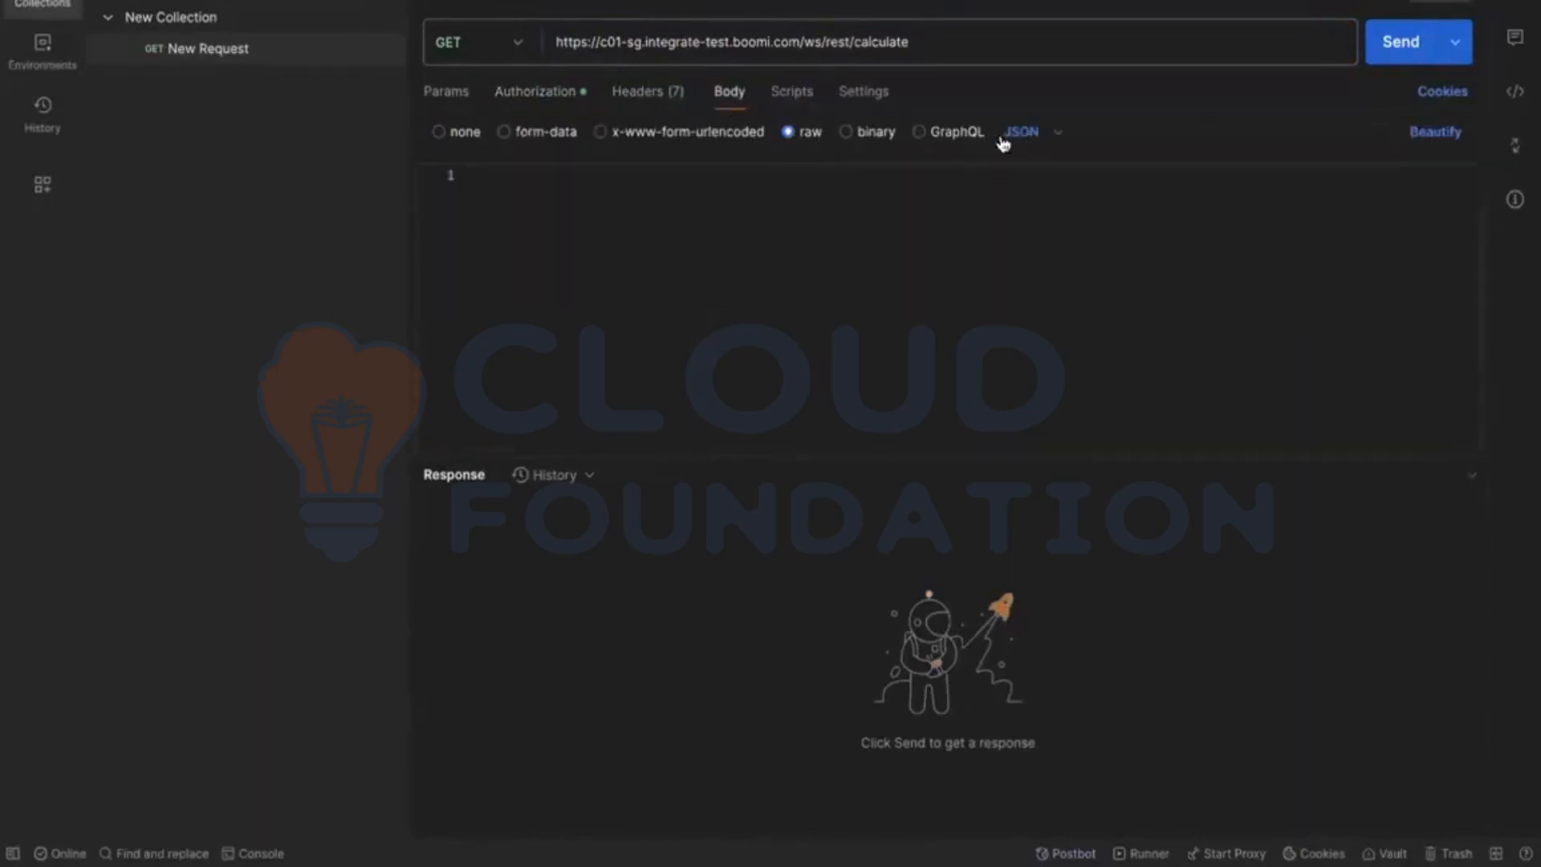
pyautogui.click(848, 220)
pyautogui.hotkey('ctrl', 'Left')
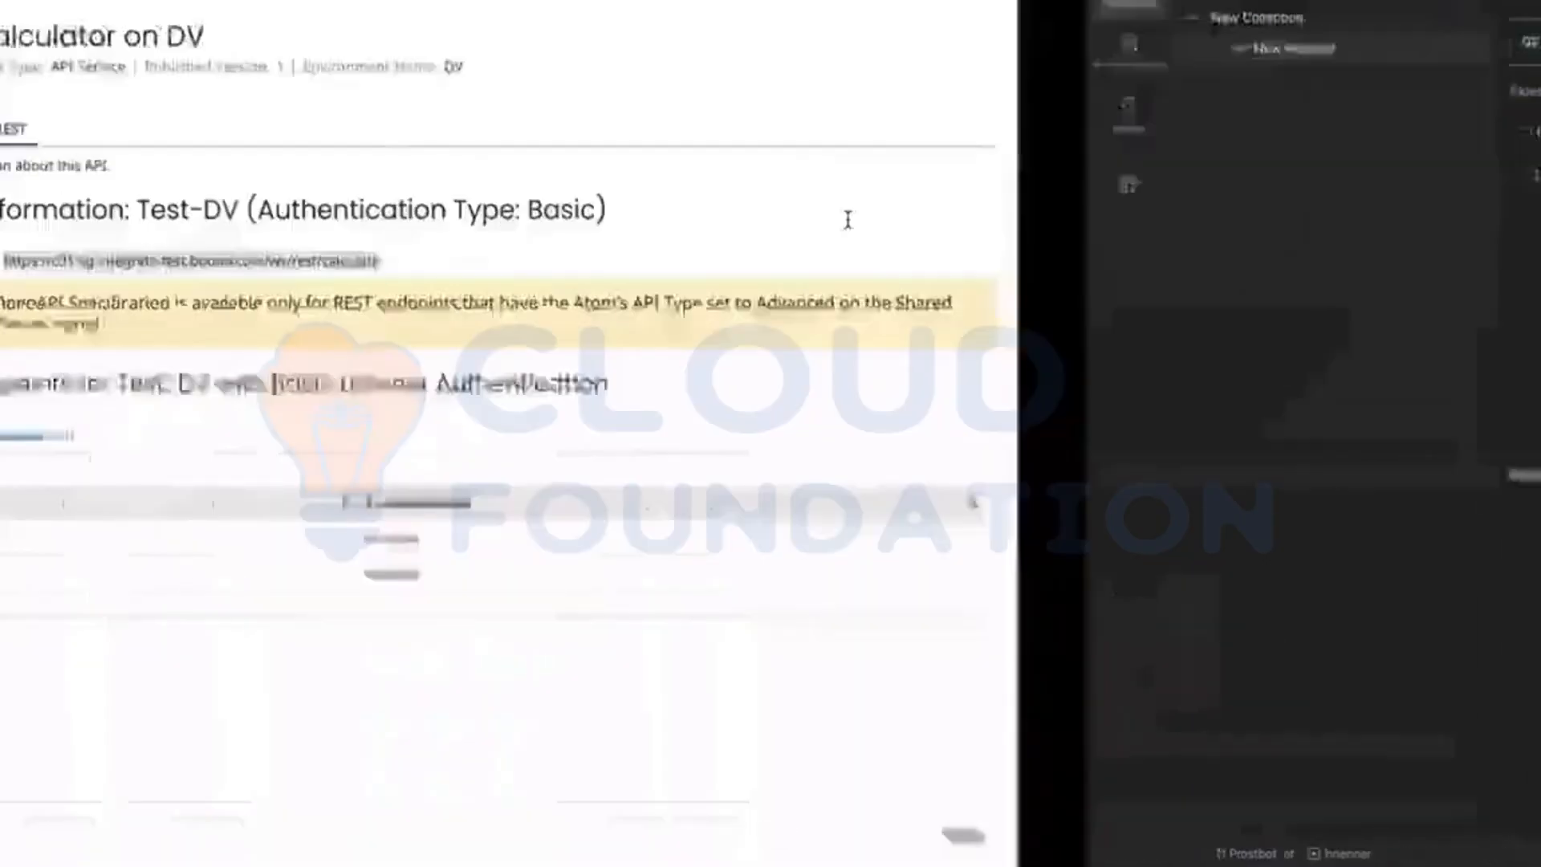
pyautogui.hotkey('ctrl', 'Left')
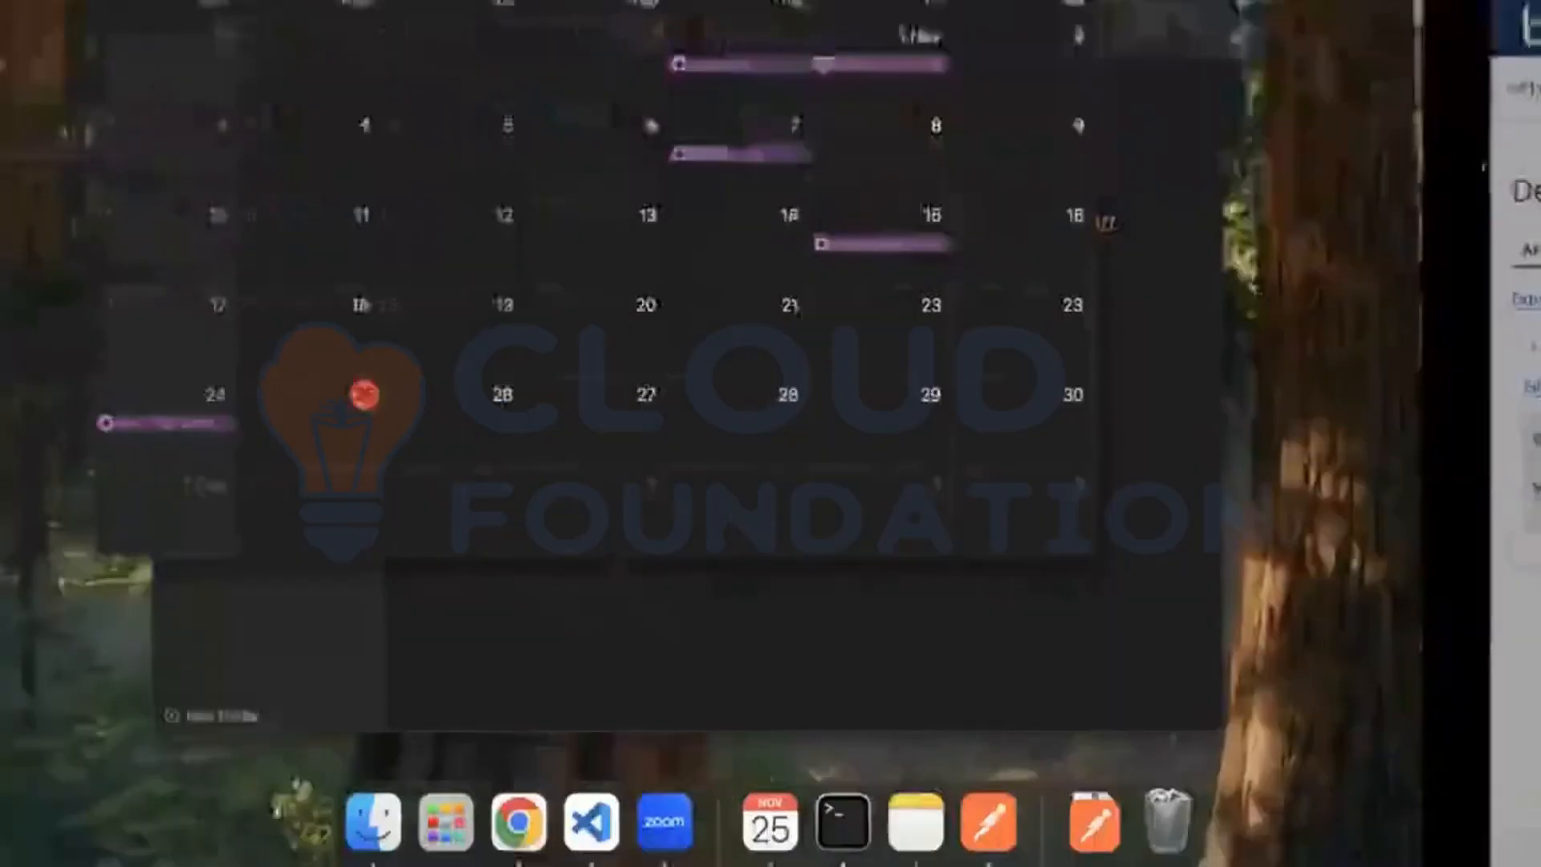
pyautogui.click(1388, 165)
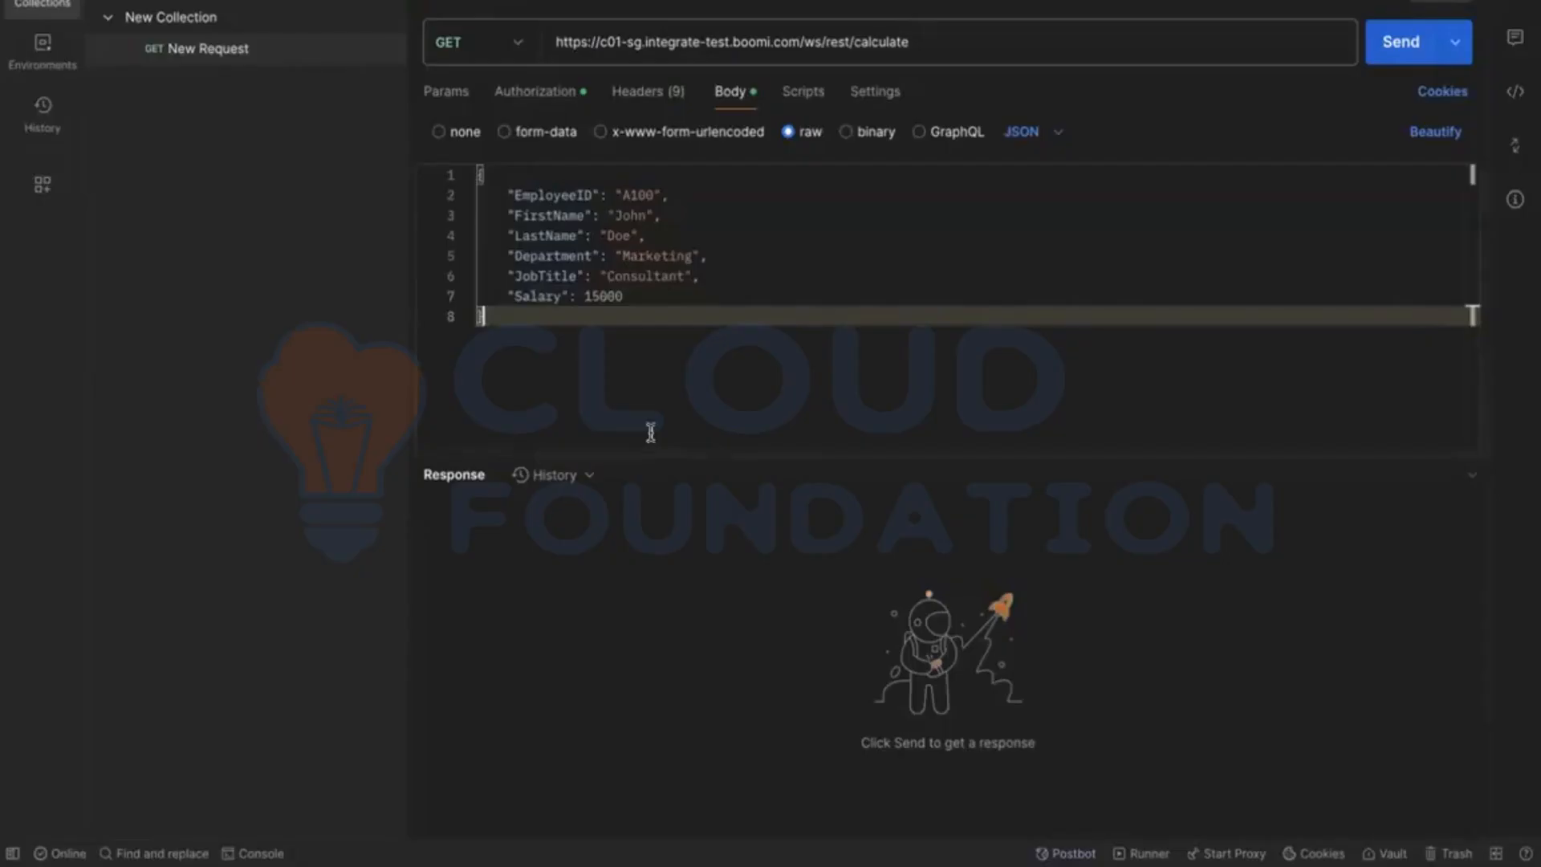
# Step: Switch to Boomi and open Process Reporting, leaving the build screen without saving the [JSON] Employees changes
pyautogui.hotkey('ctrl', 'Left')
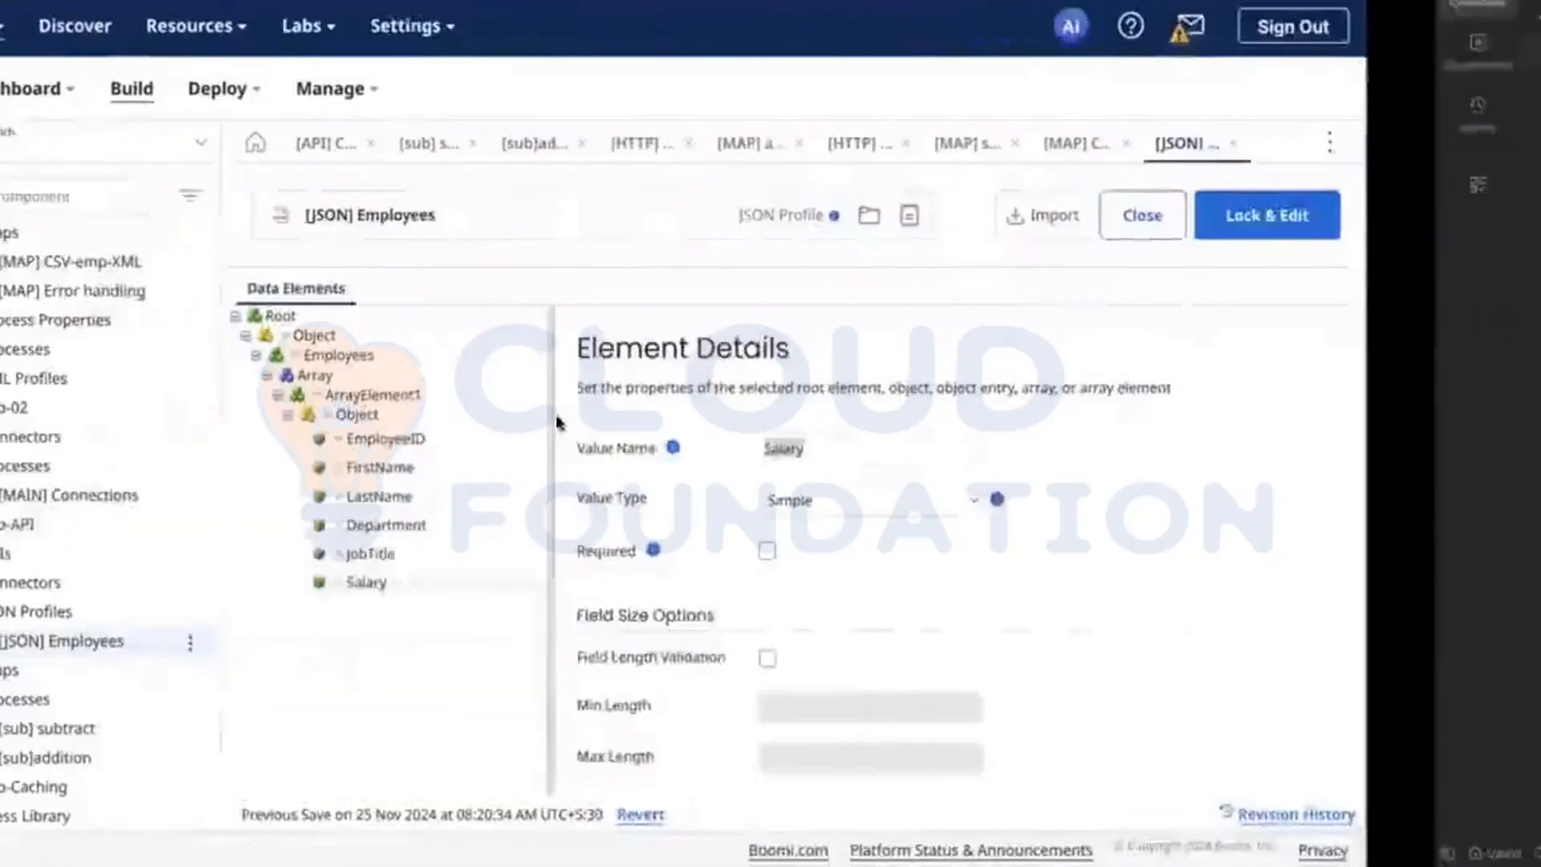
pyautogui.click(506, 90)
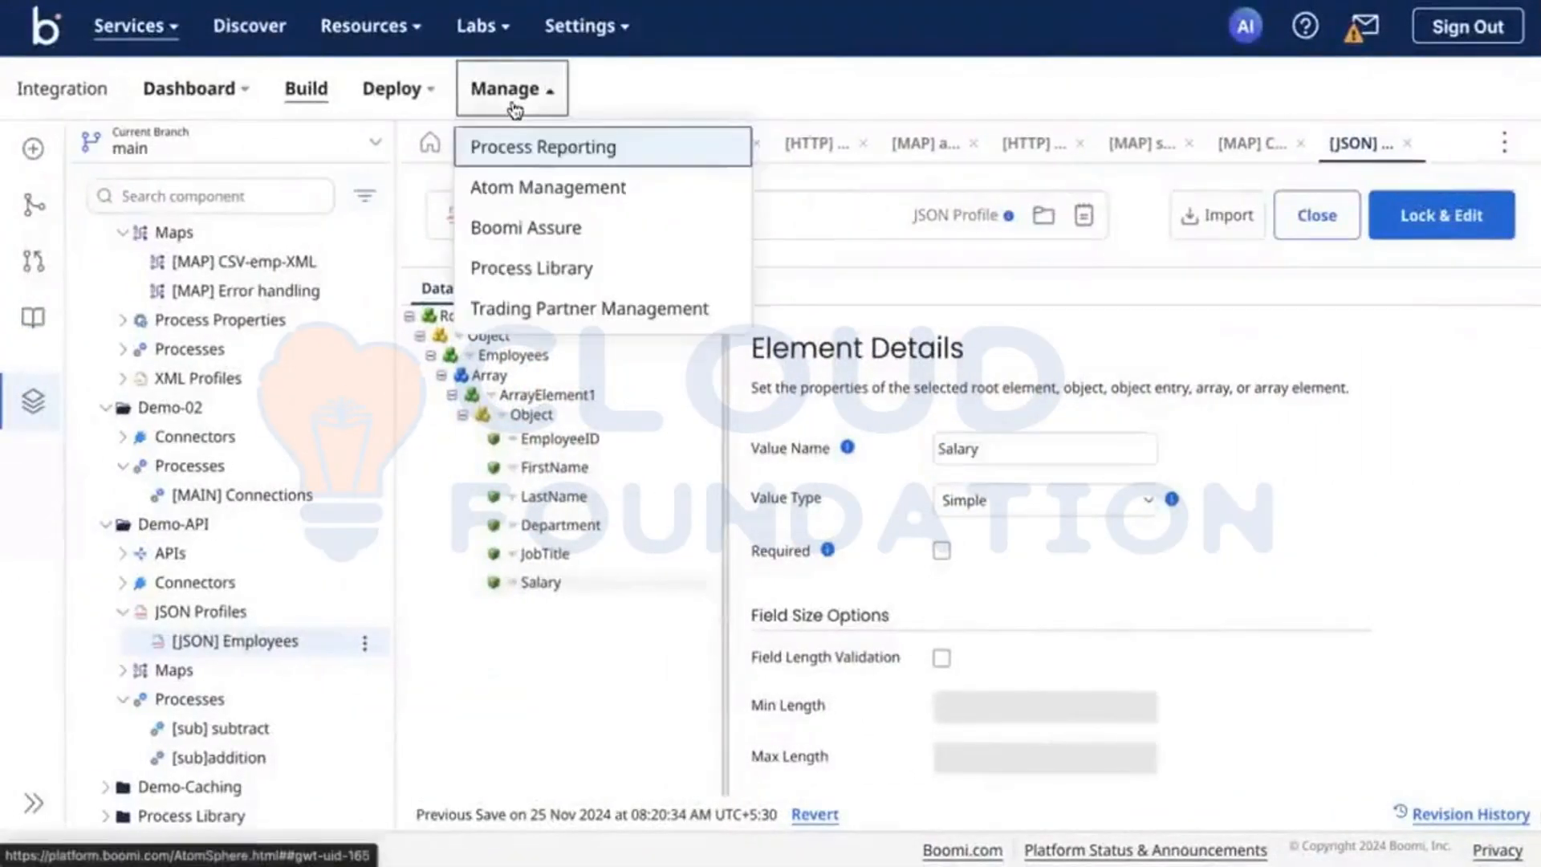
pyautogui.click(578, 146)
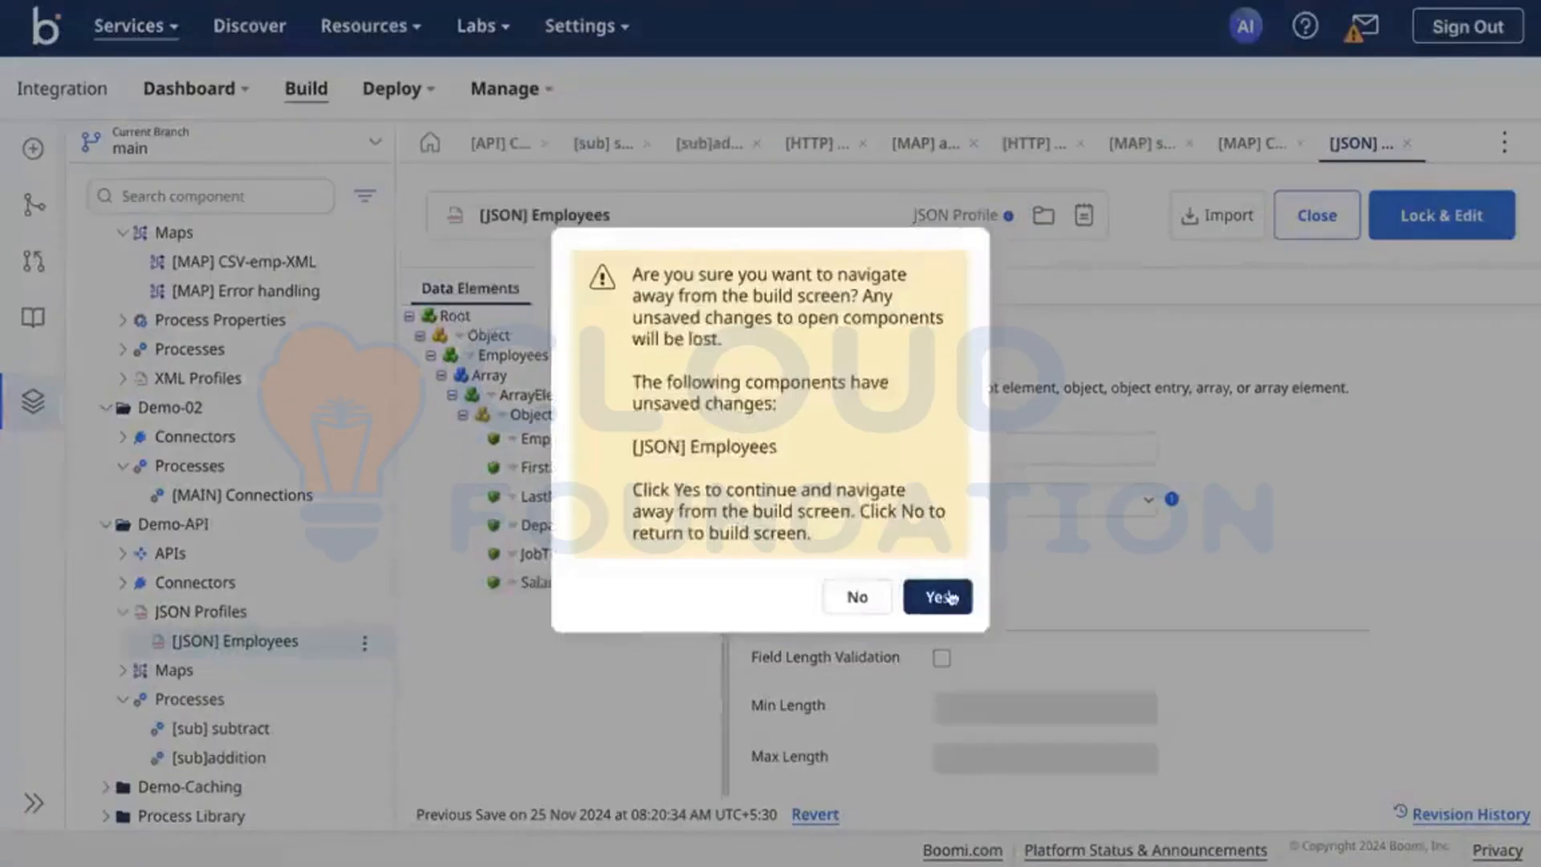
pyautogui.click(938, 595)
# Step: Return to Postman and append /additon to the request URL
pyautogui.hotkey('ctrl', 'Right')
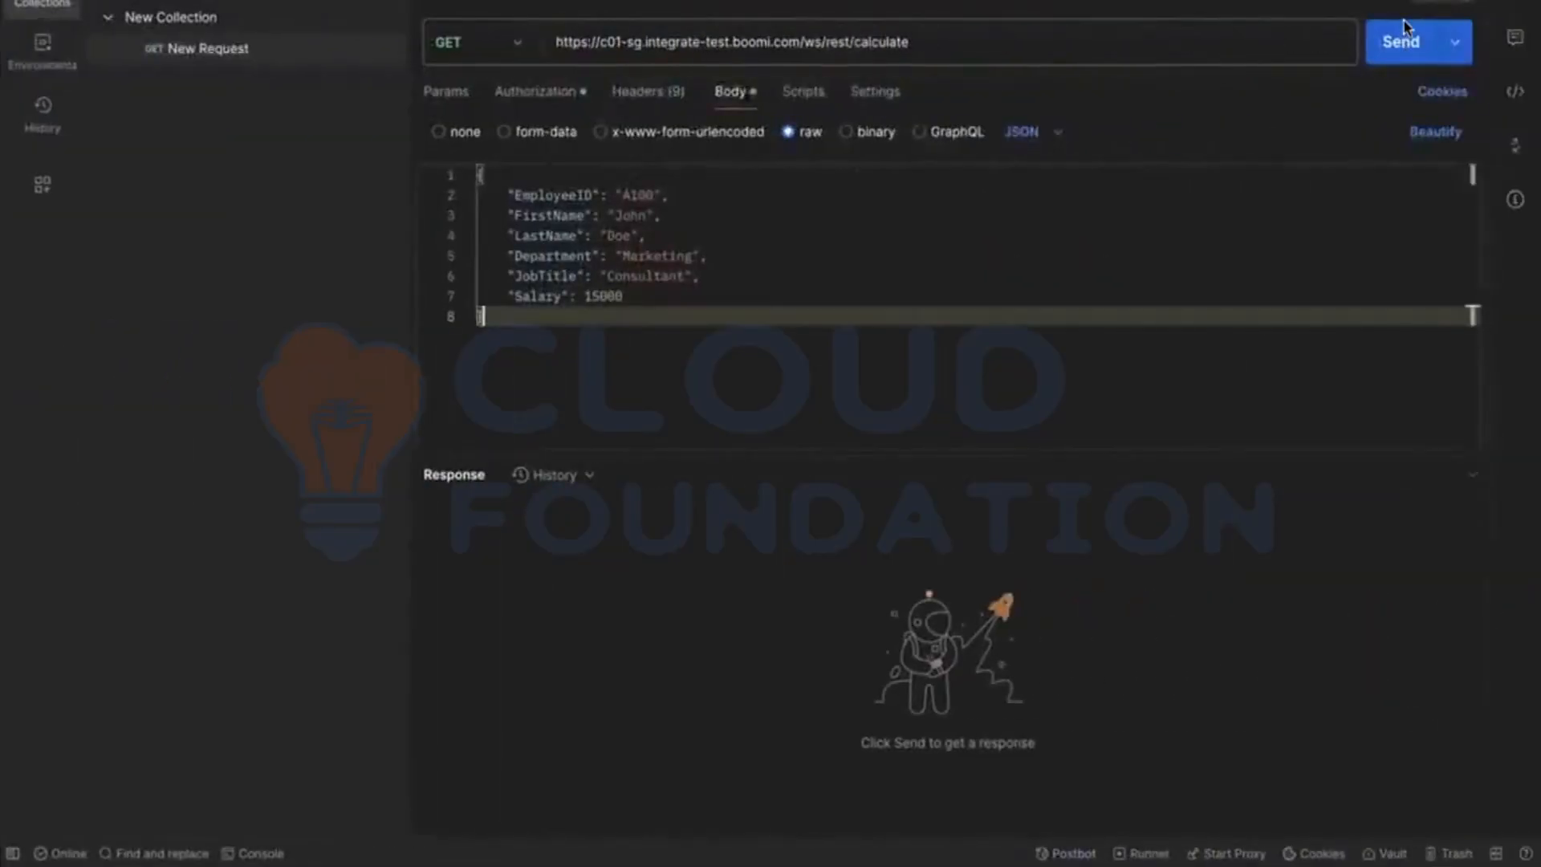
pyautogui.click(1101, 48)
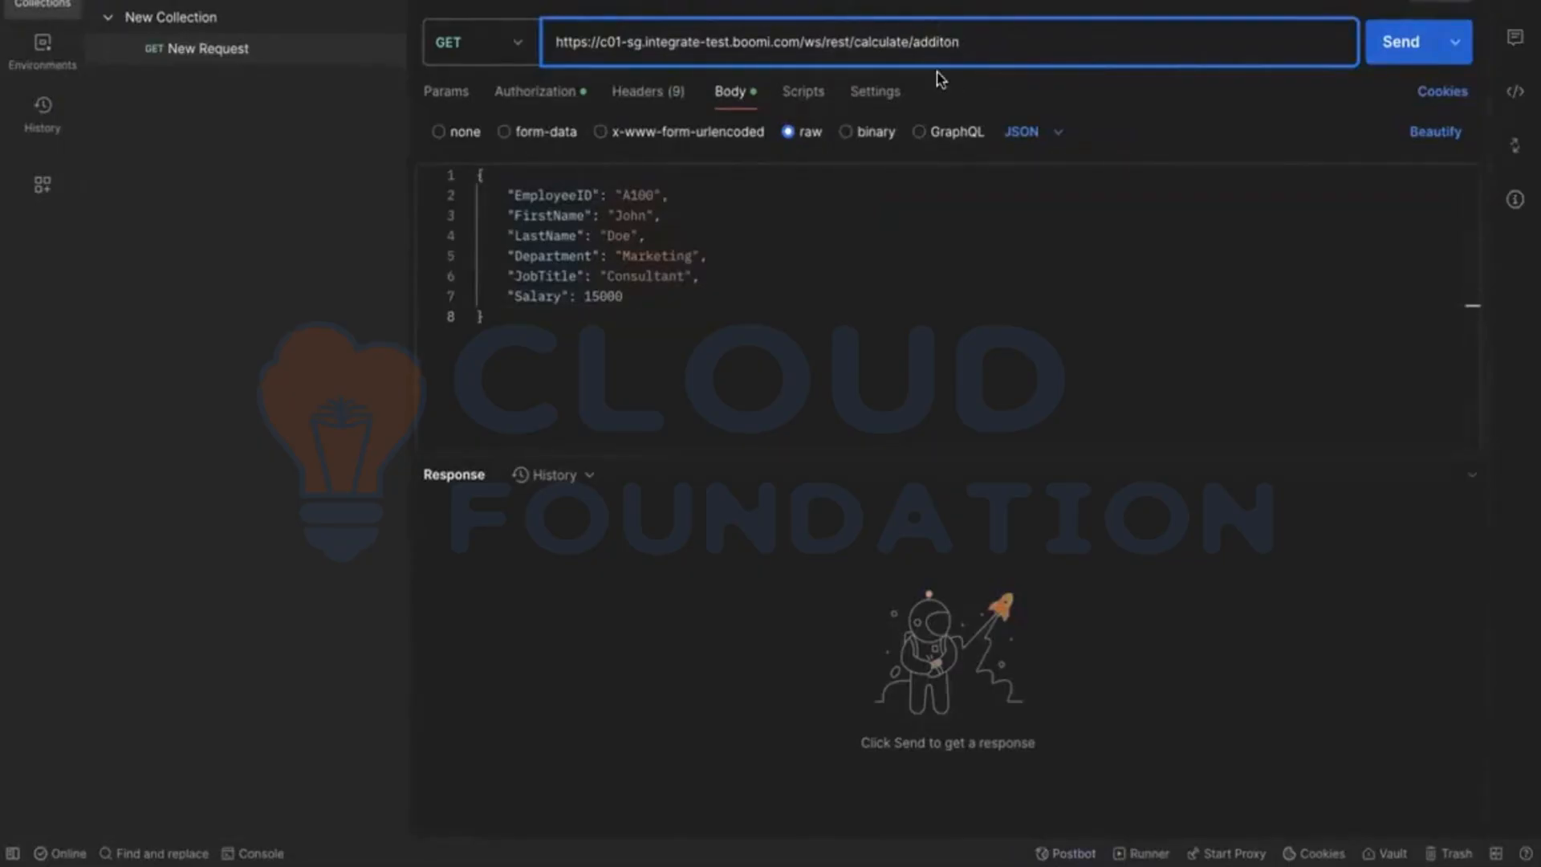
# Step: In Boomi, open the REST configuration of [API] Calculator and check the resource paths of its default endpoints
pyautogui.hotkey('ctrl', 'Left')
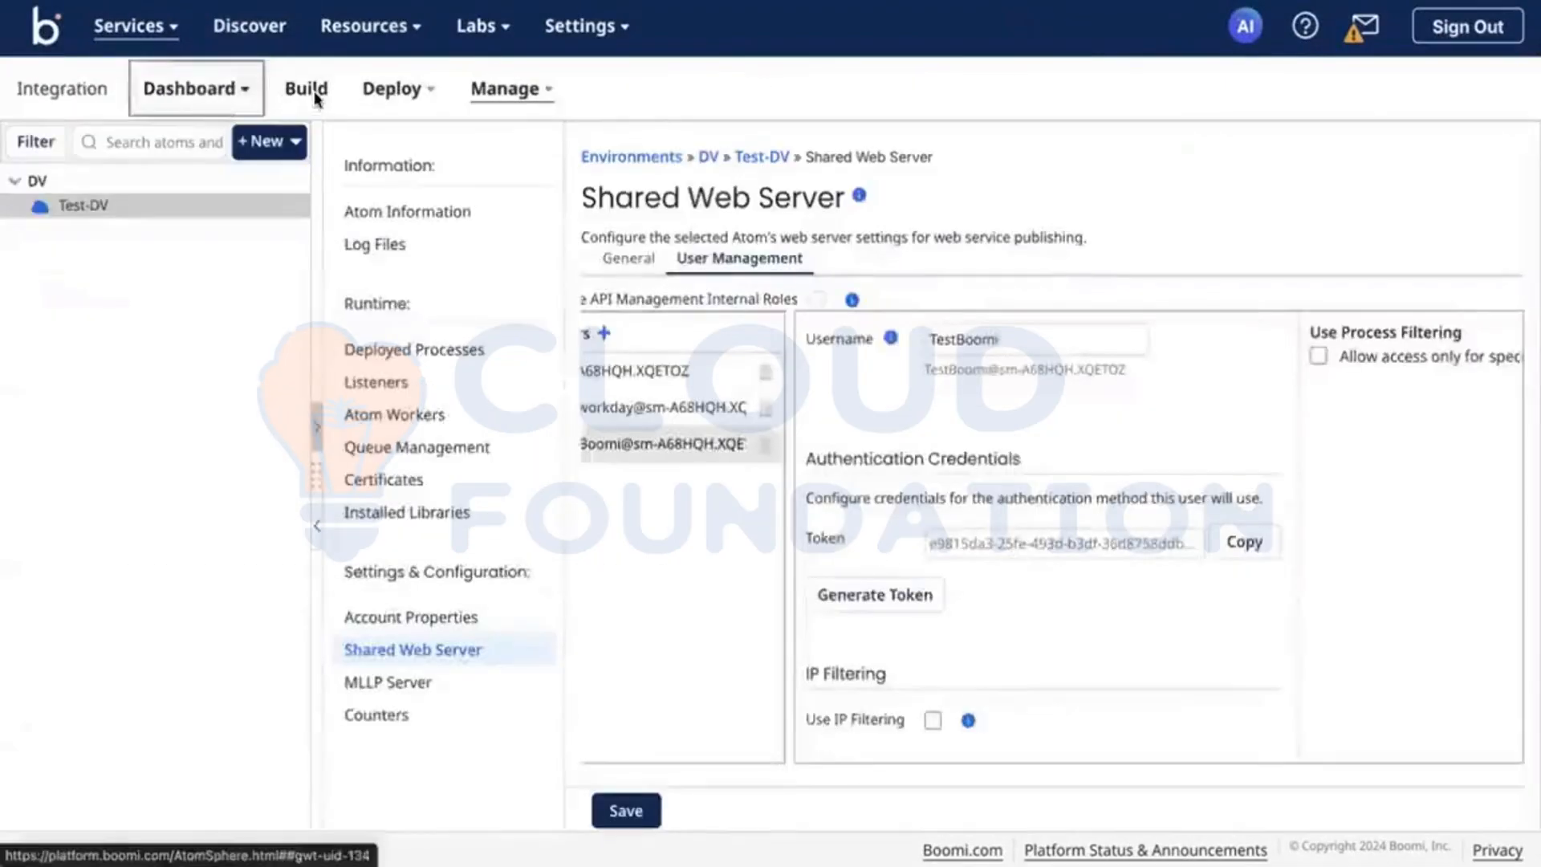
pyautogui.click(321, 90)
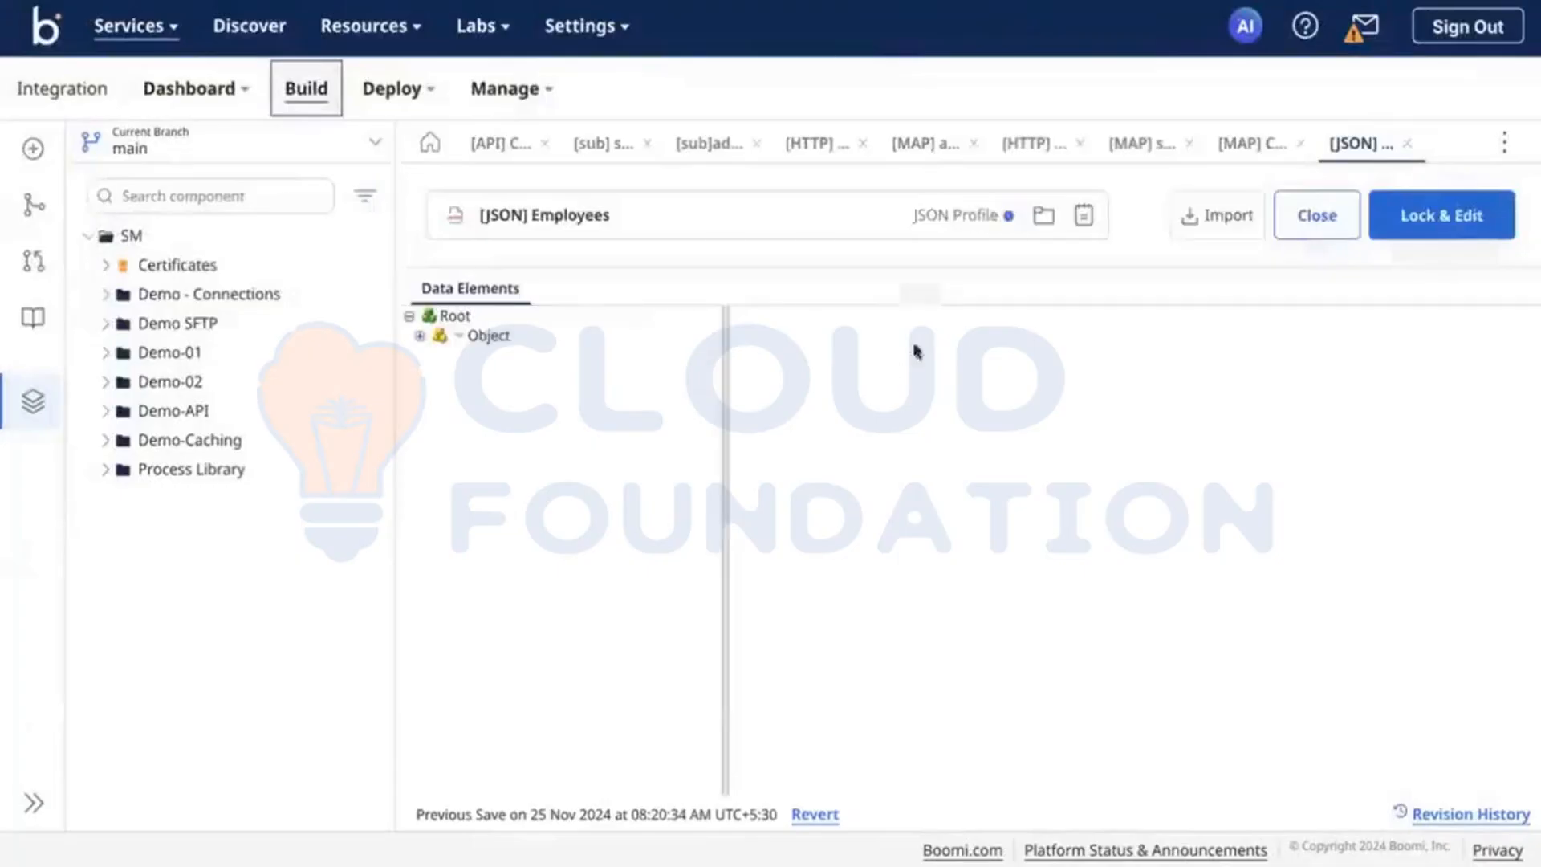
pyautogui.click(508, 155)
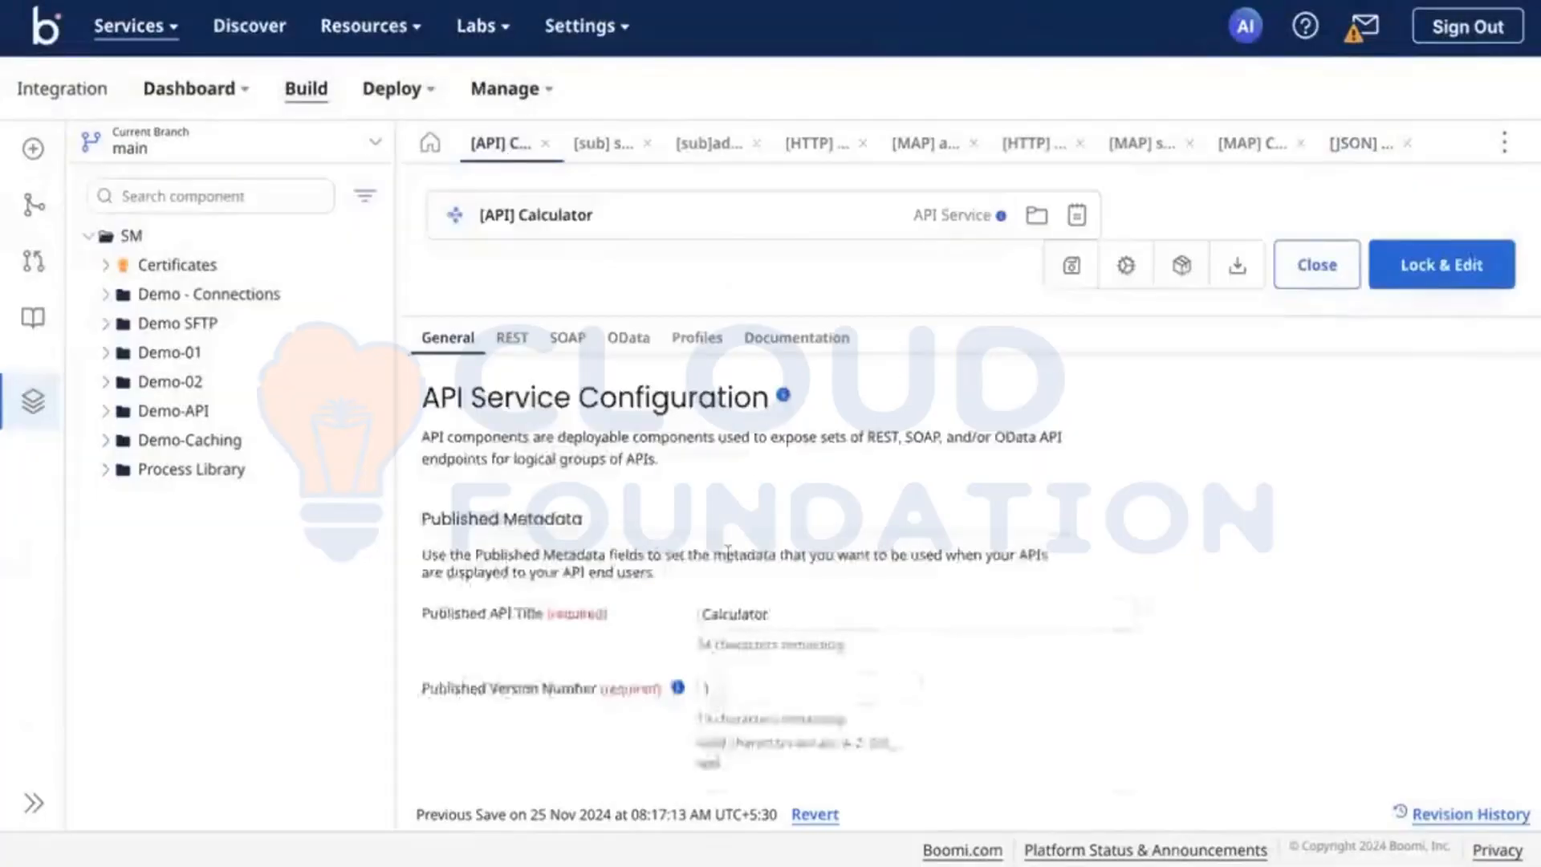
pyautogui.scroll(-2, 517, 358)
pyautogui.click(512, 340)
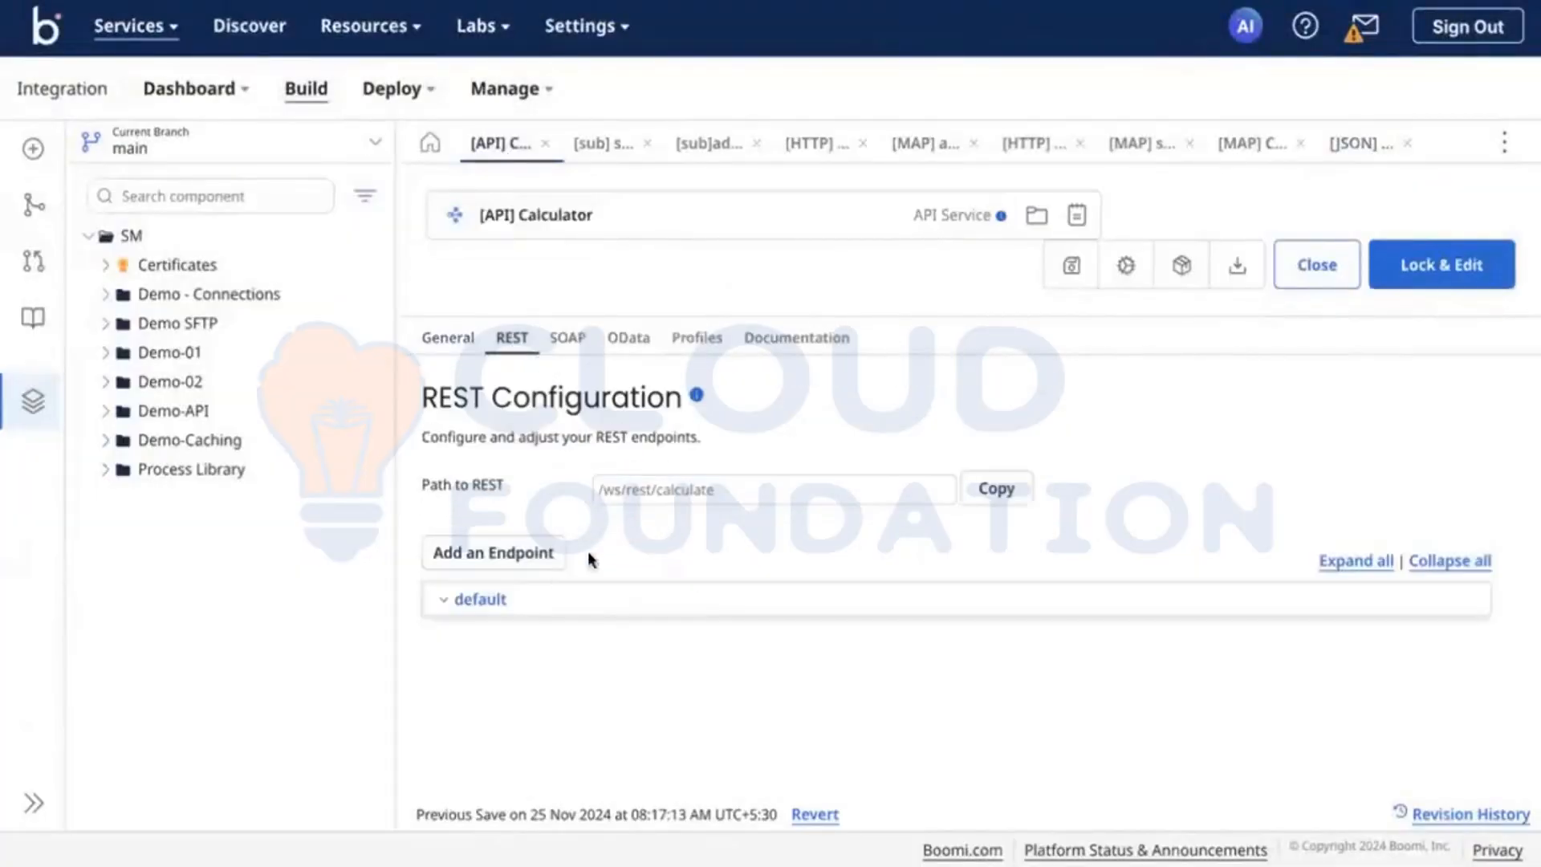
pyautogui.click(512, 599)
pyautogui.scroll(-1, 630, 637)
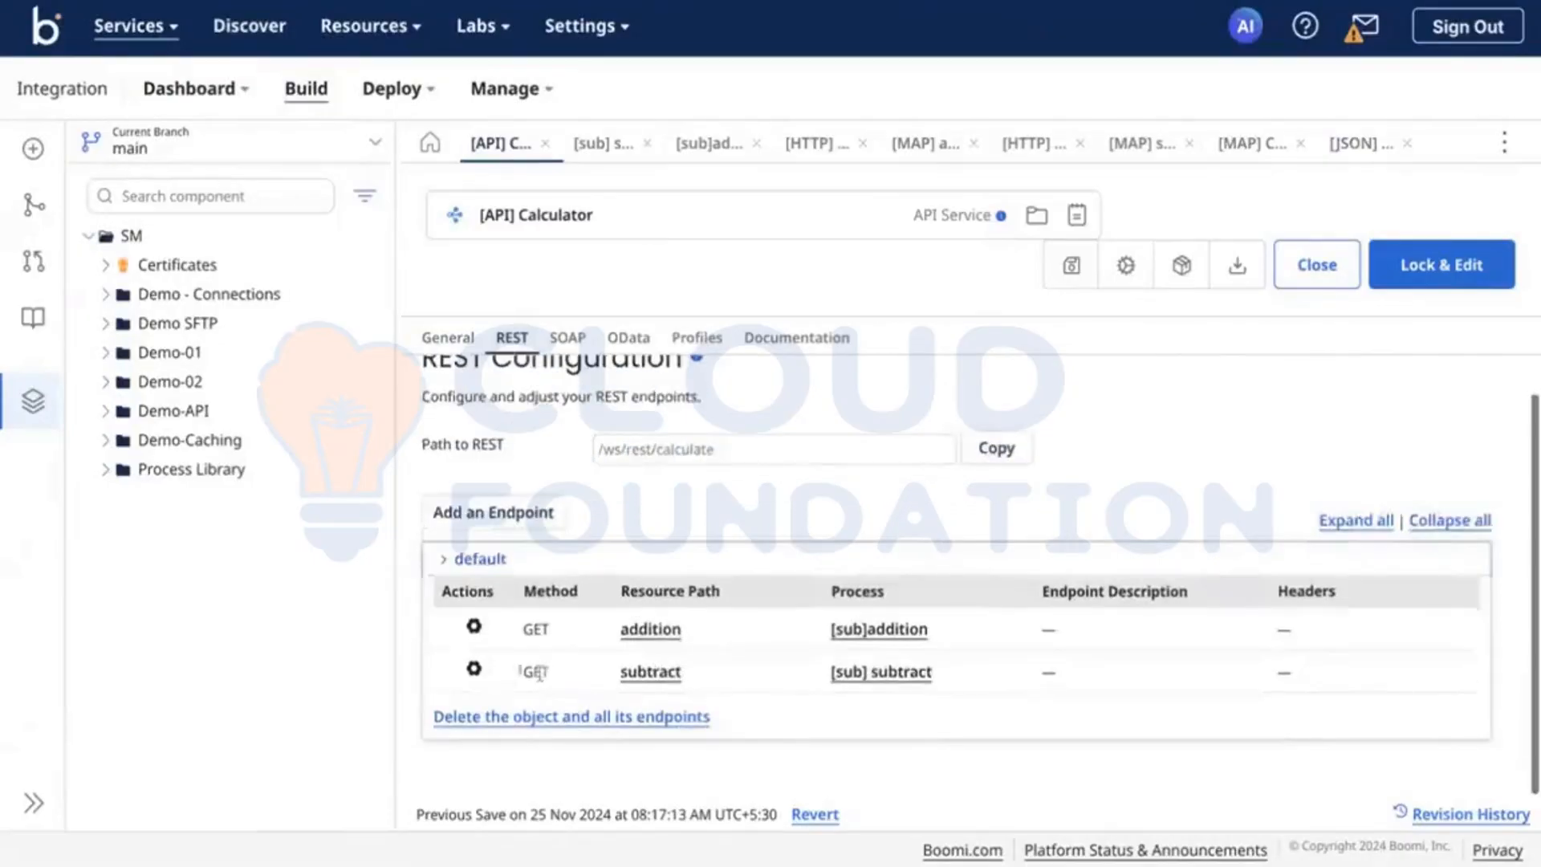
pyautogui.click(475, 671)
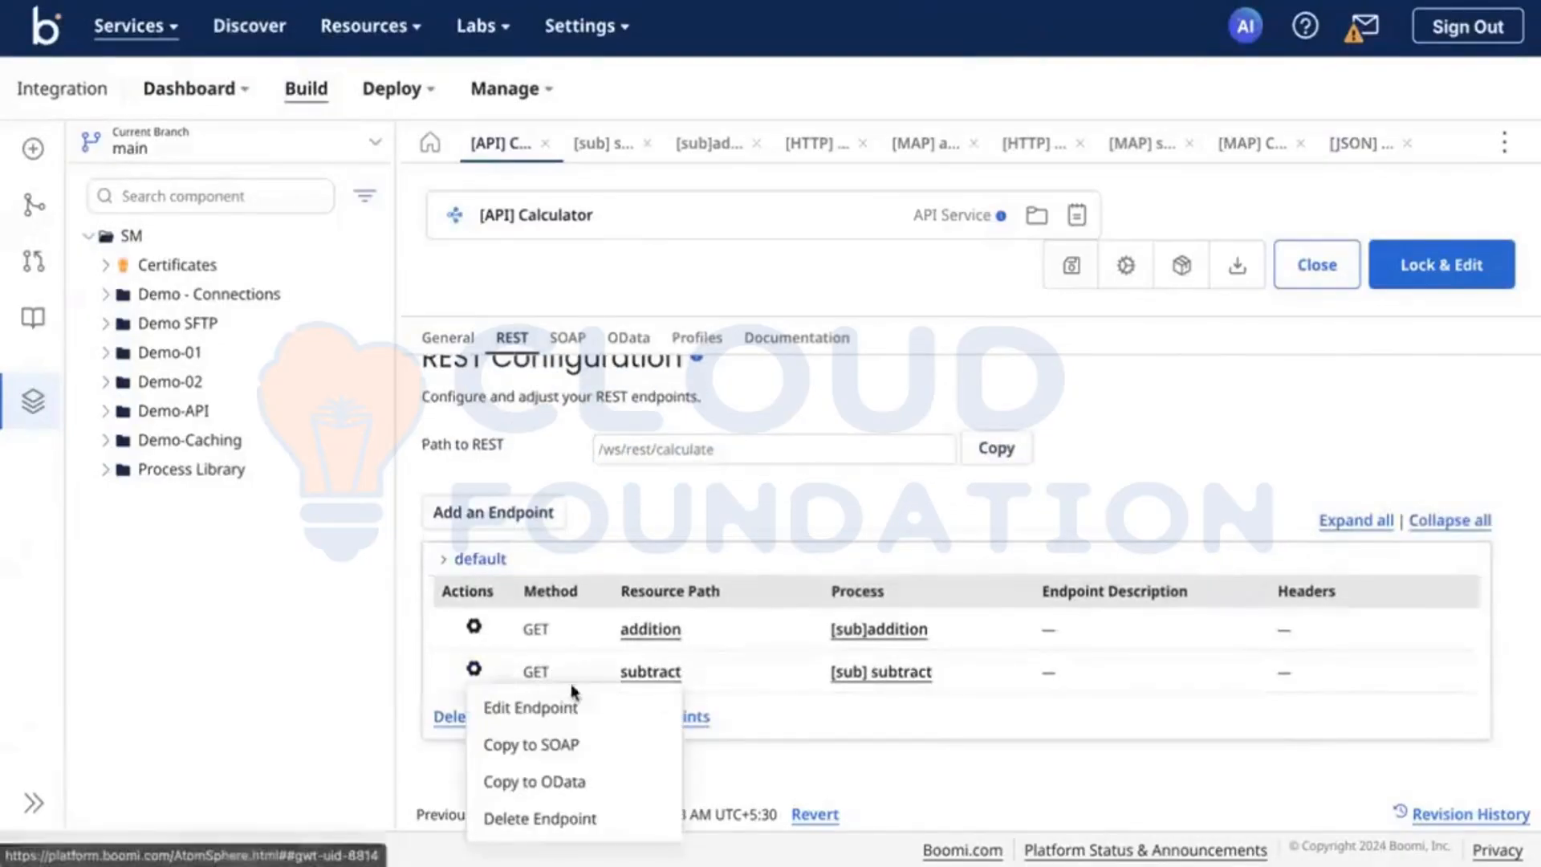
pyautogui.click(635, 637)
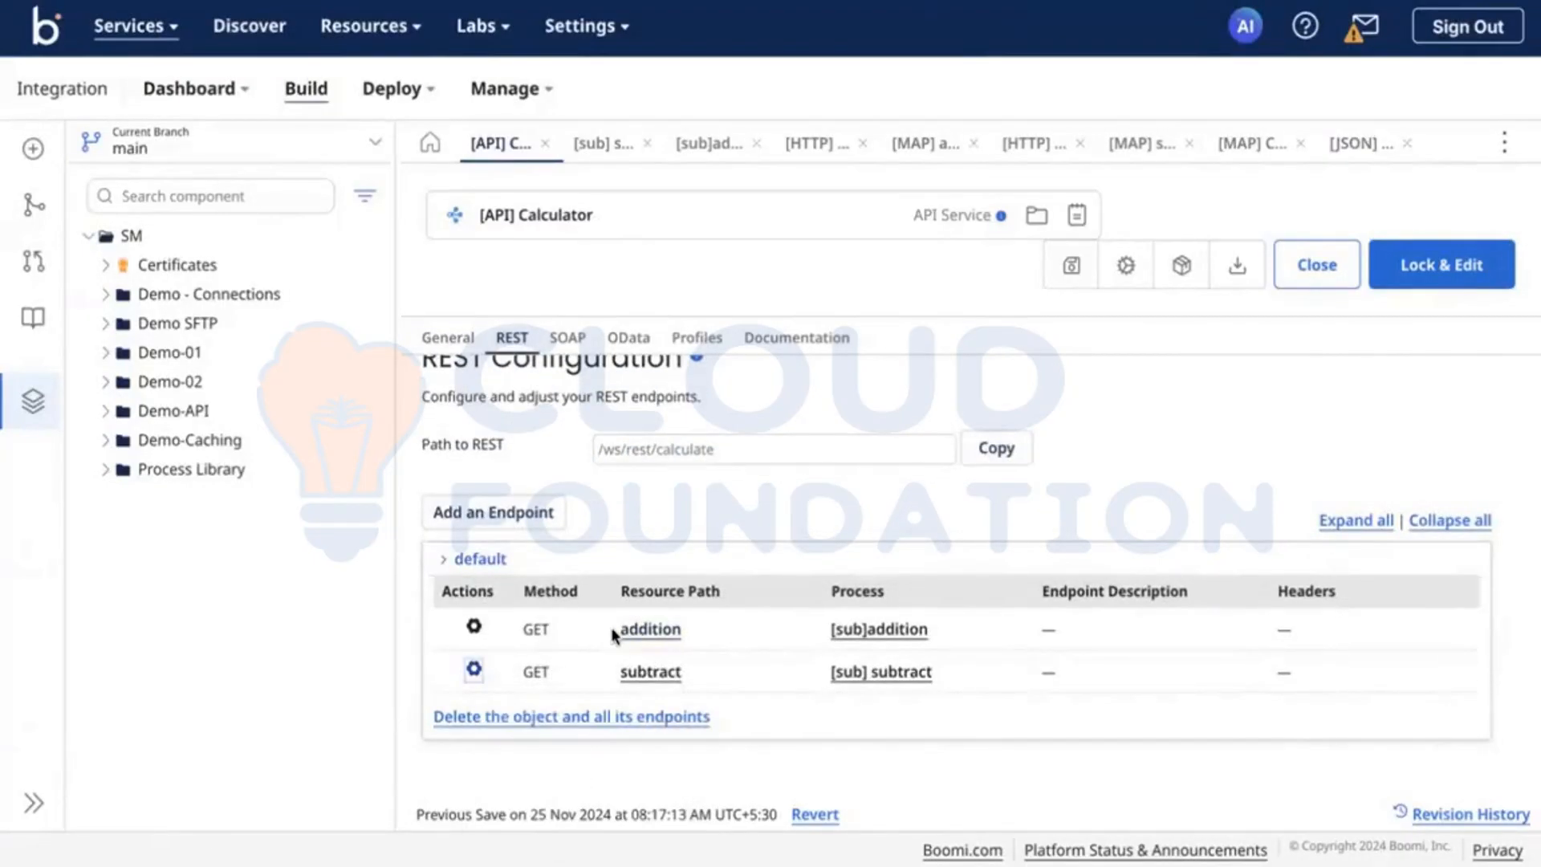
# Step: Copy the full path of the addition endpoint, switch to Postman and send the existing GET request
pyautogui.click(635, 629)
pyautogui.click(653, 692)
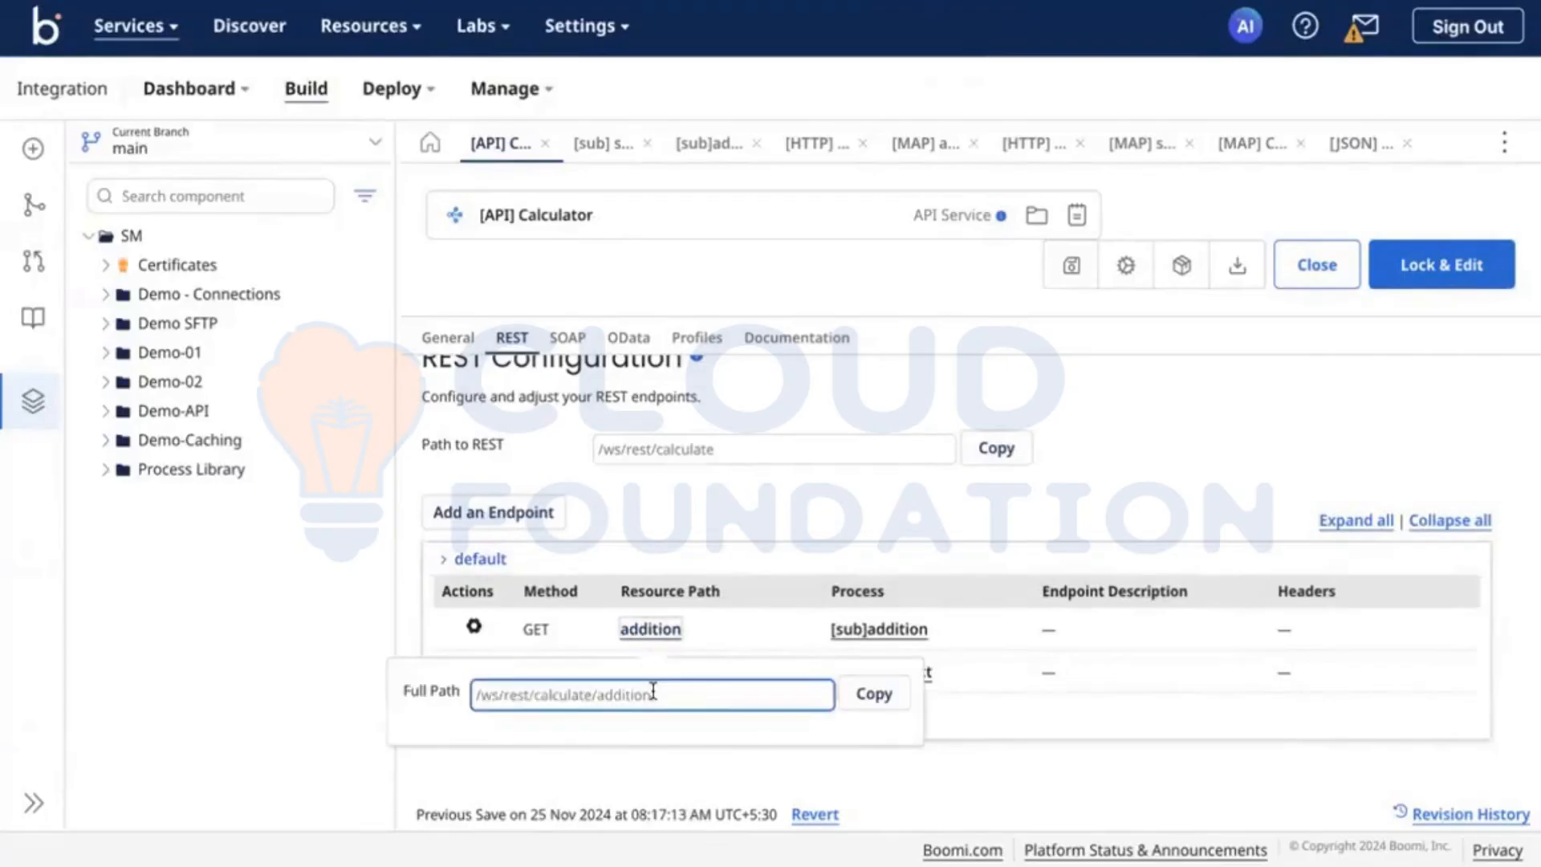
pyautogui.click(904, 704)
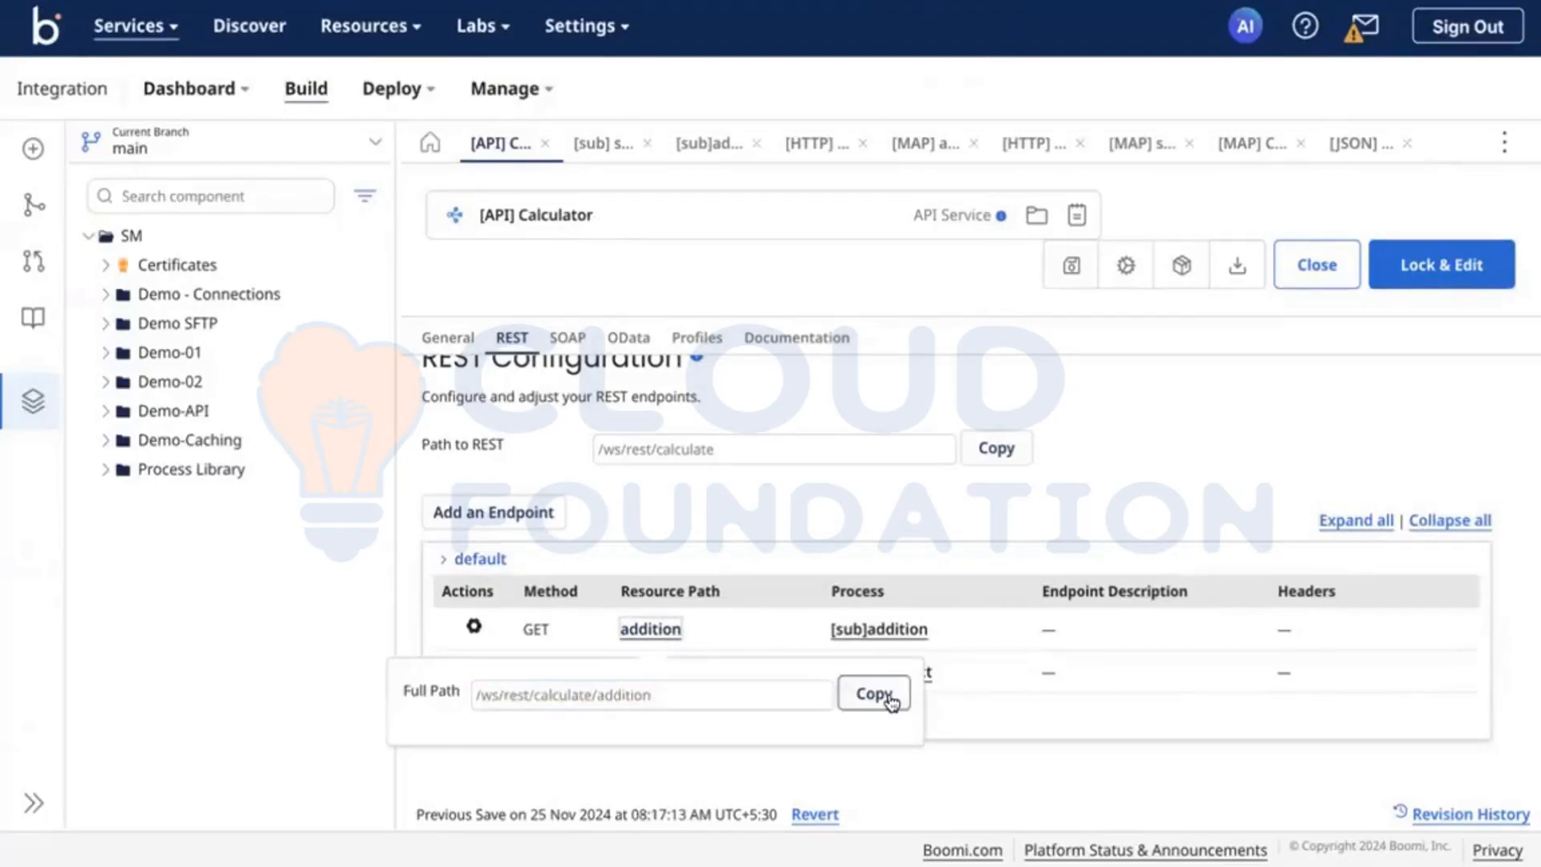
pyautogui.click(891, 701)
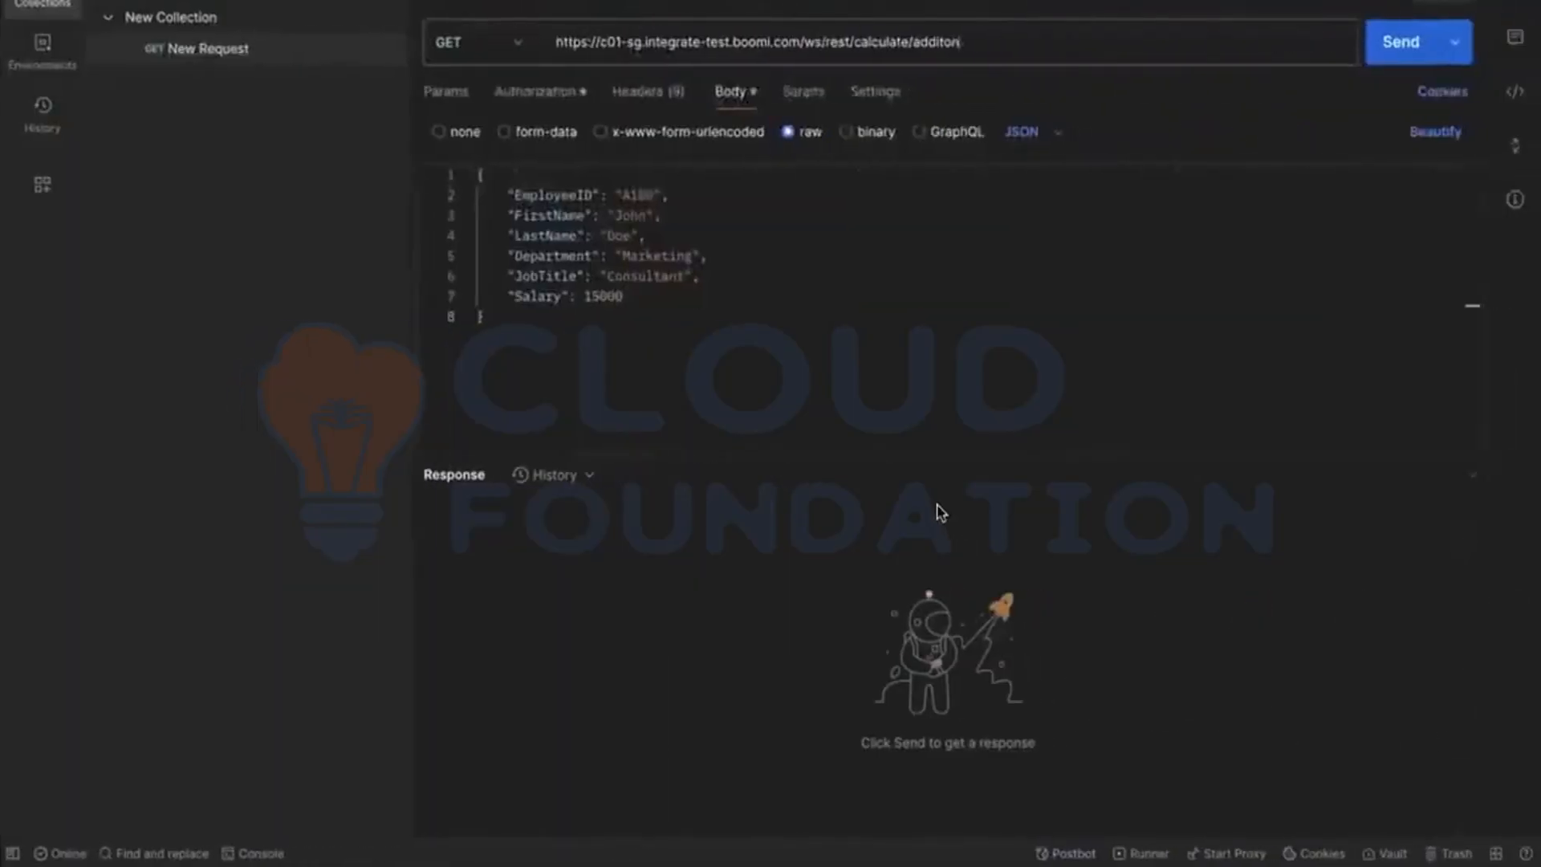
pyautogui.click(1401, 45)
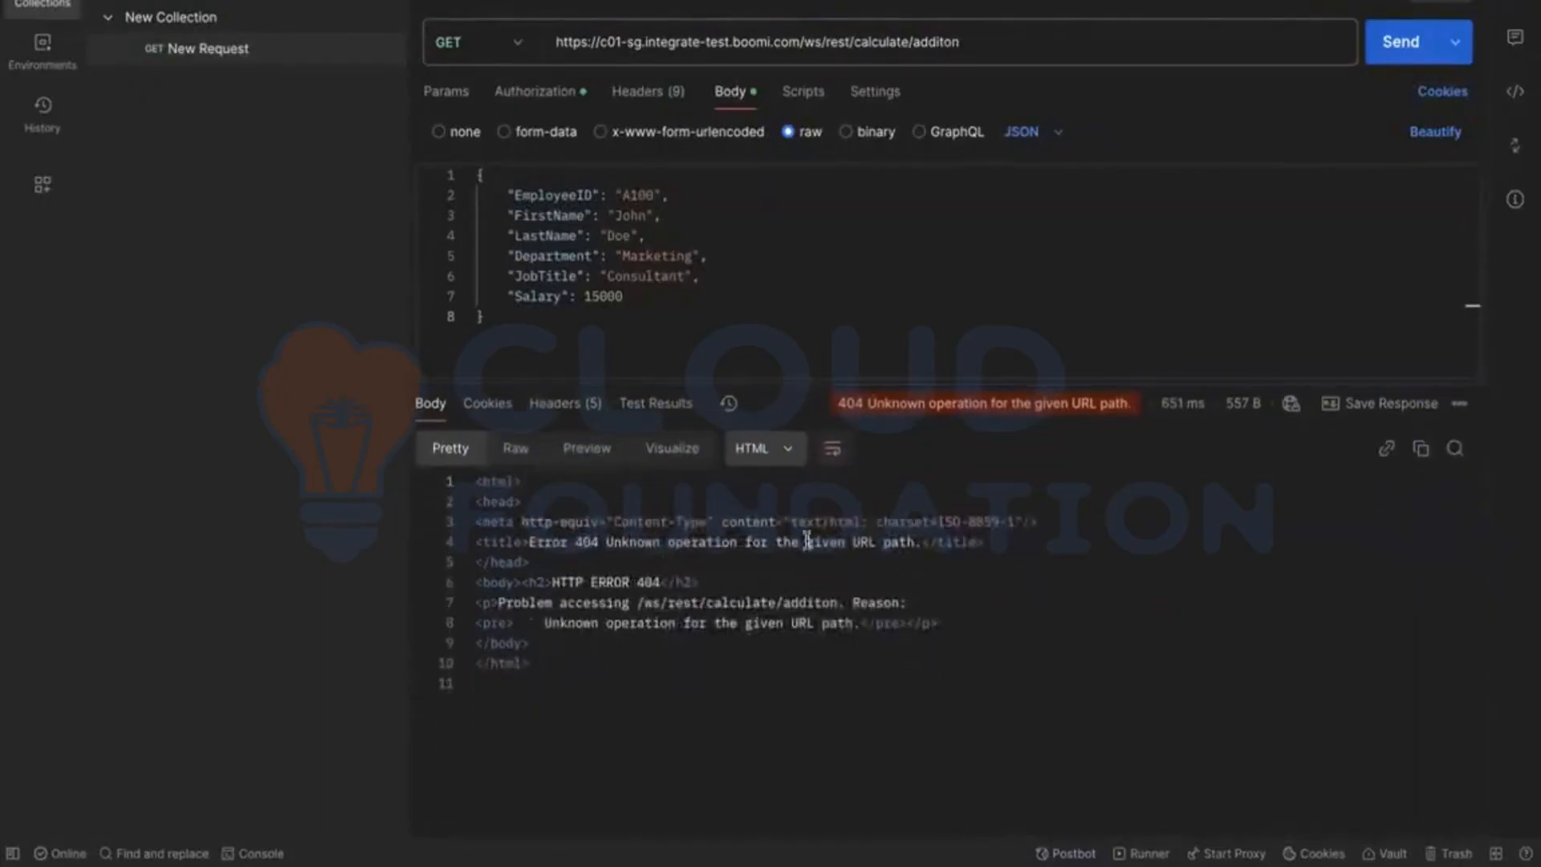
pyautogui.click(684, 565)
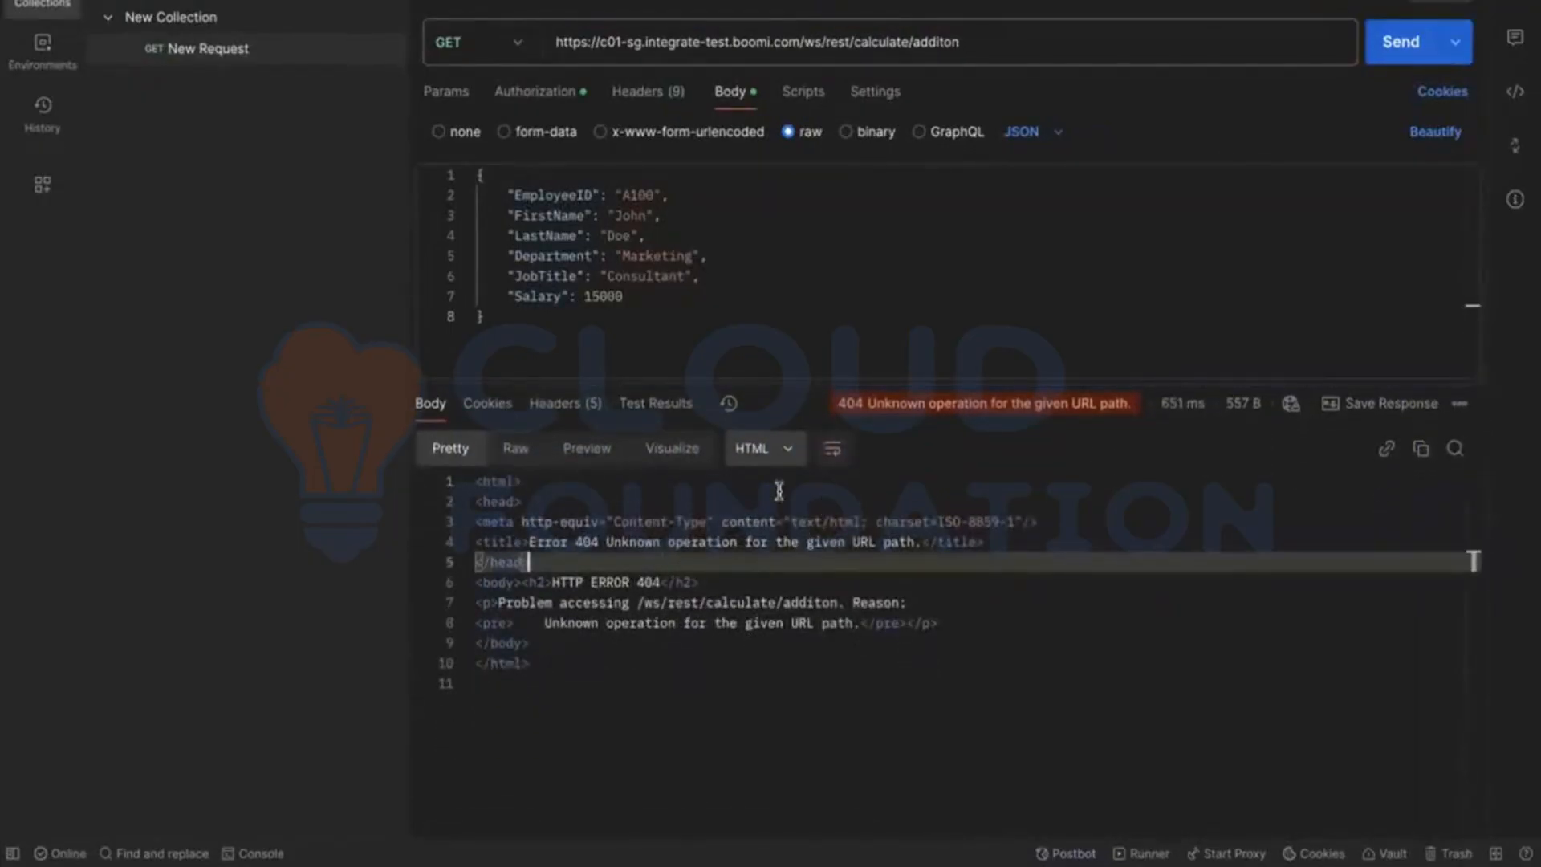
# Step: Correct the request URL's path to /ws/rest/calculate/addition and resend the GET request
pyautogui.click(998, 44)
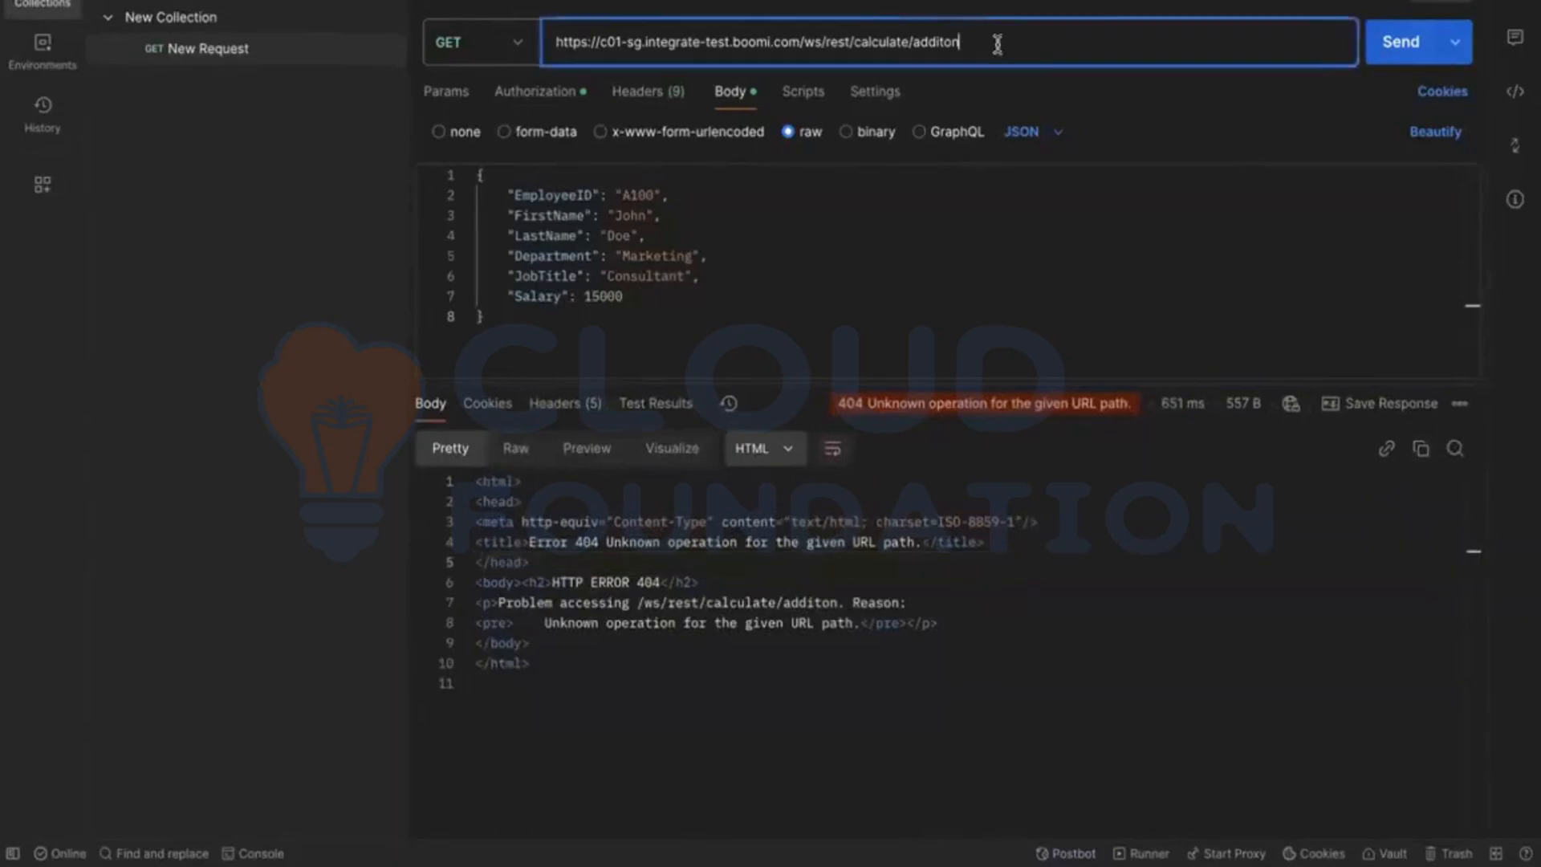
pyautogui.press('BackSpace')
pyautogui.press('BackSpace')
pyautogui.press('BackSpace')
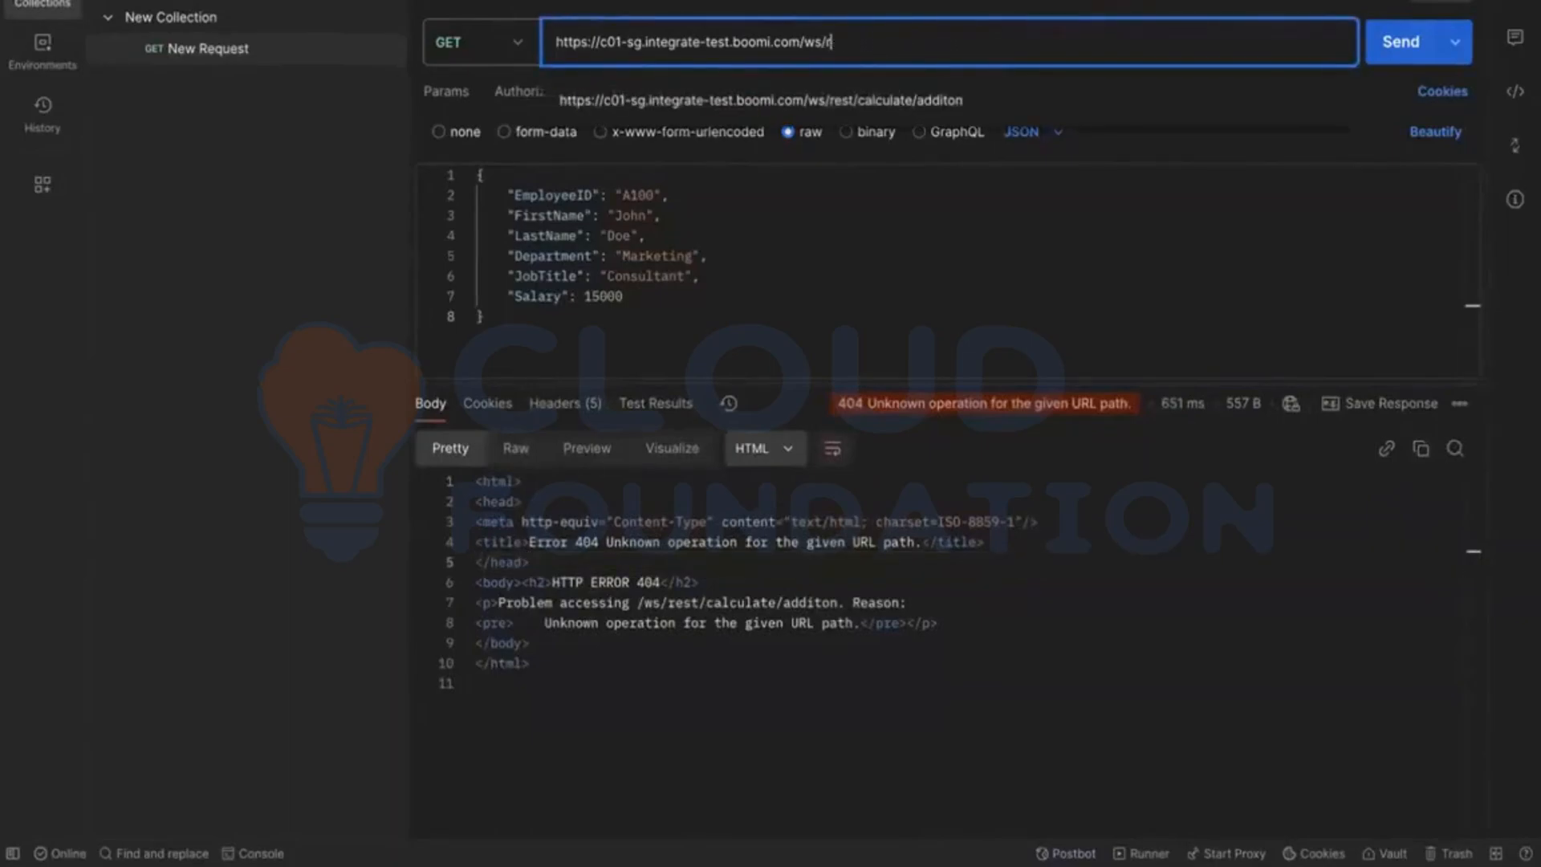
pyautogui.hotkey('ctrl', 'v')
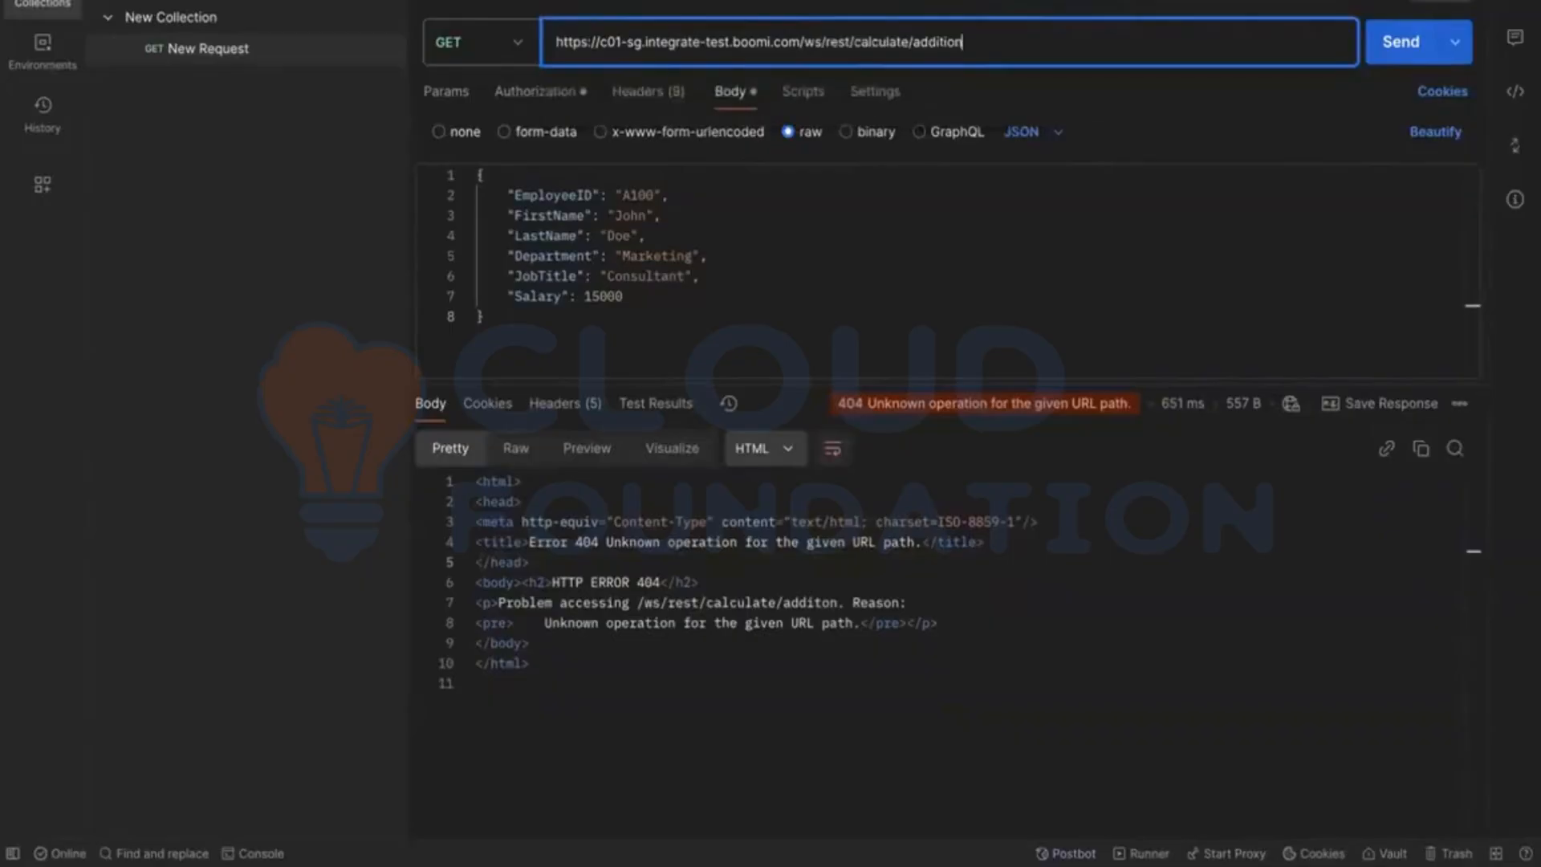
pyautogui.press('Return')
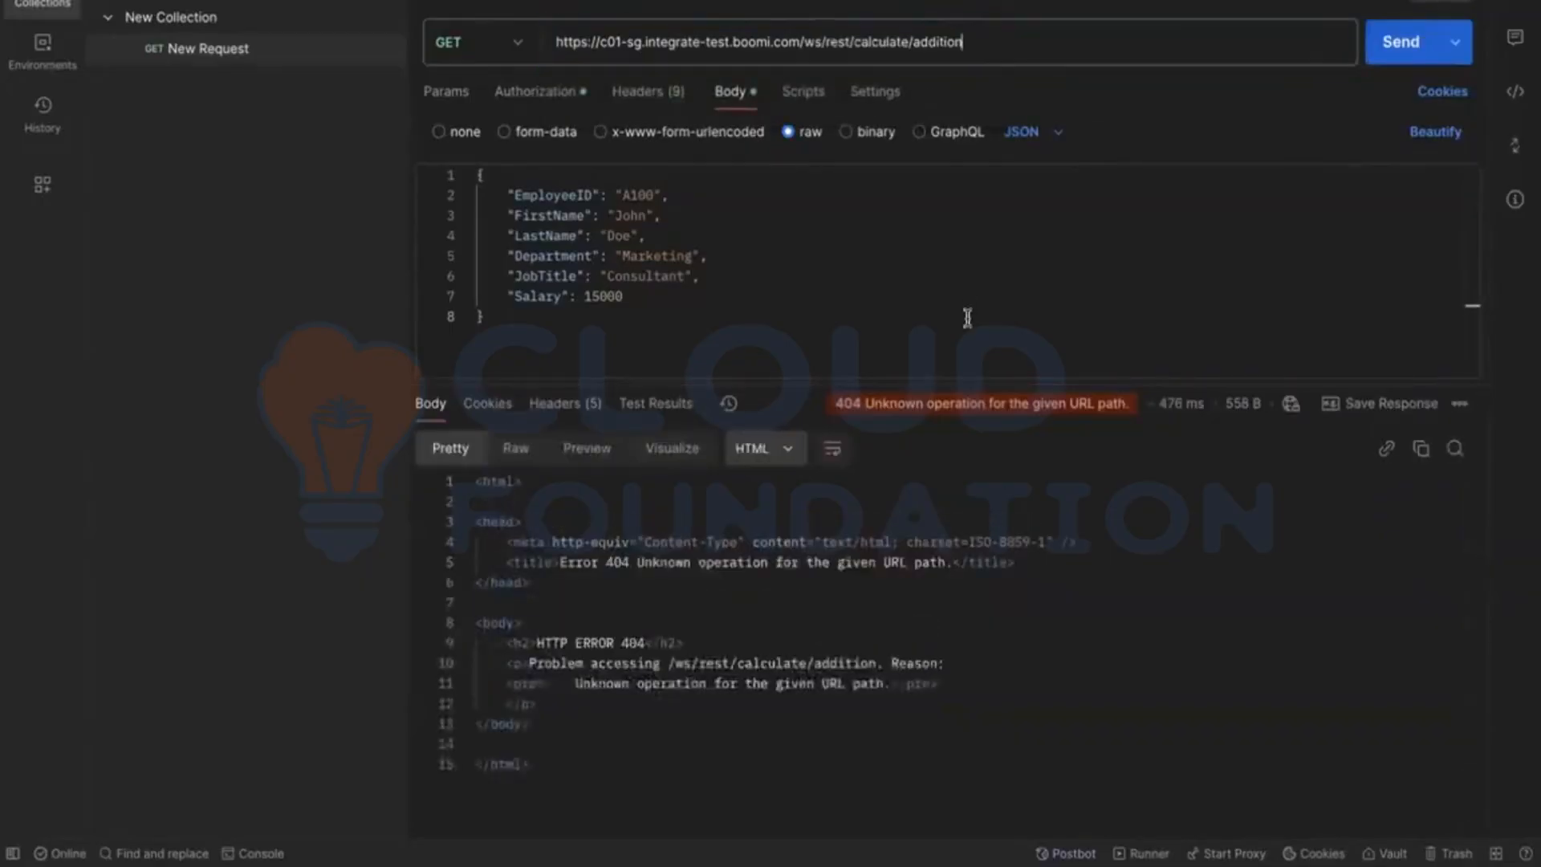
# Step: Switch to Boomi and check the base URL path and REST endpoints of the deployed [API] Calculator on DV
pyautogui.hotkey('ctrl', 'Left')
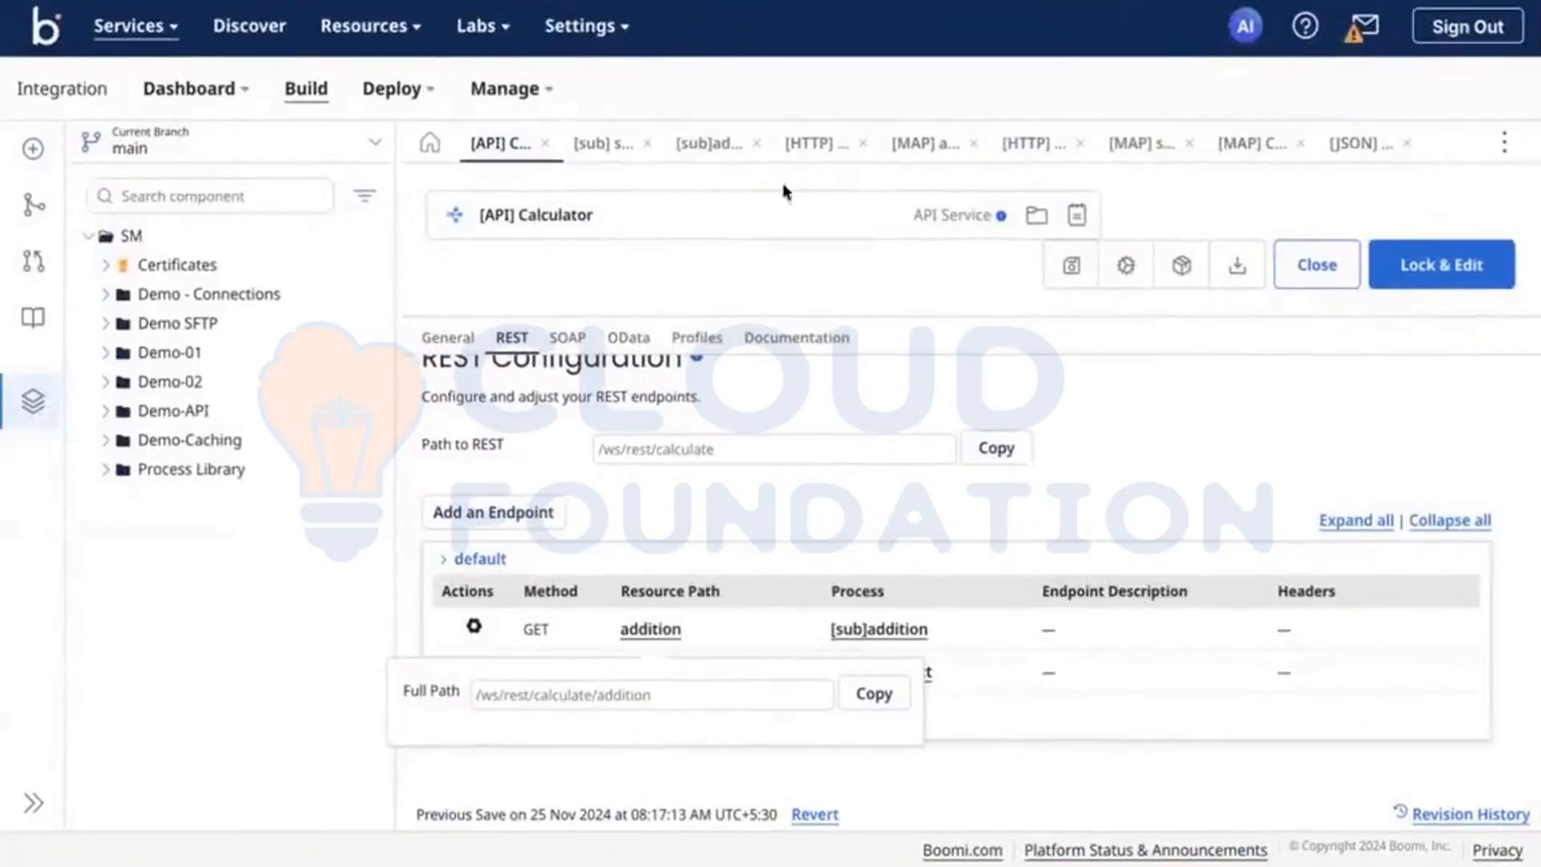
pyautogui.hotkey('ctrl', 'Tab')
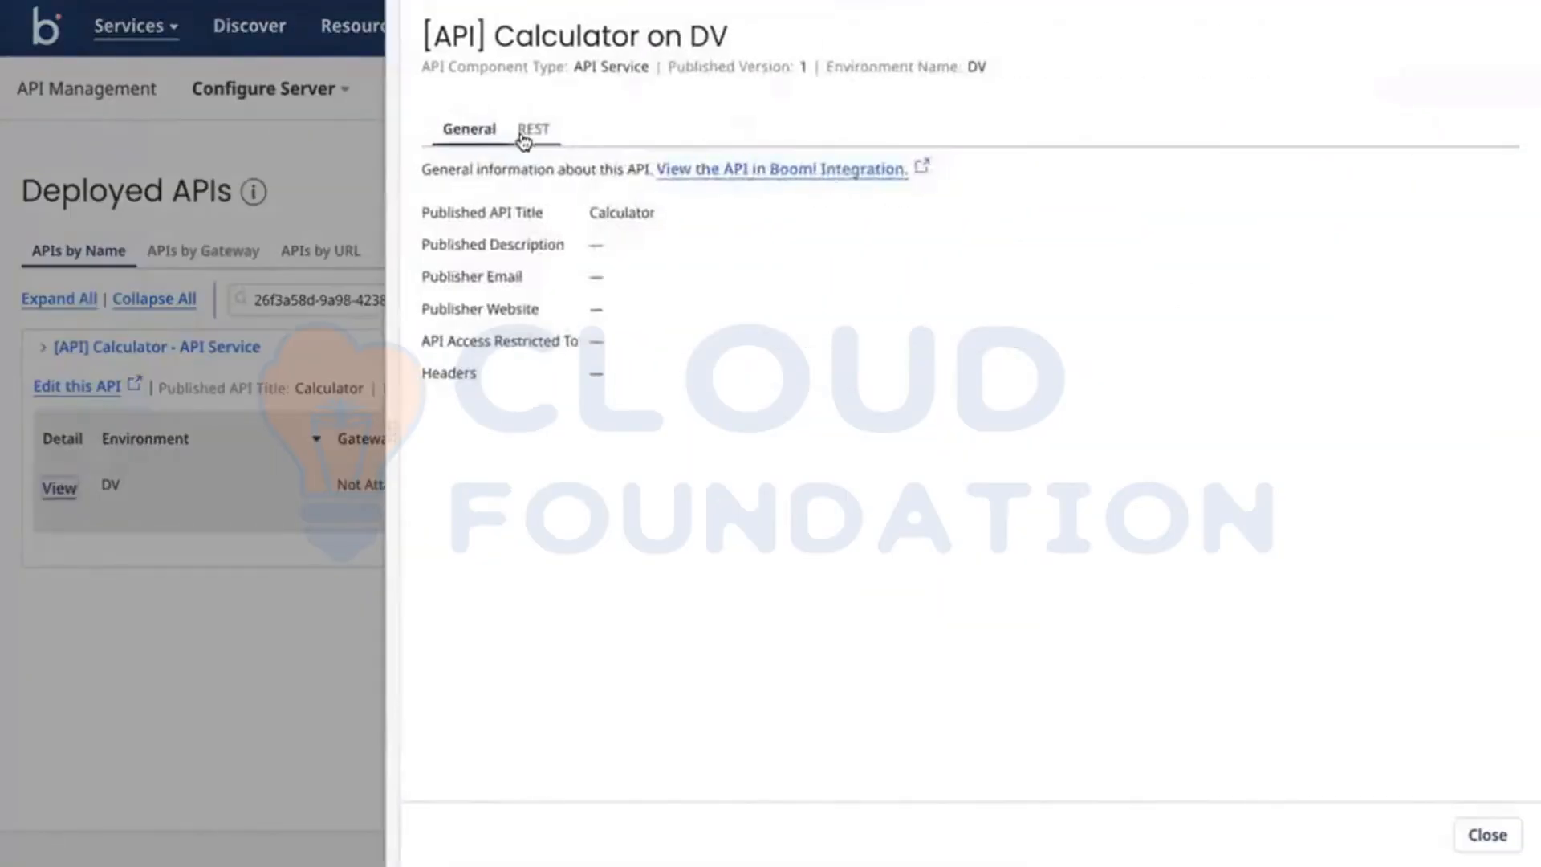
pyautogui.click(532, 131)
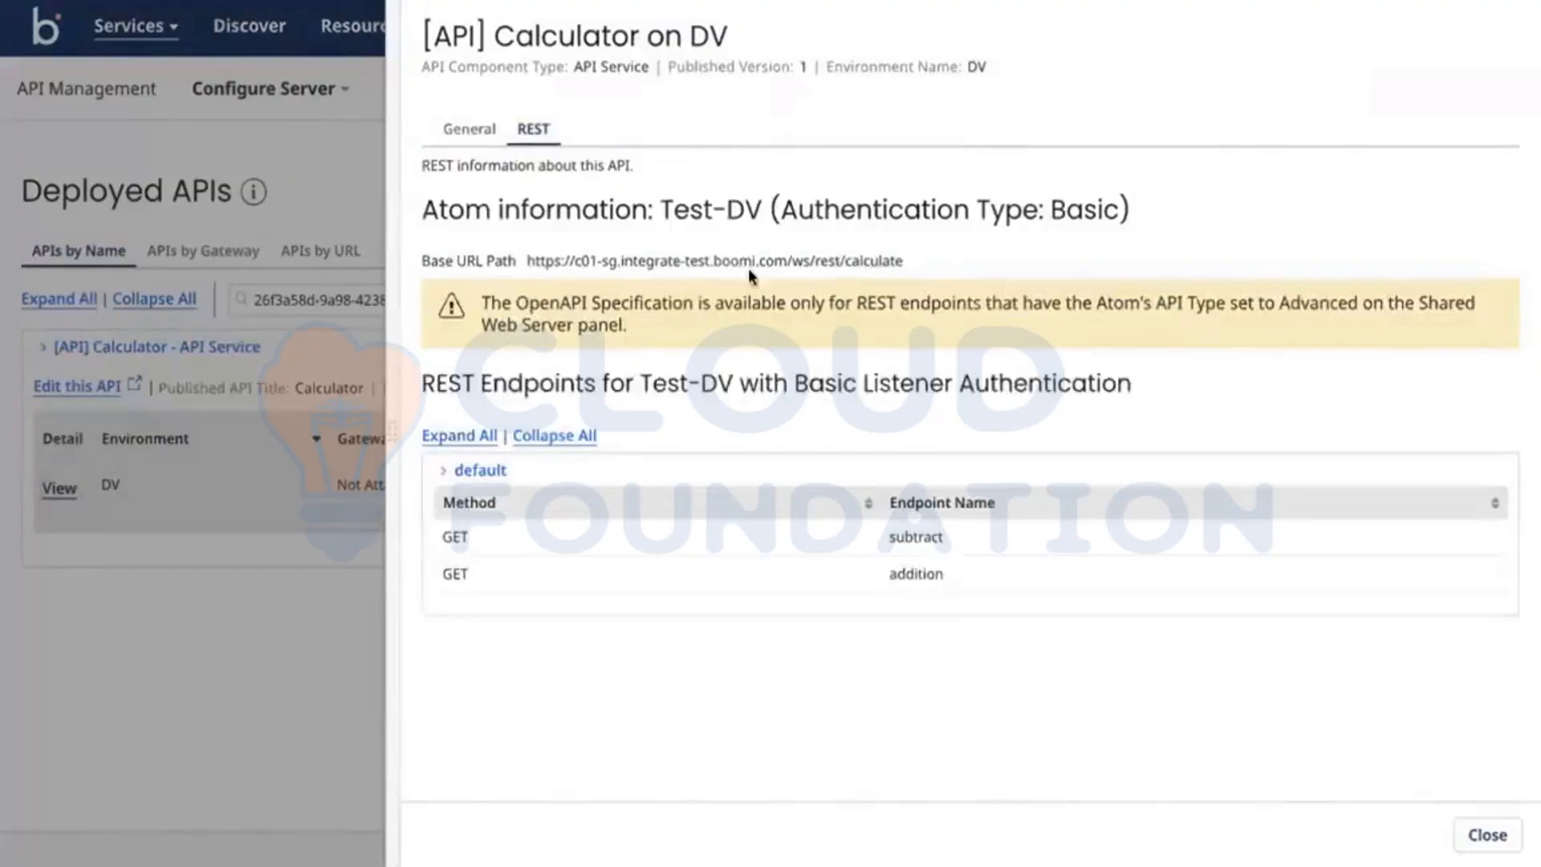
pyautogui.click(271, 196)
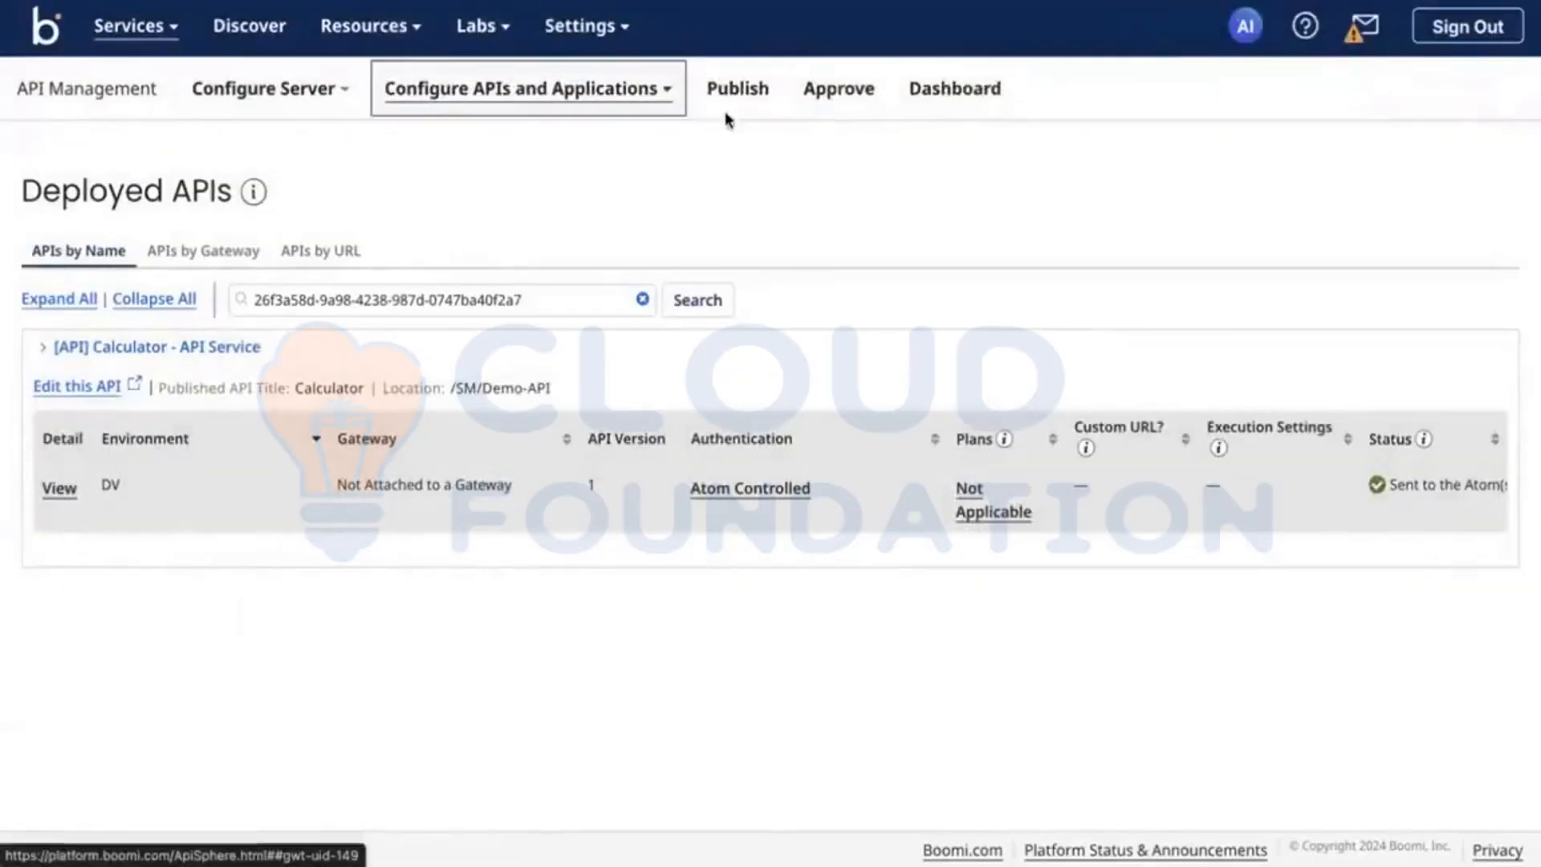
# Step: Open the Authentication page of the API Management server configuration
pyautogui.click(283, 94)
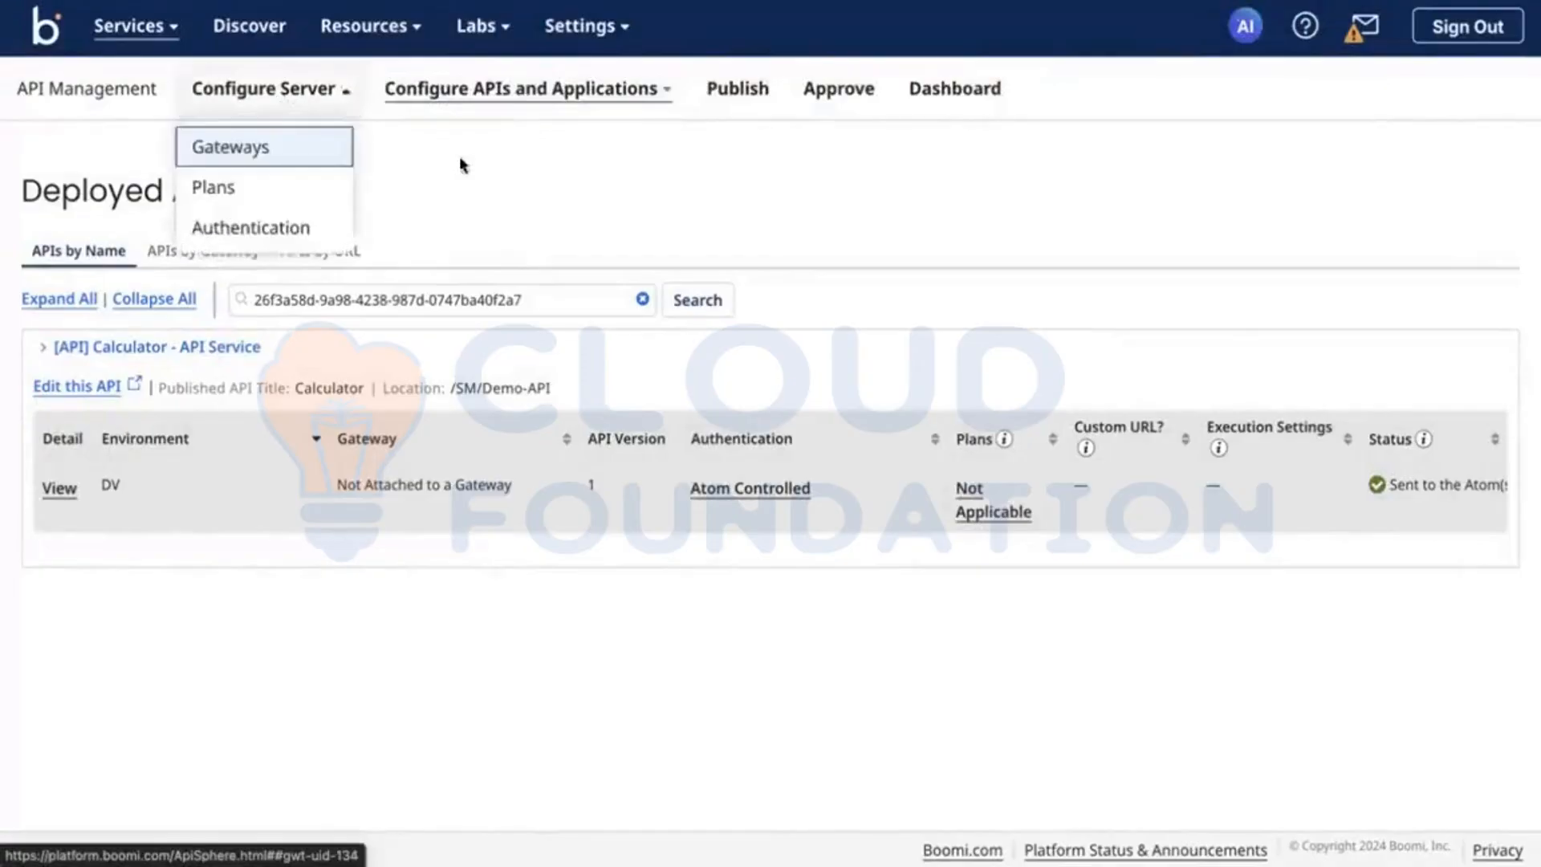
pyautogui.click(529, 190)
pyautogui.click(319, 102)
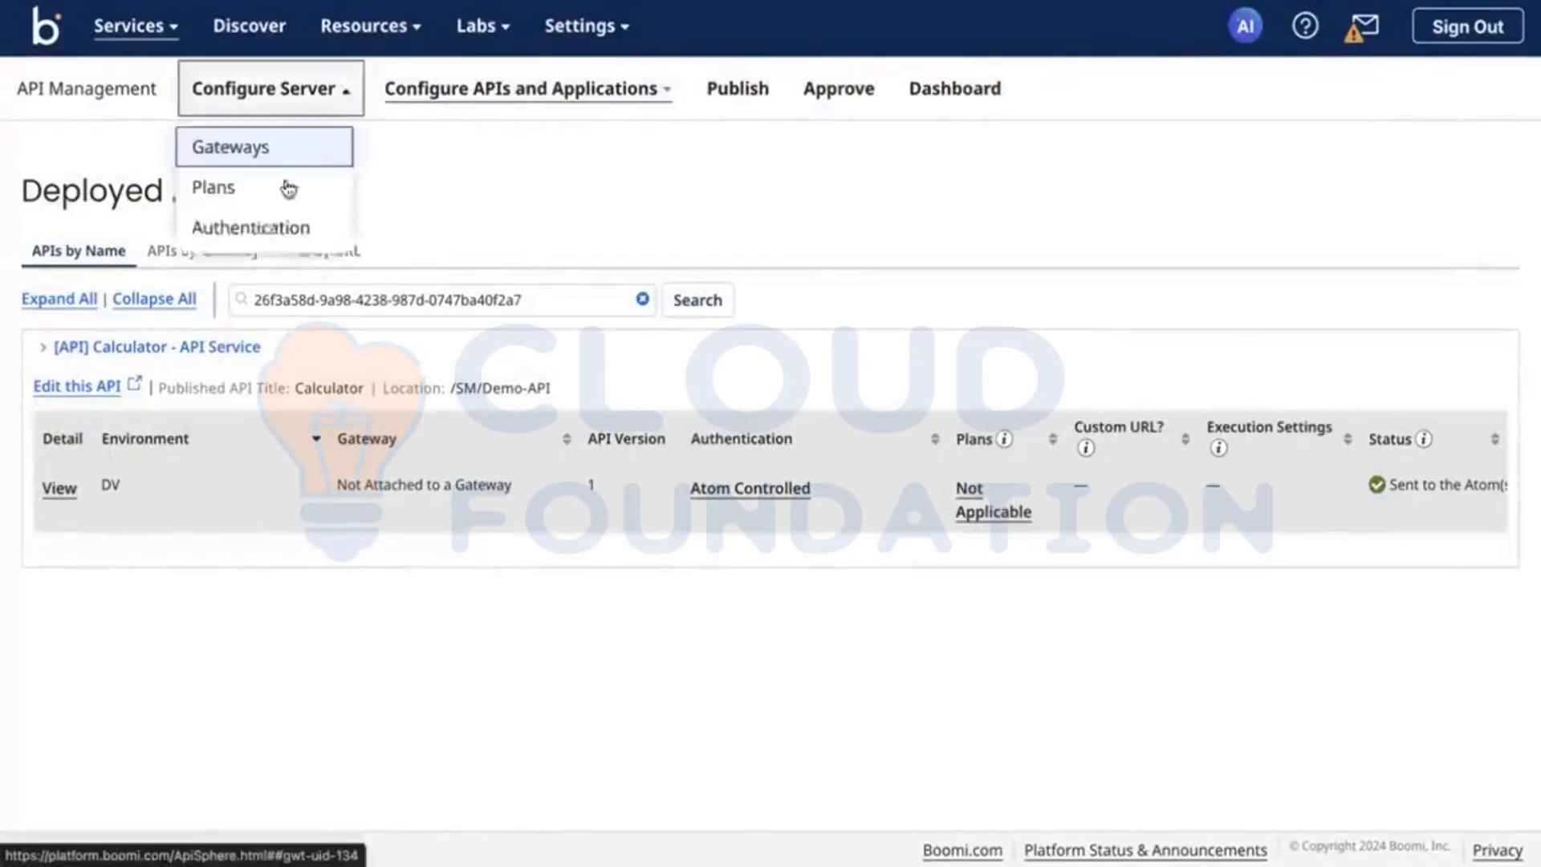
pyautogui.click(262, 224)
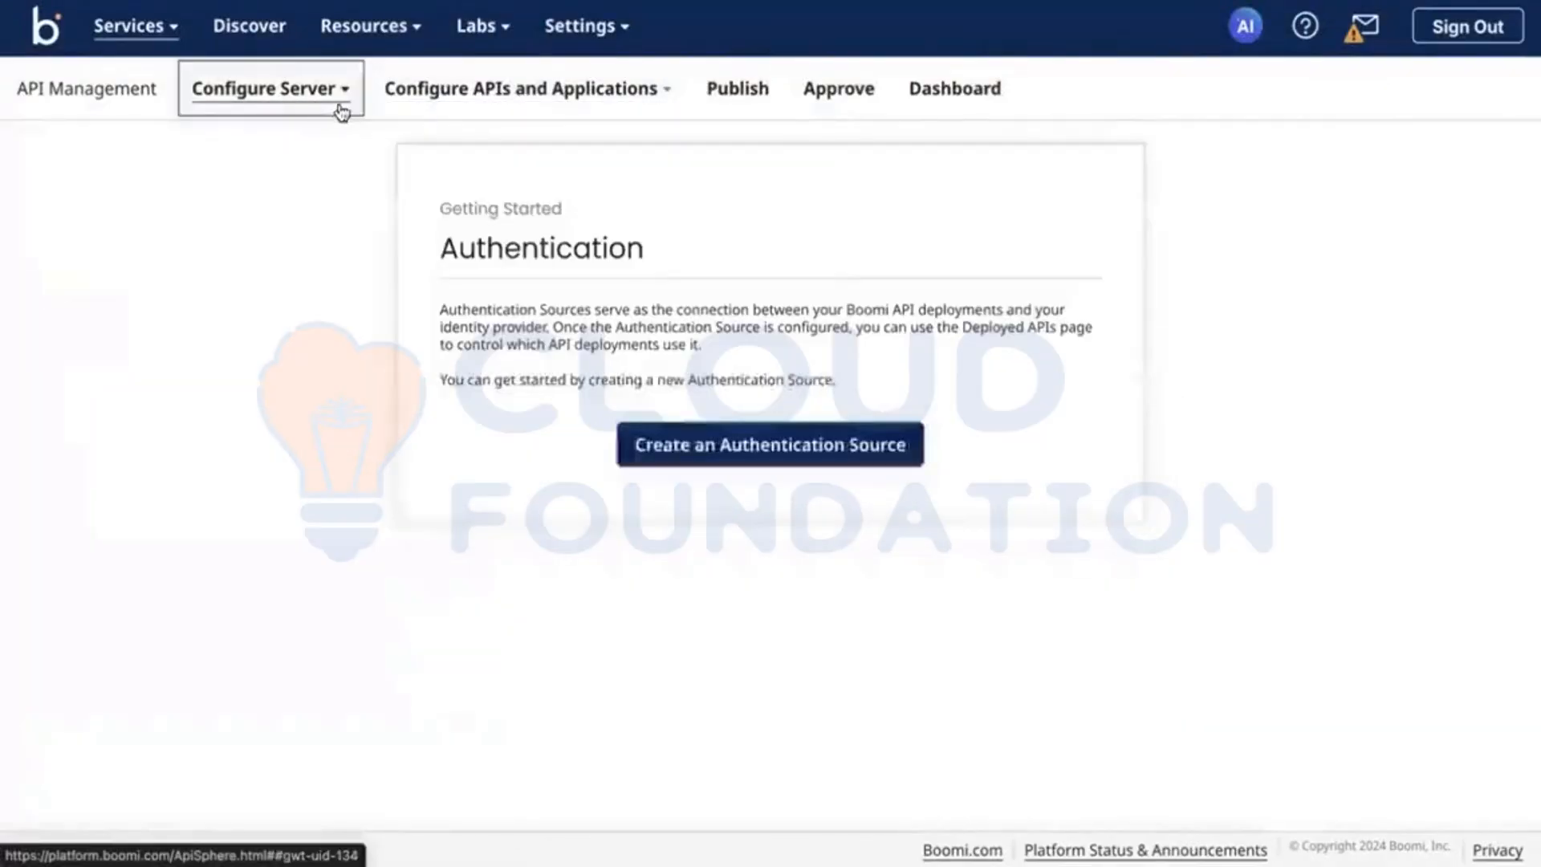
# Step: Return to Integration and open the Shared Web Server settings of the Test-DV atom, leaving the build screen without saving the [API] Calculator changes
pyautogui.click(151, 36)
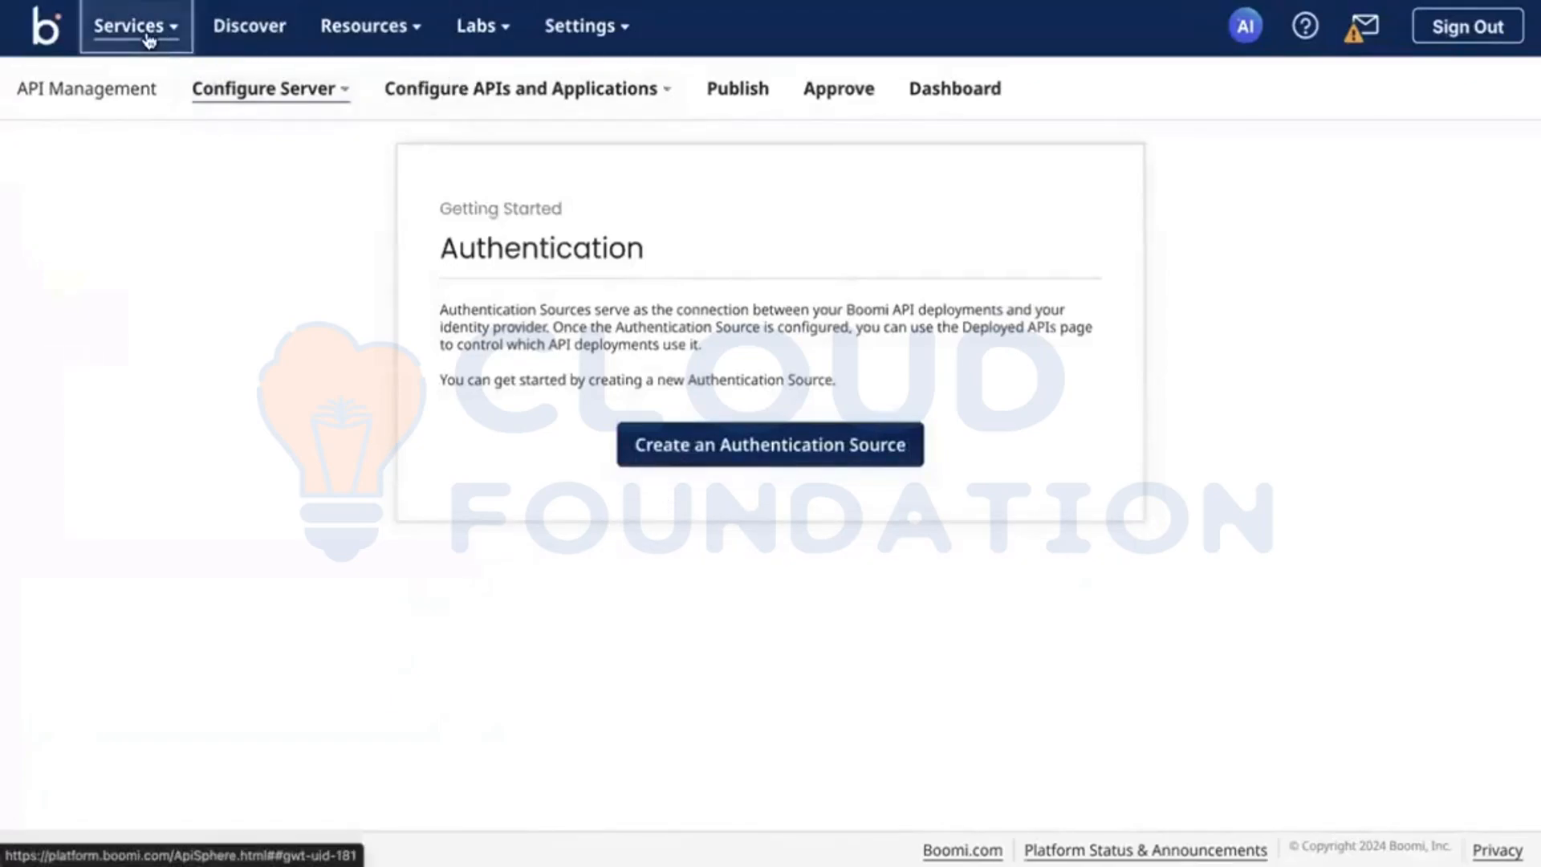
pyautogui.click(275, 160)
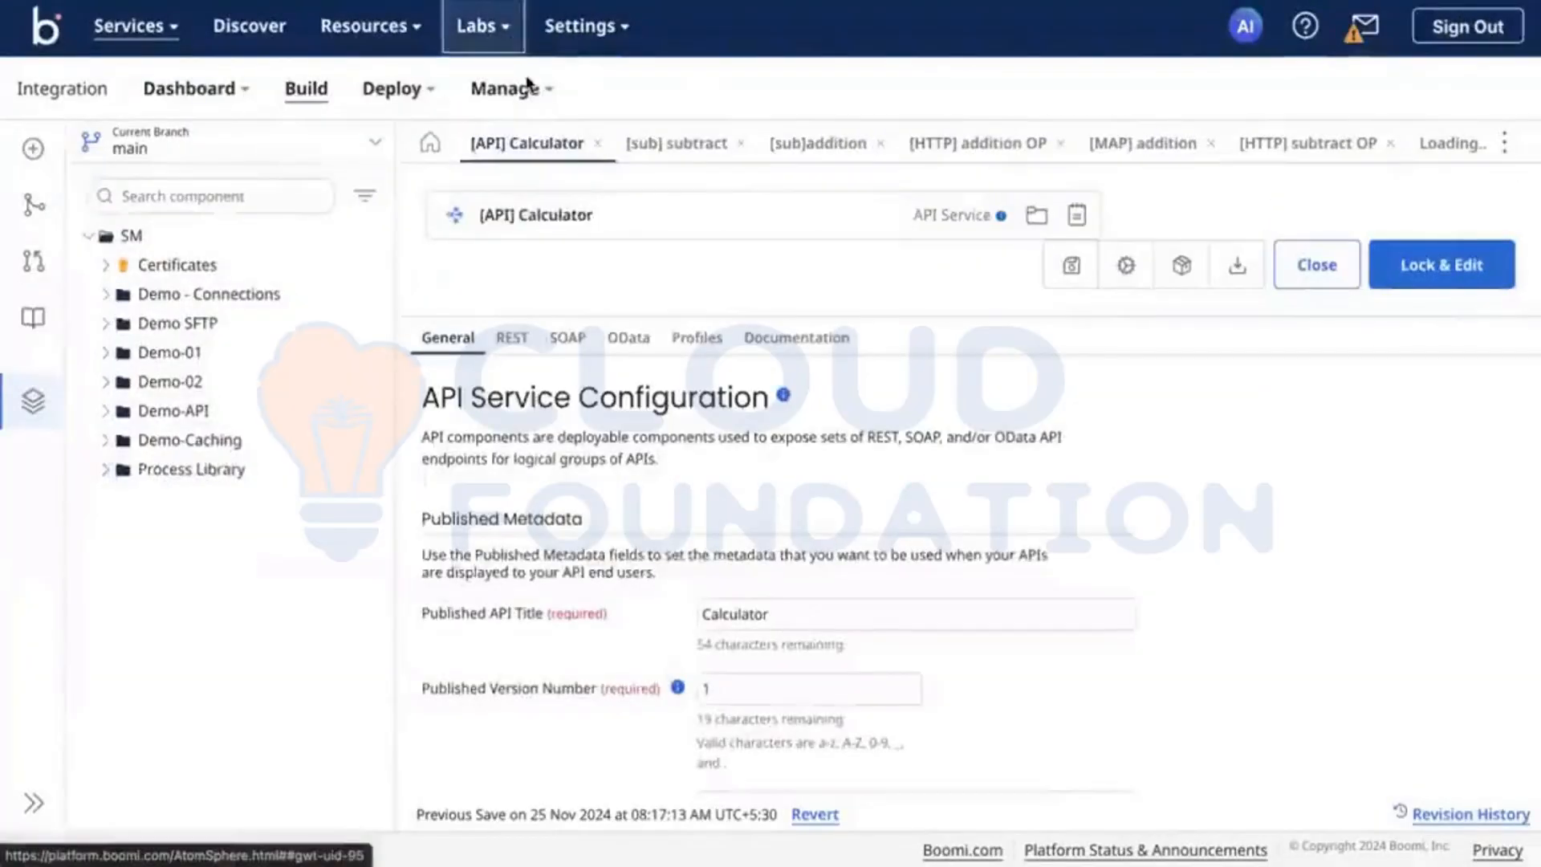
pyautogui.click(528, 84)
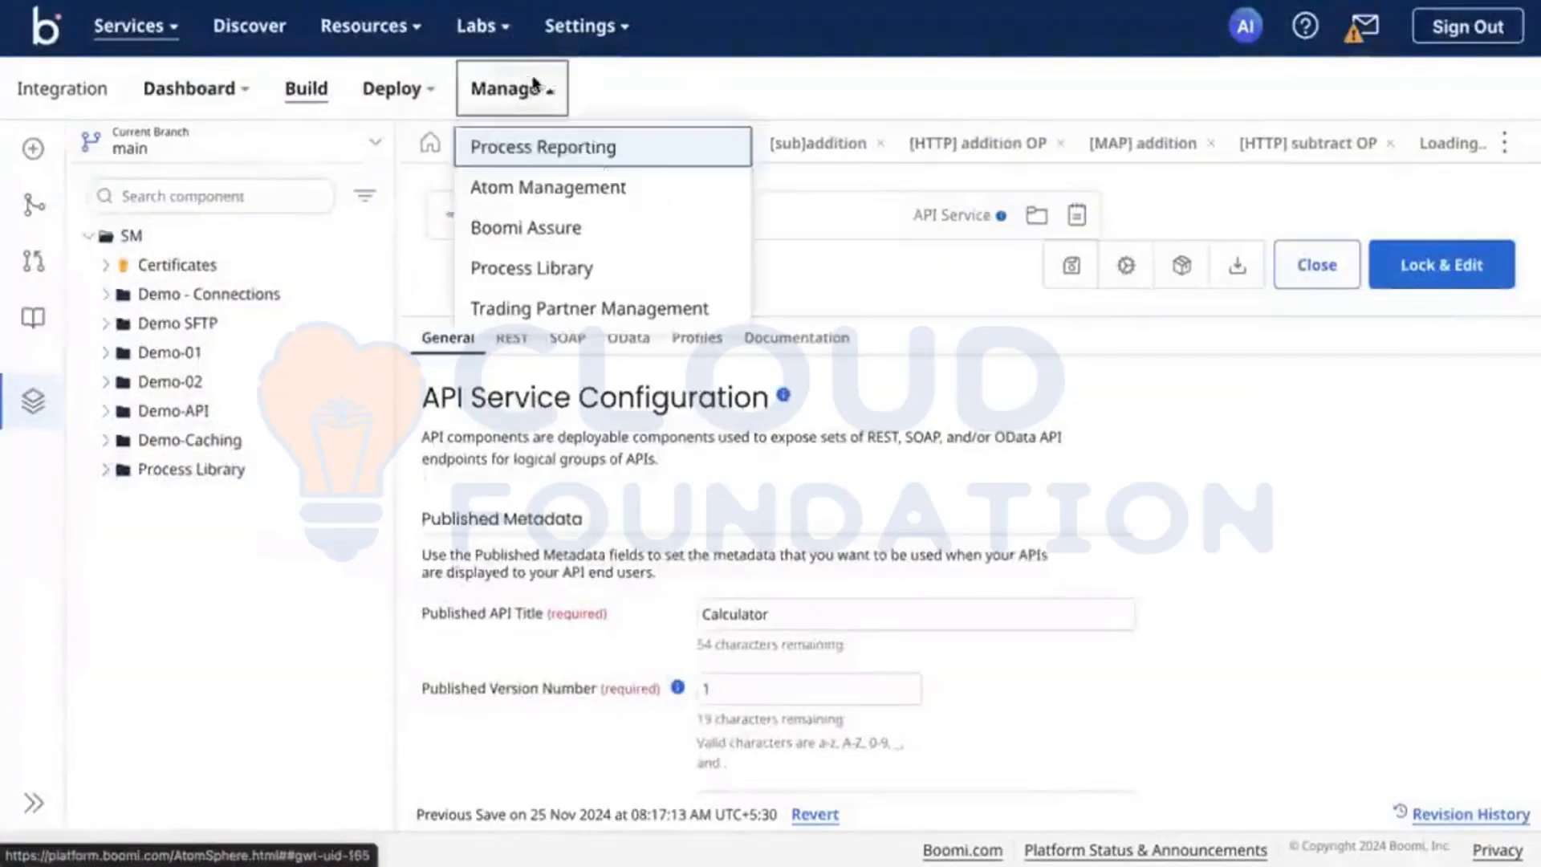
pyautogui.click(604, 179)
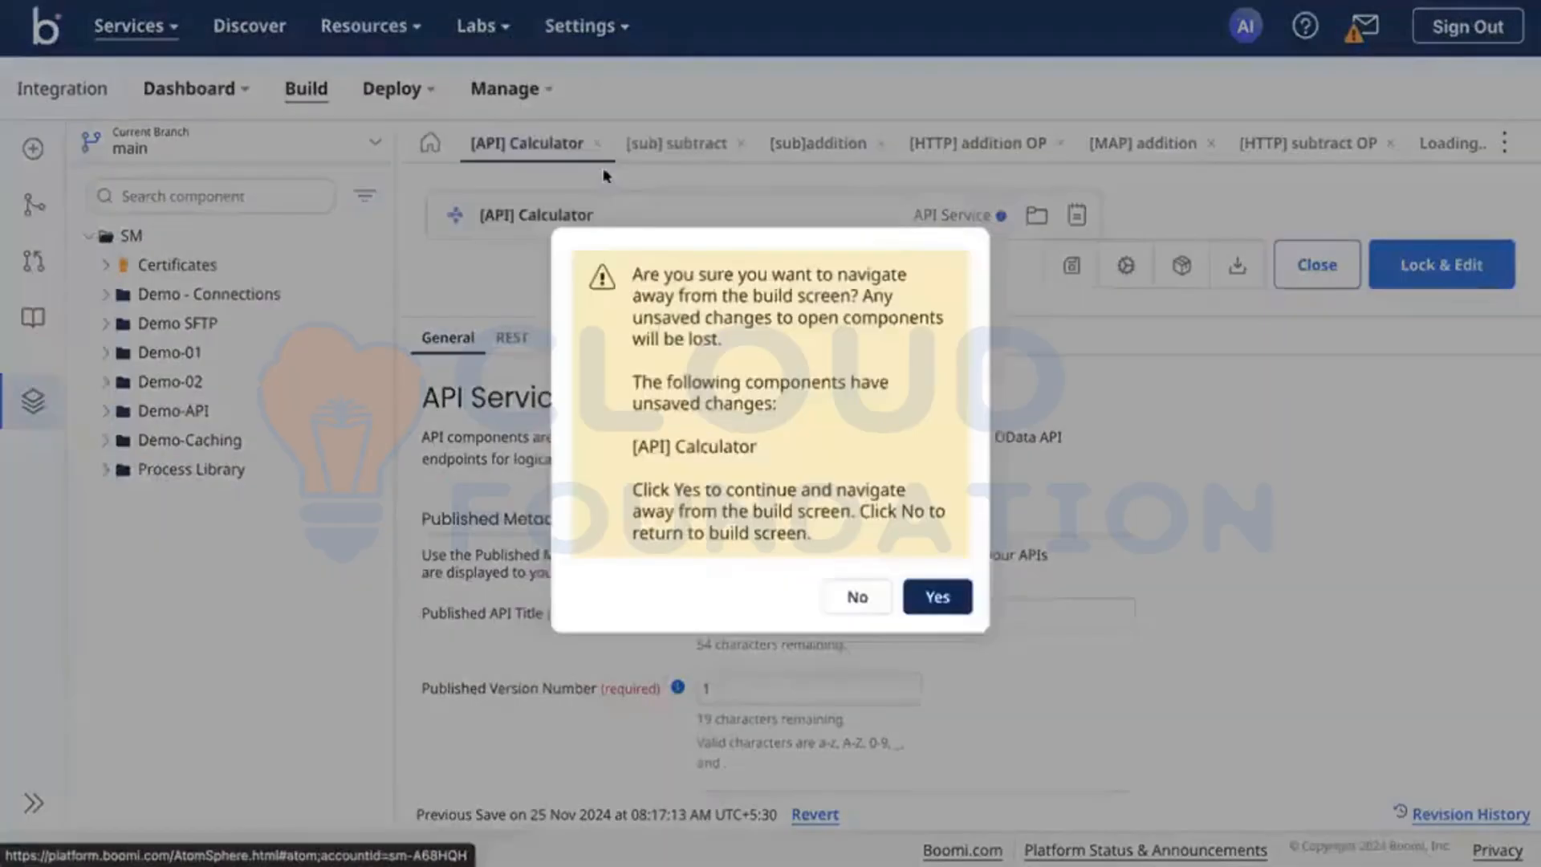
pyautogui.click(954, 600)
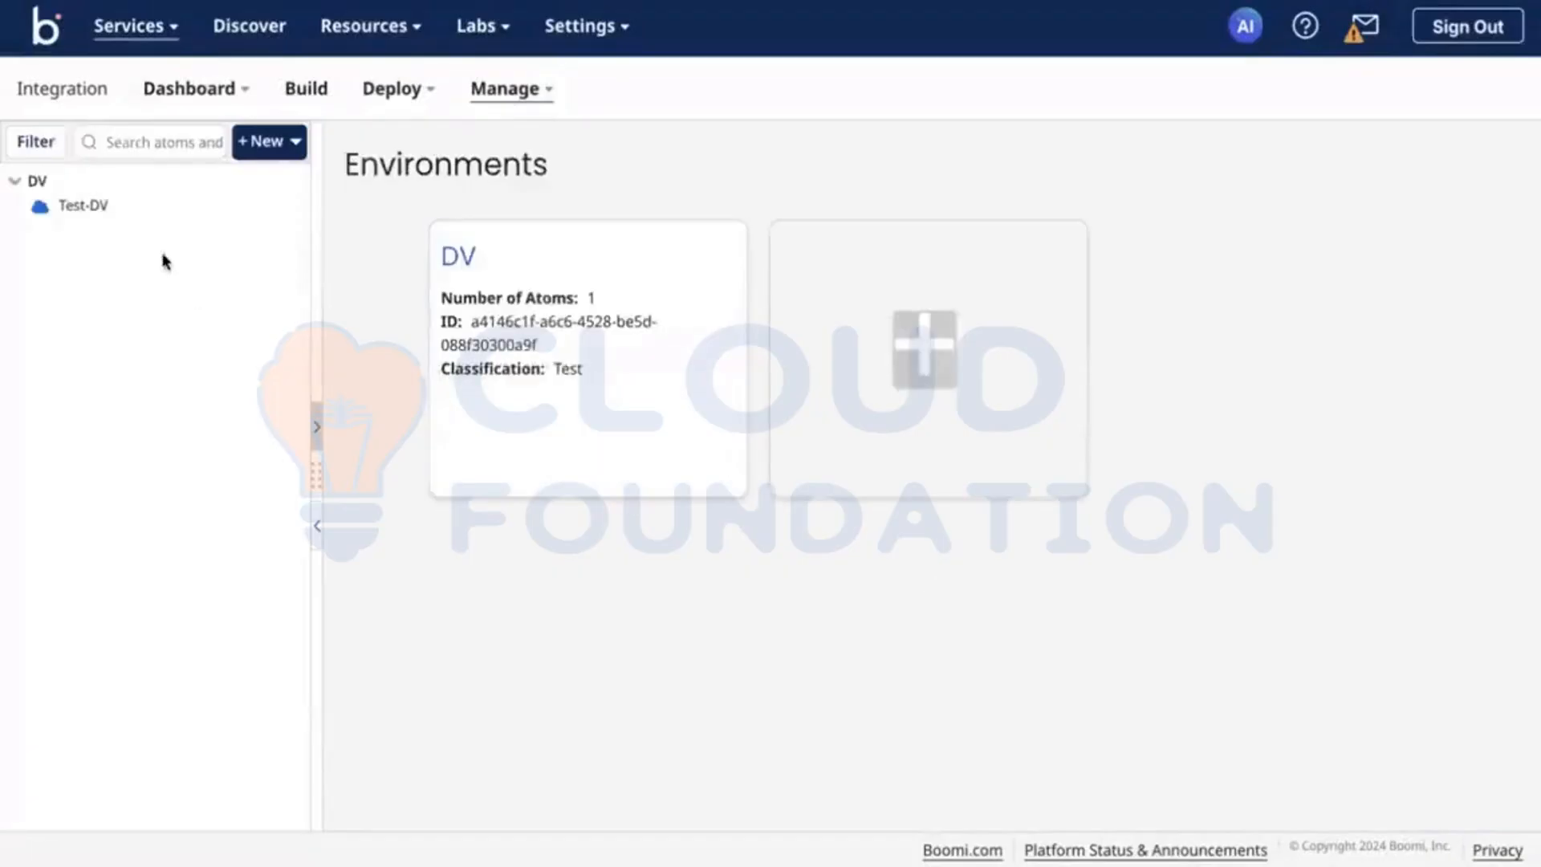
pyautogui.click(103, 212)
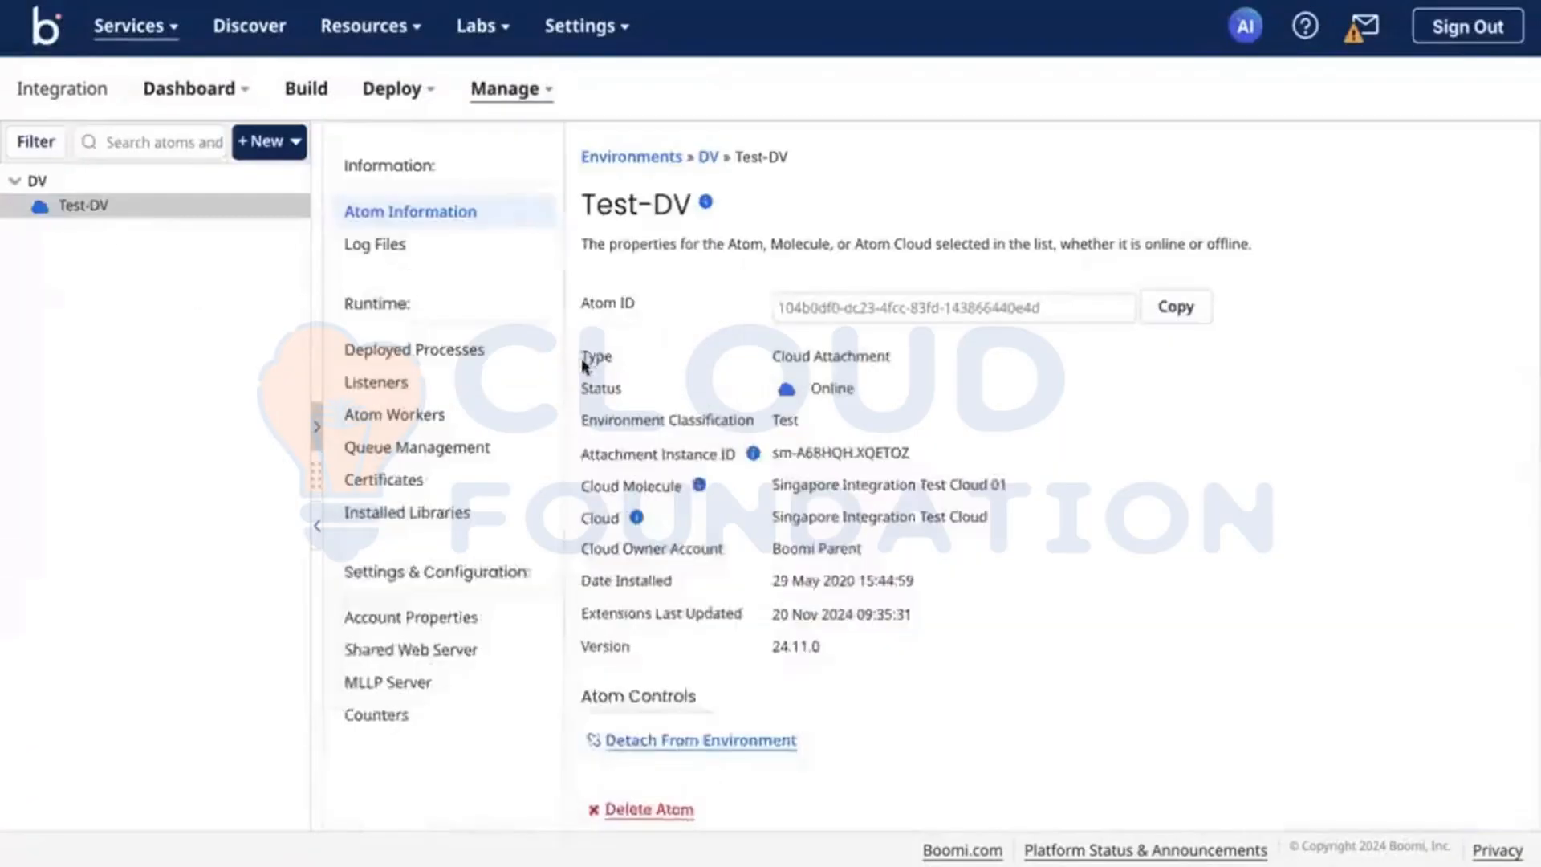
pyautogui.click(447, 648)
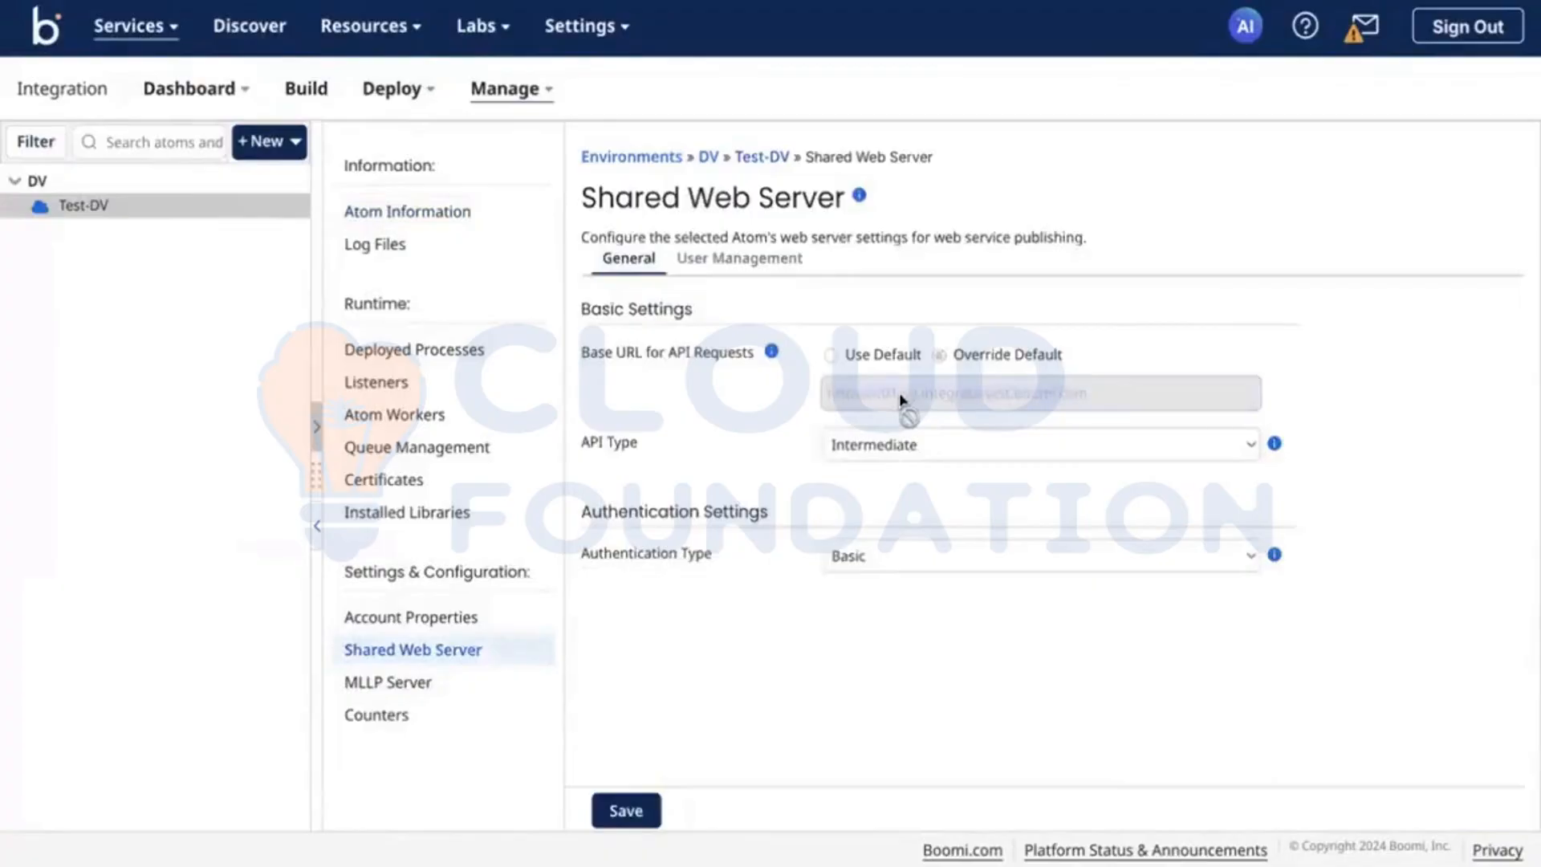
pyautogui.hotkey('ctrl', 'Right')
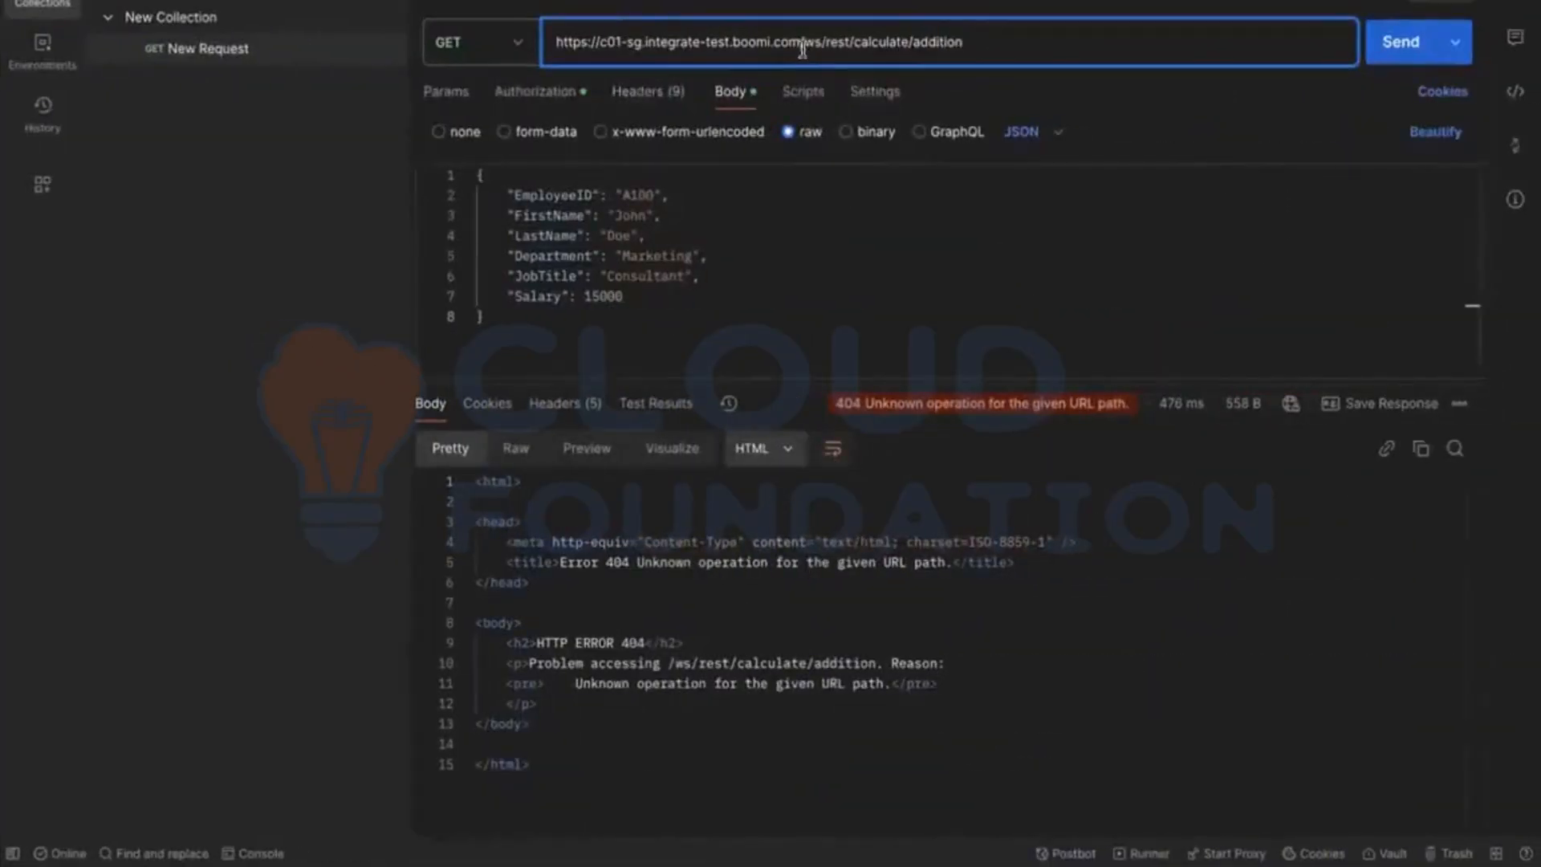
pyautogui.click(802, 49)
pyautogui.hotkey('shift', 'Home')
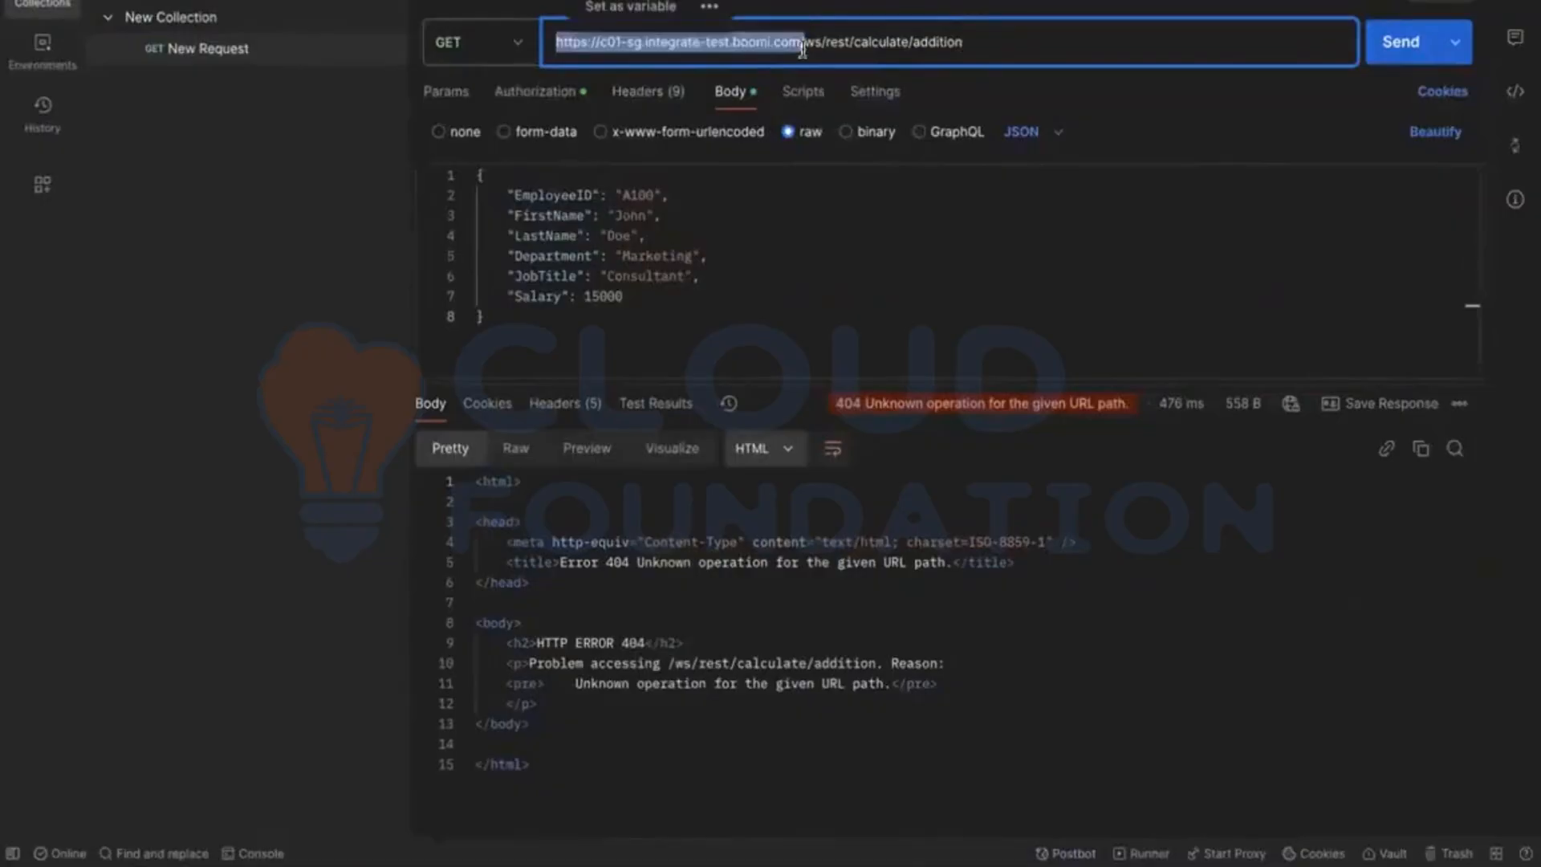
pyautogui.press('super+v')
pyautogui.click(1386, 49)
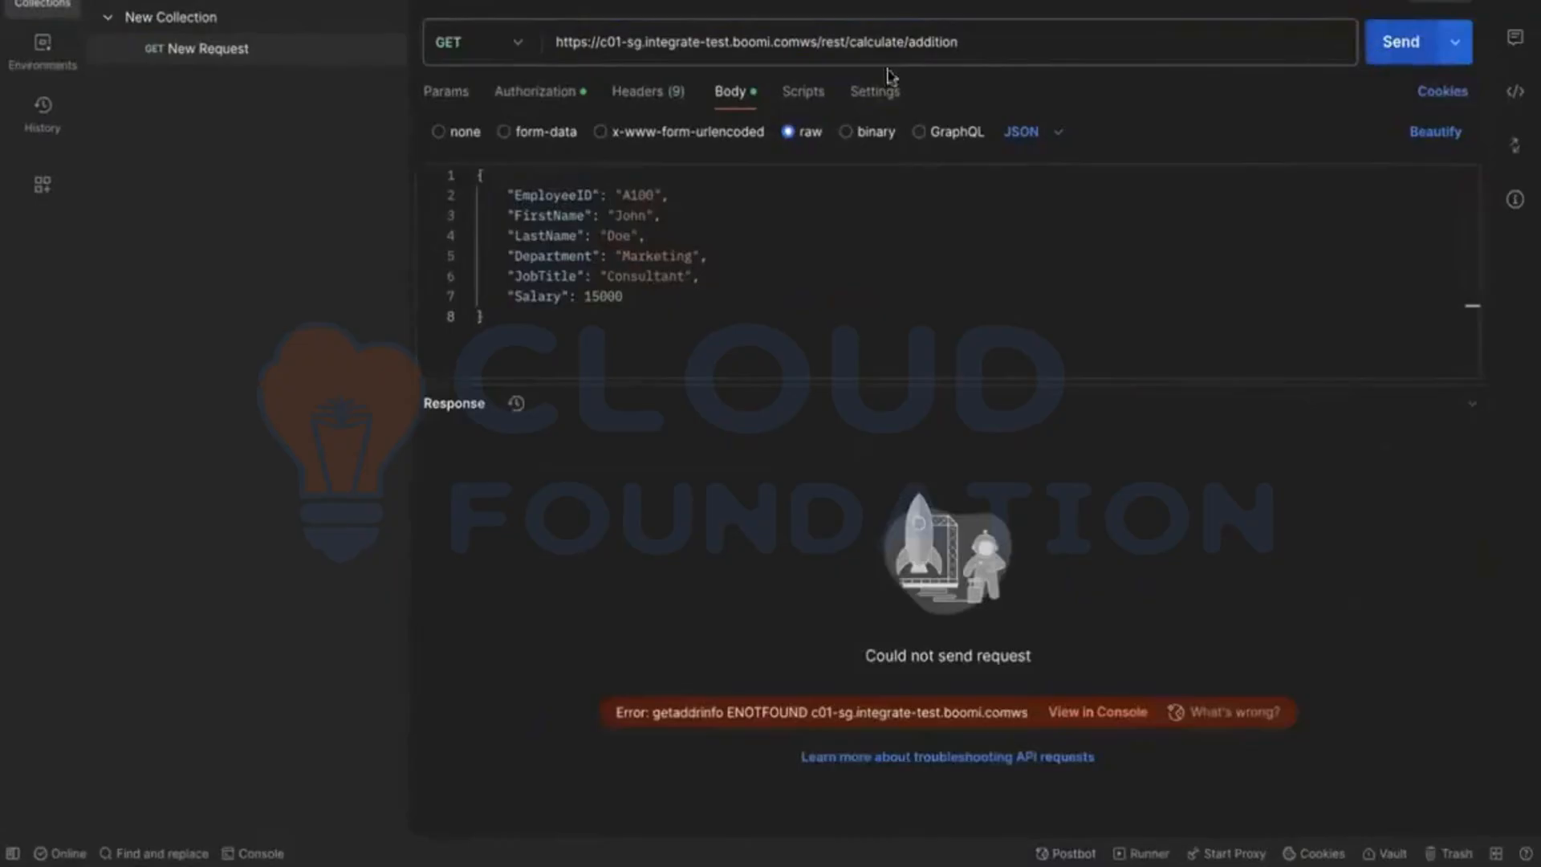
# Step: Check the past hour's executions in Boomi's Process Reporting and return to Postman
pyautogui.click(1021, 44)
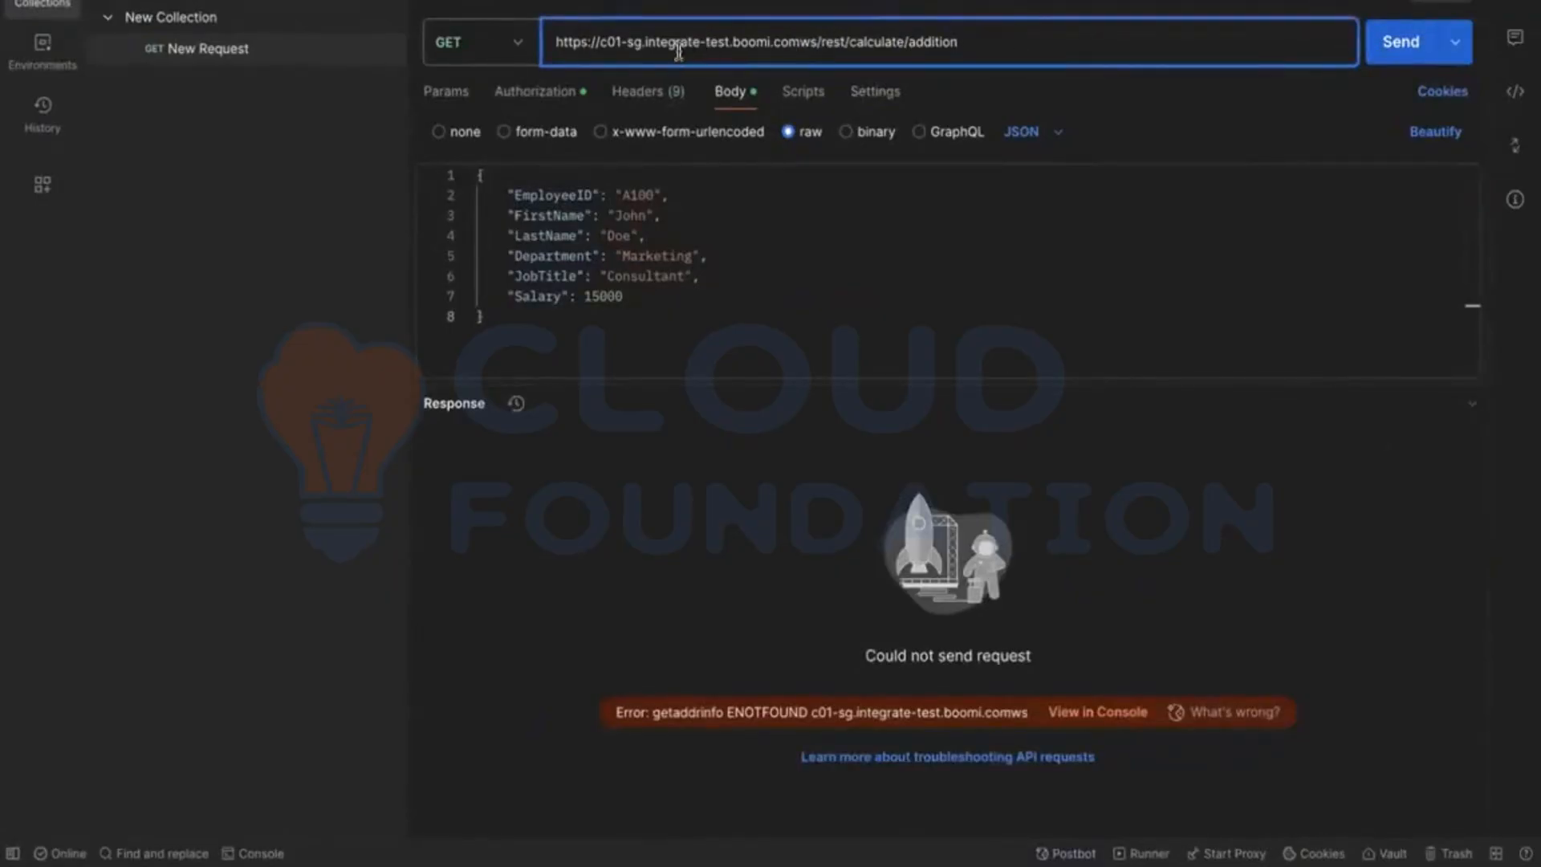
pyautogui.hotkey('ctrl', 'Left')
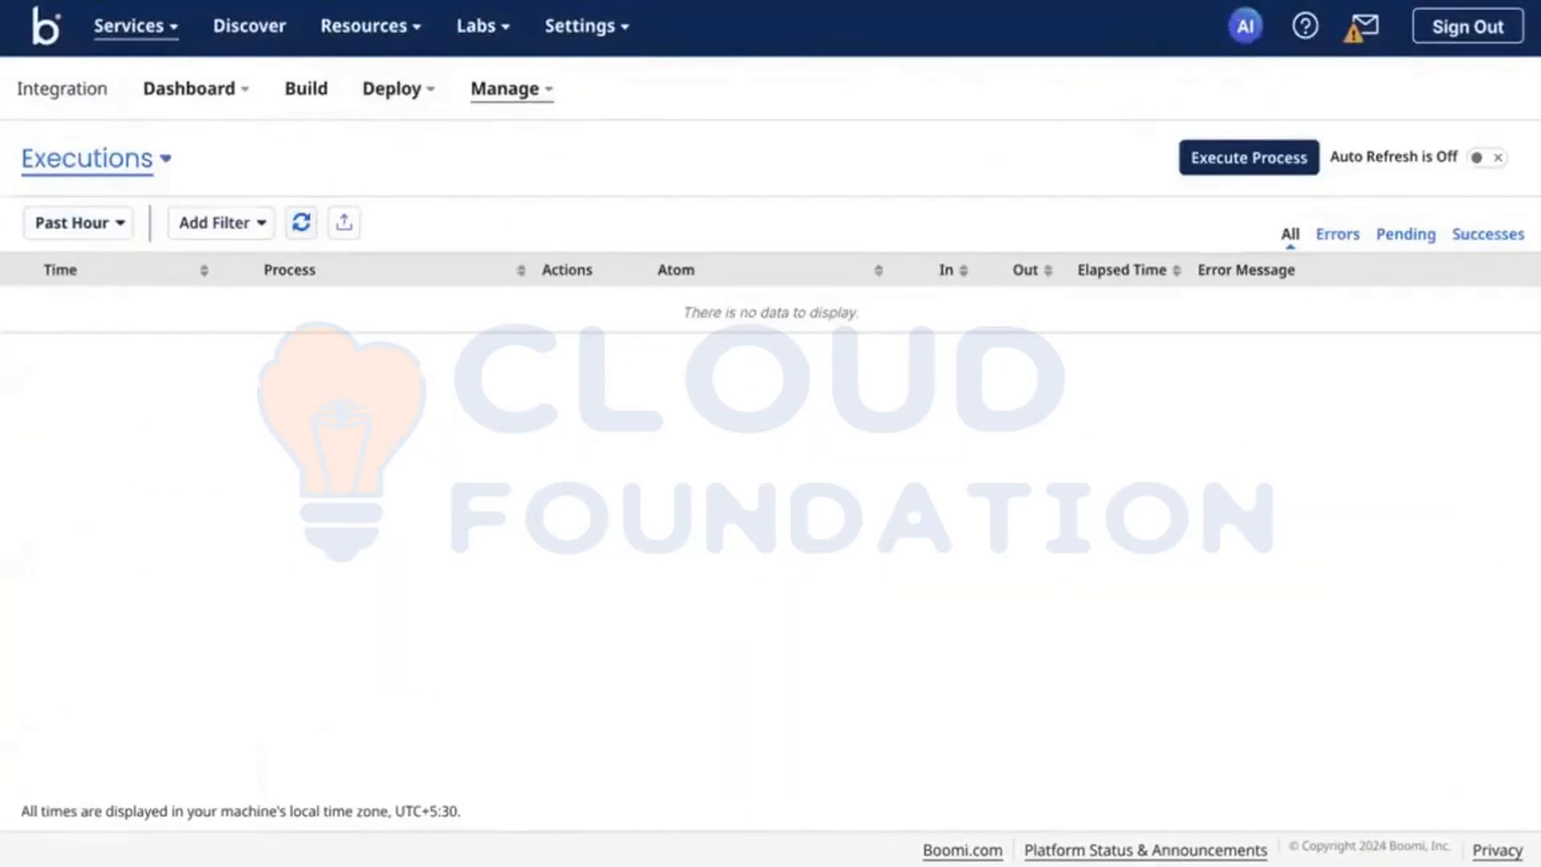
pyautogui.hotkey('ctrl', 'Right')
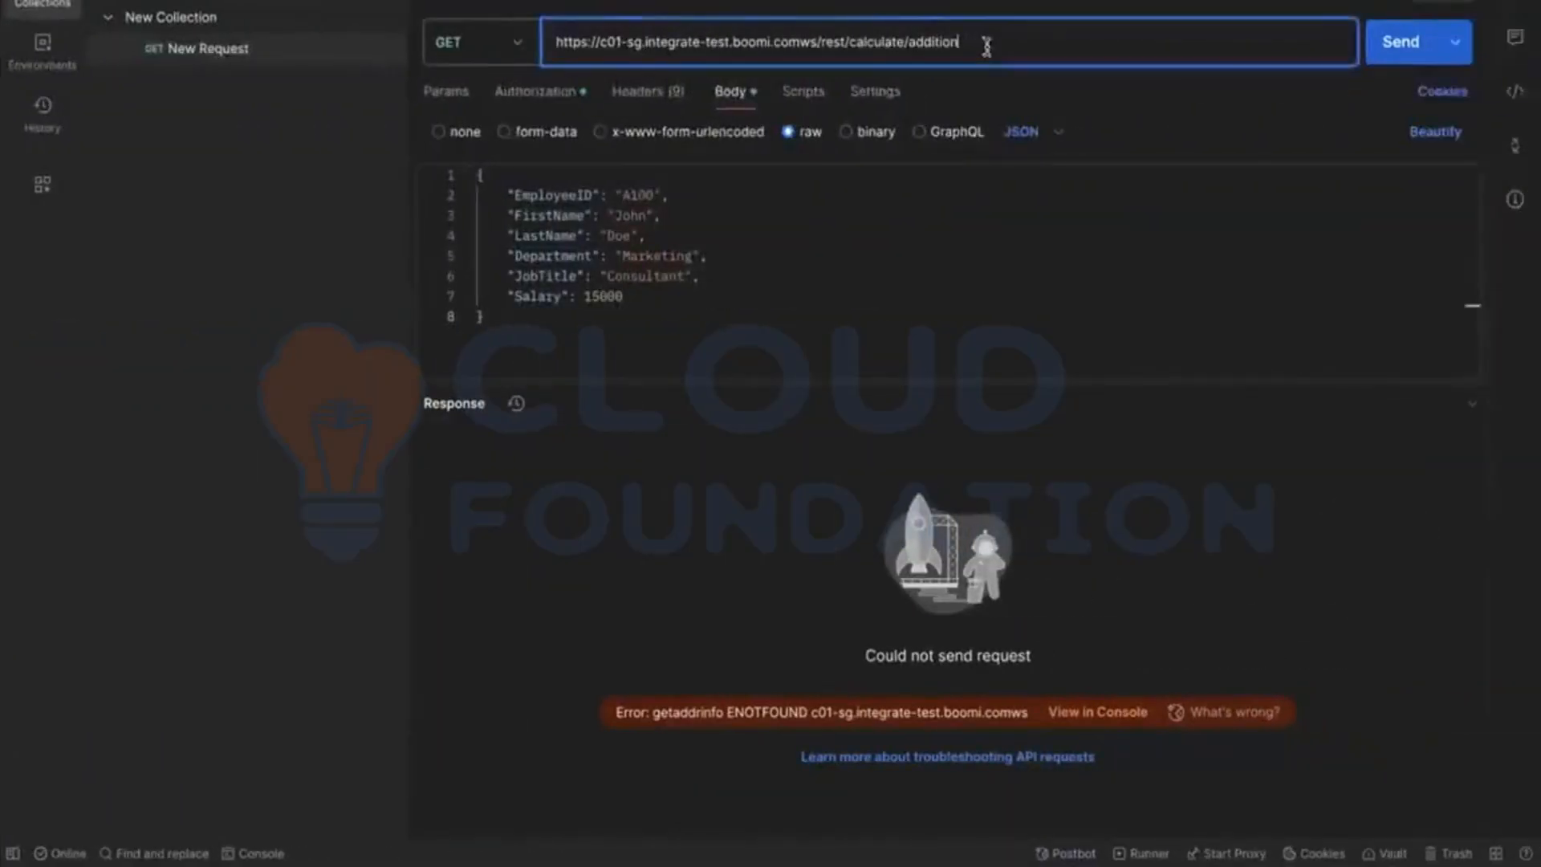
# Step: Insert the missing slash between boomi.com and ws in the request URL and resend the request
pyautogui.click(801, 42)
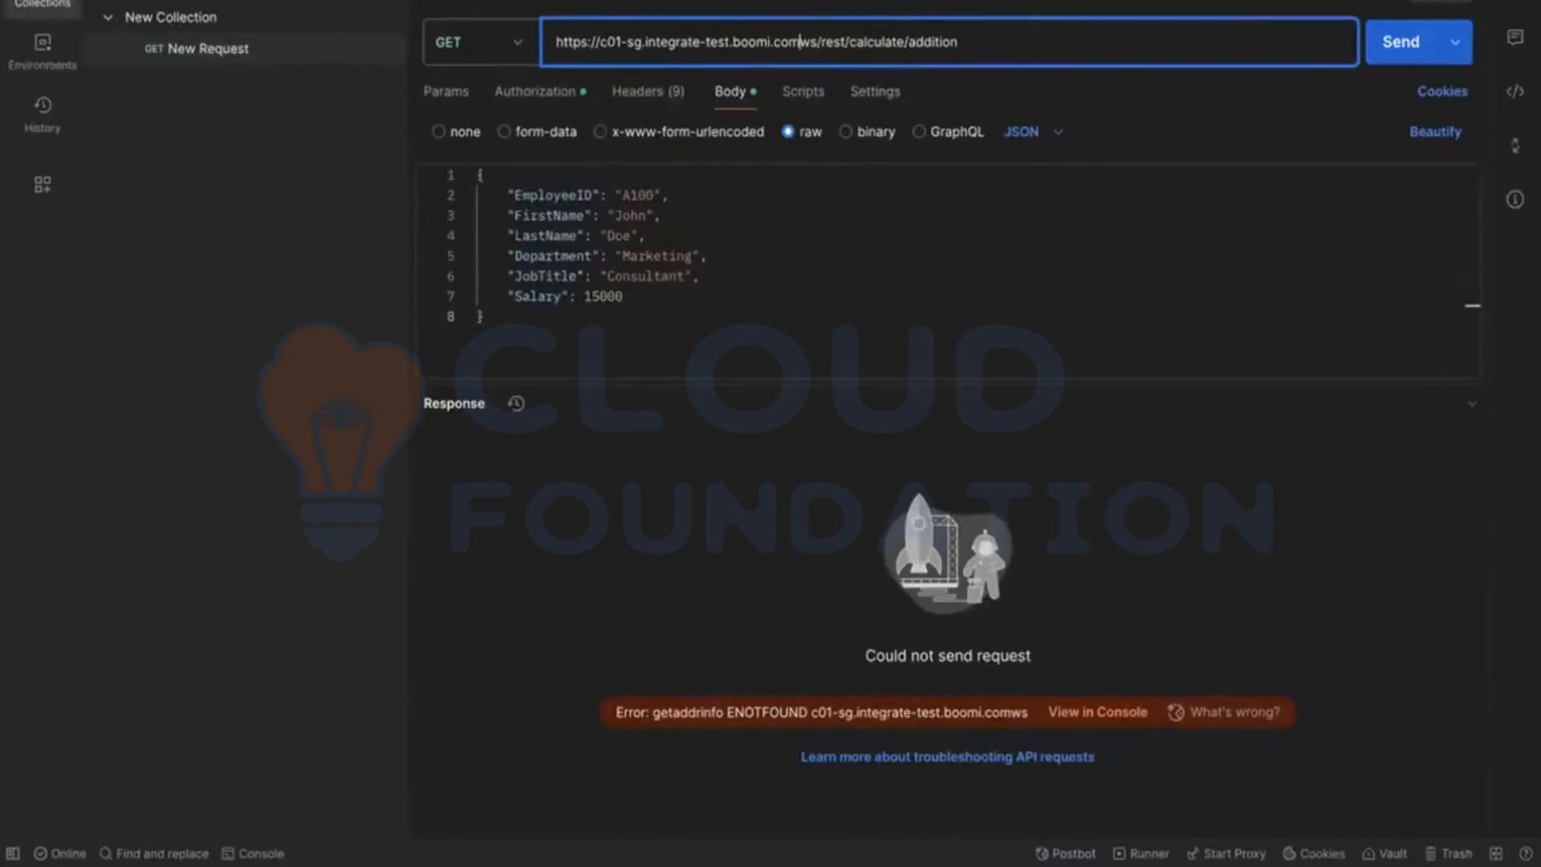
pyautogui.write('/')
pyautogui.press('Return')
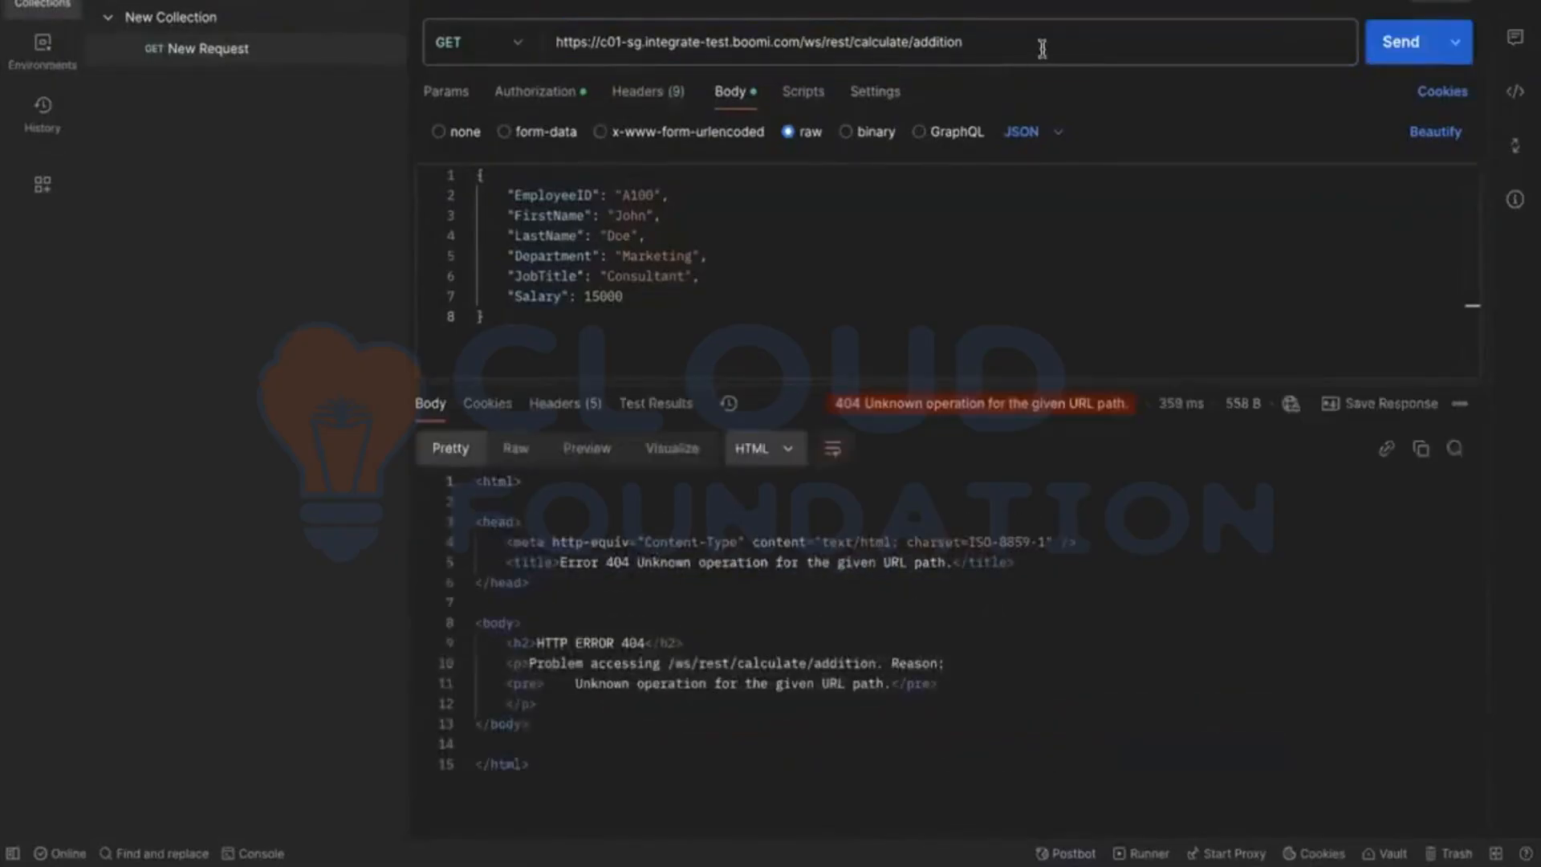
# Step: Switch to Boomi's build screen and open the addition endpoint for editing in the REST configuration of [API] Calculator
pyautogui.click(1042, 48)
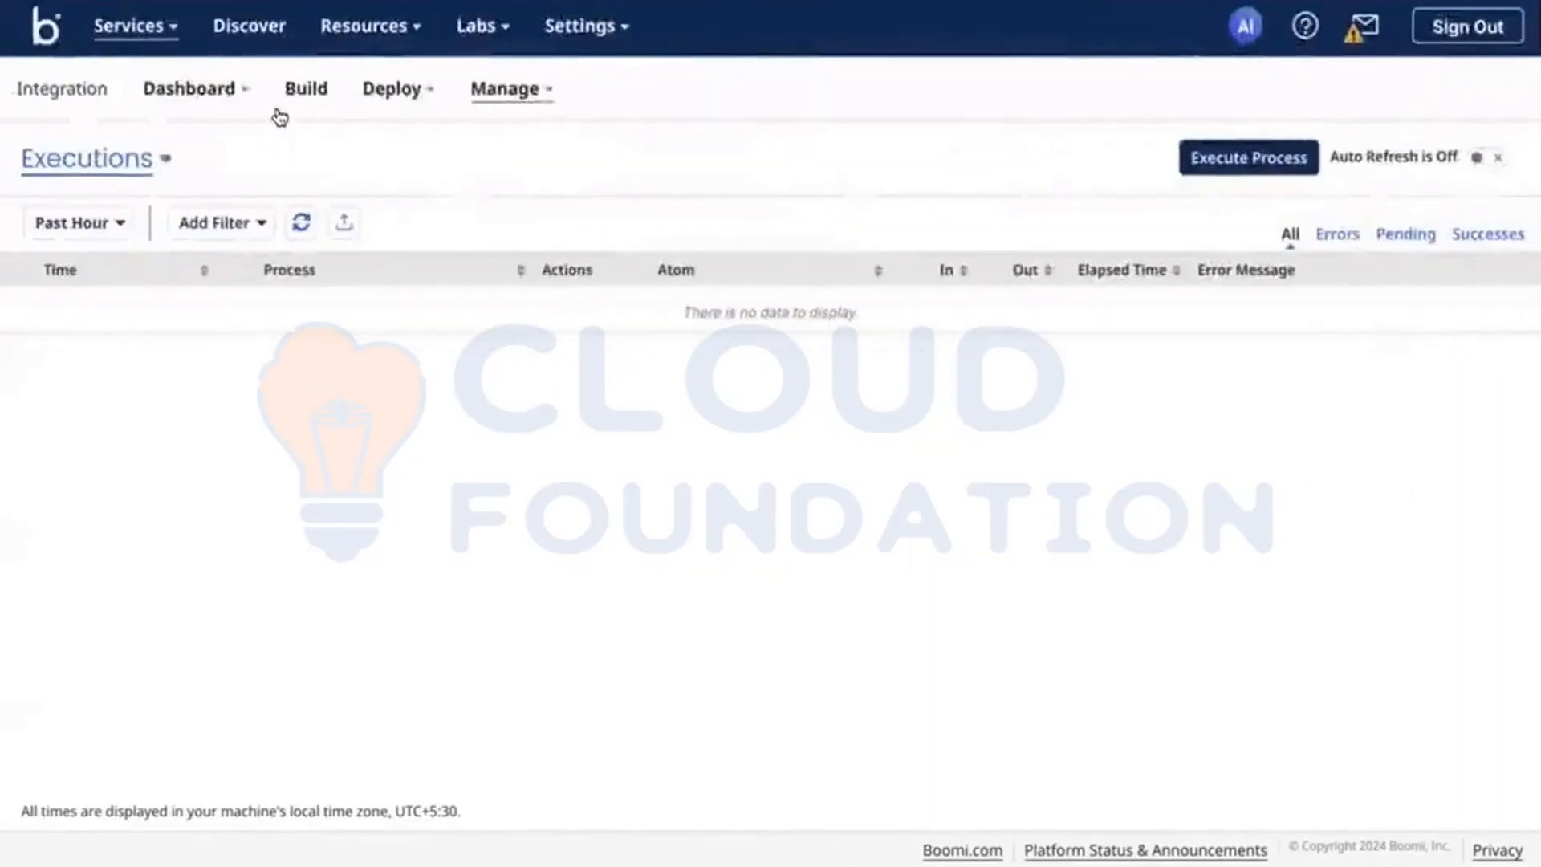
pyautogui.click(277, 112)
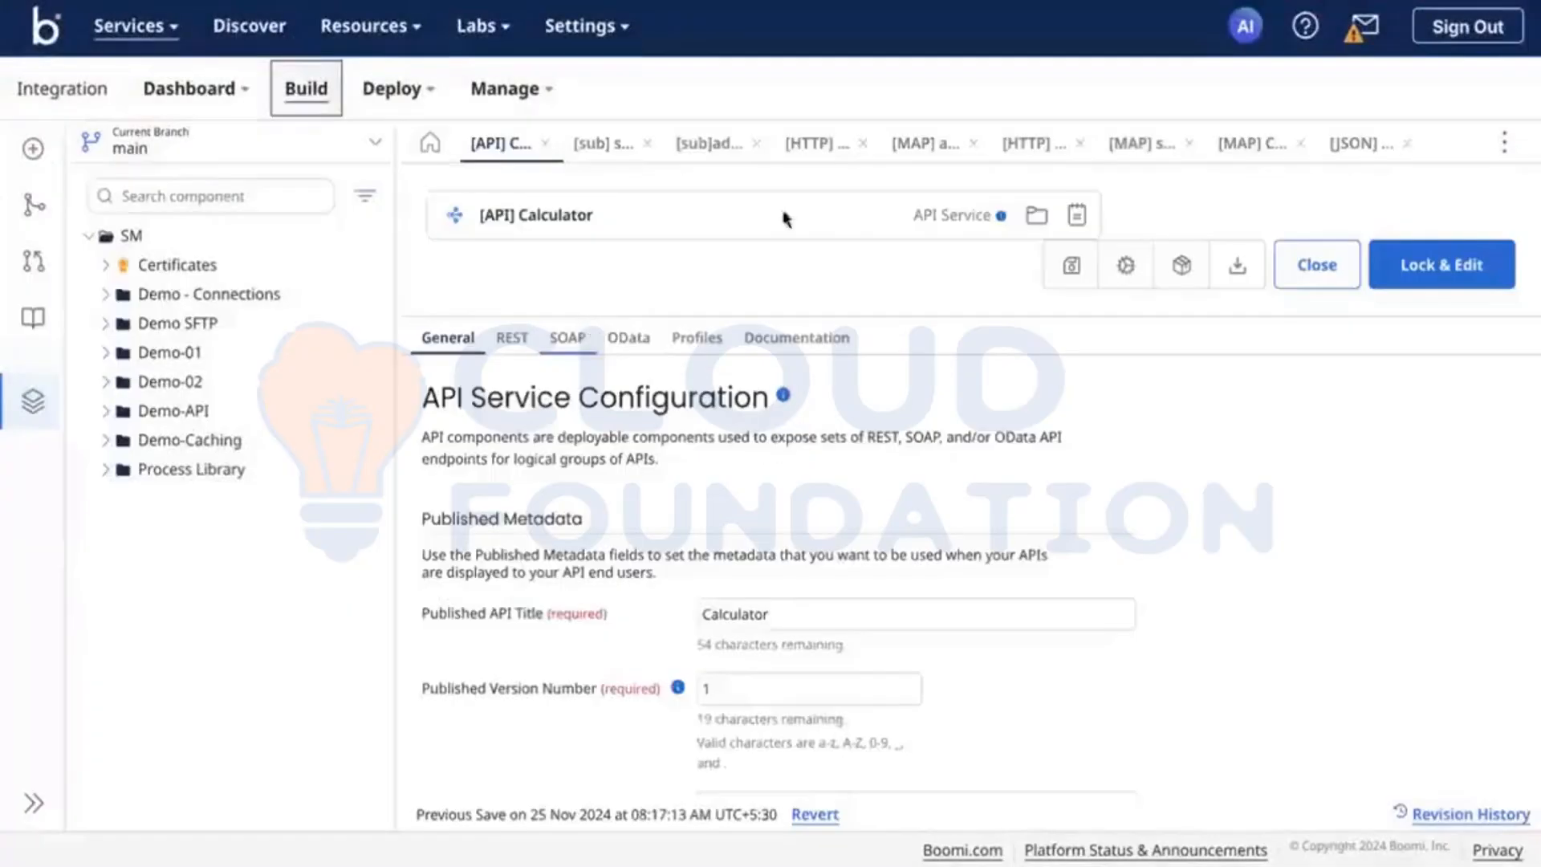
pyautogui.click(524, 344)
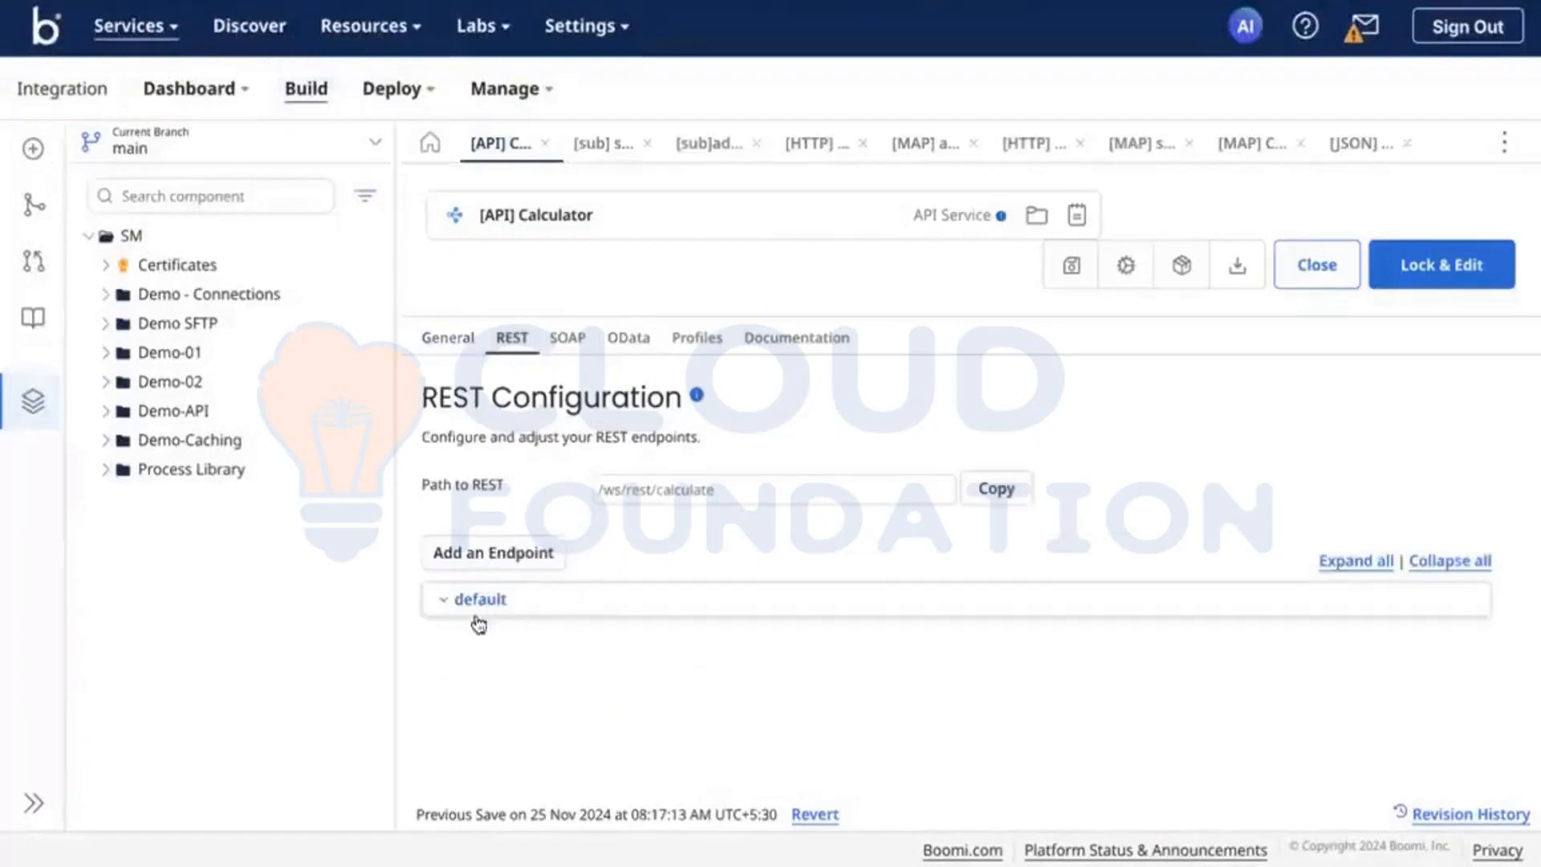
pyautogui.click(464, 601)
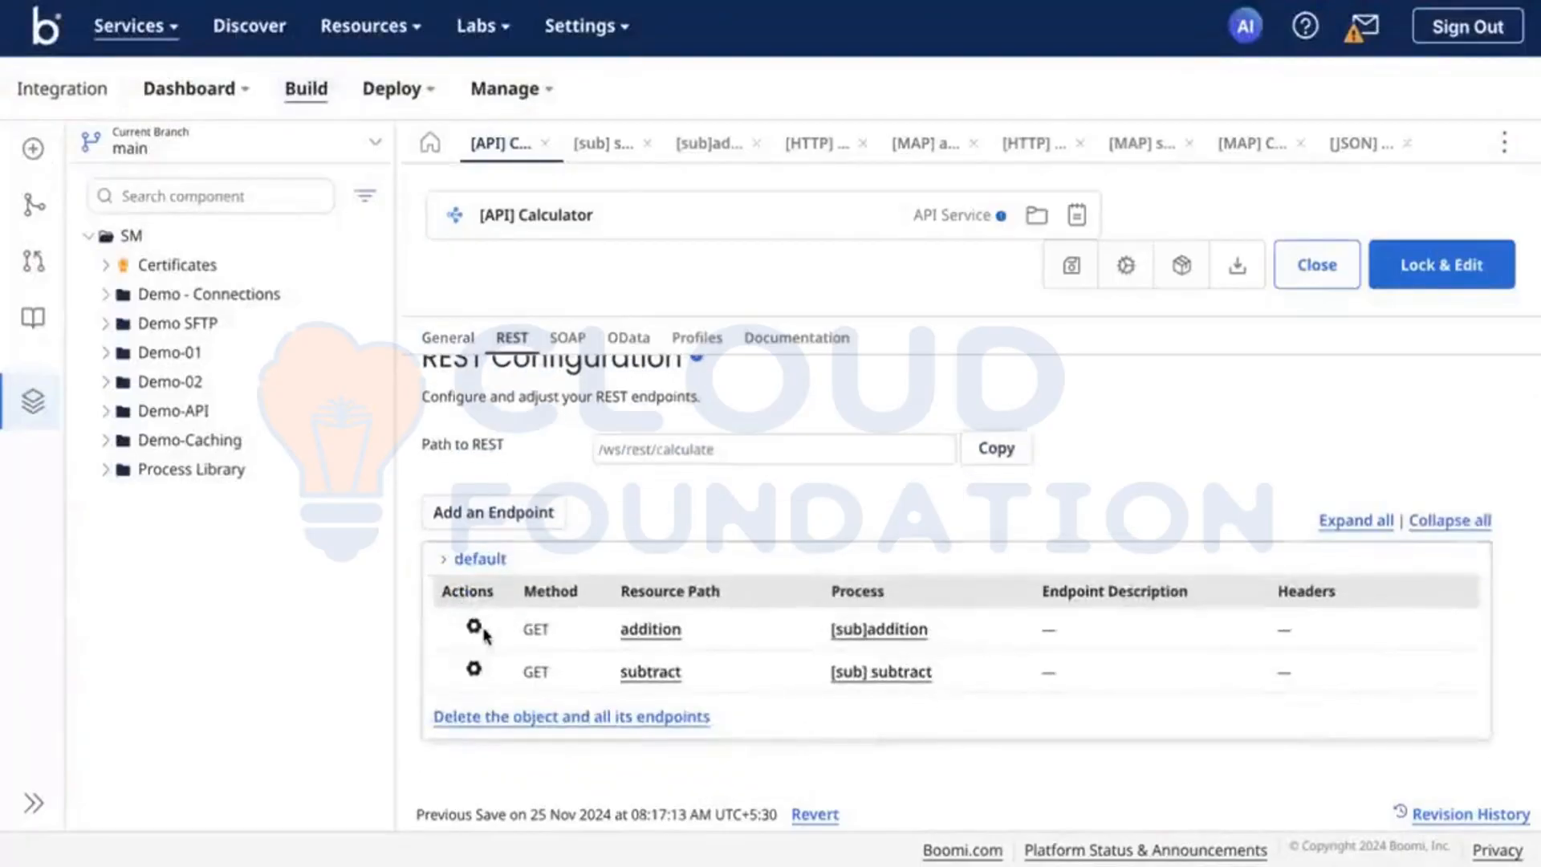
pyautogui.click(475, 629)
pyautogui.click(562, 664)
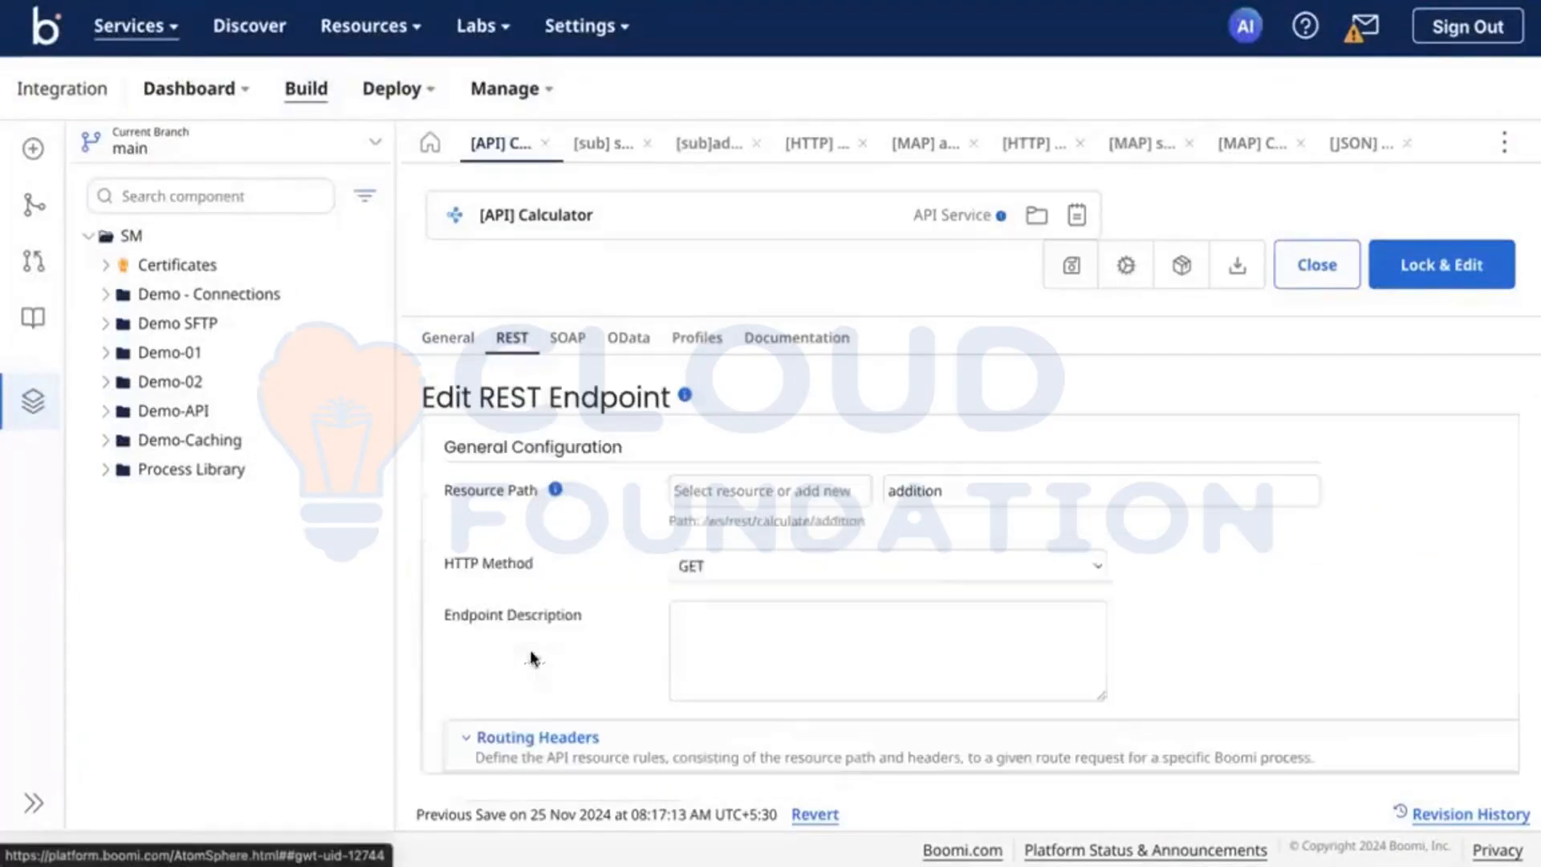
# Step: Review the addition endpoint's HTTP method choices, routing headers, query parameters and request and response handling settings
pyautogui.click(633, 558)
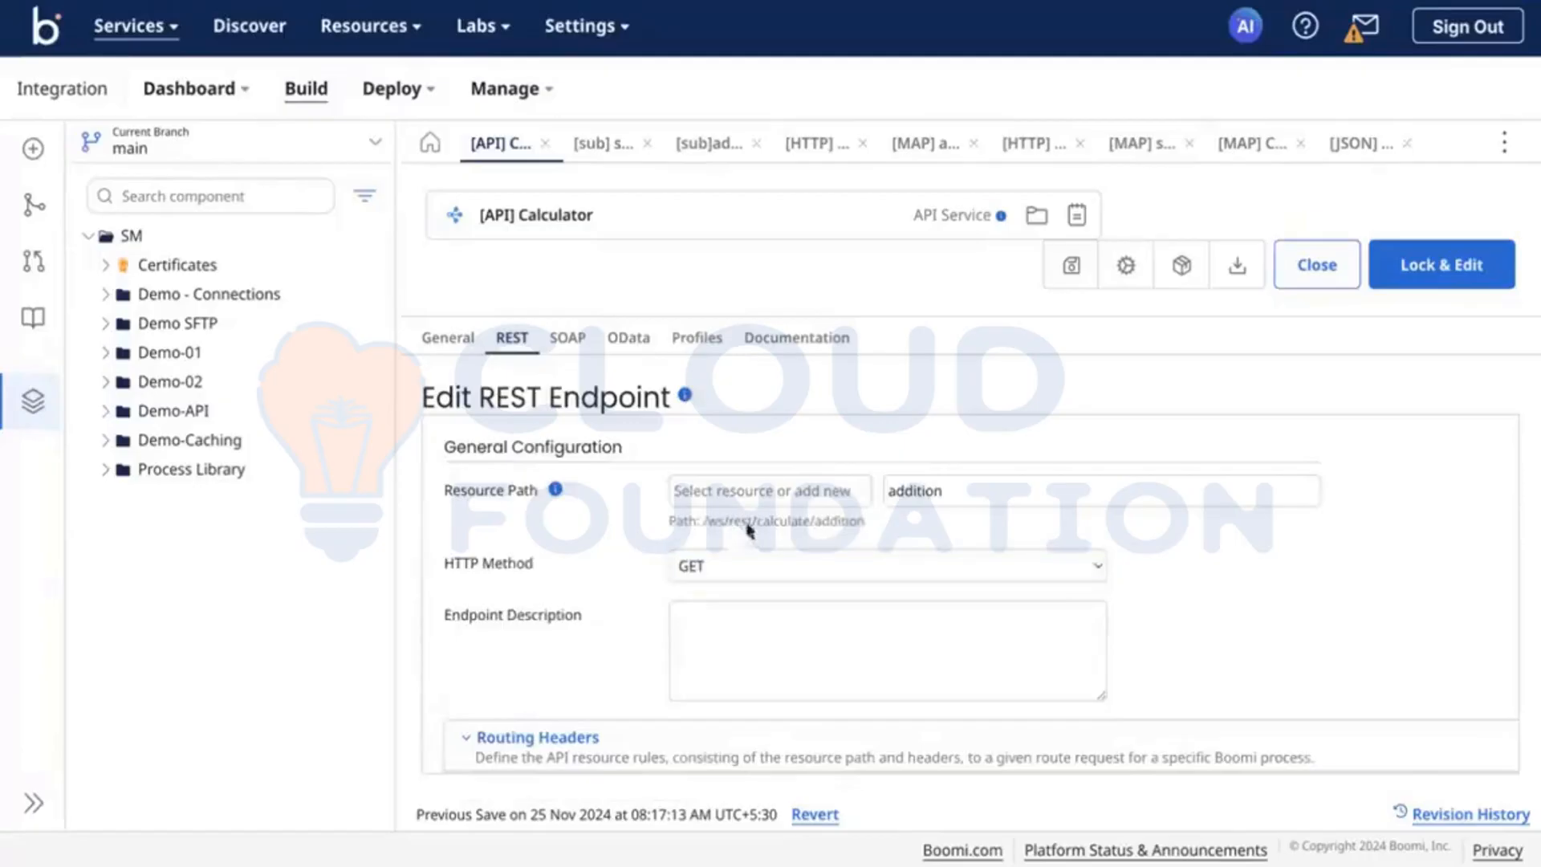
pyautogui.click(797, 559)
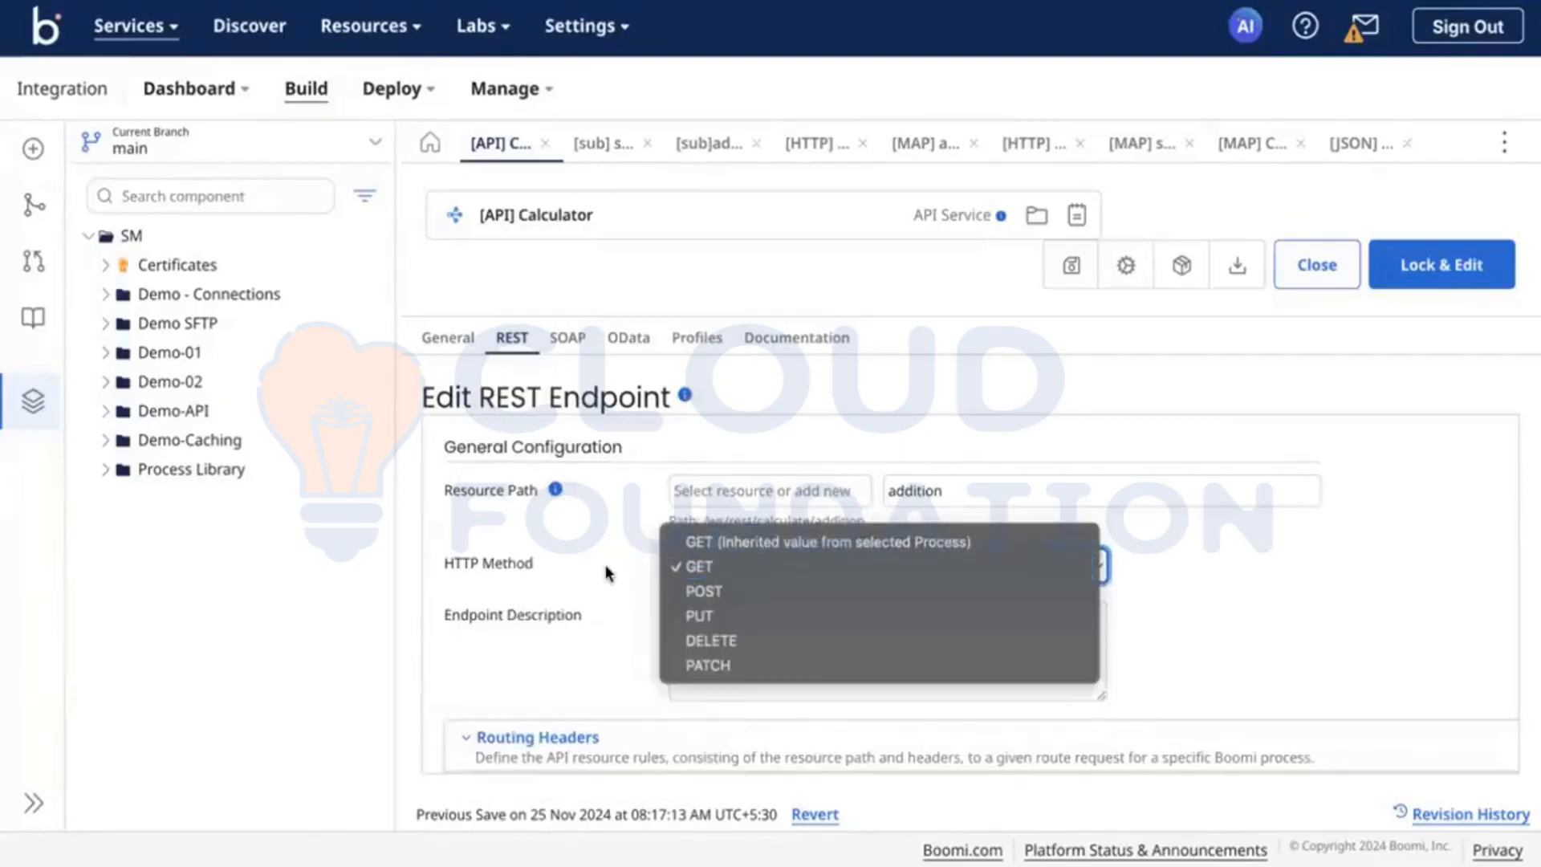
pyautogui.scroll(-4, 606, 573)
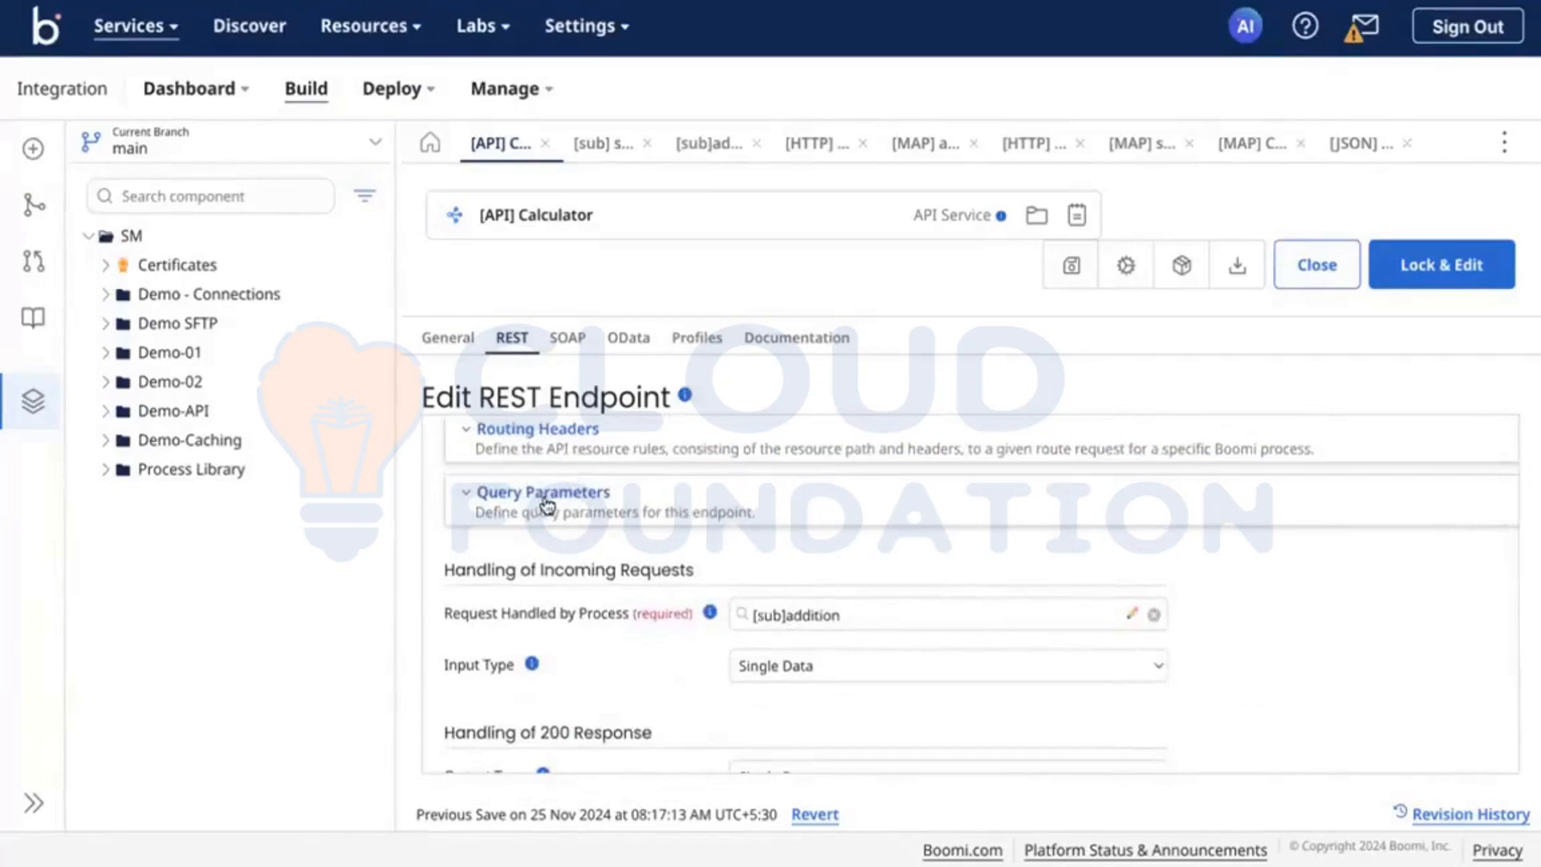
pyautogui.click(578, 447)
pyautogui.scroll(-2, 630, 599)
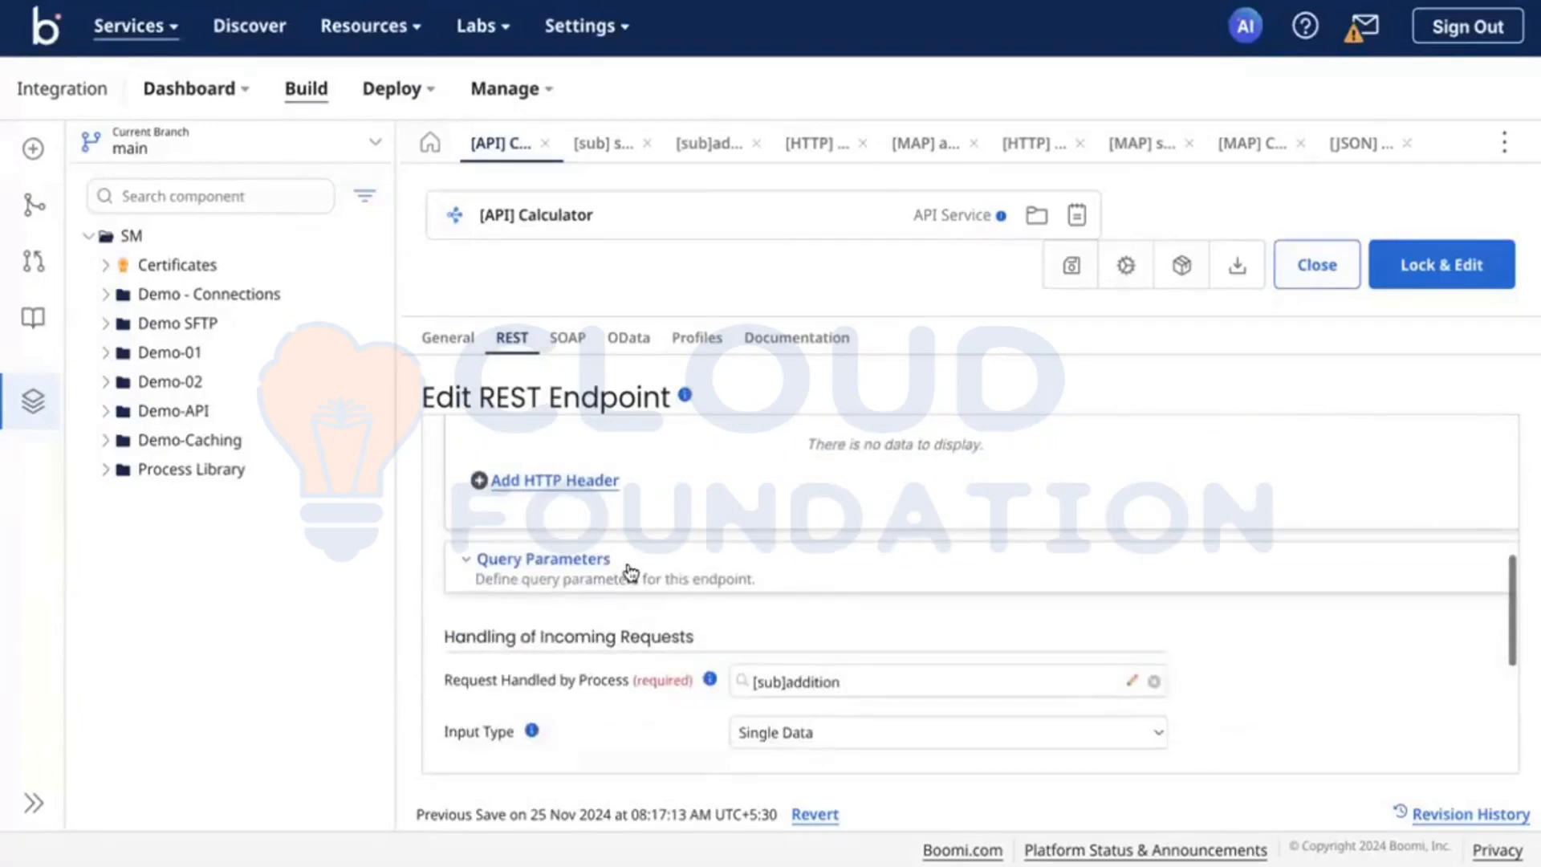
pyautogui.click(631, 571)
pyautogui.scroll(-4, 631, 572)
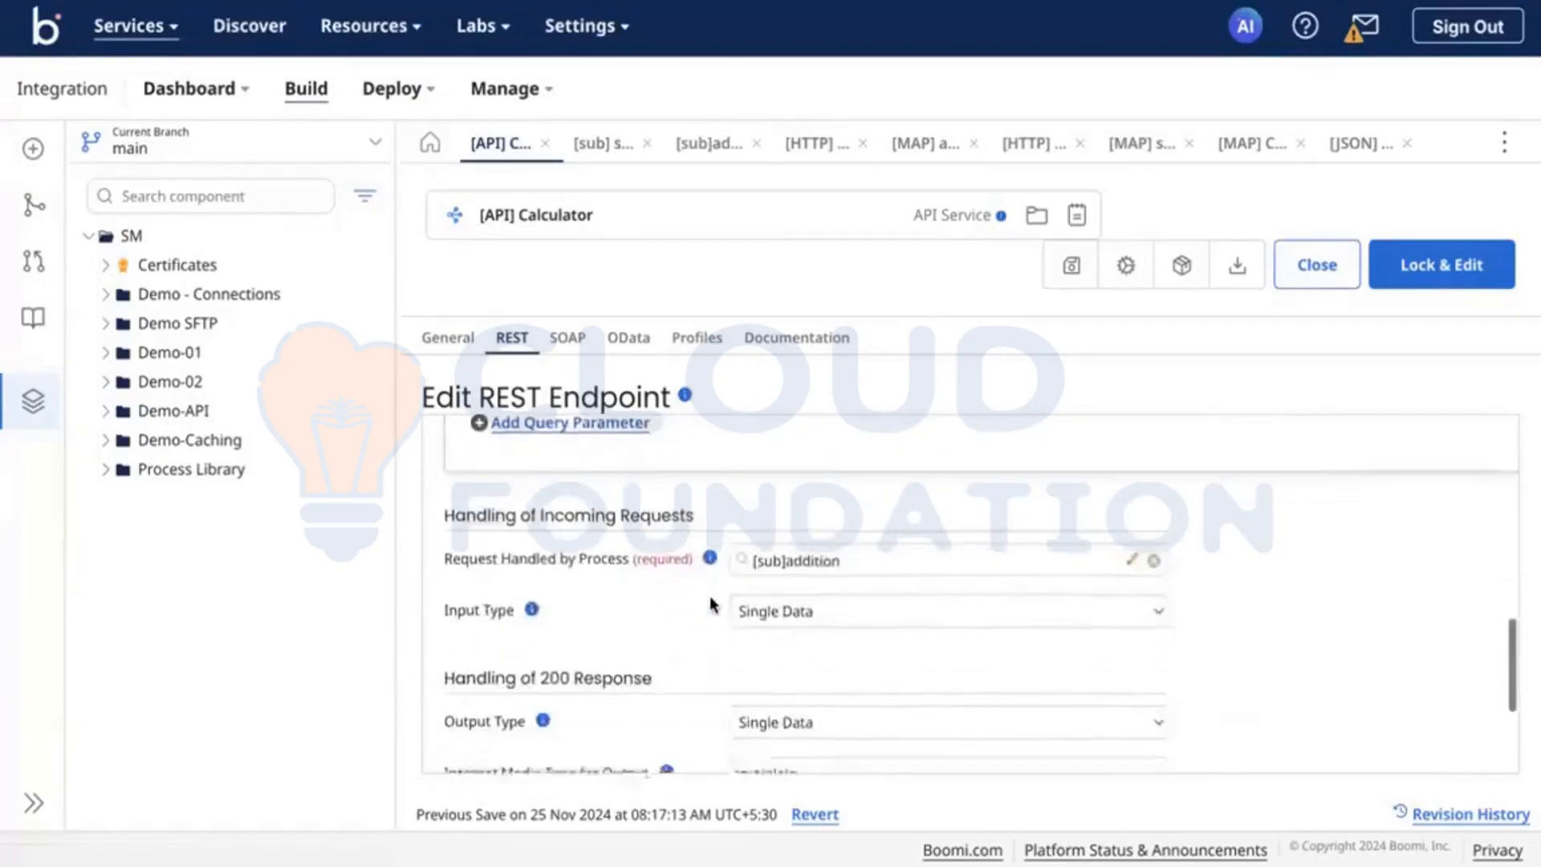
pyautogui.scroll(-1, 780, 568)
pyautogui.scroll(1, 781, 569)
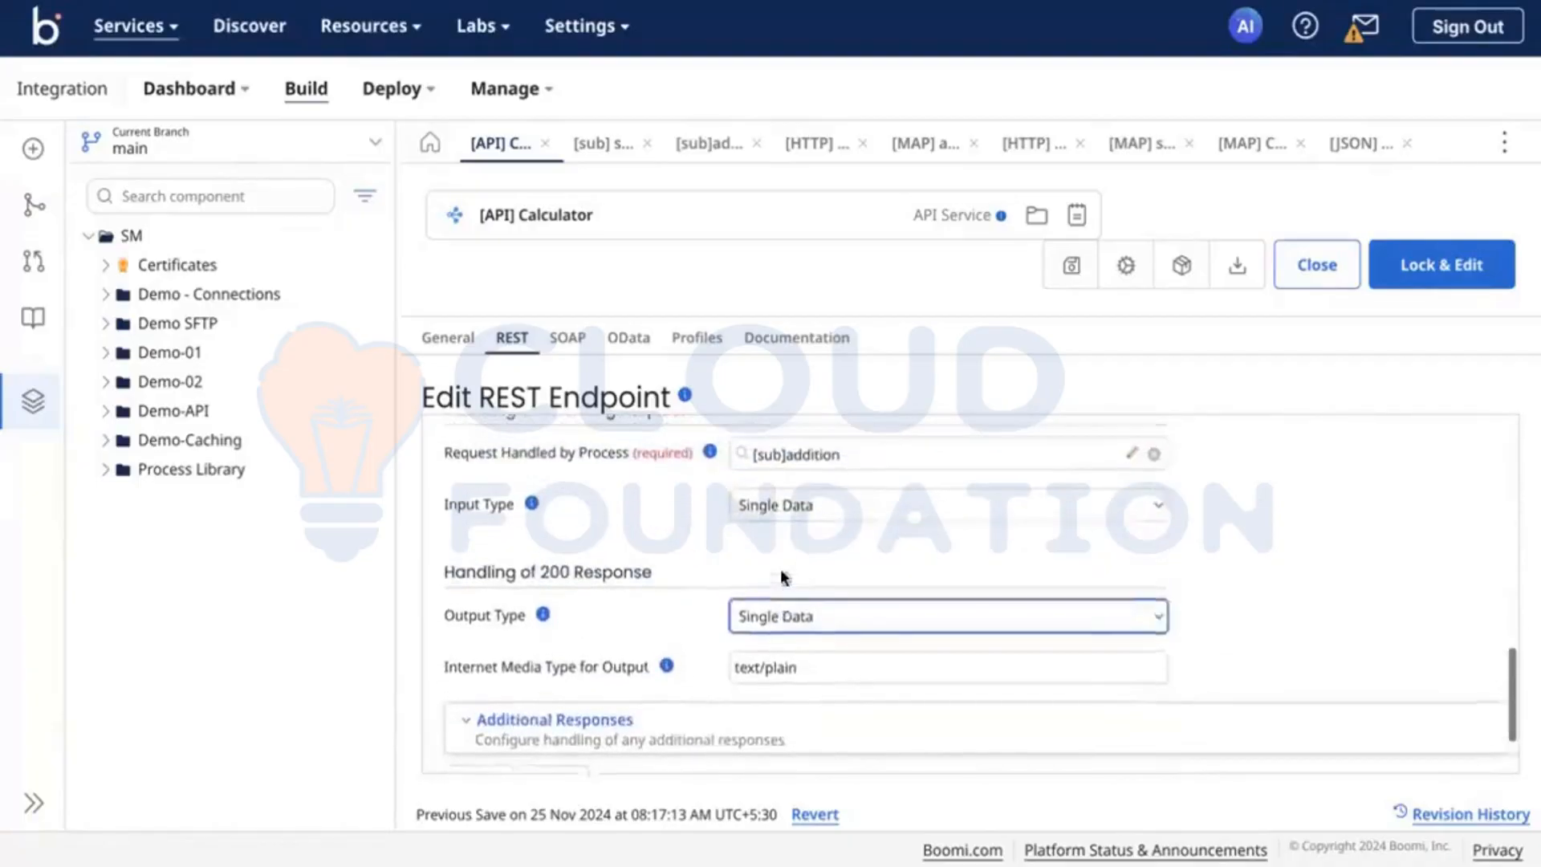
# Step: Set the addition endpoint's input type and output type to Single JSON Object and confirm the endpoint changes
pyautogui.click(835, 507)
pyautogui.click(820, 528)
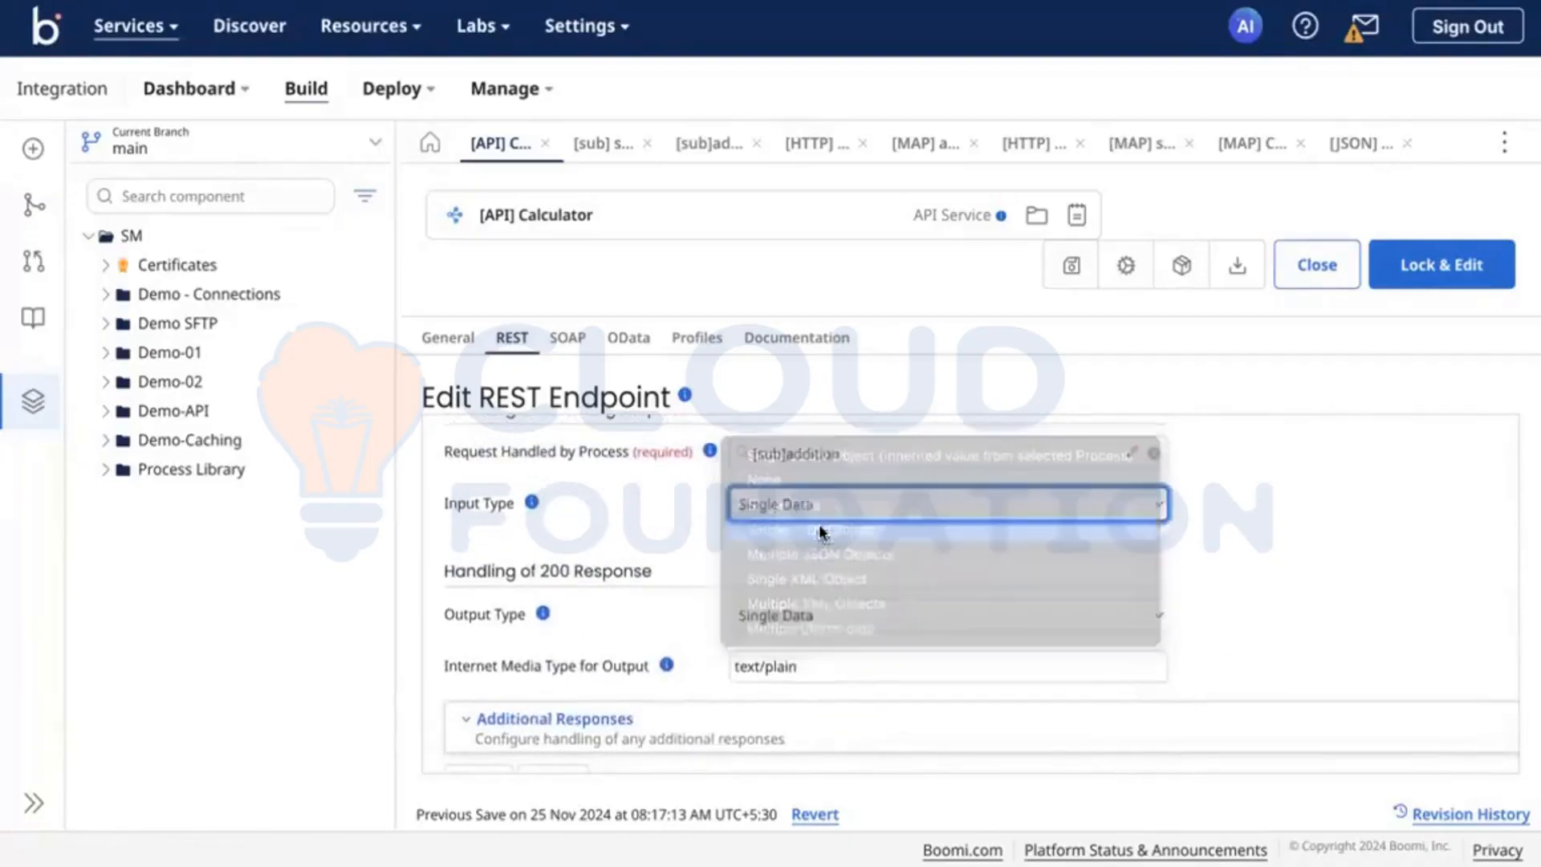
pyautogui.click(794, 564)
pyautogui.click(667, 568)
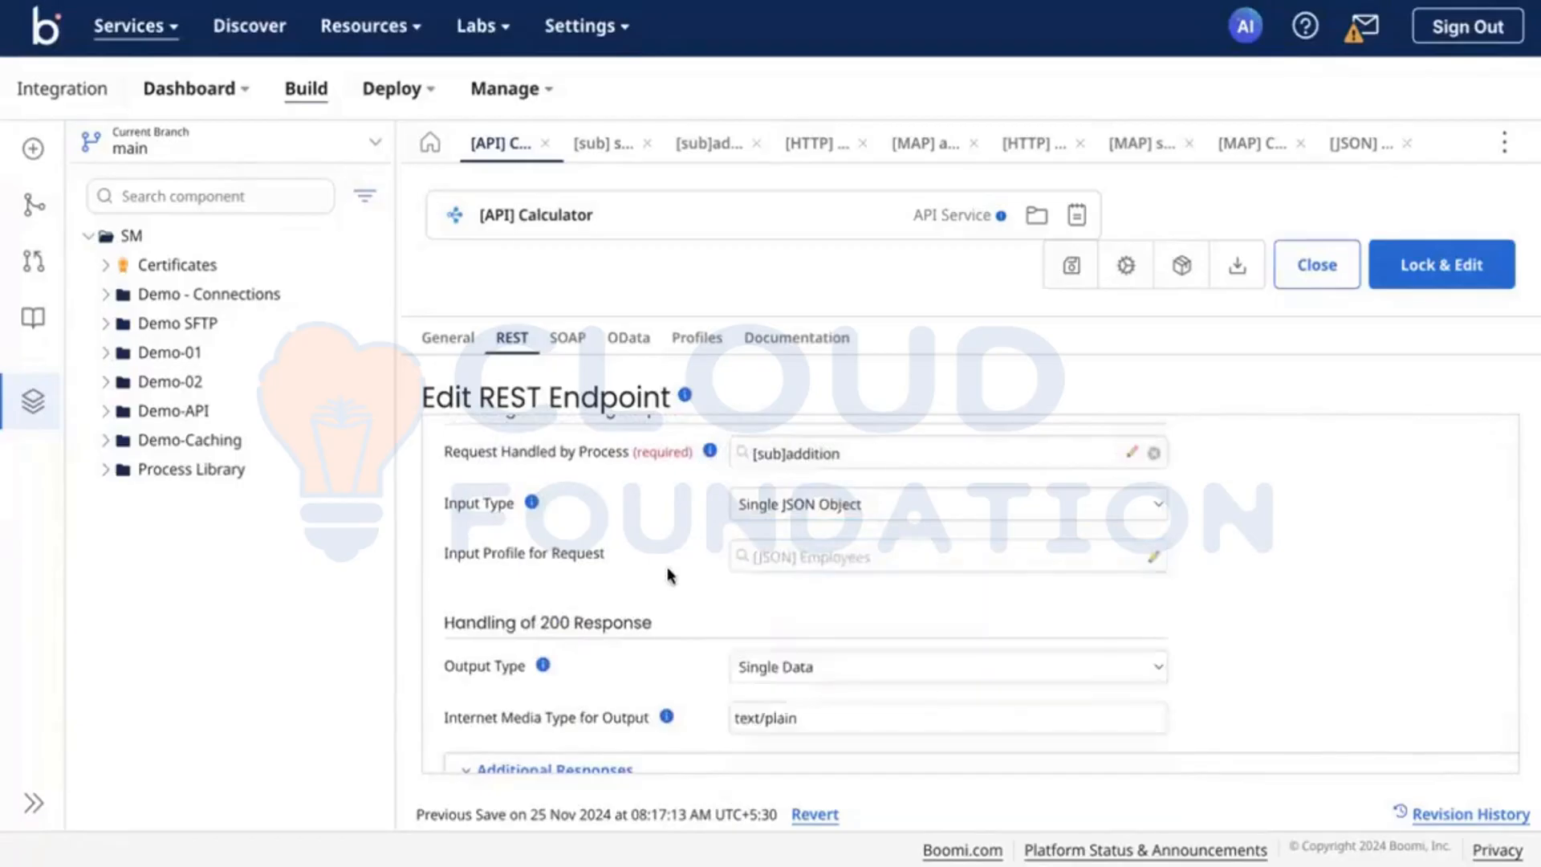
pyautogui.scroll(-2, 667, 567)
pyautogui.click(812, 564)
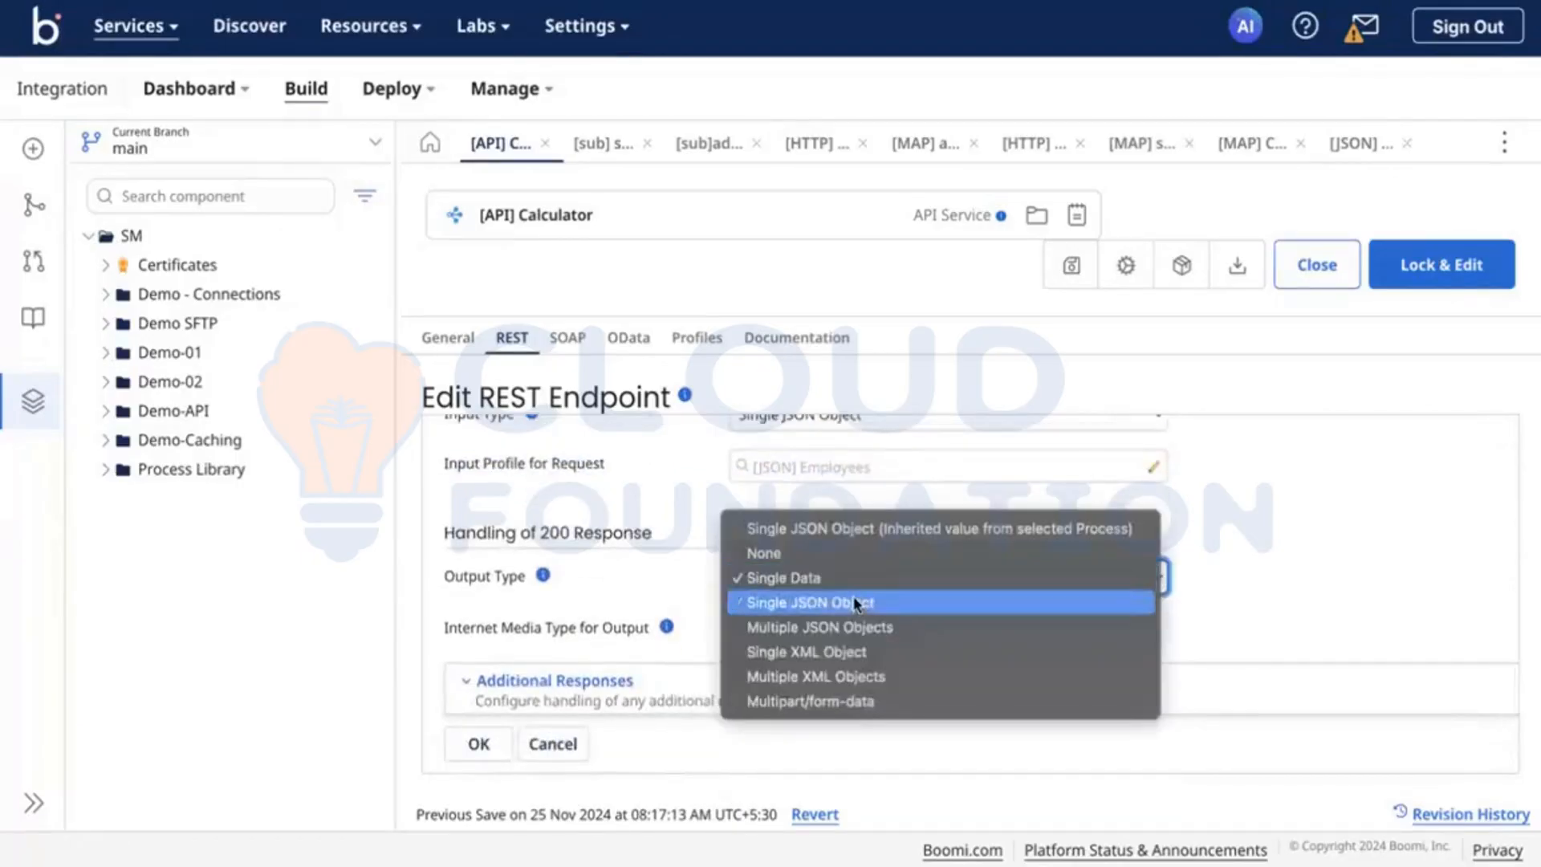
pyautogui.click(856, 603)
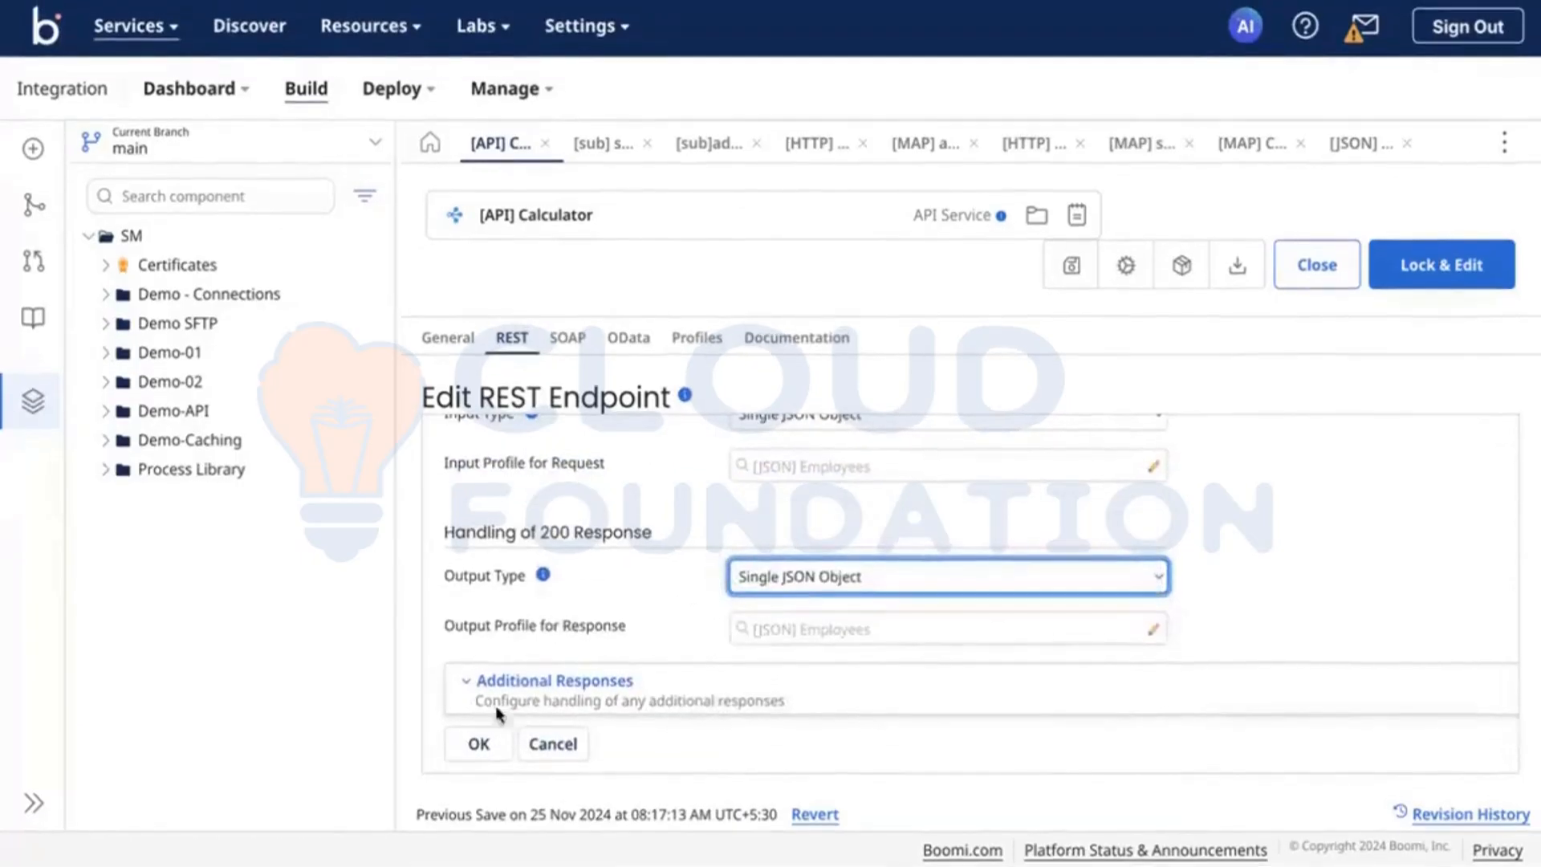
pyautogui.click(474, 743)
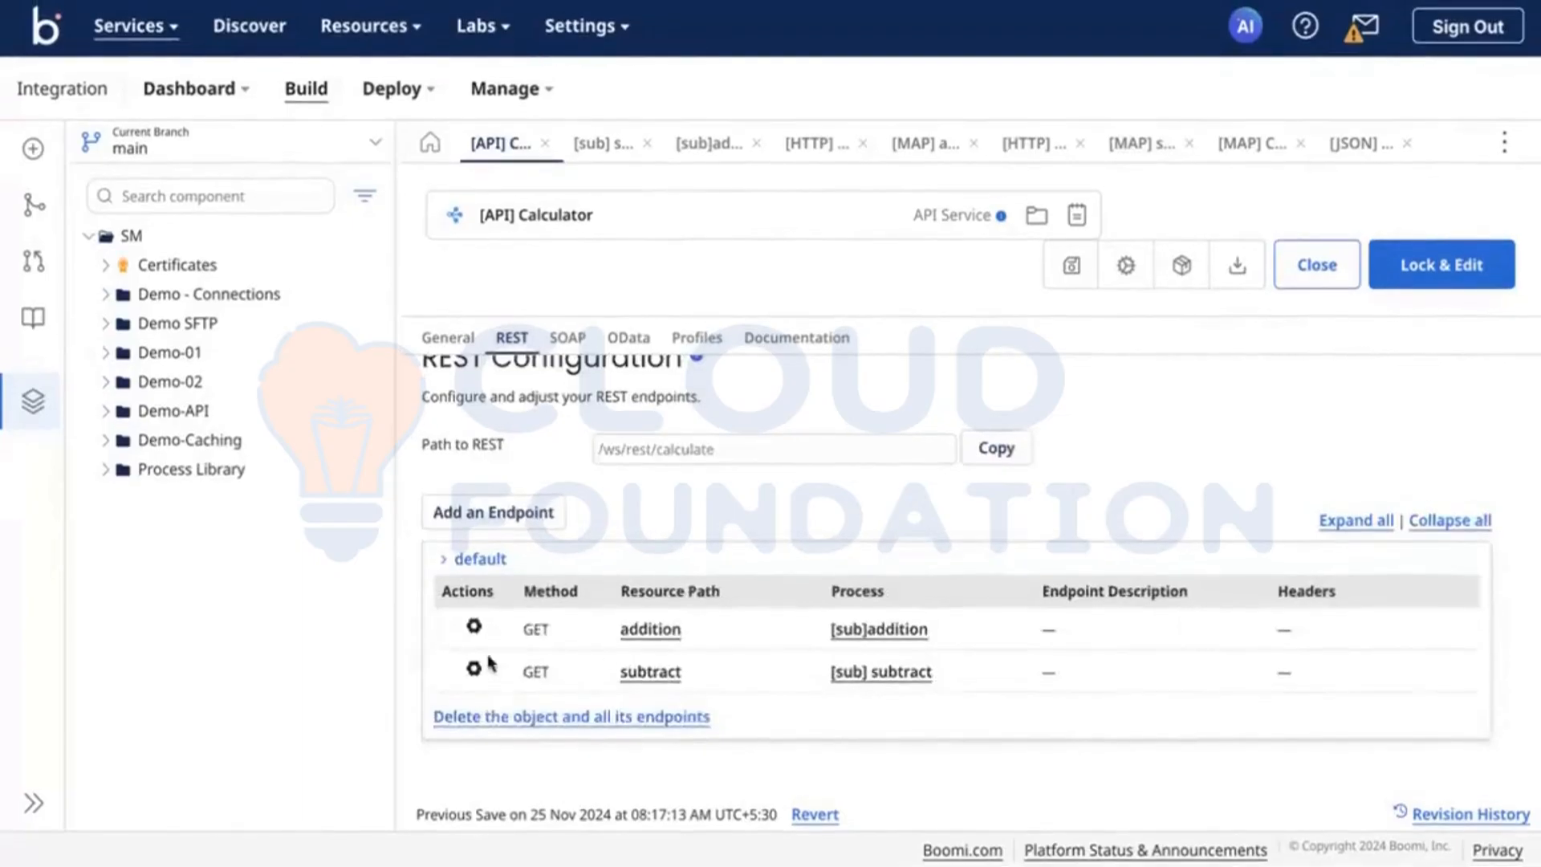
# Step: Open the subtract endpoint for editing and set its input type and output type to Single JSON Object
pyautogui.click(474, 673)
pyautogui.click(576, 700)
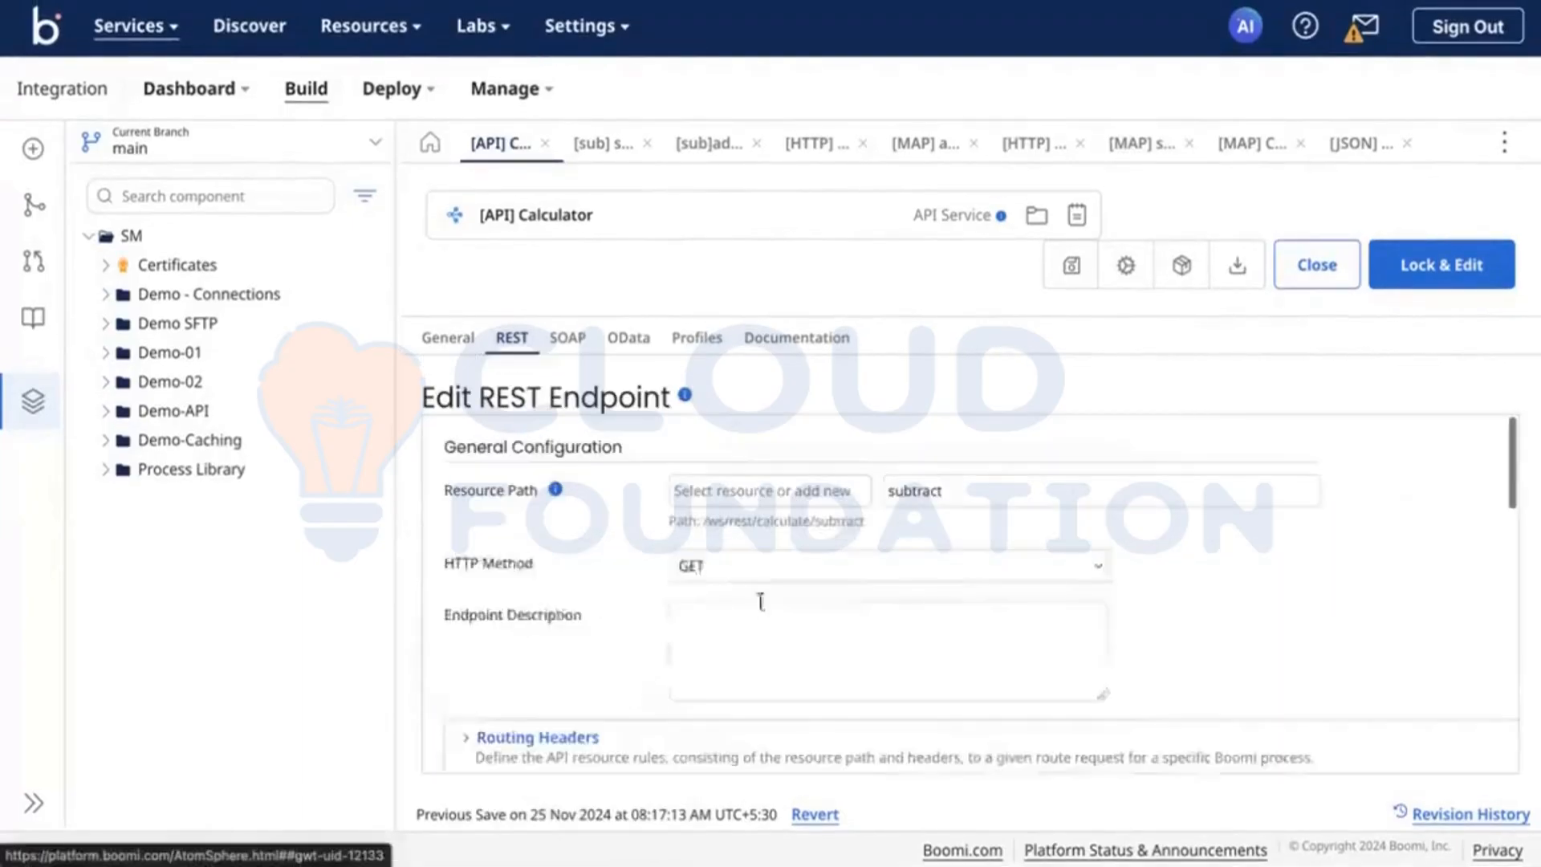
pyautogui.scroll(-3, 683, 571)
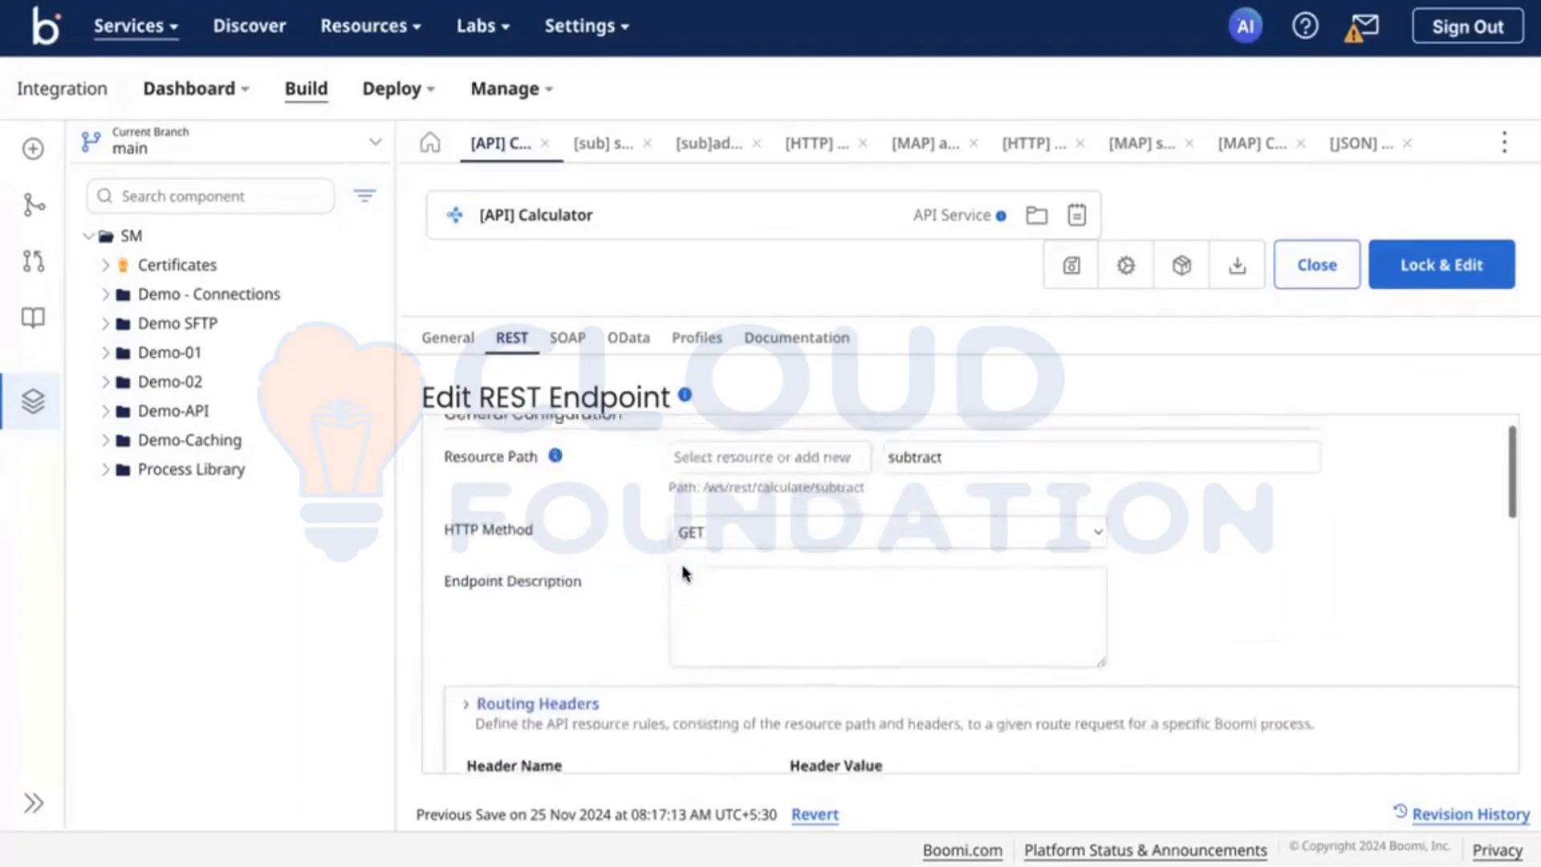
pyautogui.scroll(-3, 683, 571)
pyautogui.scroll(-5, 613, 644)
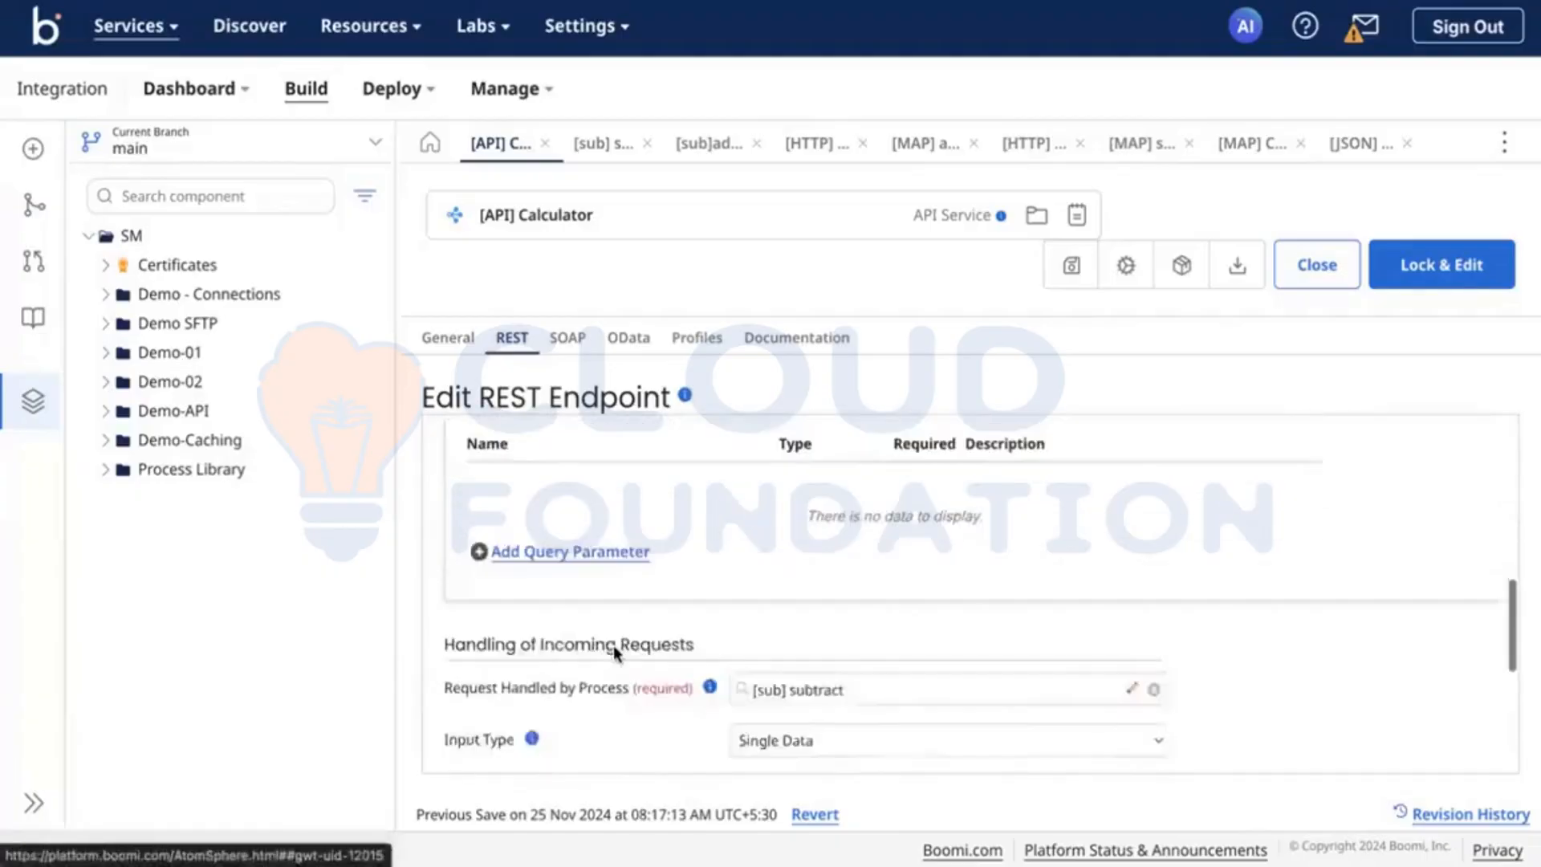
pyautogui.click(802, 648)
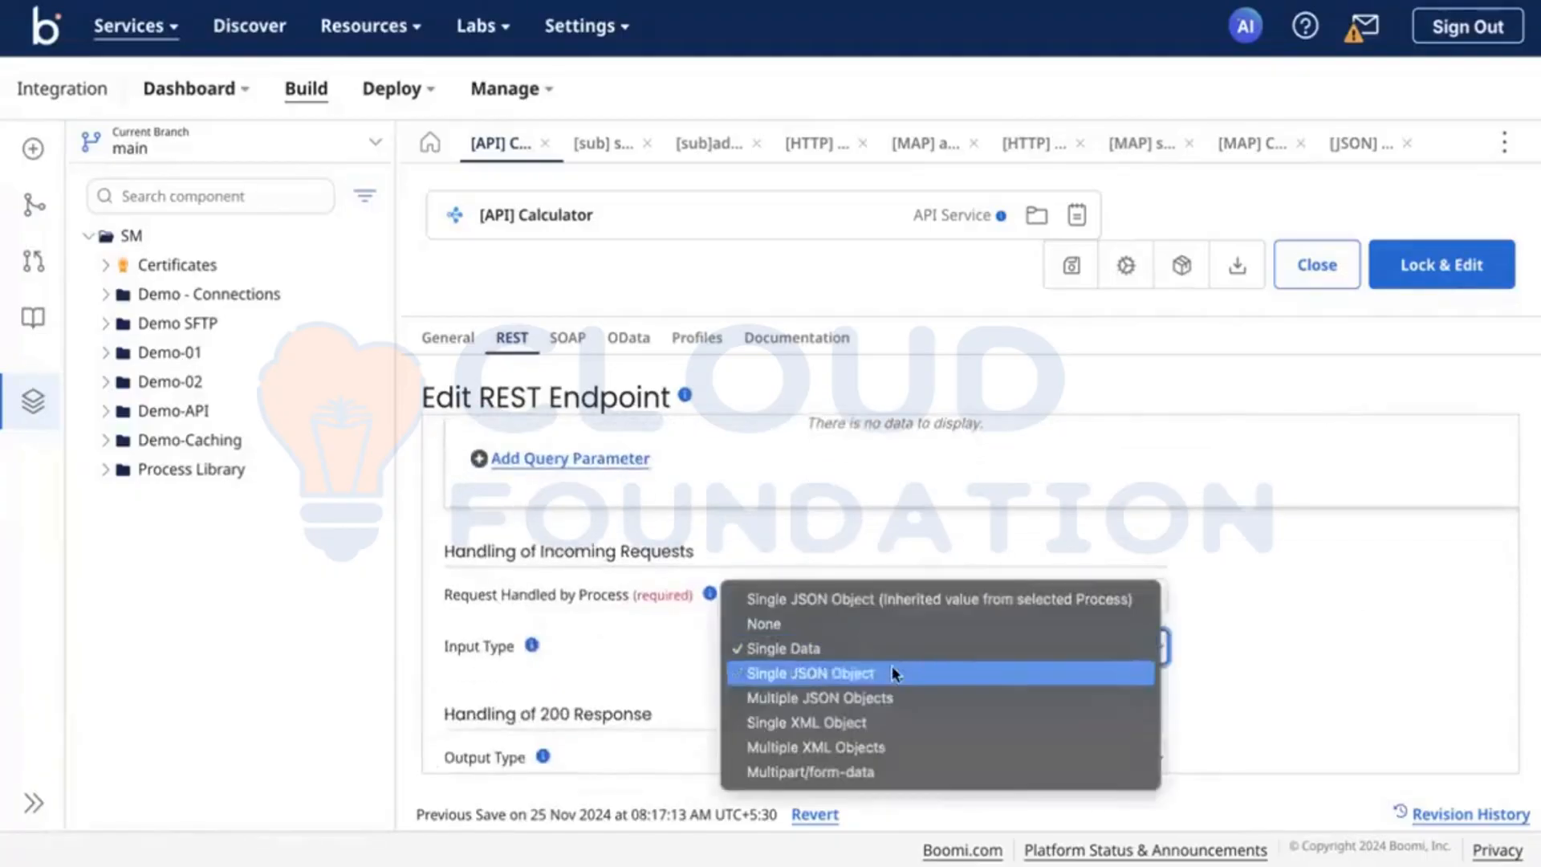
pyautogui.click(891, 669)
pyautogui.click(847, 697)
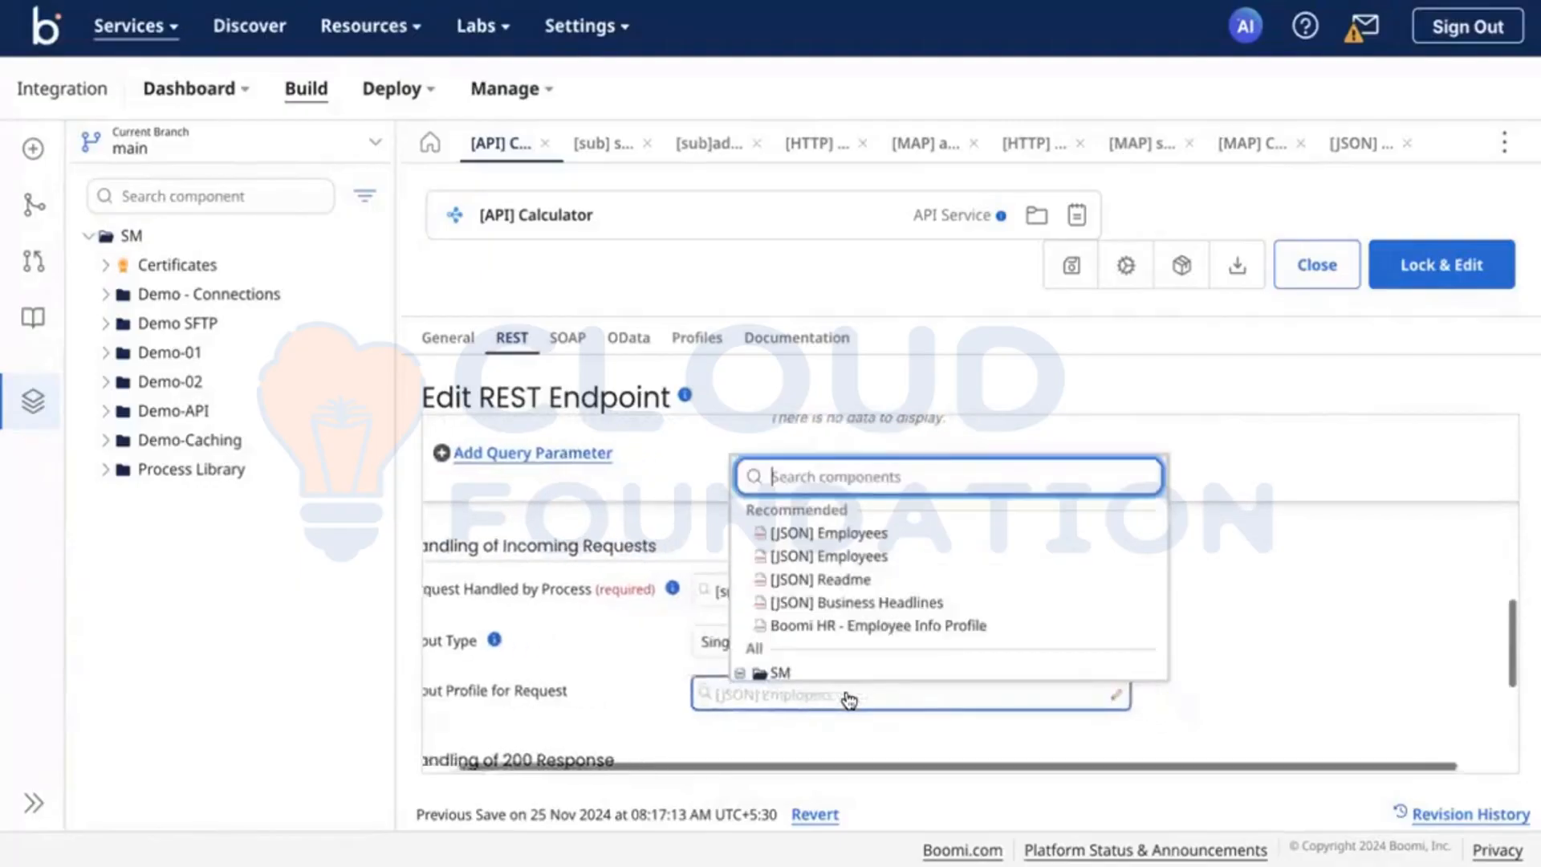
pyautogui.click(598, 699)
pyautogui.scroll(-3, 598, 698)
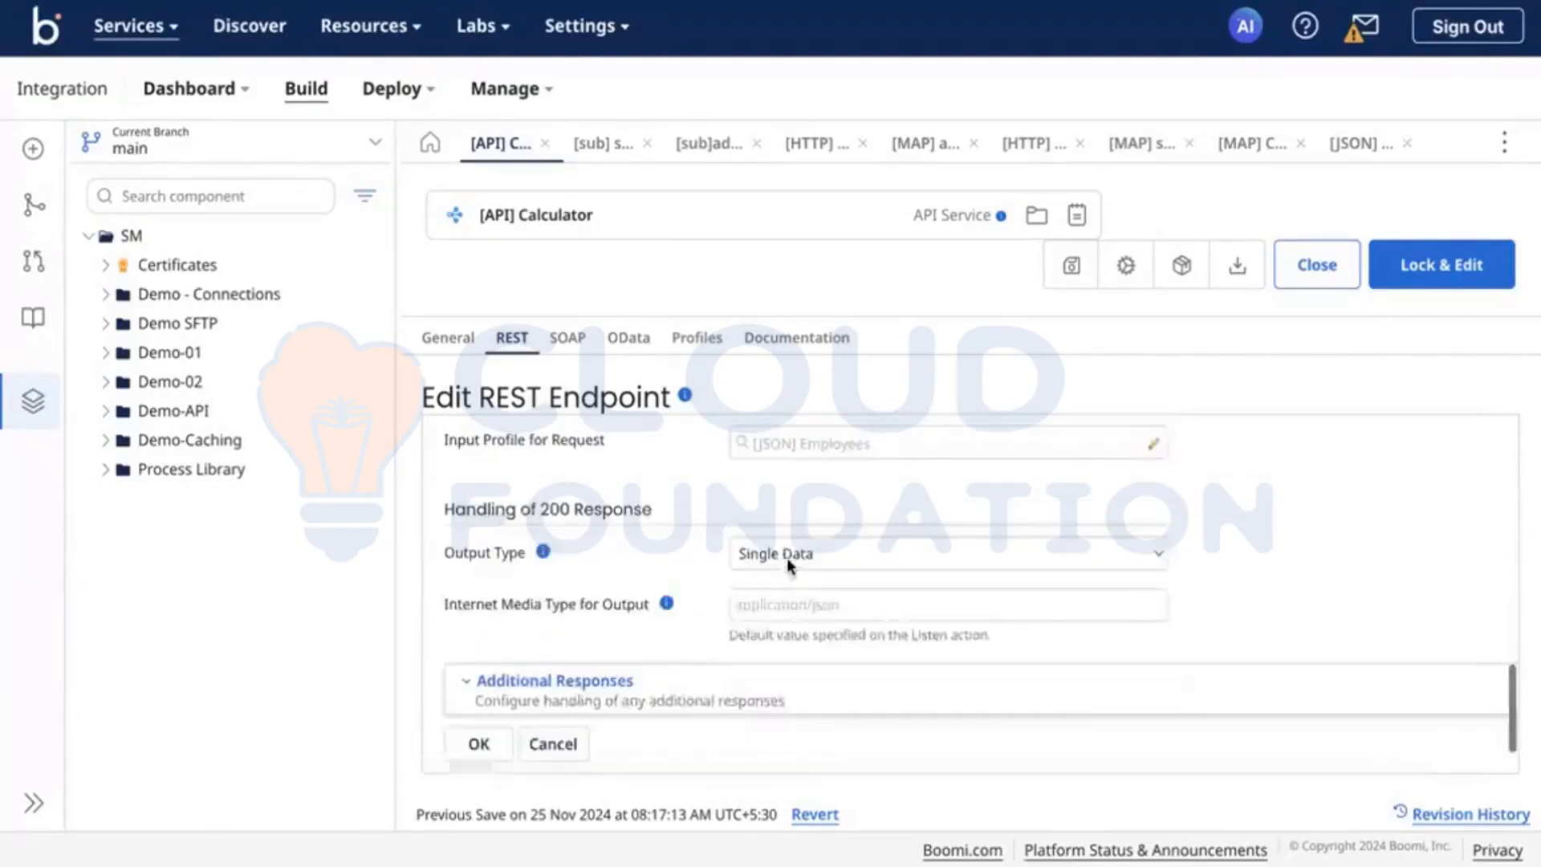
pyautogui.click(787, 552)
pyautogui.click(821, 590)
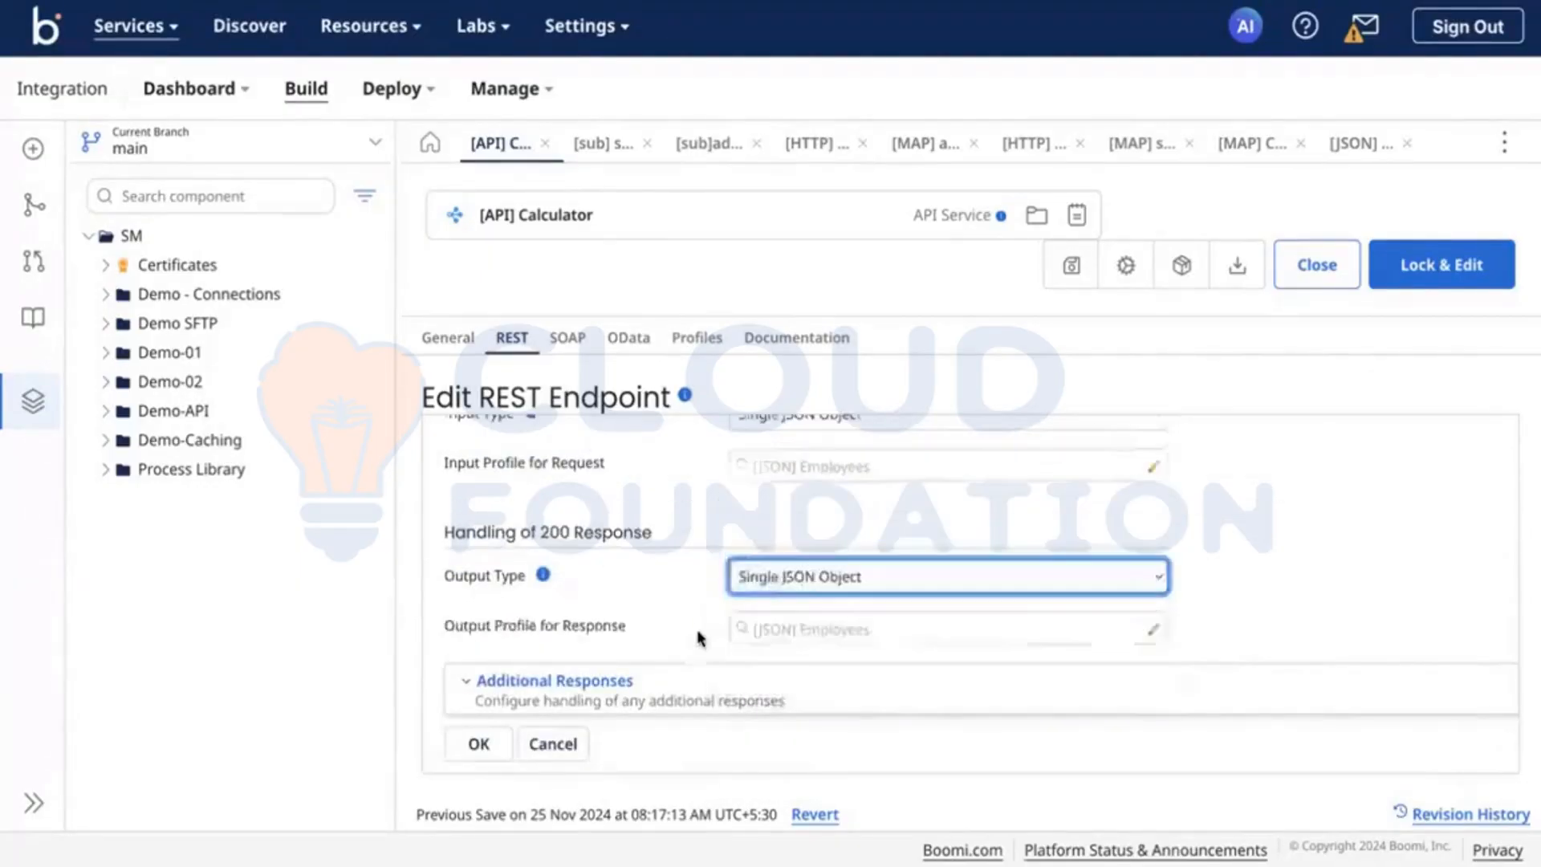
# Step: Enter subtraction as the subtract endpoint's resource and clear the existing path to the resource
pyautogui.scroll(1, 699, 638)
pyautogui.scroll(5, 699, 638)
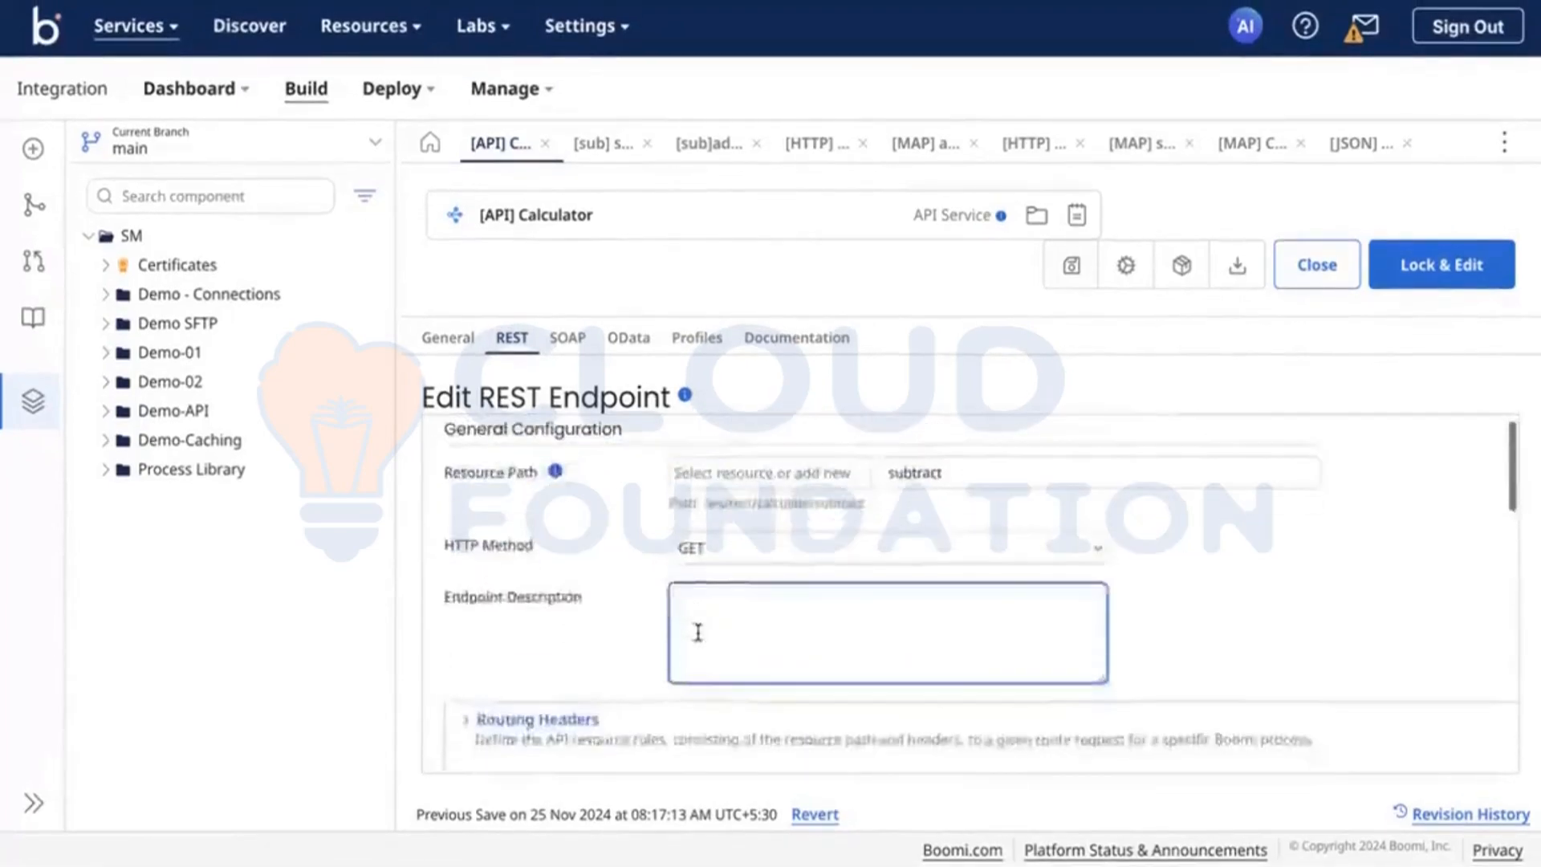
pyautogui.scroll(-5, 698, 638)
pyautogui.scroll(-2, 698, 638)
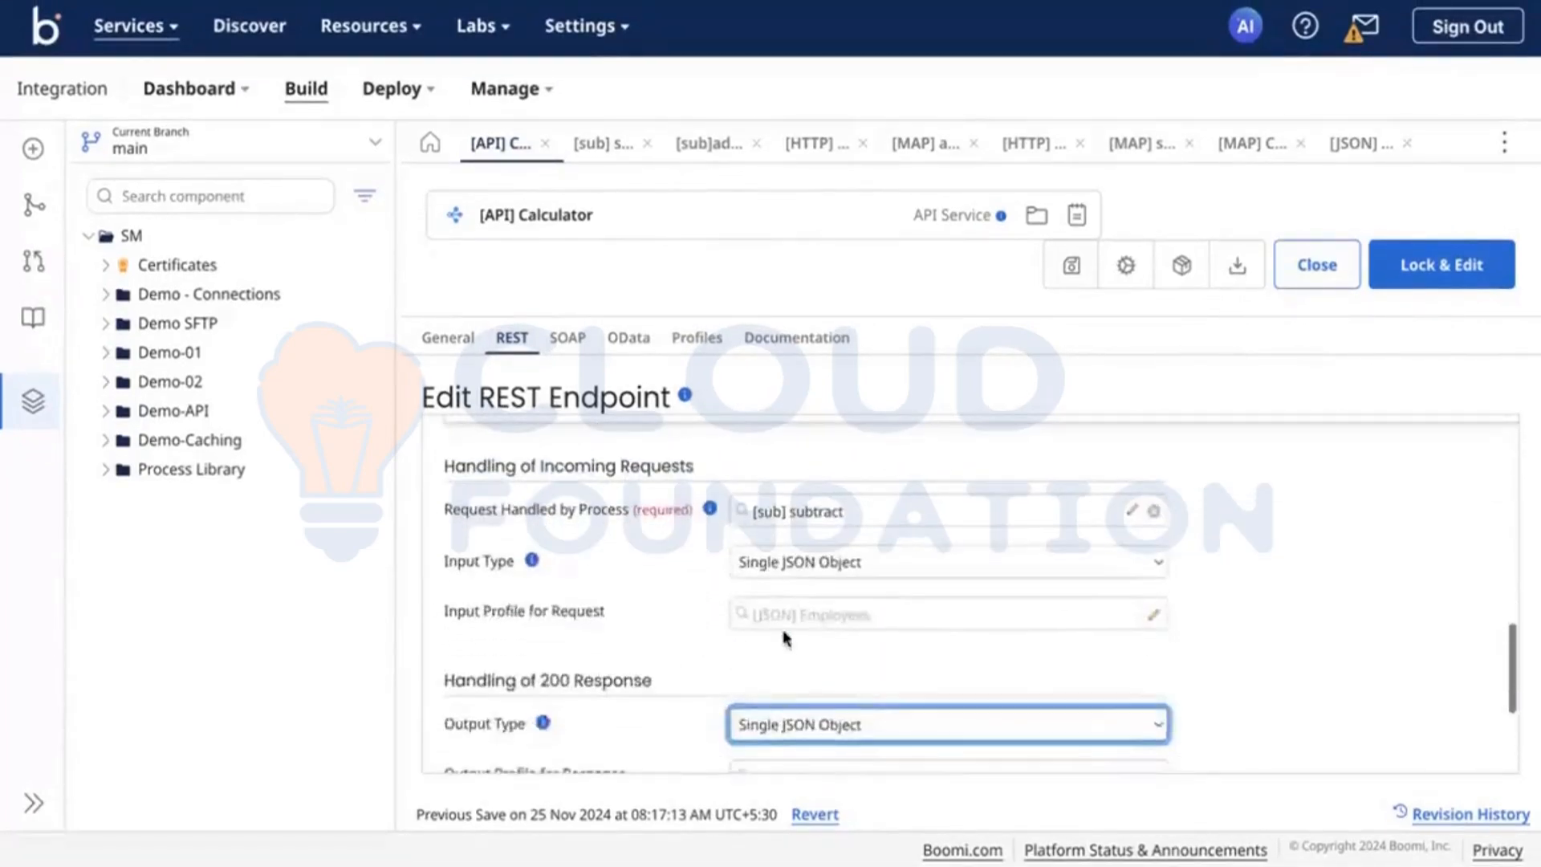
pyautogui.scroll(-2, 795, 638)
pyautogui.scroll(8, 795, 638)
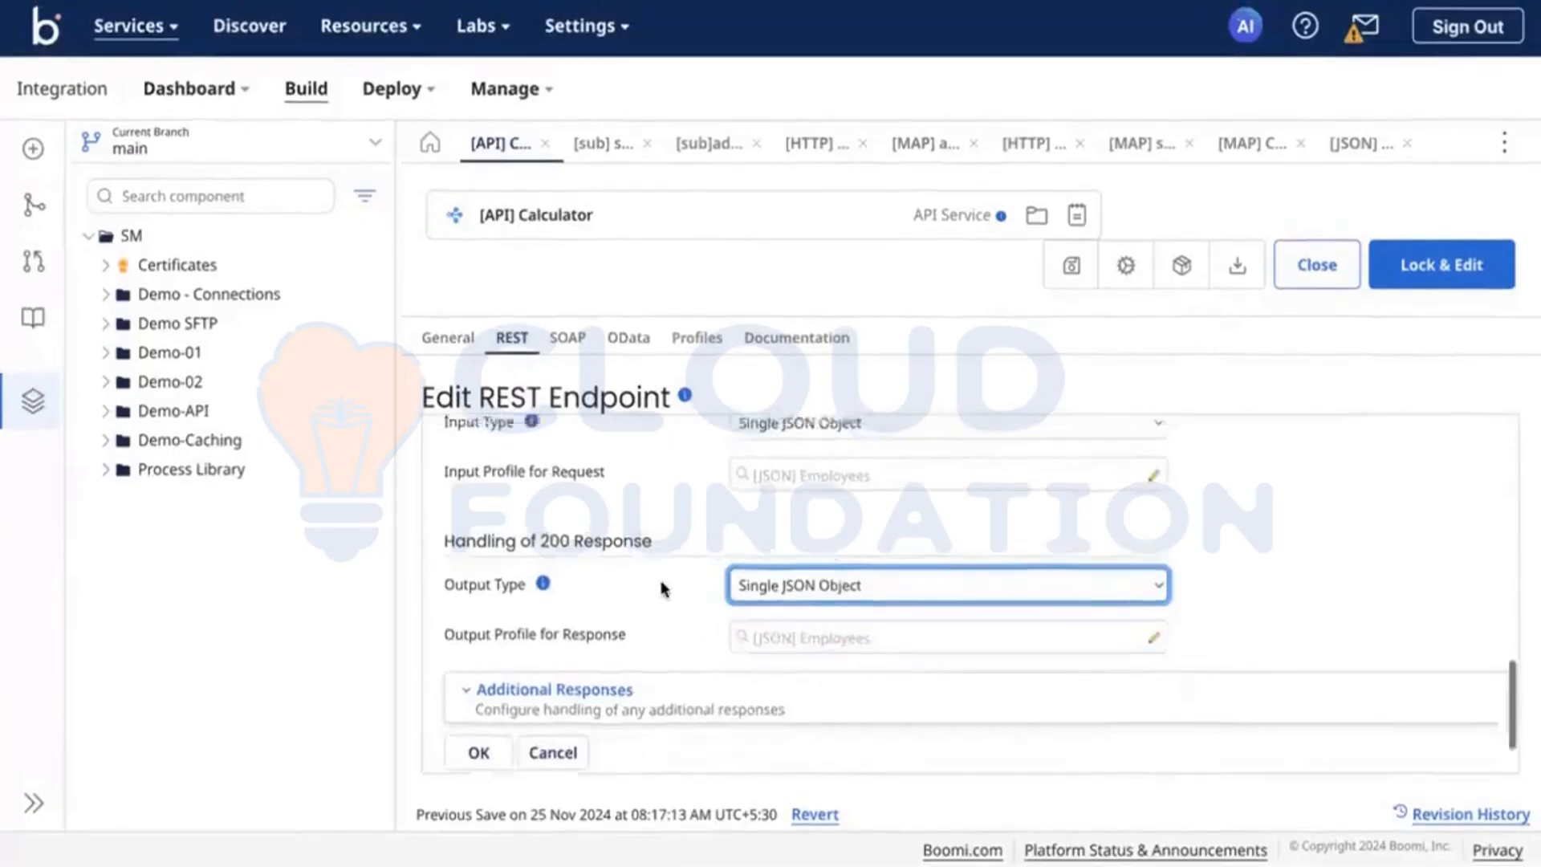
pyautogui.scroll(3, 663, 592)
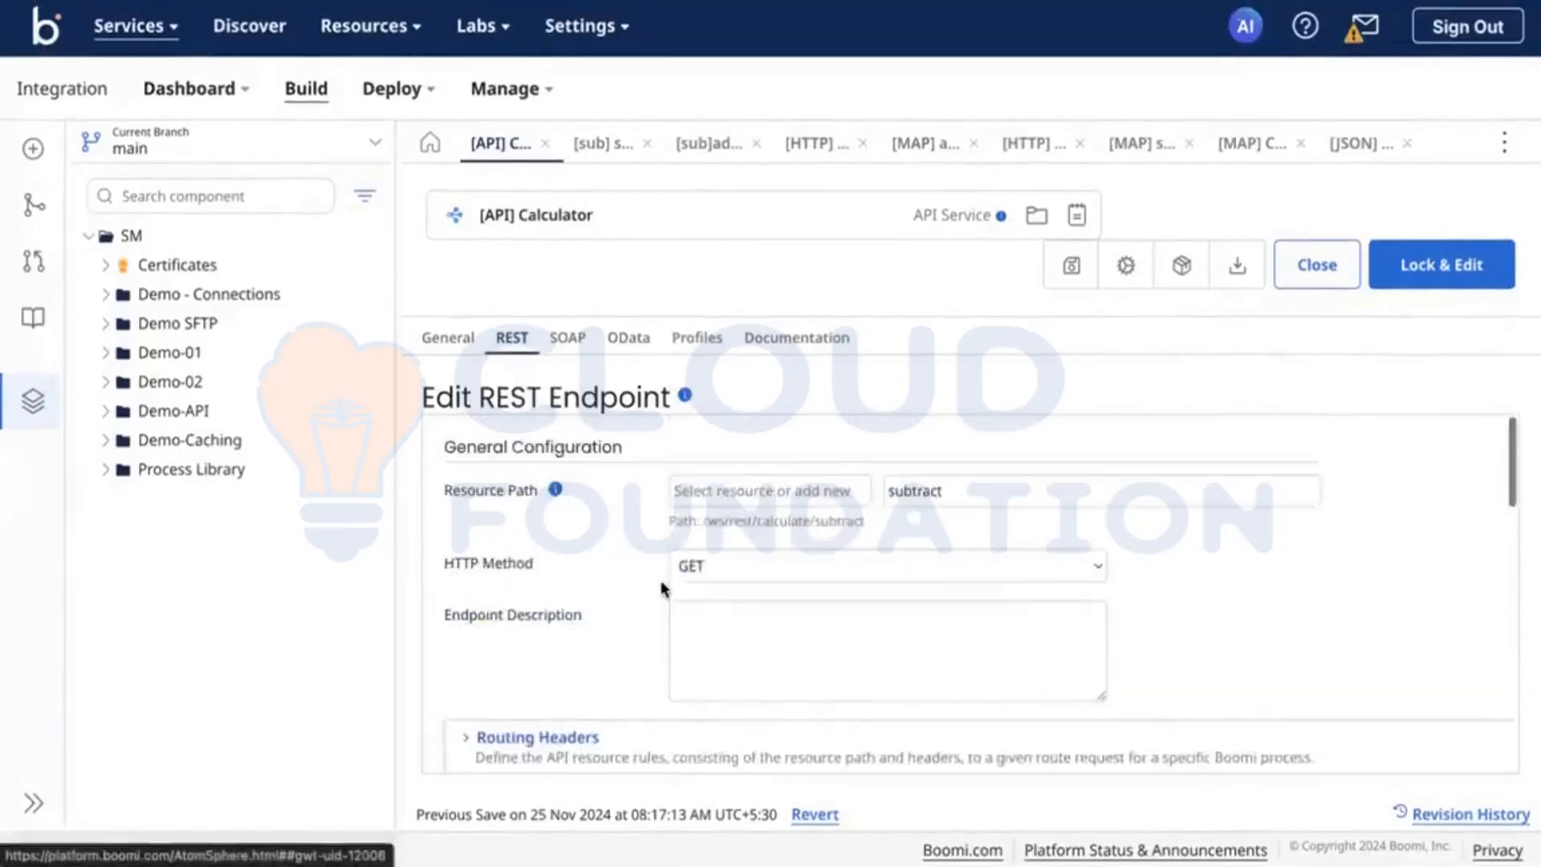
pyautogui.click(720, 493)
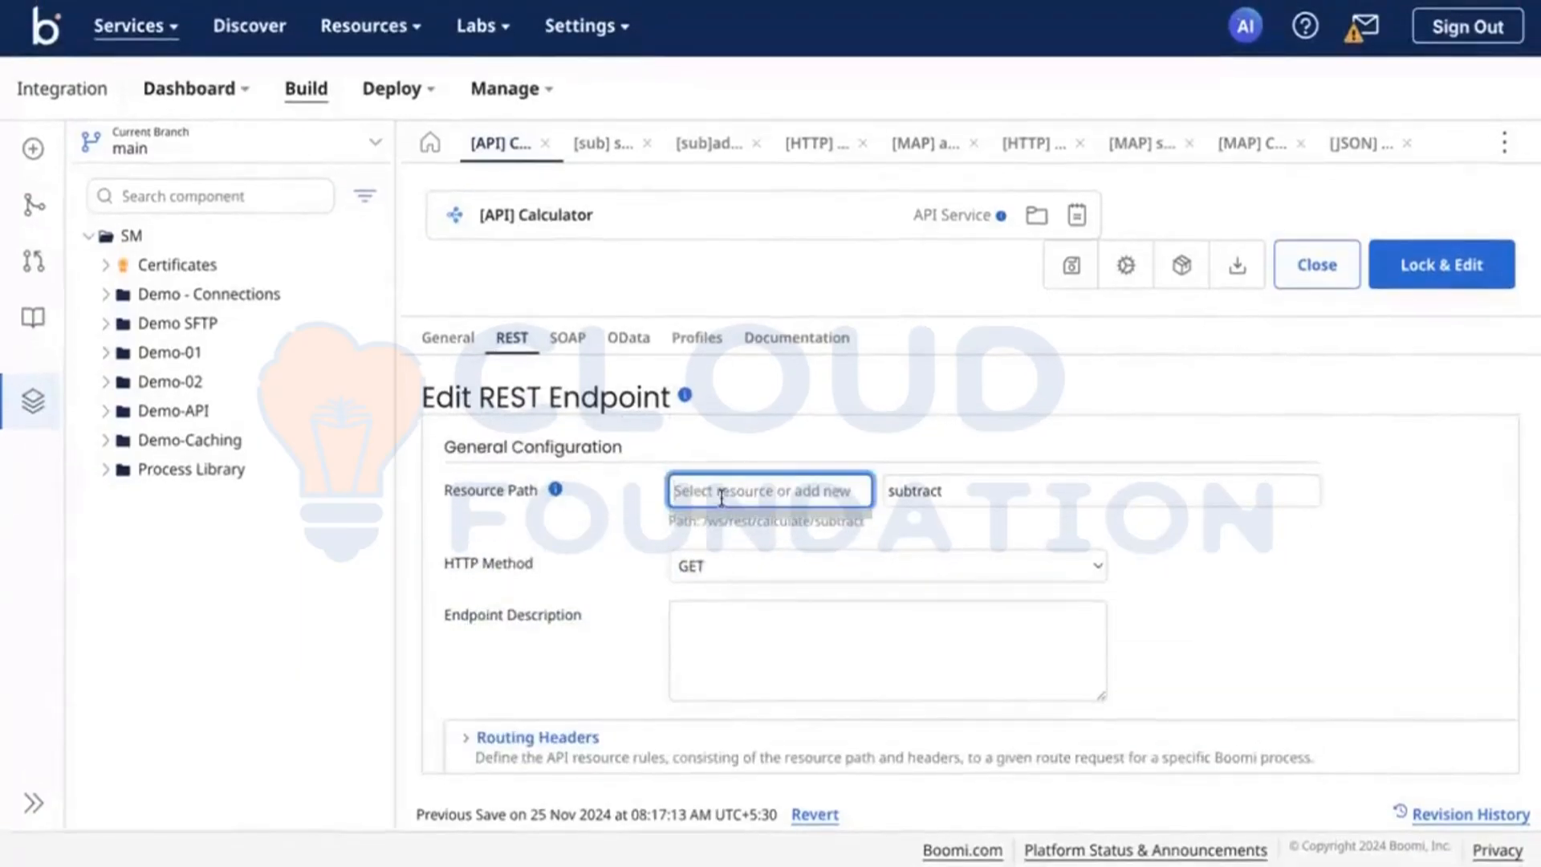
pyautogui.write('sub')
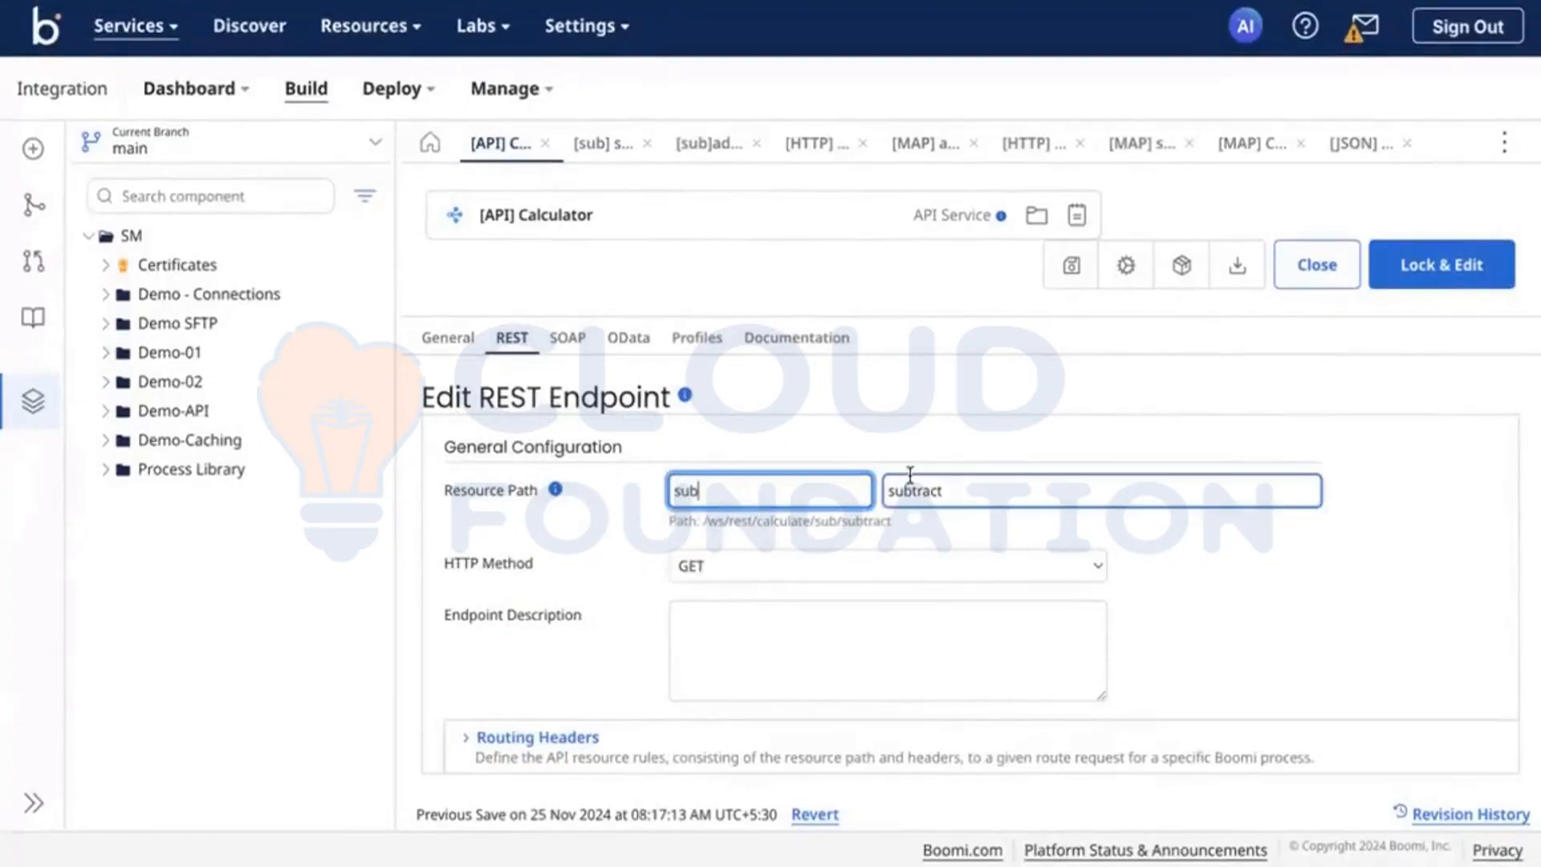
pyautogui.doubleClick(911, 475)
pyautogui.press('BackSpace')
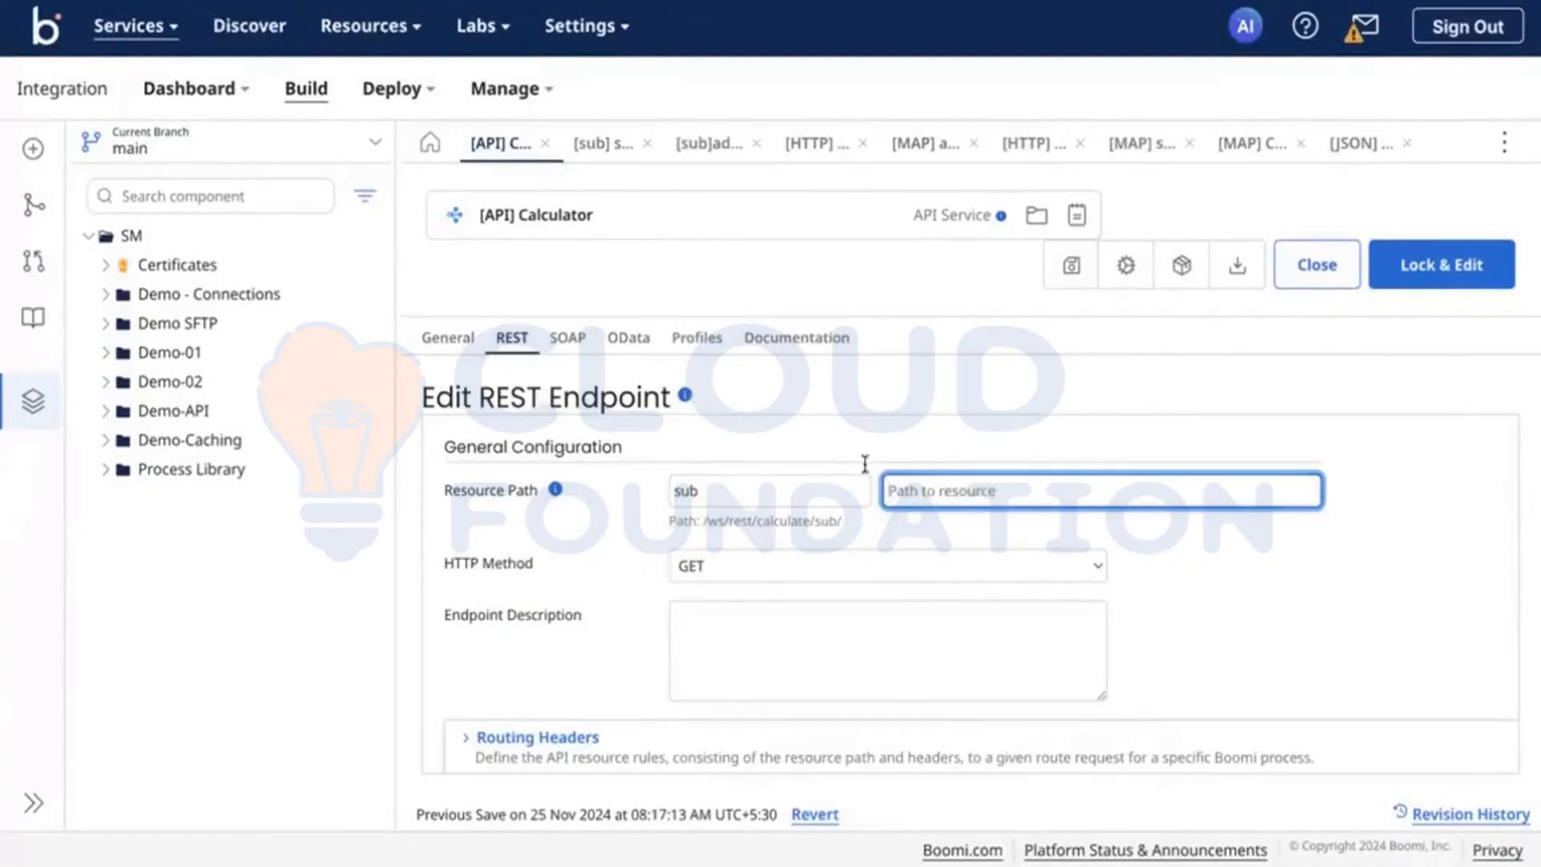
pyautogui.click(828, 495)
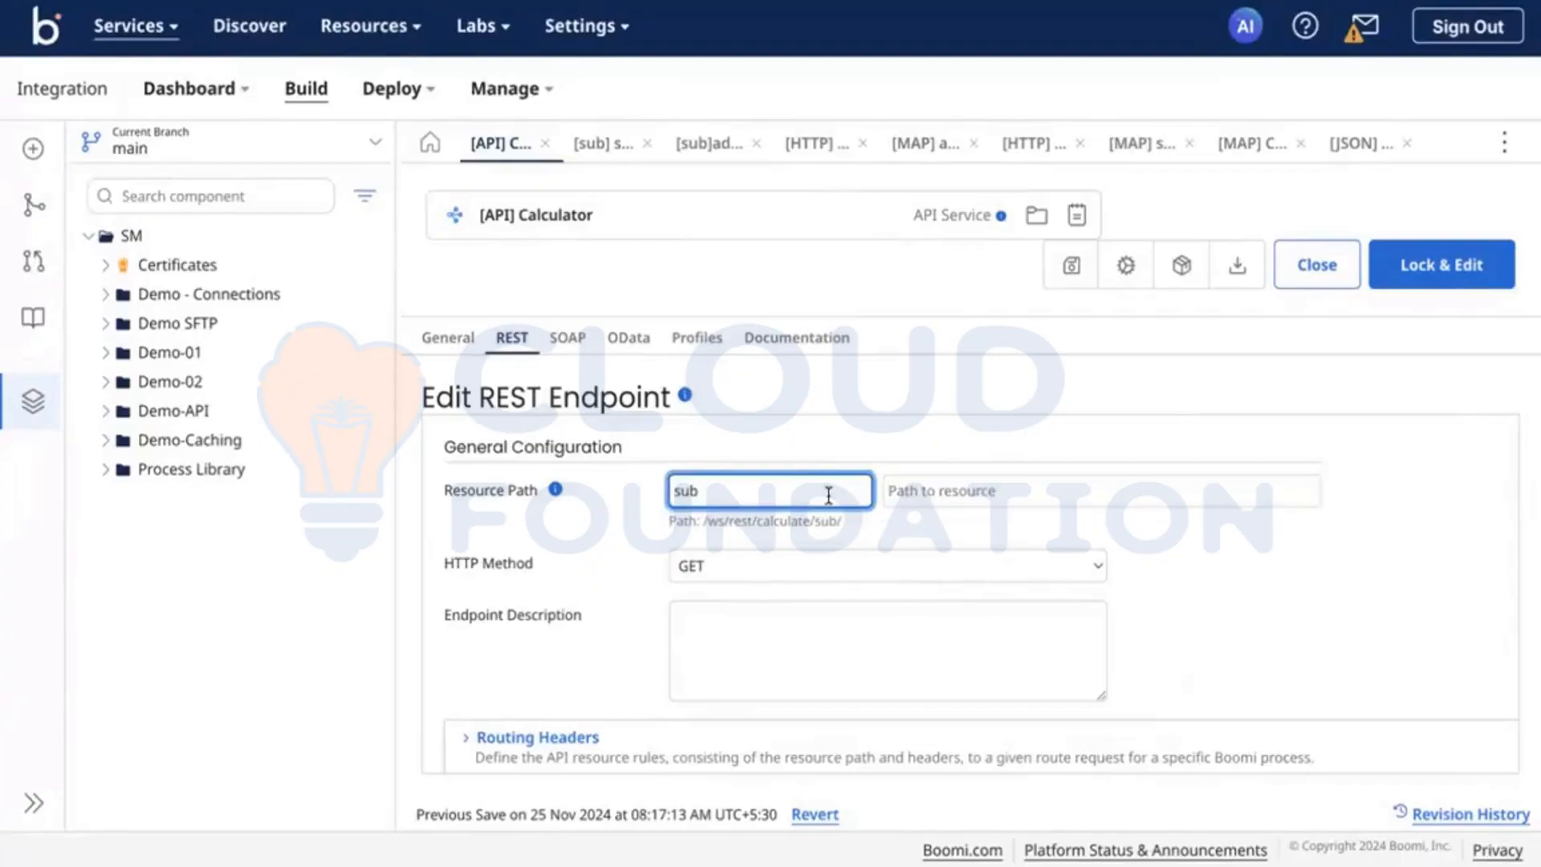
pyautogui.write('traction')
# Step: Set the path to the resource to salary, shorten the resource name to subtract and confirm the endpoint changes
pyautogui.click(1019, 499)
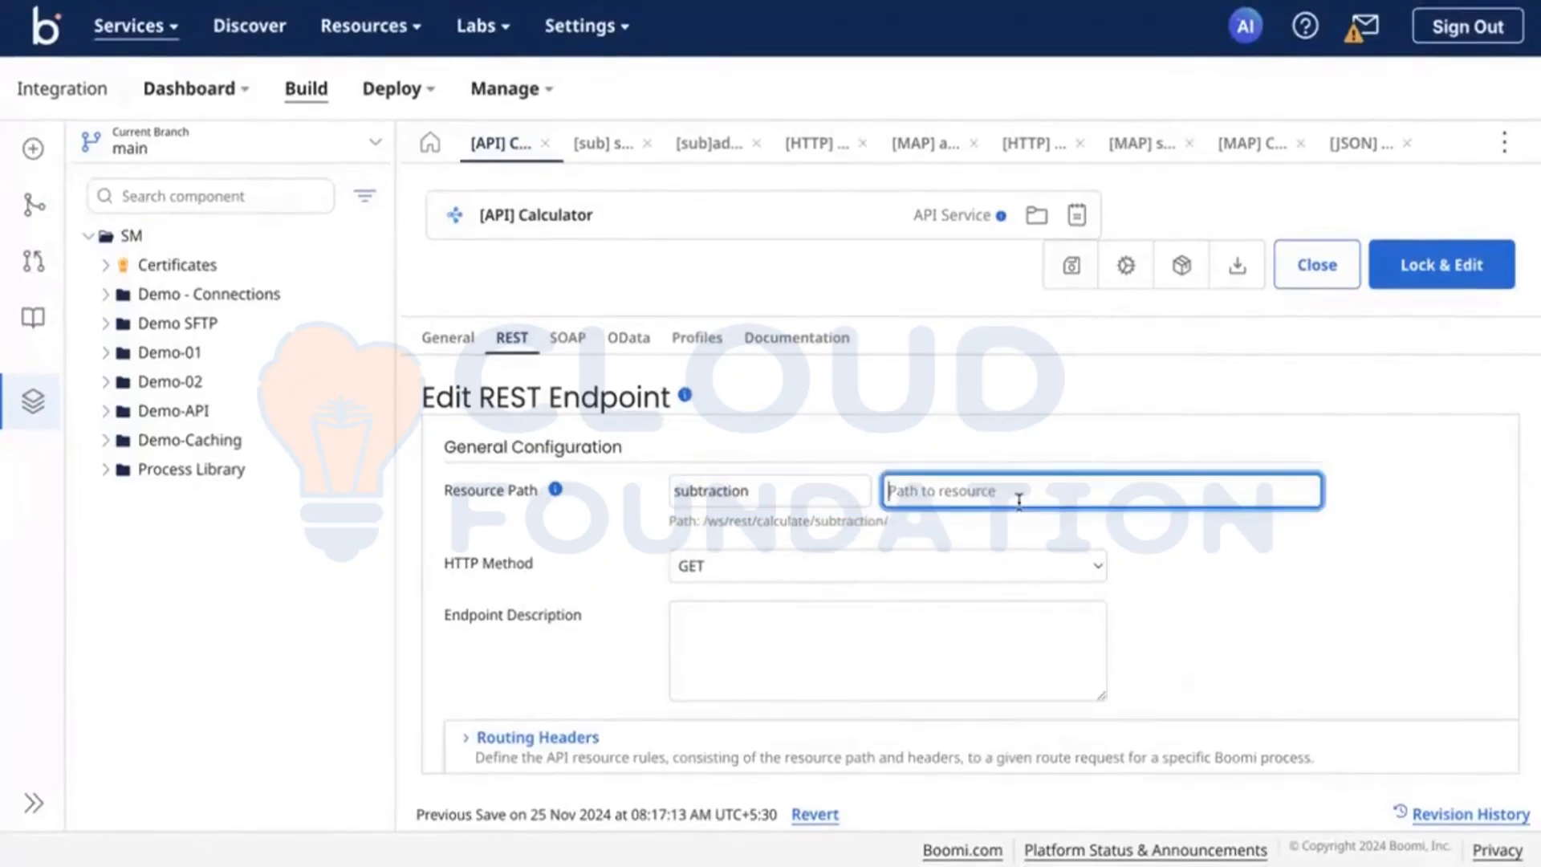
pyautogui.write('salary')
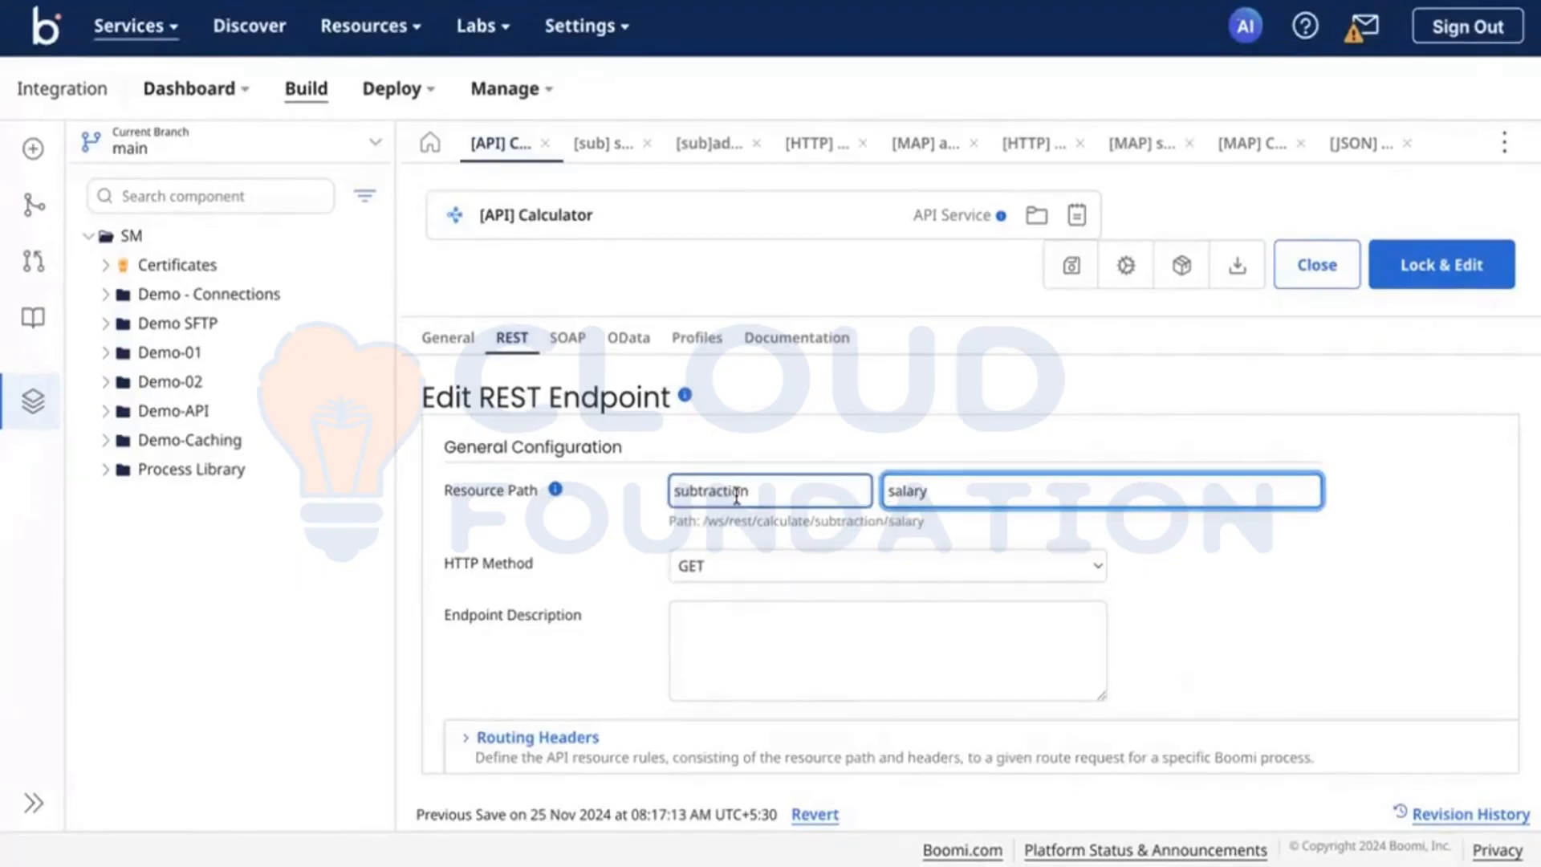
pyautogui.click(767, 494)
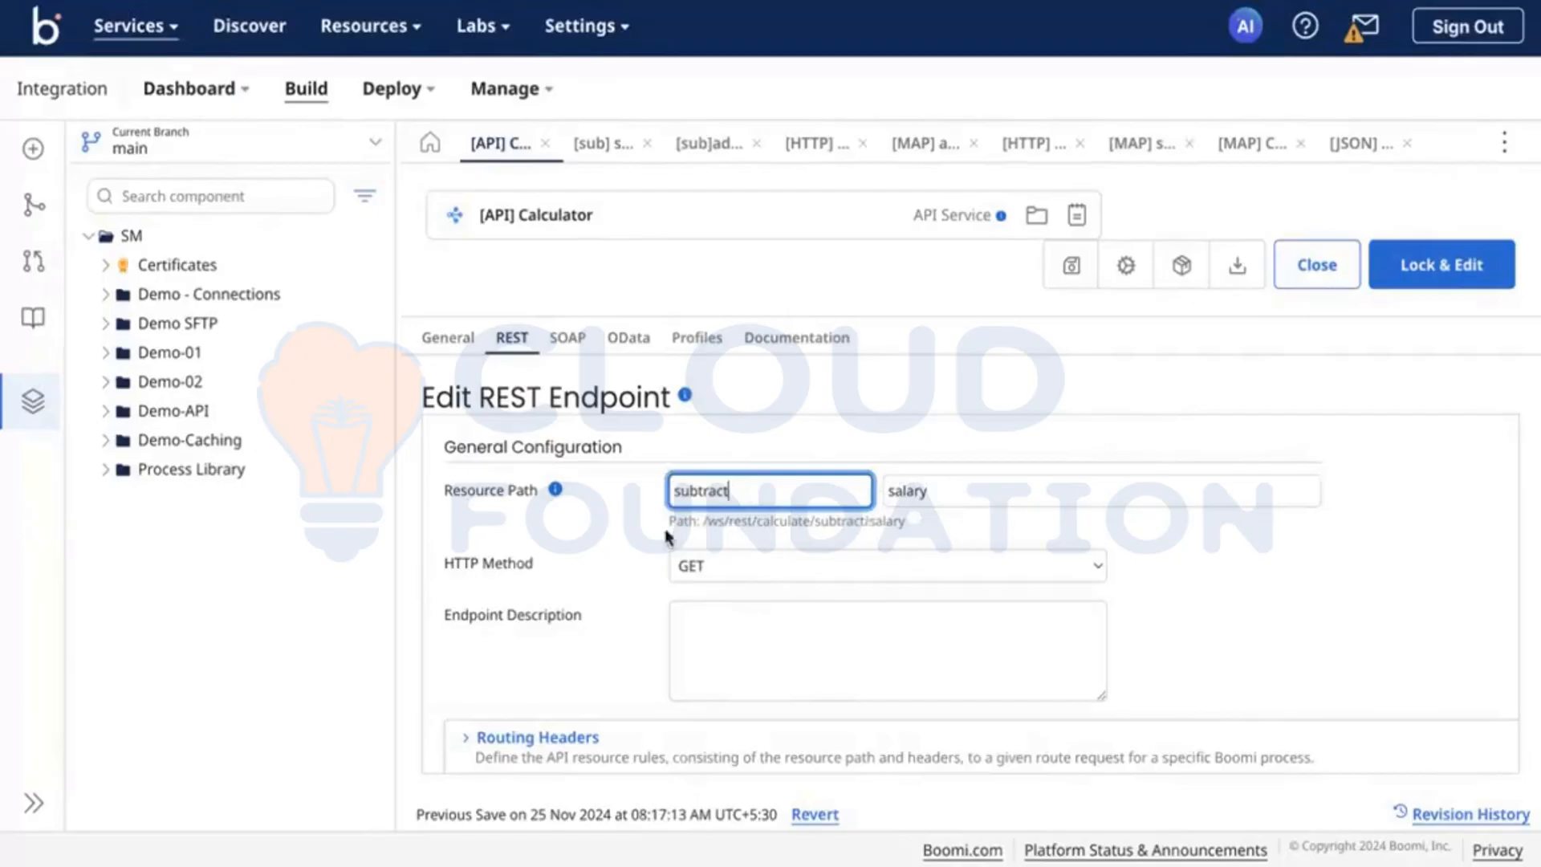
pyautogui.click(622, 552)
pyautogui.scroll(-6, 620, 550)
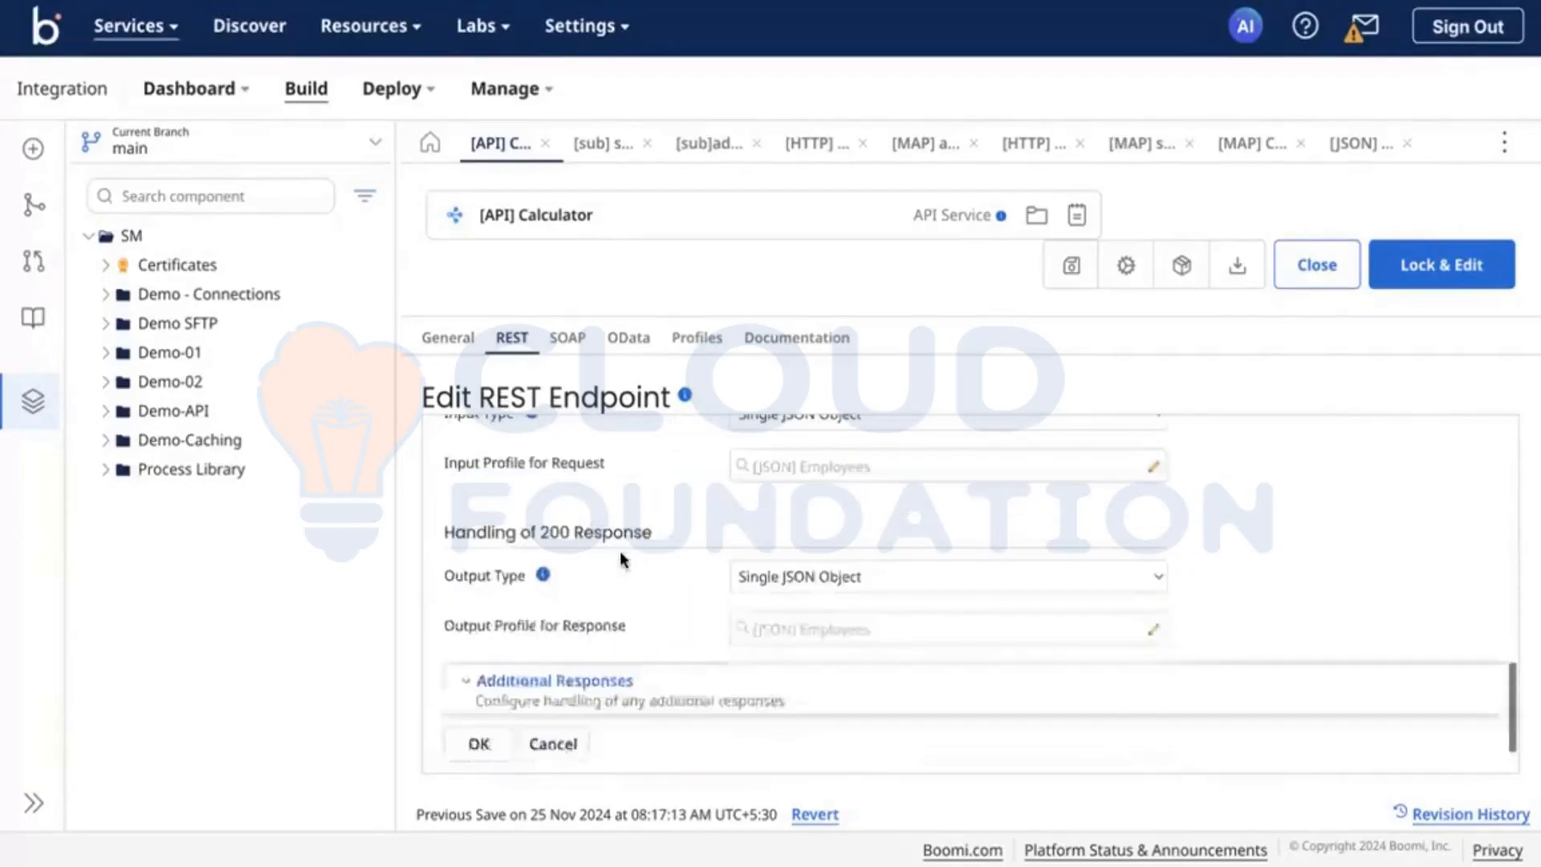
pyautogui.click(479, 743)
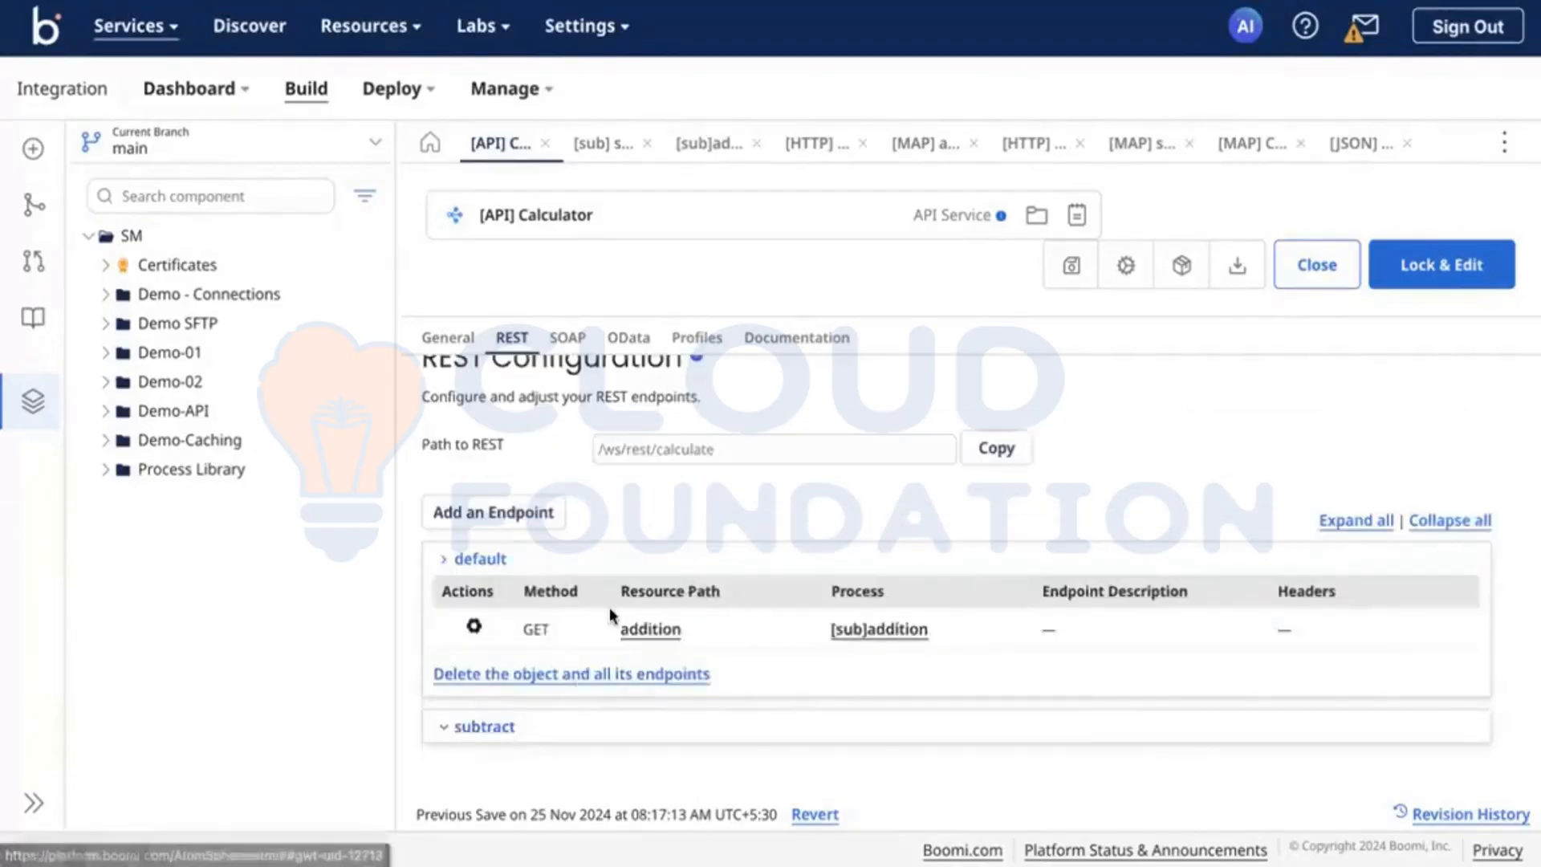
# Step: Open the addition endpoint of the Calculator API for editing and enter add as its resource
pyautogui.scroll(1, 478, 622)
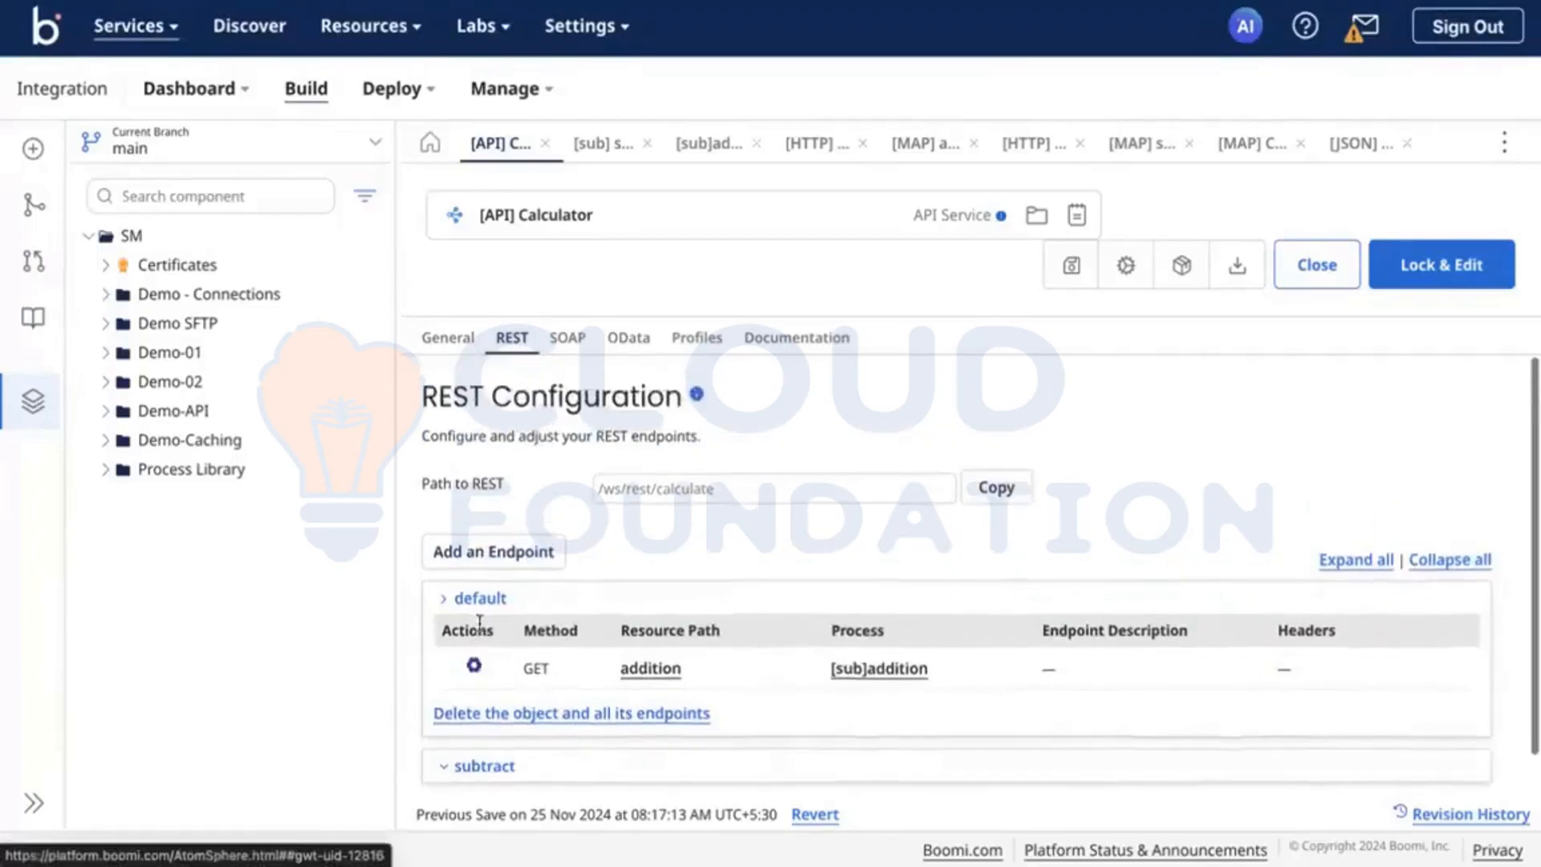
pyautogui.scroll(-1, 478, 623)
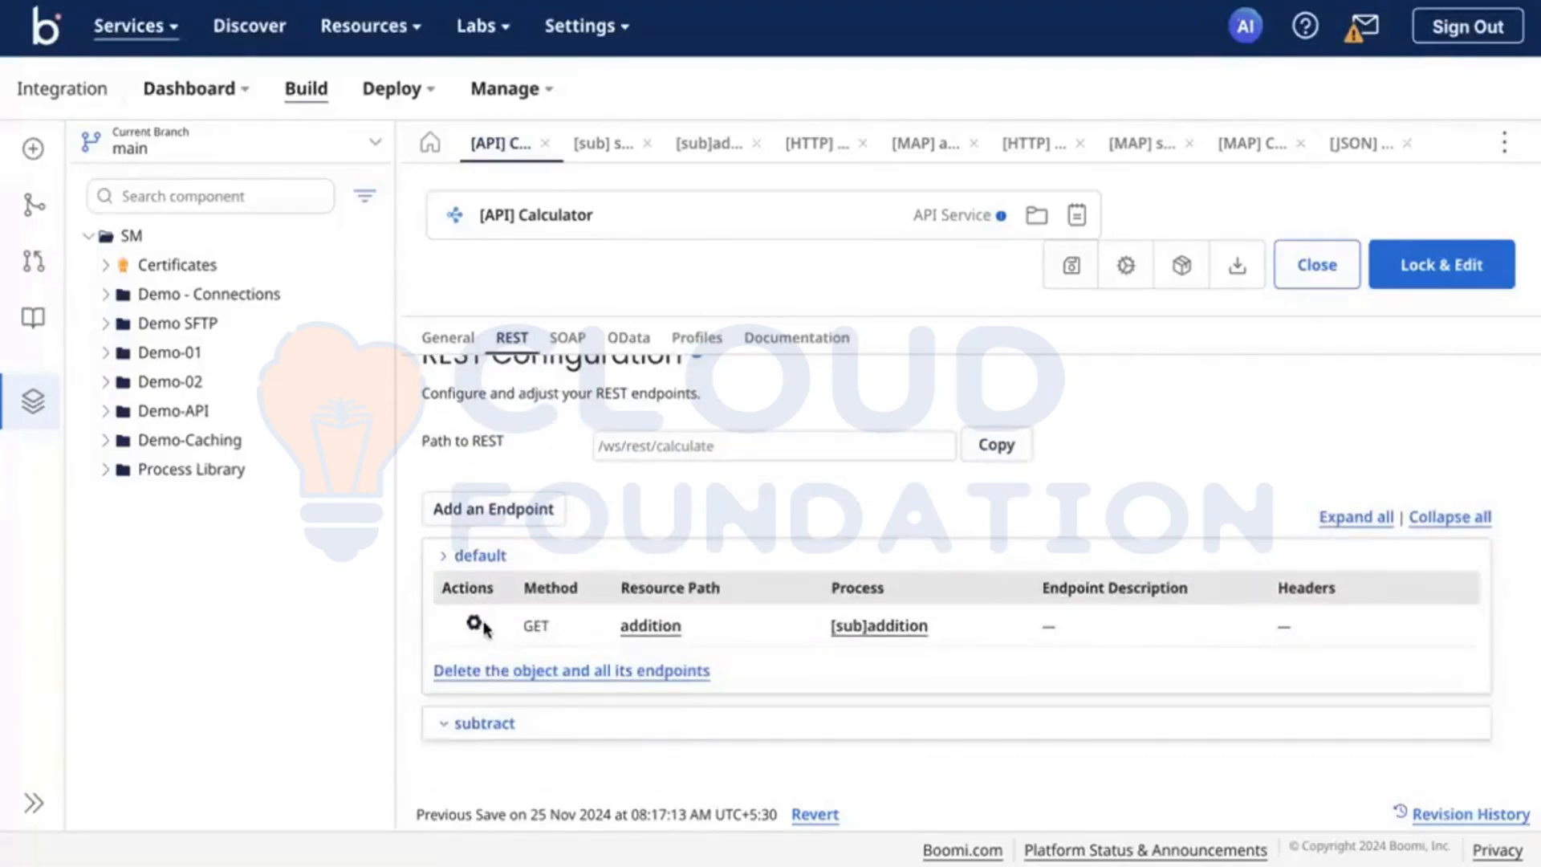
pyautogui.click(475, 626)
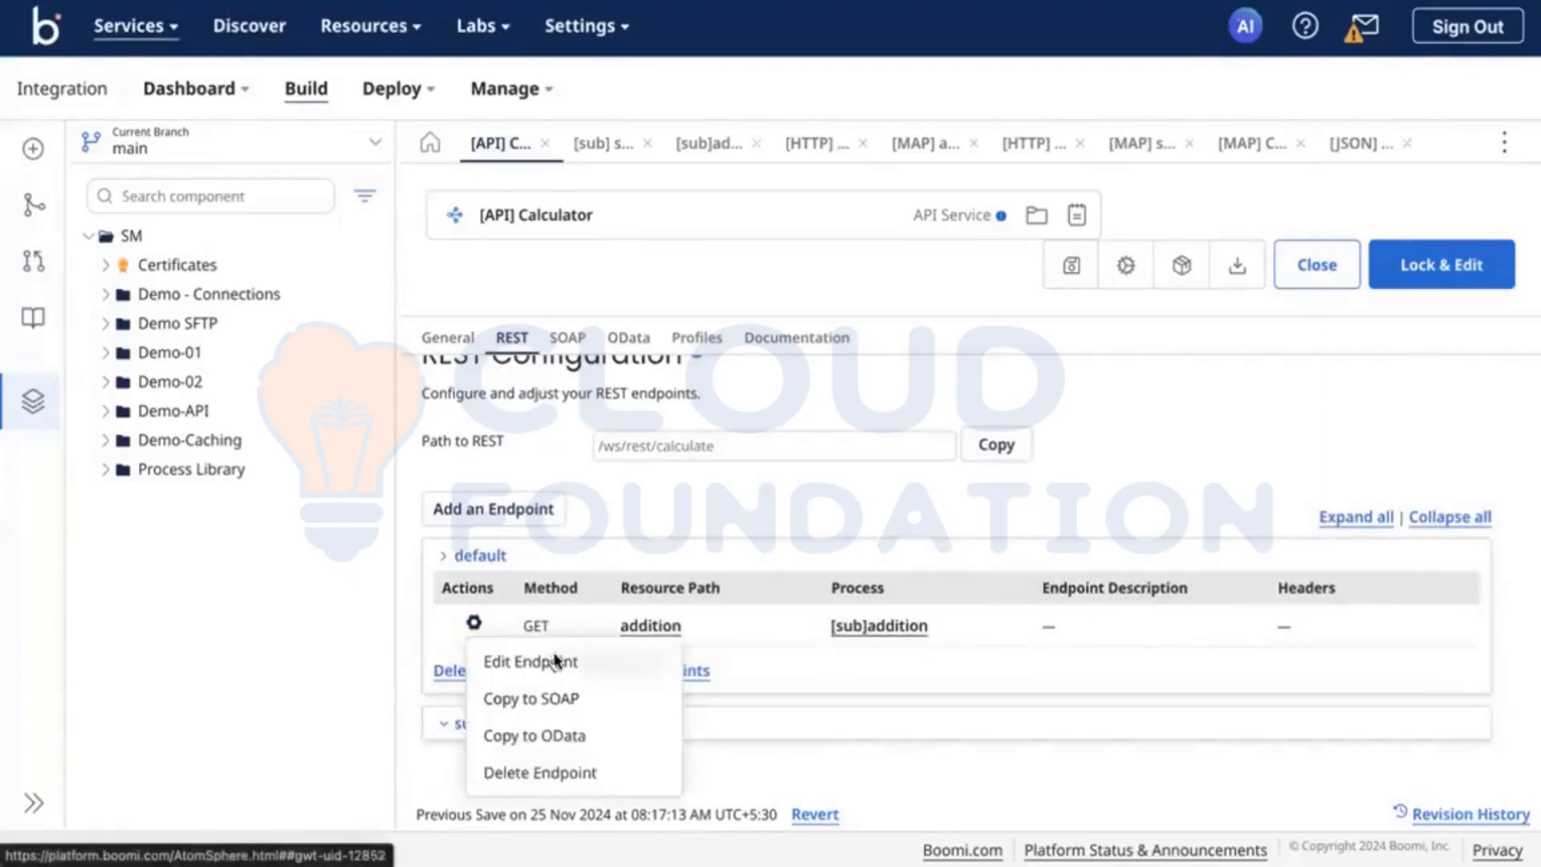
pyautogui.click(608, 660)
pyautogui.click(815, 490)
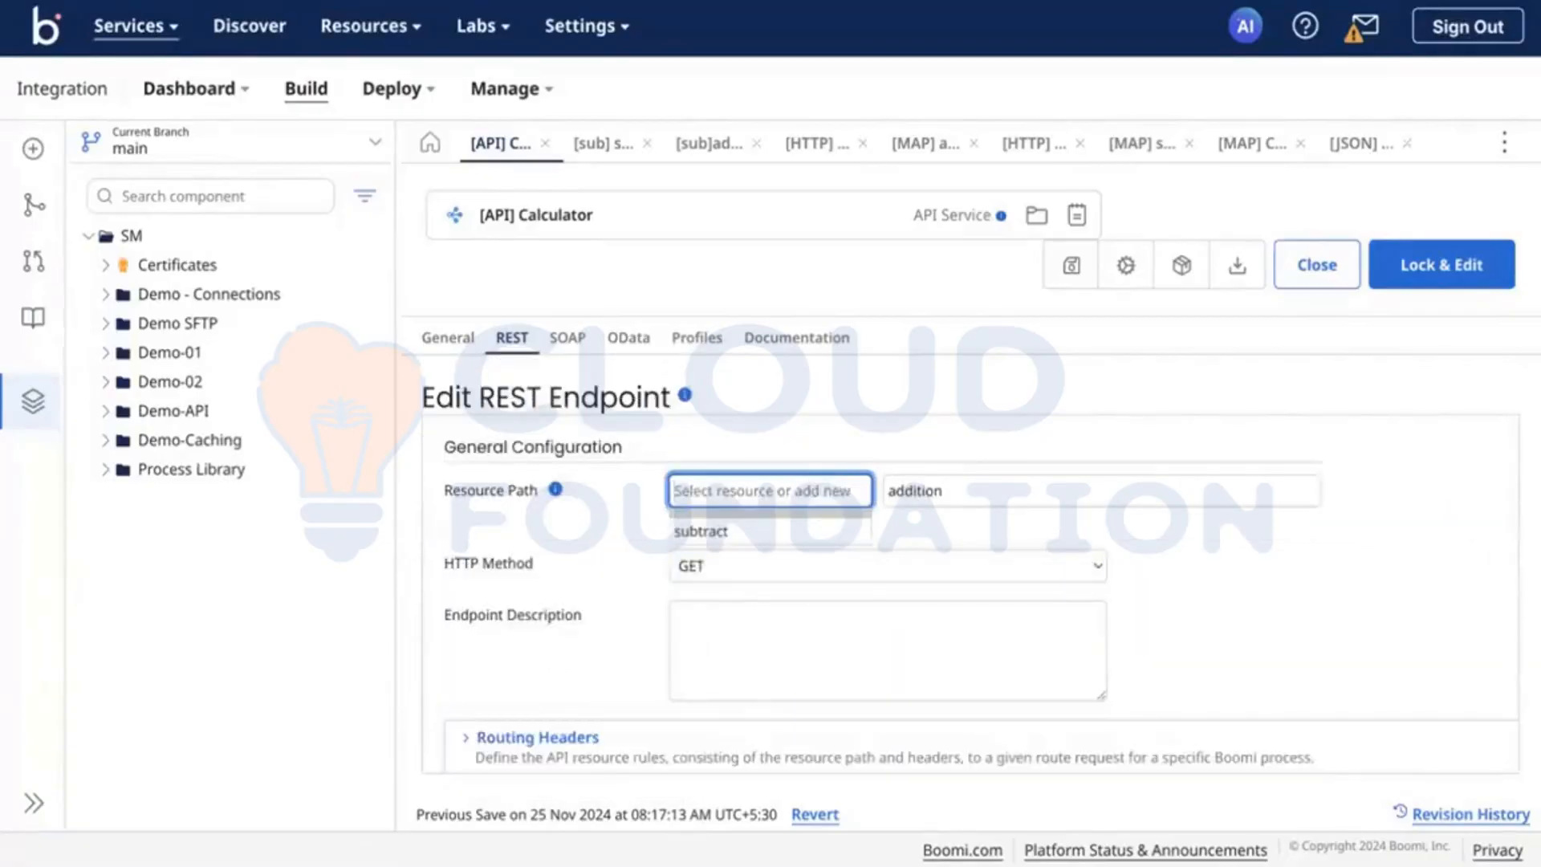
pyautogui.write('add')
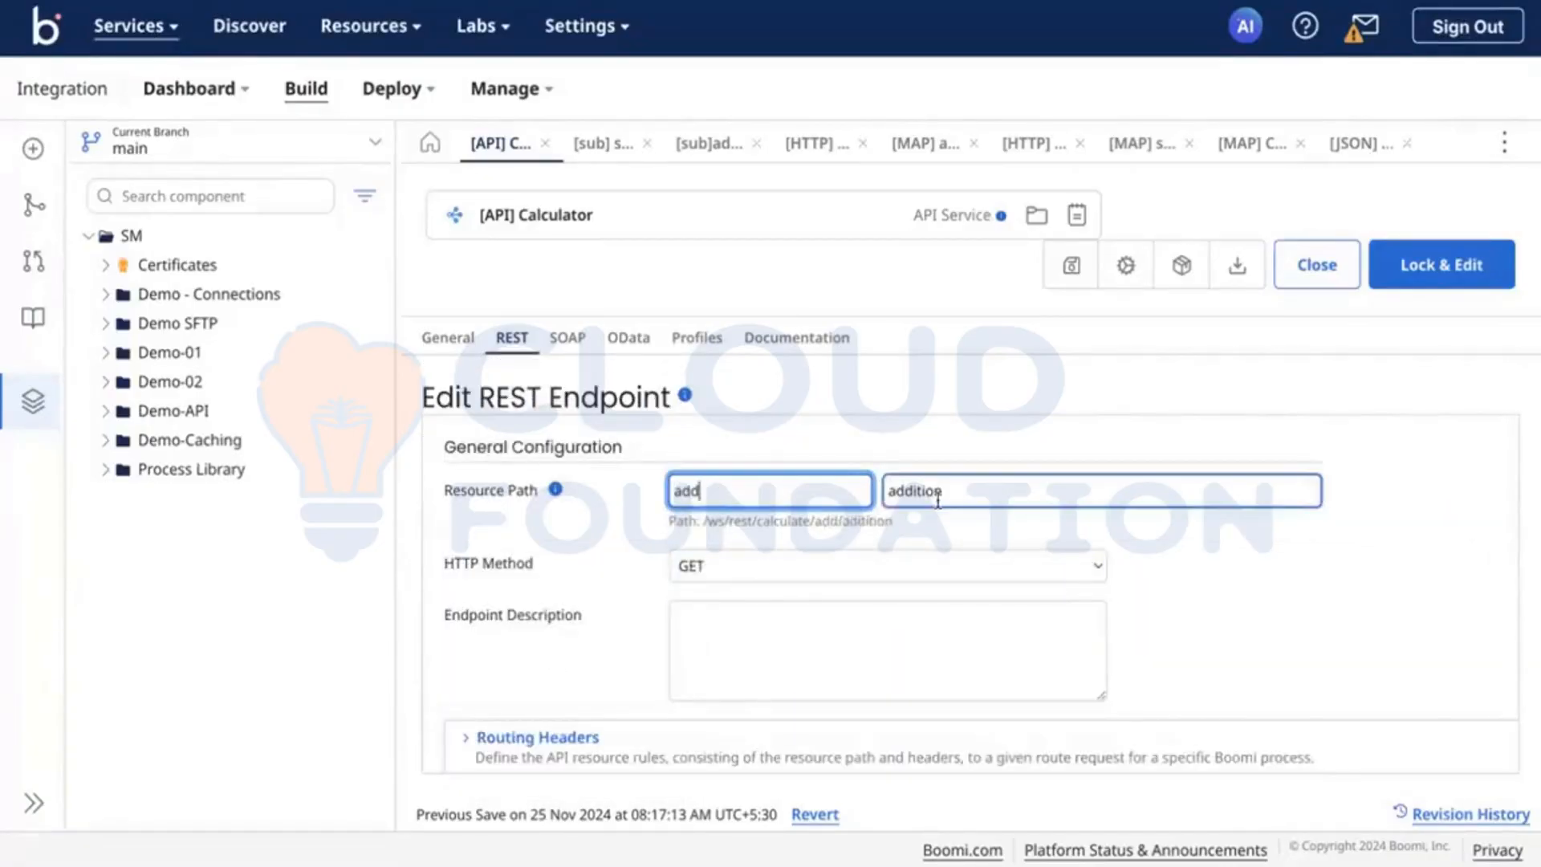
# Step: Set the add endpoint's path to the resource to salary, lock the component for editing and confirm the endpoint changes
pyautogui.doubleClick(1005, 488)
pyautogui.write('salary')
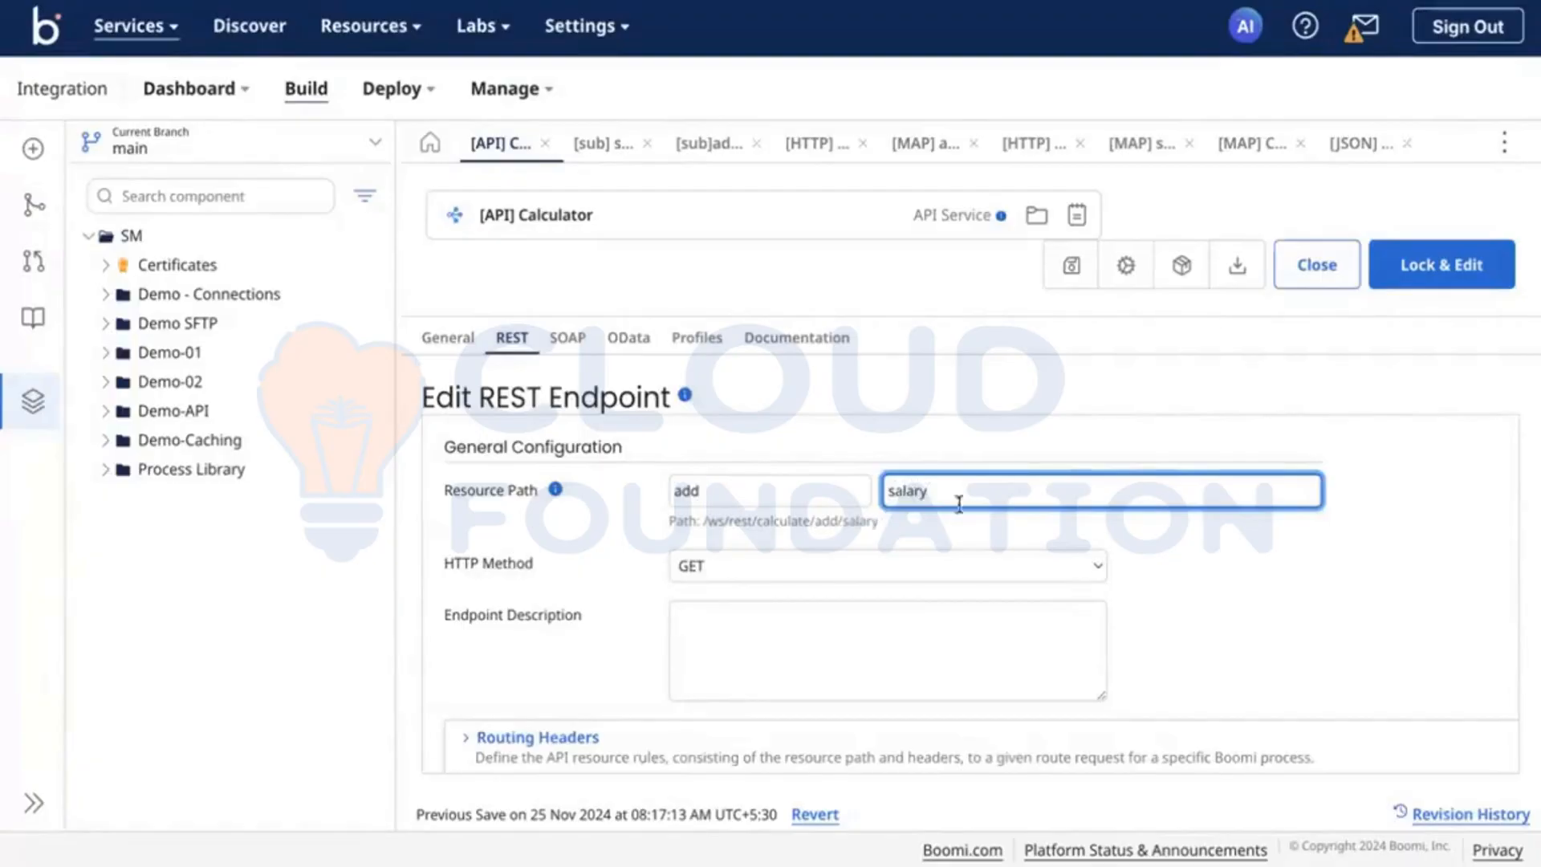
pyautogui.click(1355, 652)
pyautogui.click(1426, 273)
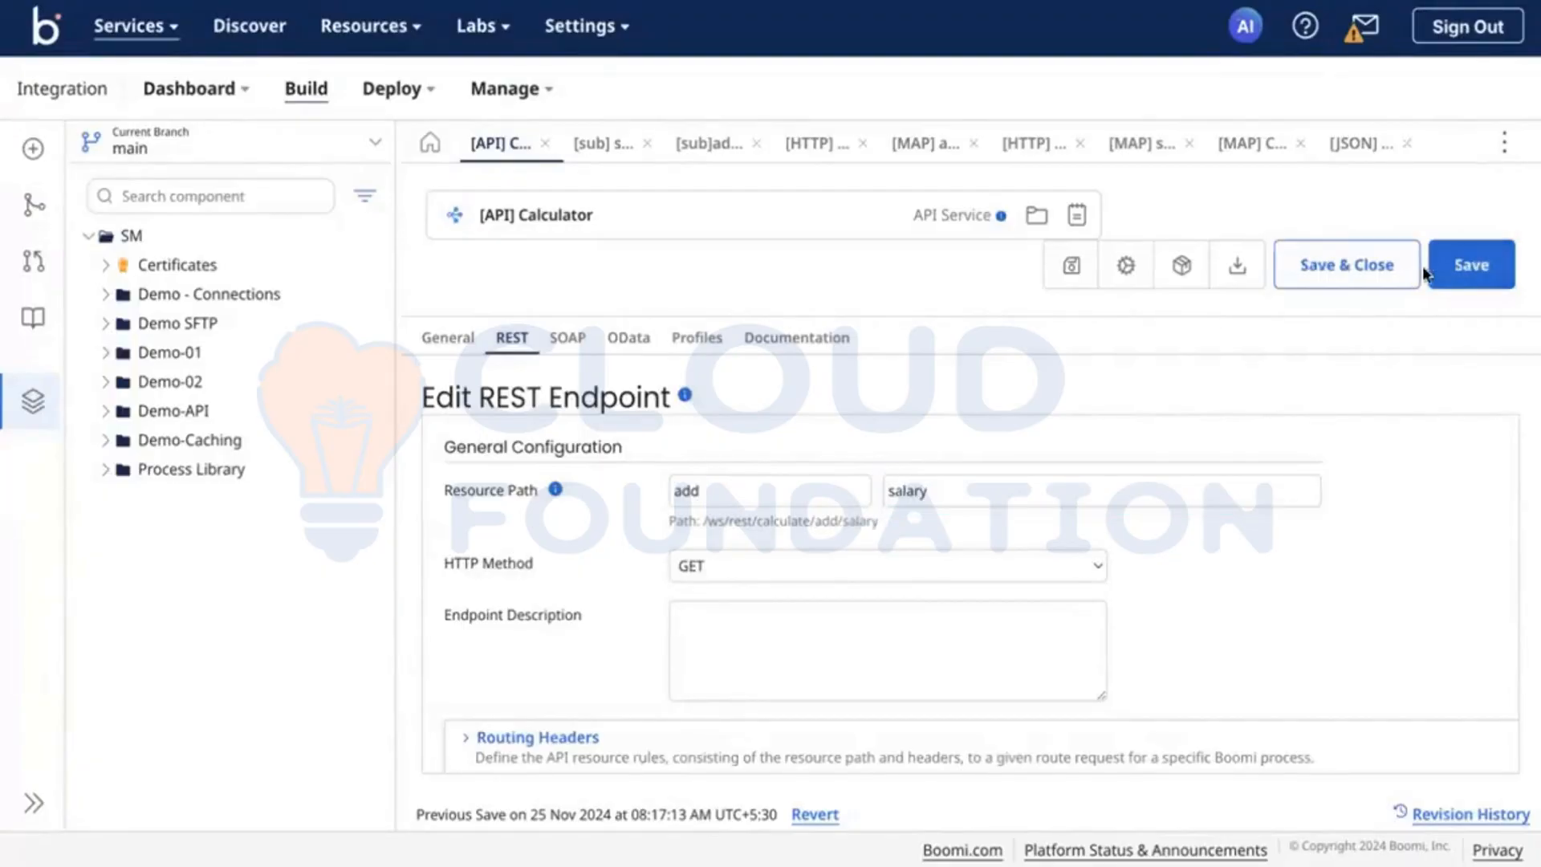
pyautogui.scroll(-10, 874, 591)
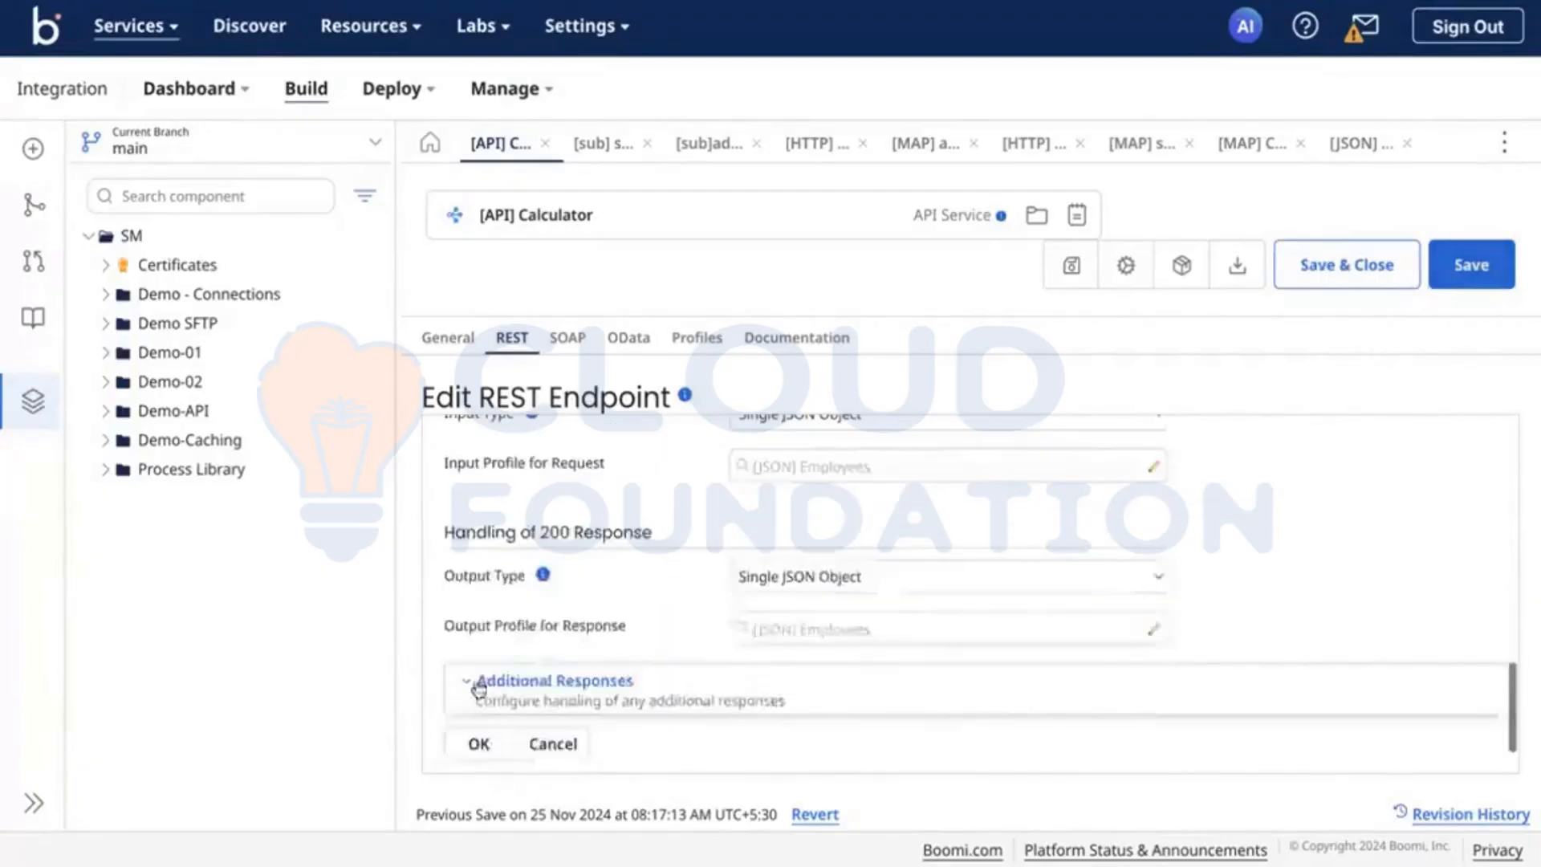
pyautogui.click(475, 744)
# Step: Expand the subtract resource to check its endpoint and save the Calculator API component
pyautogui.click(442, 647)
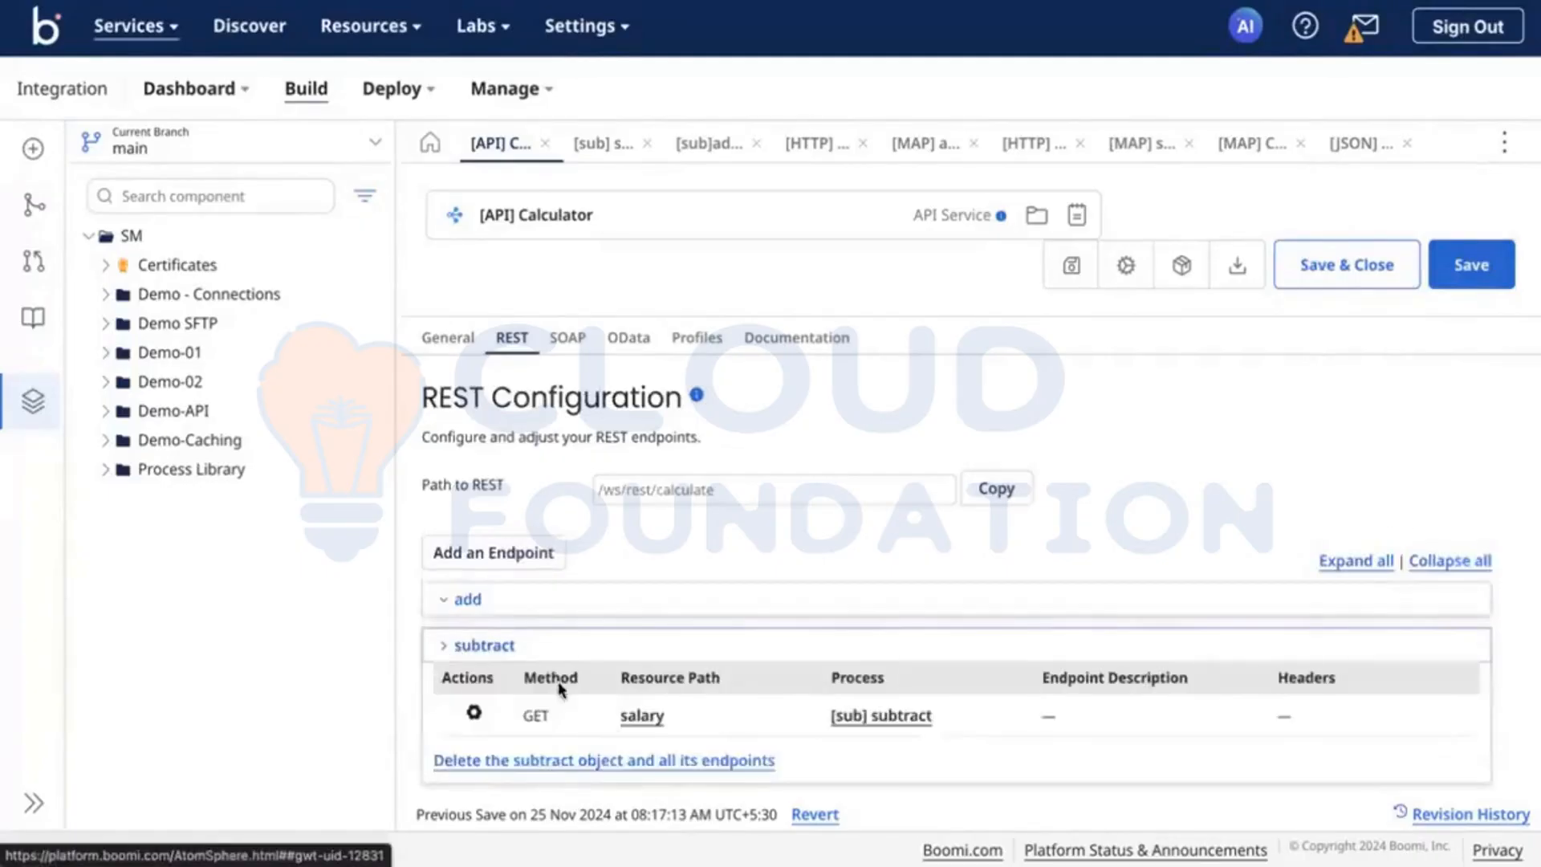
pyautogui.scroll(-1, 562, 689)
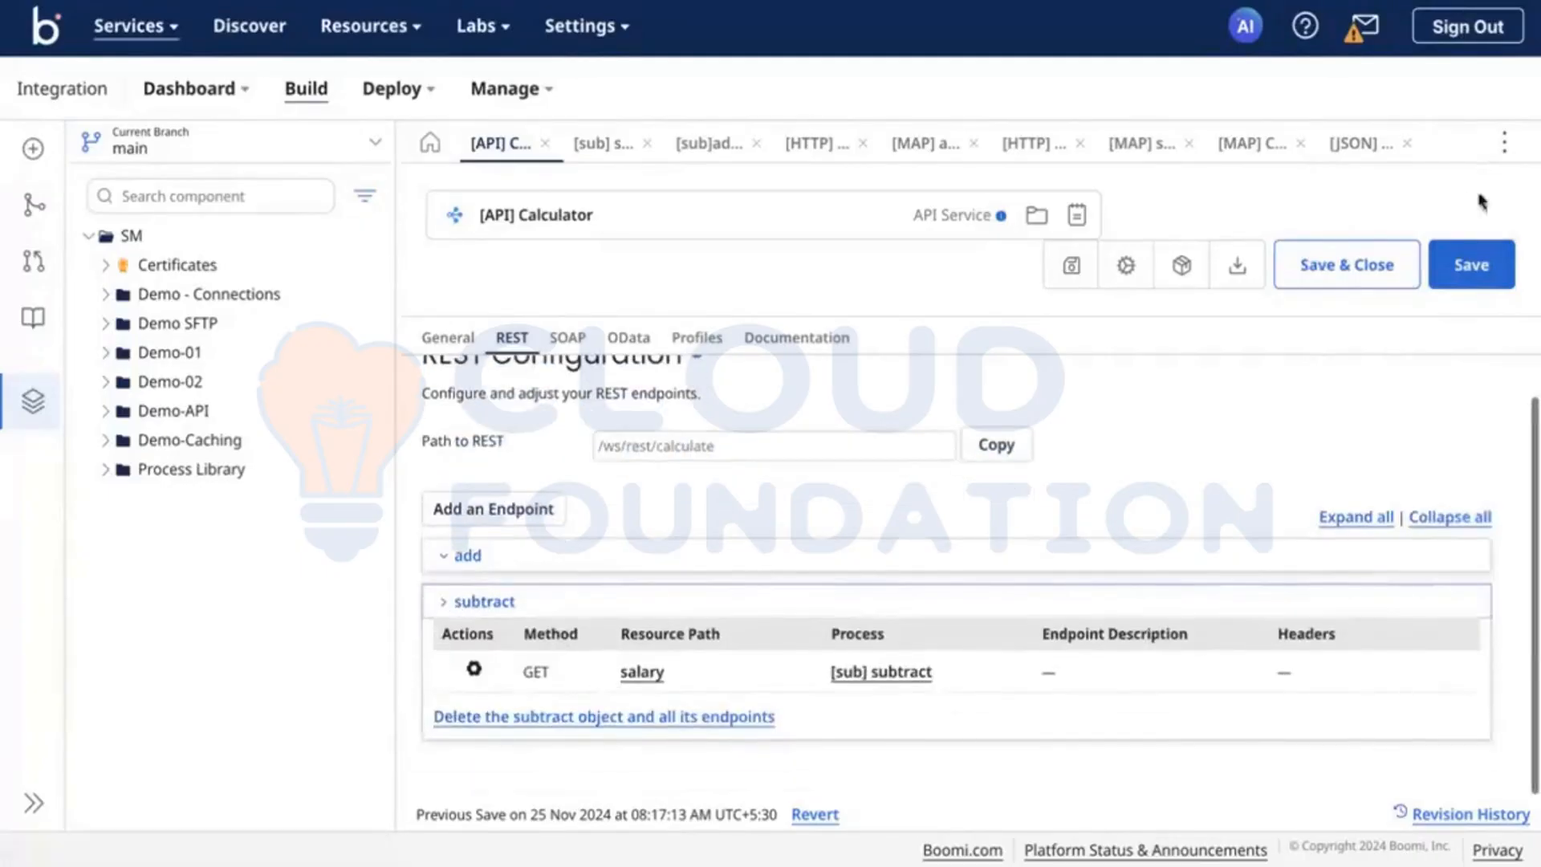
pyautogui.doubleClick(1472, 264)
# Step: Expand the add resource and copy the full path of its salary endpoint
pyautogui.click(451, 554)
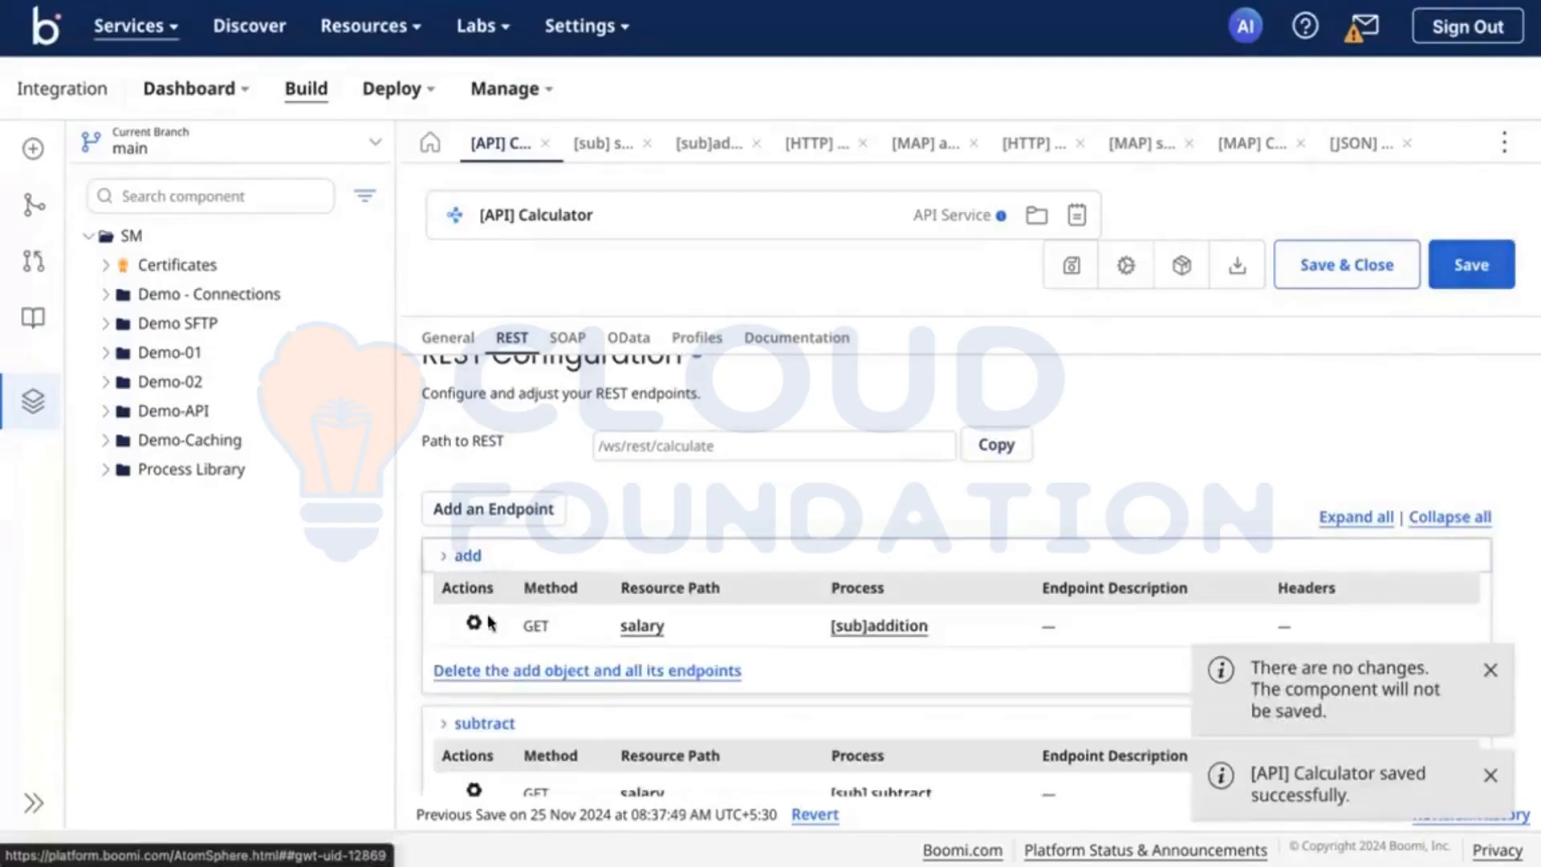
pyautogui.click(475, 623)
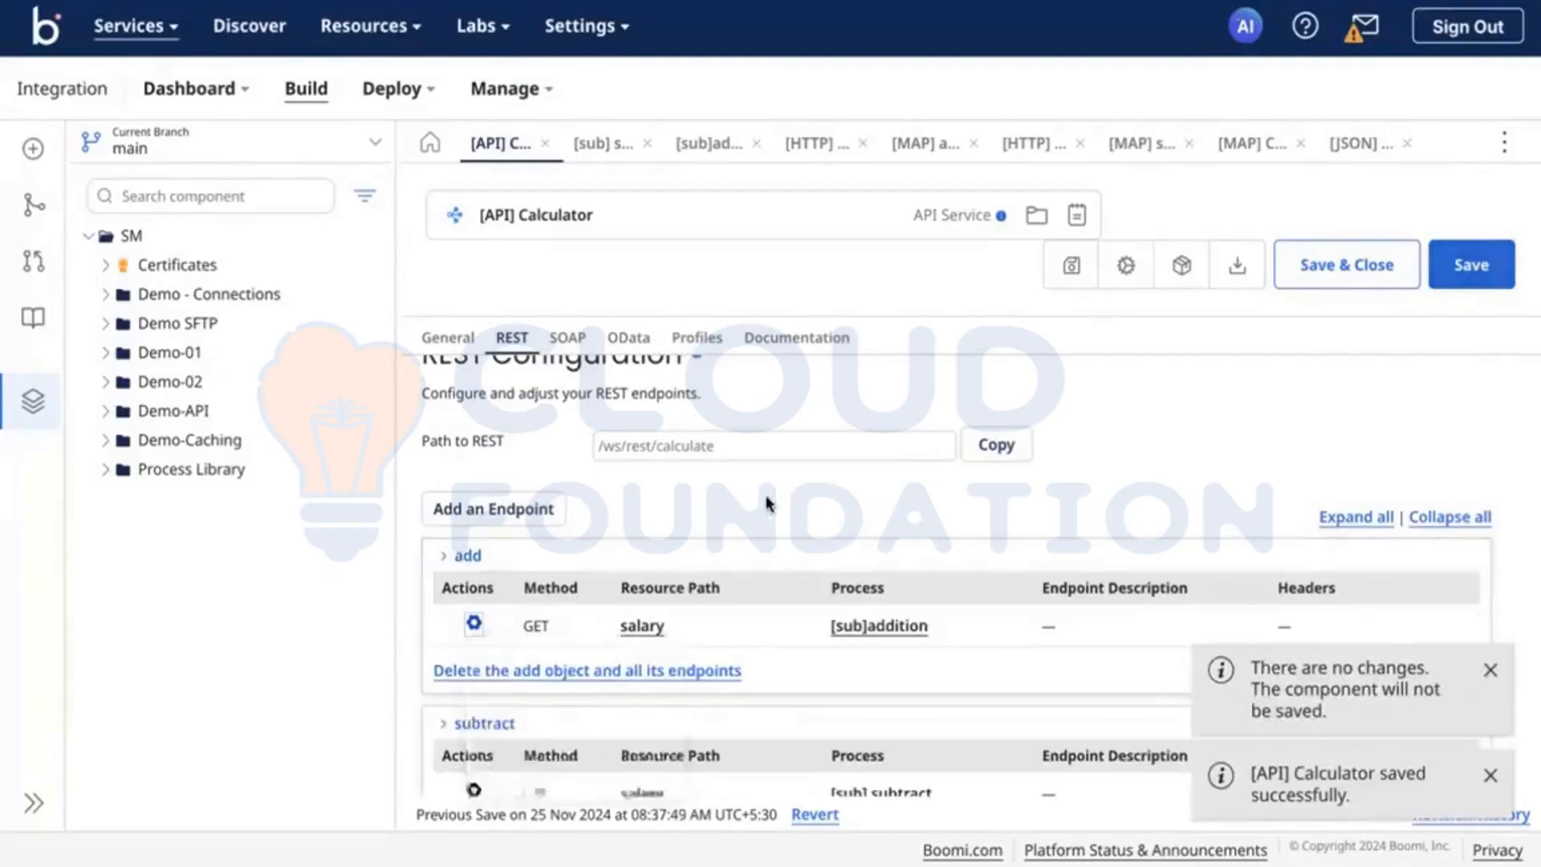
pyautogui.click(643, 625)
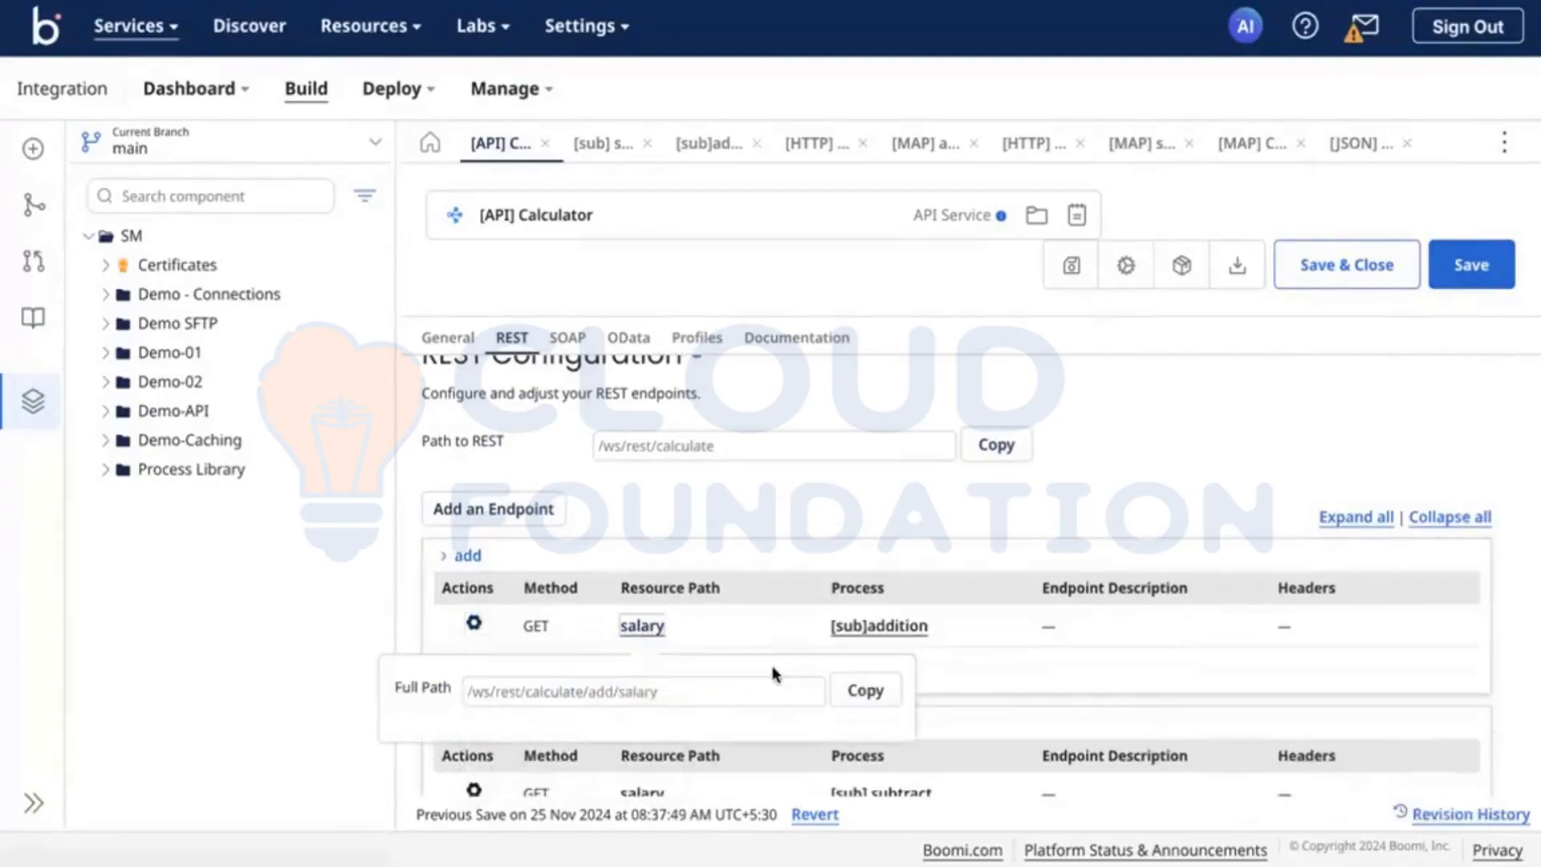
pyautogui.click(864, 691)
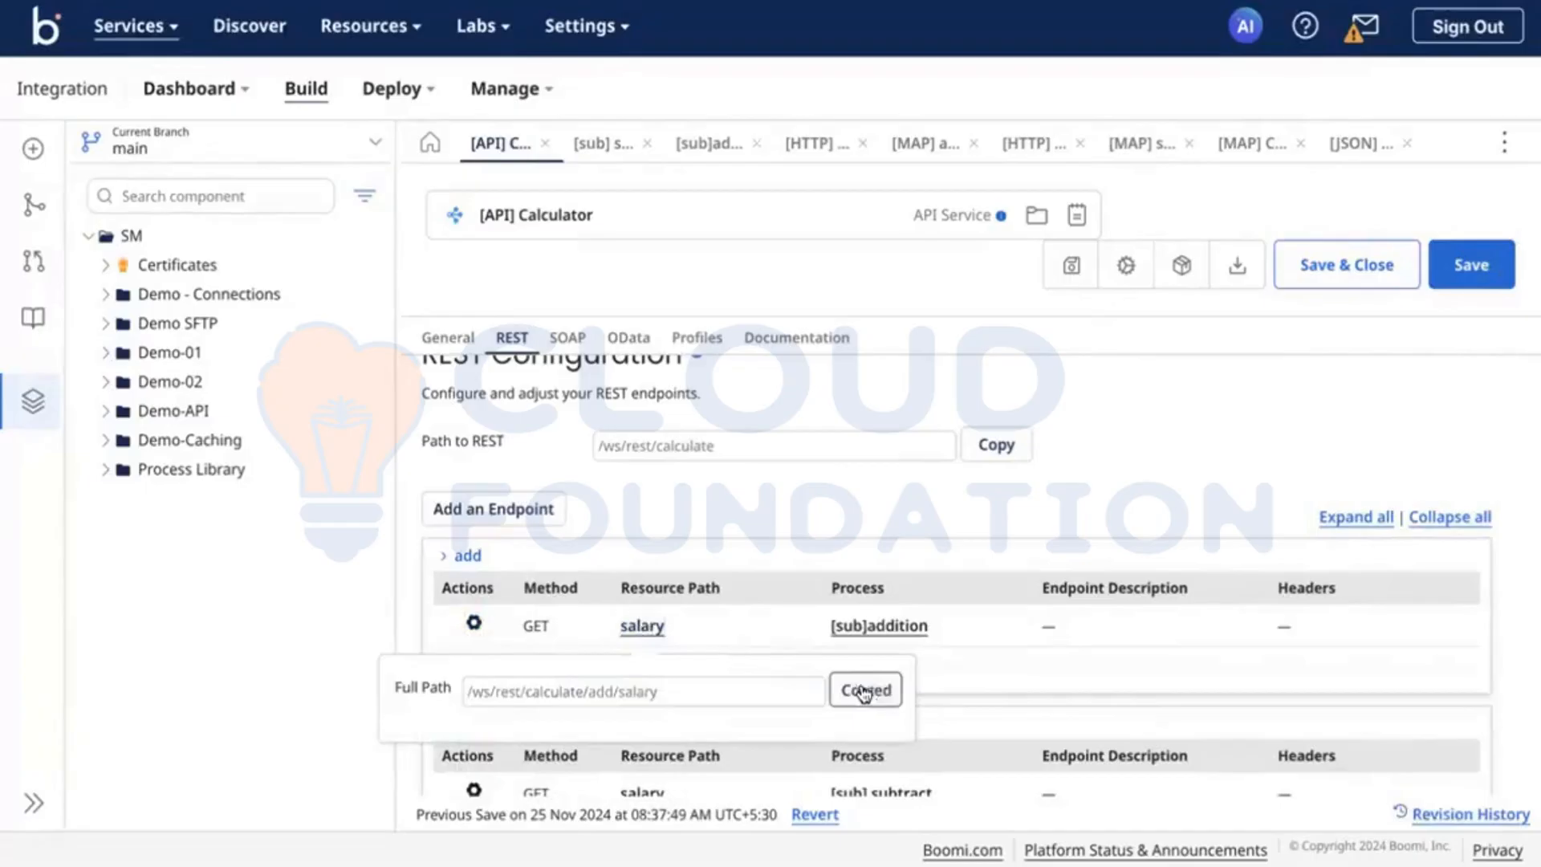
# Step: Create a new packaged component of the Calculator API, leaving the version and notes blank and sharing not allowed
pyautogui.click(1179, 272)
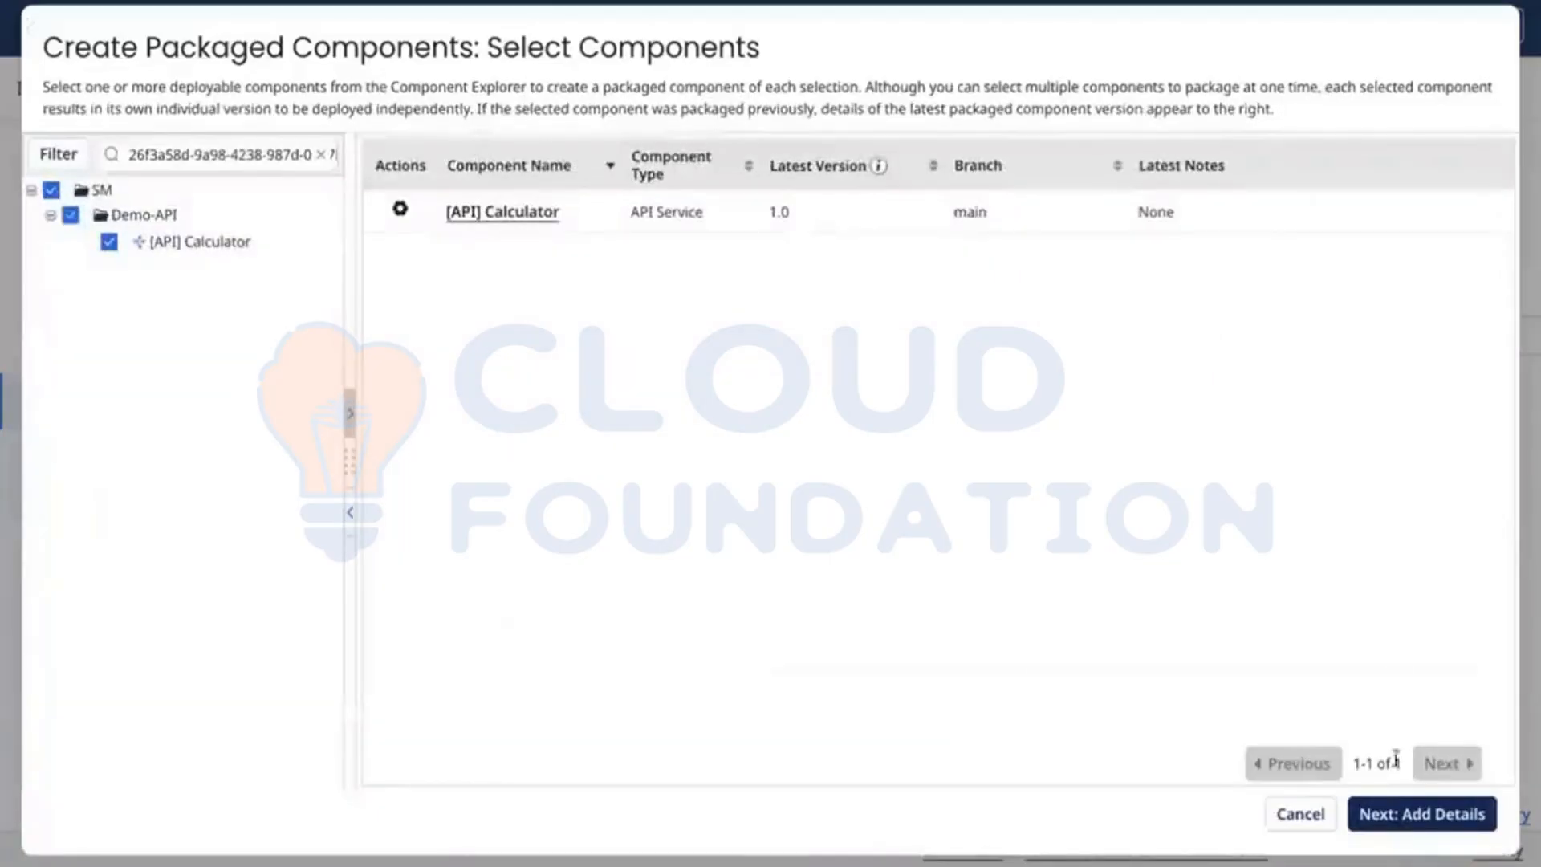
pyautogui.click(1417, 815)
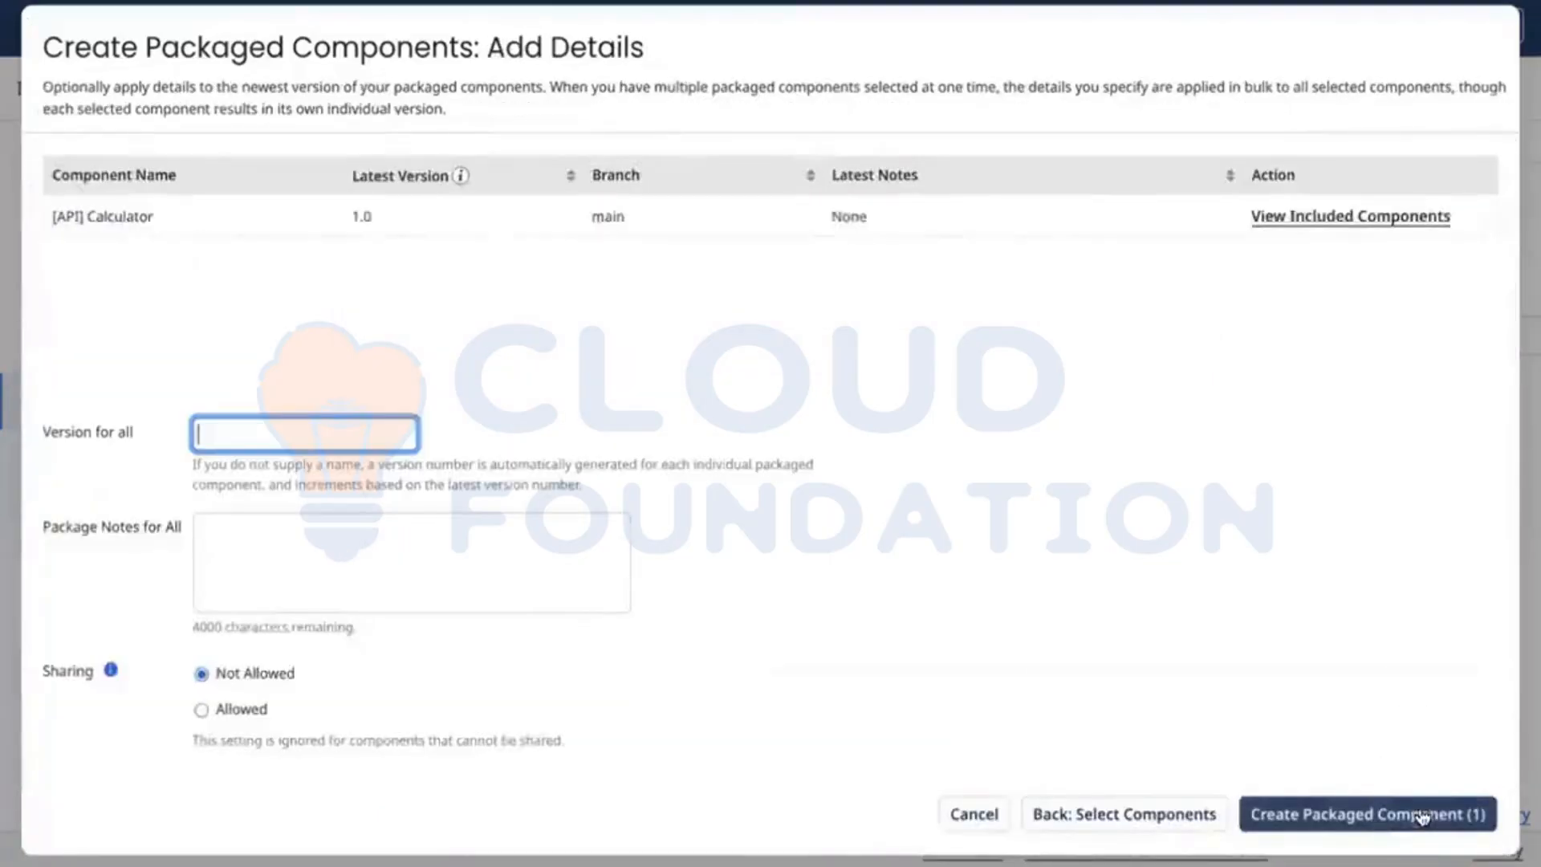
pyautogui.click(1371, 811)
# Step: Deploy the new Calculator API package to the DV environment without deployment notes
pyautogui.click(1029, 516)
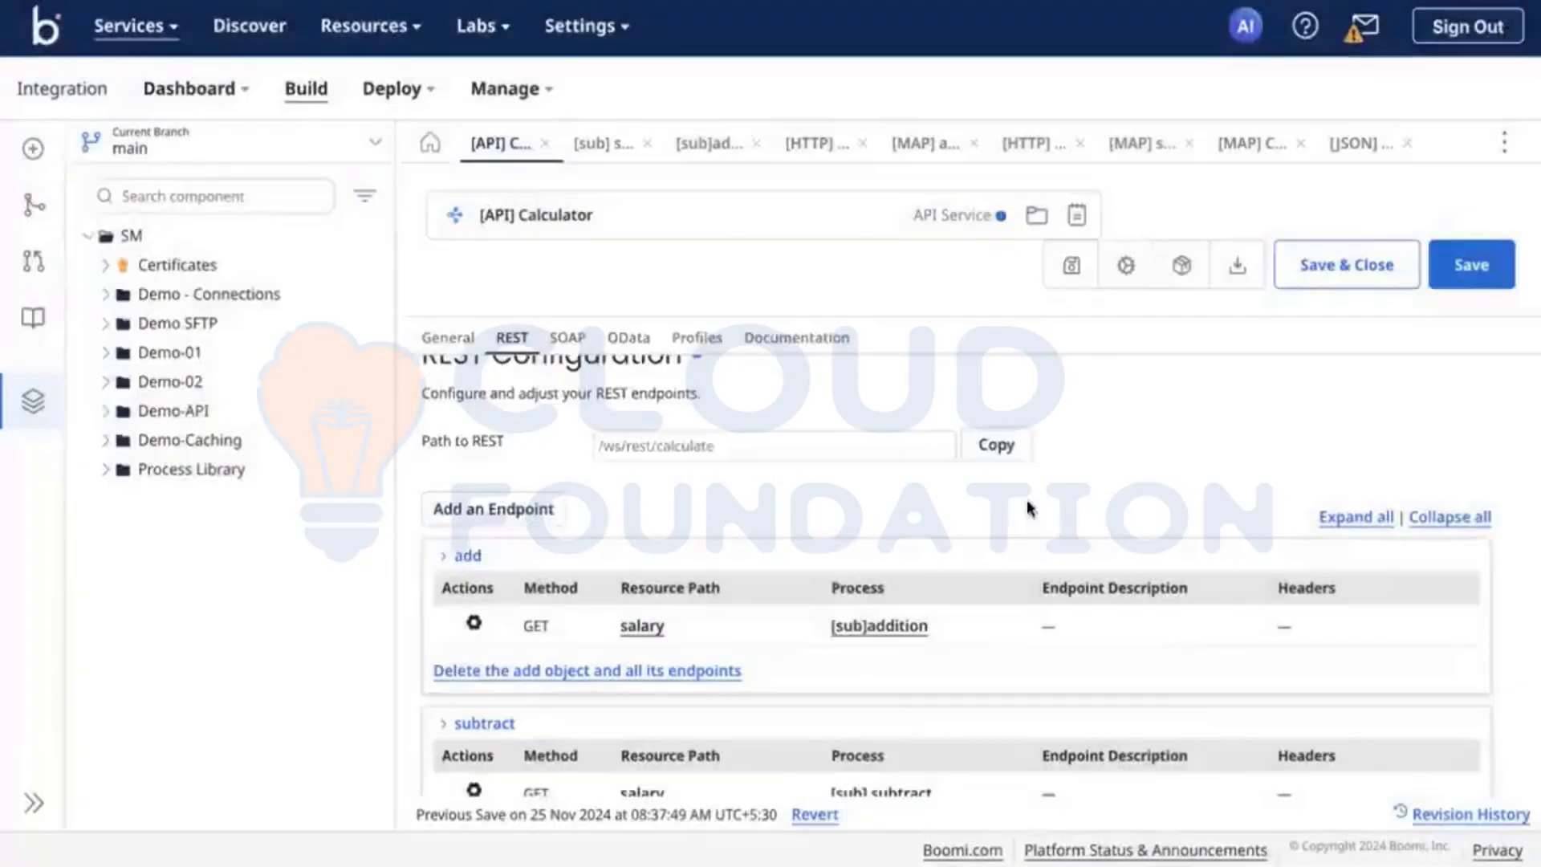
pyautogui.click(481, 151)
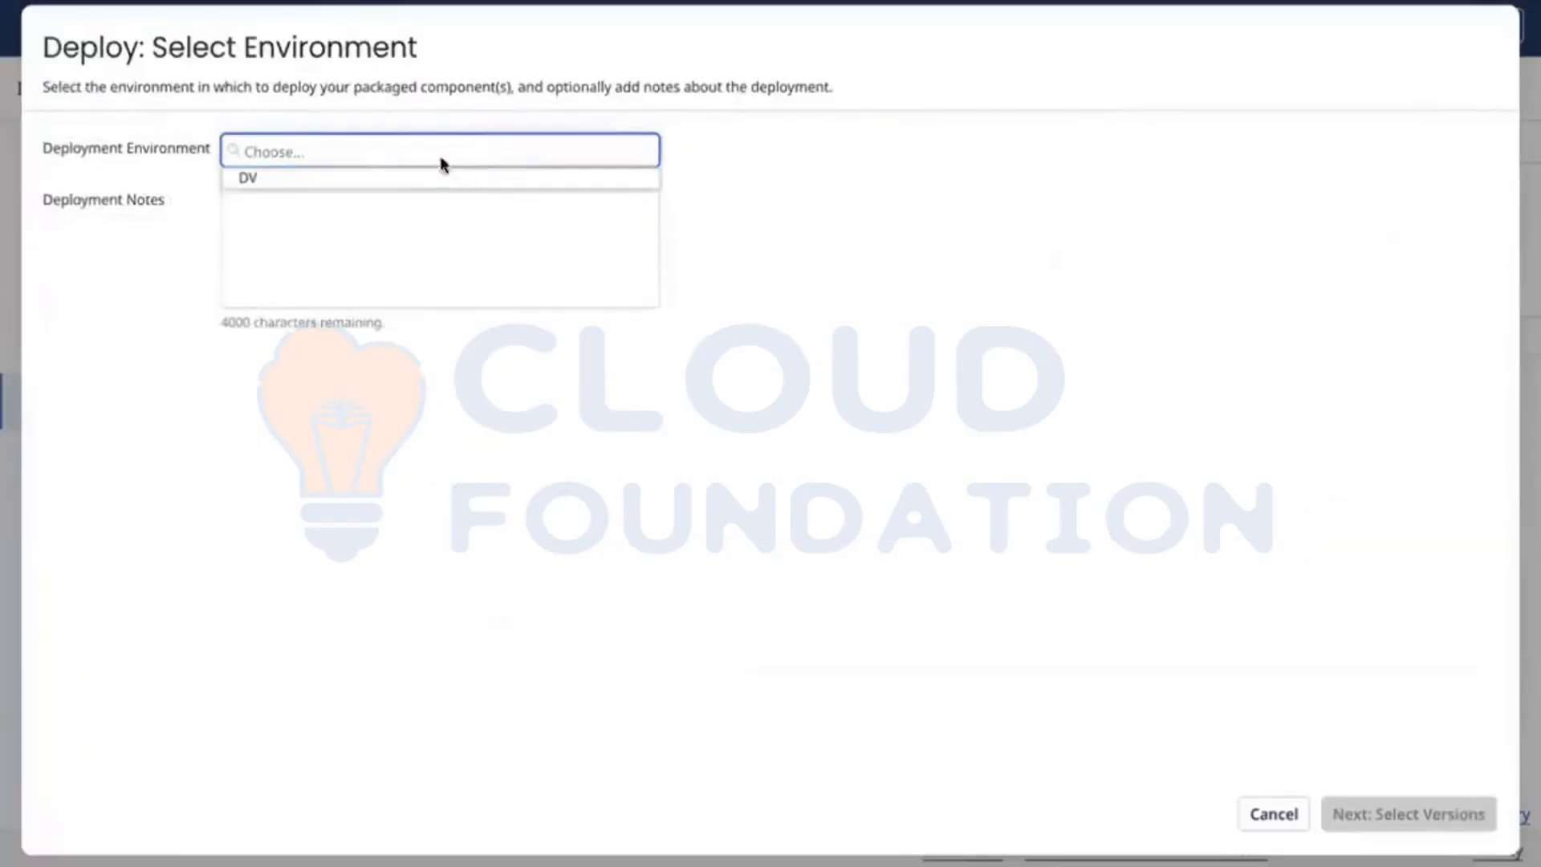
pyautogui.click(392, 173)
pyautogui.click(1411, 816)
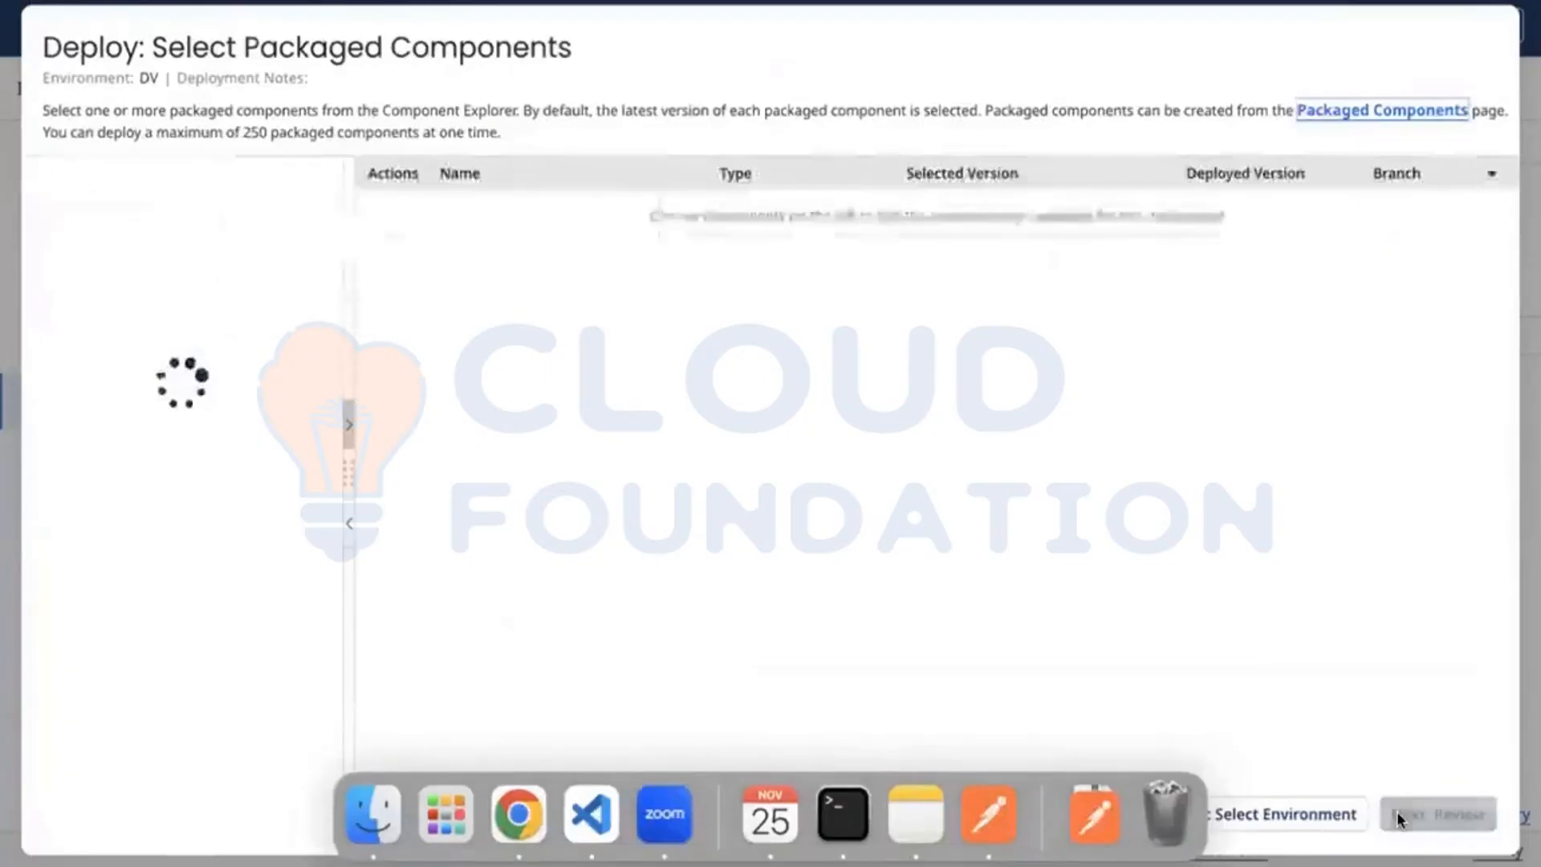
pyautogui.click(1449, 814)
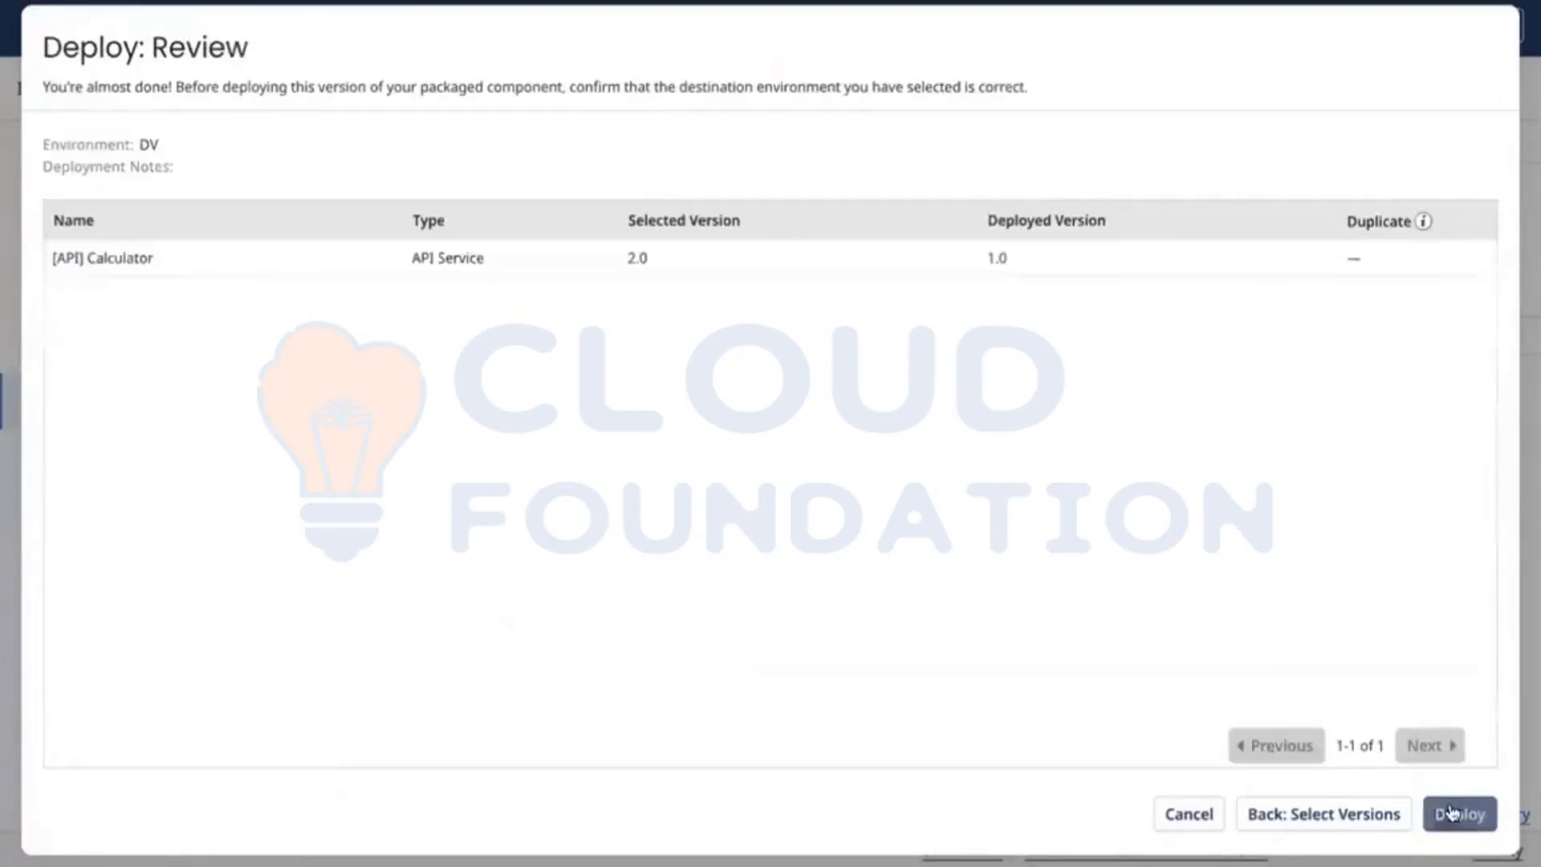
pyautogui.click(1453, 813)
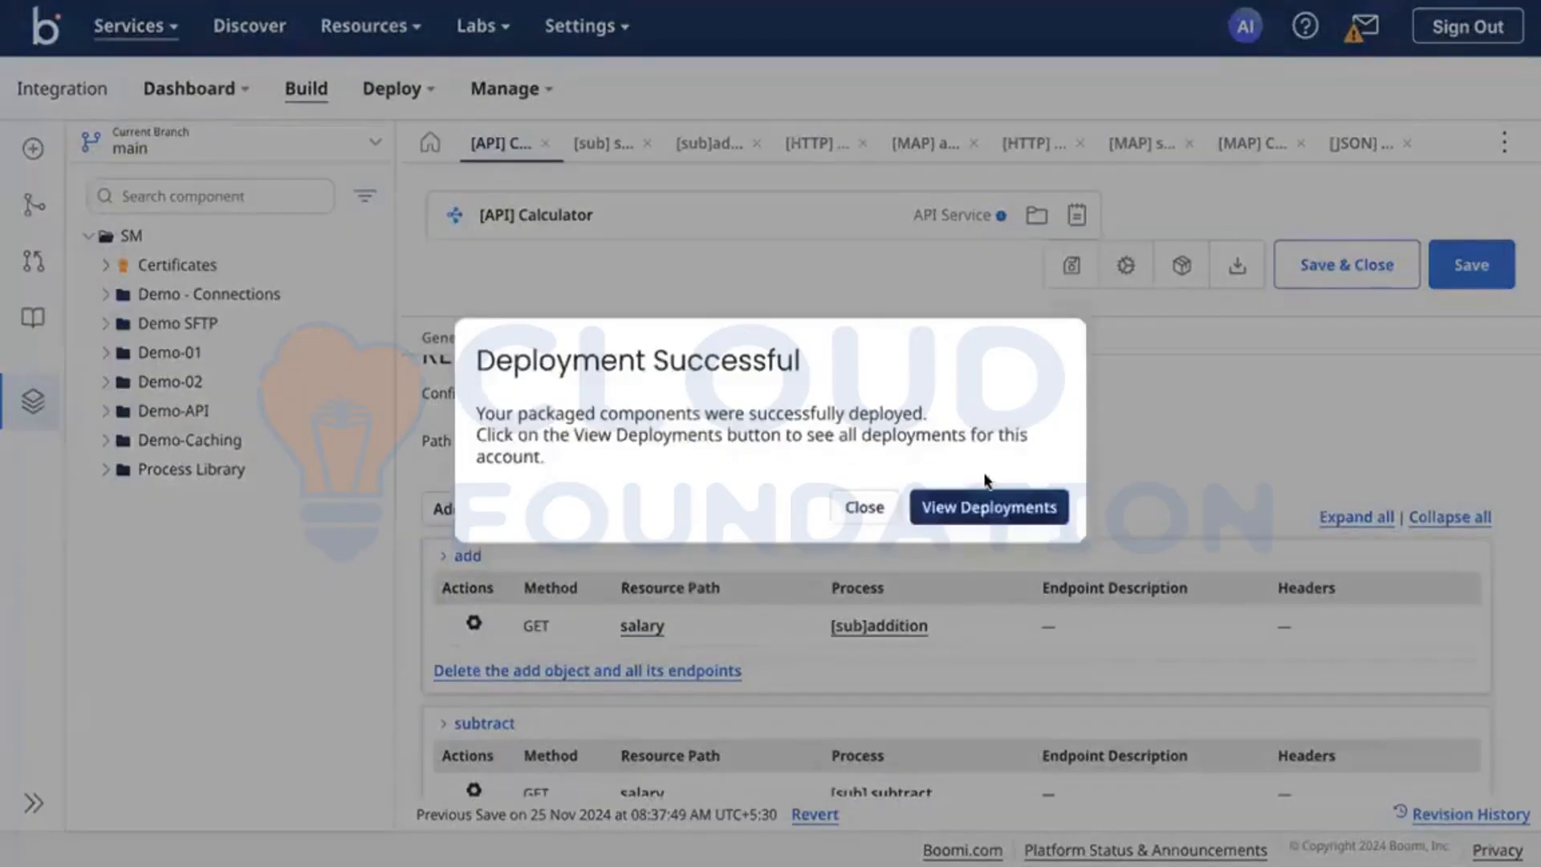
# Step: View the account's deployments and check the actions available for the Calculator API
pyautogui.click(1022, 506)
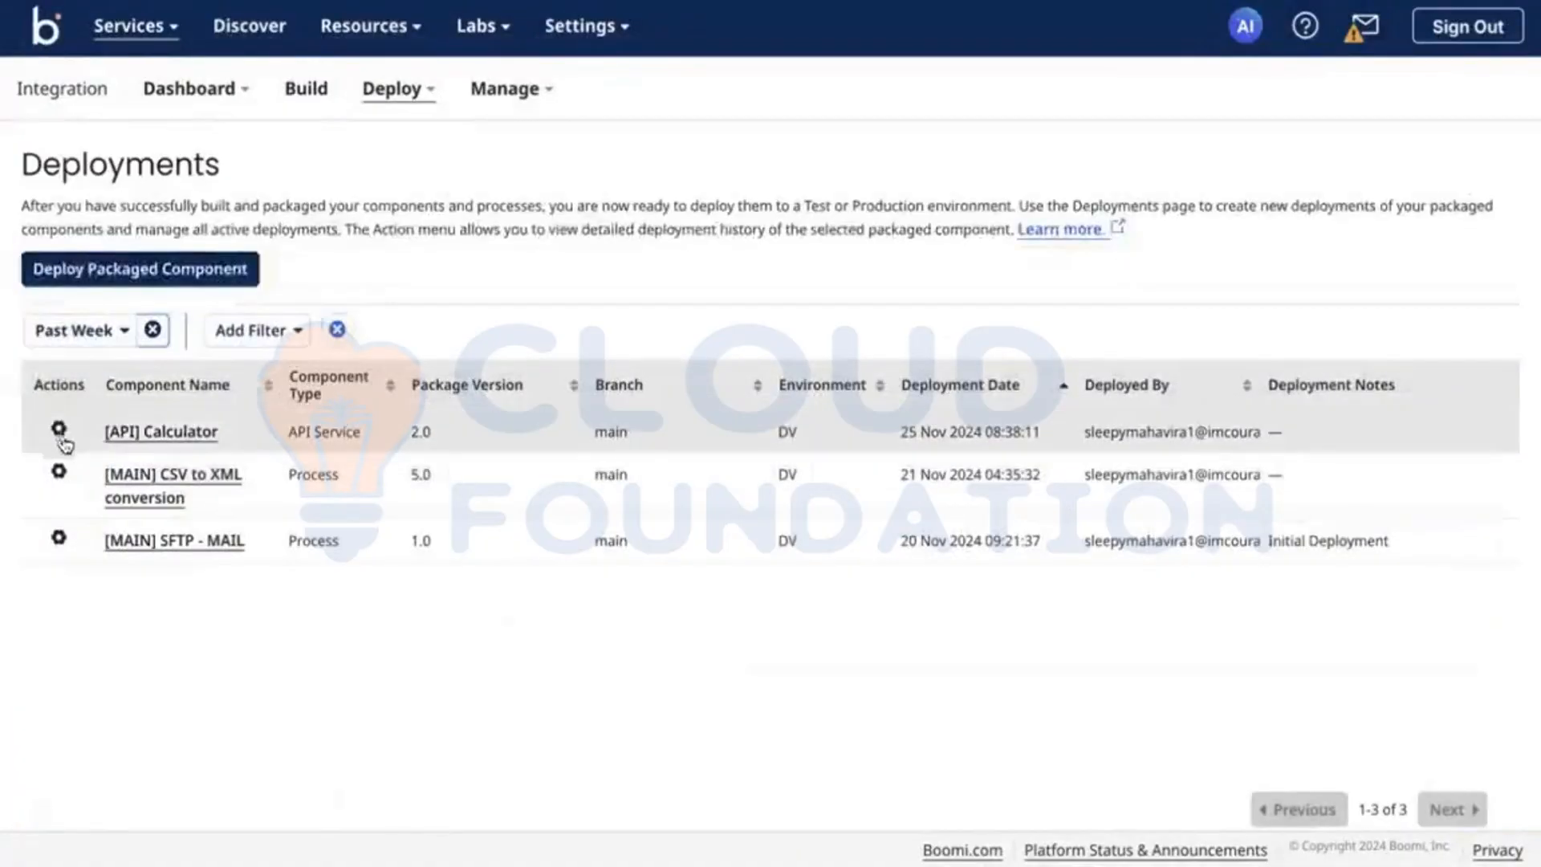
pyautogui.click(58, 429)
pyautogui.click(822, 666)
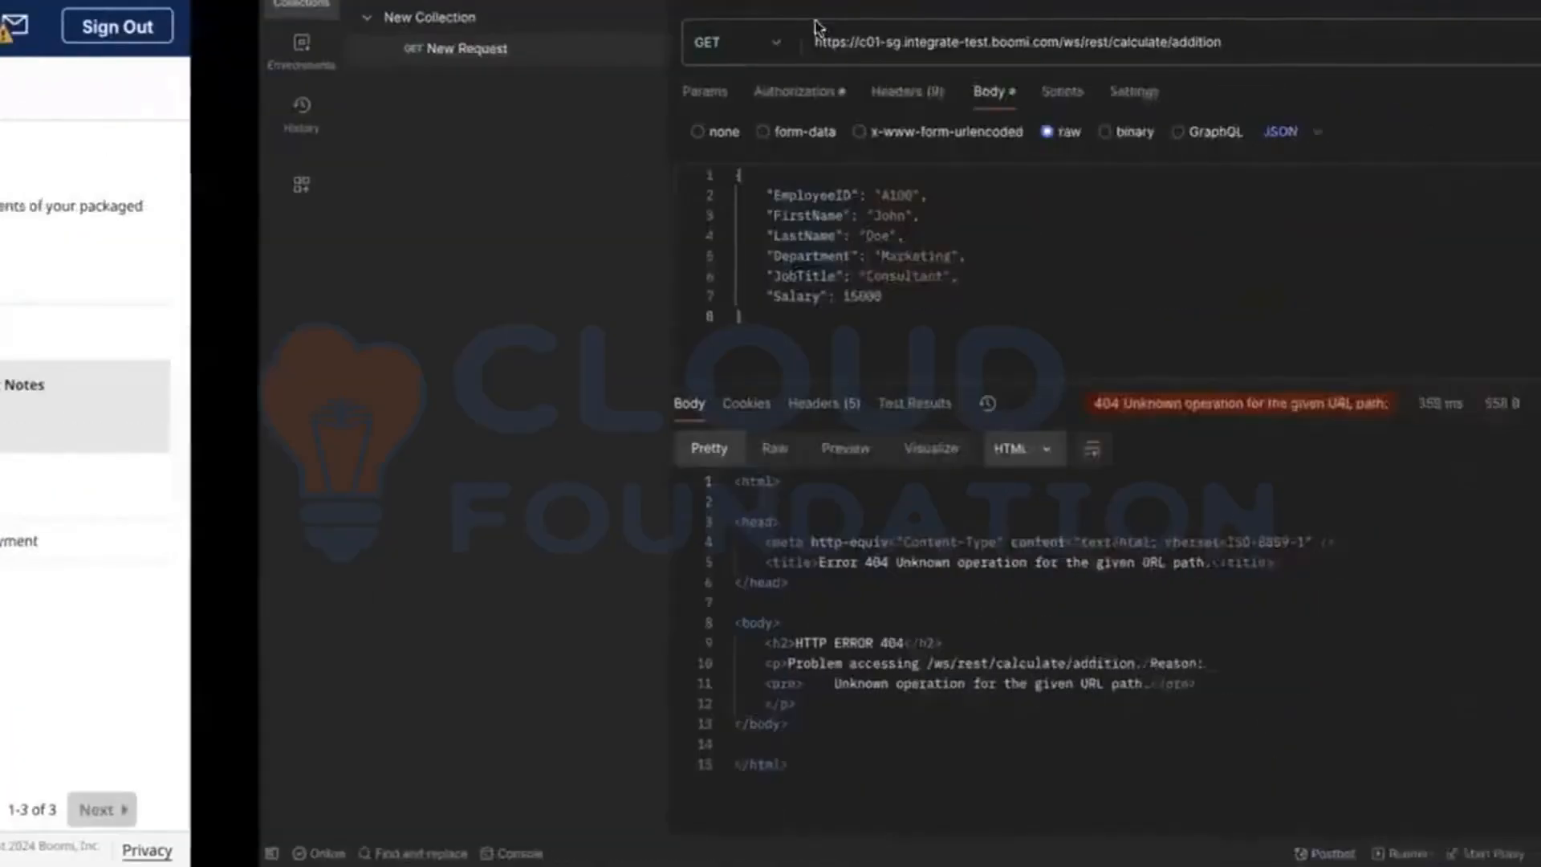
pyautogui.click(1054, 55)
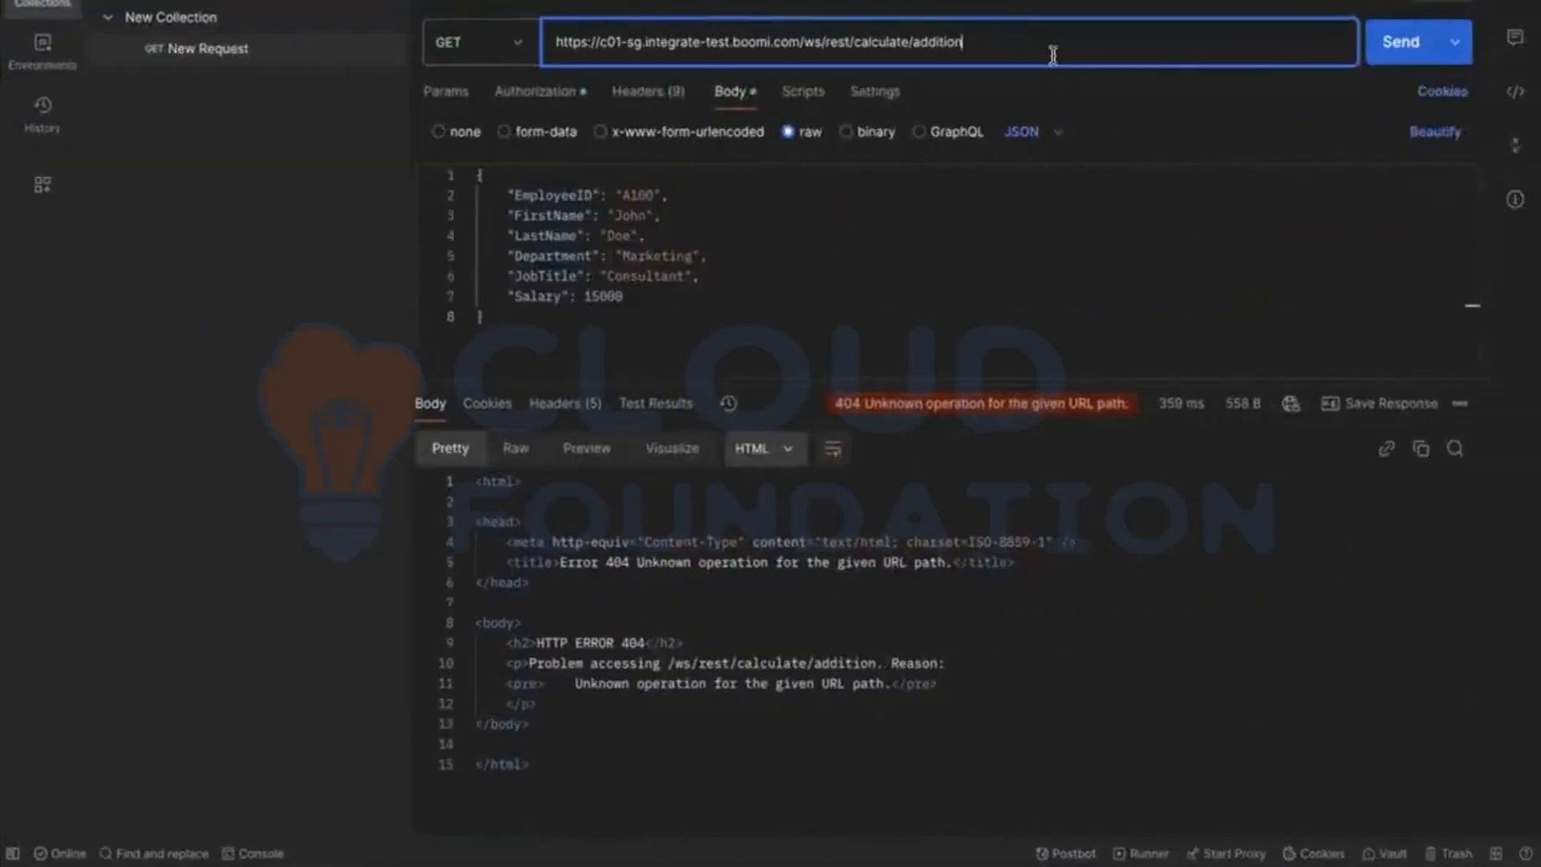
pyautogui.hotkey('ctrl', 'v')
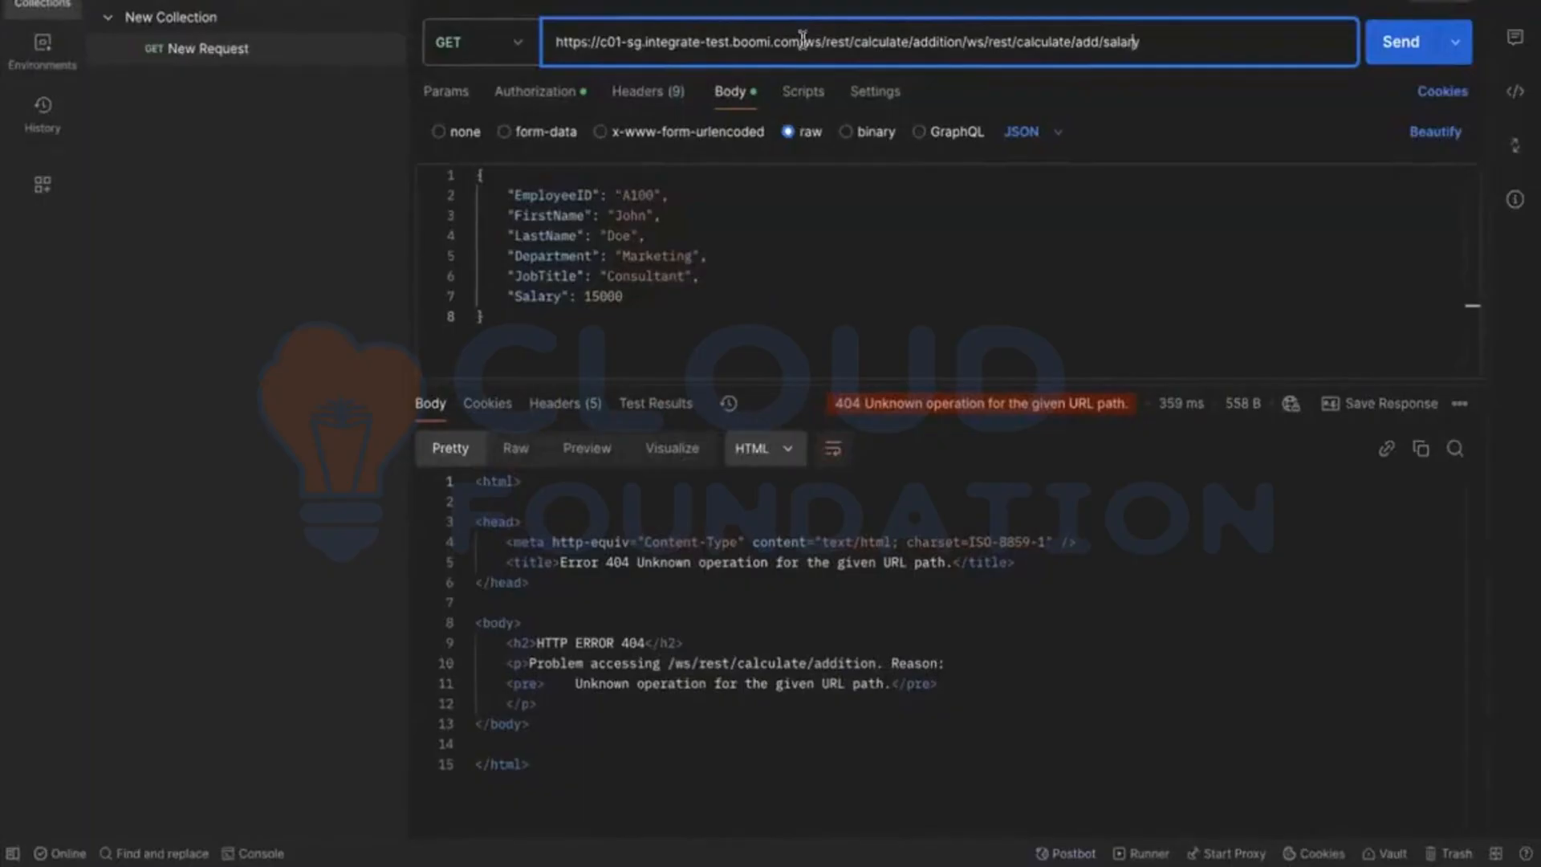
pyautogui.hotkey('shift', 'Home')
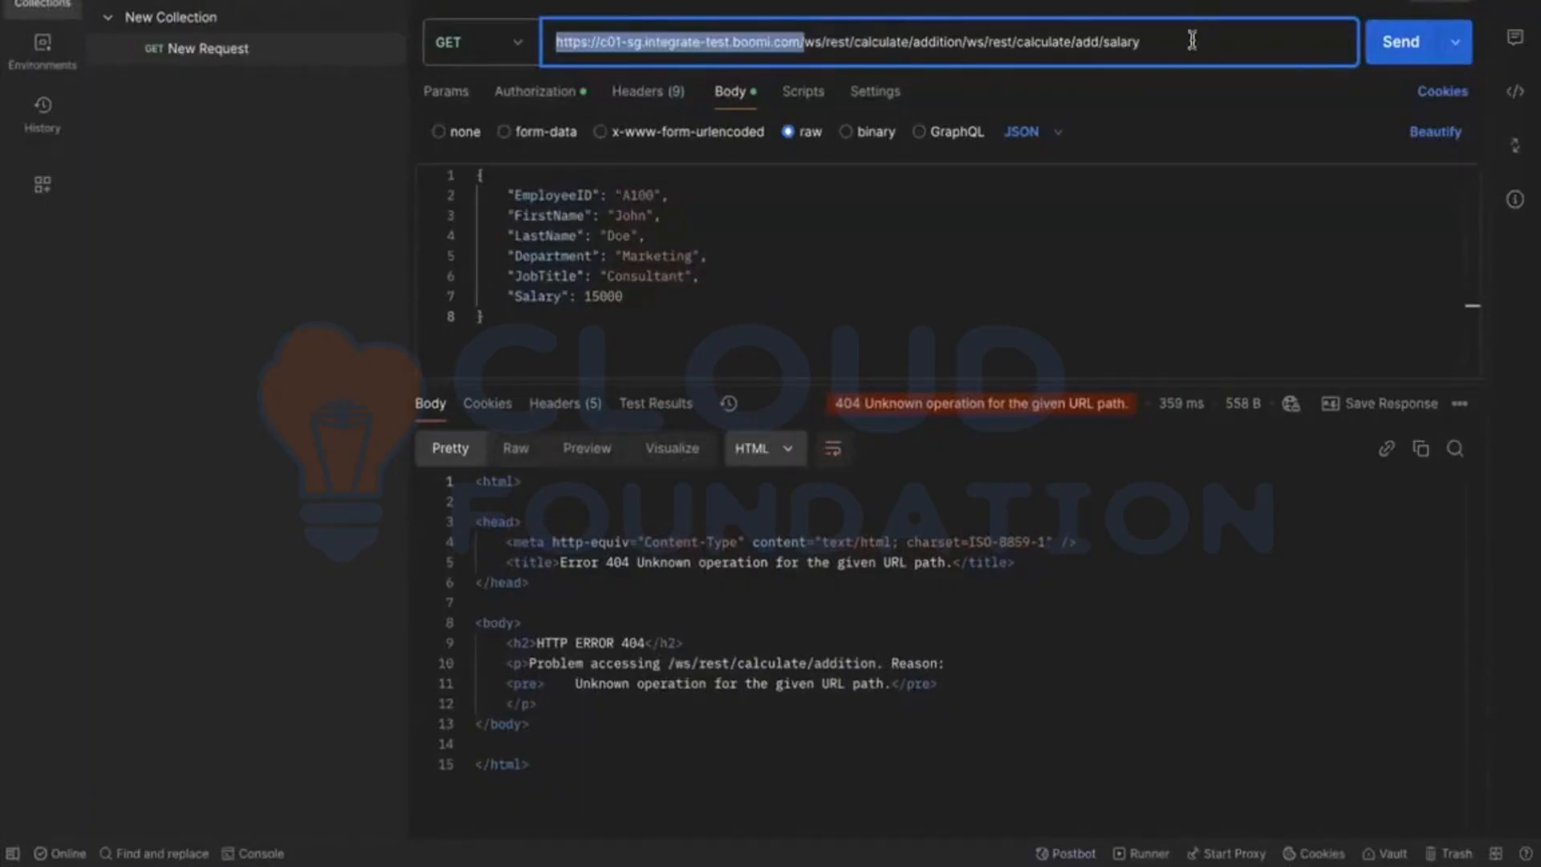
pyautogui.hotkey('shift', 'End')
pyautogui.press('BackSpace')
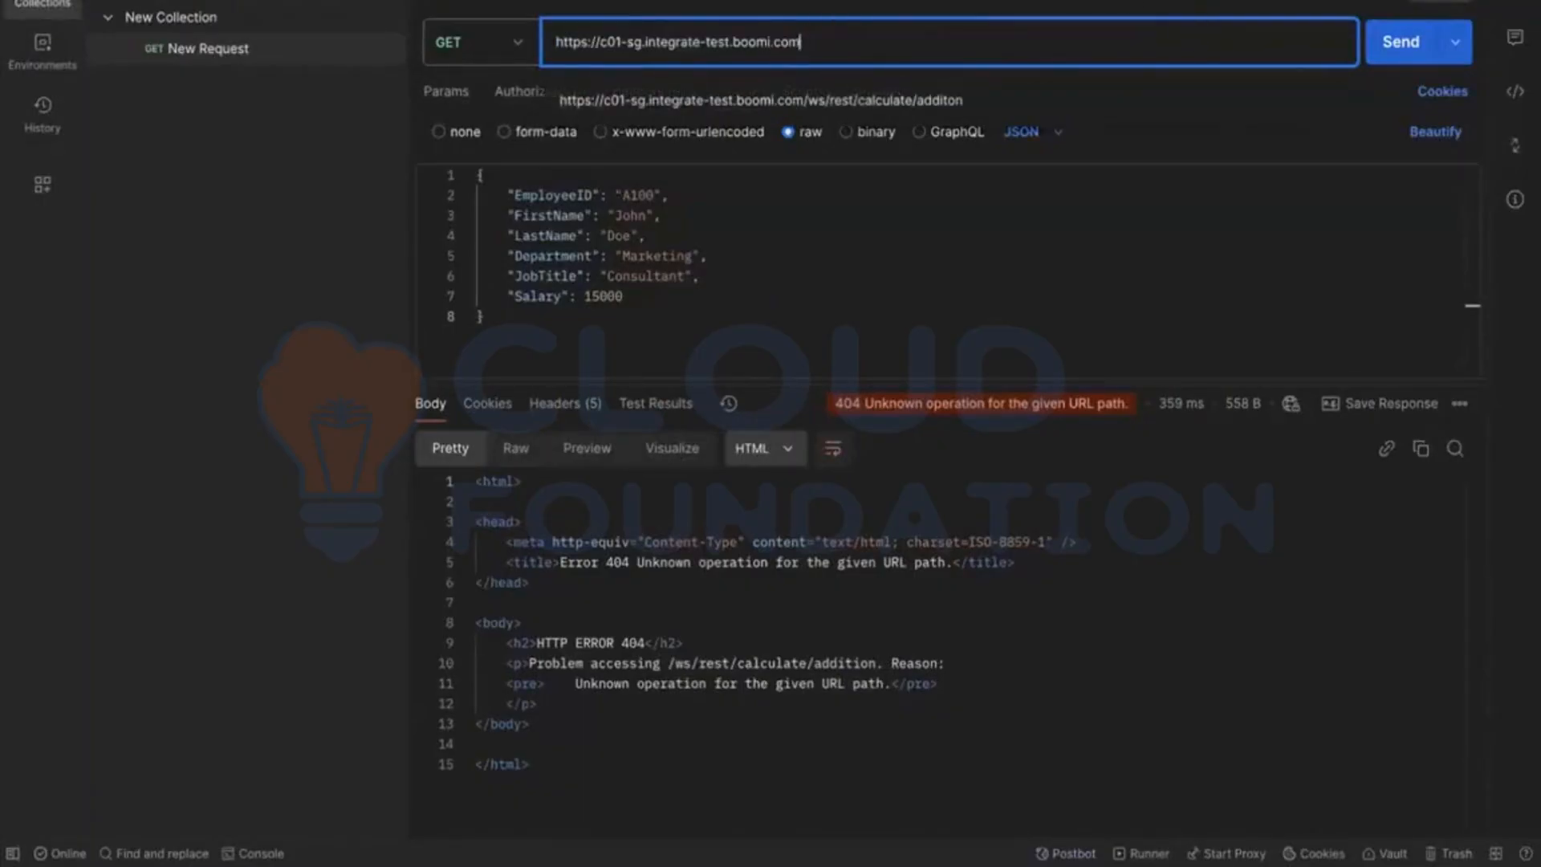
pyautogui.hotkey('ctrl', 'z')
# Step: Send the GET request to the add/salary endpoint and check the response status details
pyautogui.click(1381, 60)
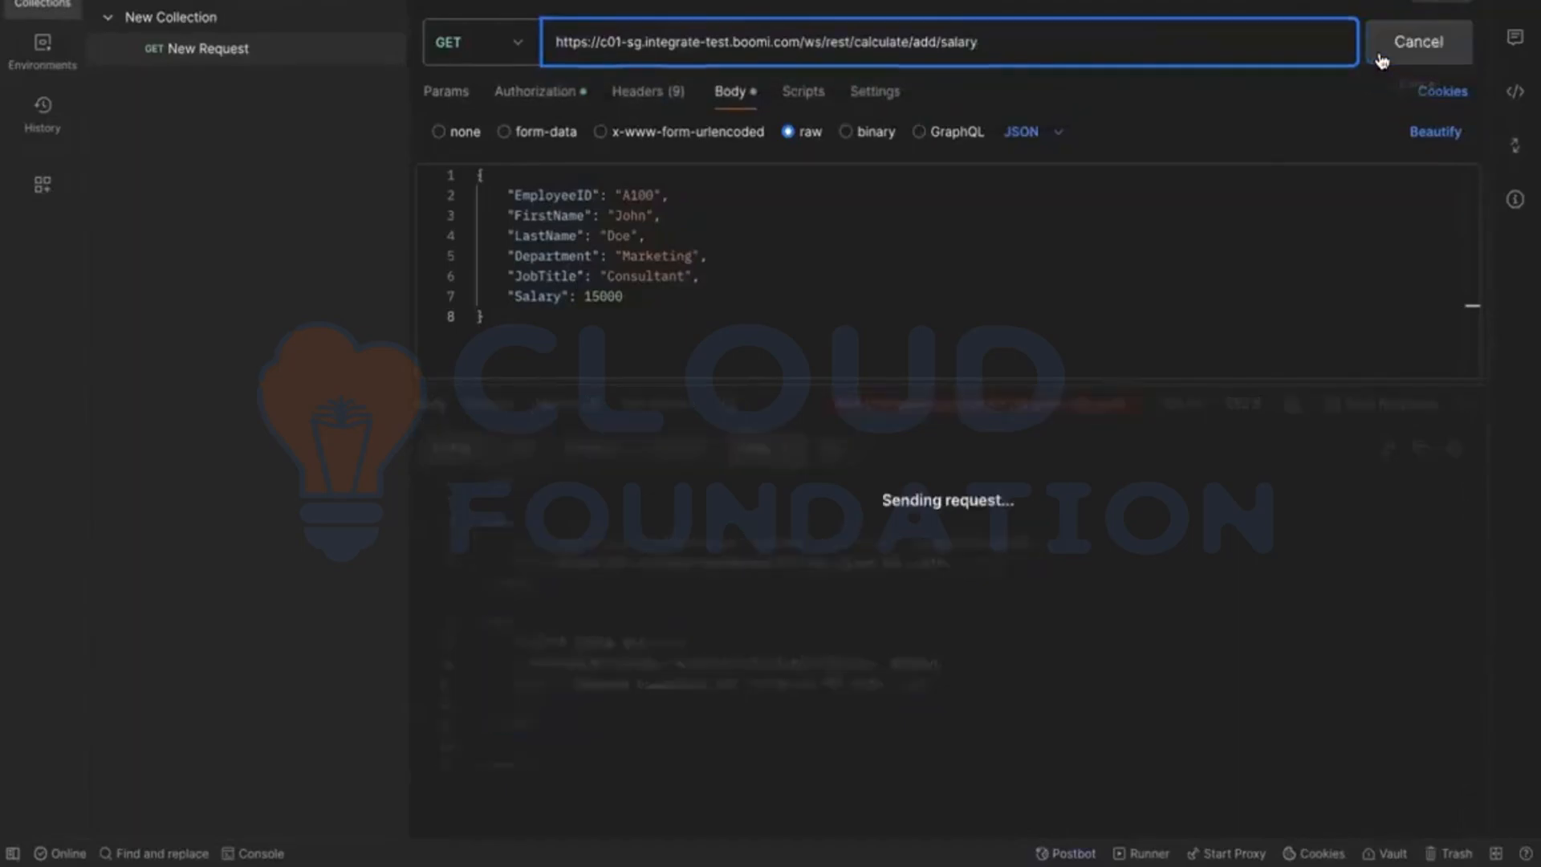
pyautogui.moveTo(925, 409)
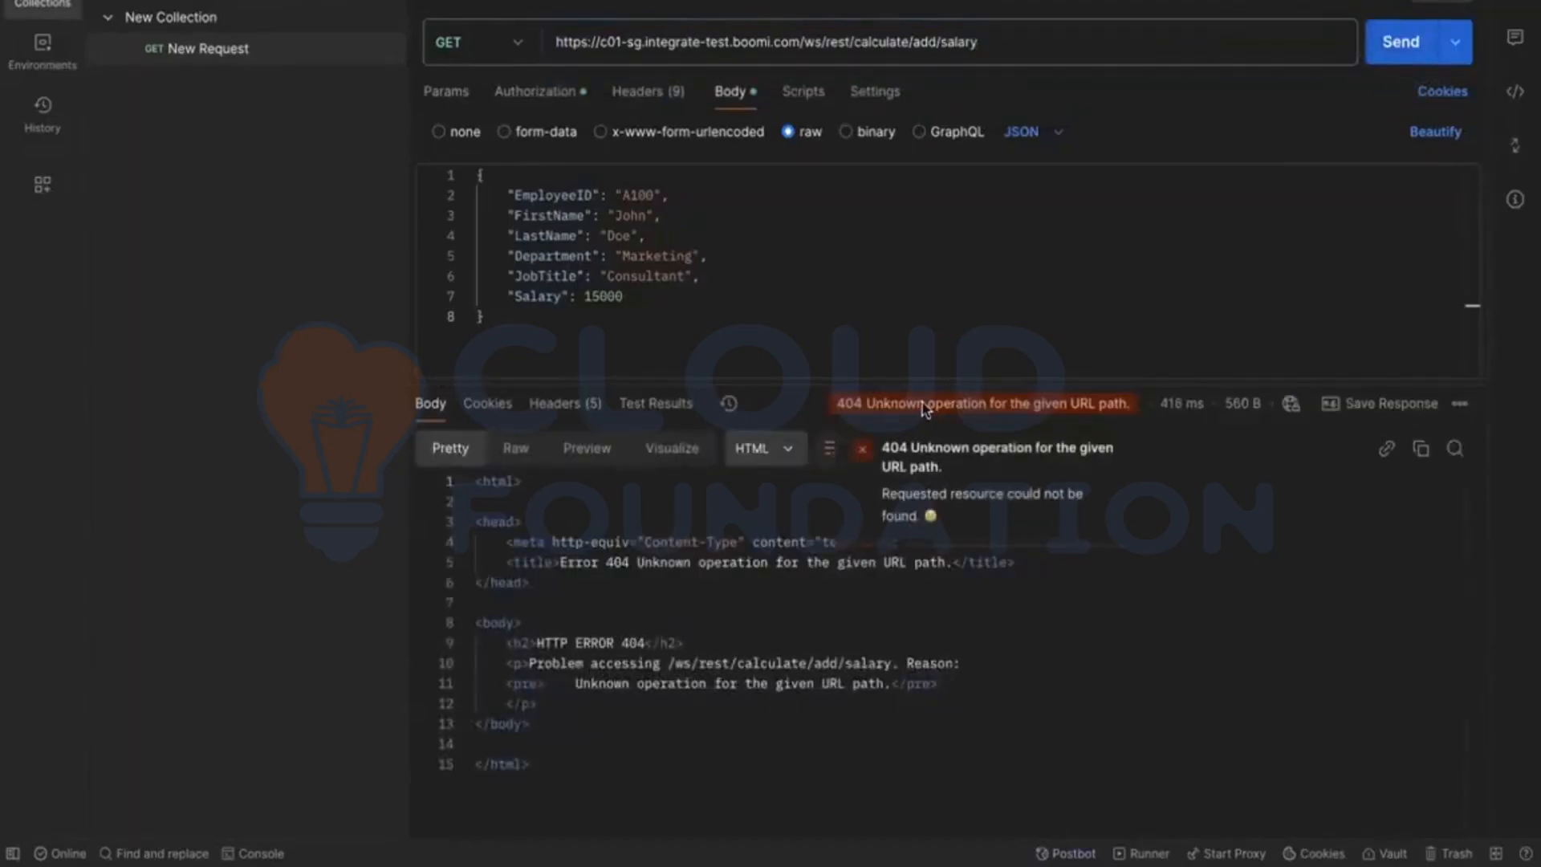
pyautogui.click(903, 254)
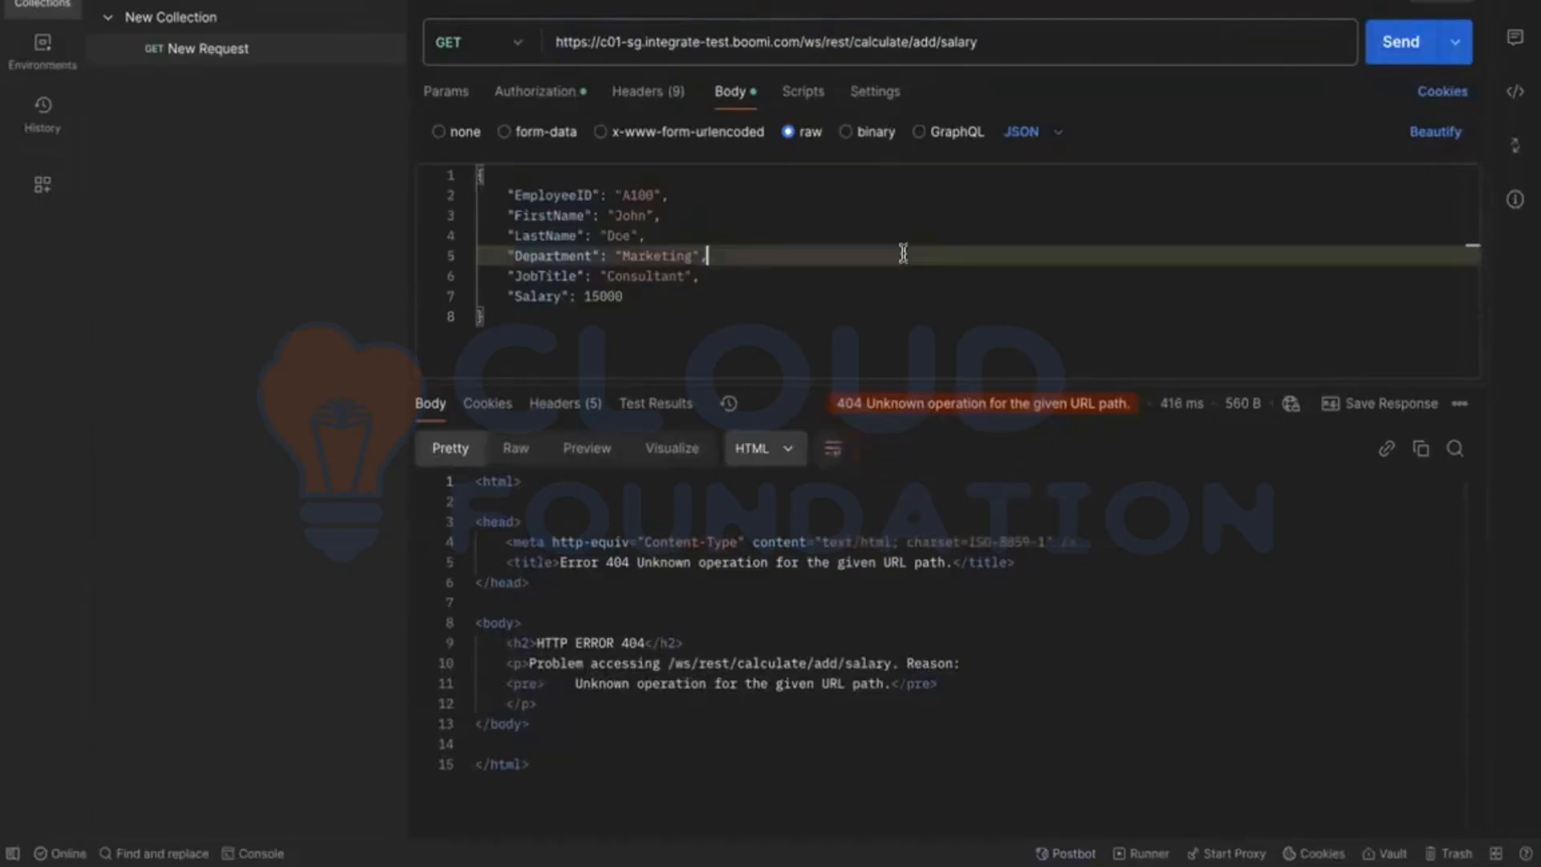
# Step: Switch back to Boomi and review the Shared Web Server settings of the Test-DV atom
pyautogui.hotkey('ctrl', 'Left')
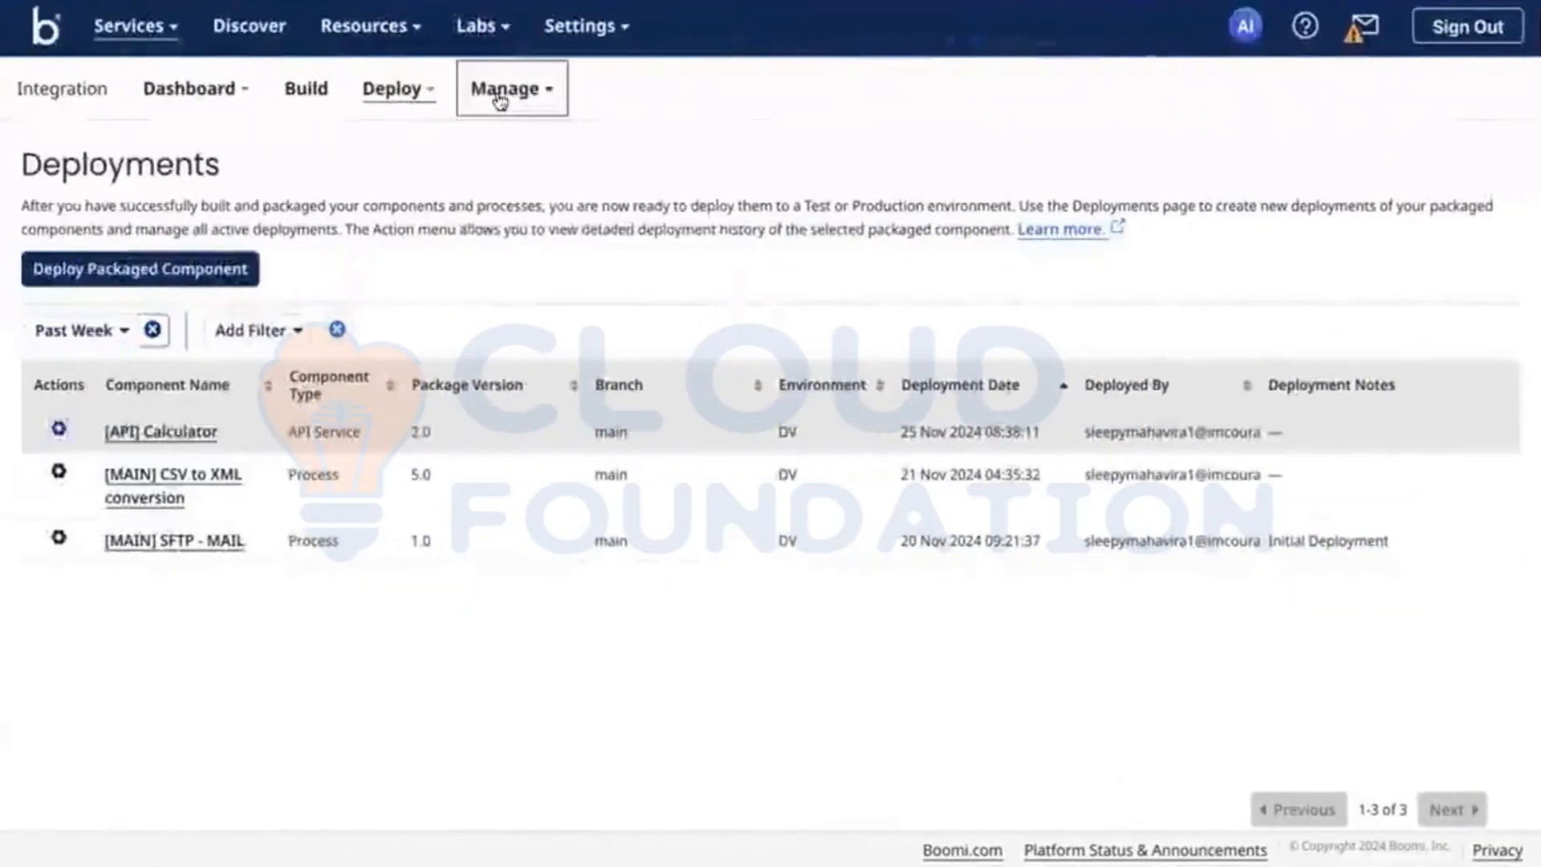
pyautogui.click(499, 98)
pyautogui.click(541, 183)
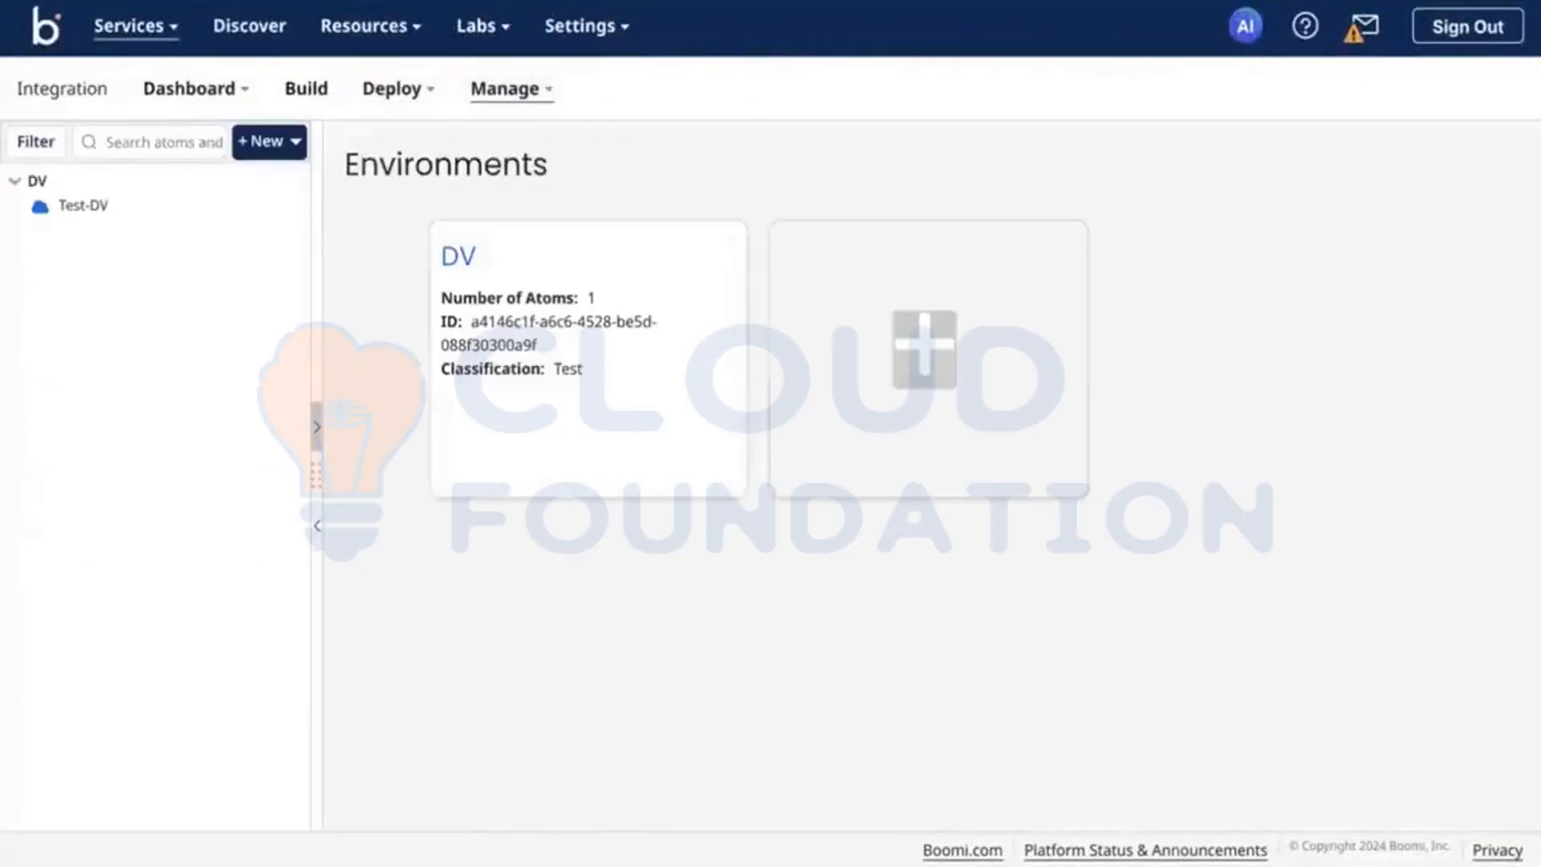
pyautogui.click(108, 206)
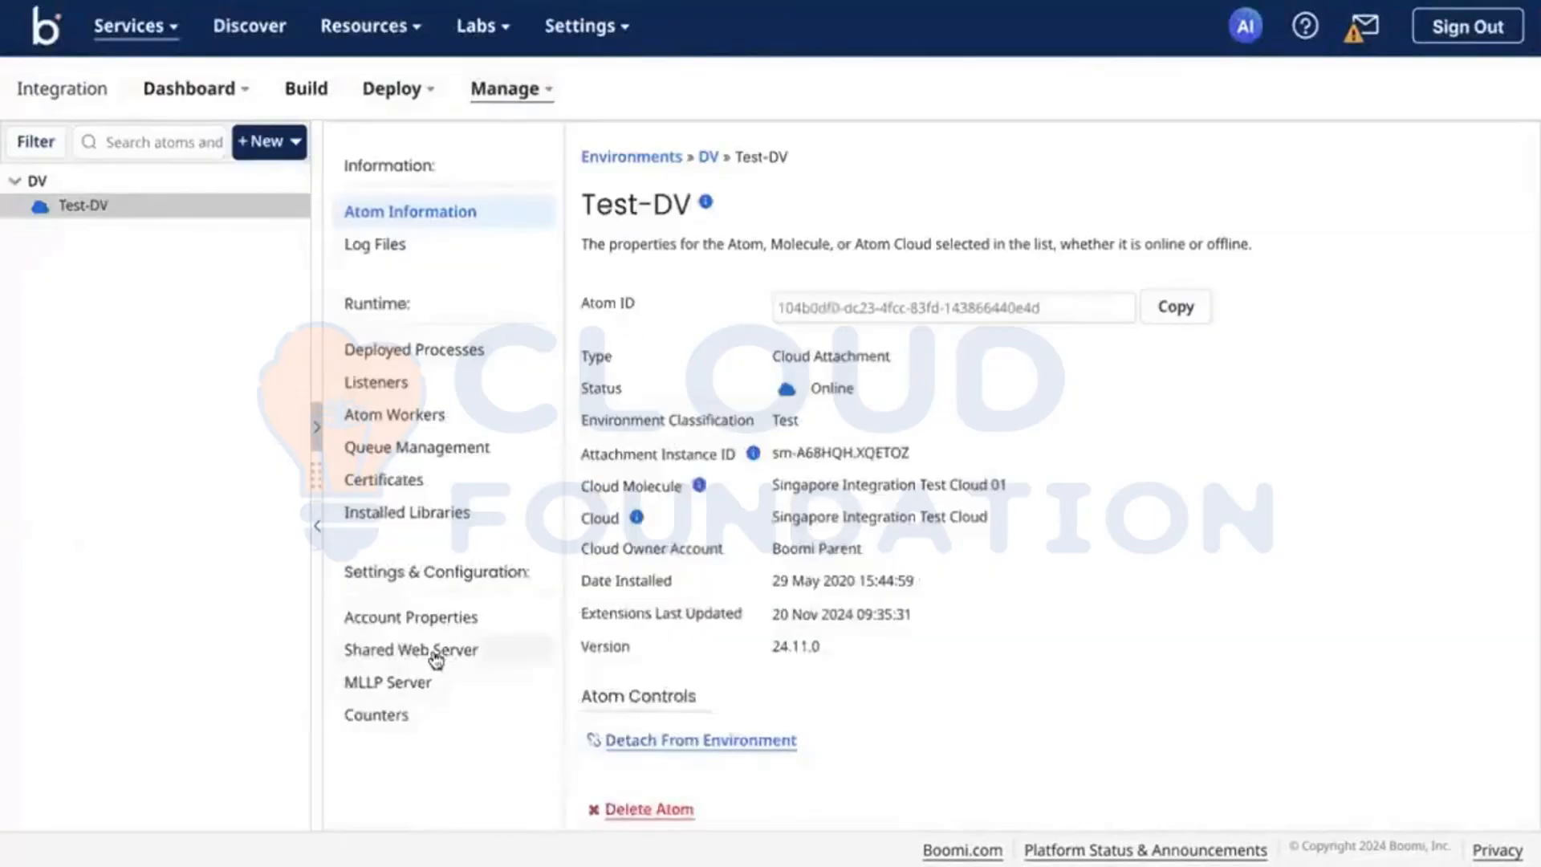
pyautogui.click(387, 652)
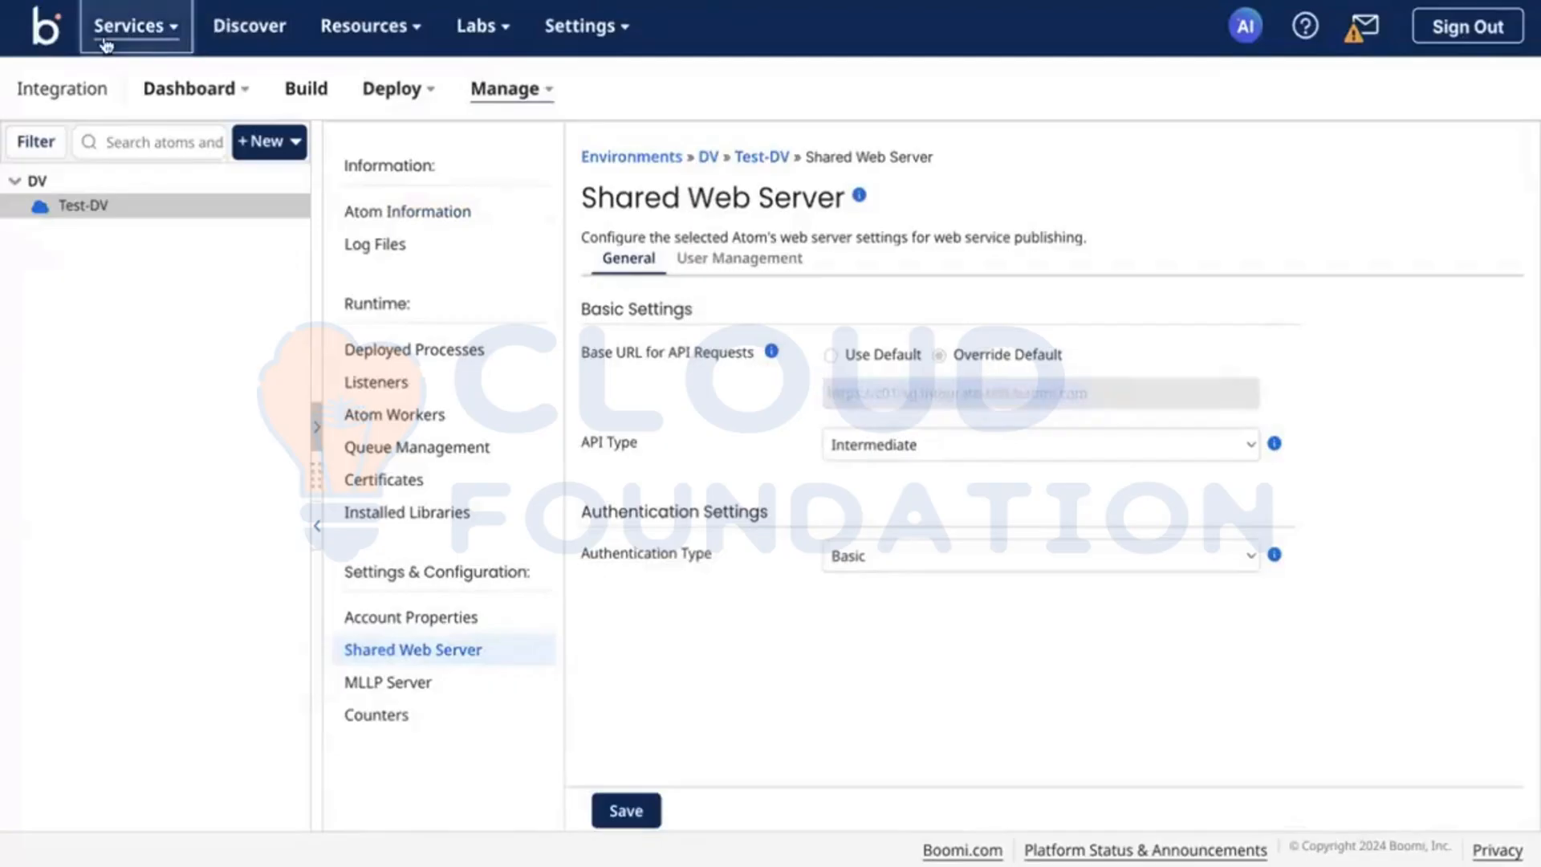
# Step: Go to API Management and view the details of the Calculator API deployed on DV
pyautogui.click(129, 26)
pyautogui.click(191, 307)
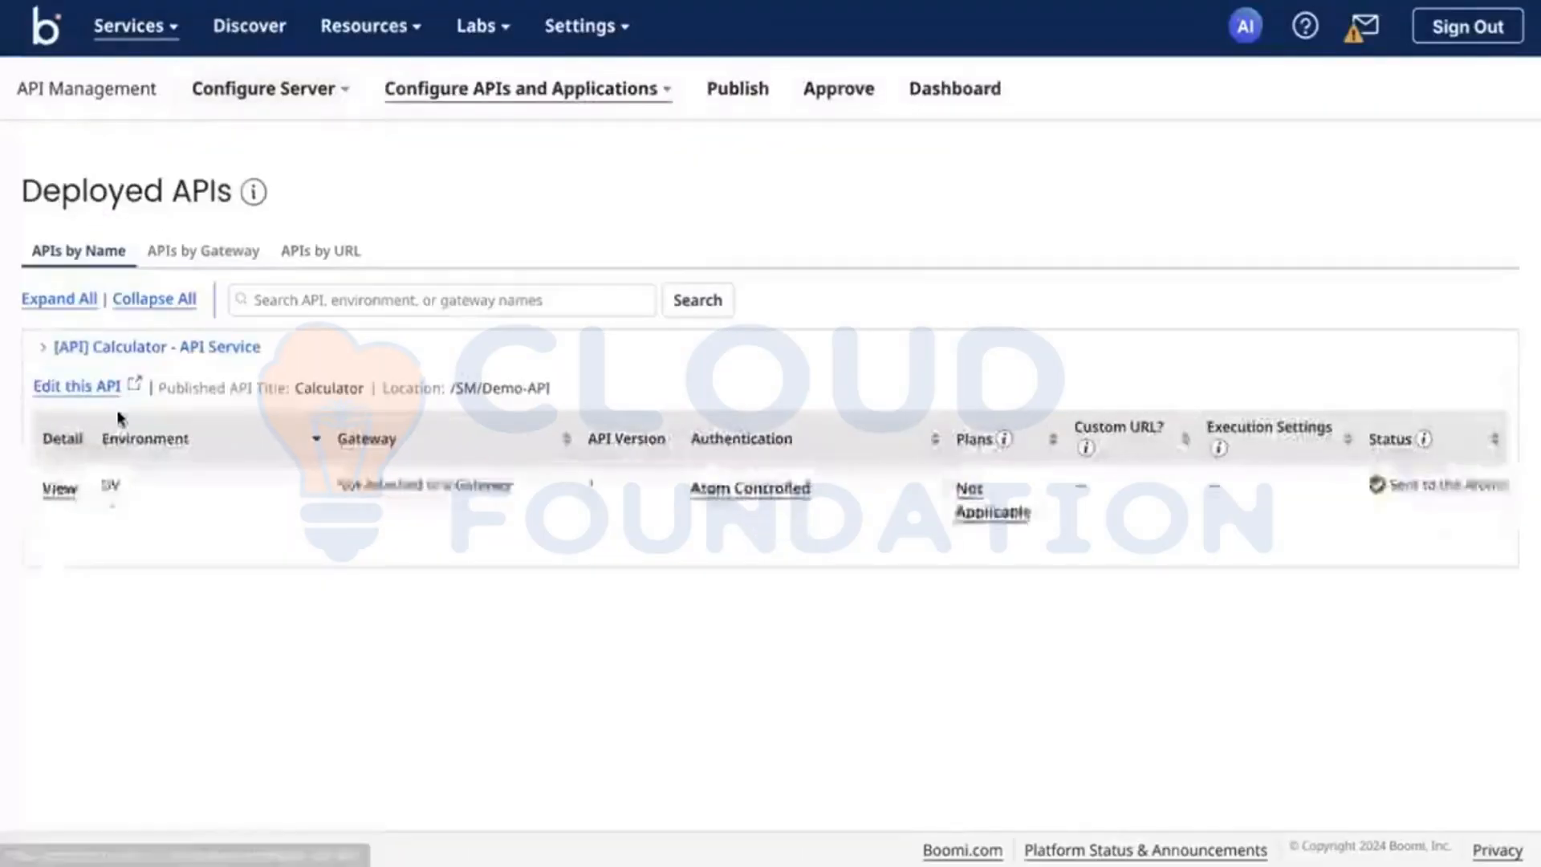
pyautogui.click(60, 489)
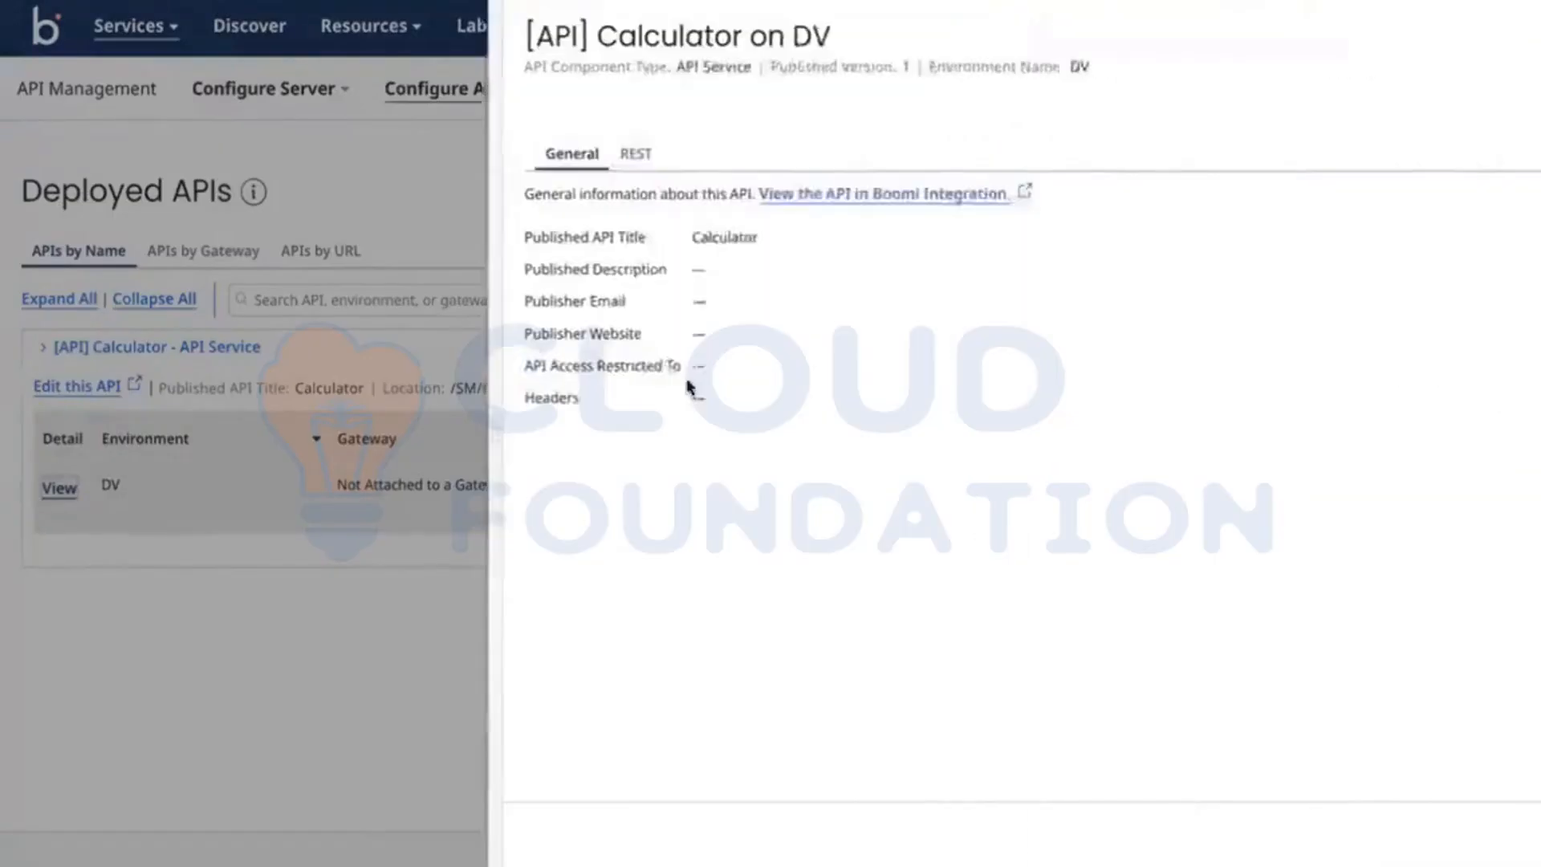
# Step: Review the REST details of the Calculator API on DV, including its add and subtract endpoints, and close the details
pyautogui.click(527, 138)
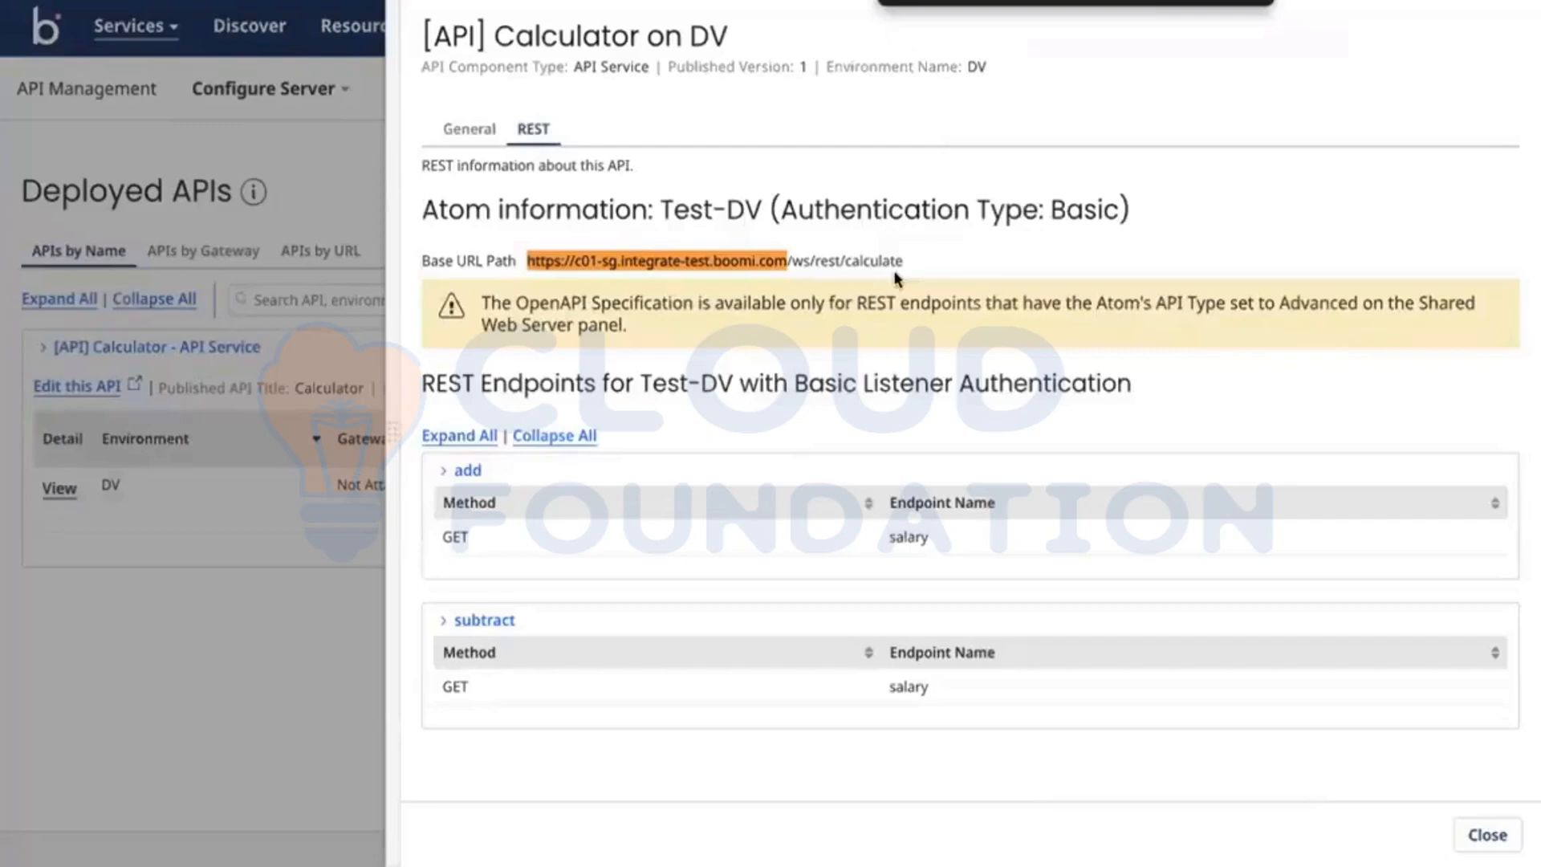
pyautogui.click(470, 470)
pyautogui.click(454, 531)
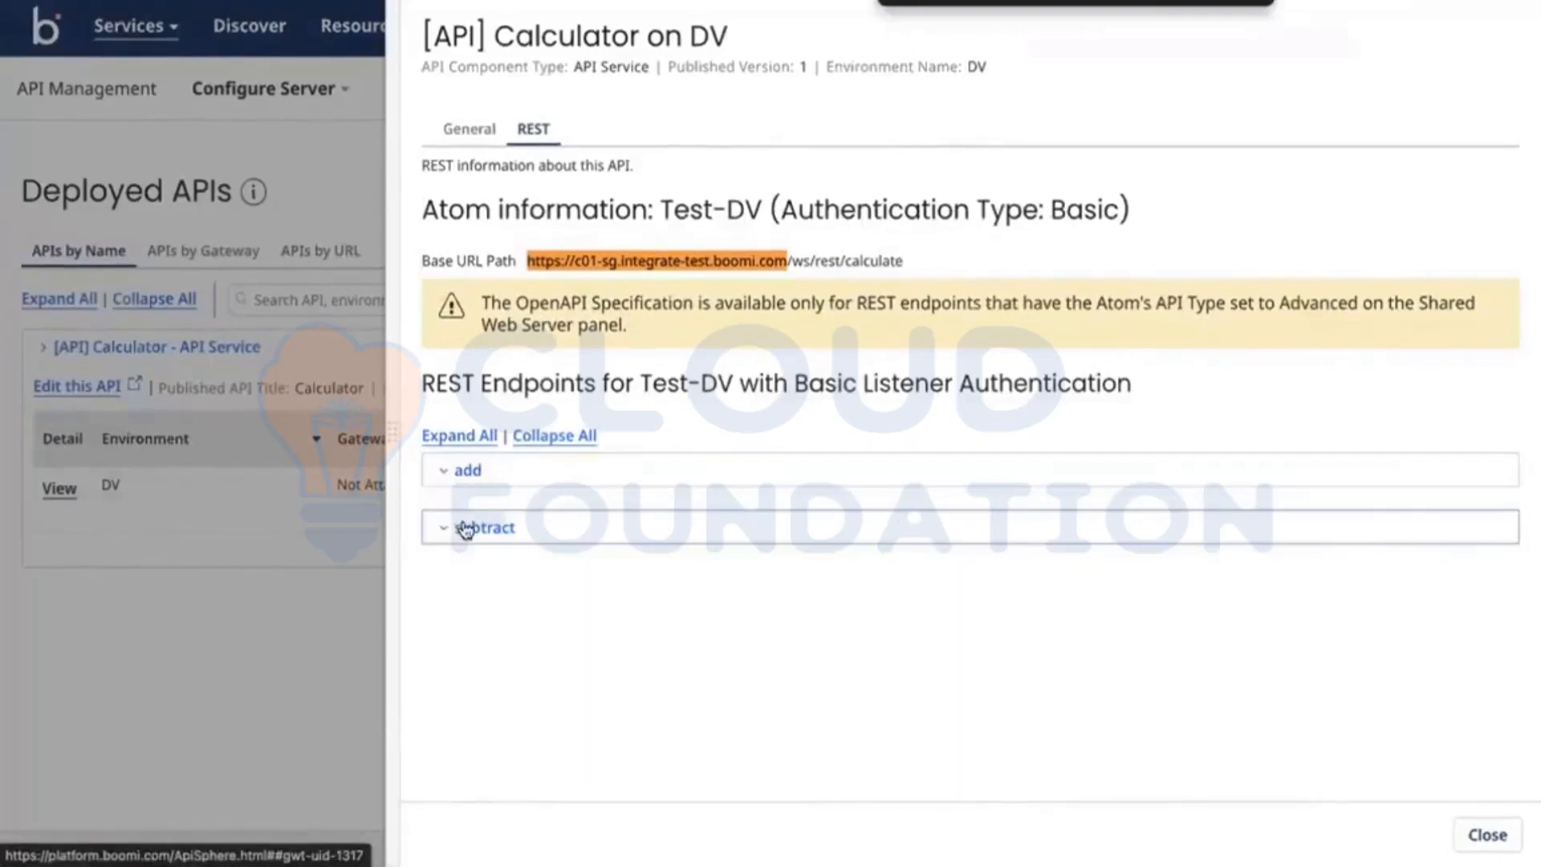
pyautogui.click(465, 530)
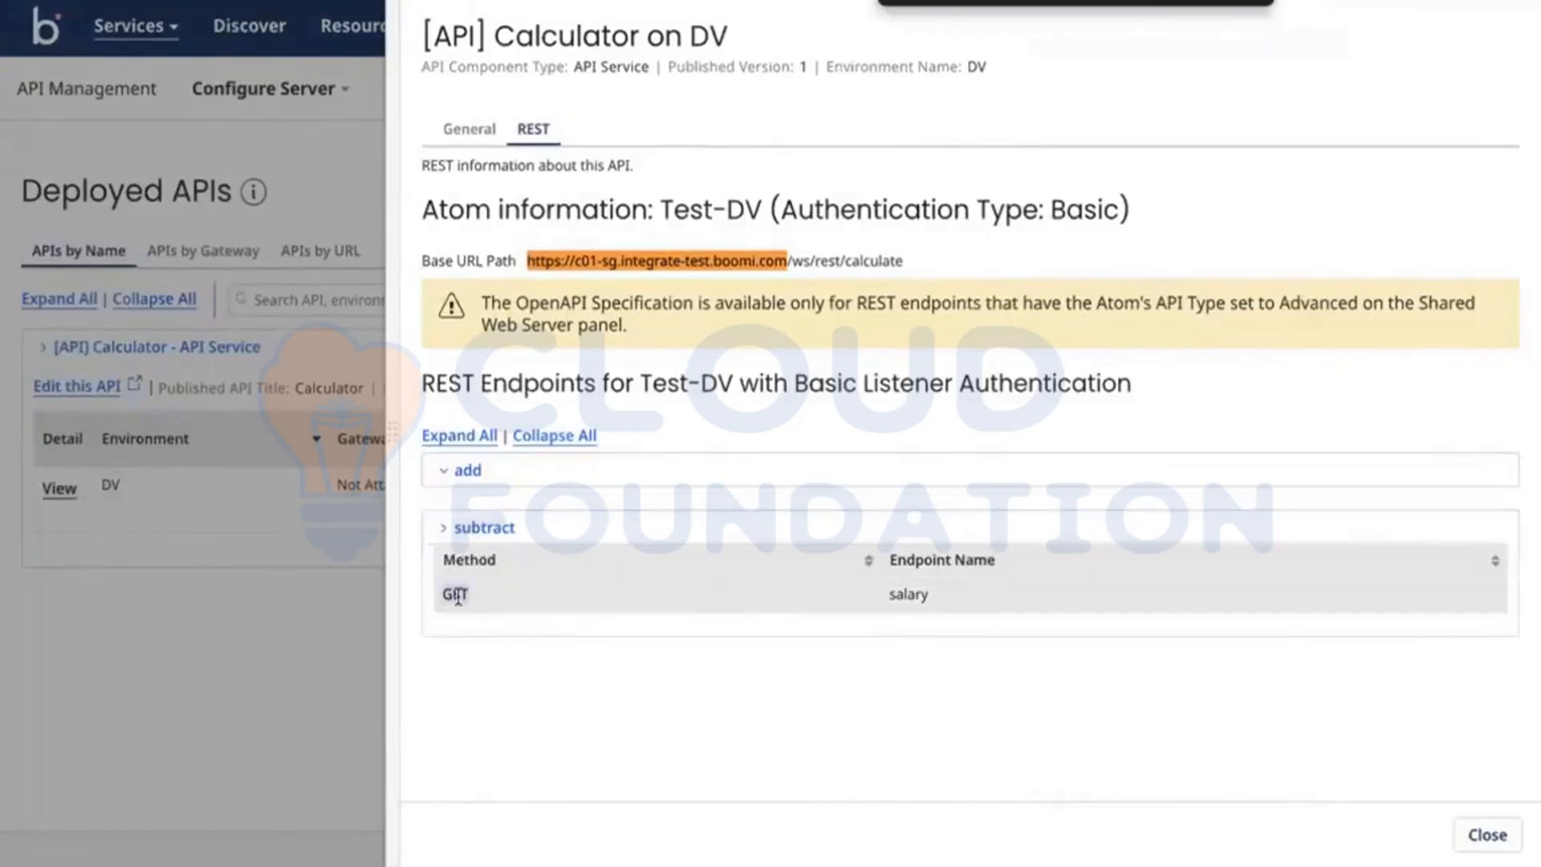
pyautogui.click(446, 473)
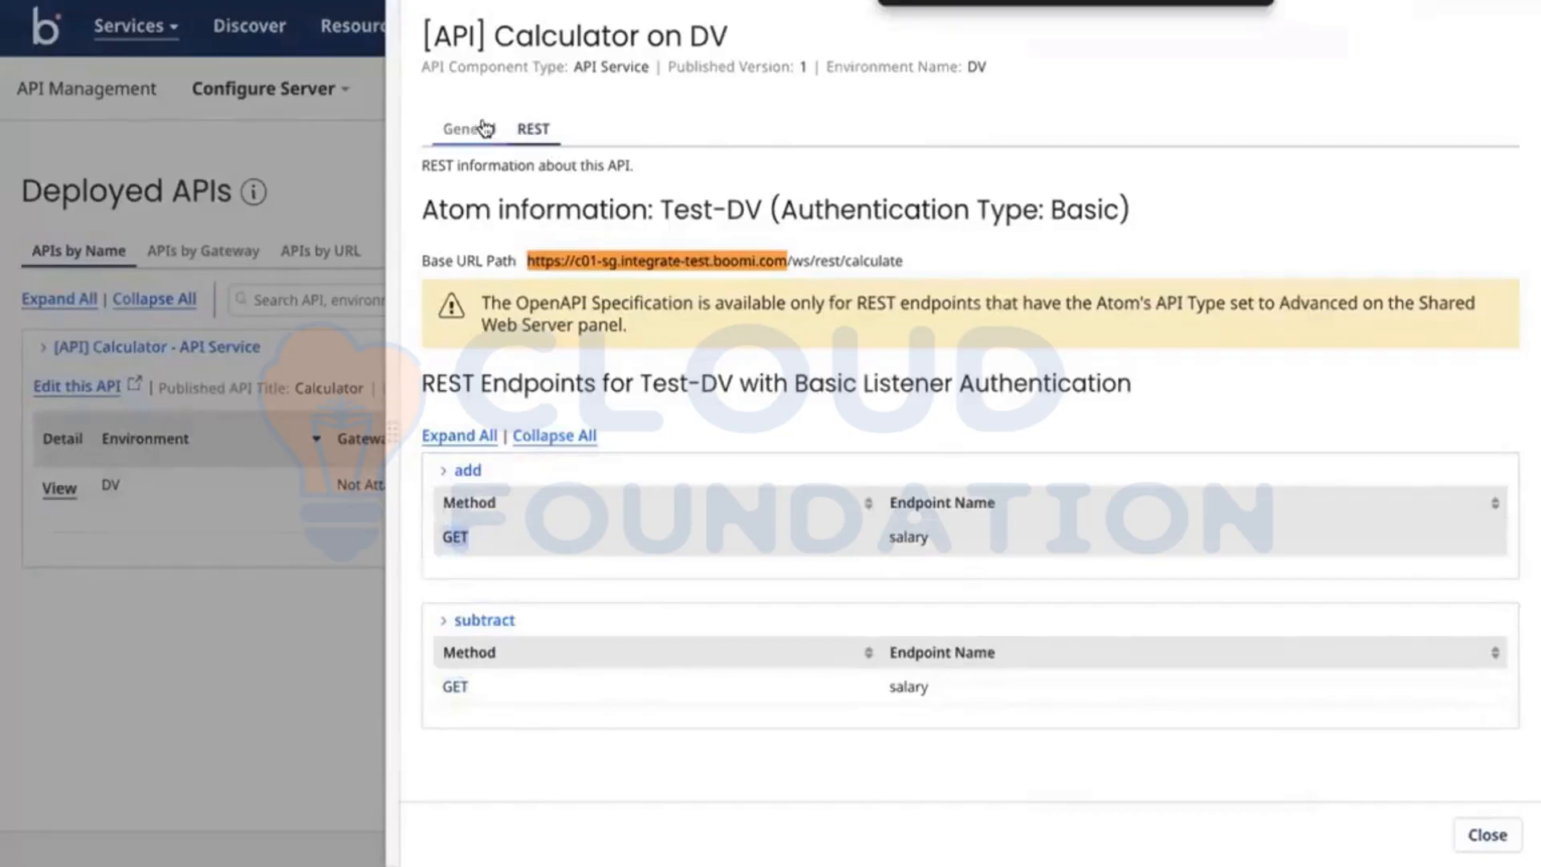
pyautogui.click(324, 153)
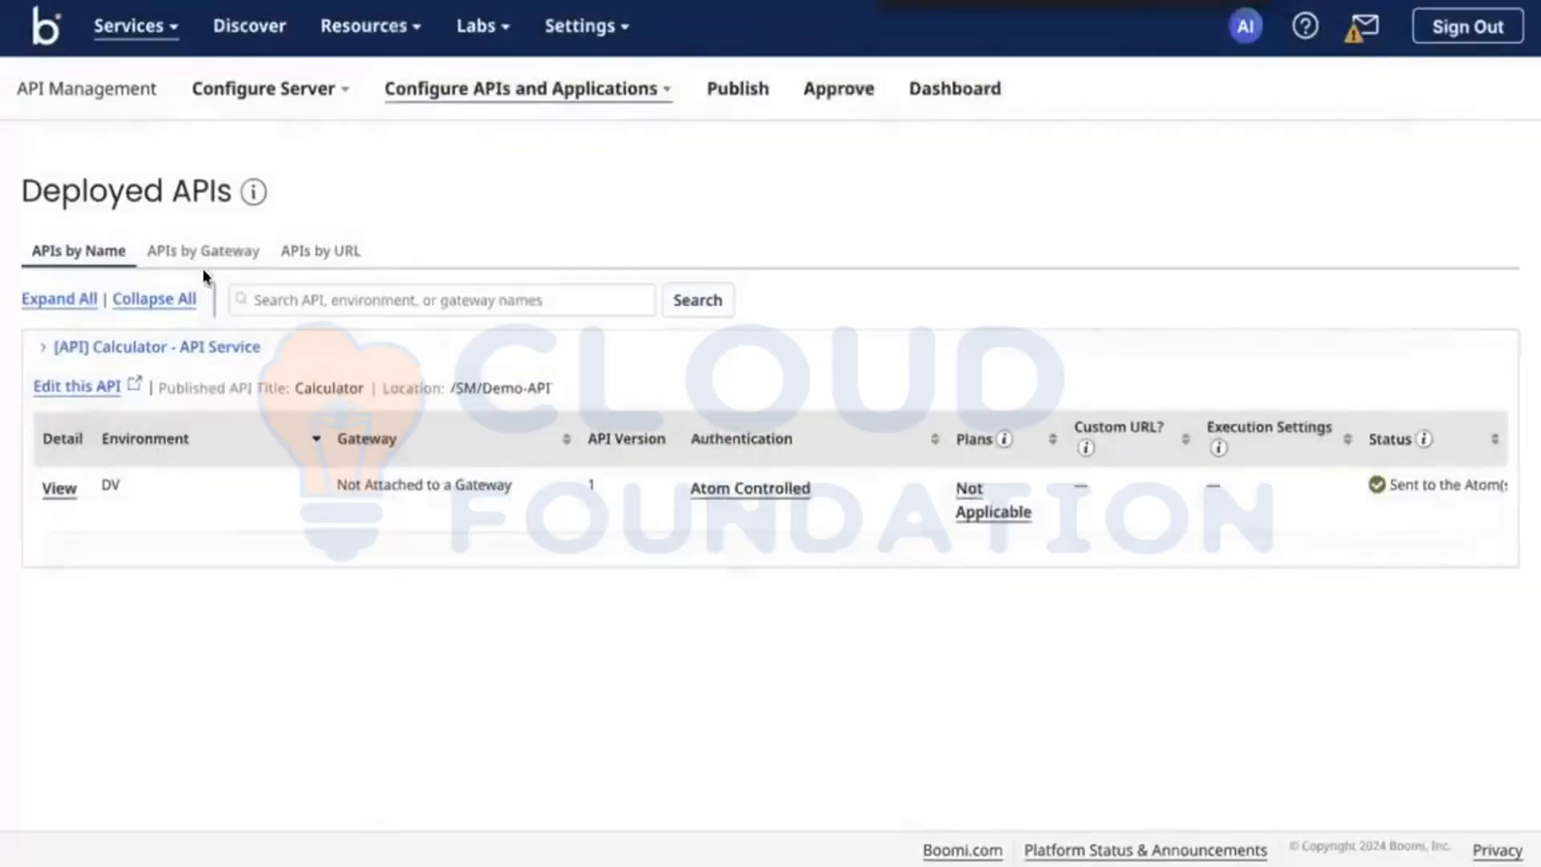
# Step: List the deployed APIs by URL, check the Calculator API's details, and select its configured base URL path for copying
pyautogui.click(305, 252)
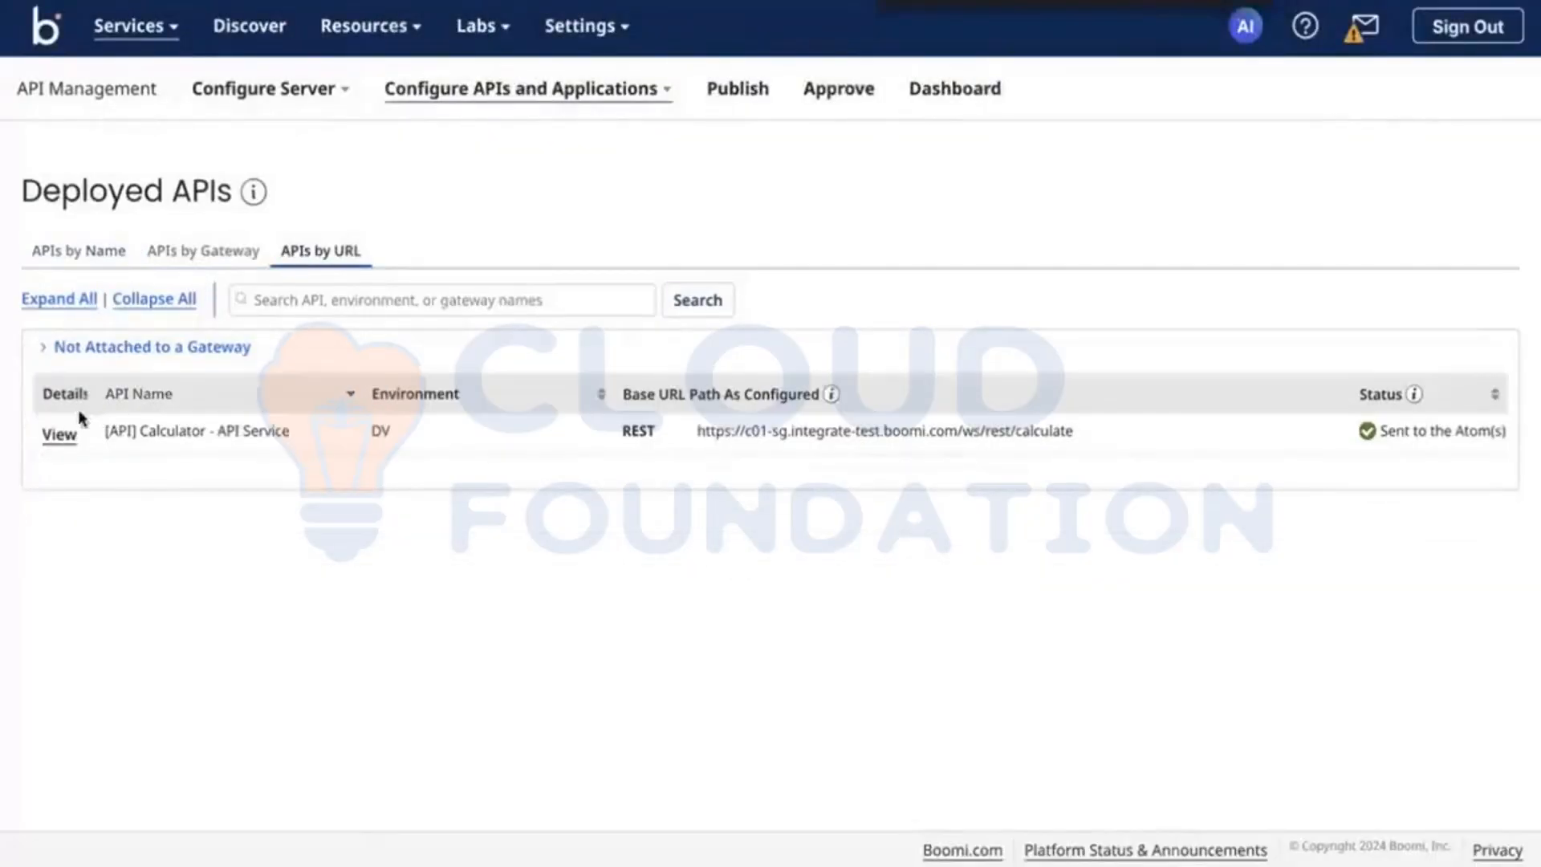
pyautogui.click(64, 434)
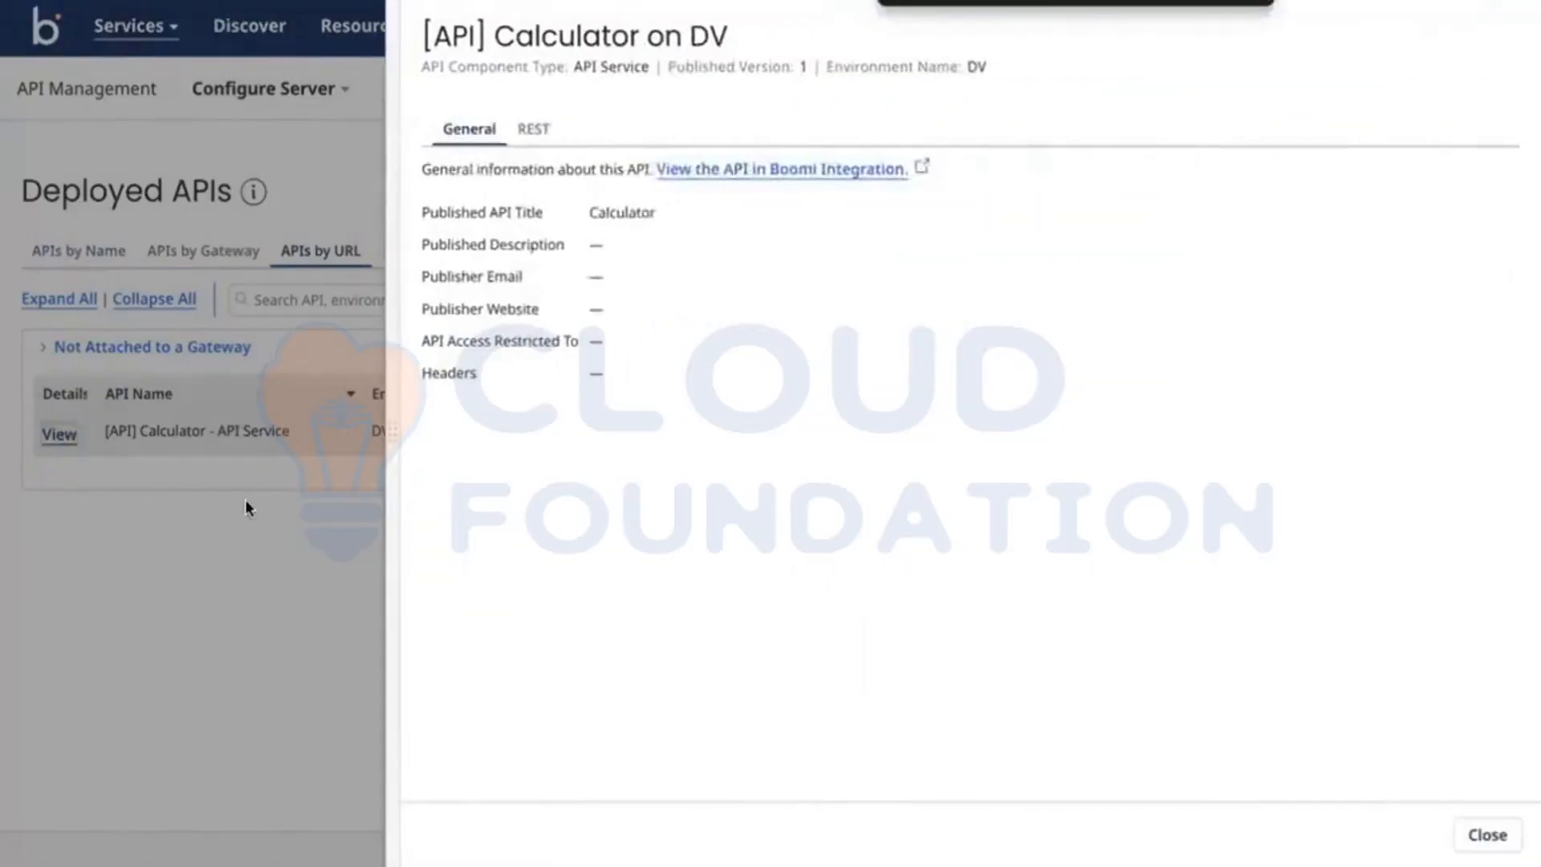
pyautogui.click(244, 499)
pyautogui.tripleClick(915, 430)
pyautogui.hotkey('ctrl', 'c')
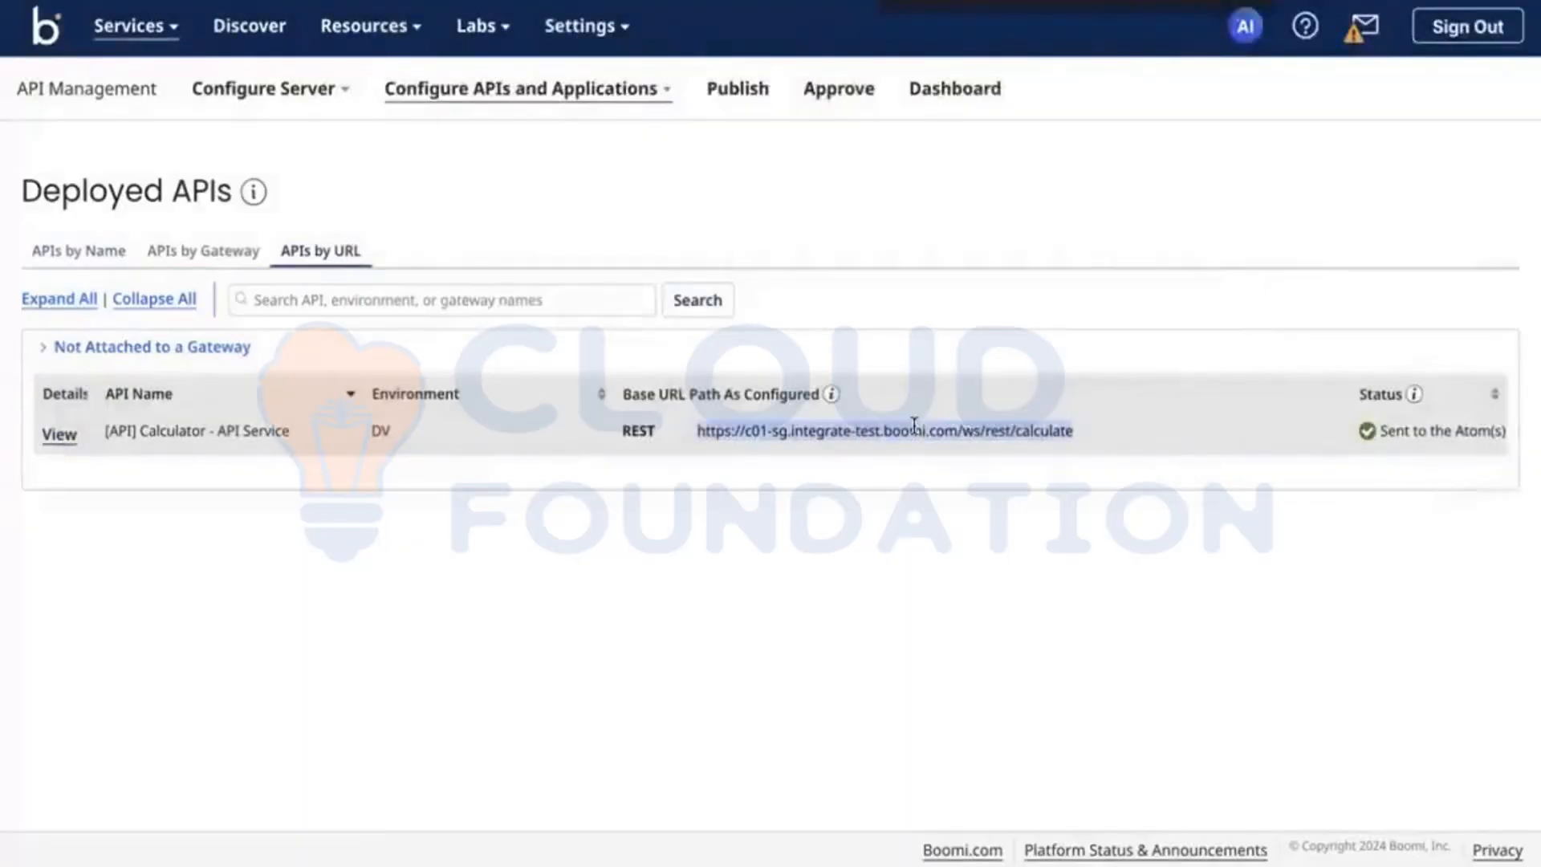
pyautogui.hotkey('ctrl', 'Right')
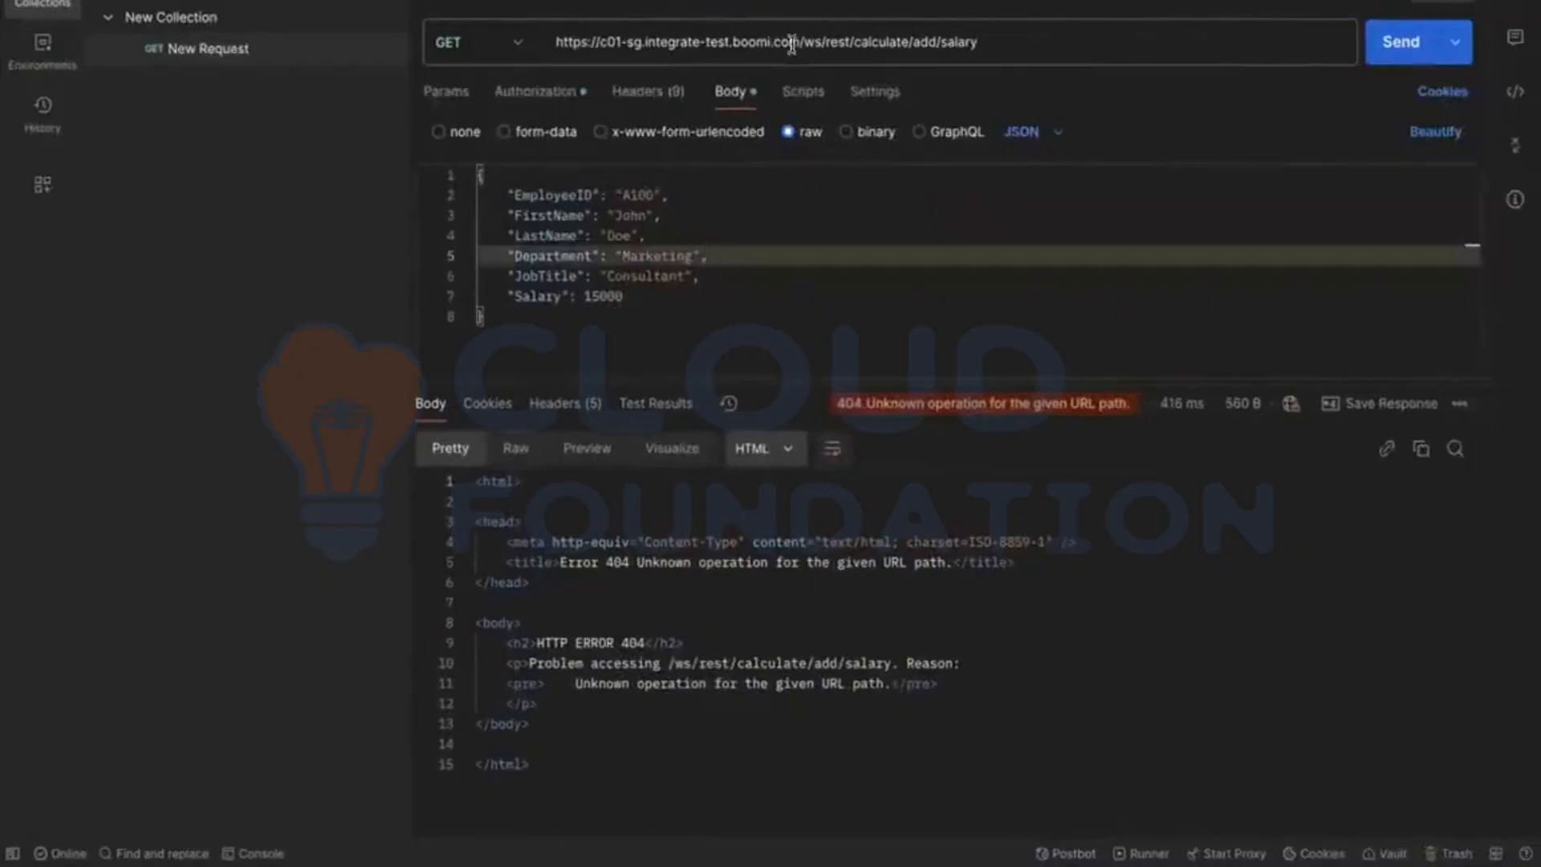
pyautogui.click(801, 45)
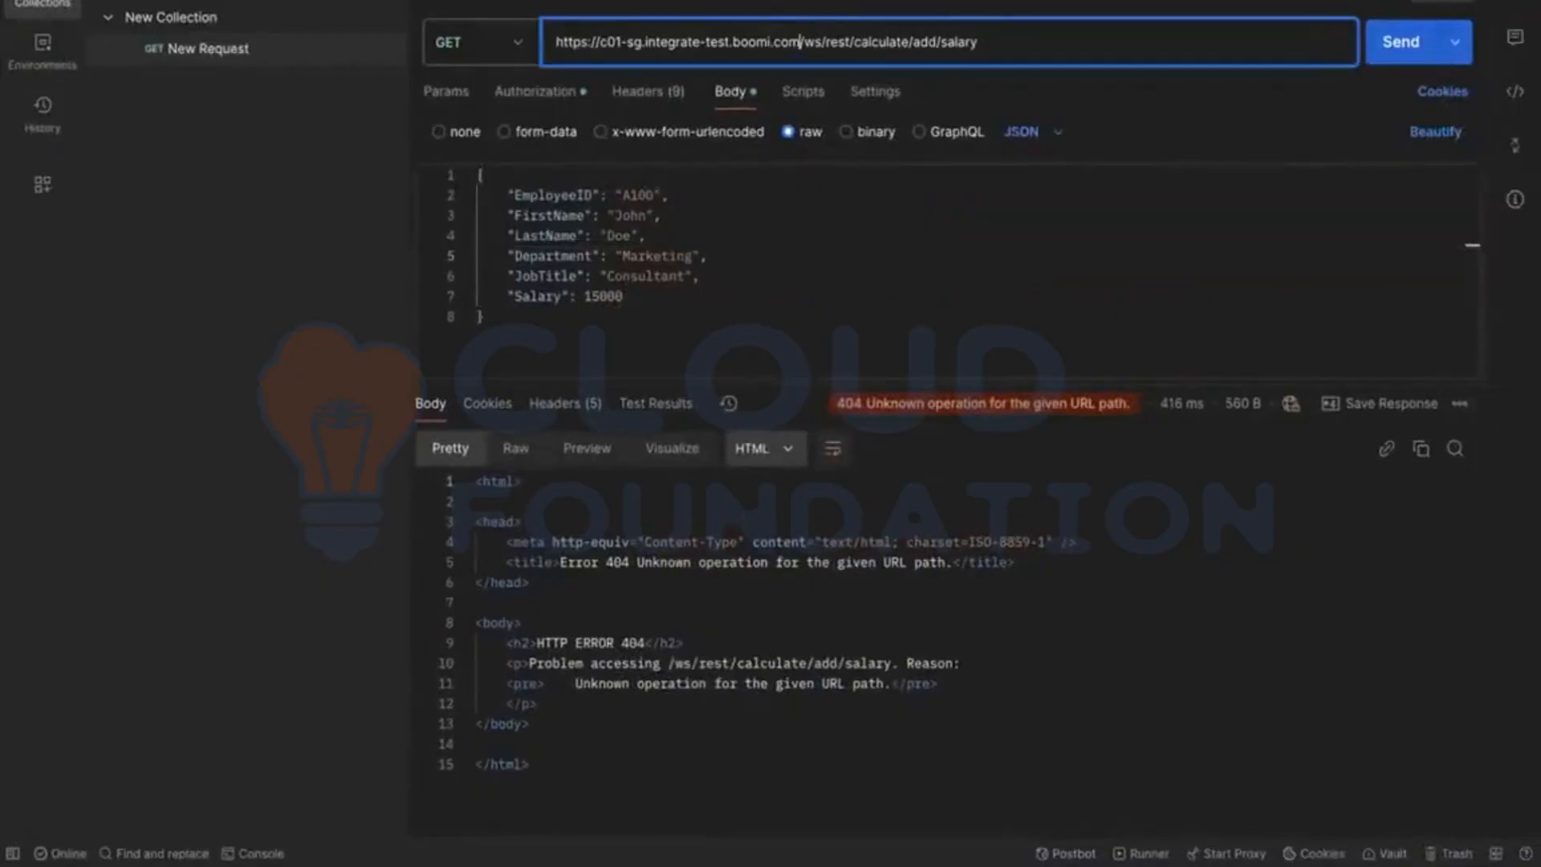
pyautogui.moveTo(800, 41); pyautogui.dragTo(555, 42)
pyautogui.hotkey('ctrl', 'v')
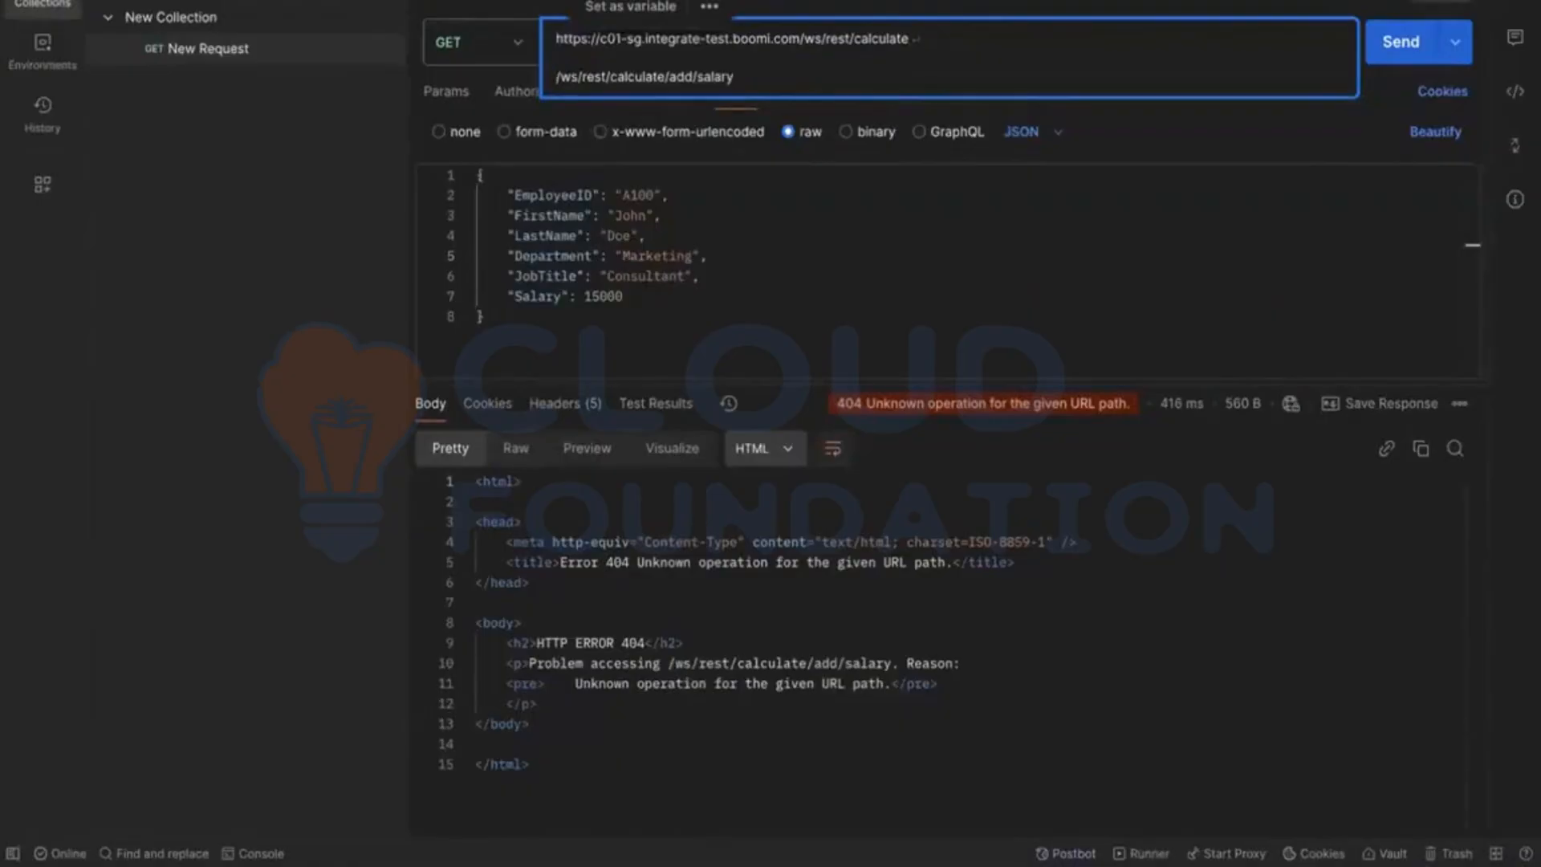
pyautogui.press('BackSpace')
pyautogui.press('BackSpace')
pyautogui.press('BackSpace')
pyautogui.press('BackSpace')
pyautogui.press('BackSpace')
pyautogui.press('BackSpace')
pyautogui.press('BackSpace')
pyautogui.press('BackSpace')
pyautogui.press('BackSpace')
pyautogui.press('BackSpace')
pyautogui.press('BackSpace')
pyautogui.press('BackSpace')
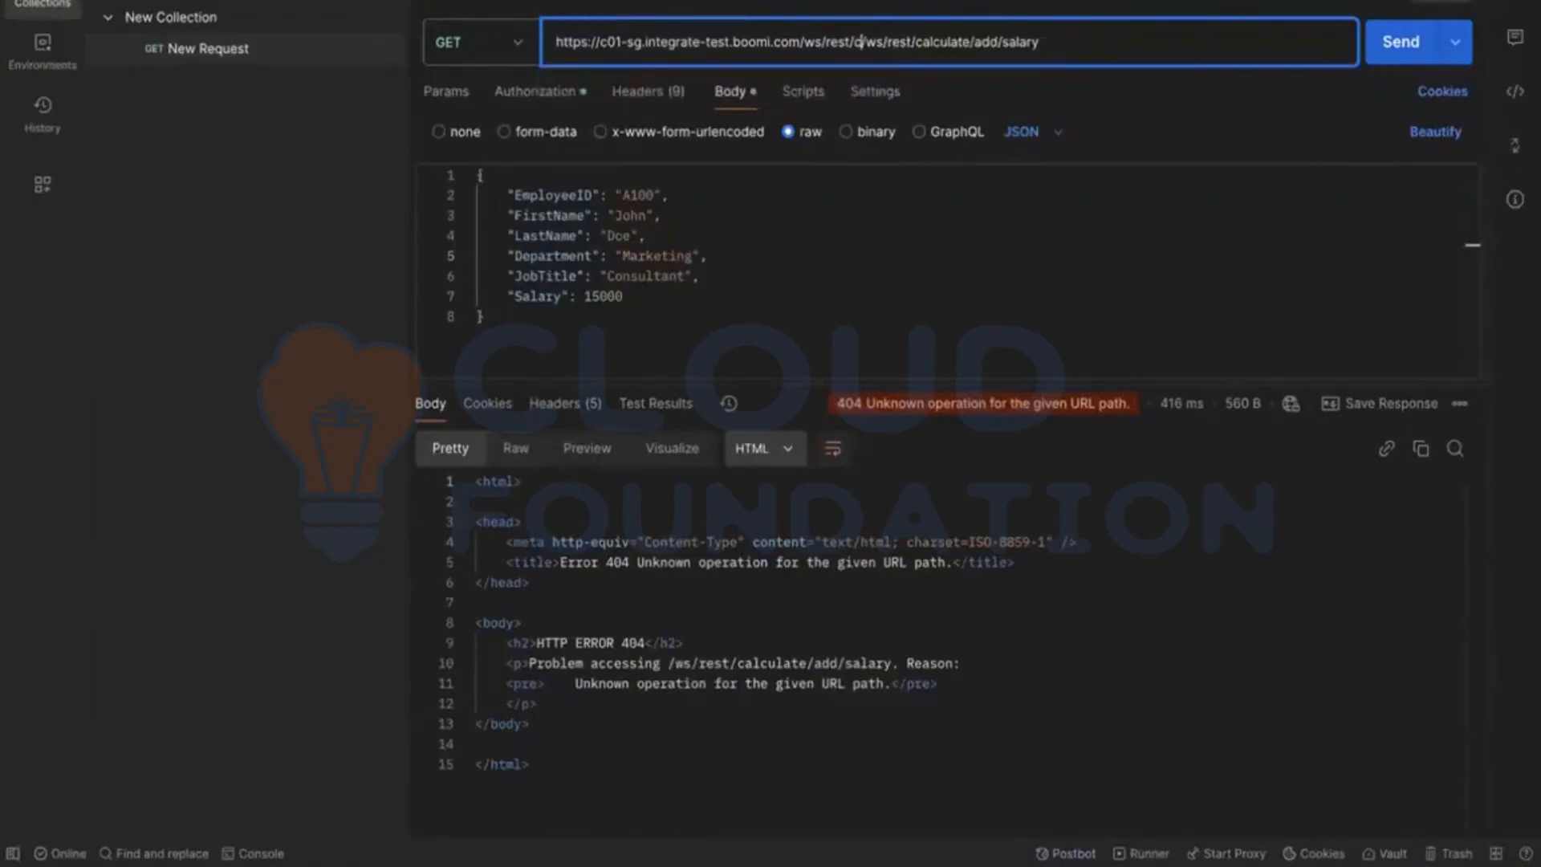
pyautogui.press('BackSpace')
pyautogui.press('BackSpace')
pyautogui.press('BackSpace')
pyautogui.press('BackSpace')
pyautogui.press('BackSpace')
pyautogui.press('BackSpace')
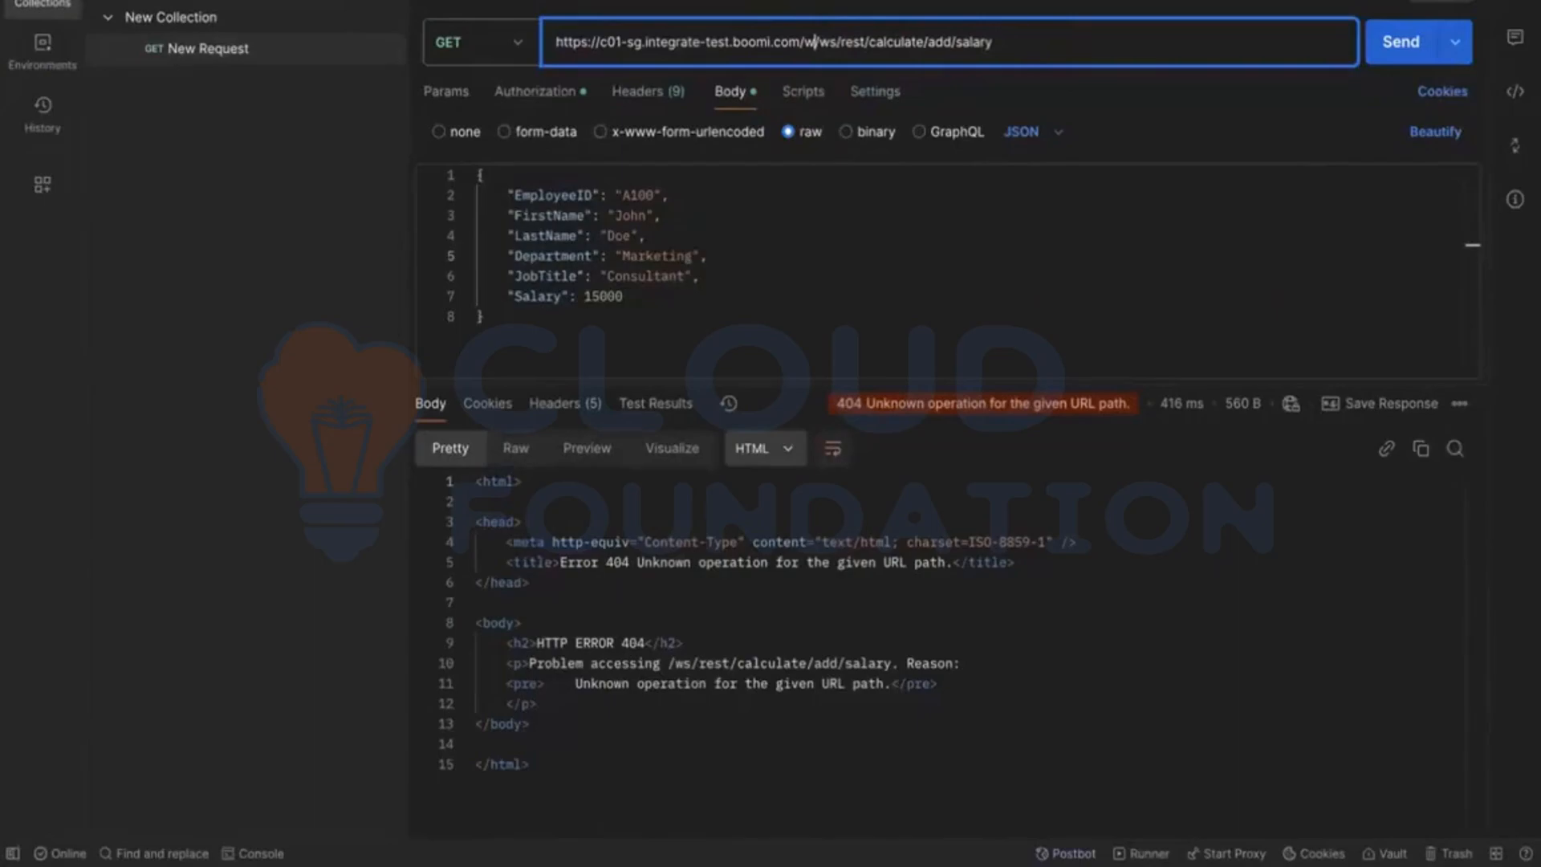
pyautogui.press('Return')
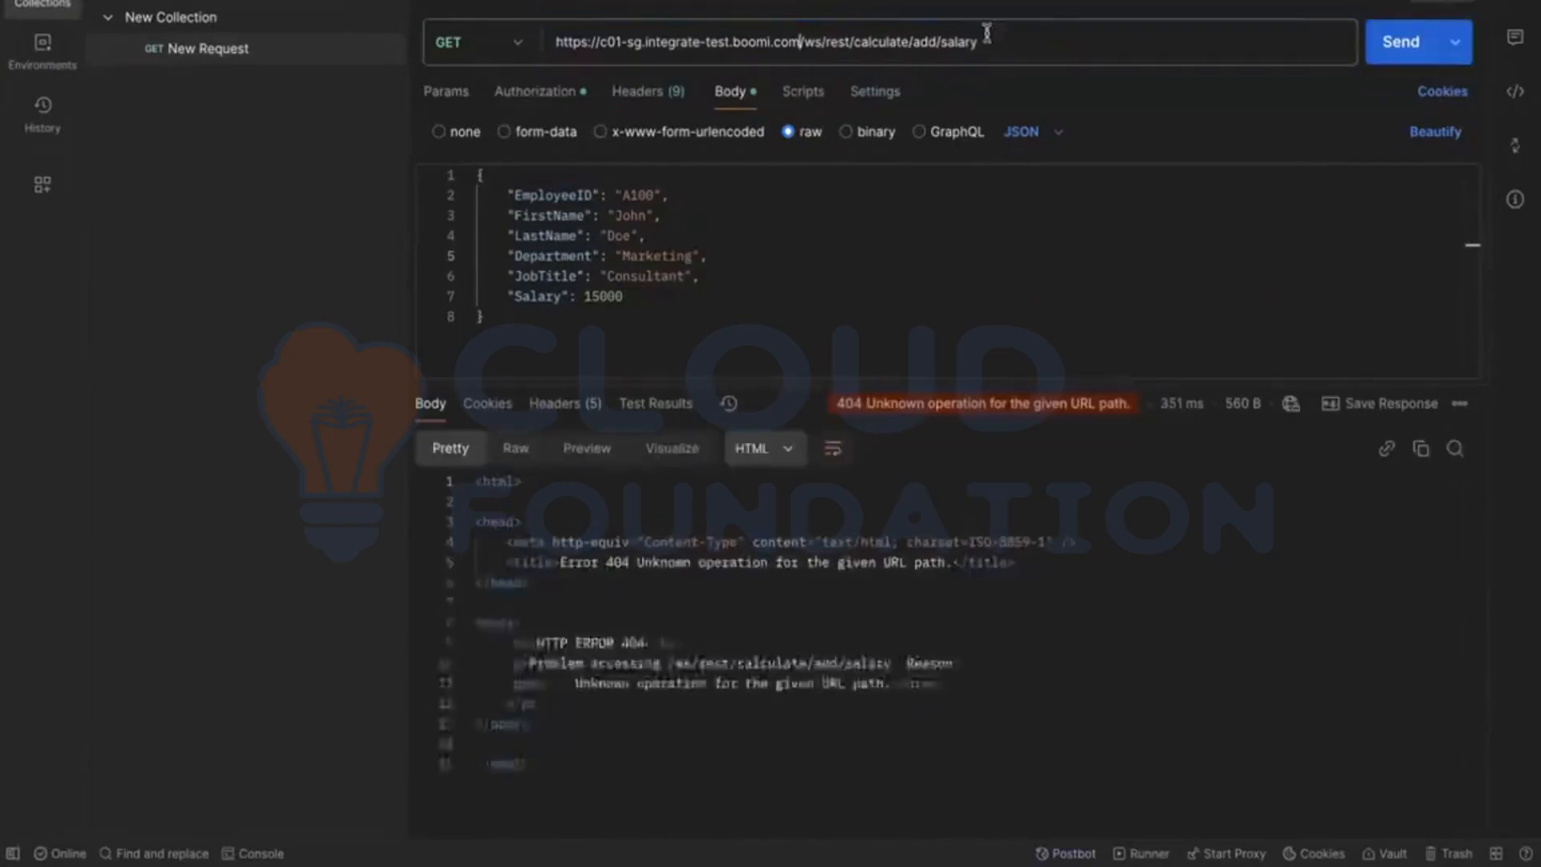
# Step: Try the GET request with a trailing slash after add/salary, and remove the slash from the URL
pyautogui.click(1010, 30)
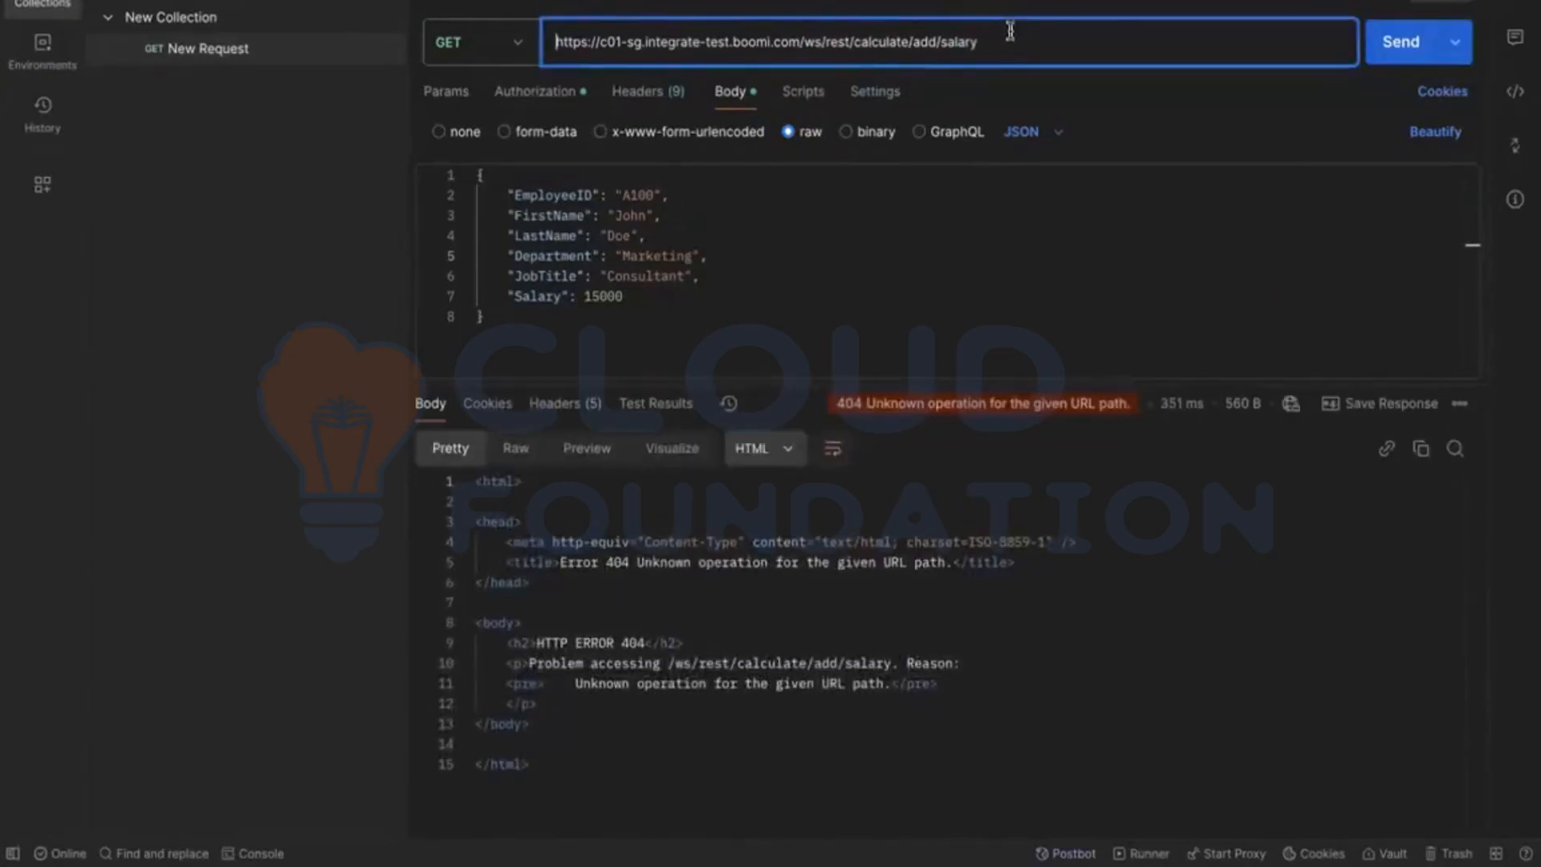
pyautogui.press('Return')
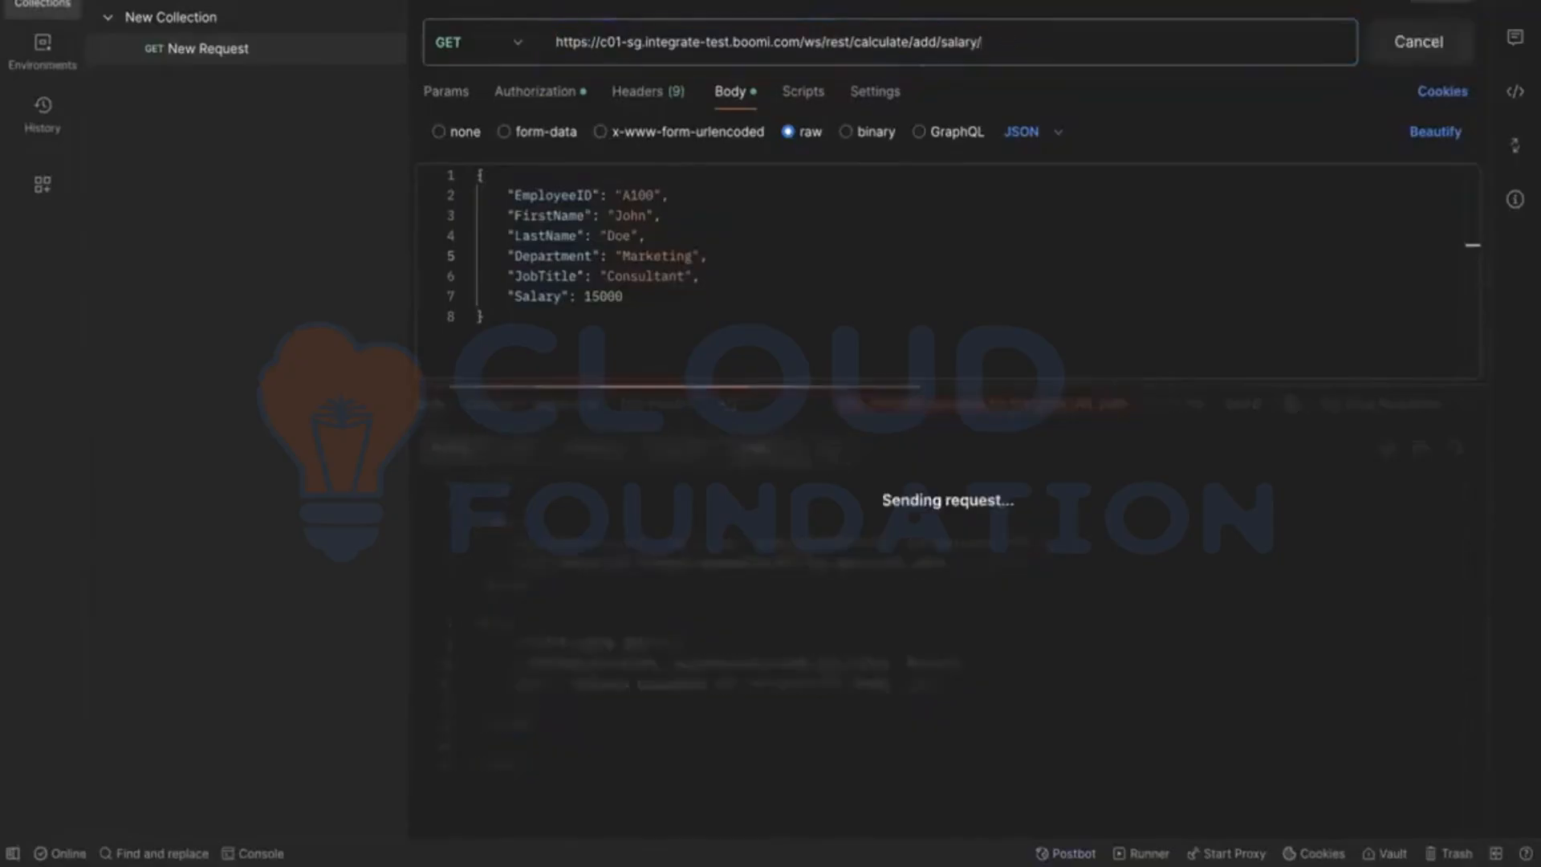
pyautogui.press('BackSpace')
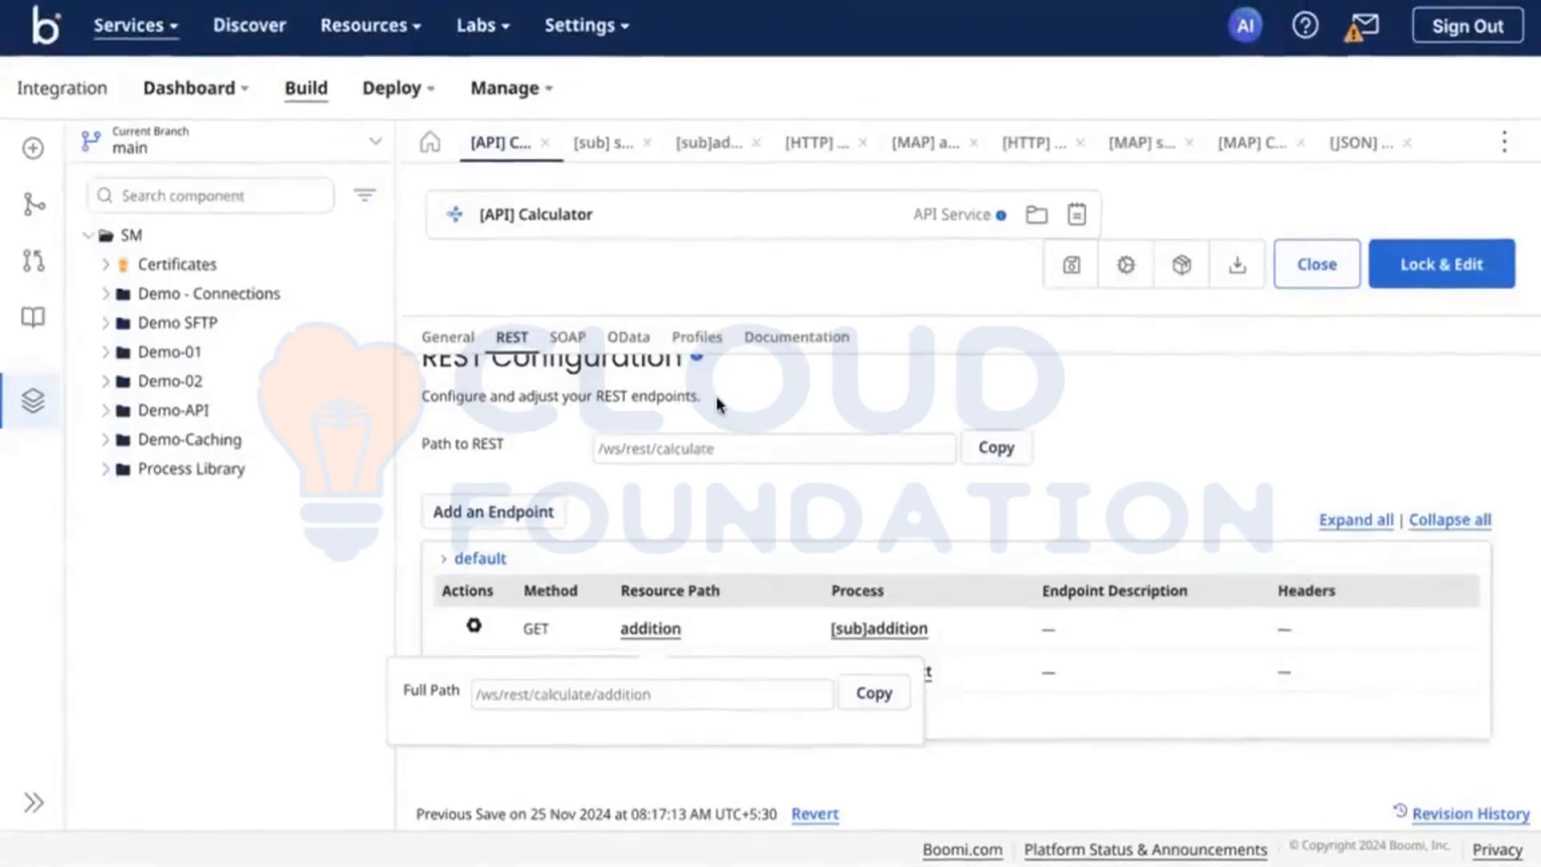
# Step: Switch to Boomi, open the [sub]addition process from the Calculator API's endpoint list, and check its Start step
pyautogui.click(1143, 451)
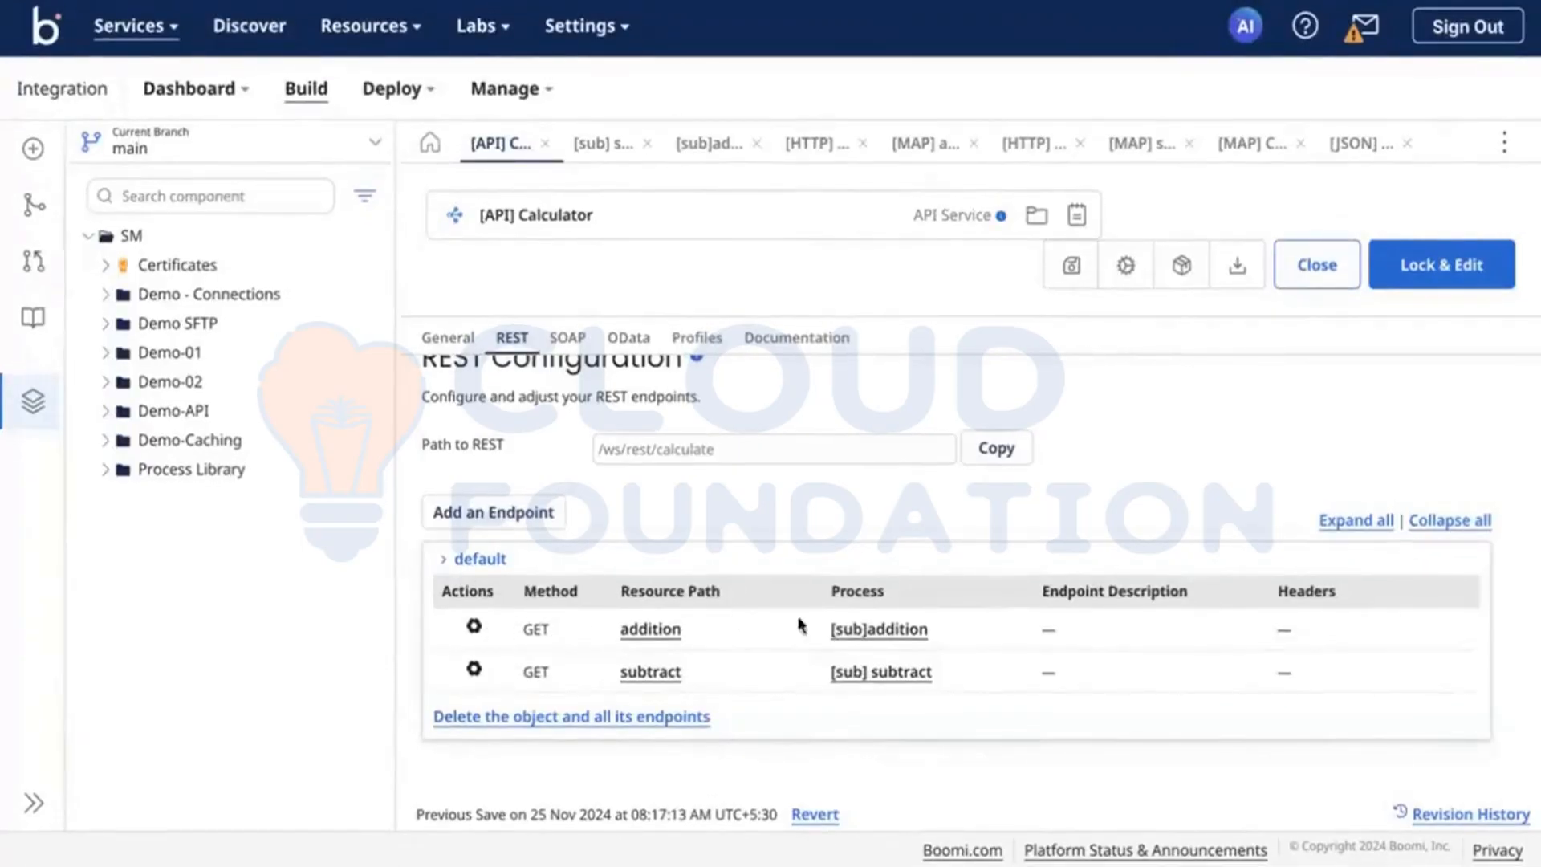
pyautogui.click(828, 631)
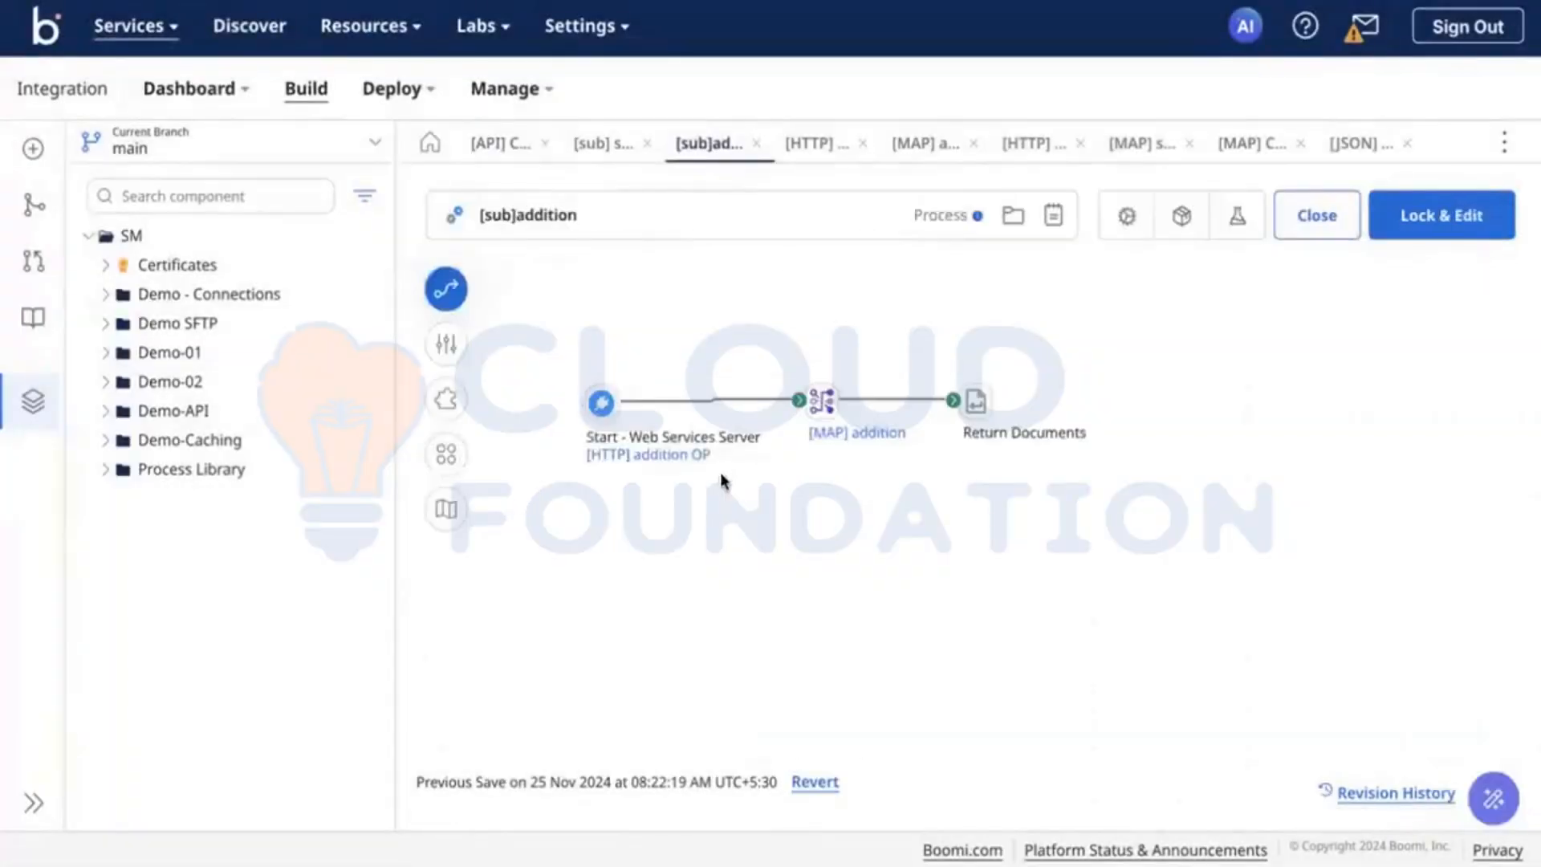
pyautogui.click(602, 360)
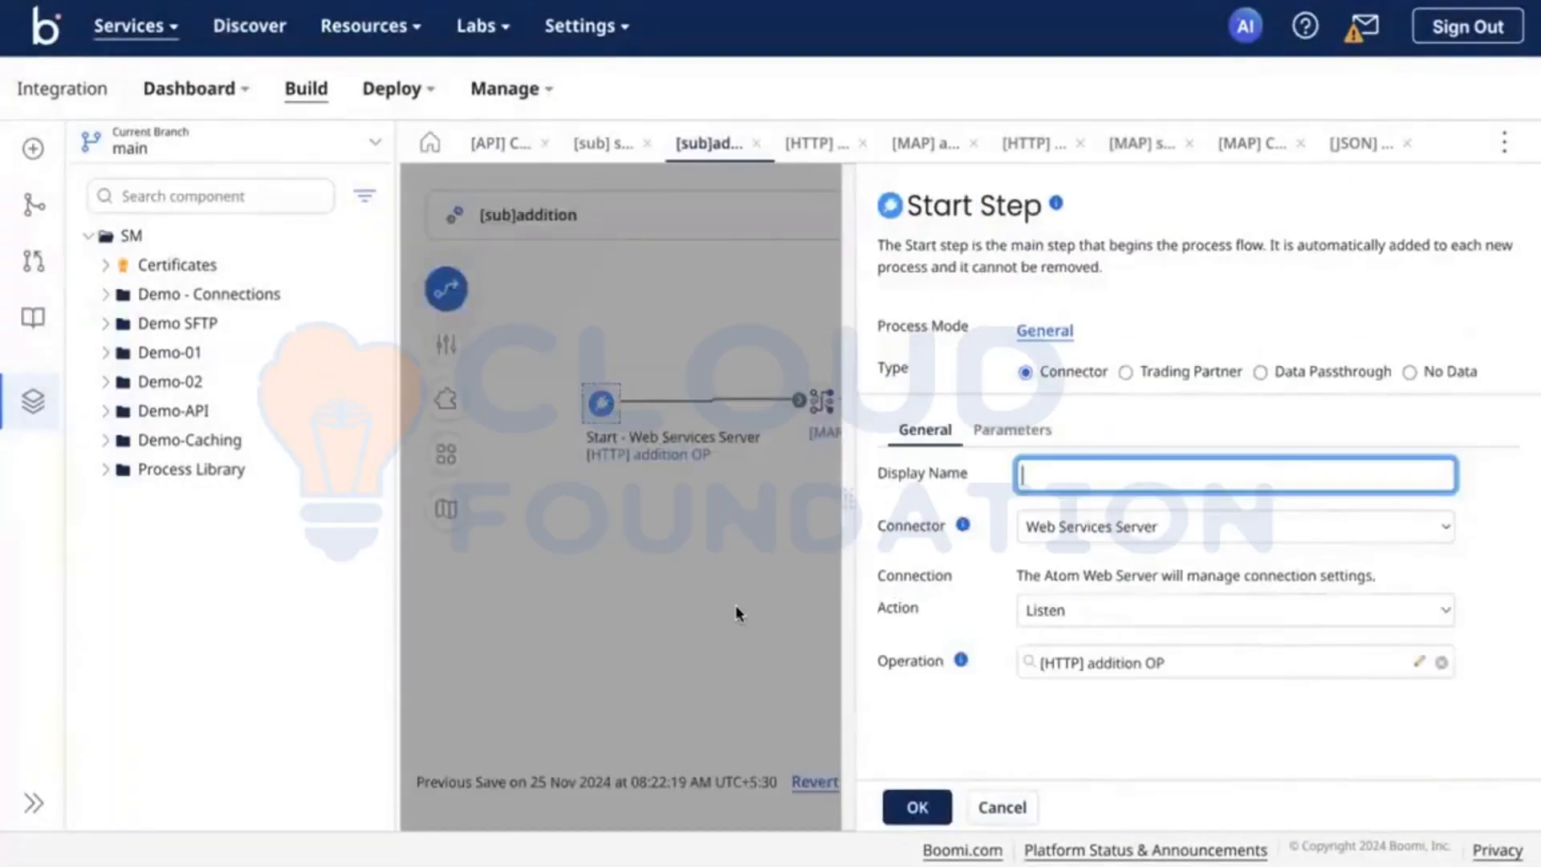
pyautogui.click(735, 614)
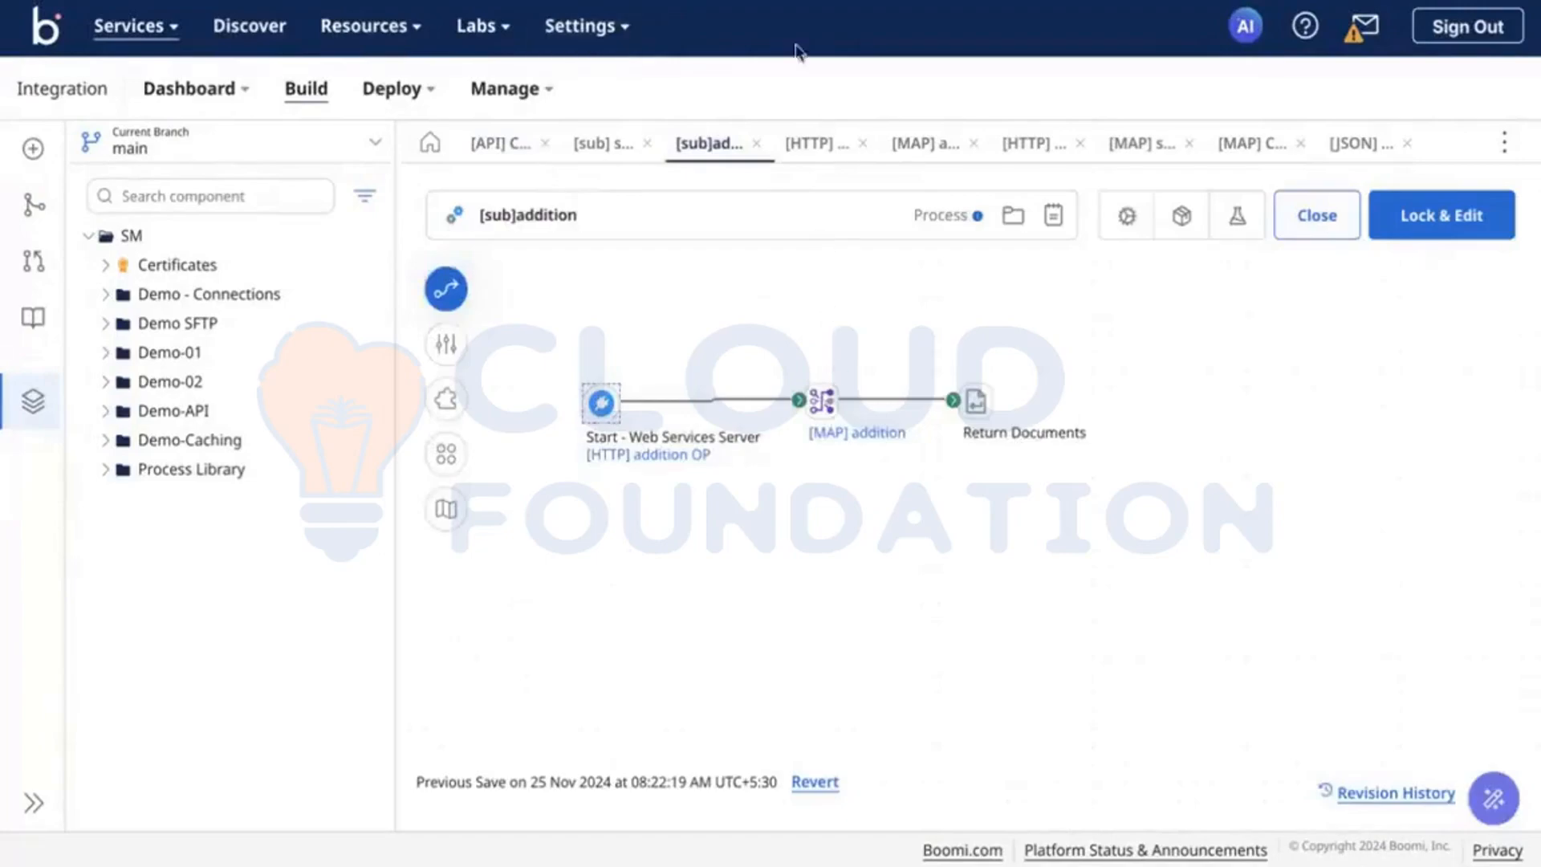
# Step: Open the [HTTP] addition OP operation from the Start step and review its operation type, object and profile settings
pyautogui.click(822, 401)
pyautogui.click(601, 408)
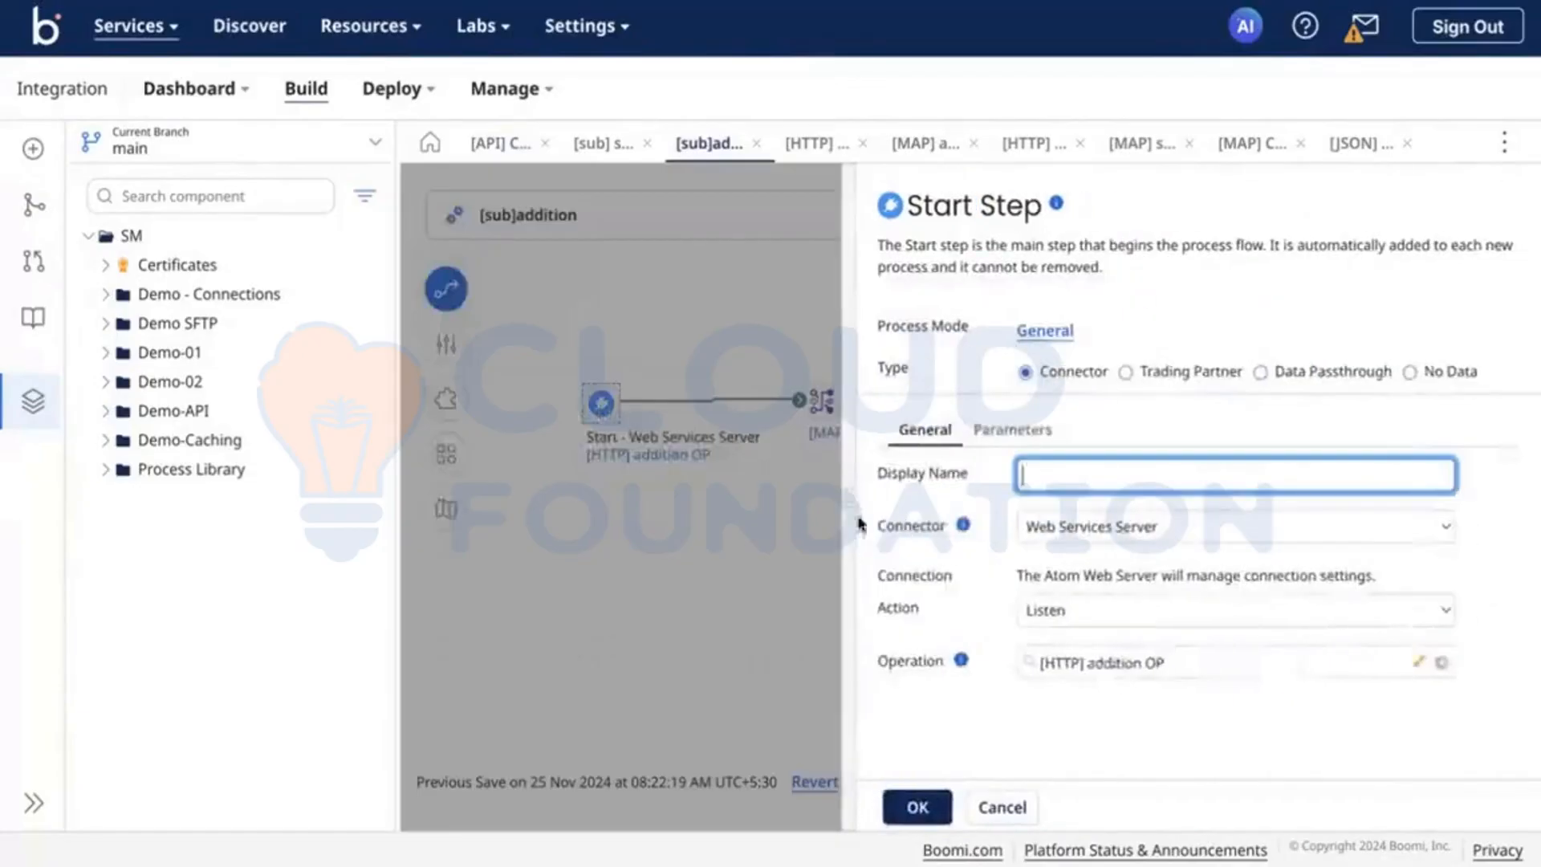
pyautogui.click(1419, 663)
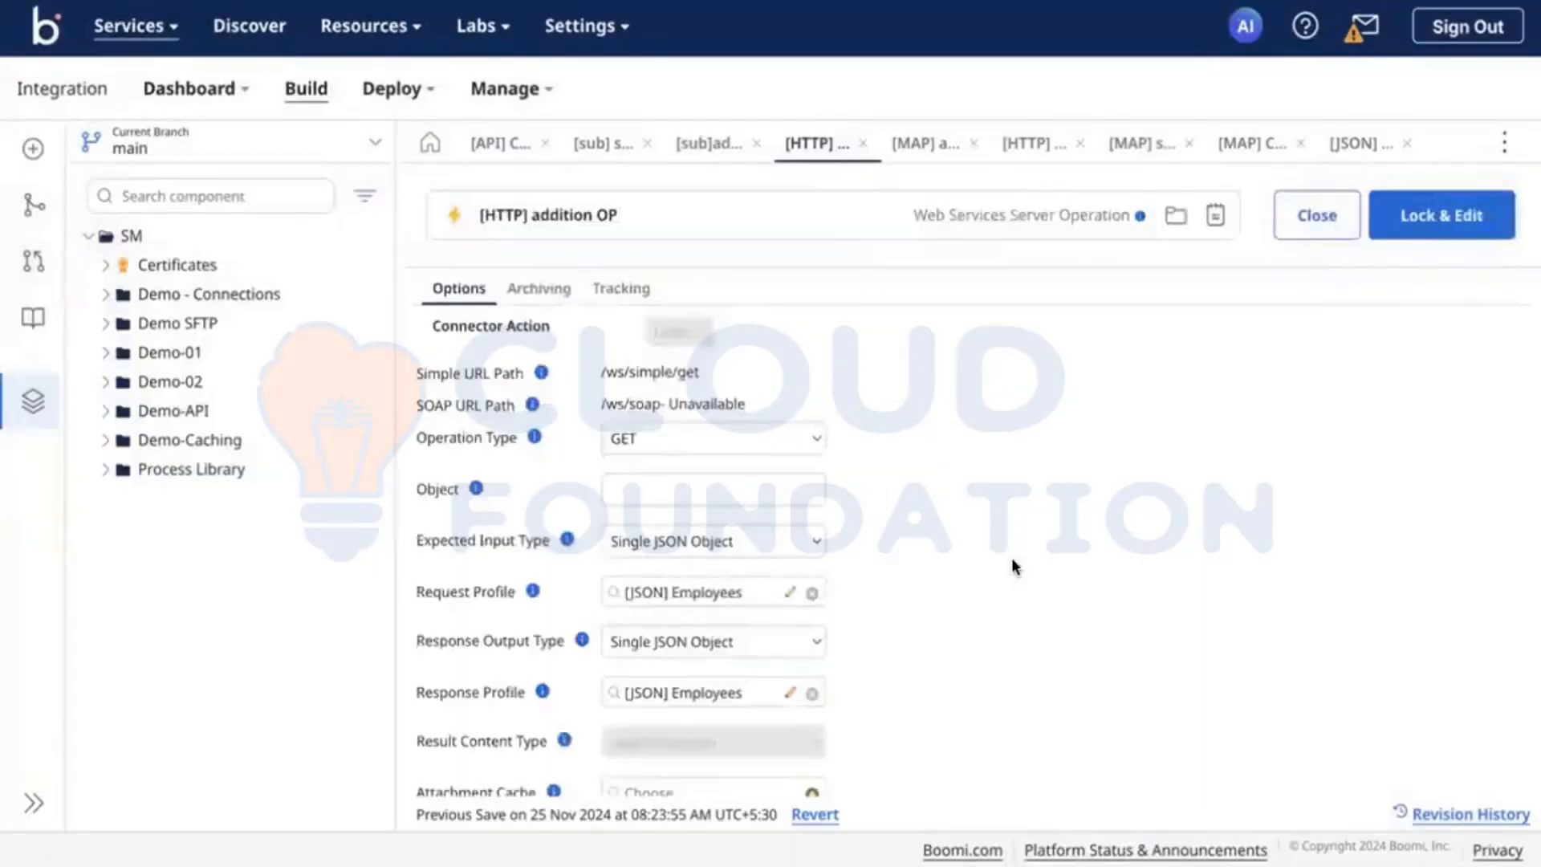
pyautogui.click(695, 440)
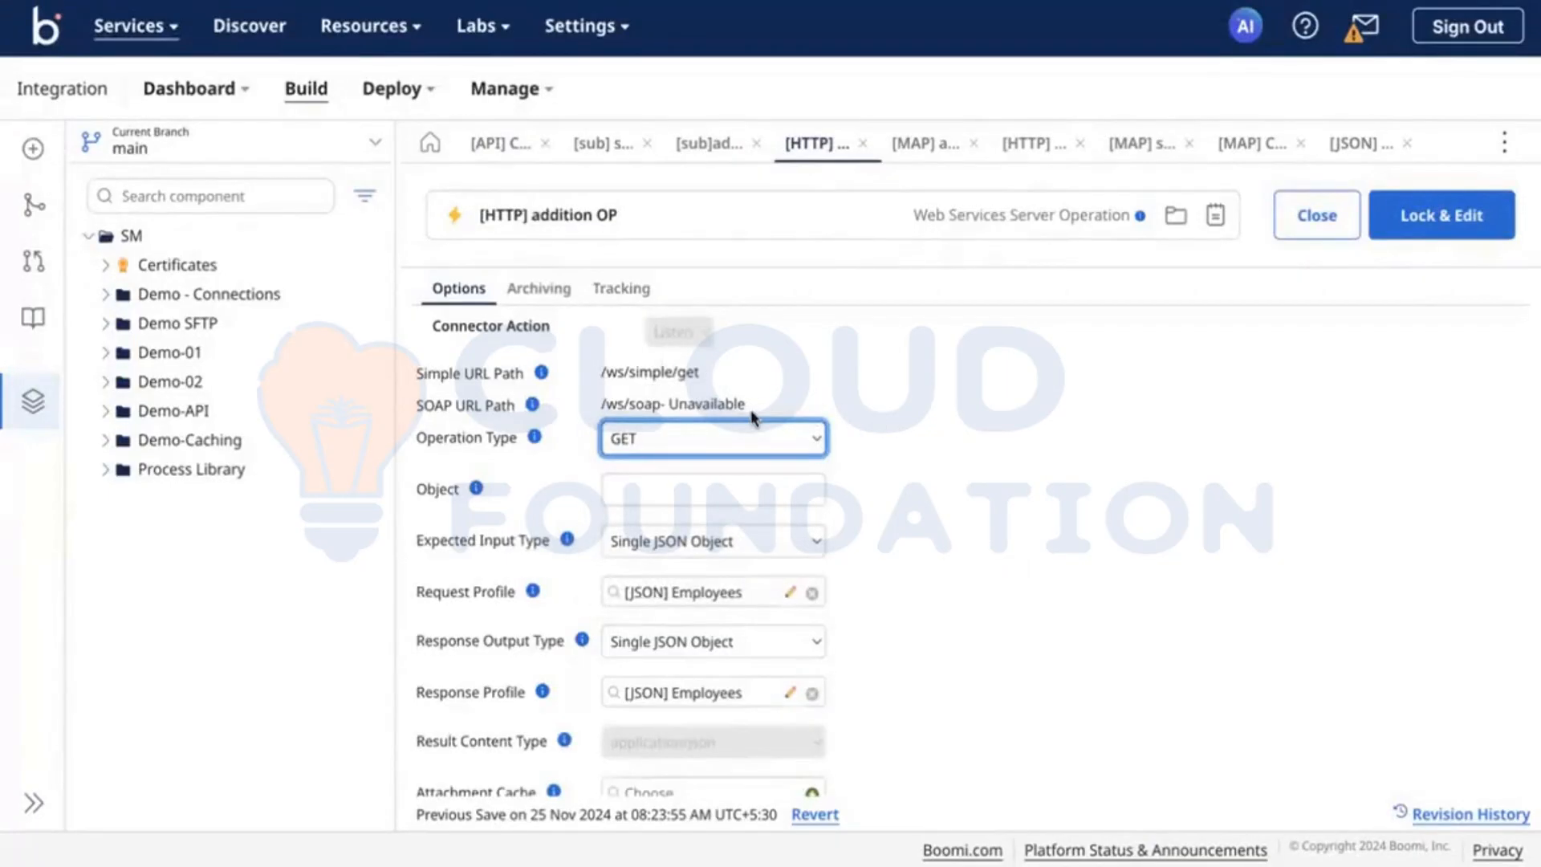
pyautogui.scroll(-1, 753, 417)
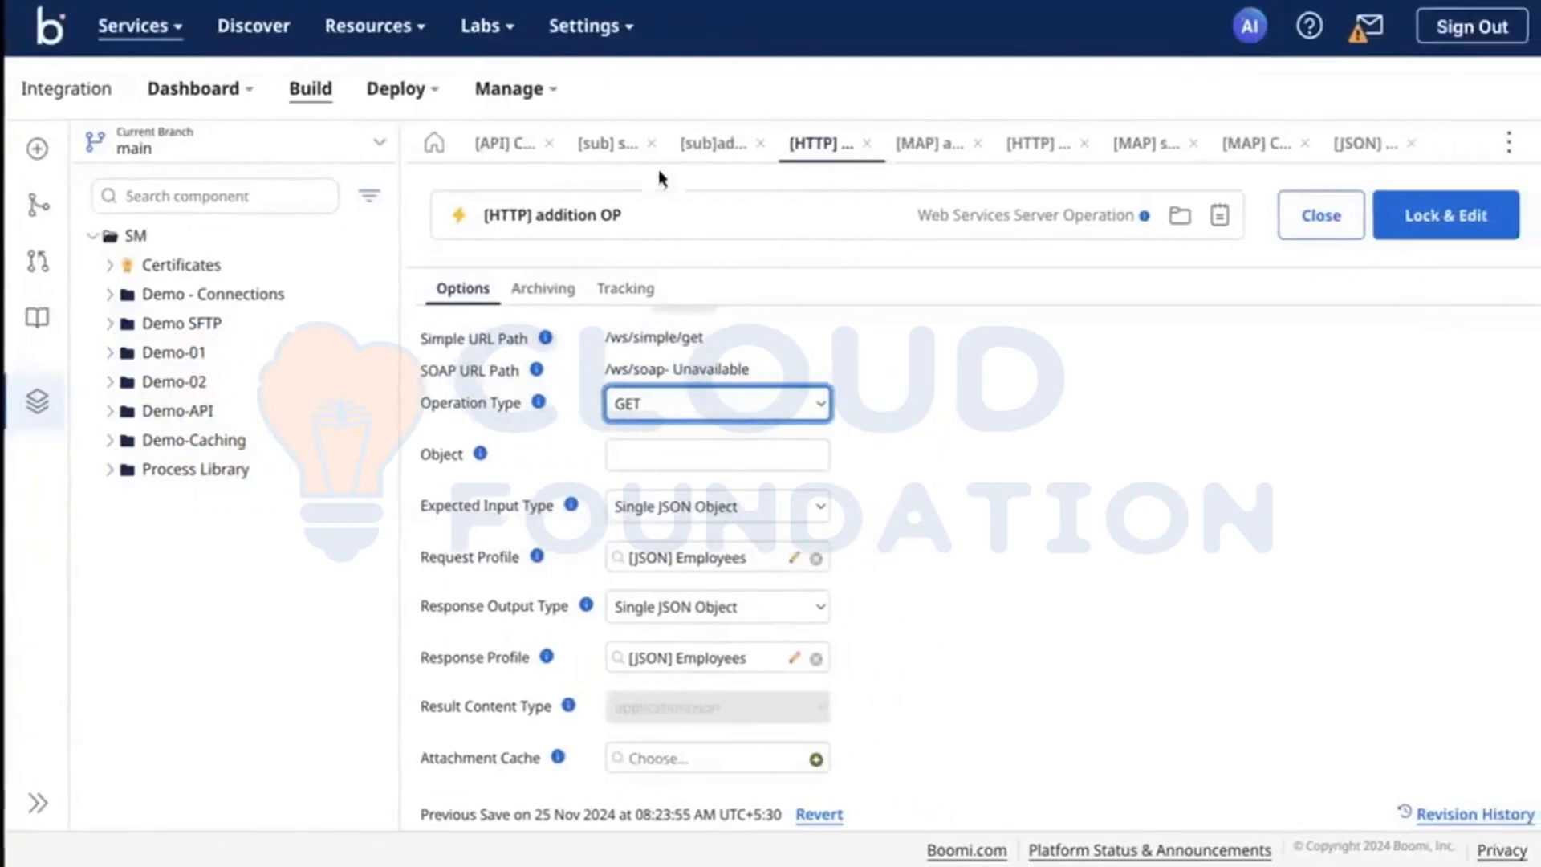
# Step: Return to the Calculator API's REST configuration and check the actions available for the subtract endpoint
pyautogui.click(504, 149)
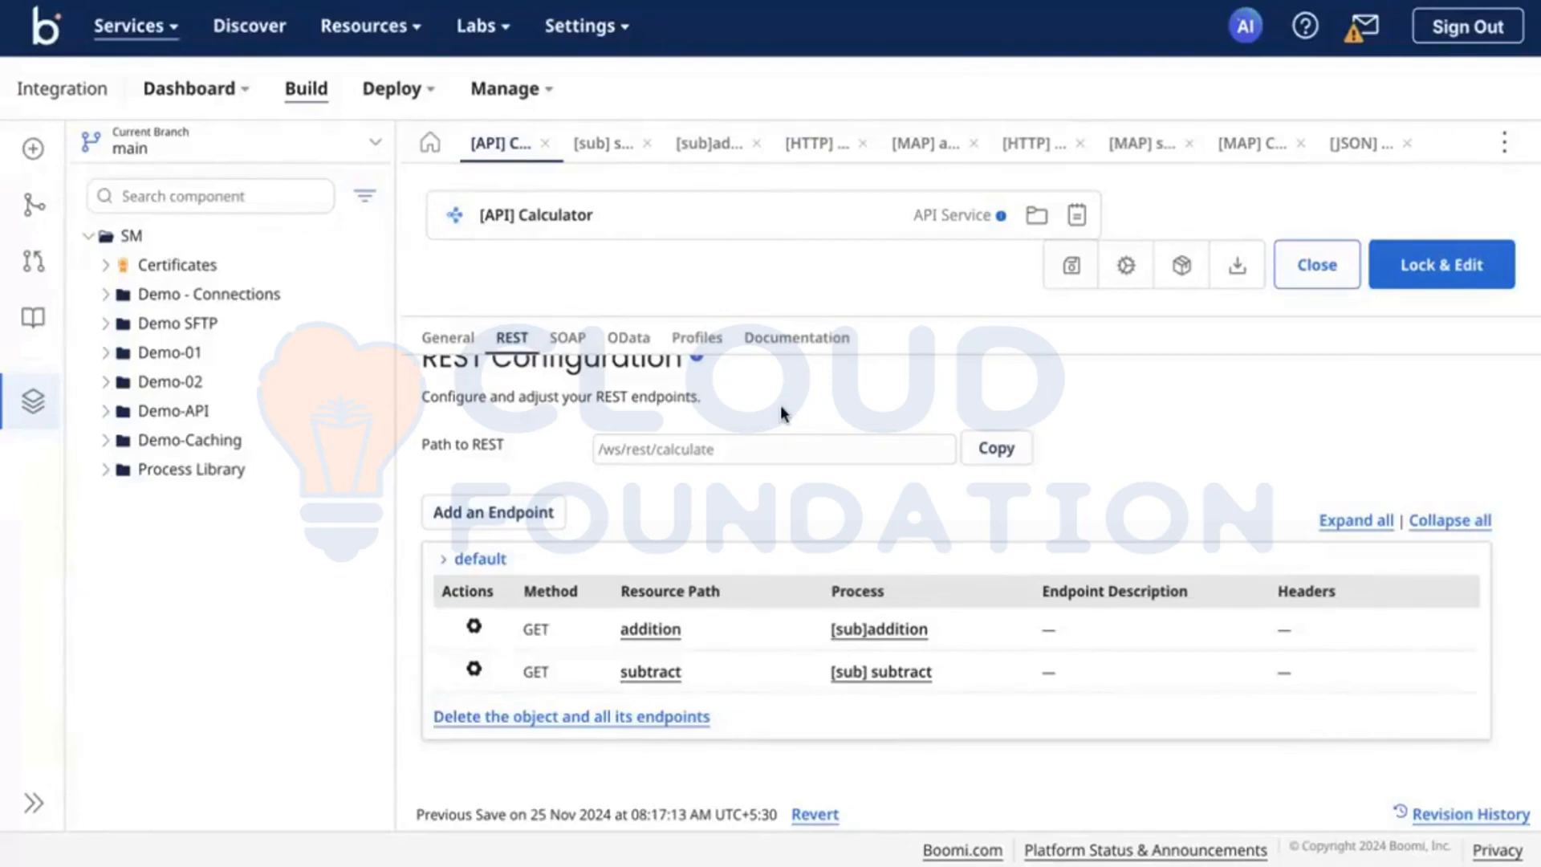
pyautogui.press('XF86AudioLowerVolume')
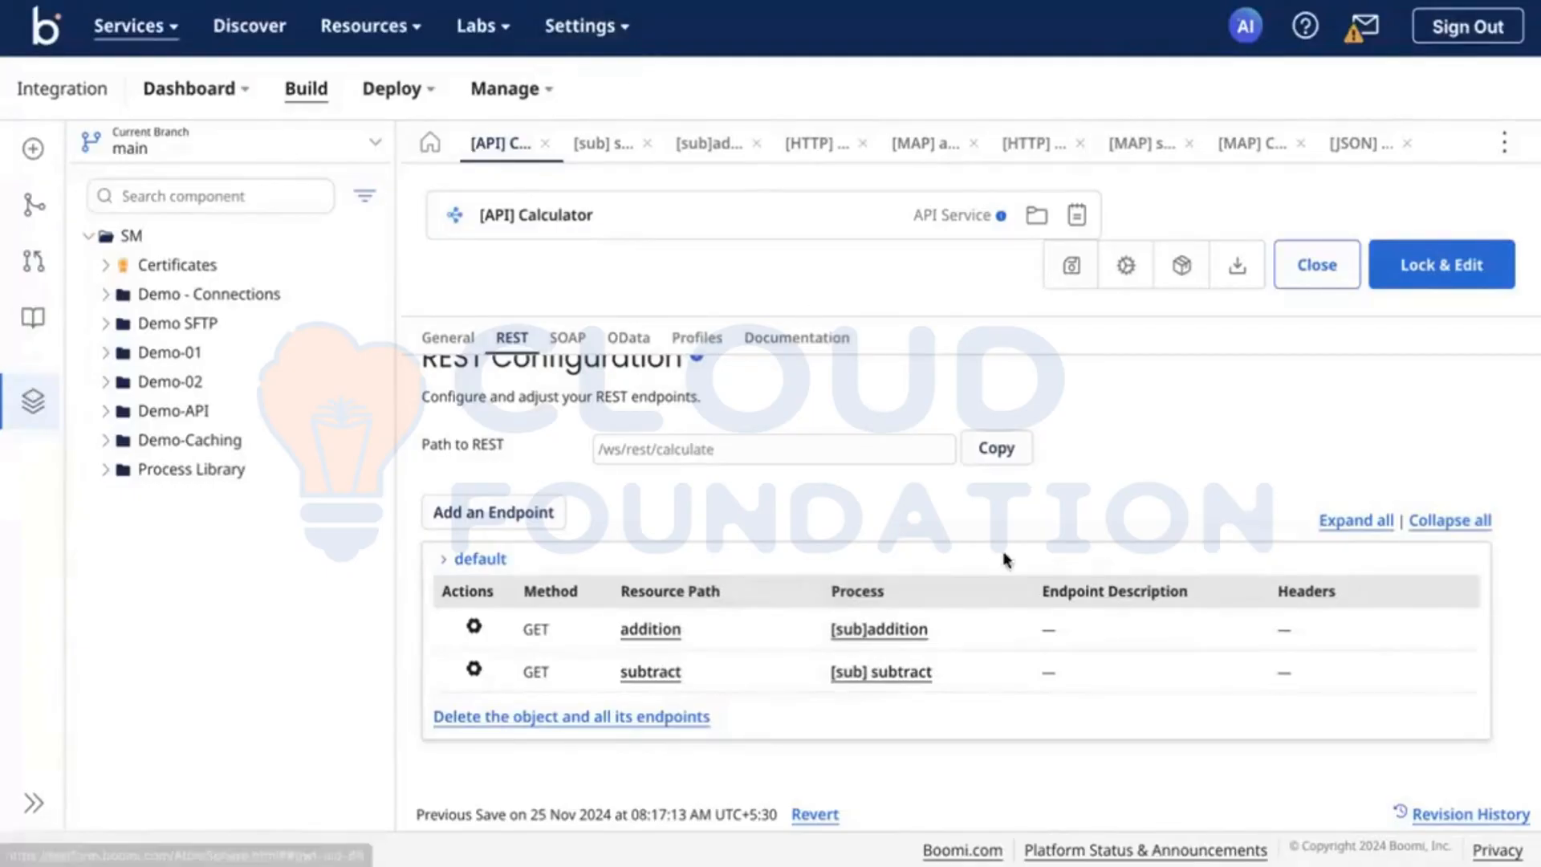
pyautogui.click(475, 668)
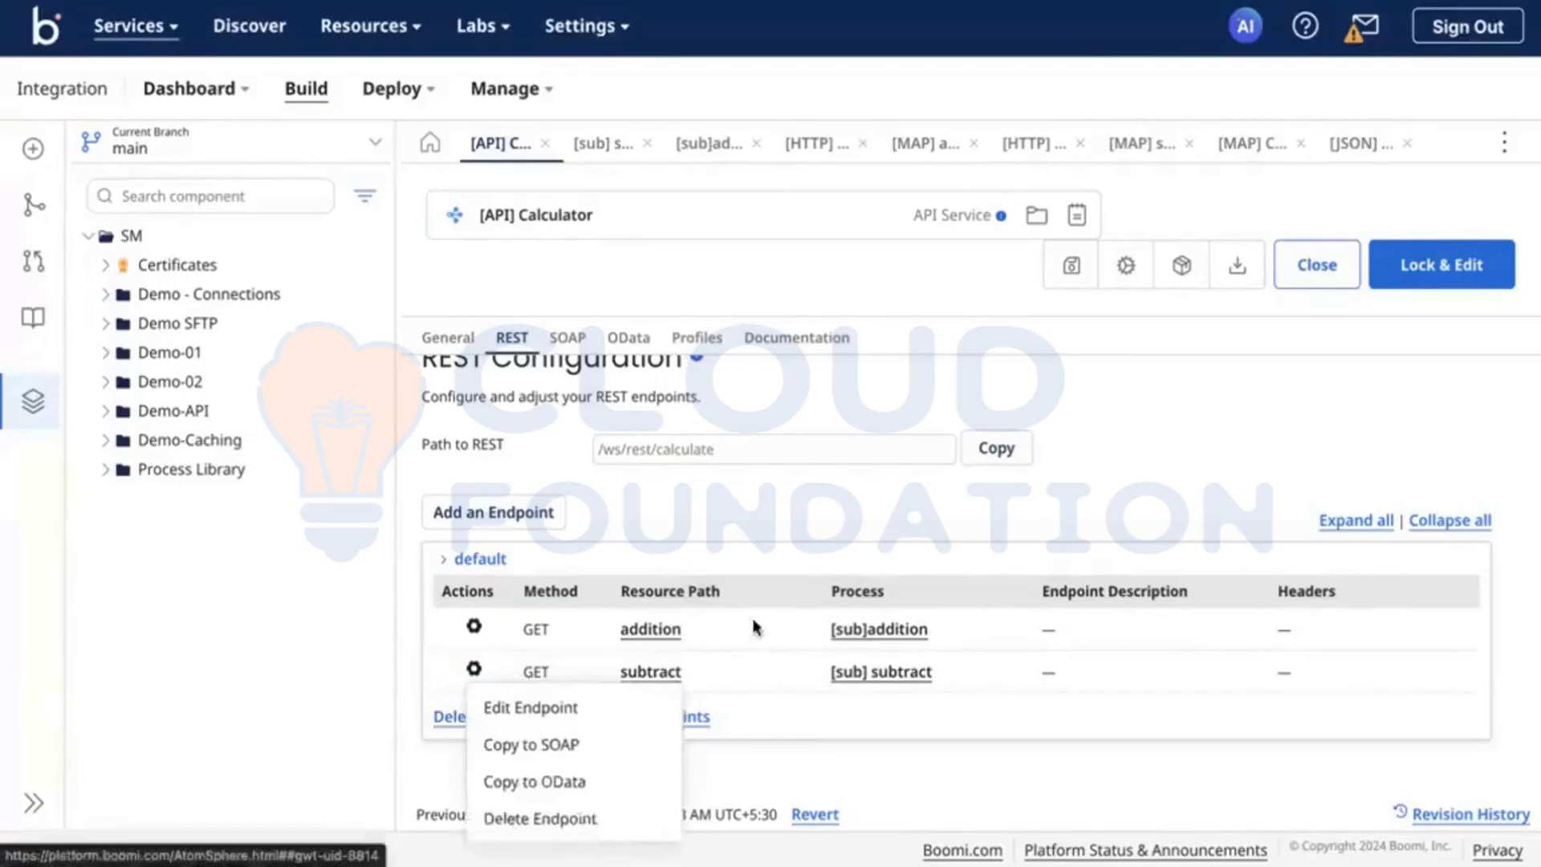
pyautogui.click(712, 488)
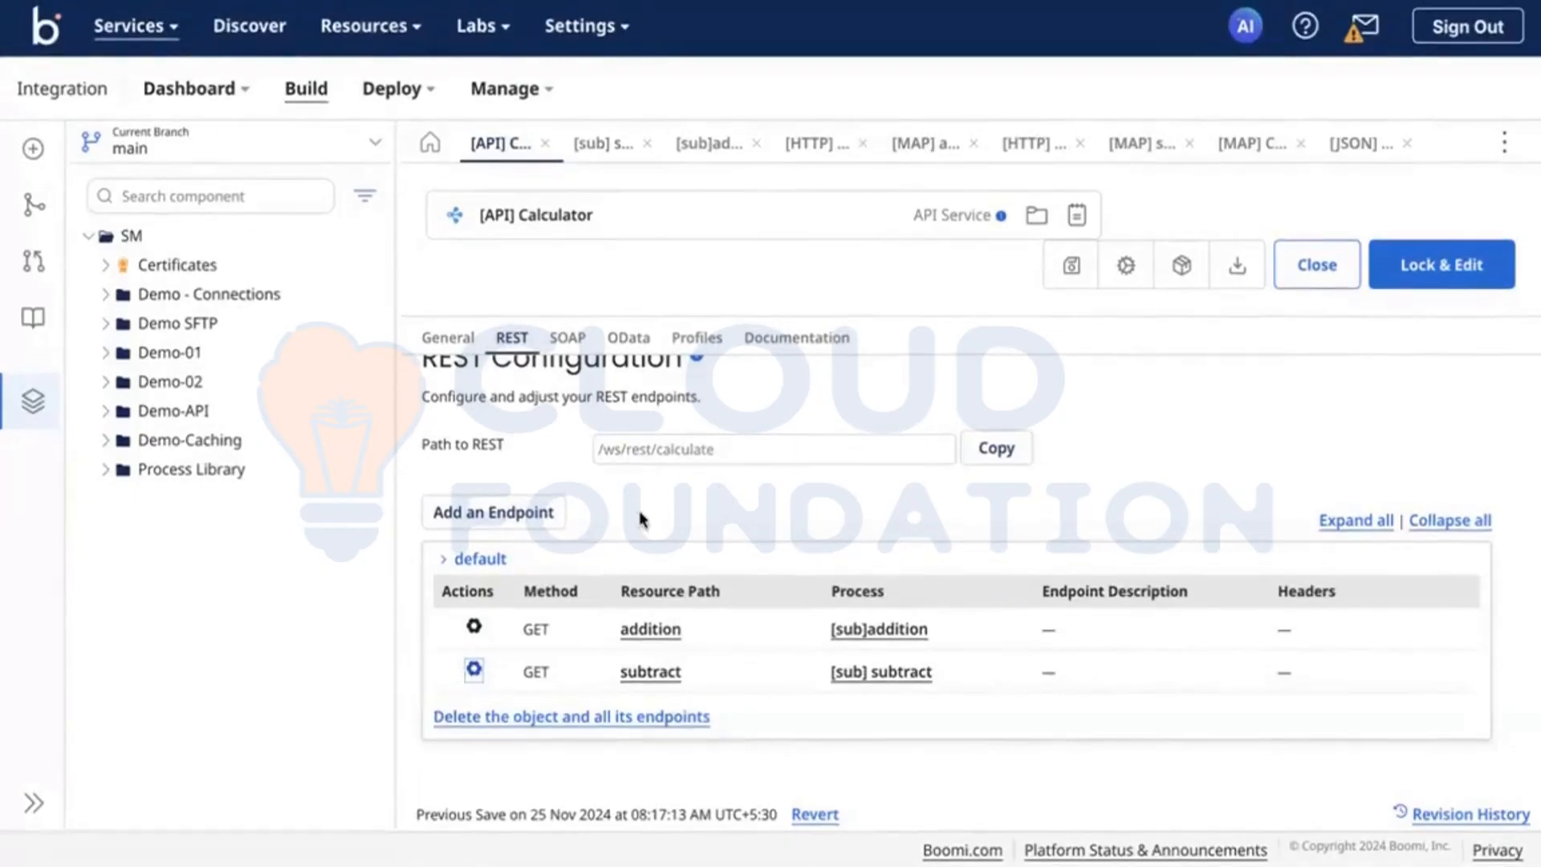
# Step: Open the addition endpoint for editing and review its path, method, parameters, request handling and additional responses
pyautogui.click(473, 628)
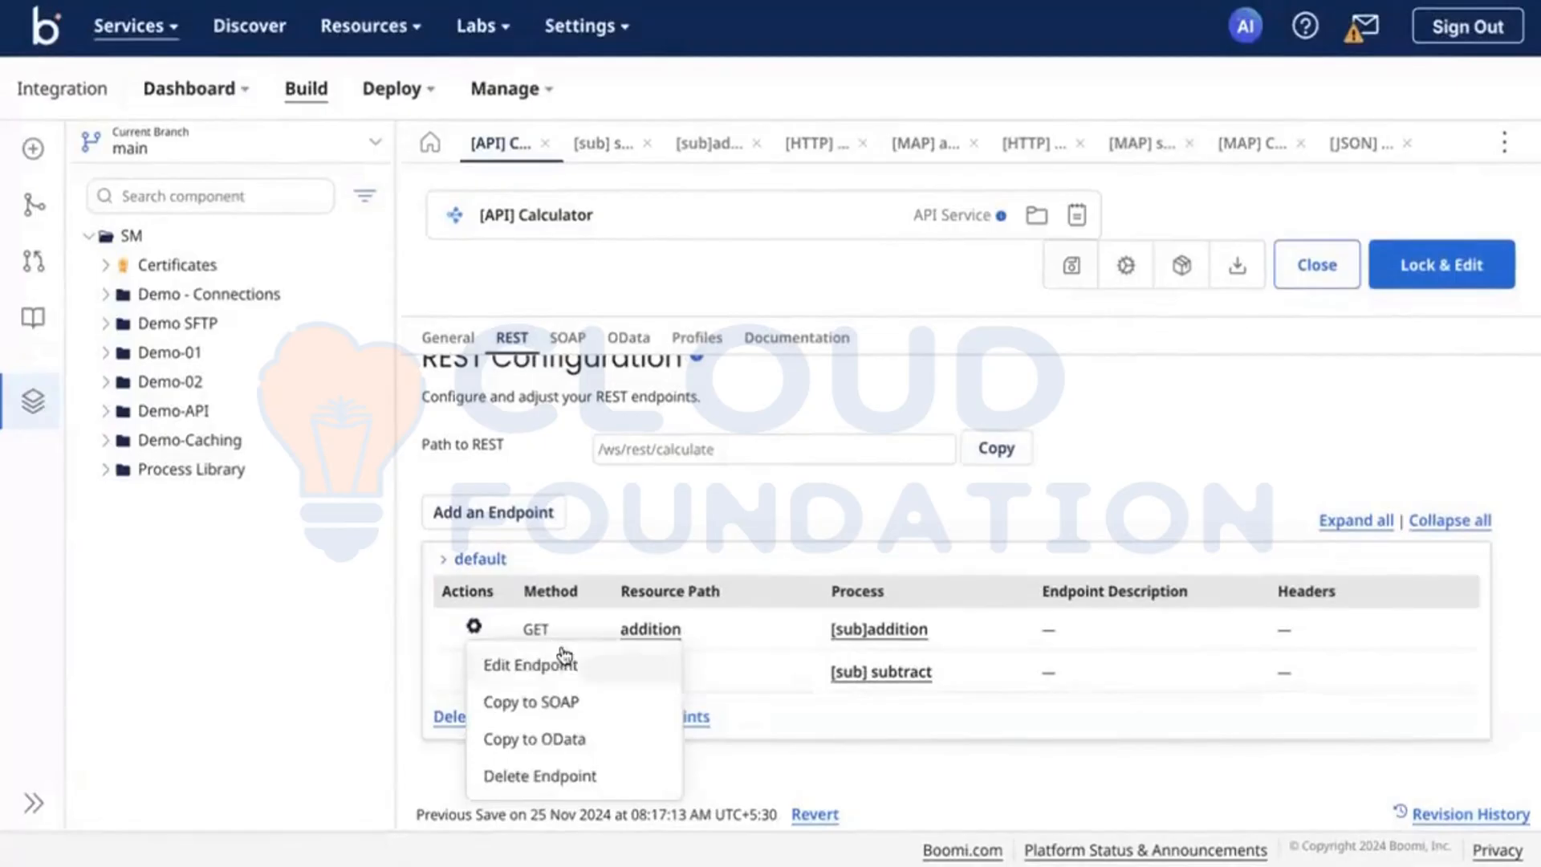
pyautogui.click(509, 661)
pyautogui.scroll(-3, 880, 503)
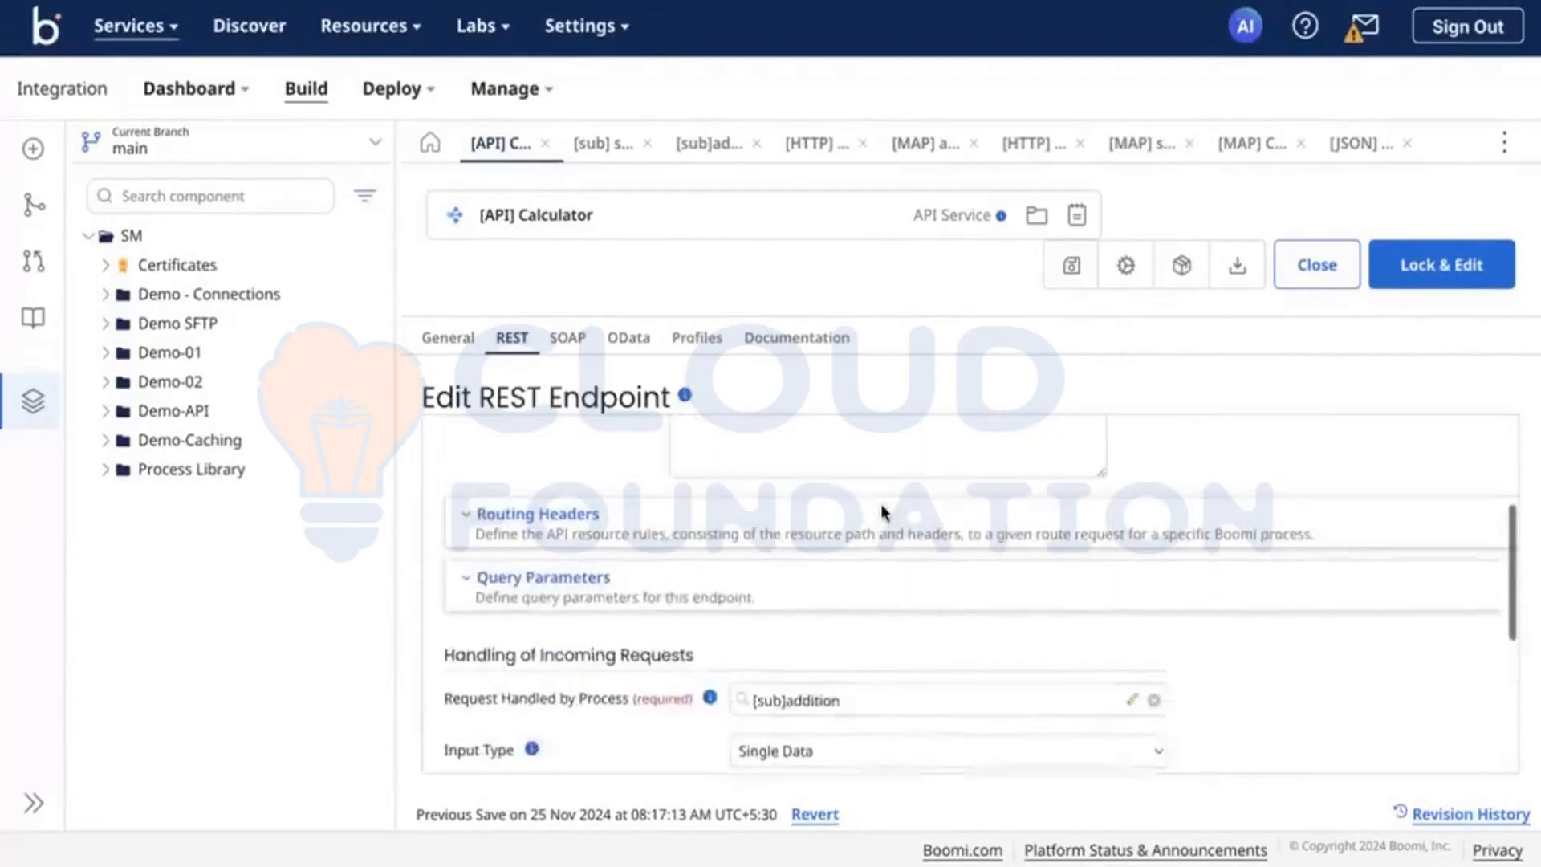
pyautogui.scroll(3, 663, 547)
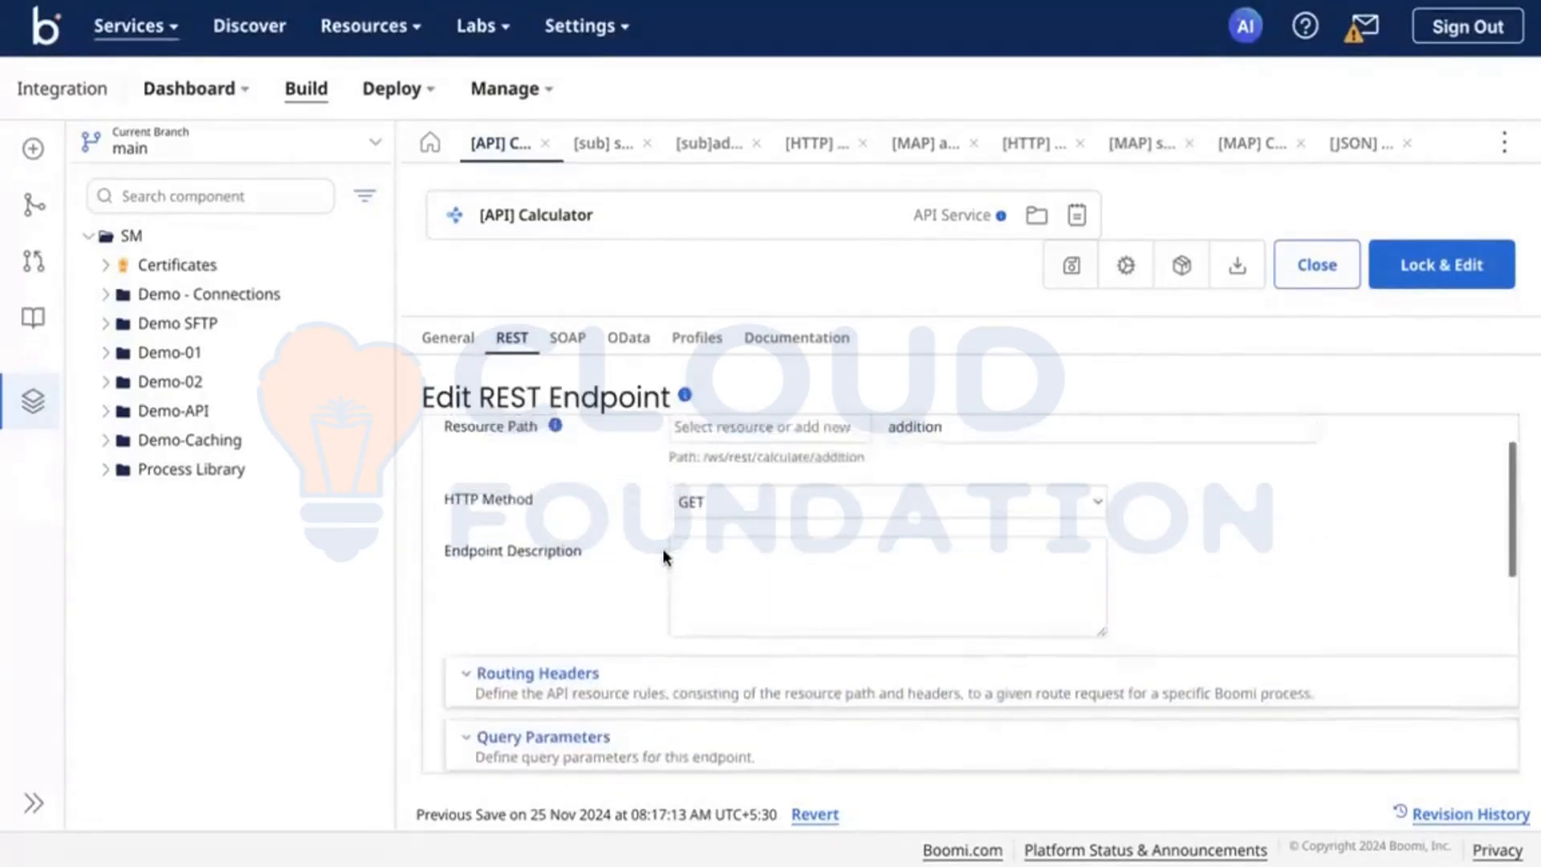
pyautogui.scroll(-4, 662, 547)
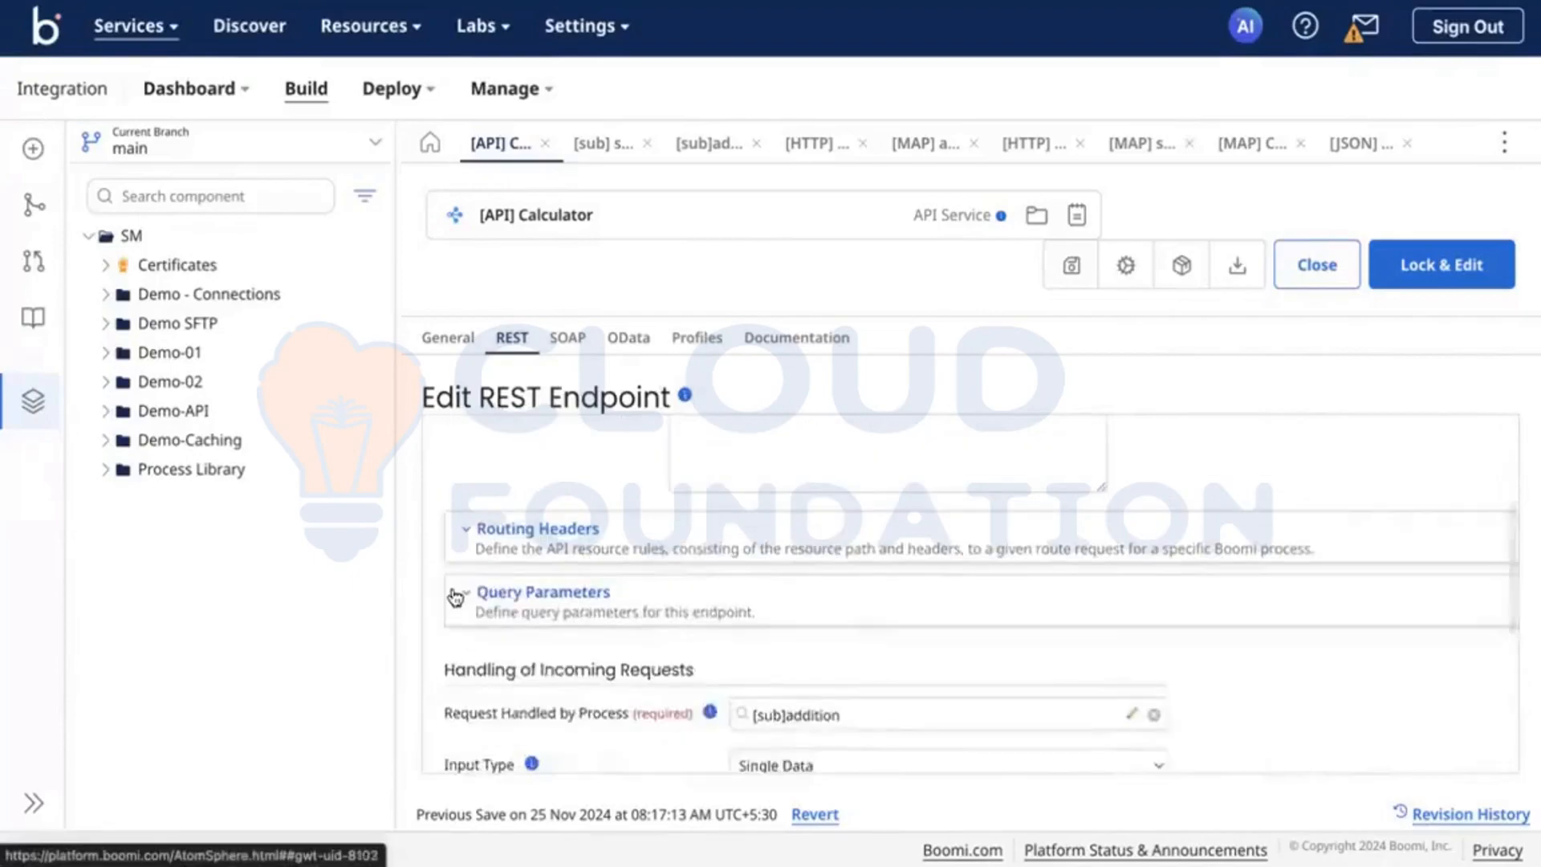
pyautogui.scroll(-5, 592, 616)
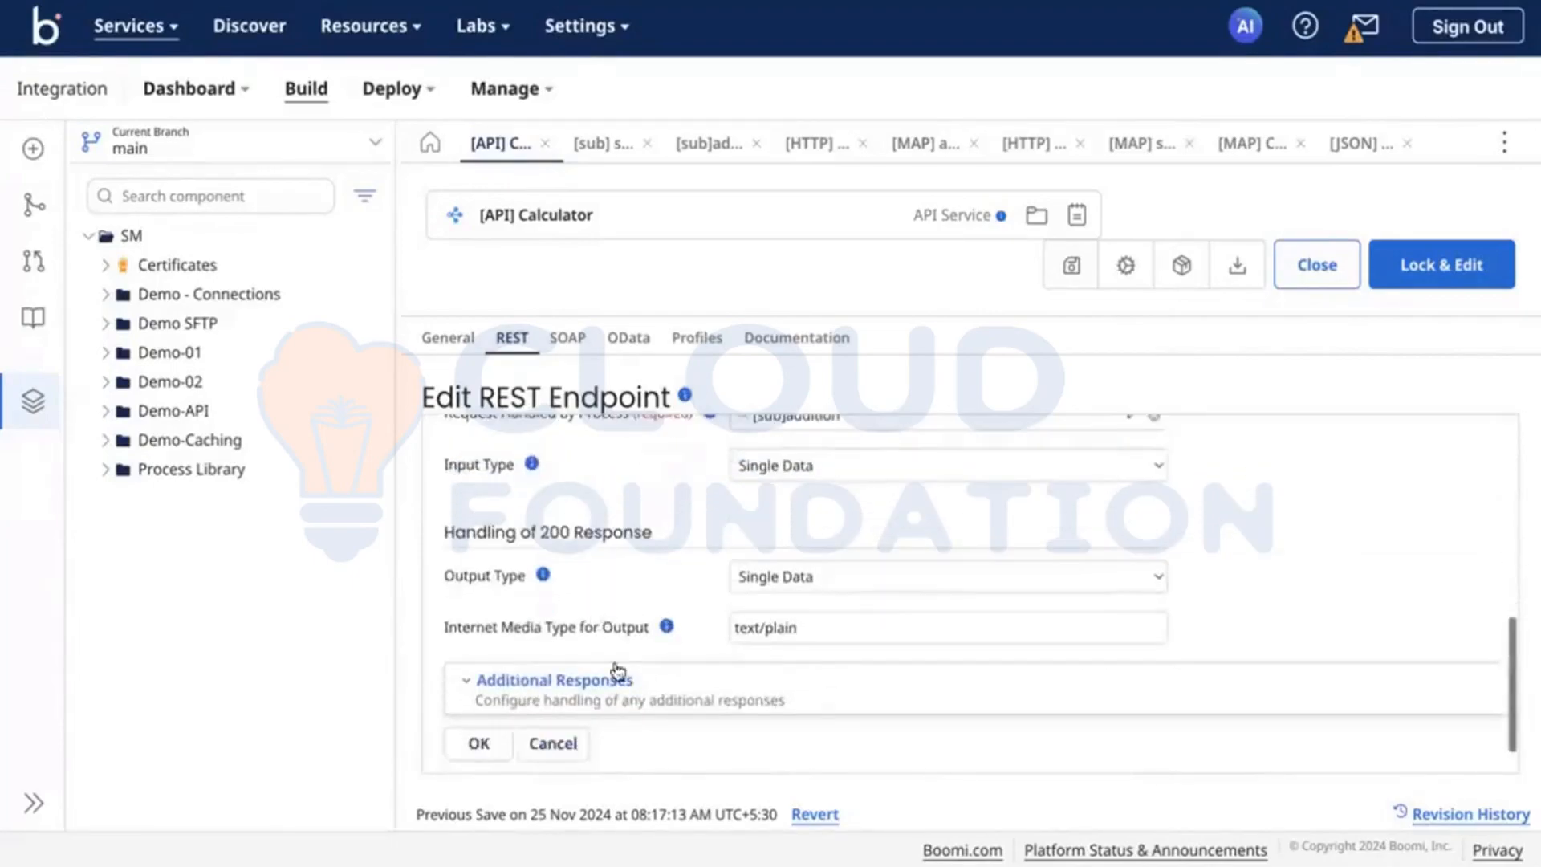
pyautogui.click(623, 678)
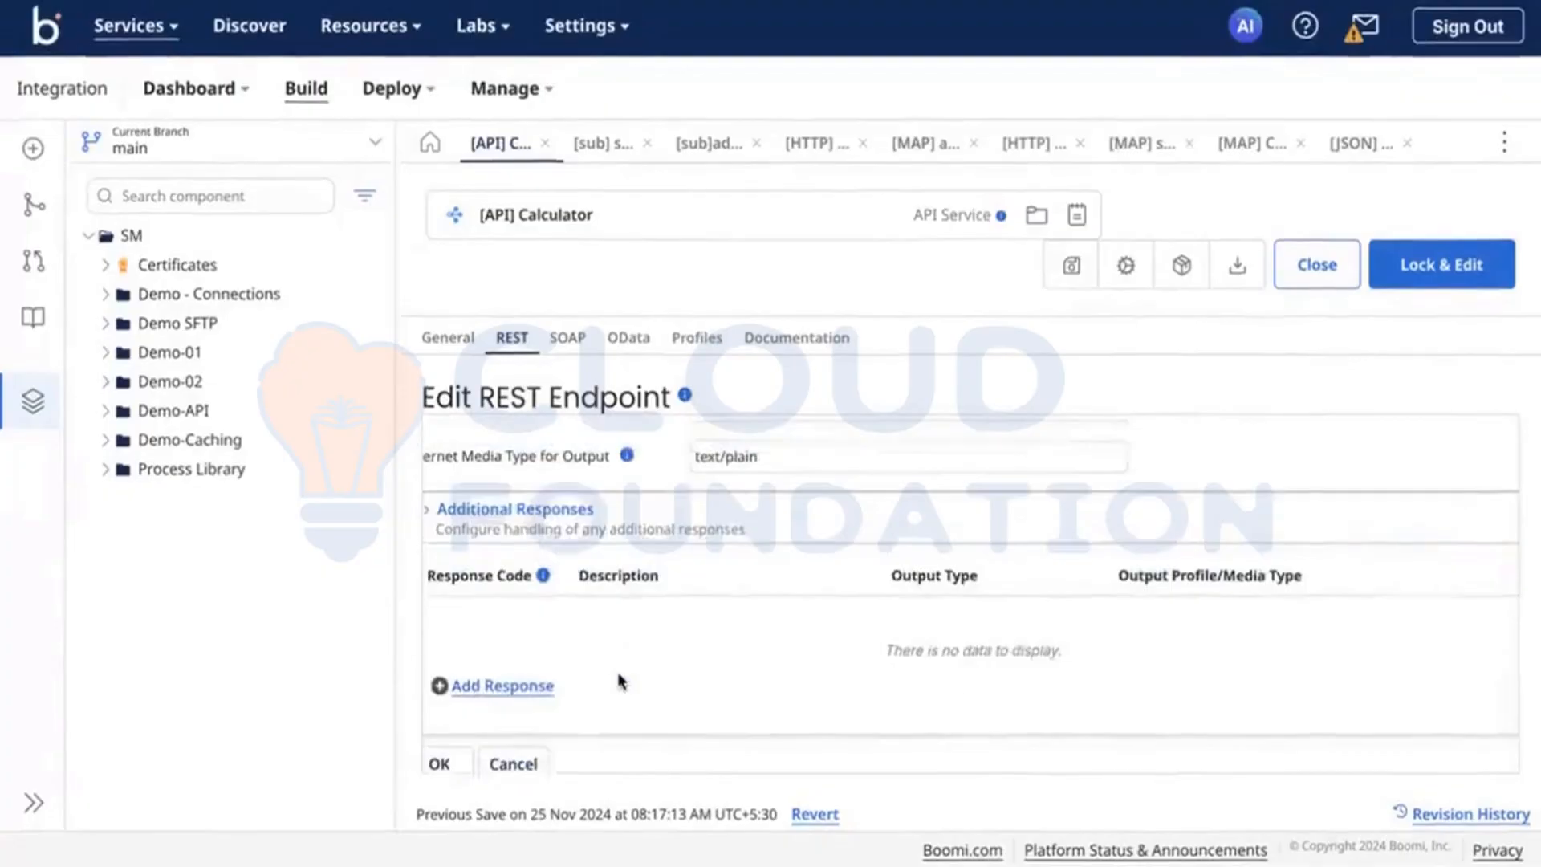
# Step: Expand the addition endpoint's query parameters and routing headers and examine whether any are defined
pyautogui.scroll(3, 623, 681)
pyautogui.scroll(4, 623, 681)
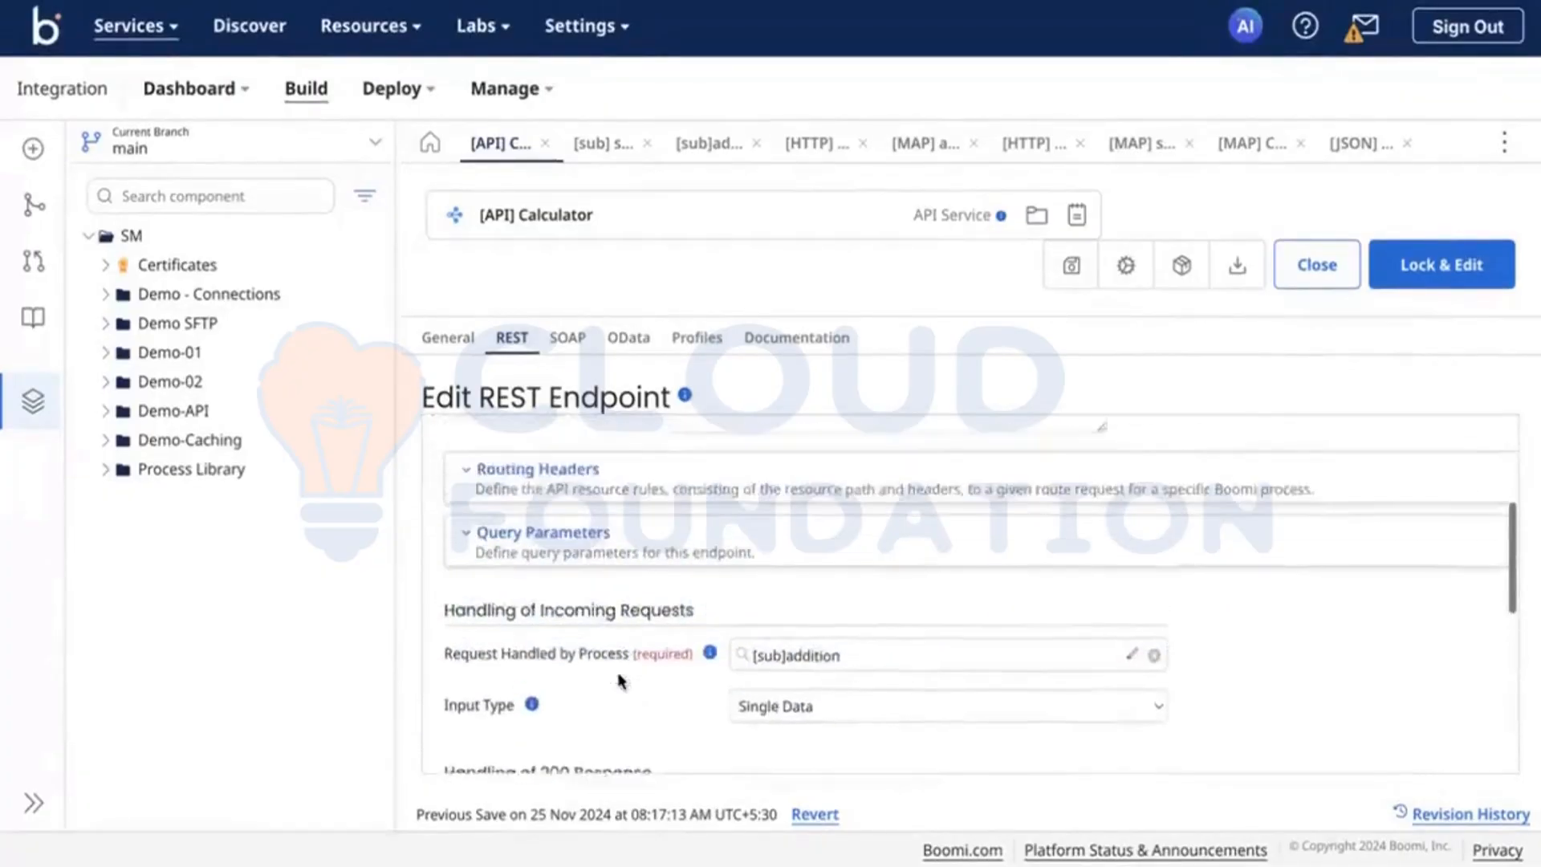
pyautogui.click(557, 603)
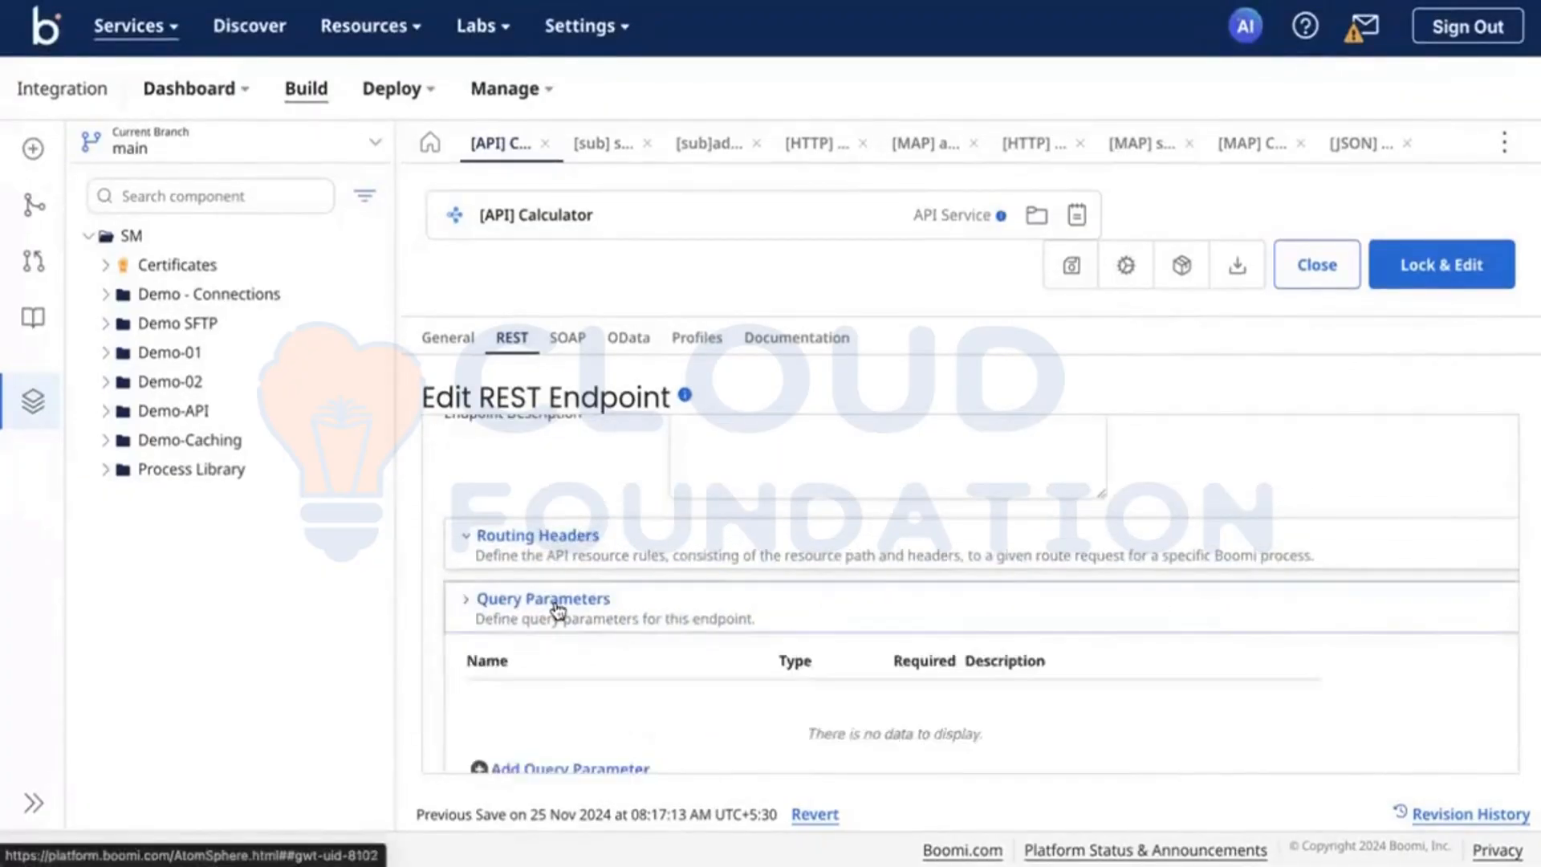
pyautogui.scroll(-1, 556, 603)
pyautogui.scroll(1, 530, 578)
pyautogui.click(517, 562)
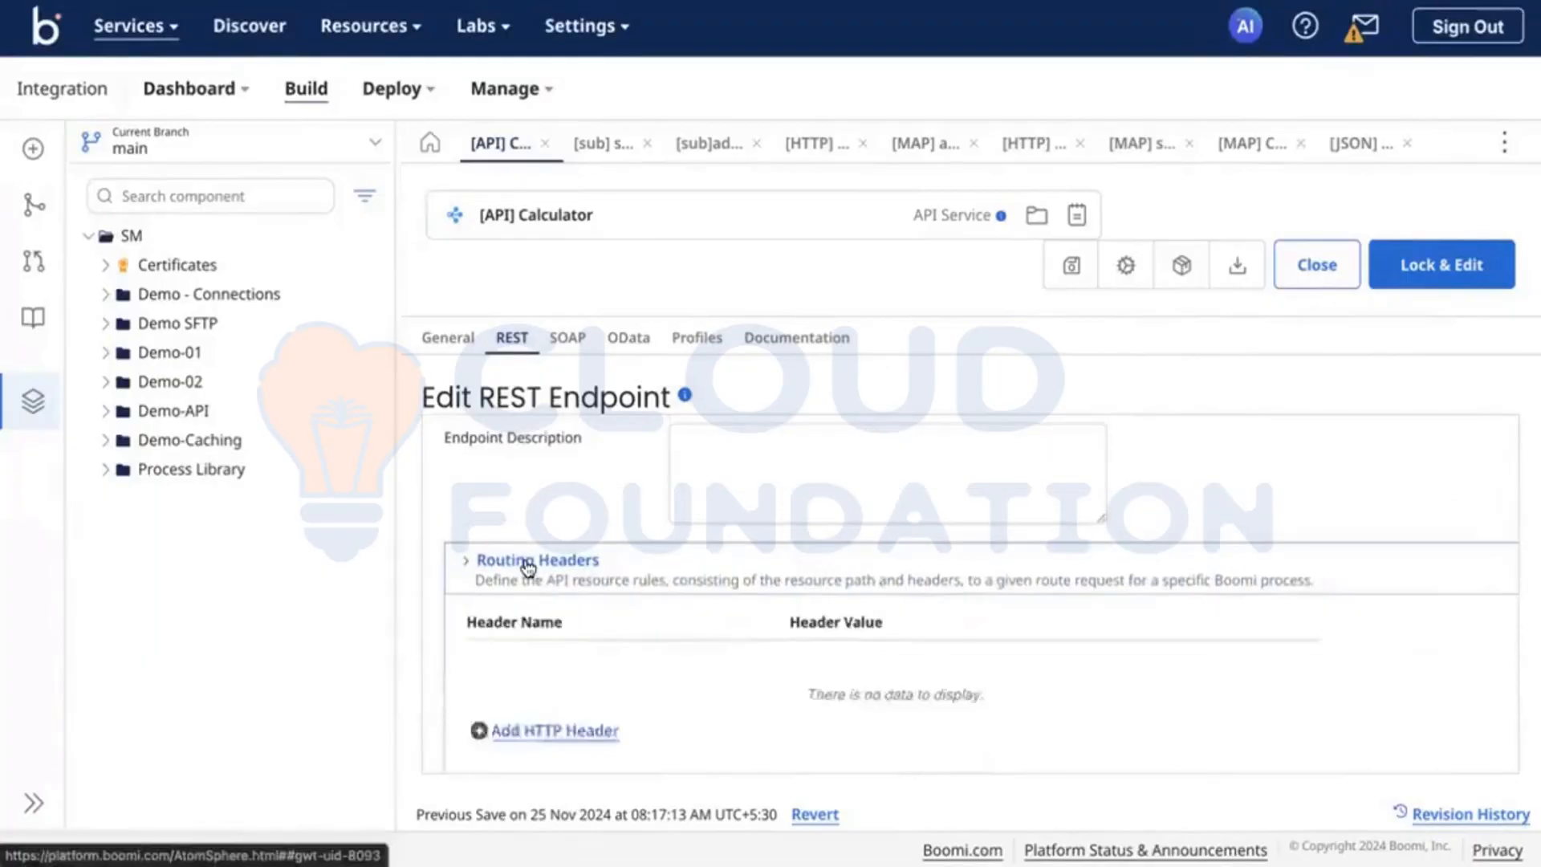
pyautogui.scroll(-3, 670, 692)
pyautogui.scroll(-2, 673, 692)
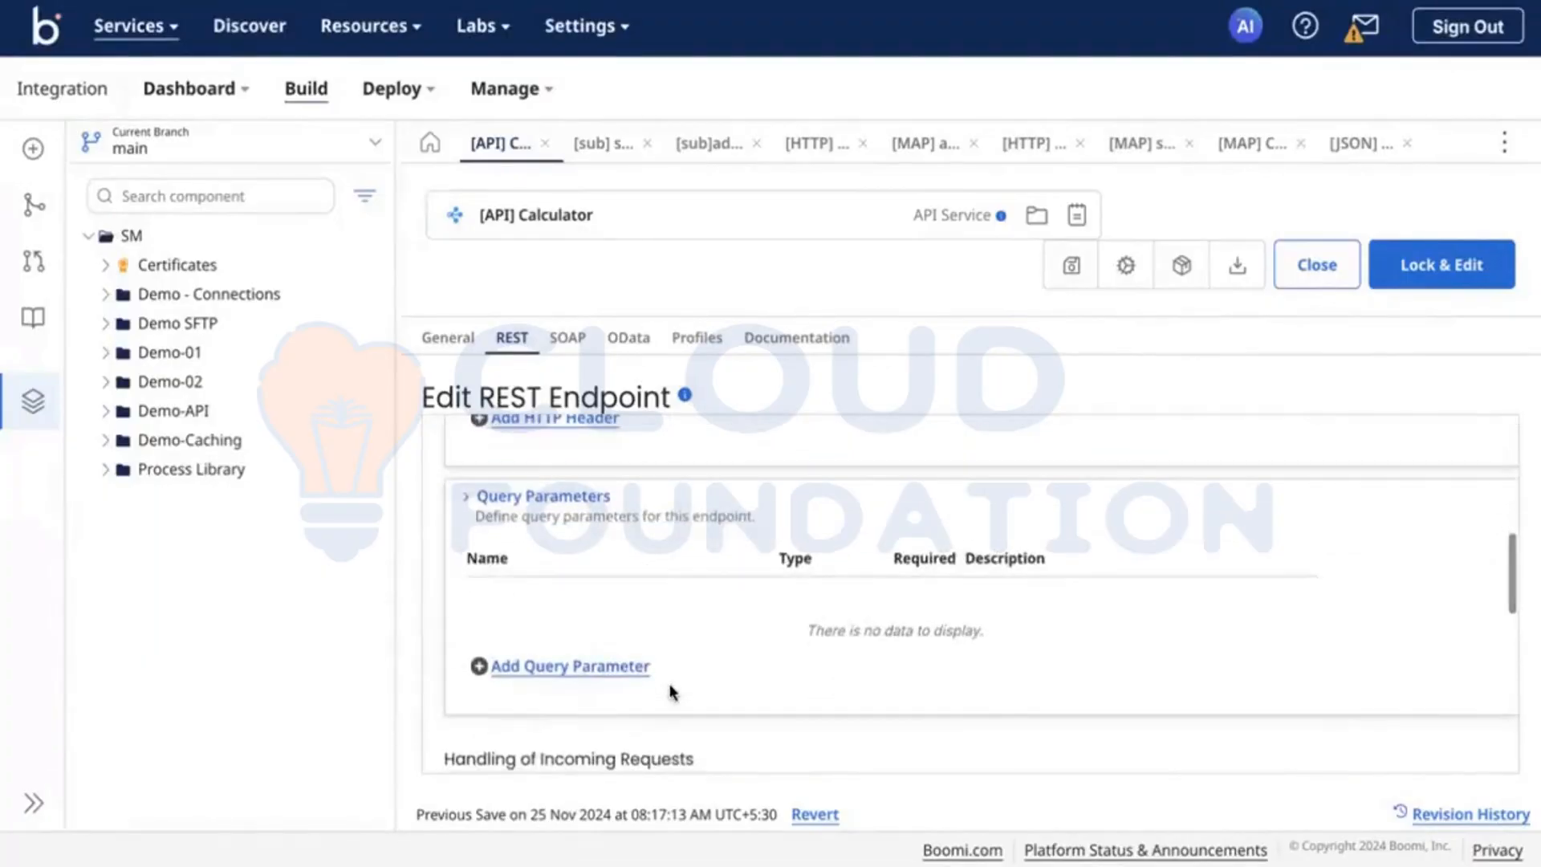
pyautogui.scroll(1, 673, 692)
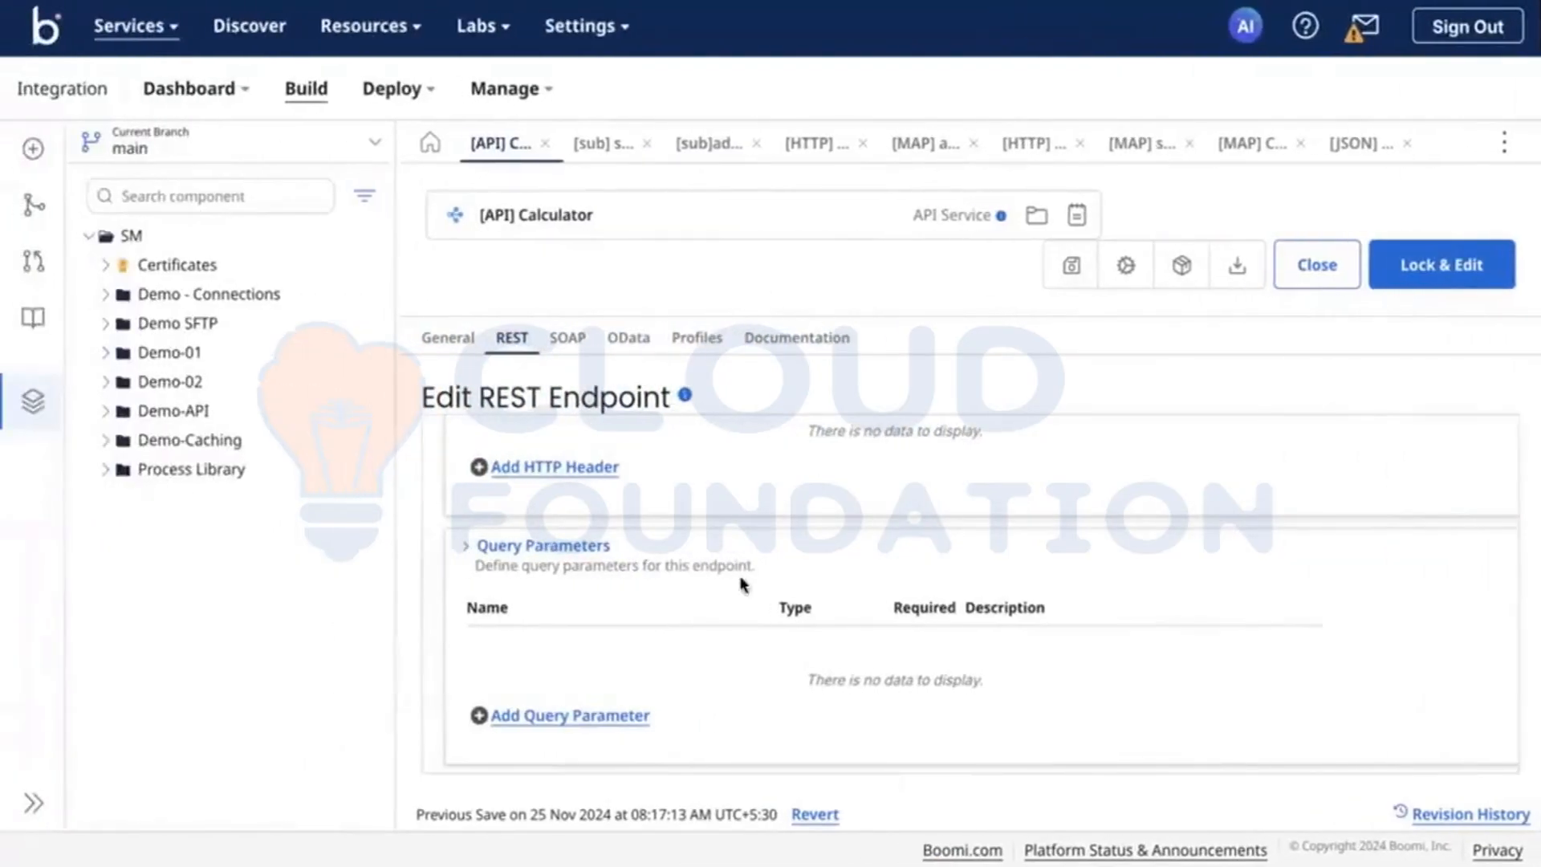
pyautogui.scroll(8, 743, 584)
pyautogui.scroll(-8, 527, 631)
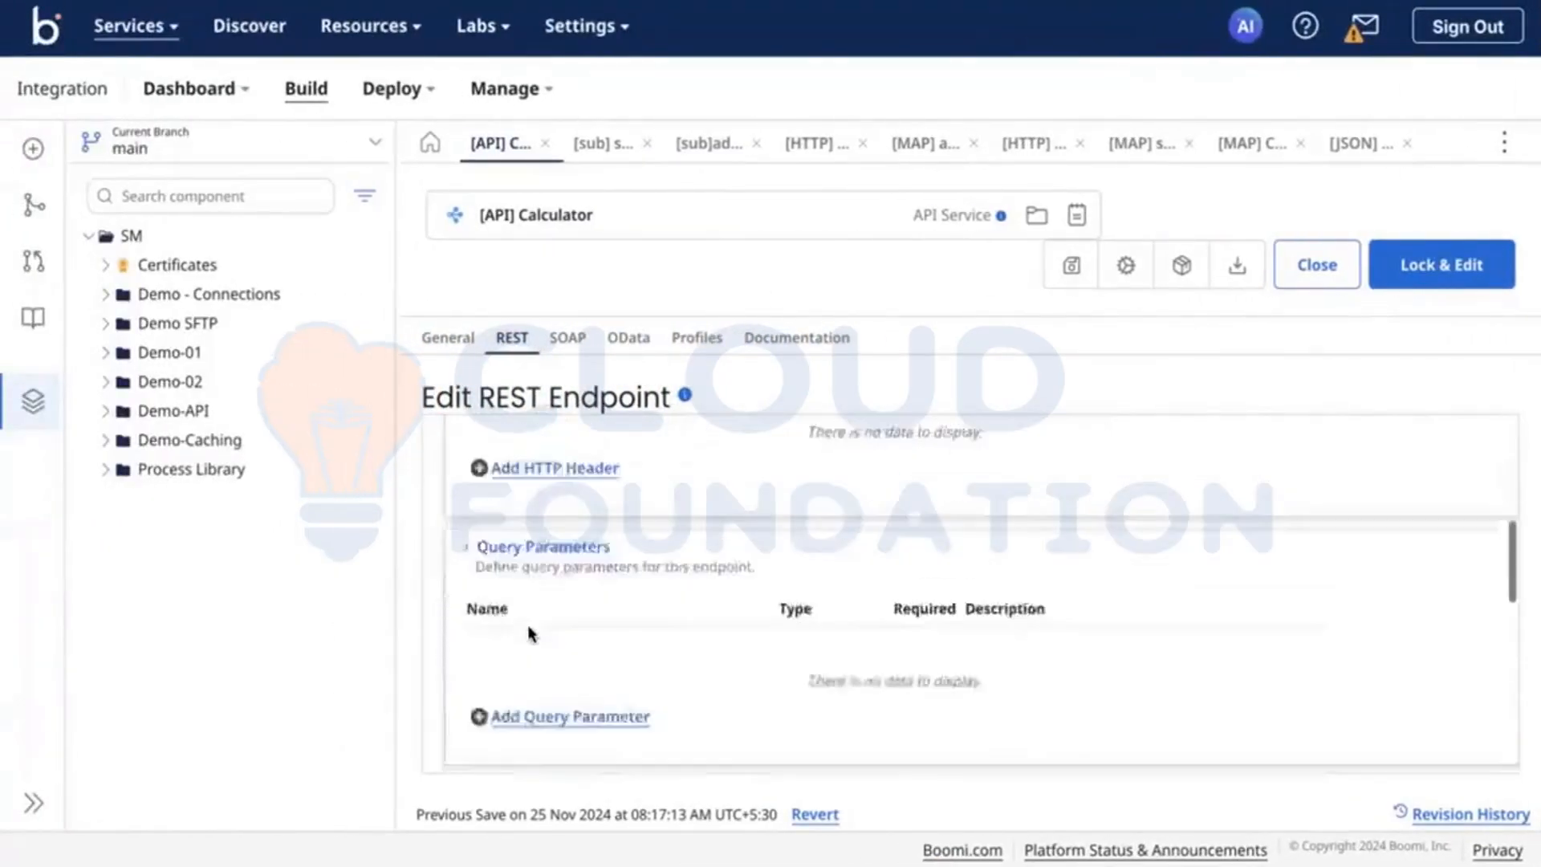
# Step: Check the endpoint's request and 200 response handling, open its [sub]addition process, and close the Start step settings
pyautogui.scroll(-4, 527, 633)
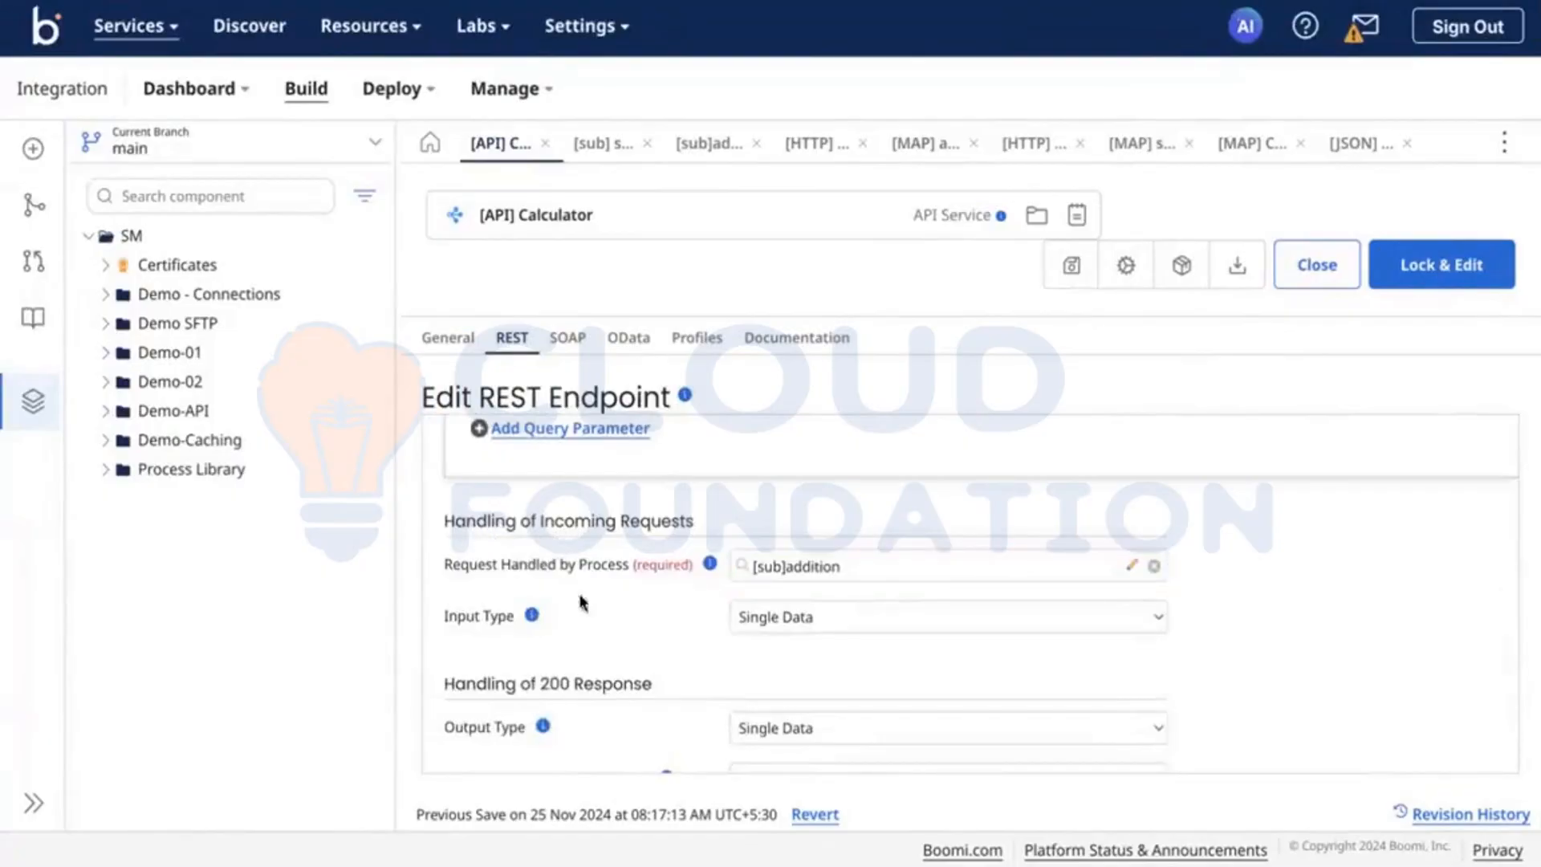
pyautogui.scroll(-1, 586, 603)
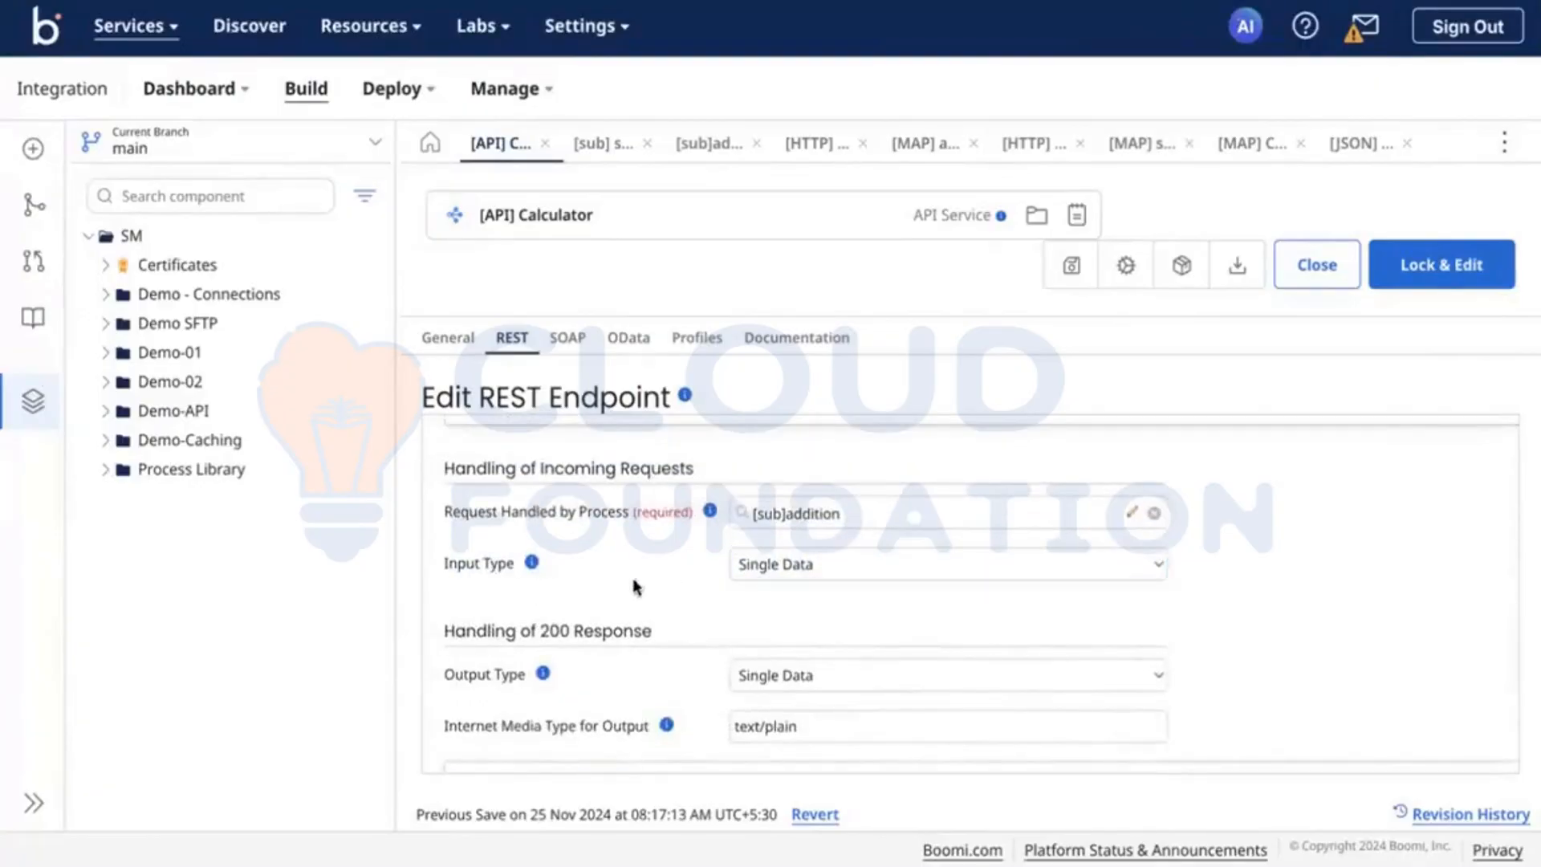
pyautogui.click(1140, 520)
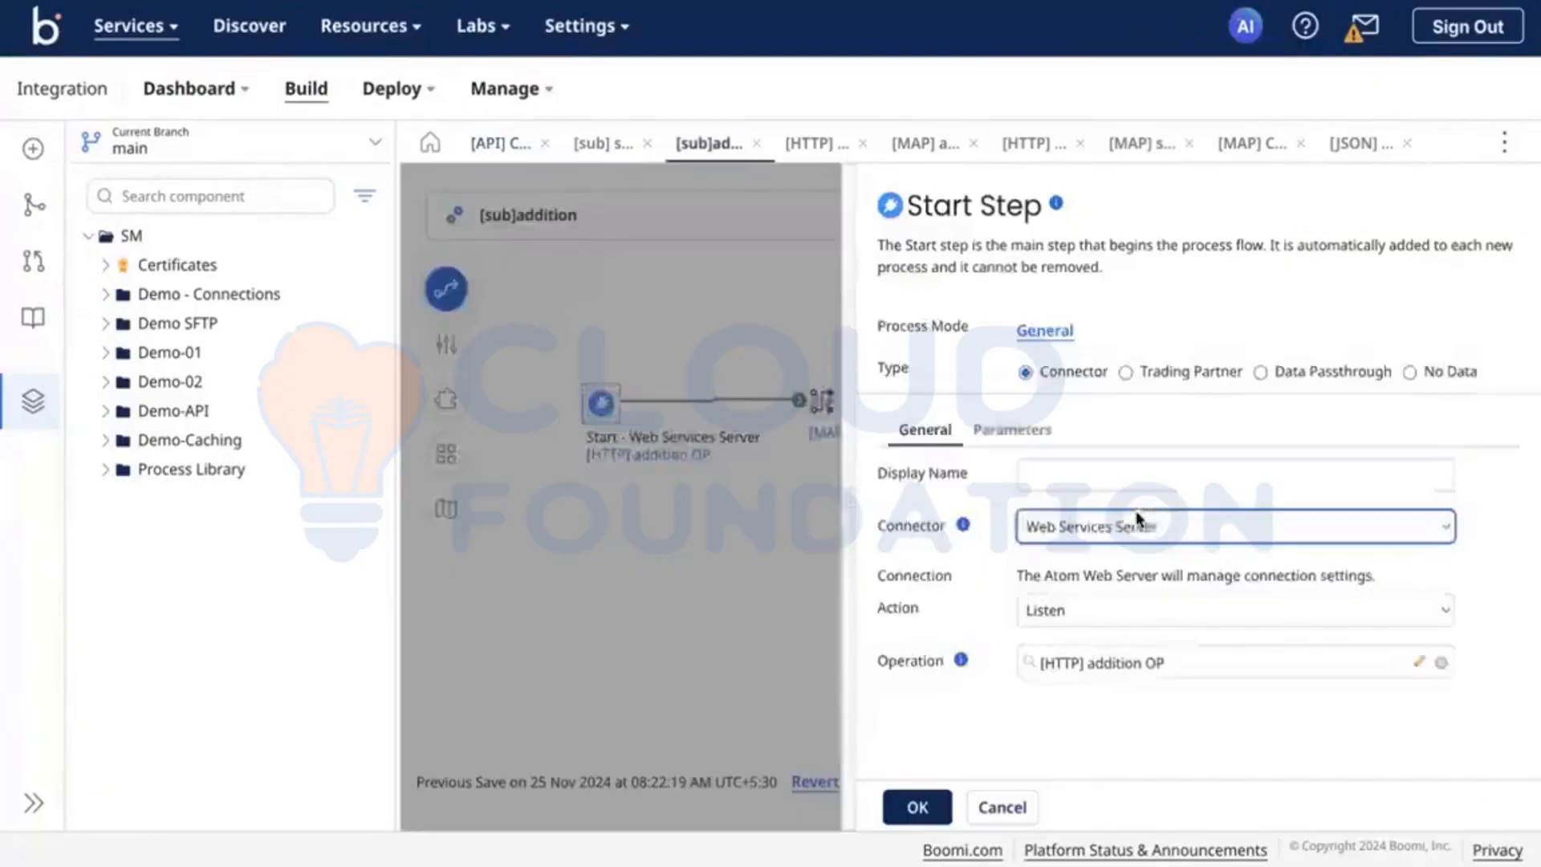
pyautogui.click(769, 573)
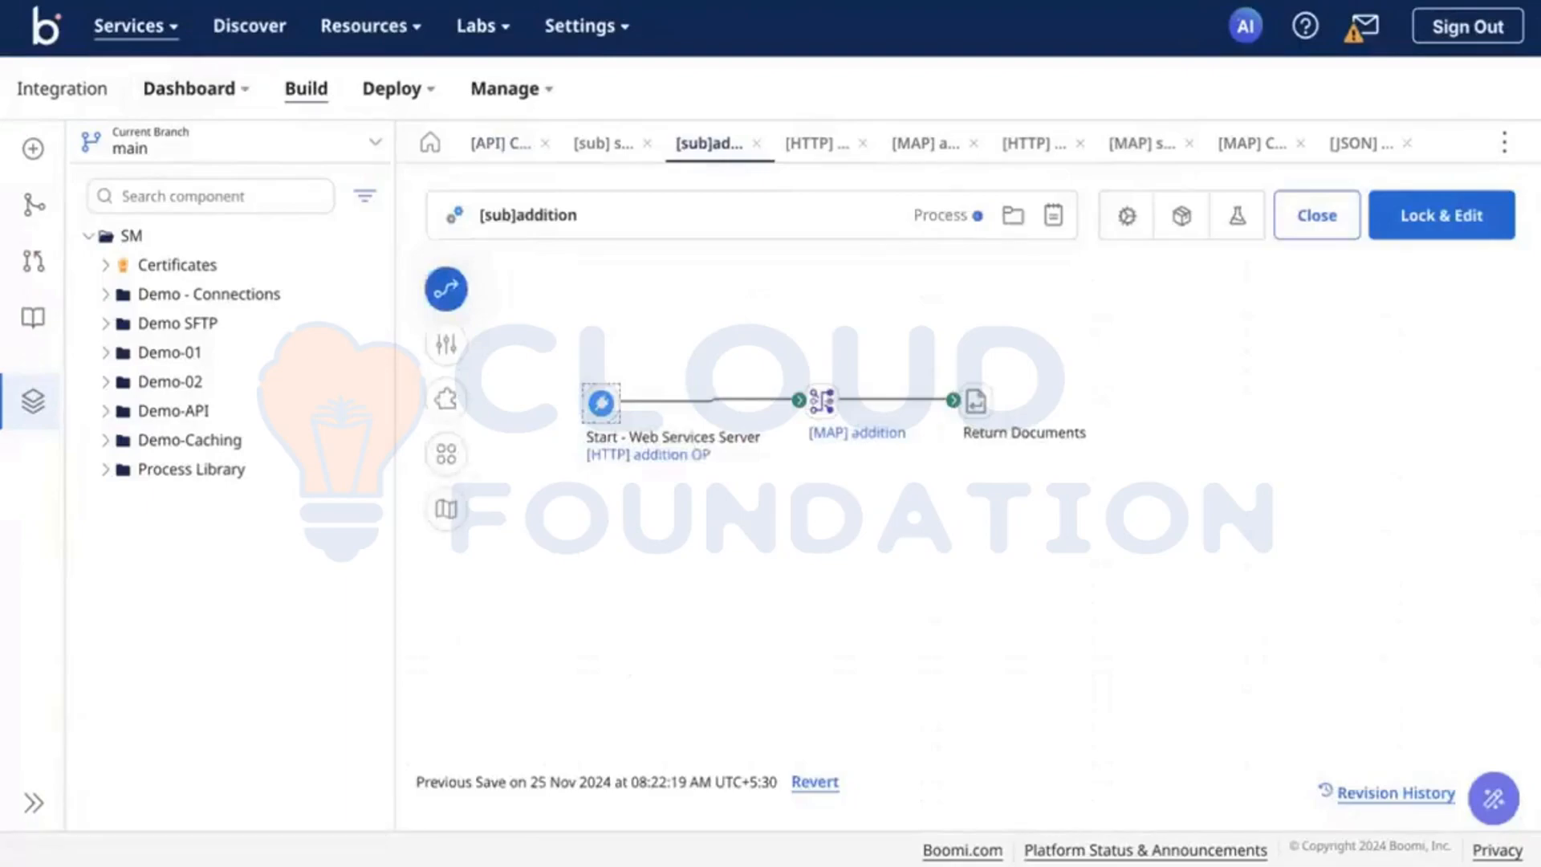
# Step: Reload the Boomi page, return to the [API] Calculator component's REST configuration, and expand the add object's endpoints
pyautogui.press('super+r')
pyautogui.click(834, 258)
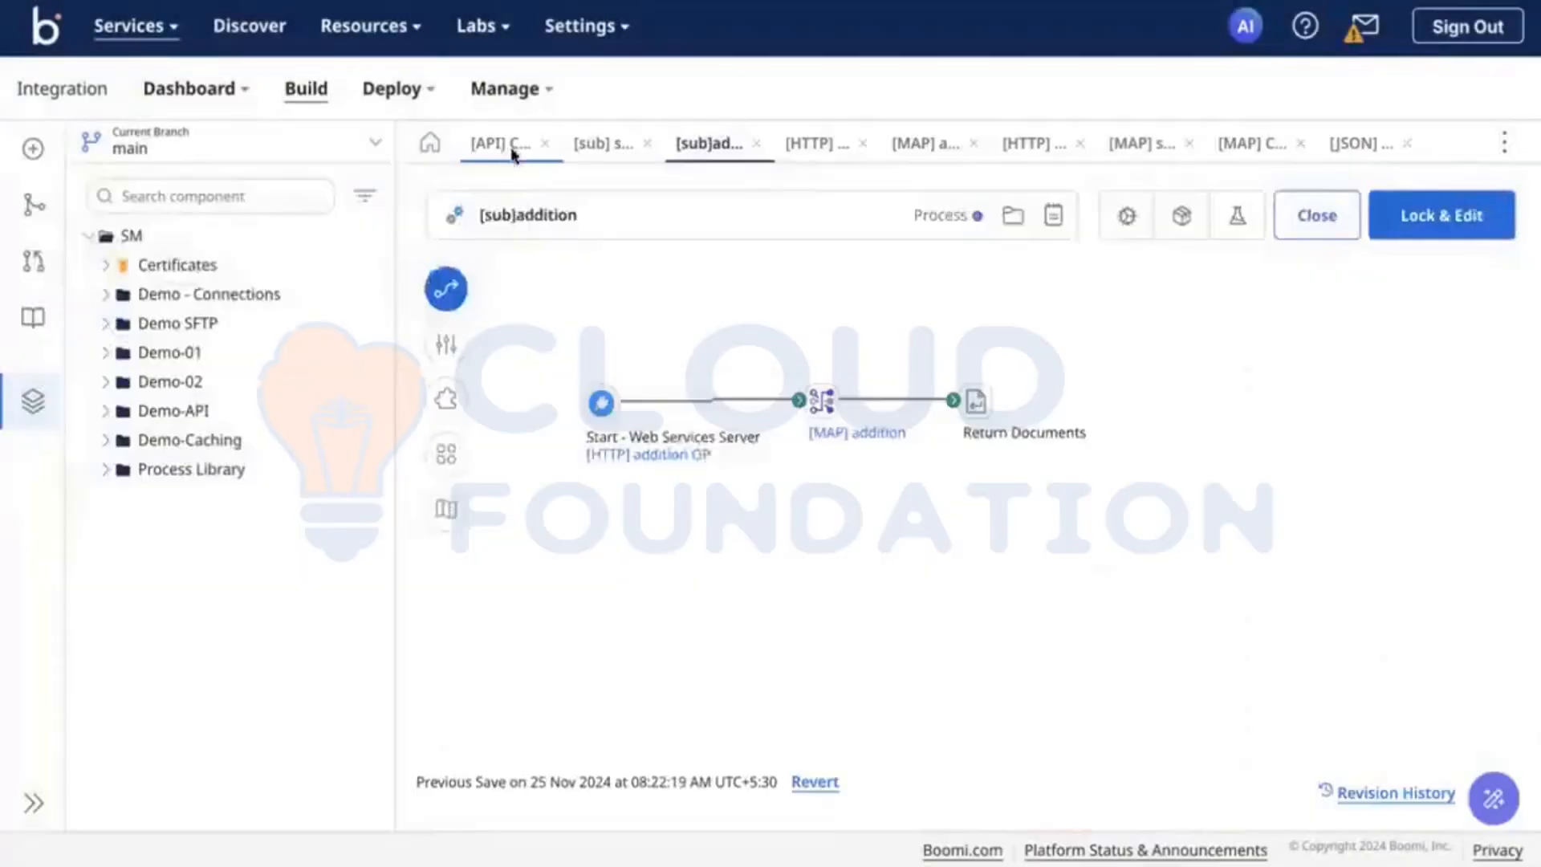
pyautogui.click(512, 154)
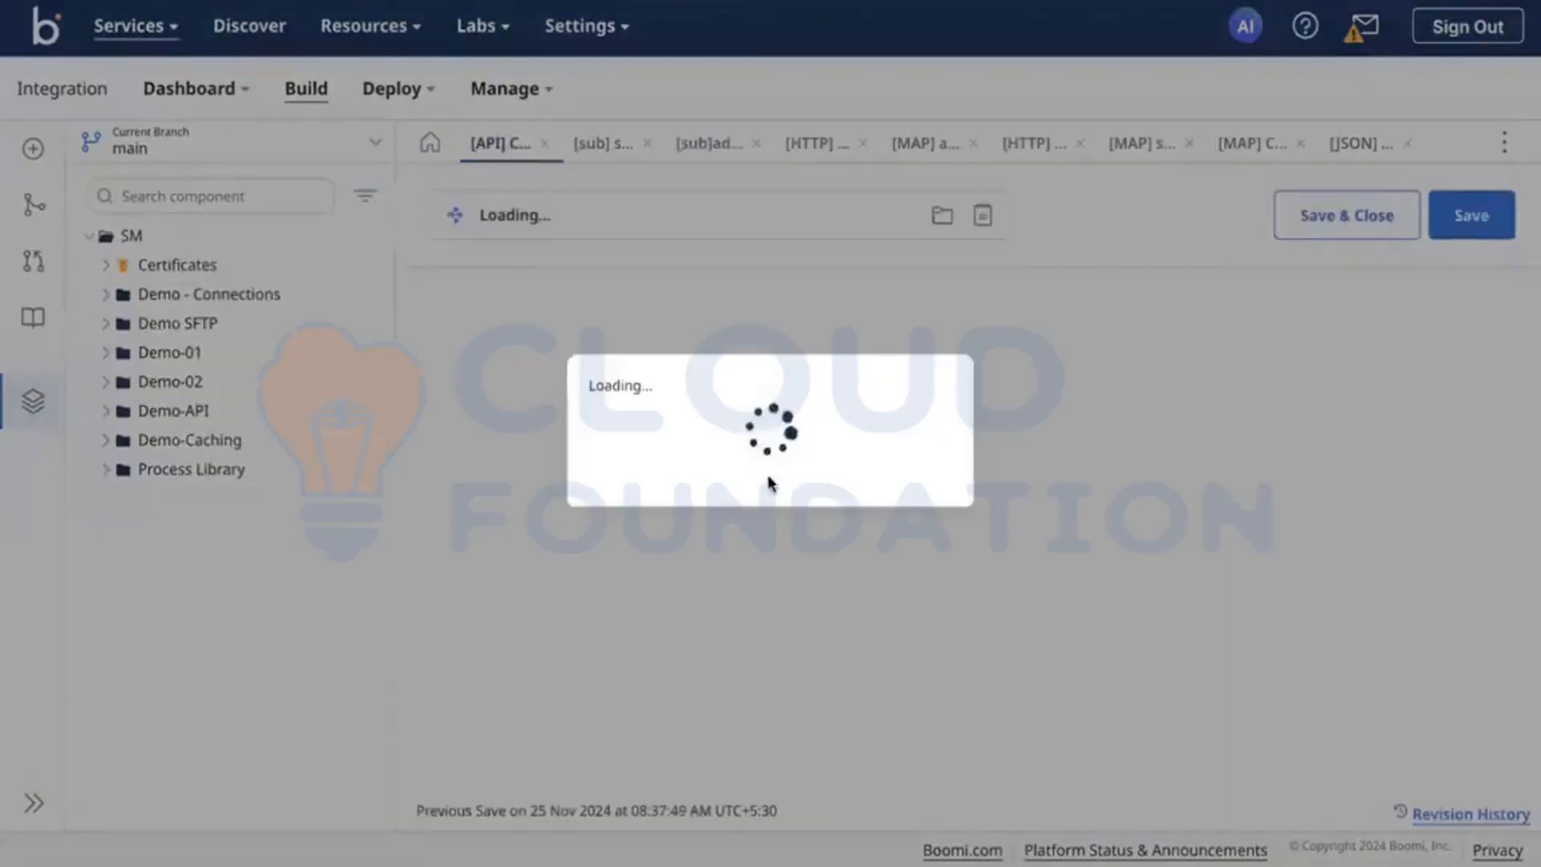
pyautogui.scroll(-2, 767, 474)
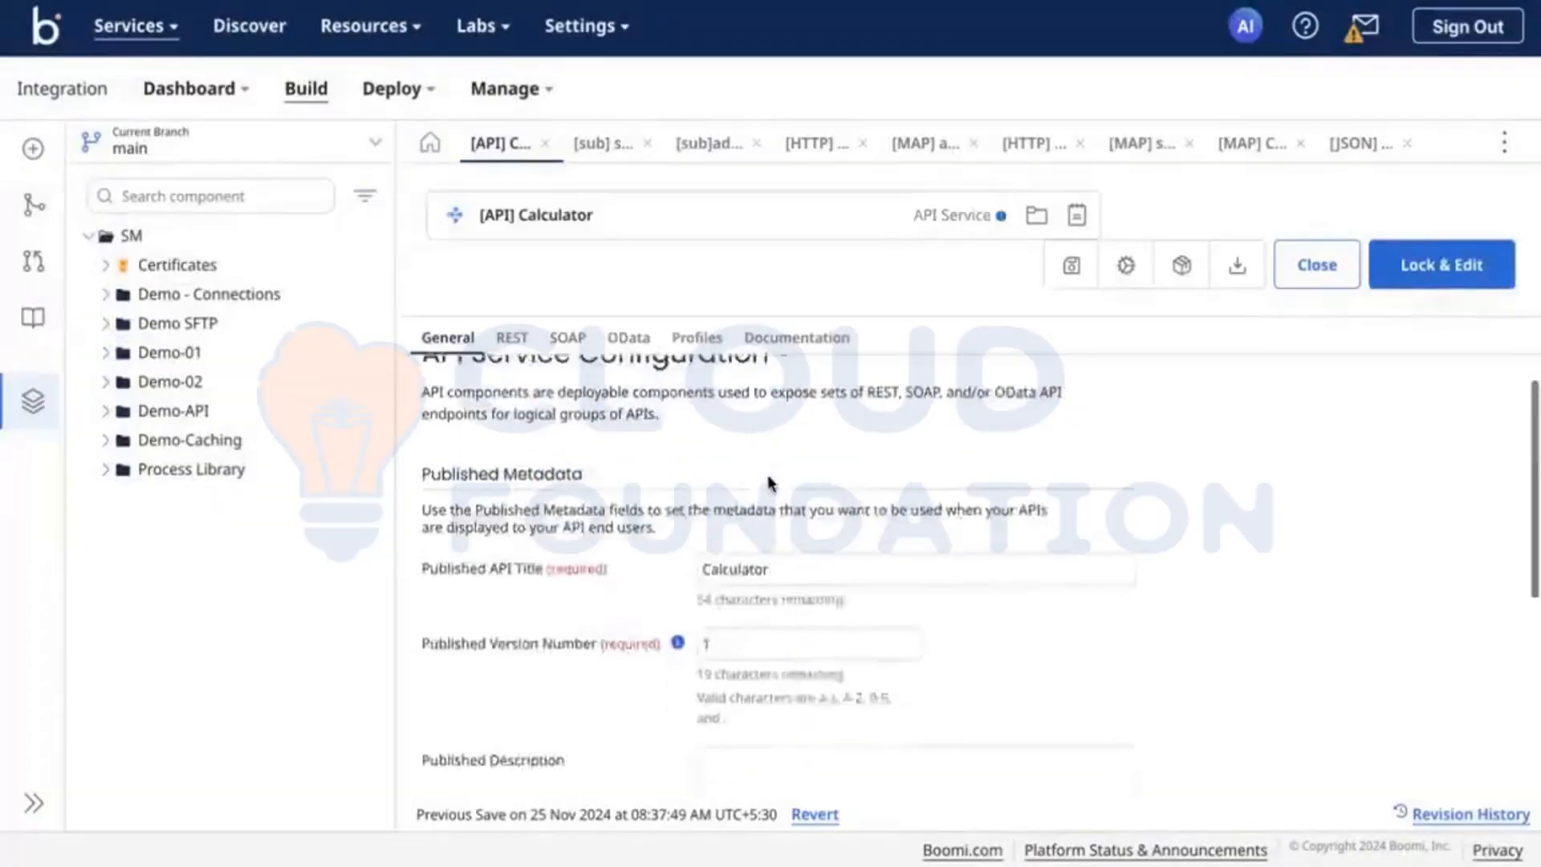
pyautogui.click(514, 339)
pyautogui.click(627, 600)
pyautogui.scroll(-1, 627, 600)
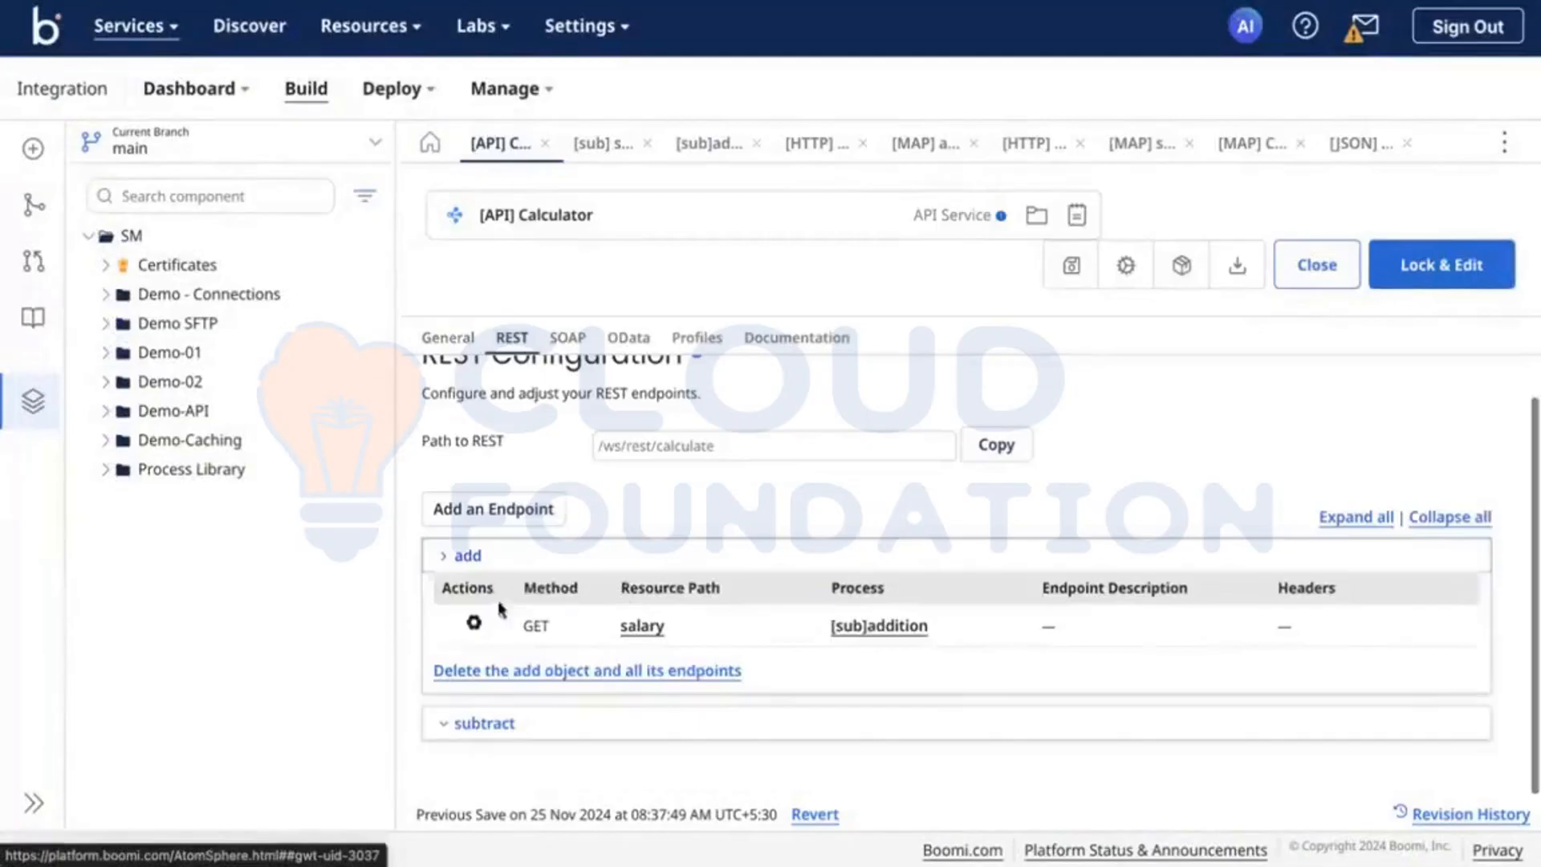
# Step: Open the add object's GET endpoint for editing and review its input type help, input and output types, and request and response profiles
pyautogui.click(473, 623)
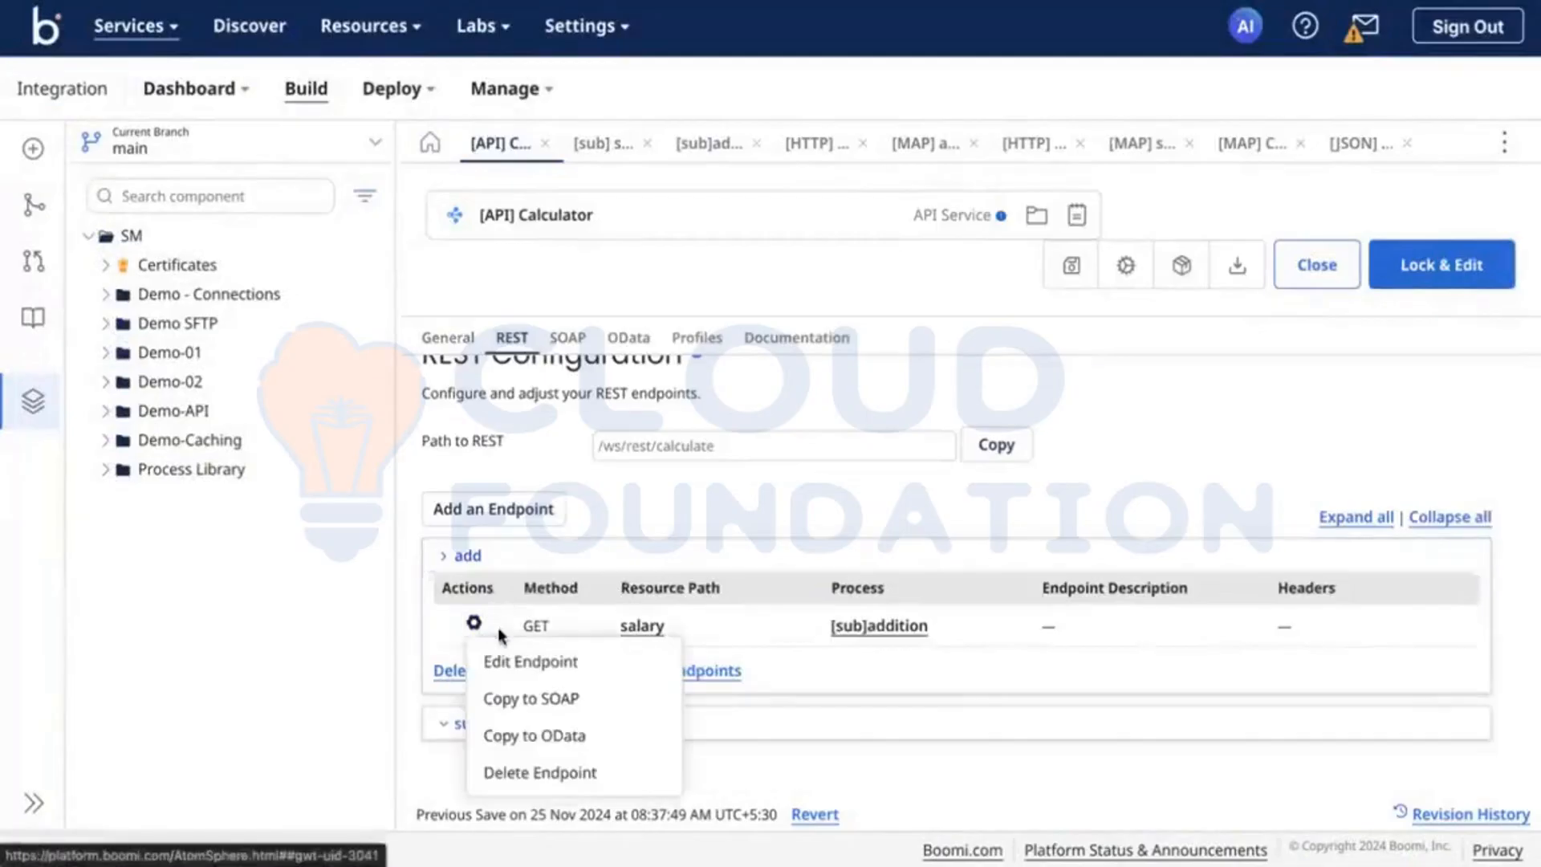
pyautogui.click(550, 658)
pyautogui.scroll(-5, 715, 627)
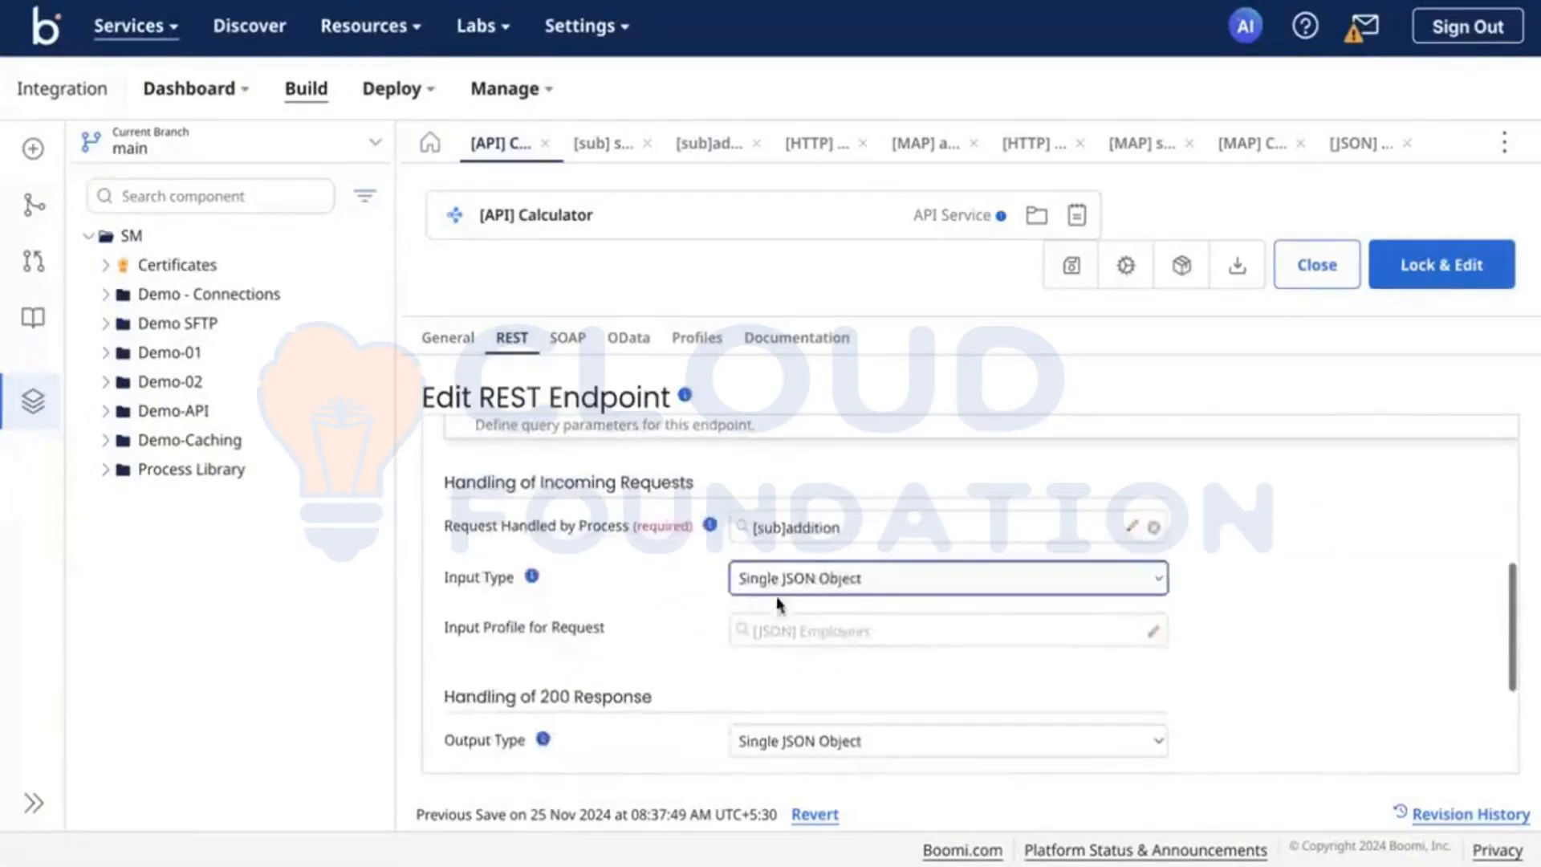
pyautogui.click(533, 579)
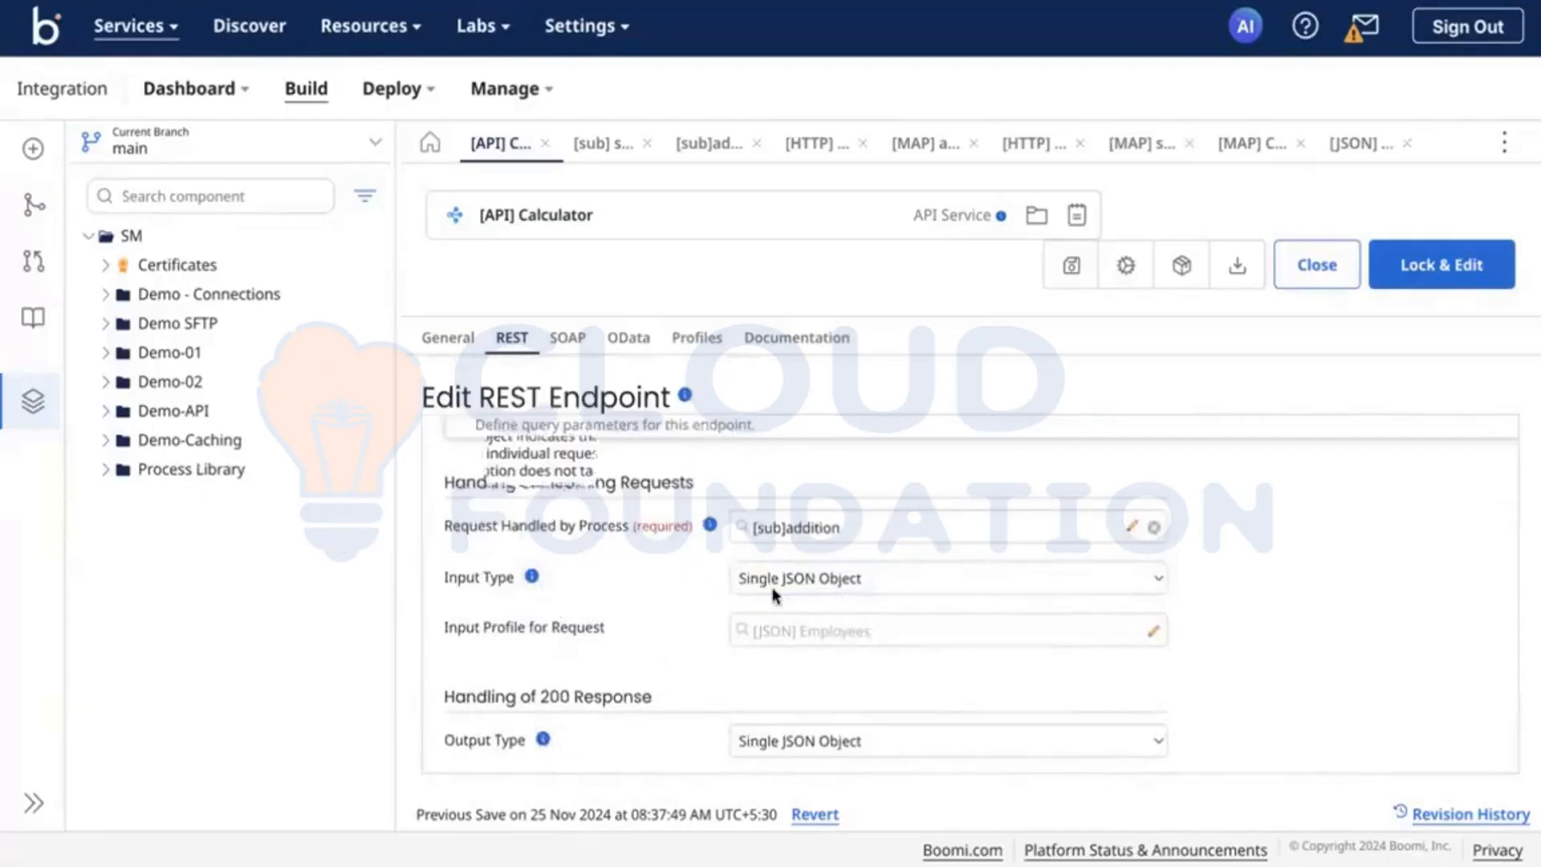
pyautogui.scroll(-1, 673, 596)
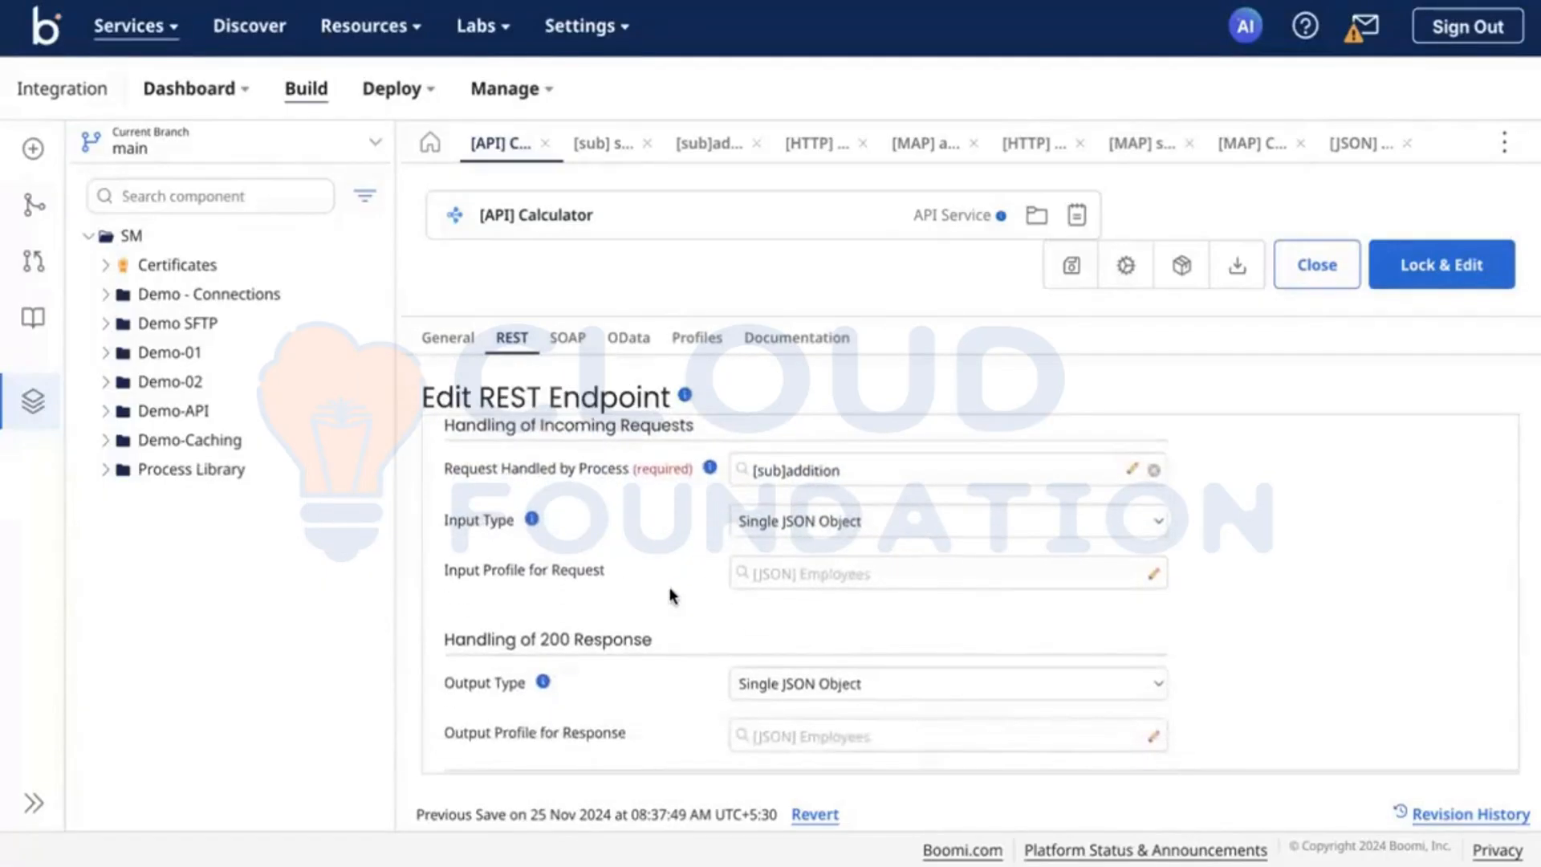
pyautogui.scroll(1, 673, 596)
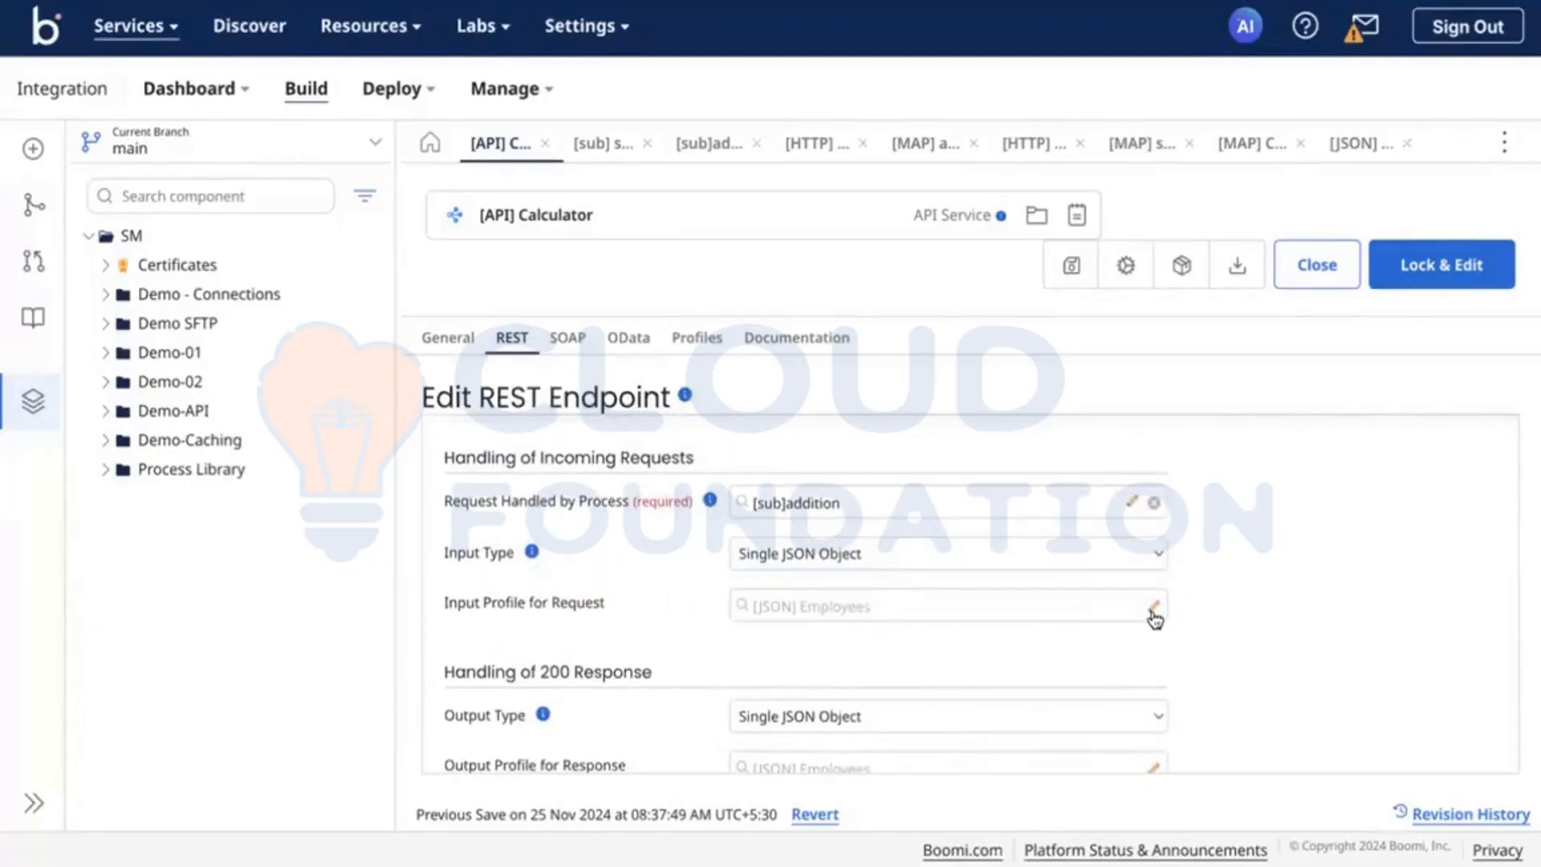
pyautogui.click(849, 614)
pyautogui.scroll(-2, 847, 615)
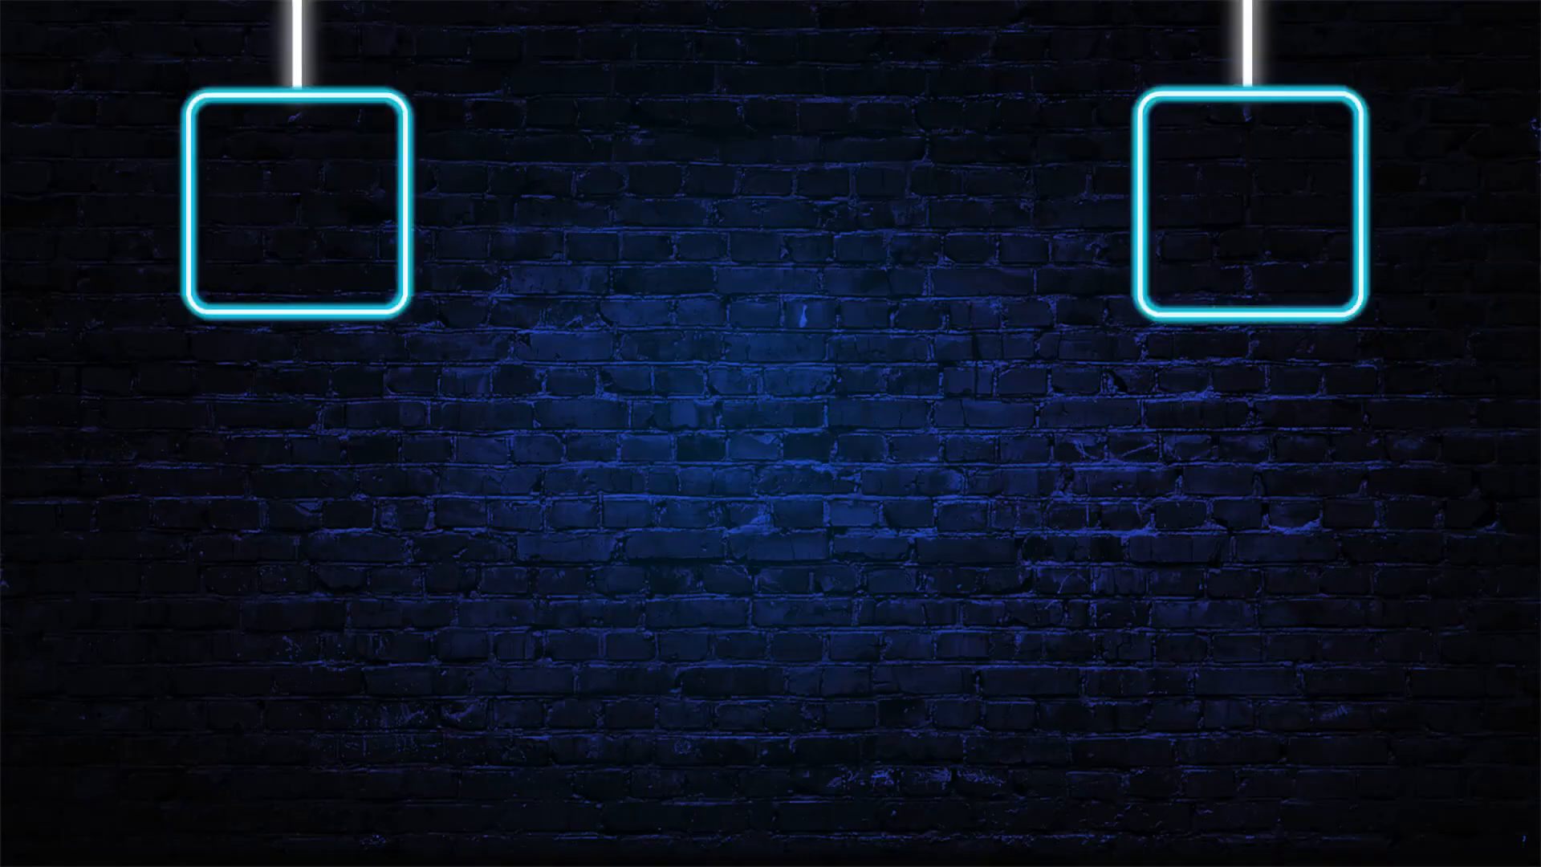